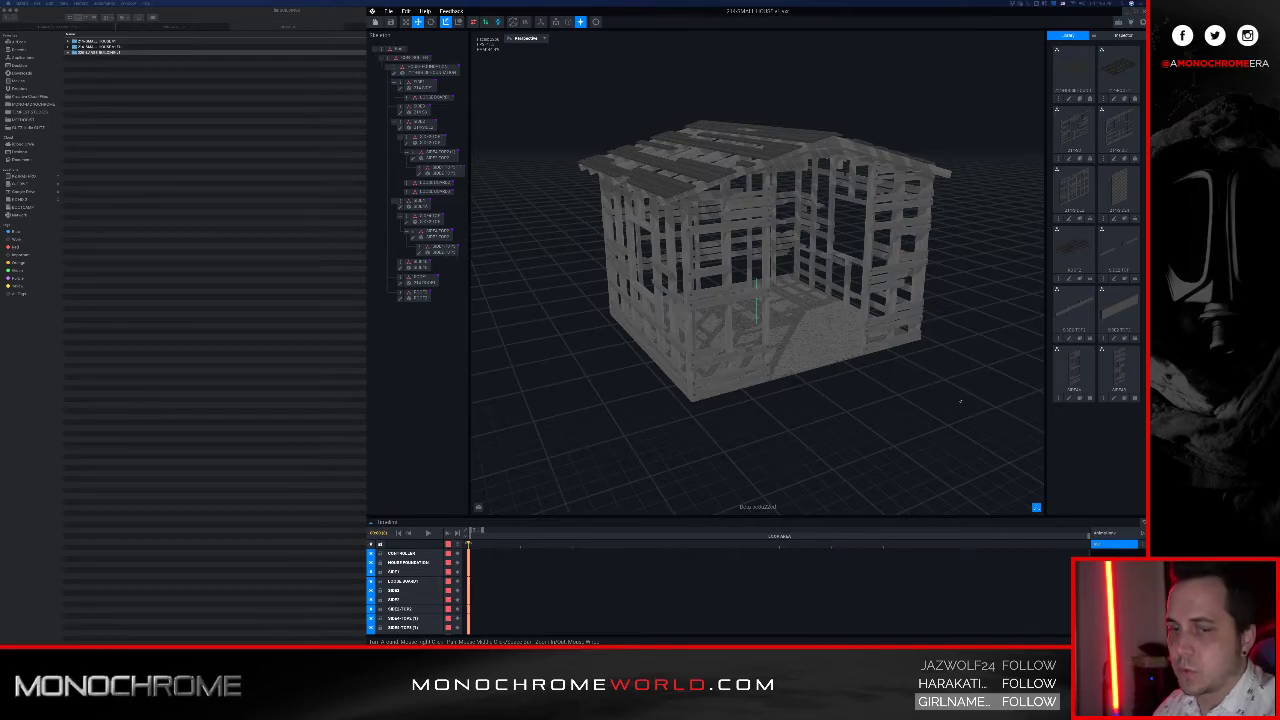
Step: Move the editor window to the desktop's far edge and enlarge it to fill the full screen width
drag(620, 14, 256, 14)
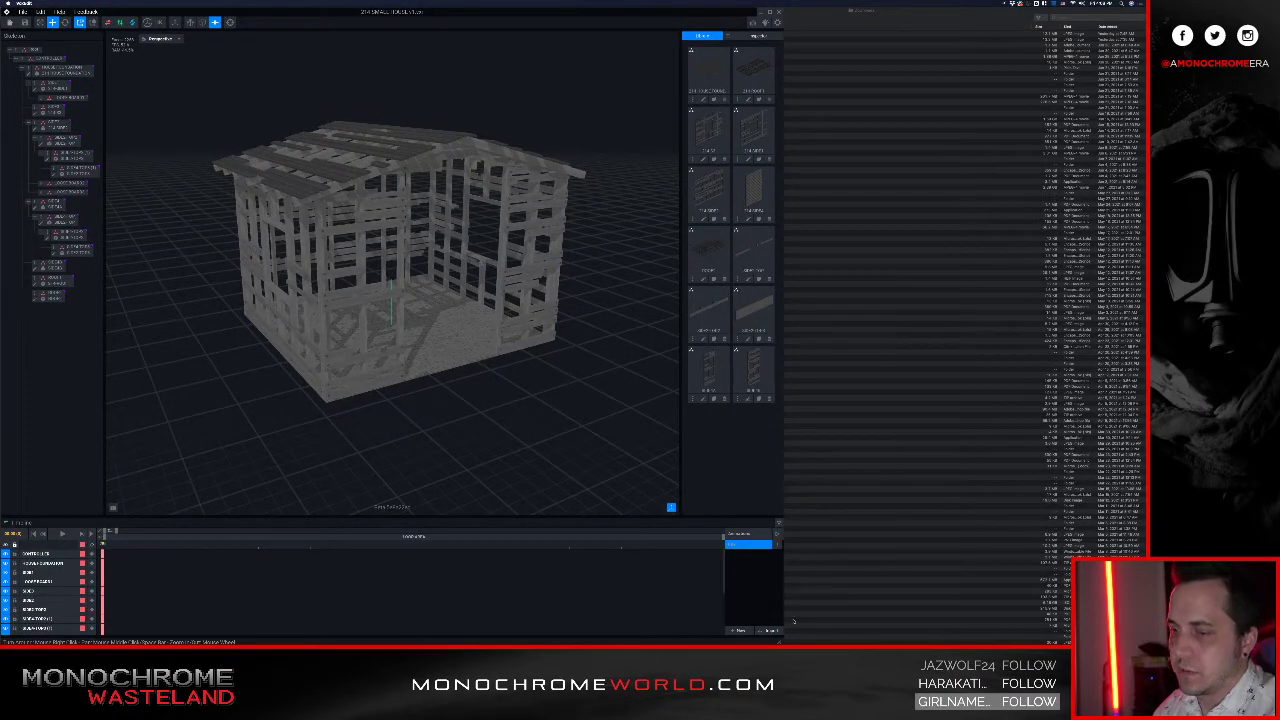
drag(783, 643, 1146, 644)
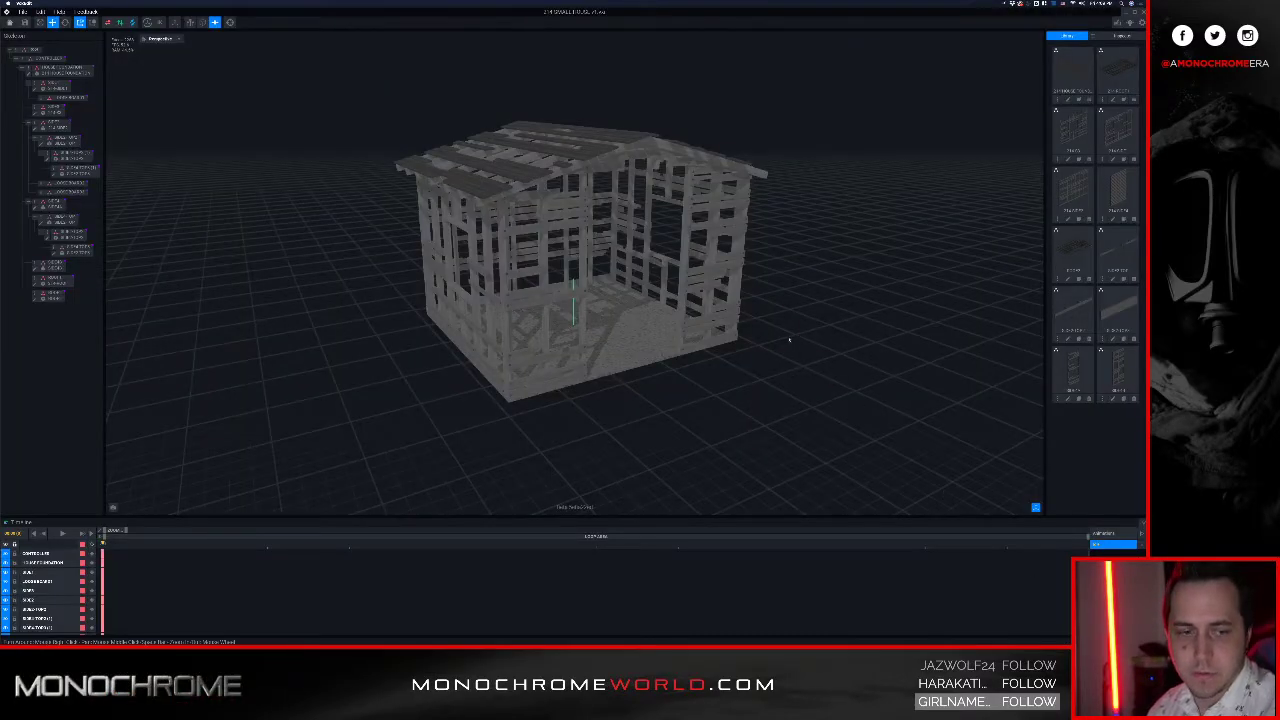
Step: Examine the timber-frame house from above and from its sides, including from the reset camera view
scroll(606, 197, up, 3)
middle_drag(606, 207, 605, 211)
right_drag(605, 211, 583, 209)
middle_drag(511, 237, 518, 233)
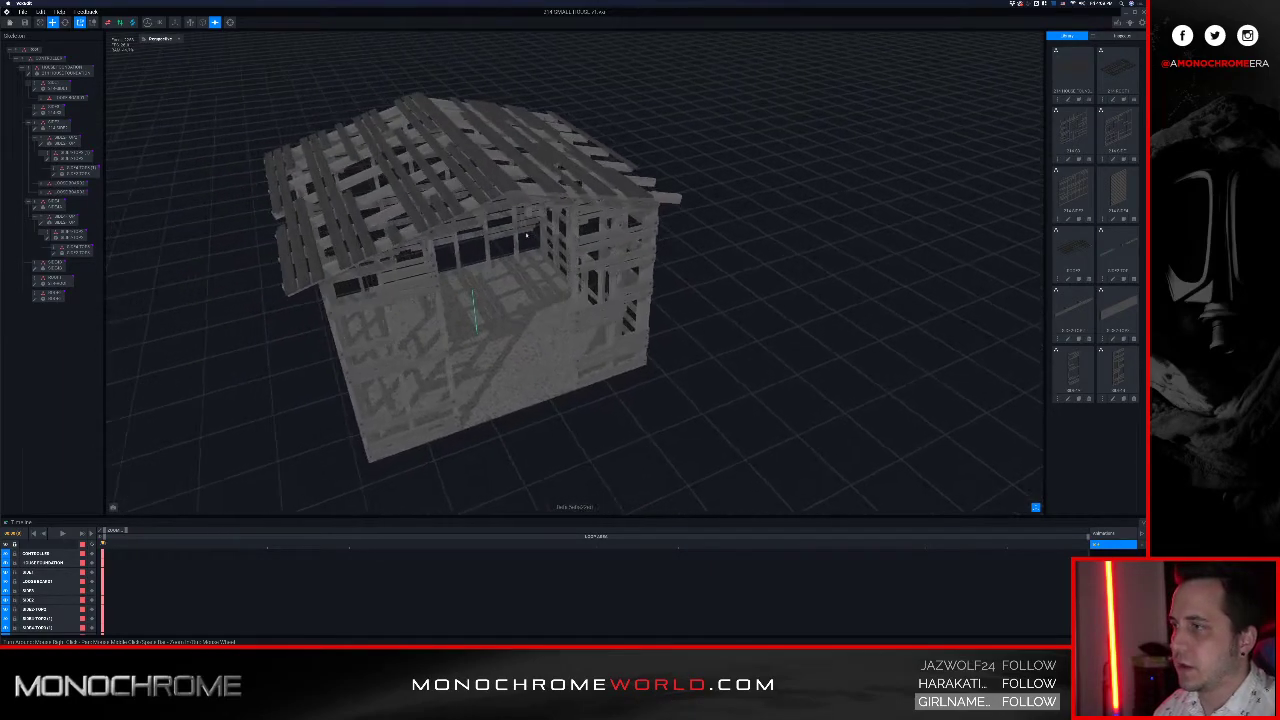
scroll(518, 232, up, 2)
mouse_move(518, 232)
right_down()
mouse_move(530, 229)
mouse_move(514, 214)
right_up()
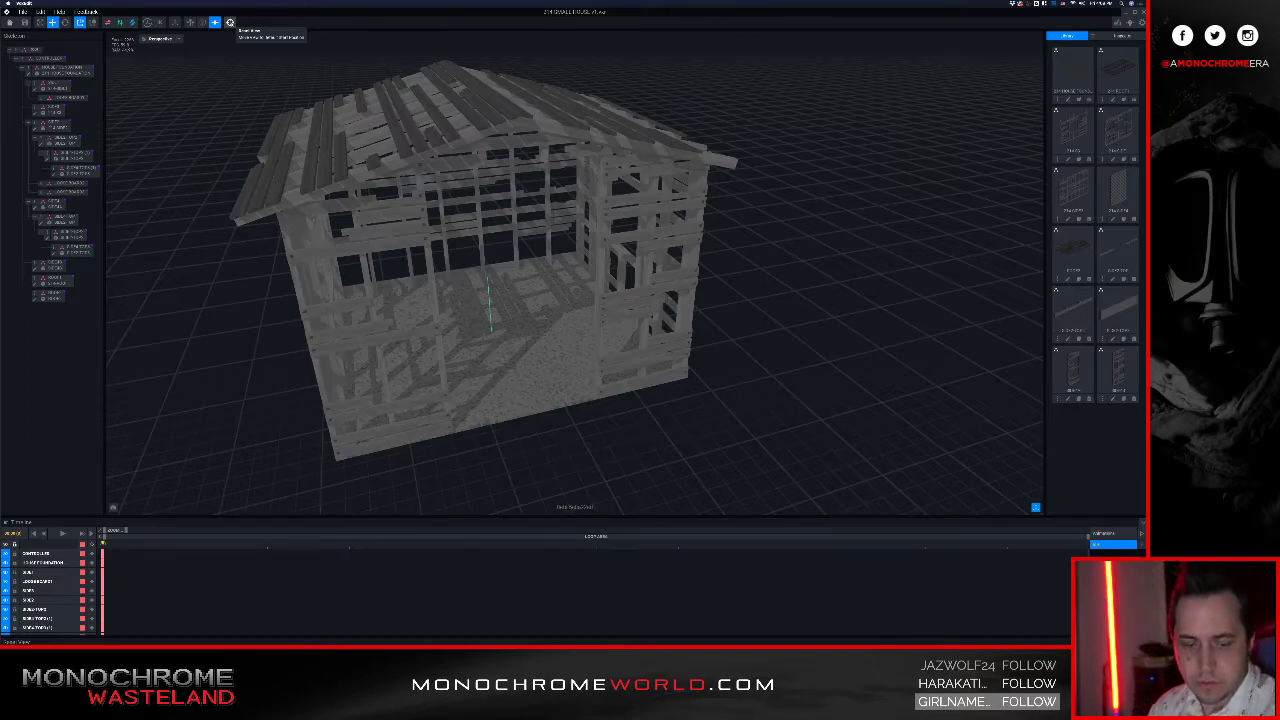
click(230, 22)
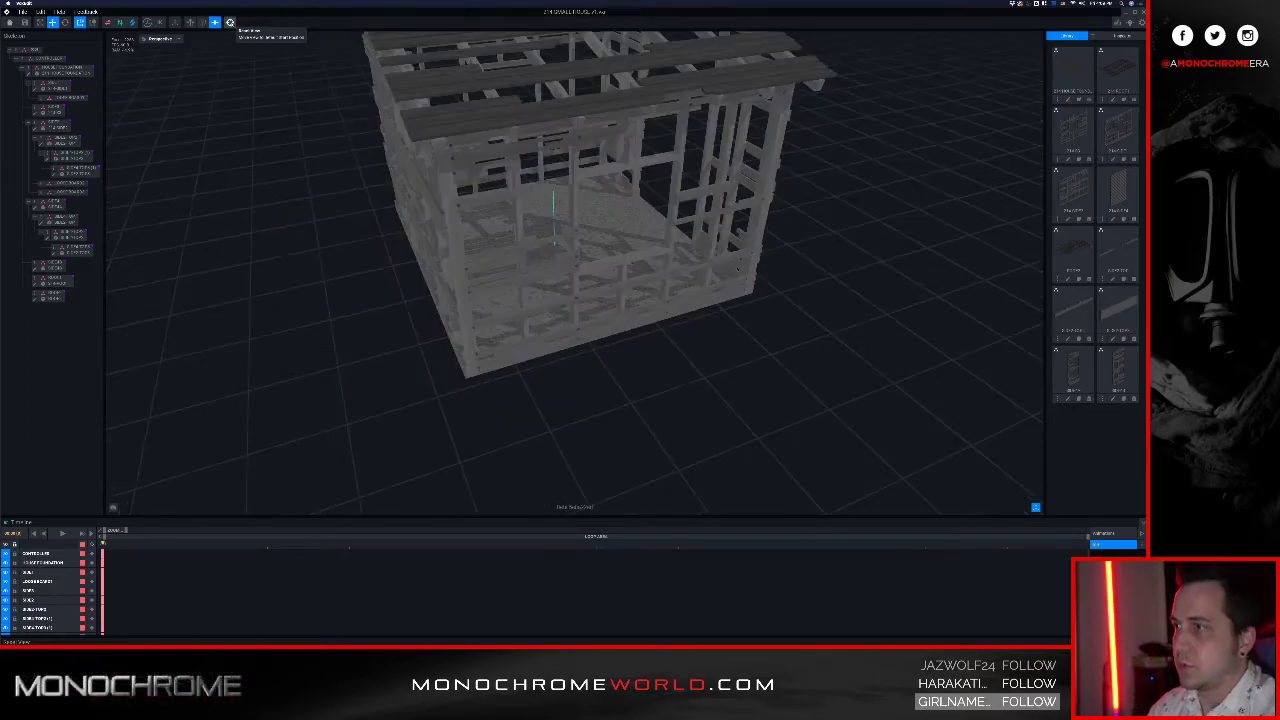
scroll(447, 190, down, 5)
middle_drag(502, 162, 505, 212)
scroll(505, 212, up, 5)
right_drag(505, 212, 506, 208)
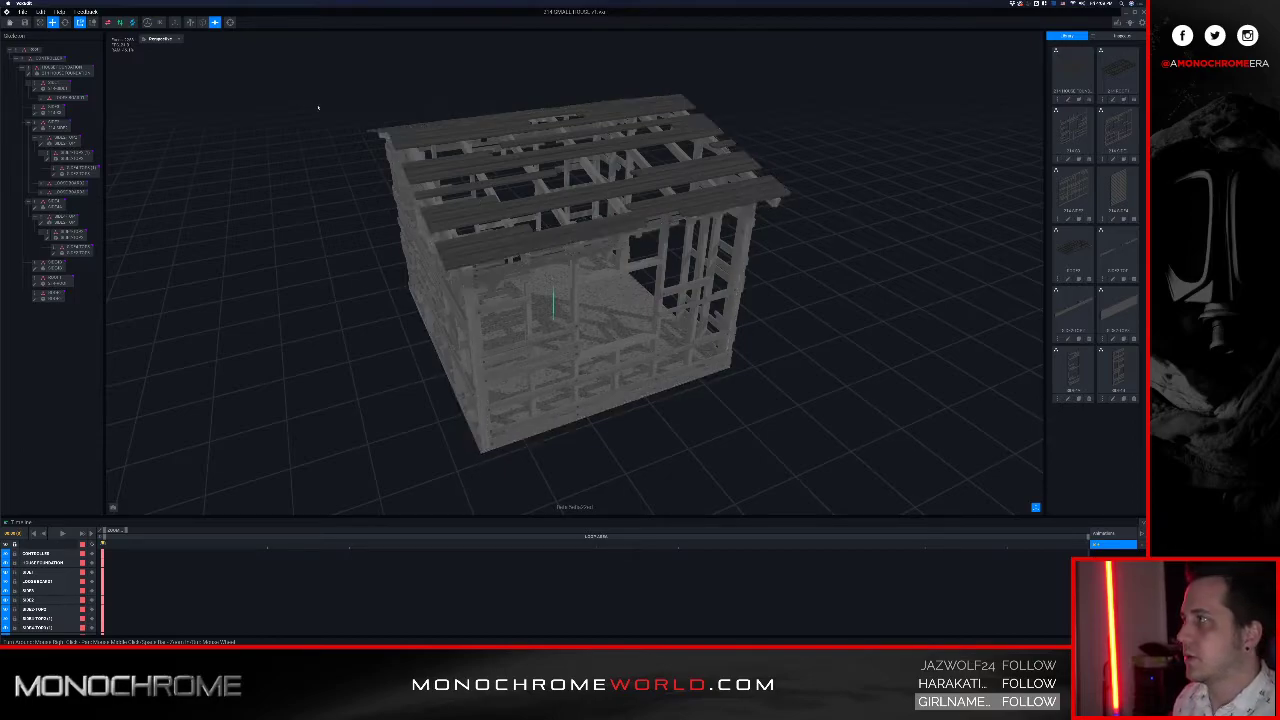
Step: Rotate the whole house about its vertical axis through the top-level controller node so the gable end faces front
click(32, 59)
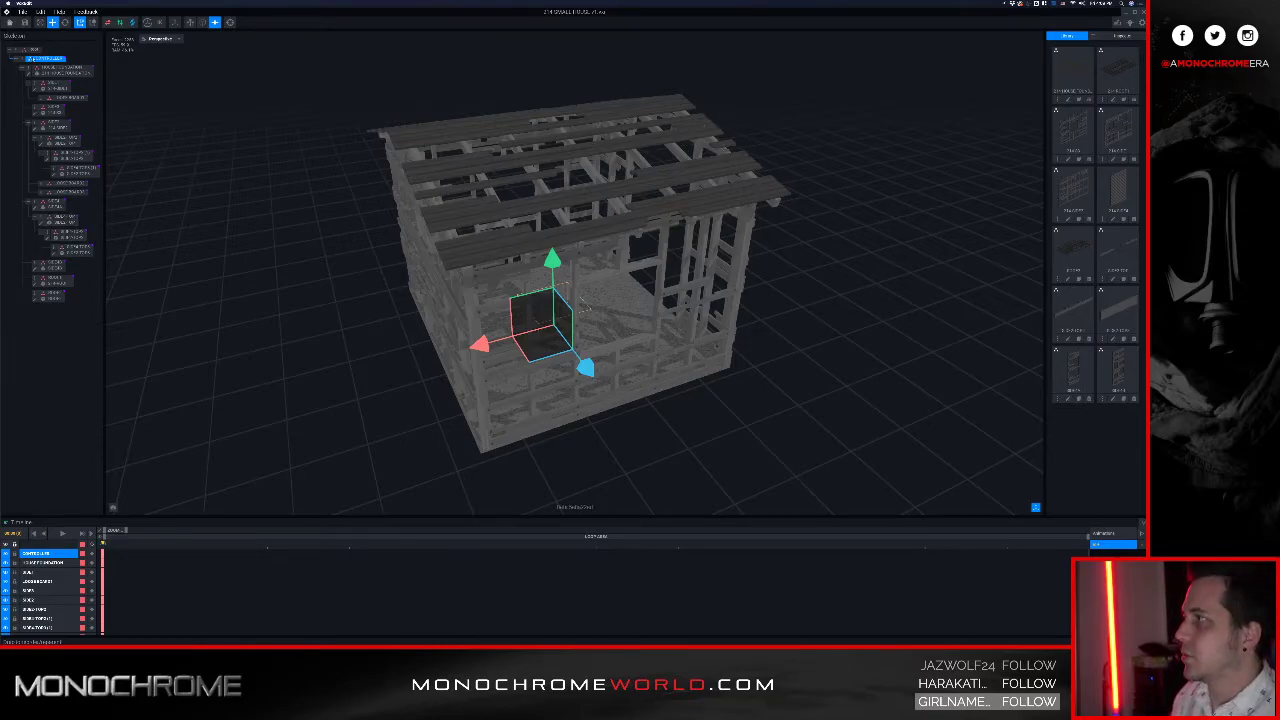
click(65, 22)
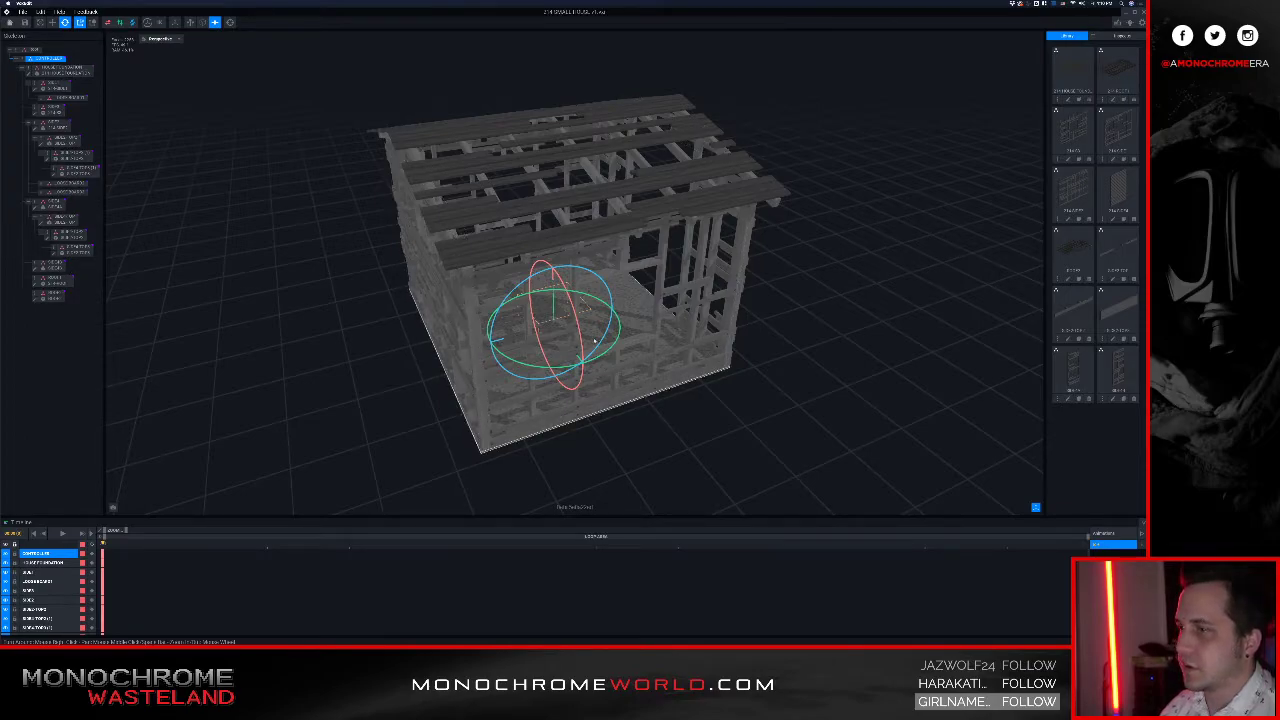
drag(617, 343, 541, 373)
click(347, 264)
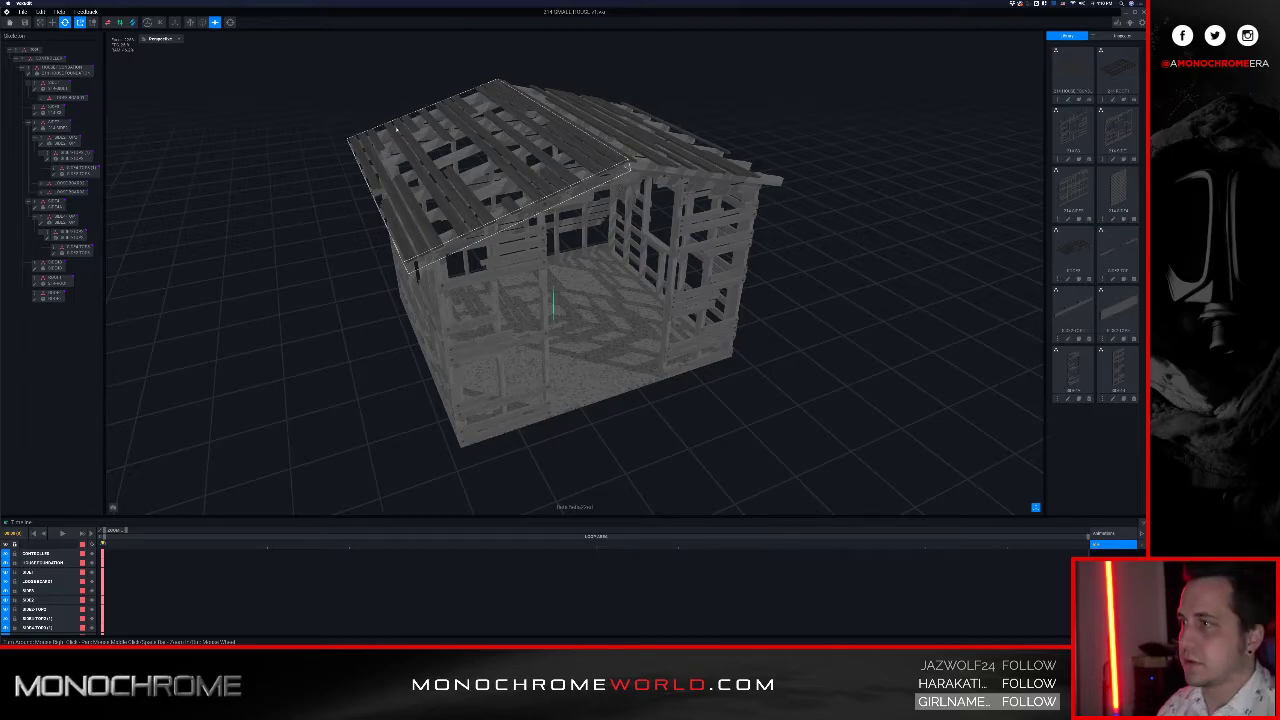
Step: Reset the camera view to check the rotated house and save the project
click(230, 22)
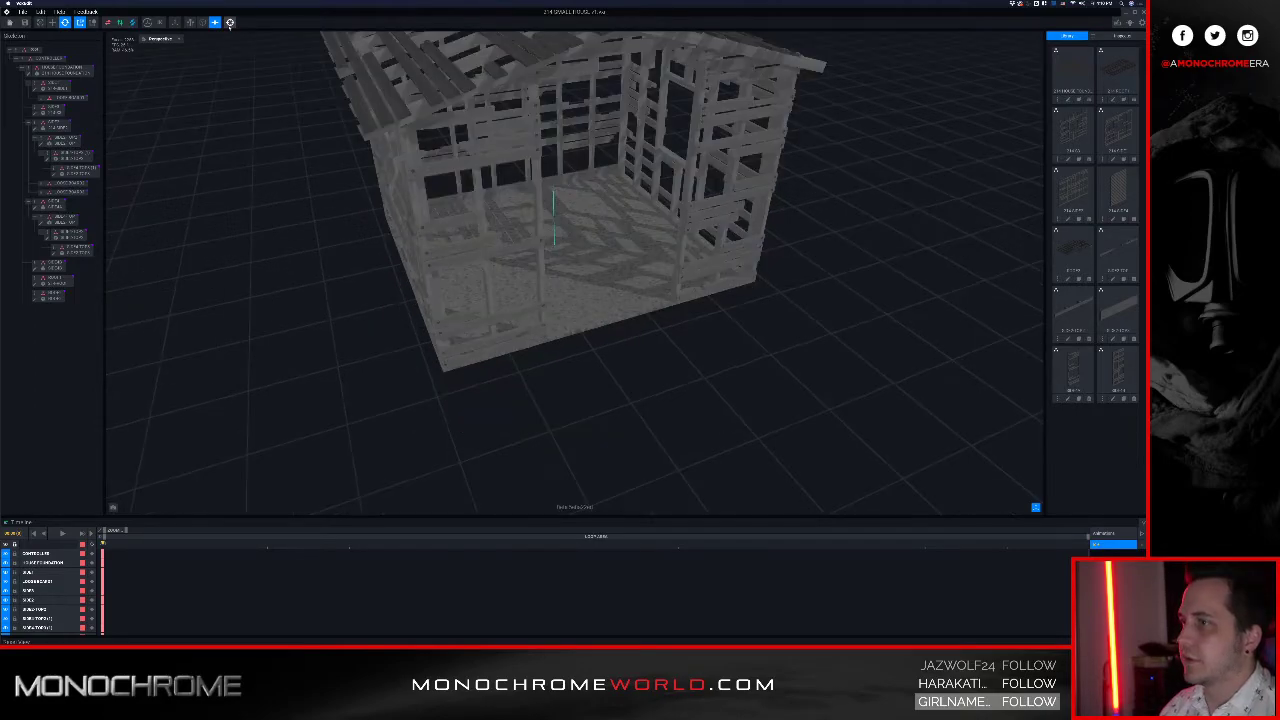
scroll(357, 135, down, 2)
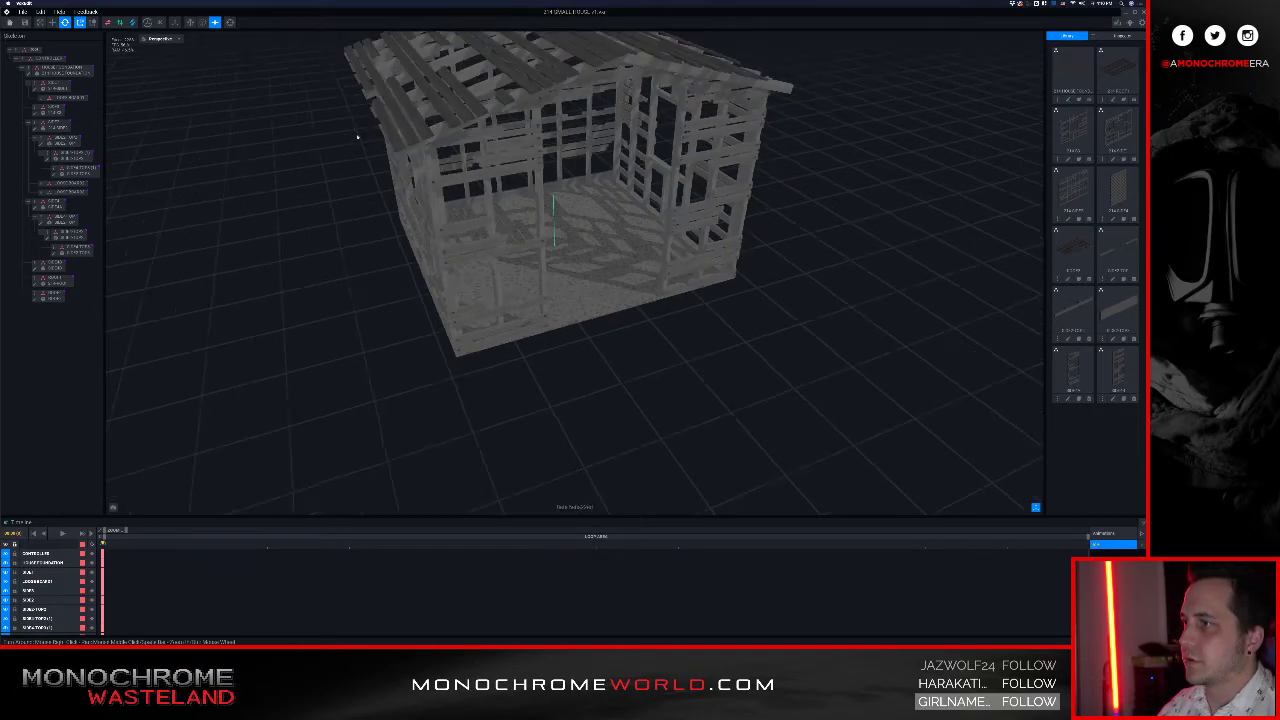
middle_drag(325, 45, 309, 115)
scroll(309, 115, down, 2)
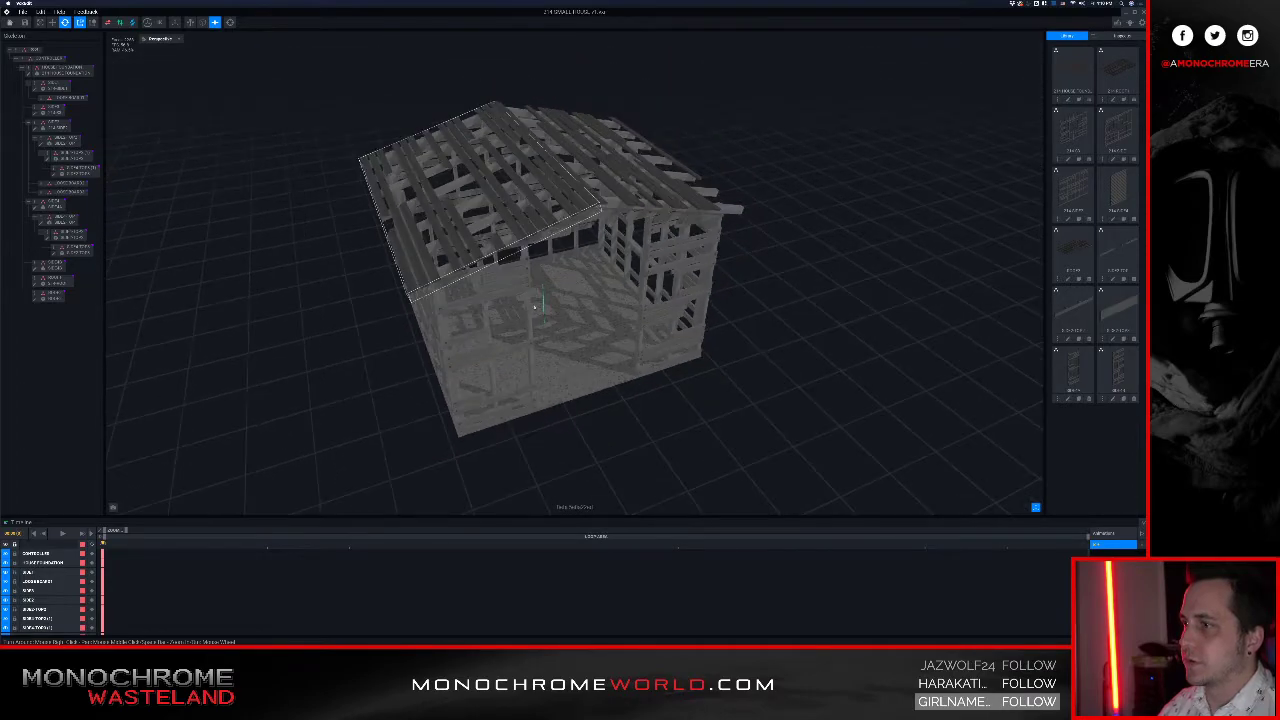
click(25, 22)
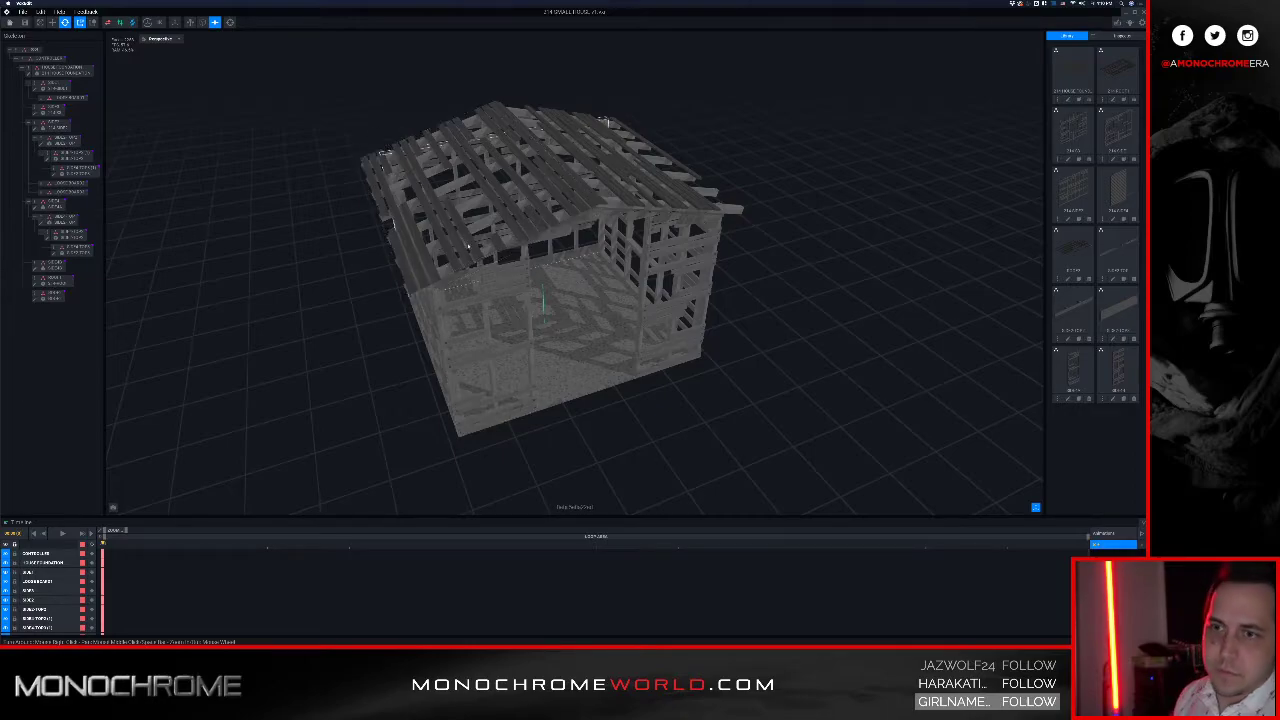
Step: Turn on the display of the node bounding boxes around the house
right_drag(466, 244, 478, 330)
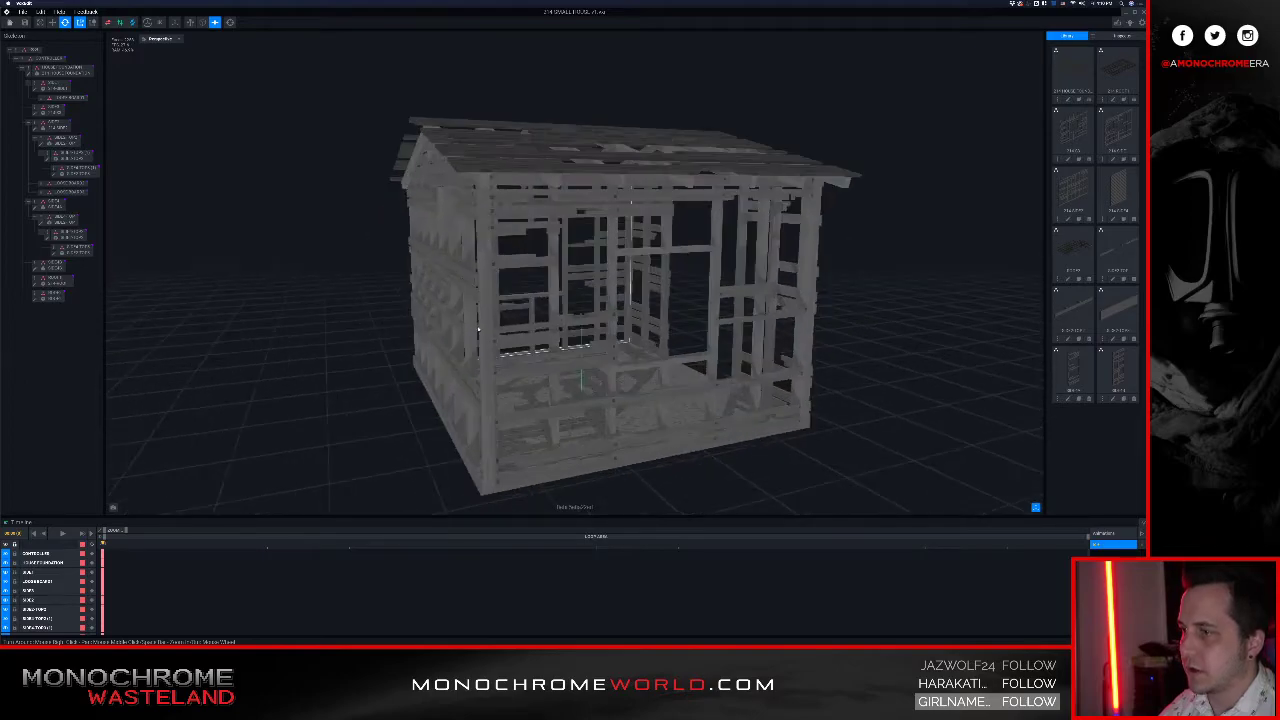
click(202, 22)
click(202, 22)
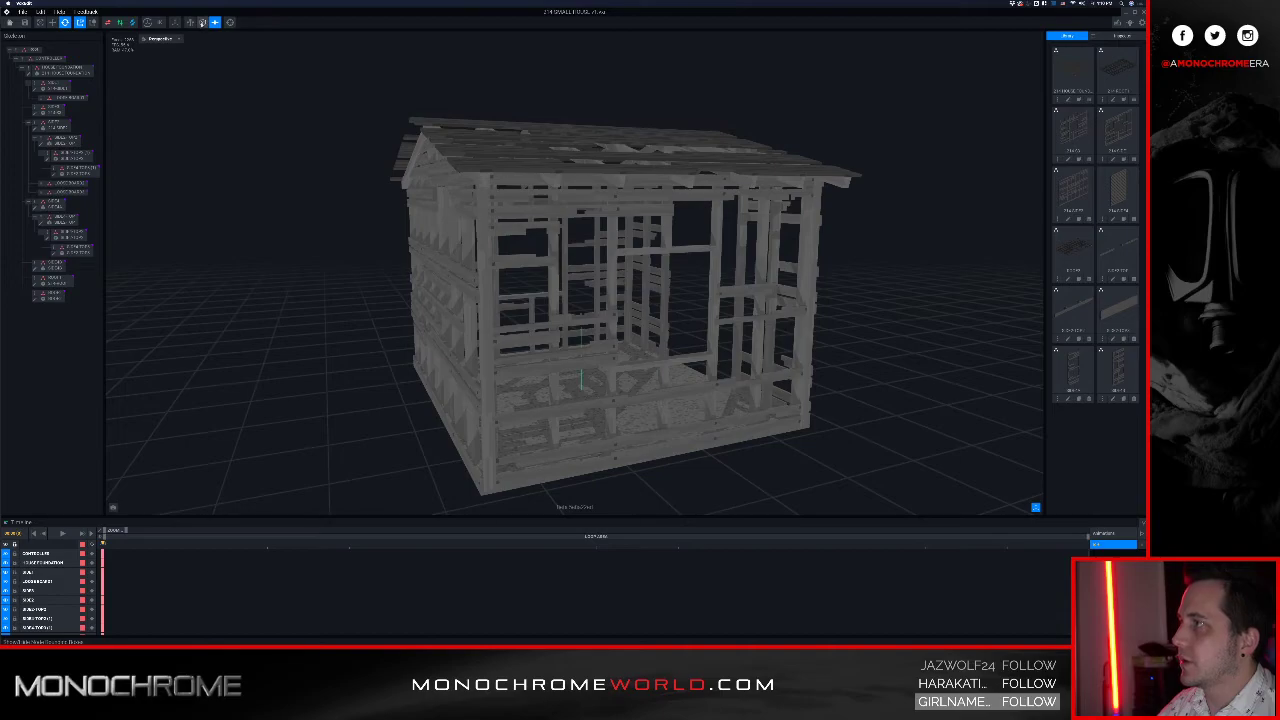
click(202, 22)
scroll(521, 148, down, 2)
right_drag(521, 148, 754, 158)
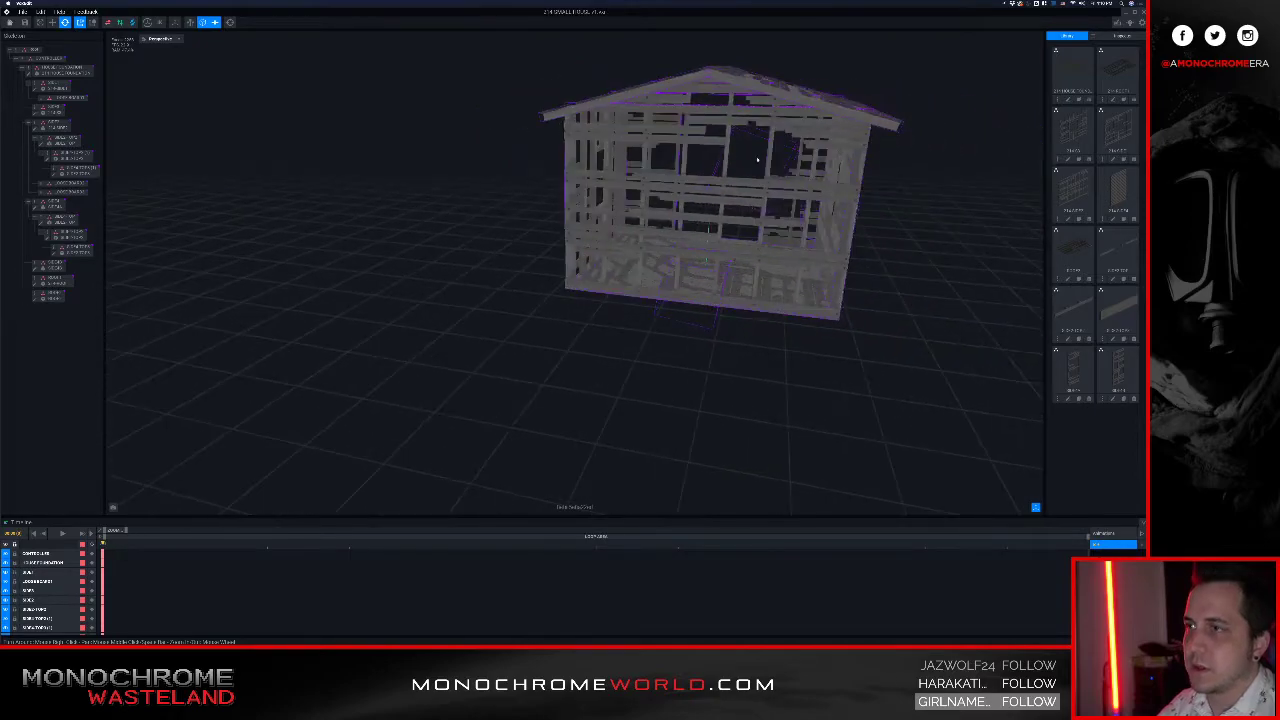
Step: Examine the wall framing and the node bounding boxes up close around the house's corners
scroll(754, 158, up, 10)
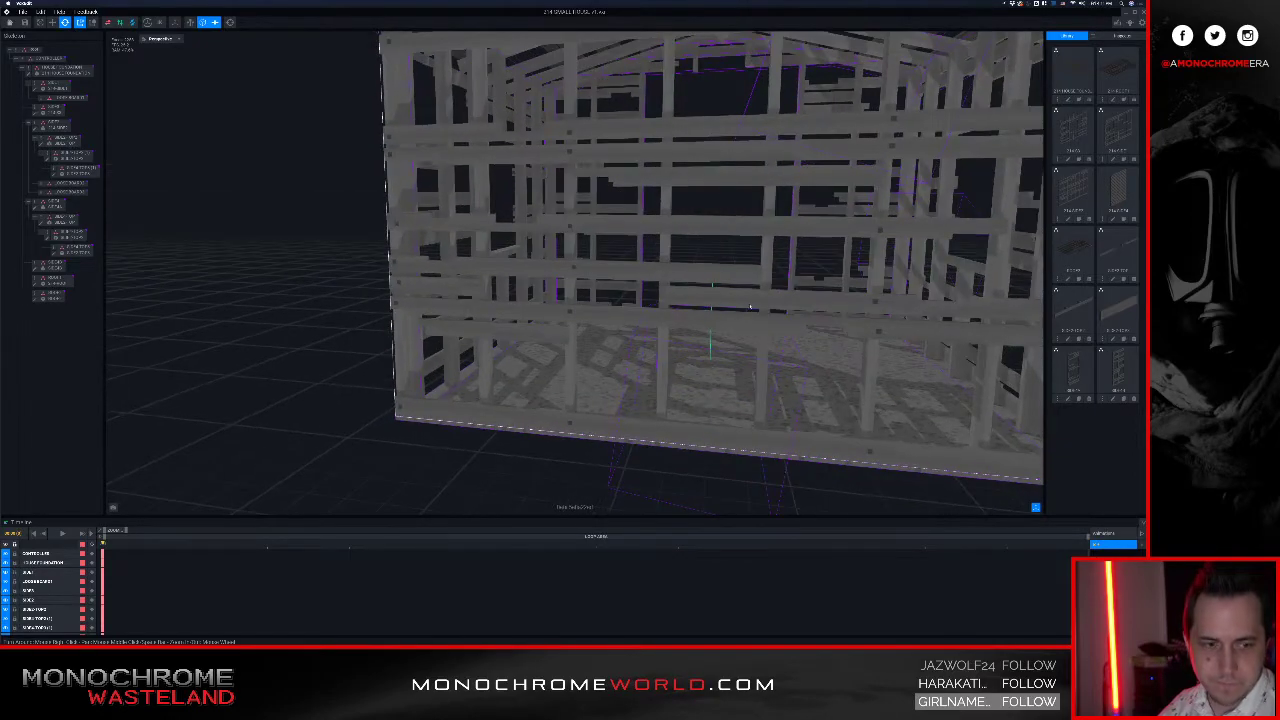
scroll(750, 307, down, 4)
right_drag(808, 266, 760, 272)
right_drag(862, 290, 870, 288)
scroll(568, 240, up, 2)
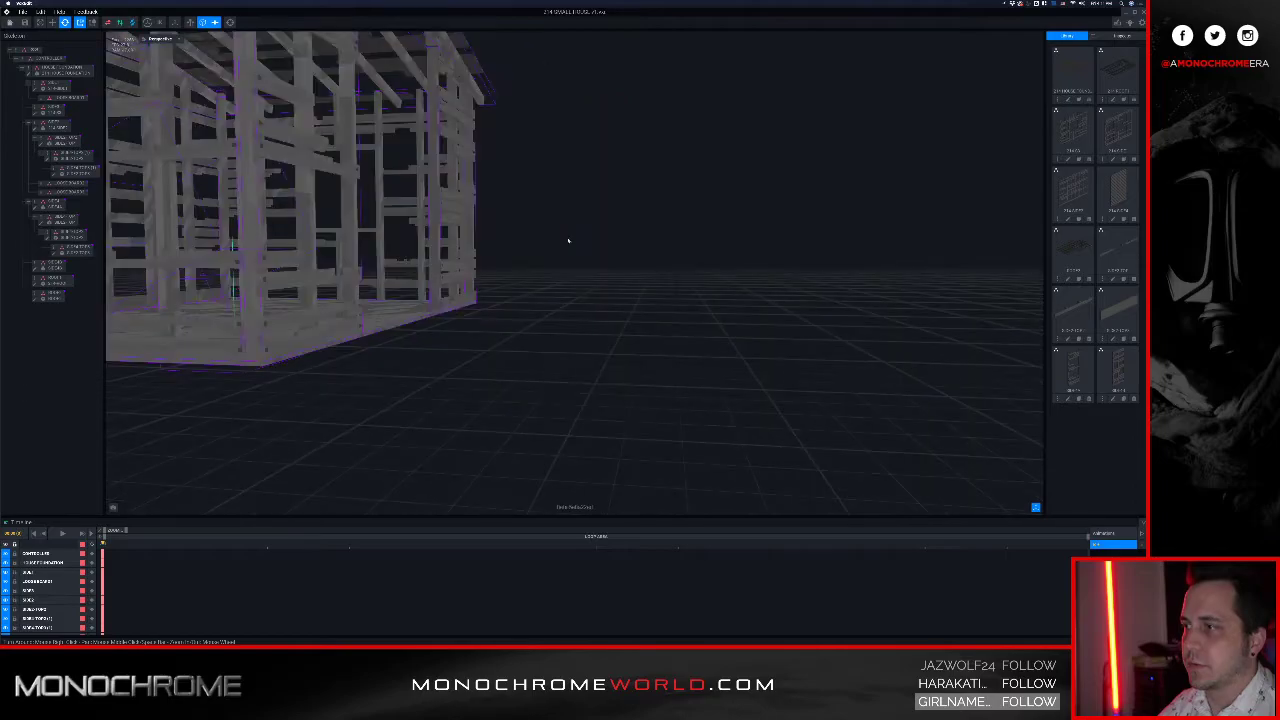
right_drag(461, 265, 453, 262)
right_drag(453, 181, 451, 143)
scroll(466, 181, down, 2)
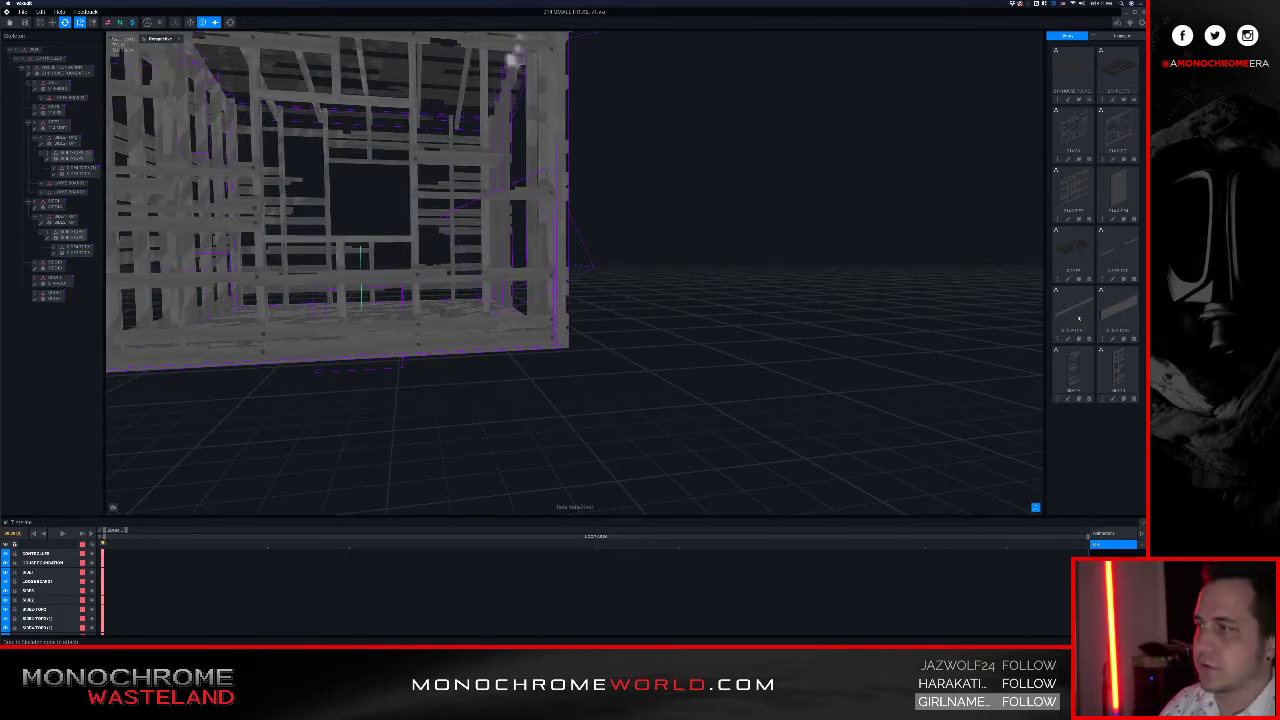
Step: Import the long plank model from the small house's model folder into the asset library
right_click(1096, 39)
click(1099, 50)
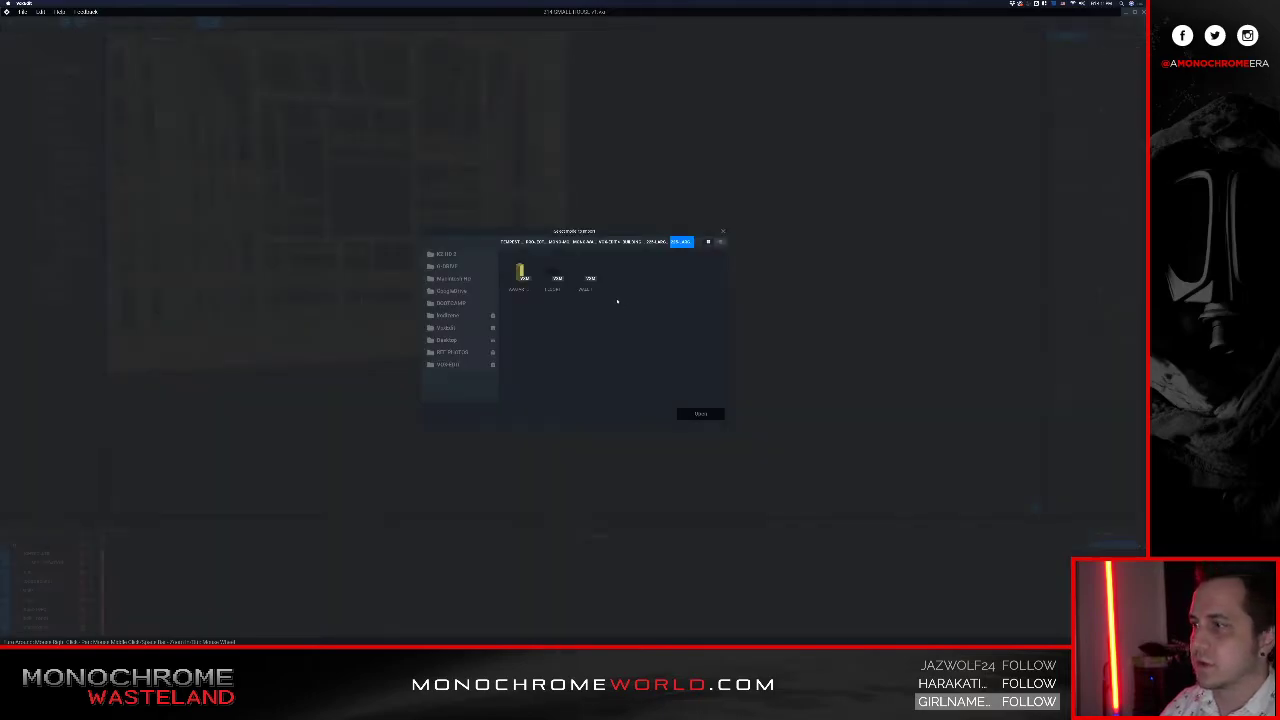
click(634, 241)
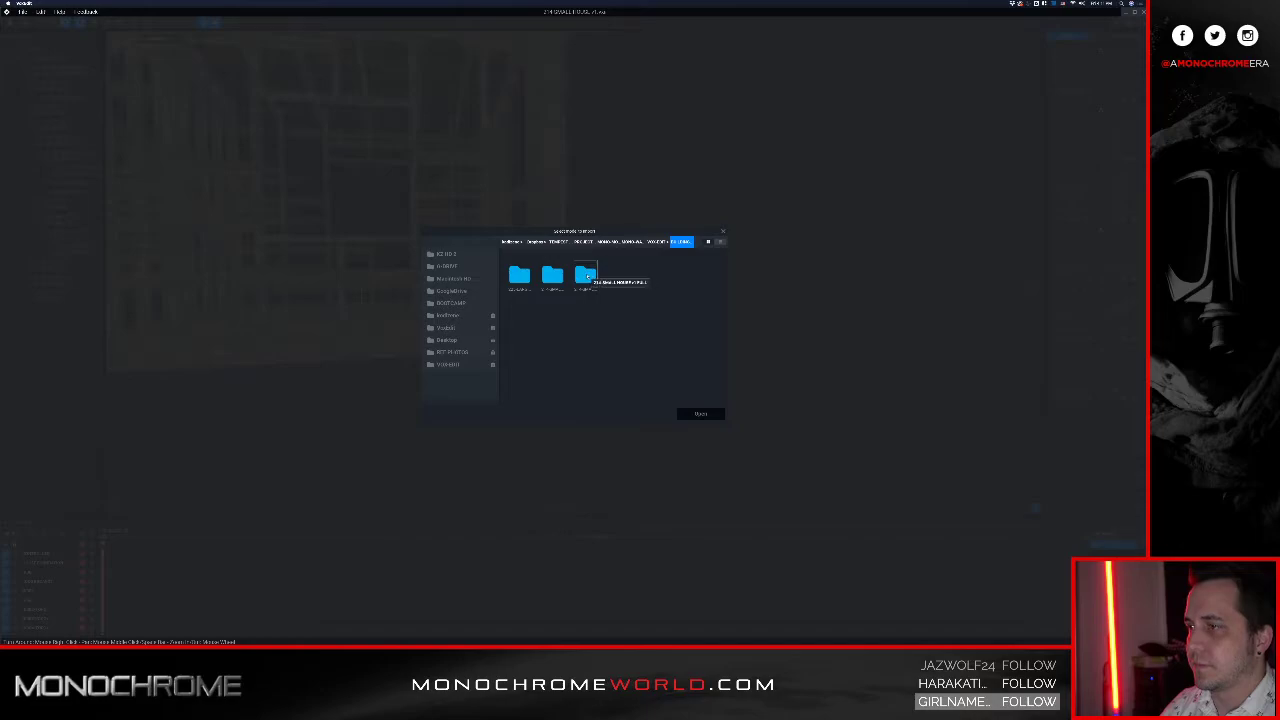
double_click(587, 276)
double_click(519, 276)
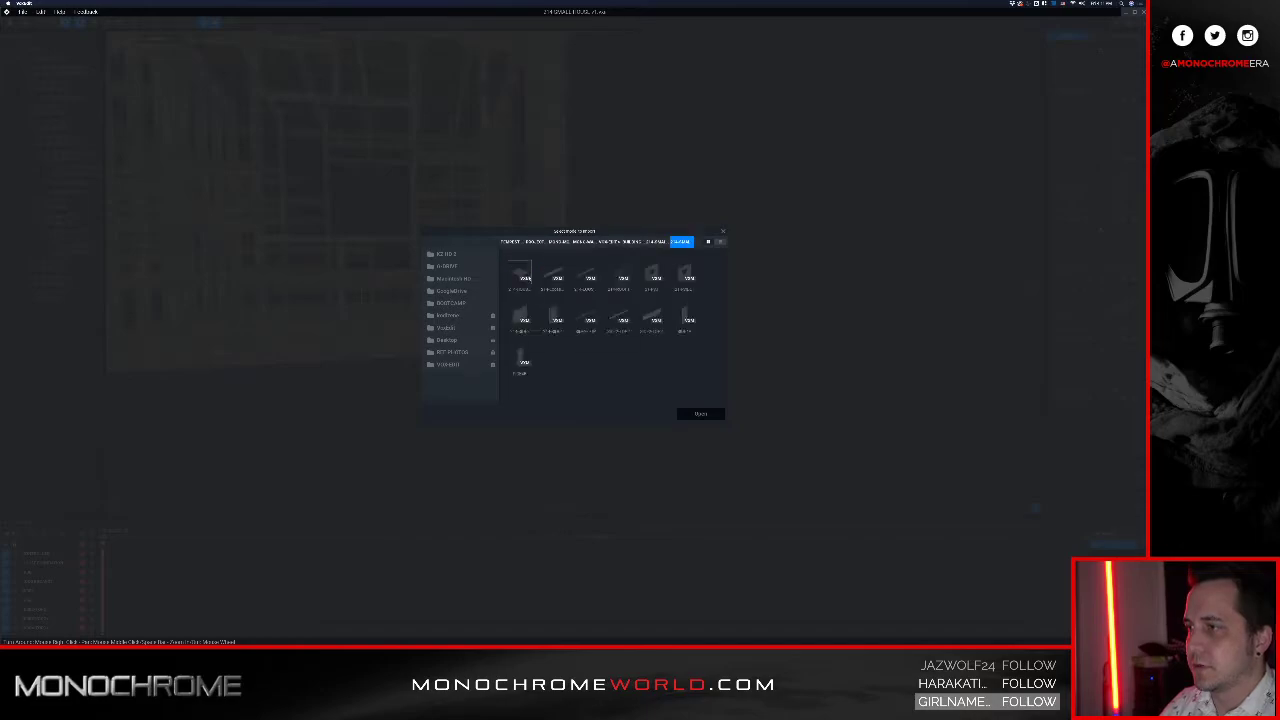
click(549, 278)
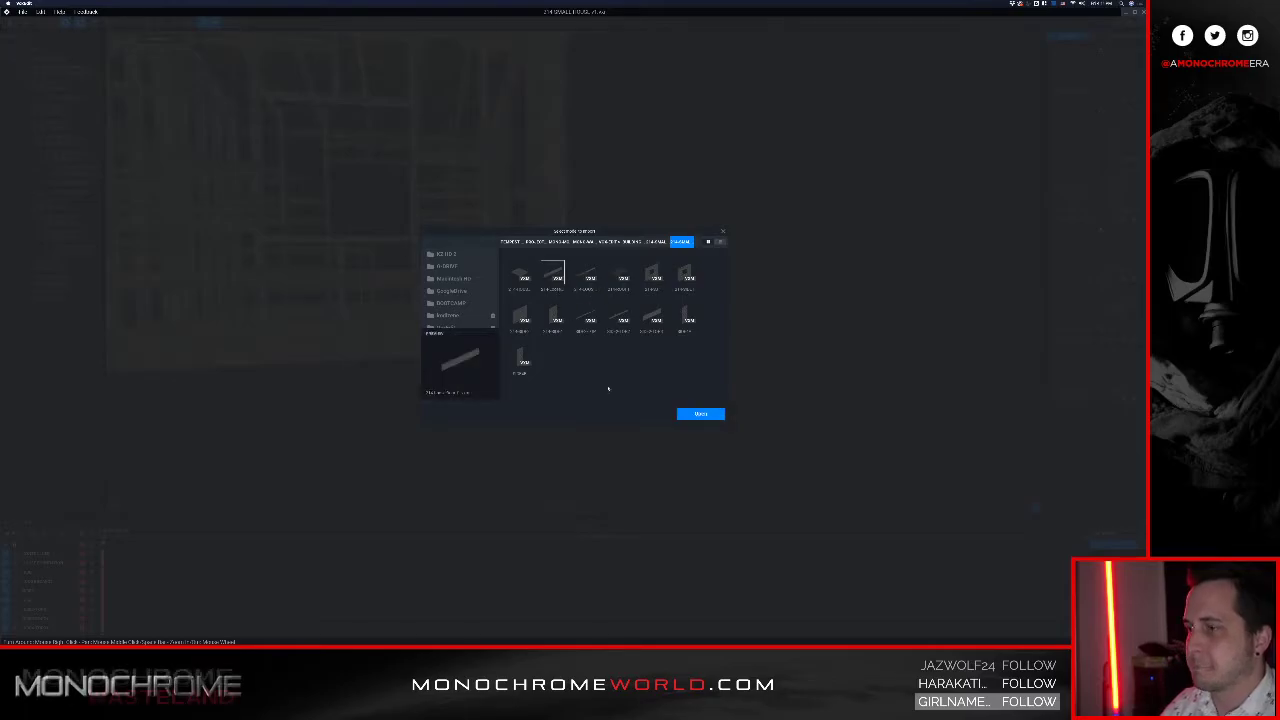
key(Return)
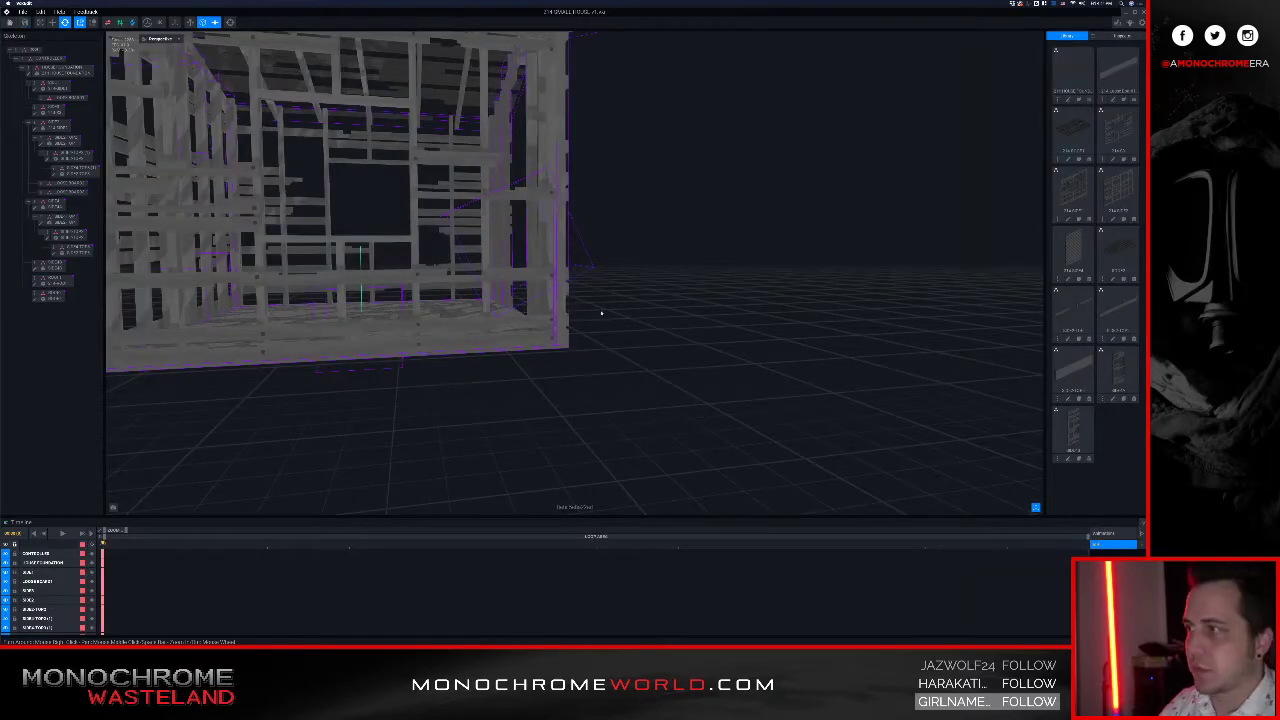
Step: Examine the gable and side walls of the house from several angles
middle_drag(450, 225, 600, 266)
scroll(600, 268, down, 4)
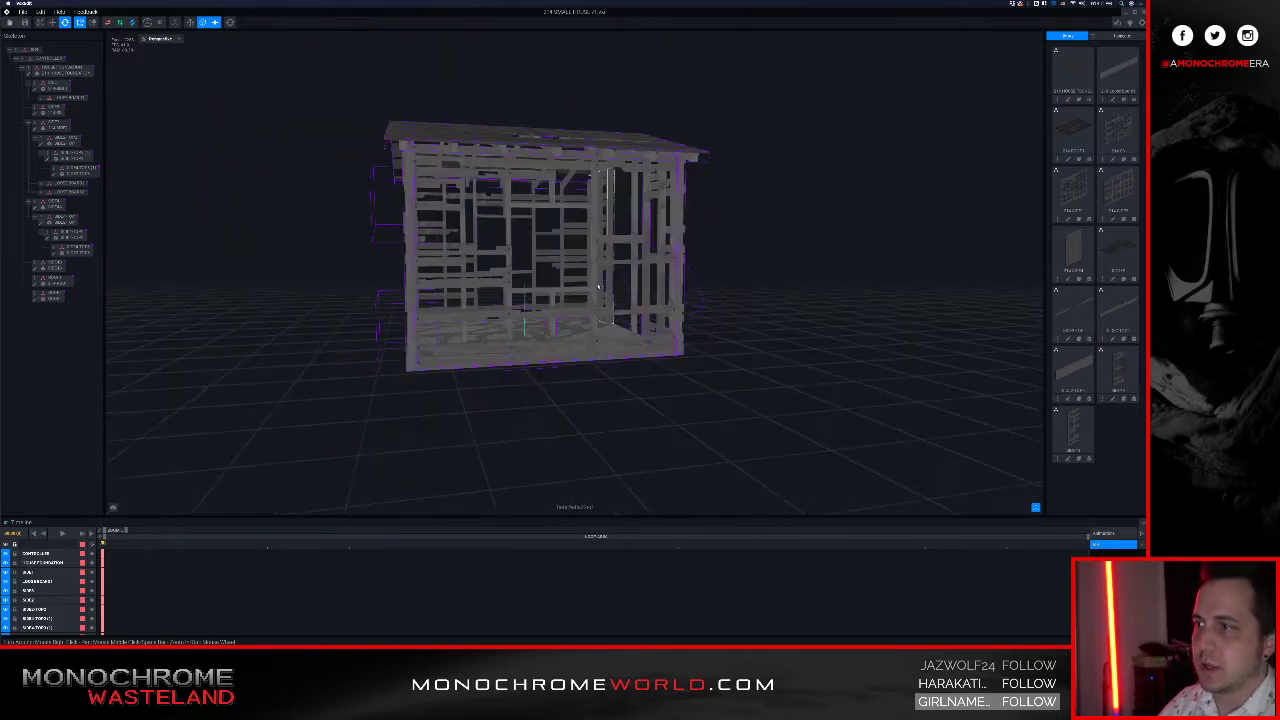
right_drag(598, 287, 548, 292)
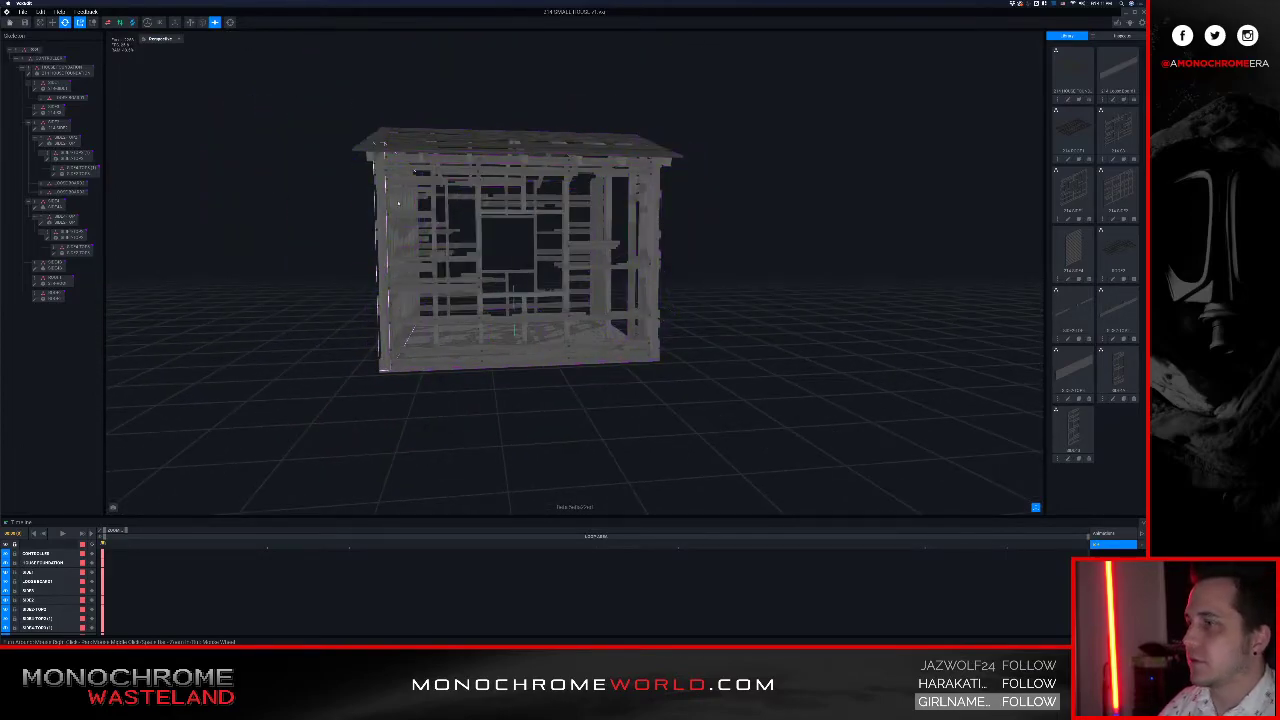
right_drag(407, 242, 423, 243)
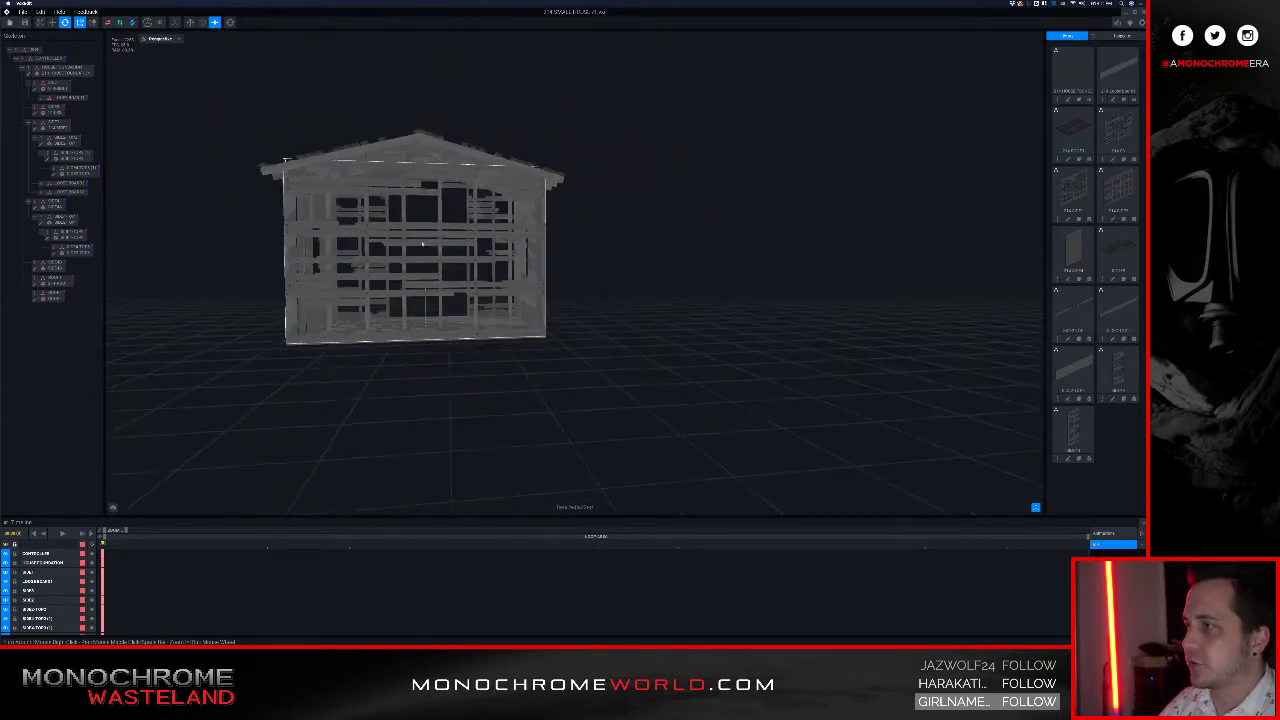
scroll(423, 243, up, 5)
right_drag(526, 217, 385, 246)
scroll(498, 222, up, 5)
scroll(498, 222, down, 6)
right_drag(498, 222, 514, 204)
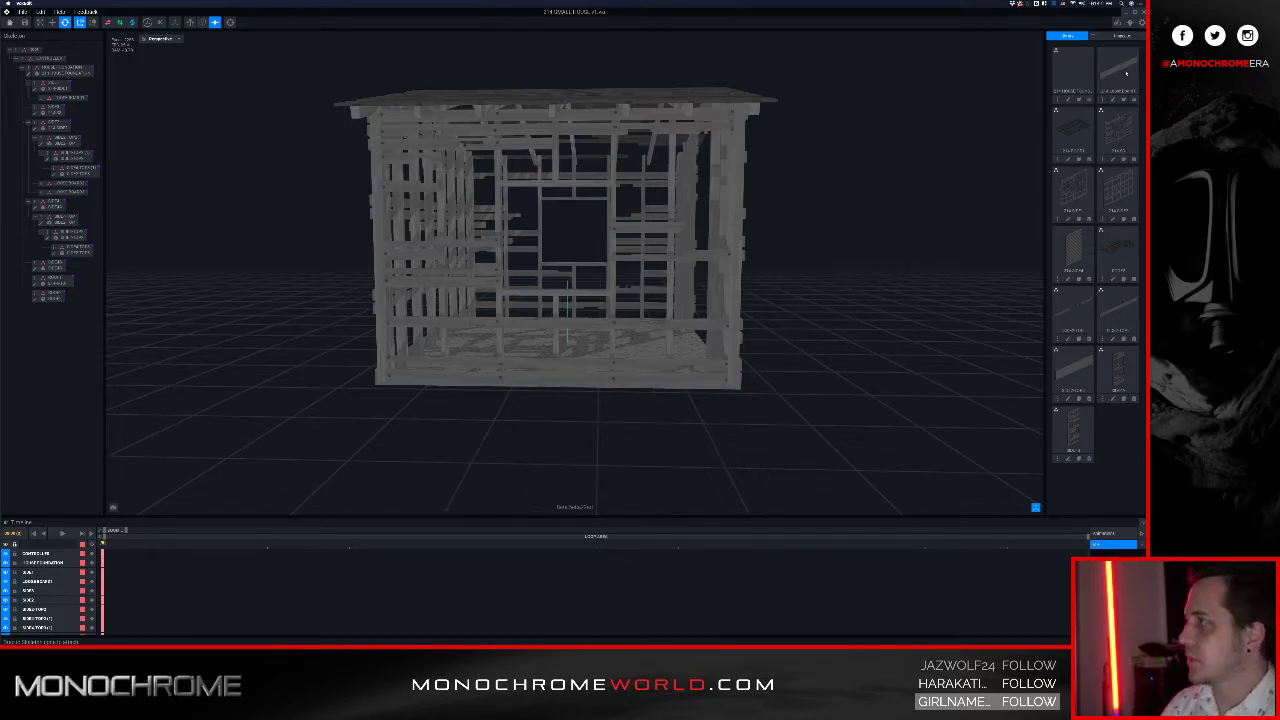
Step: Attach the imported plank model to the child node under the first side wall in the skeleton
click(62, 185)
click(60, 191)
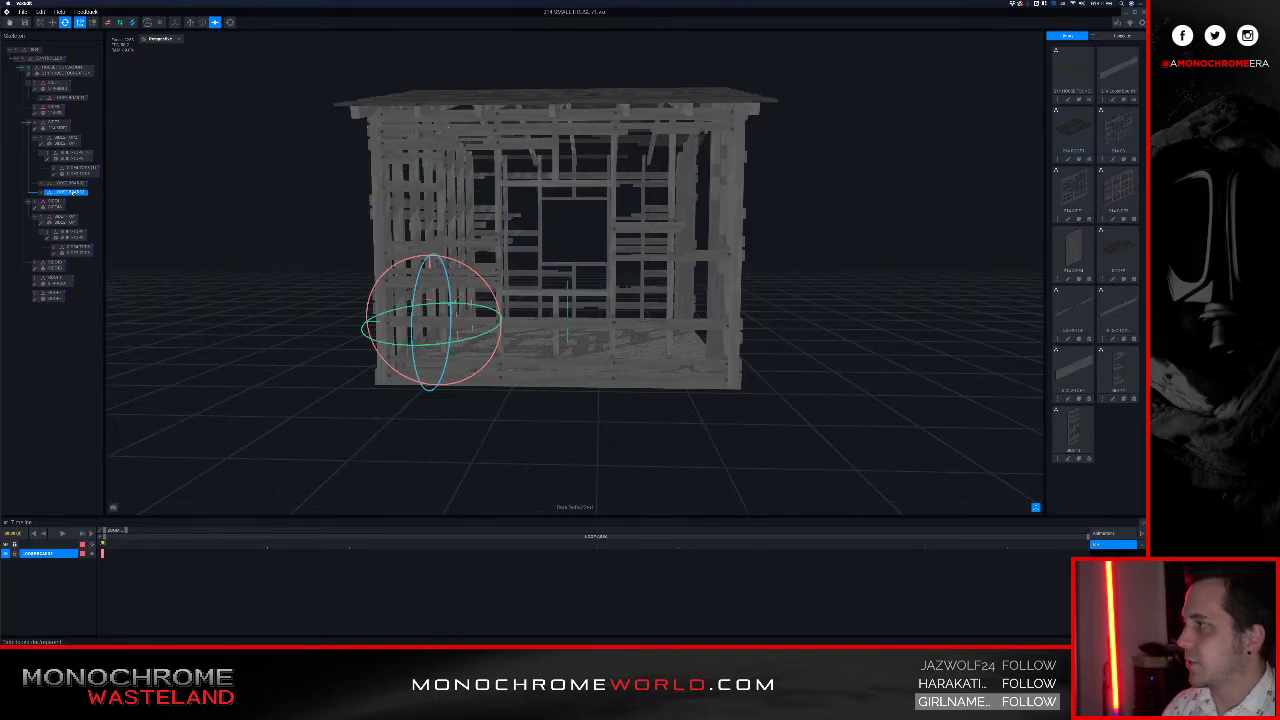
click(62, 97)
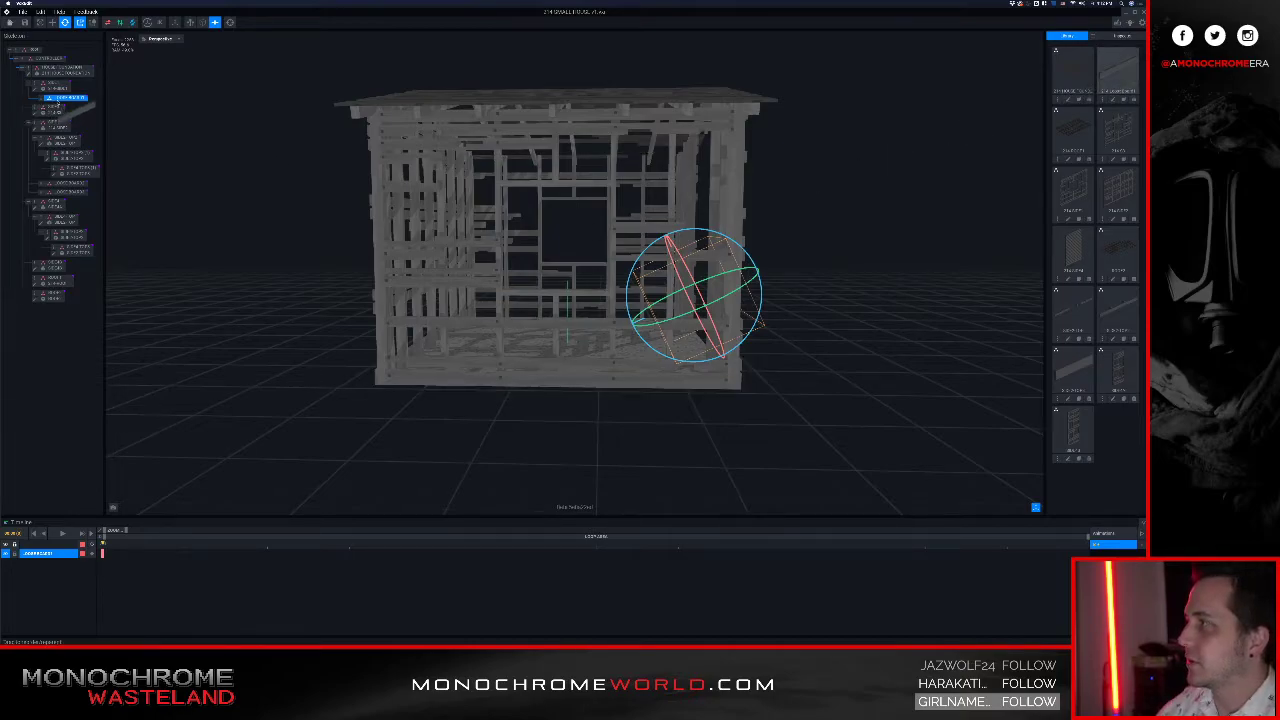
drag(60, 100, 61, 99)
click(797, 297)
Step: Examine the diagonal plank's placement against the wall framing from close up and from farther away
scroll(731, 285, up, 5)
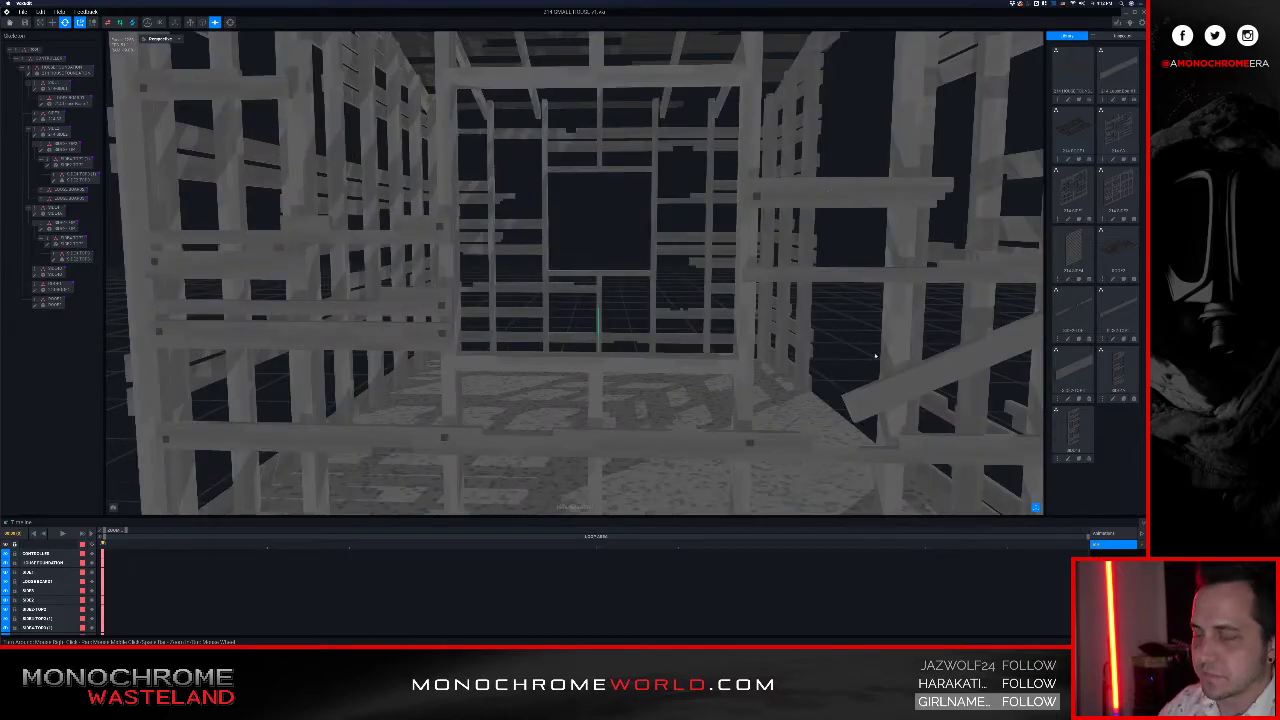
middle_drag(876, 355, 780, 315)
right_drag(780, 315, 842, 343)
scroll(751, 343, down, 8)
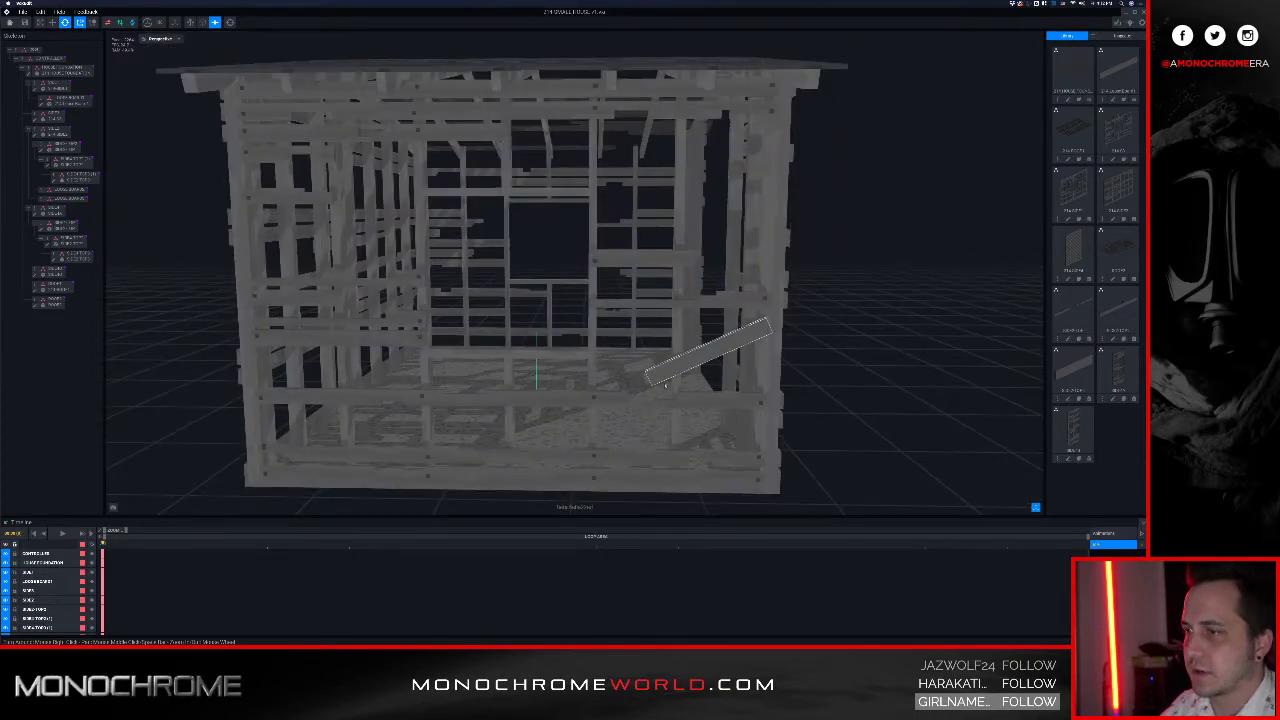
scroll(719, 363, up, 6)
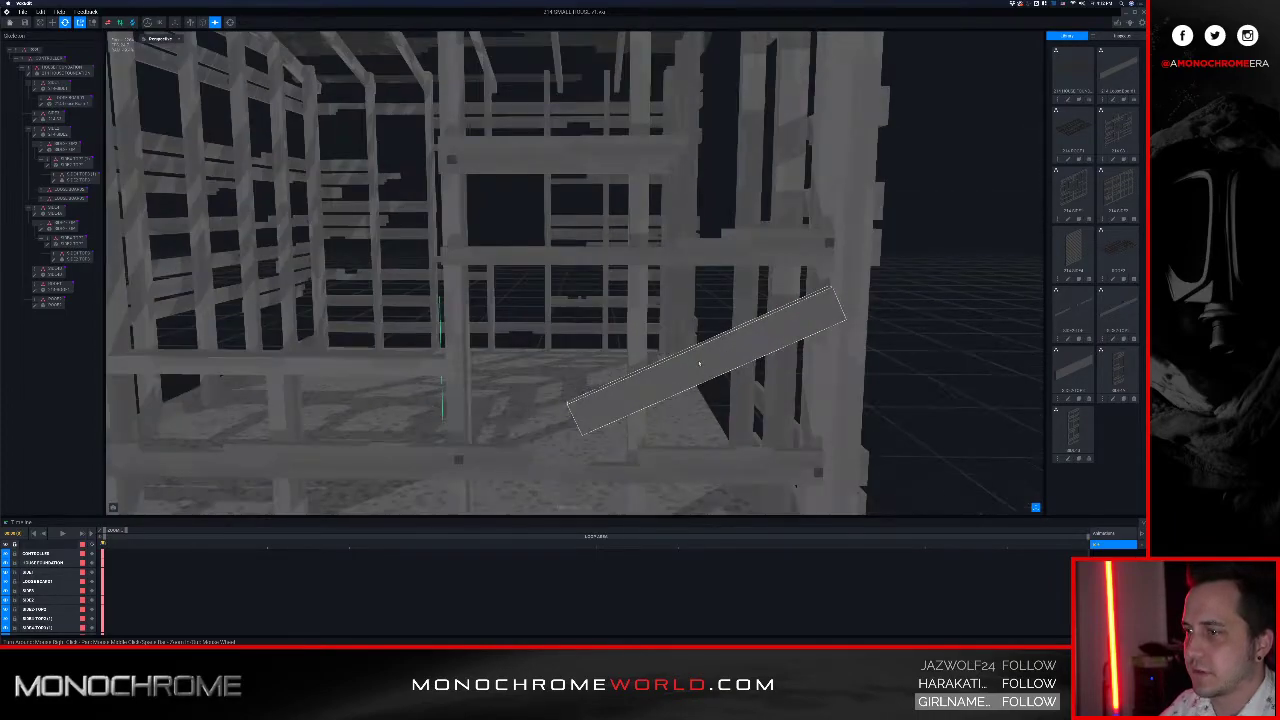
mouse_move(719, 363)
right_down()
mouse_move(729, 371)
mouse_move(706, 374)
right_up()
scroll(706, 374, down, 10)
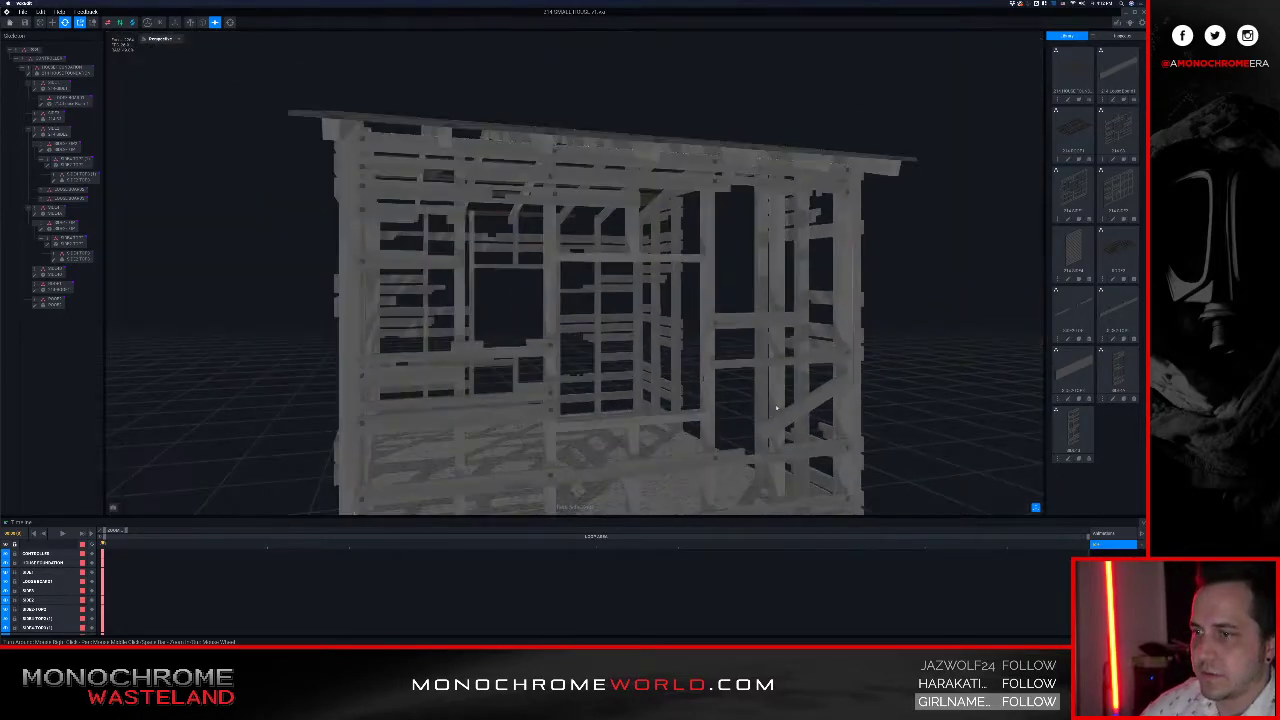
right_drag(776, 408, 779, 408)
scroll(780, 408, up, 10)
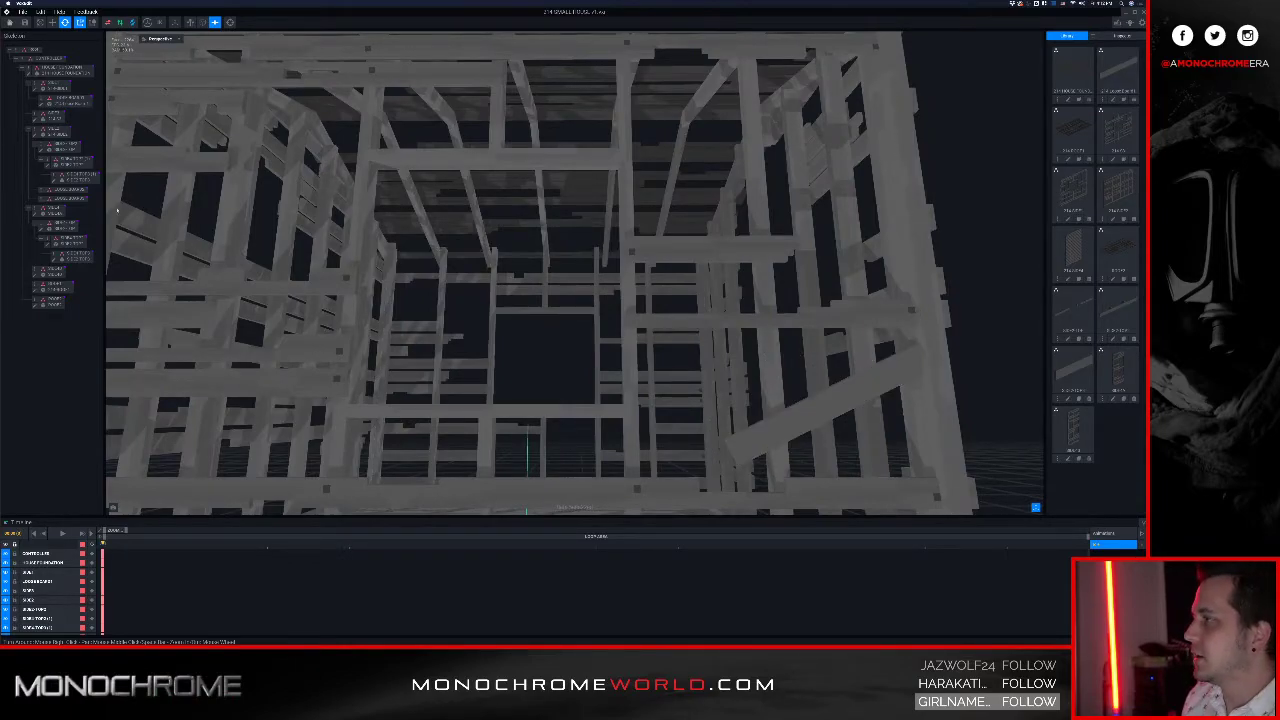
Step: Attach the long plank model to the first of the two empty child nodes under the second side wall
click(72, 190)
click(72, 199)
click(81, 190)
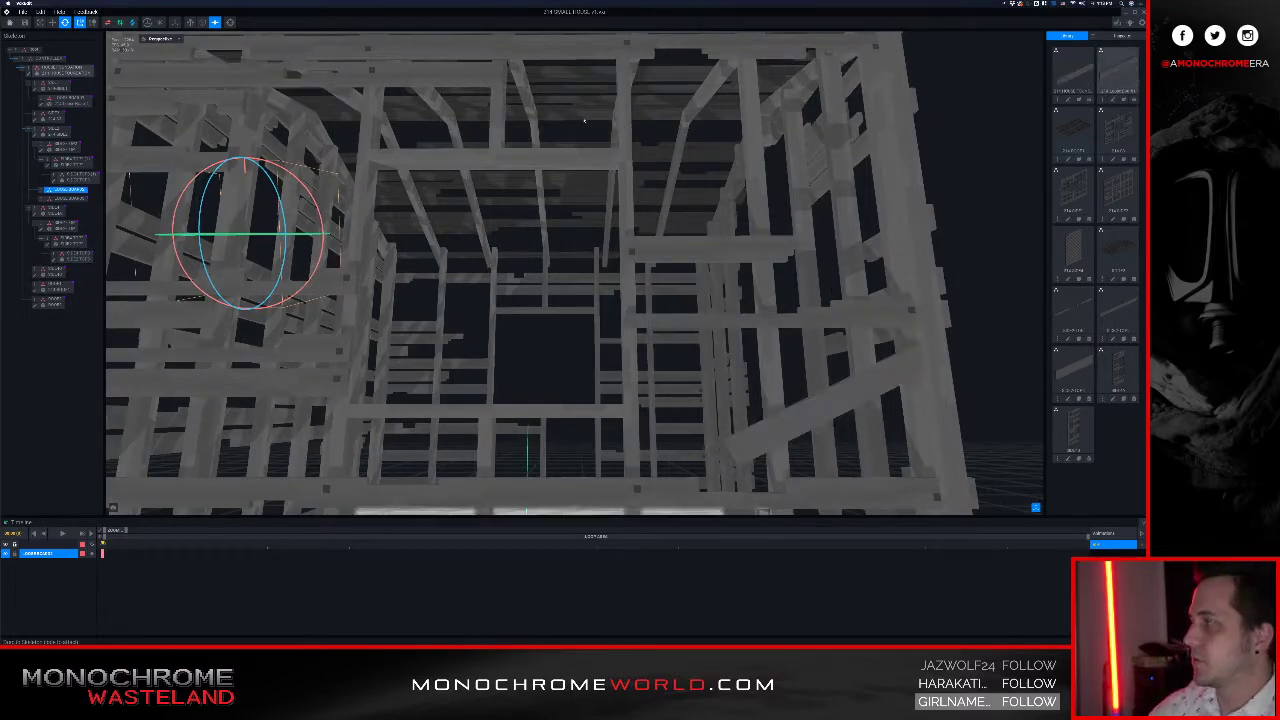
drag(109, 227, 74, 191)
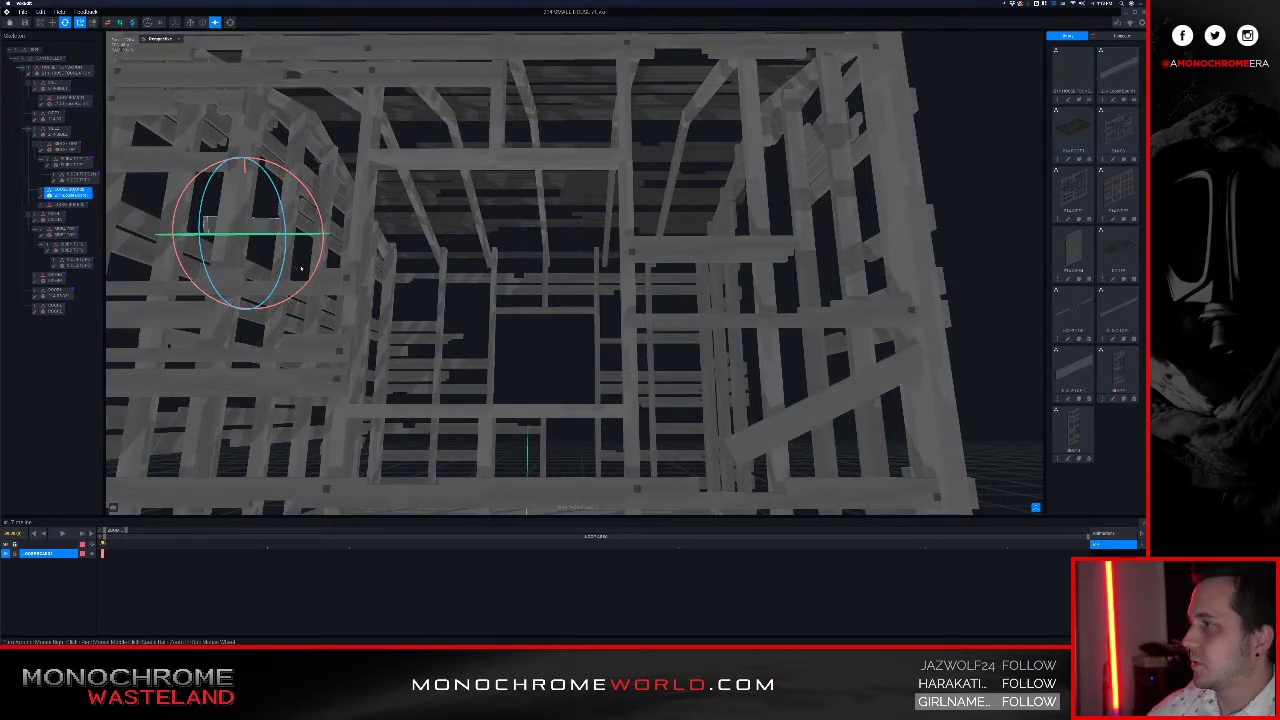
scroll(289, 248, down, 5)
right_drag(308, 243, 575, 285)
click(449, 154)
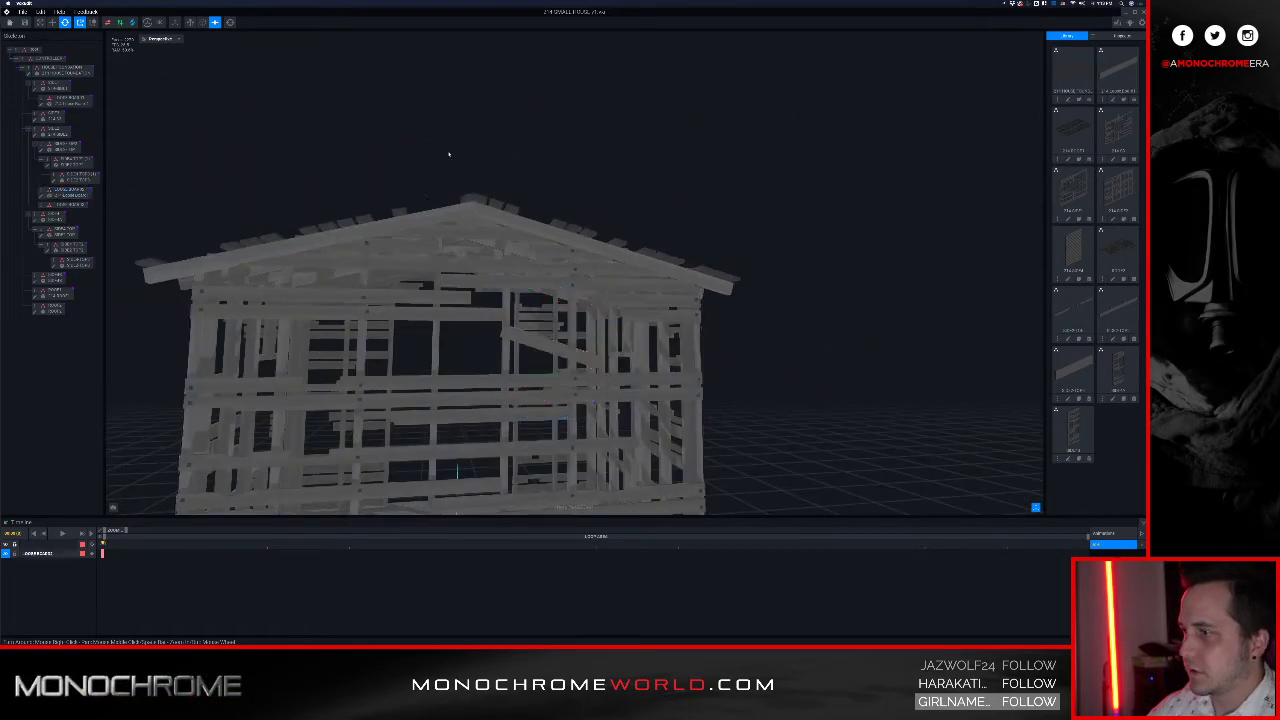
scroll(495, 285, up, 5)
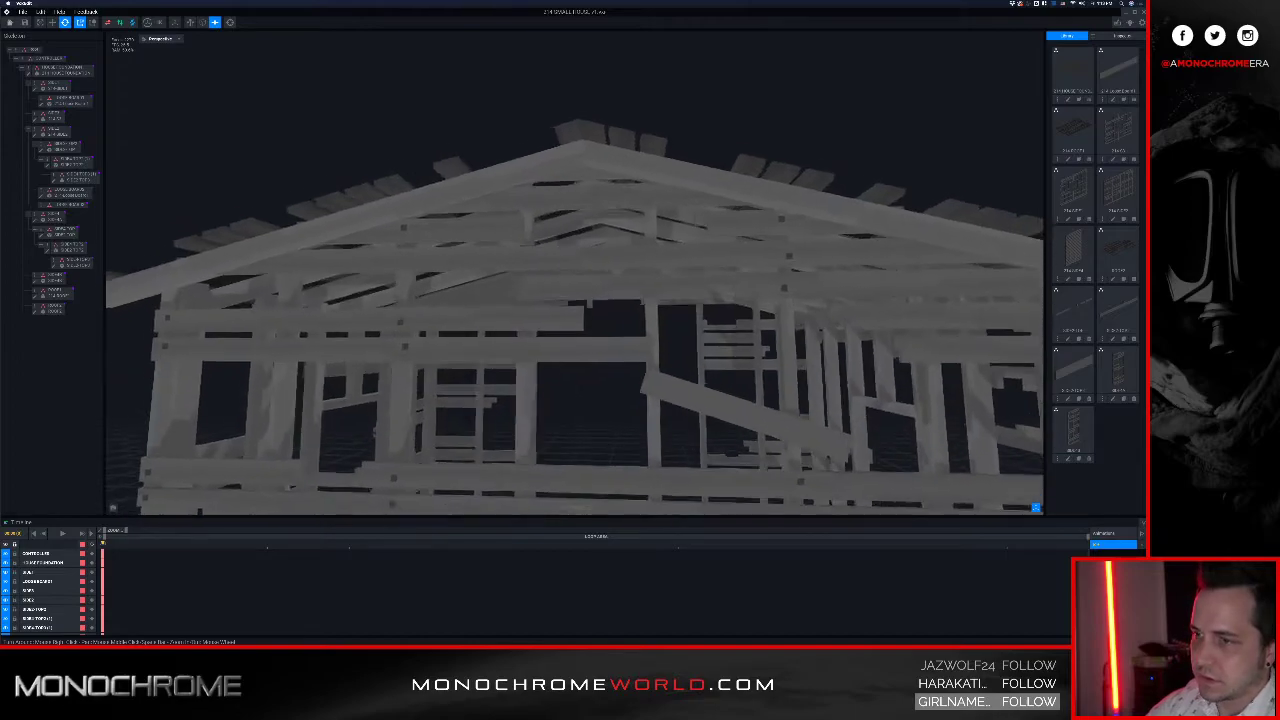
scroll(735, 358, down, 5)
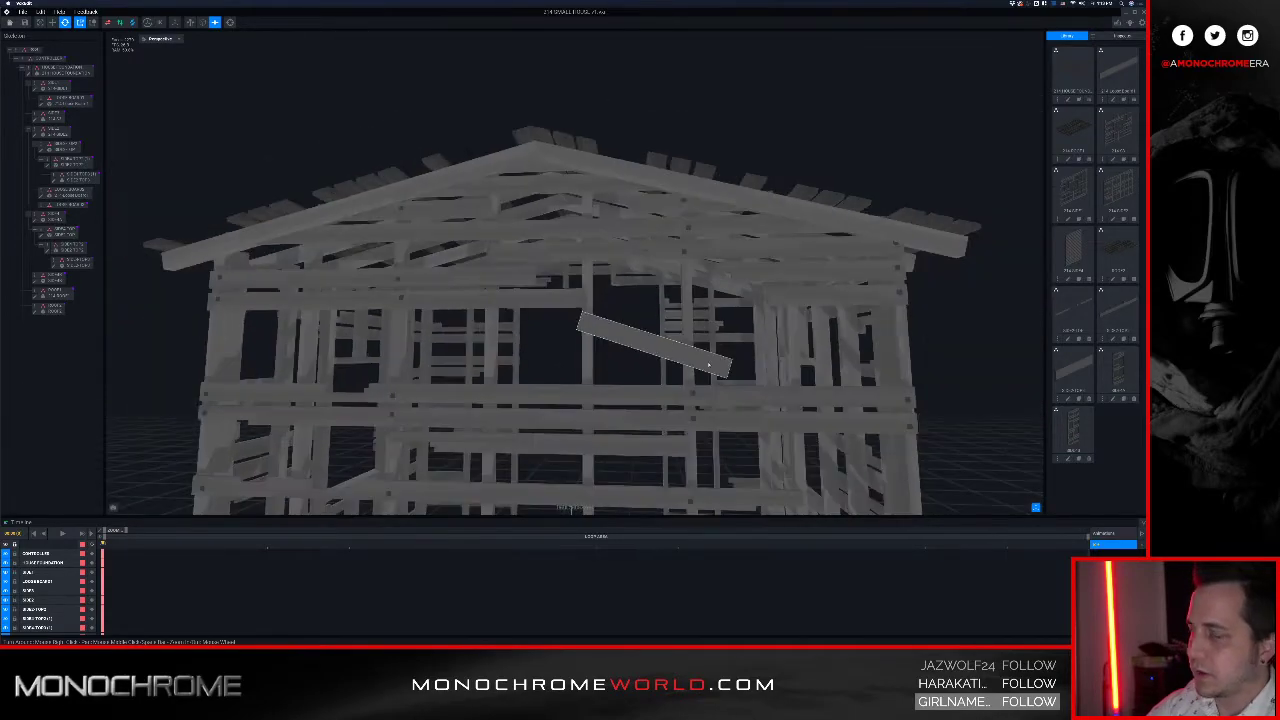
Step: Attach the same plank model to the remaining empty child node under the second side wall
drag(1118, 72, 68, 207)
middle_drag(590, 362, 577, 140)
middle_drag(555, 450, 551, 383)
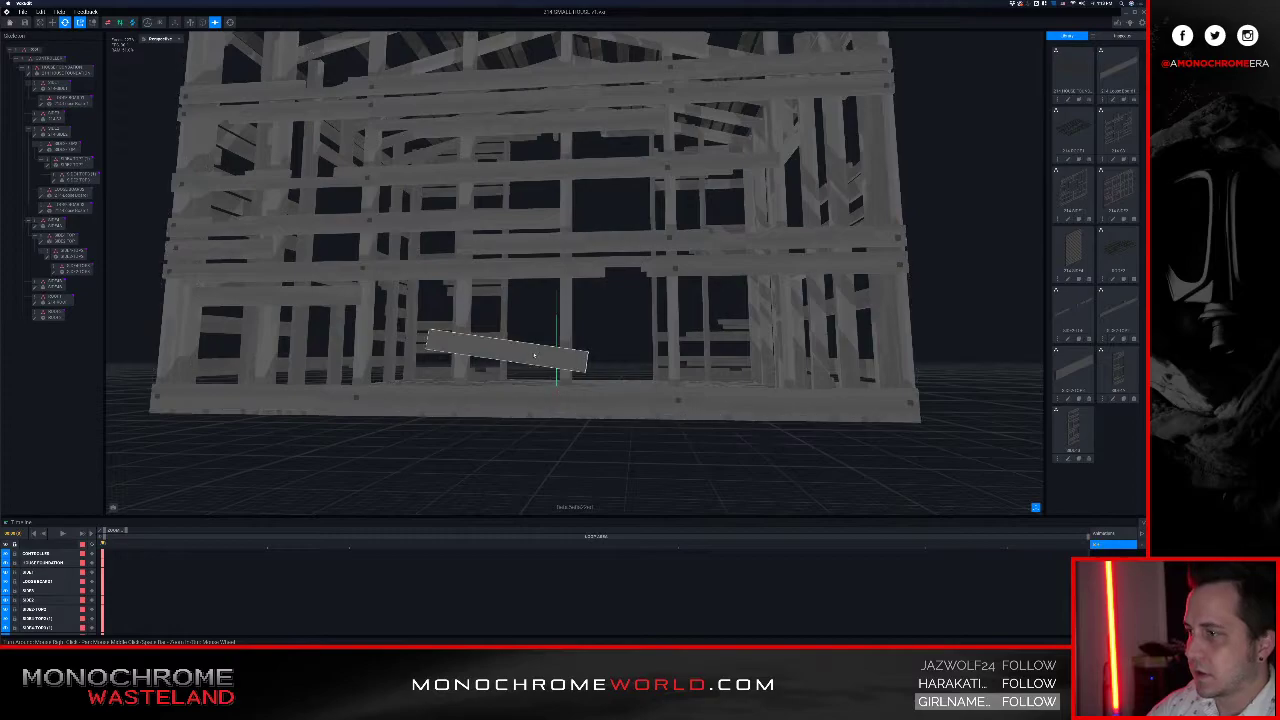
scroll(531, 356, down, 3)
right_drag(531, 356, 533, 367)
Step: Compare the lower plank's position near the floor with the diagonal plank higher up in the same wall
click(533, 367)
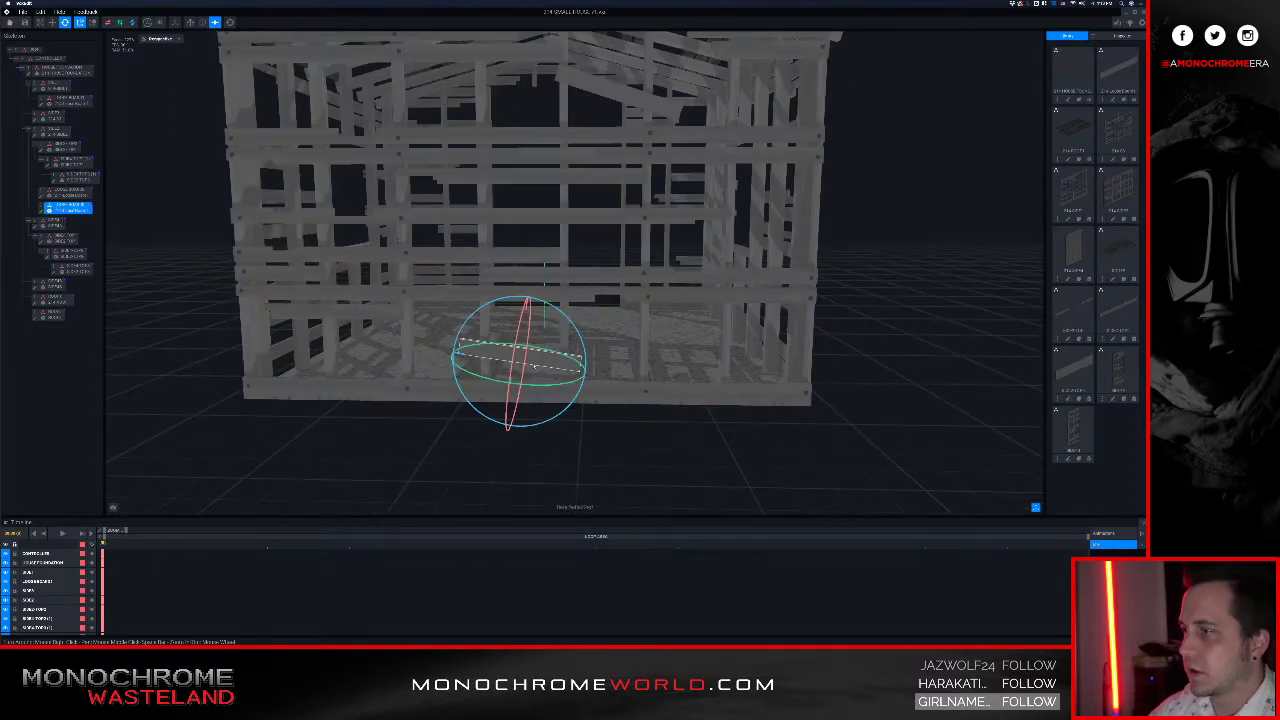
scroll(533, 367, up, 3)
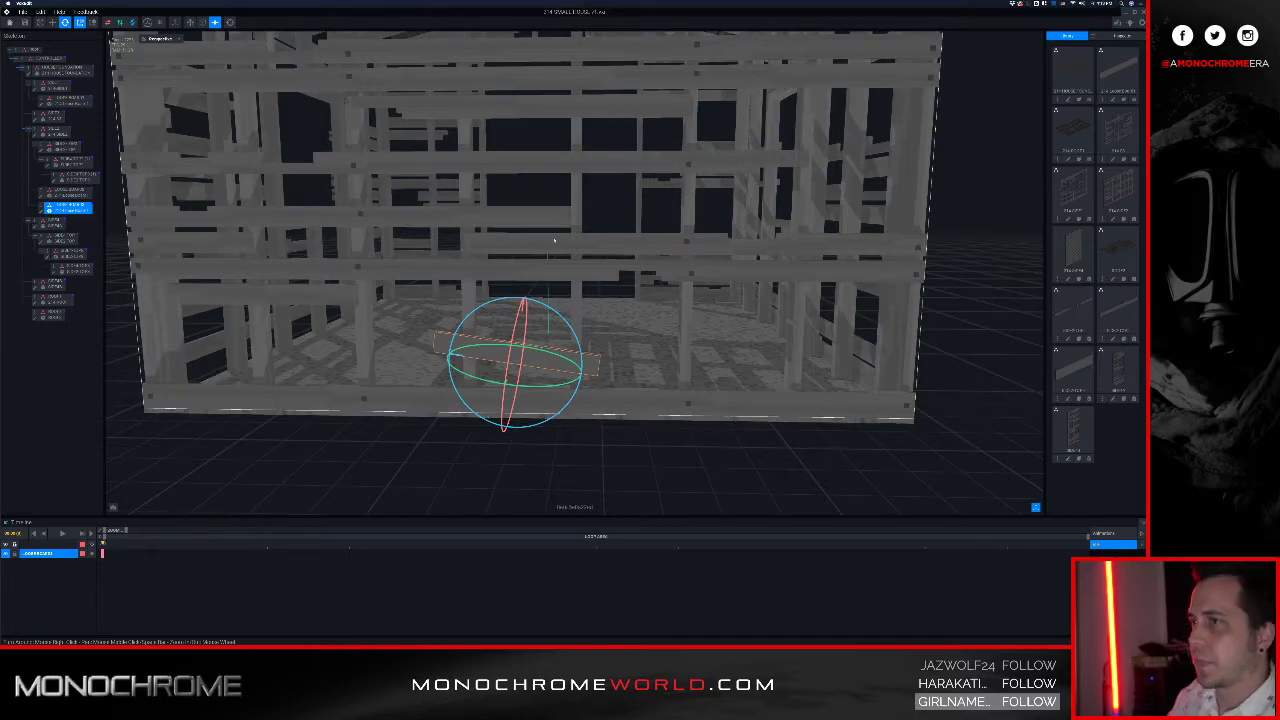
scroll(554, 271, up, 3)
middle_drag(554, 271, 556, 436)
scroll(643, 127, down, 3)
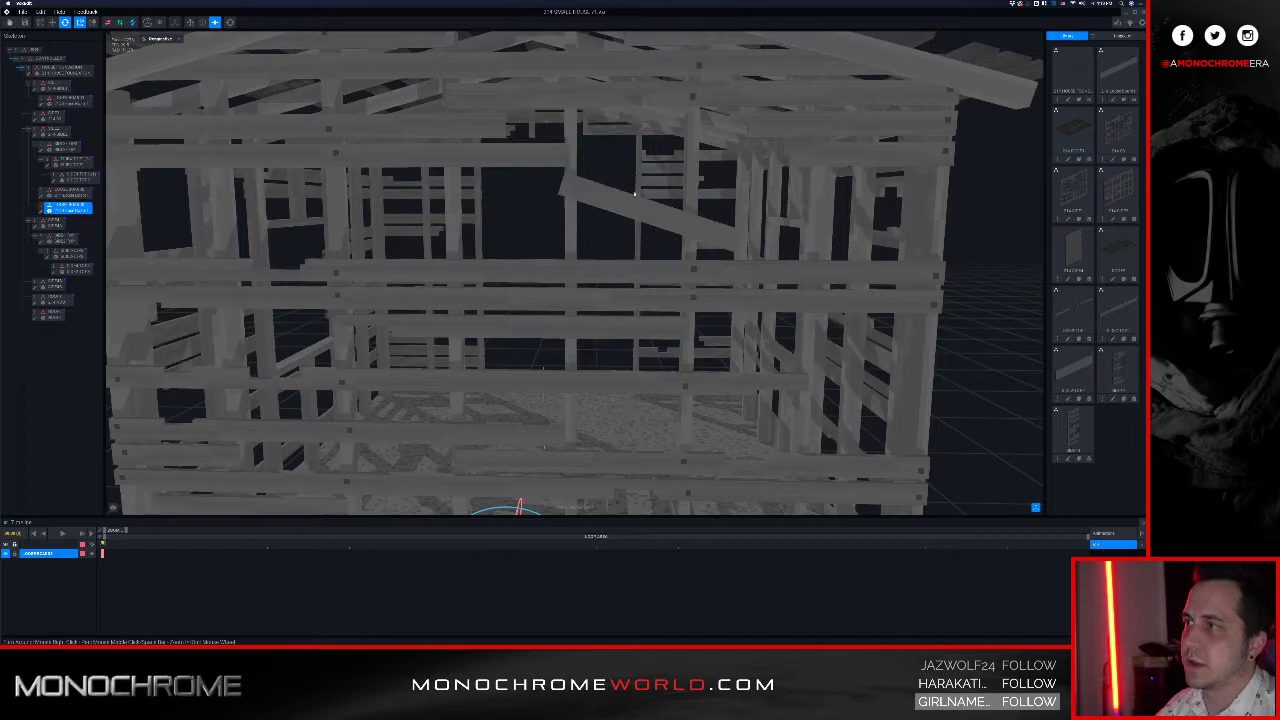
middle_drag(600, 283, 597, 106)
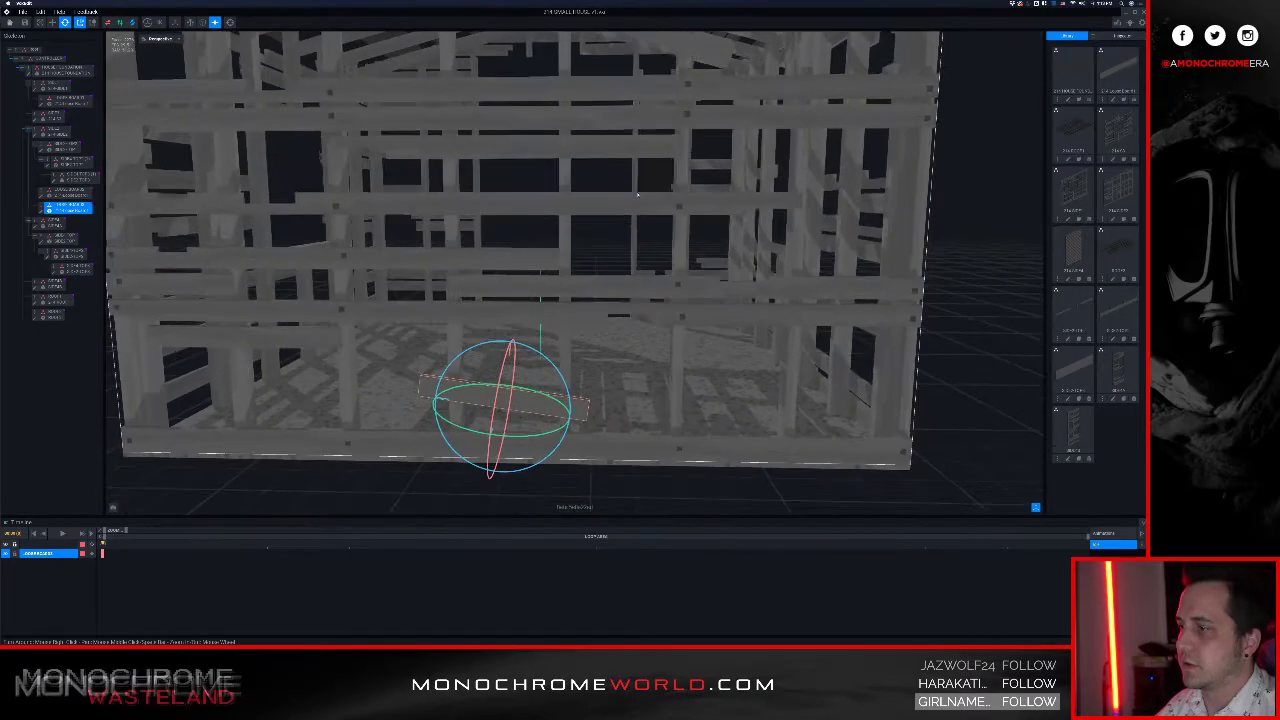
scroll(560, 300, up, 2)
drag(508, 396, 509, 397)
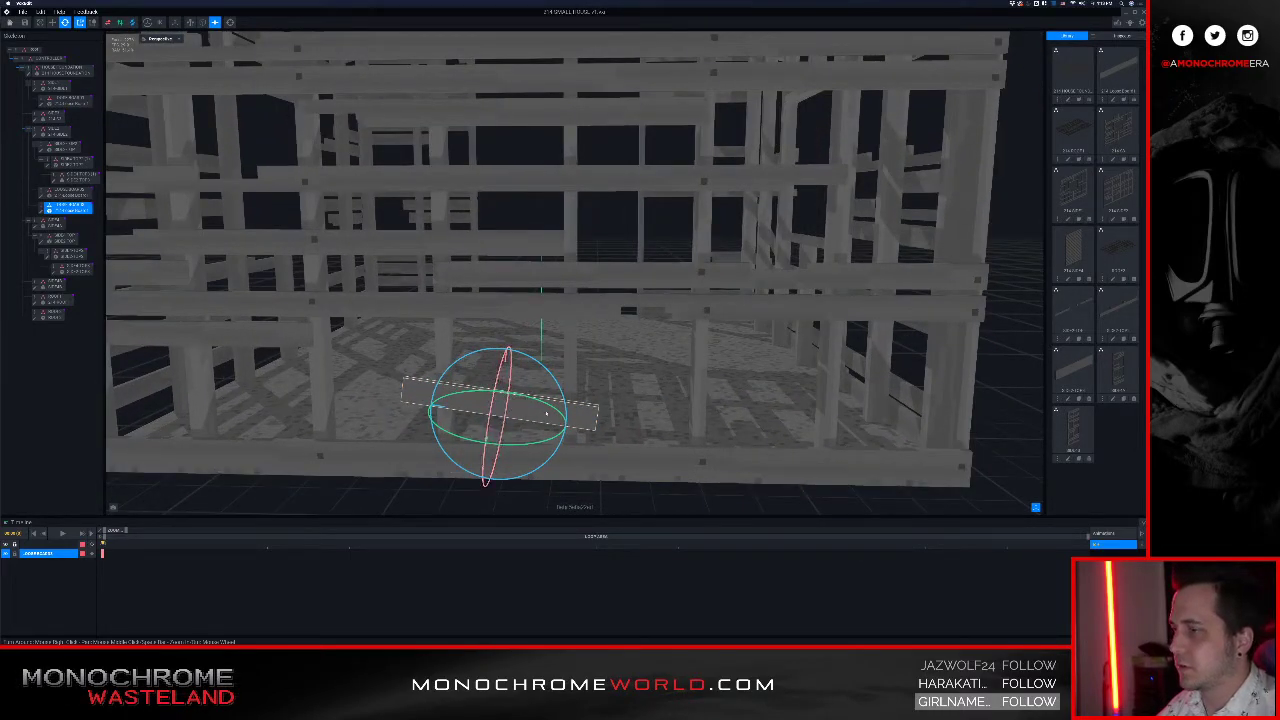
scroll(509, 397, down, 2)
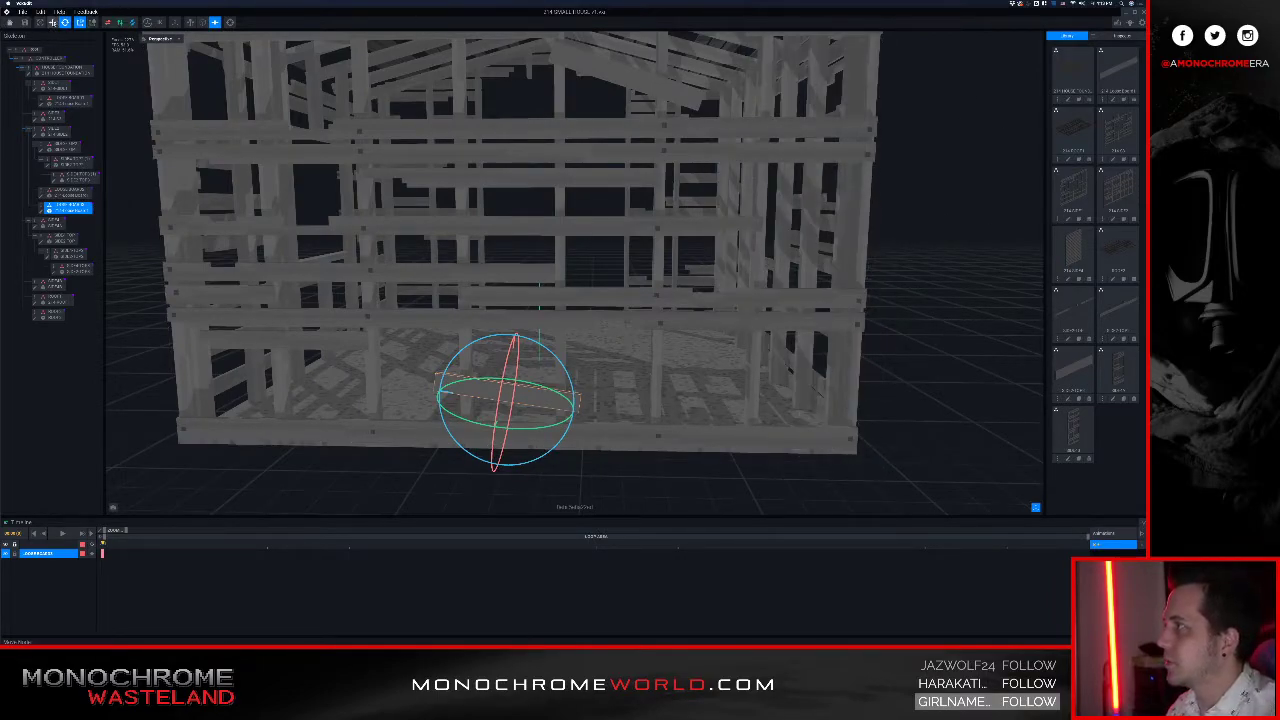
Step: Shift the lower plank sideways along the wall toward the corner post and steepen its tilt about the Z axis
click(53, 22)
drag(428, 389, 352, 378)
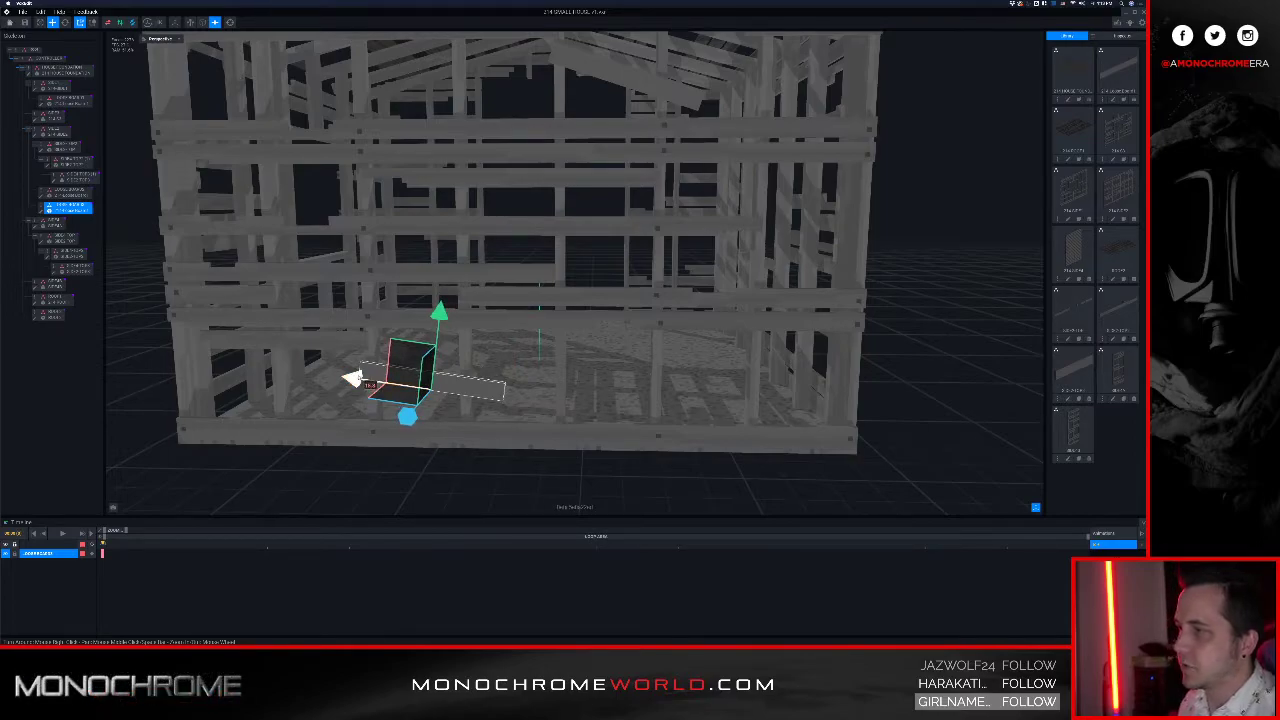
click(1120, 36)
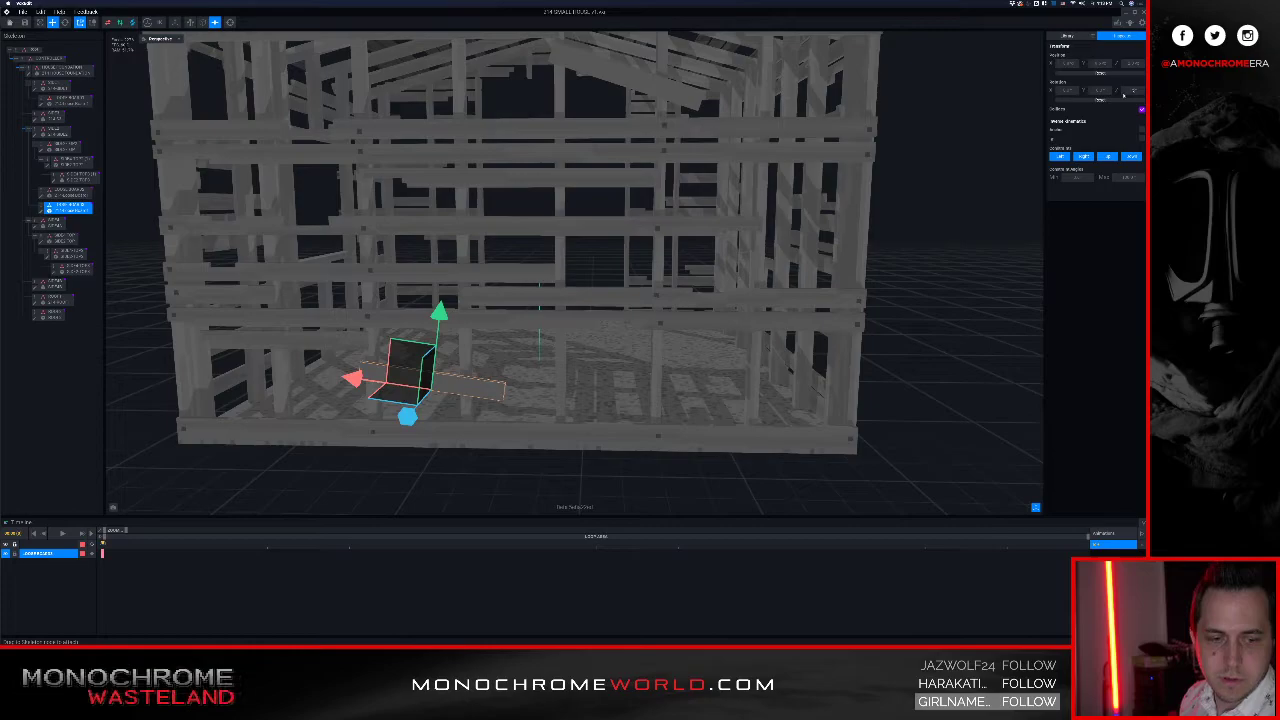
key(Return)
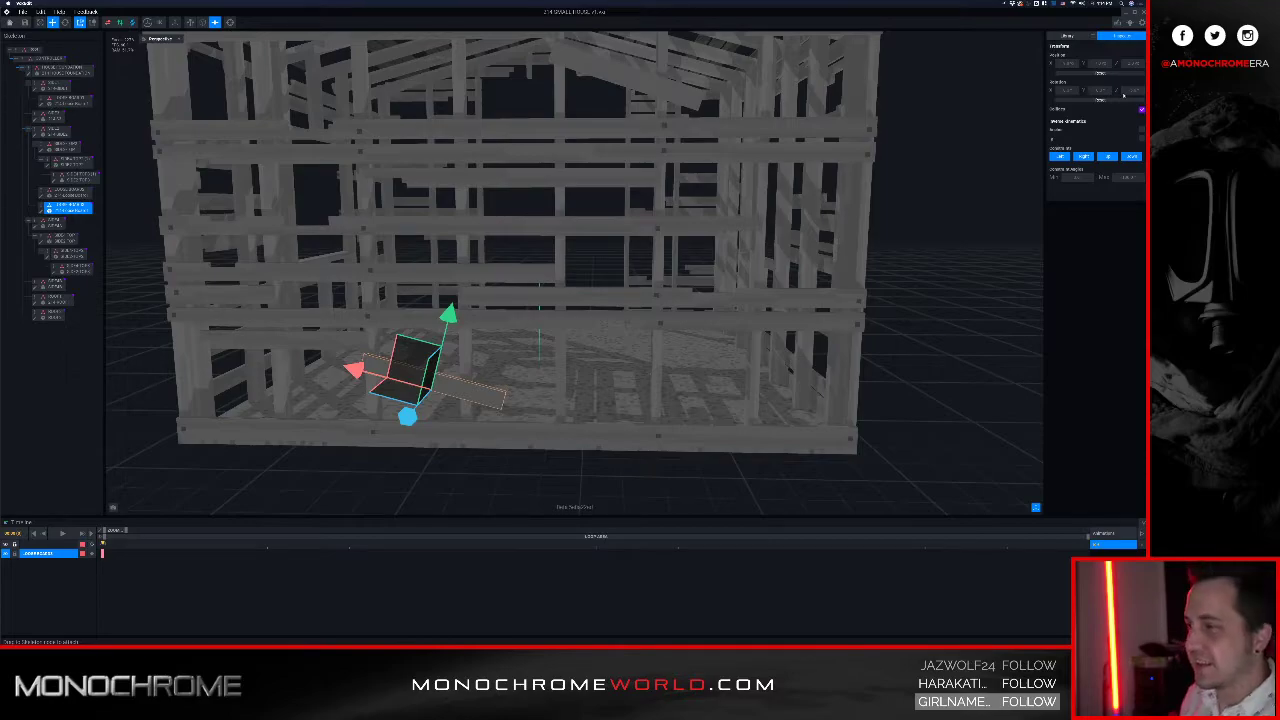
right_drag(536, 292, 700, 333)
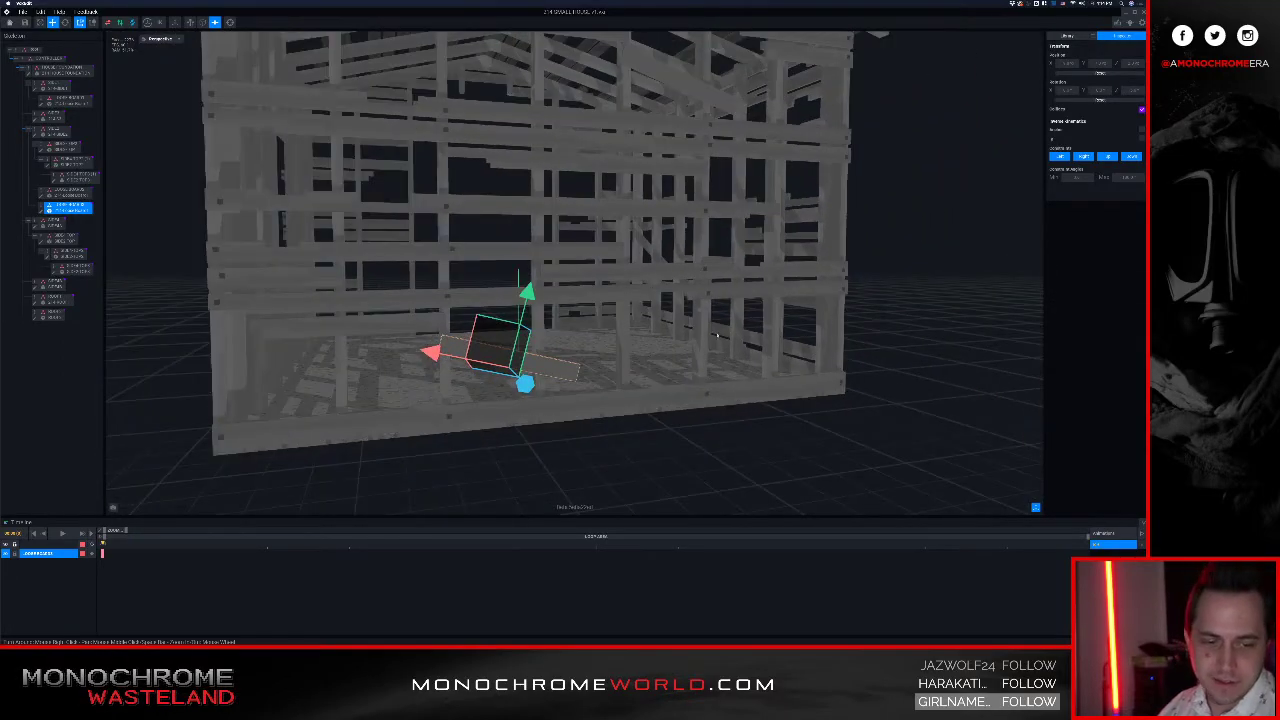
click(606, 432)
right_drag(495, 377, 492, 373)
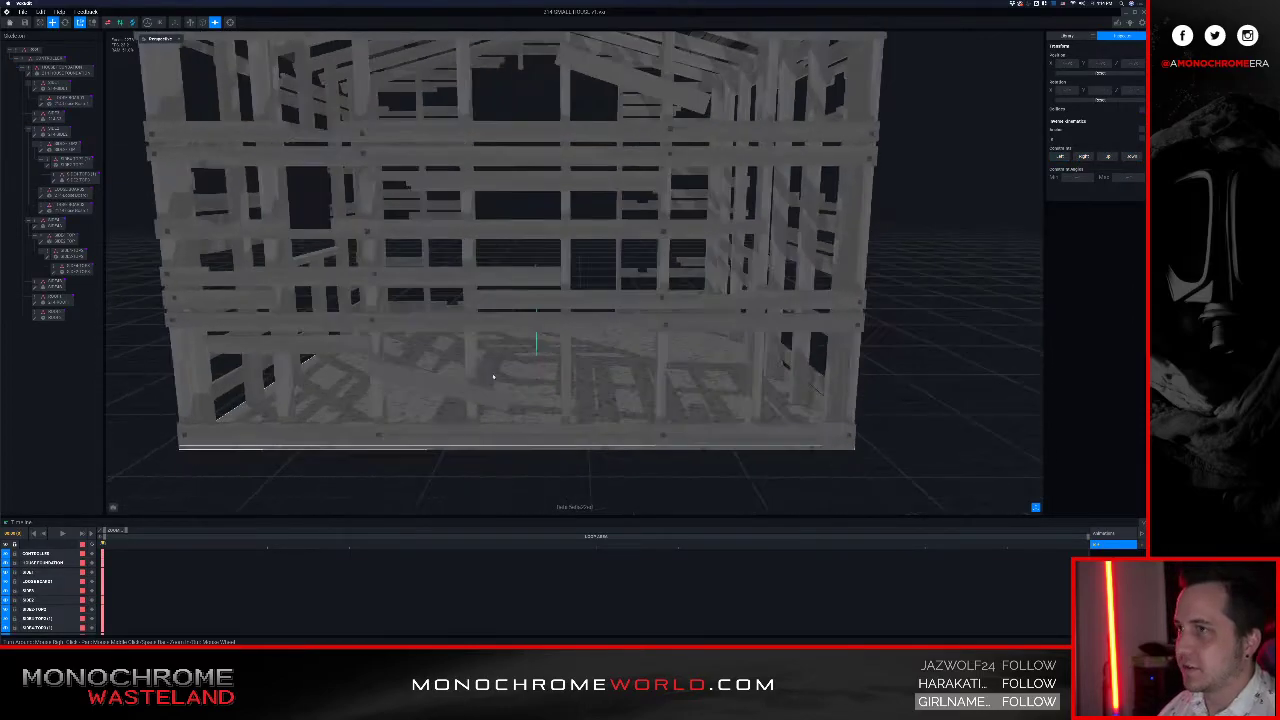
scroll(495, 375, down, 3)
scroll(484, 380, up, 5)
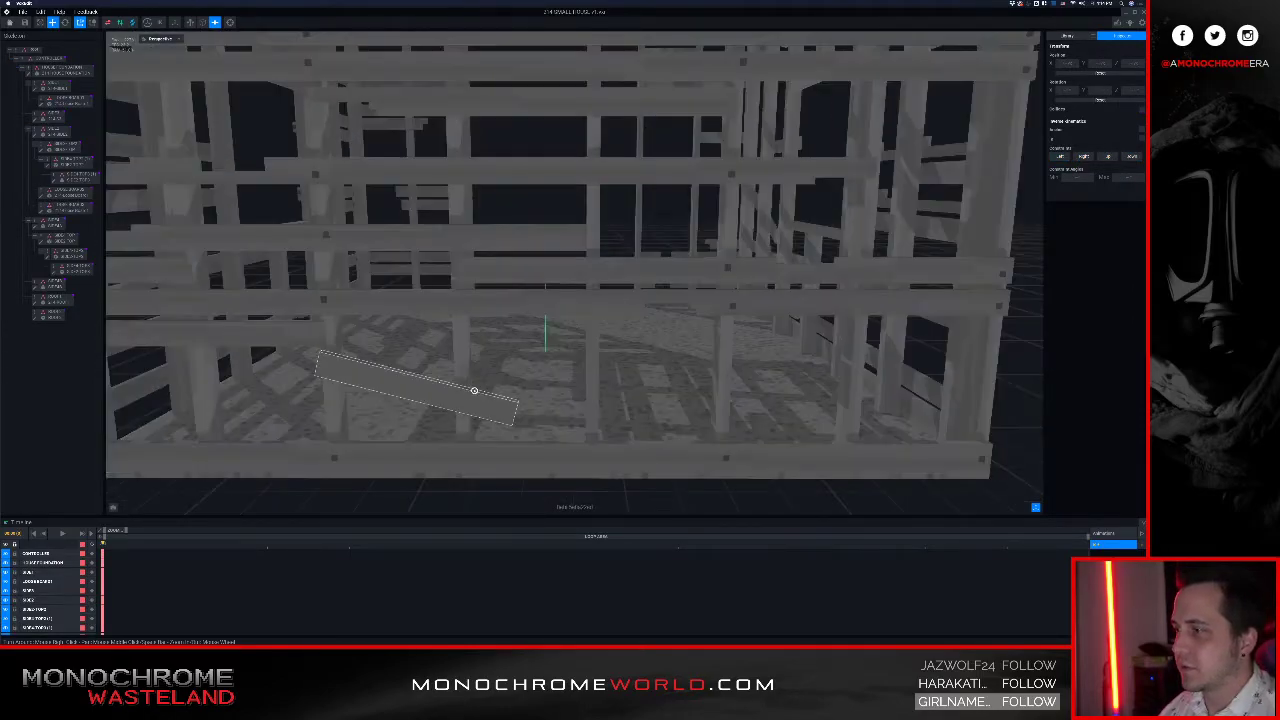
Step: Rotate the lower plank about the Z axis so it slopes diagonally in the opposite direction, then deselect it
click(470, 398)
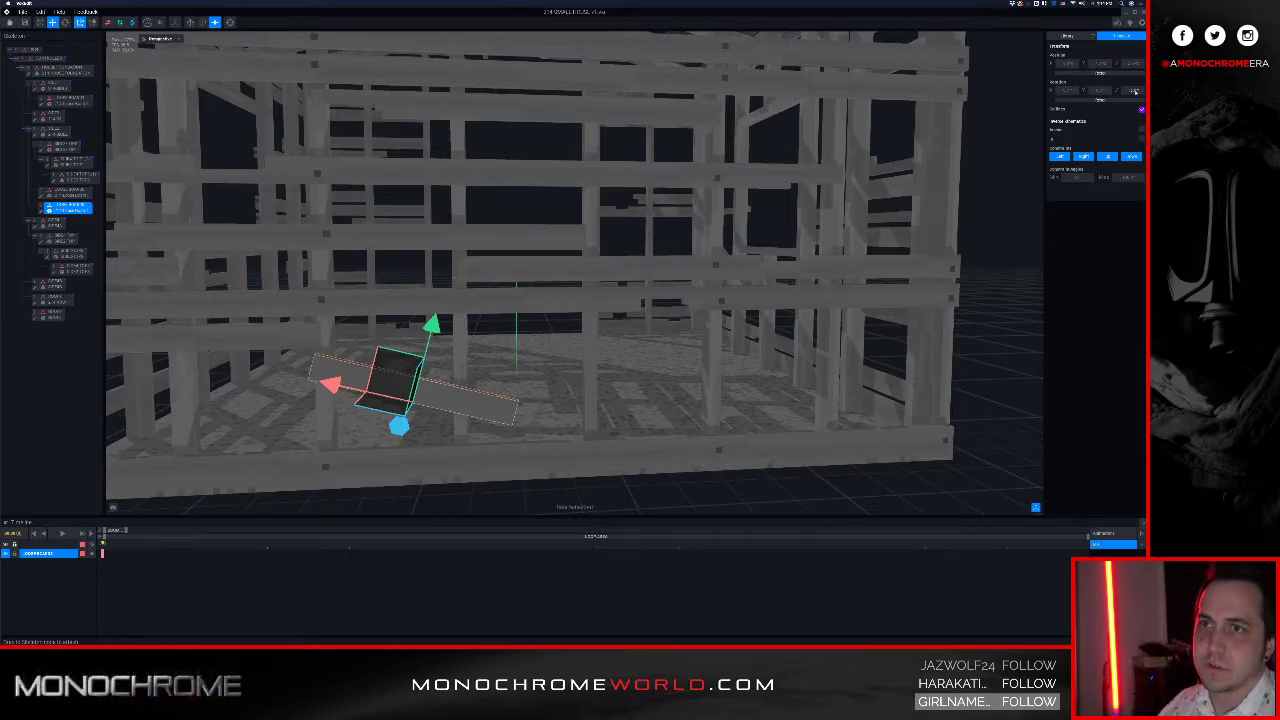
scroll(1133, 91, down, 5)
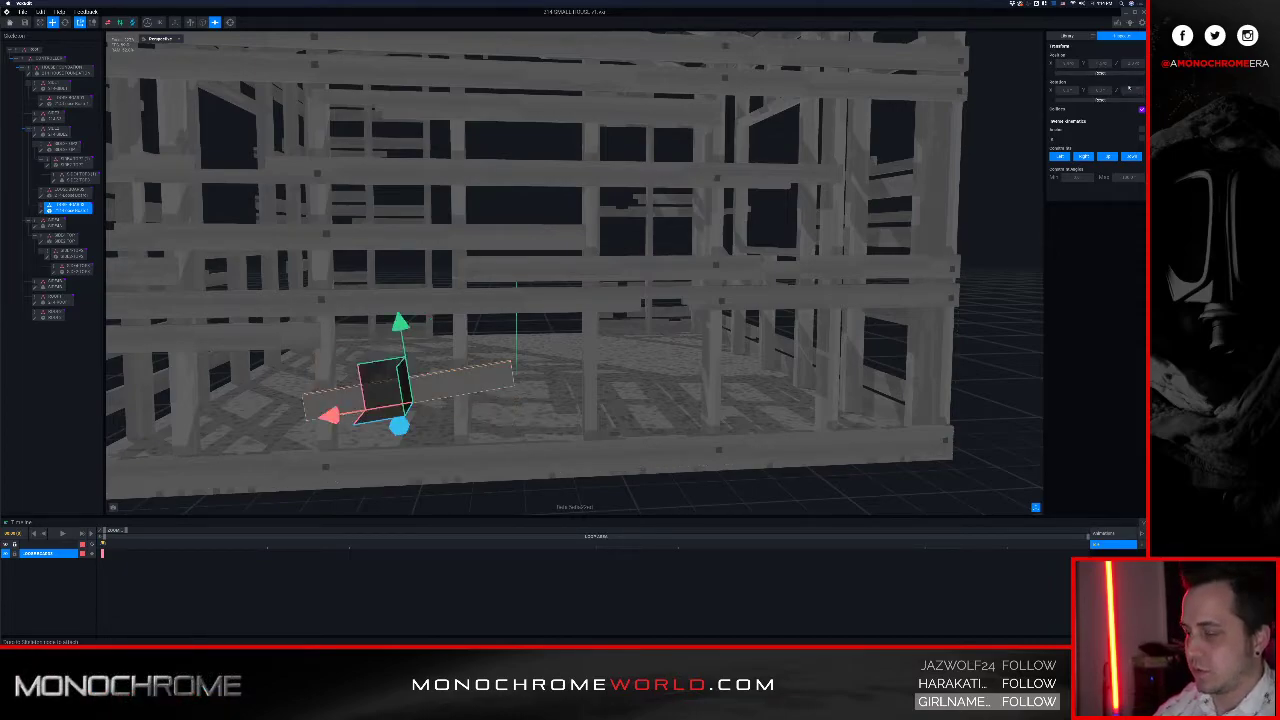
scroll(1131, 90, down, 5)
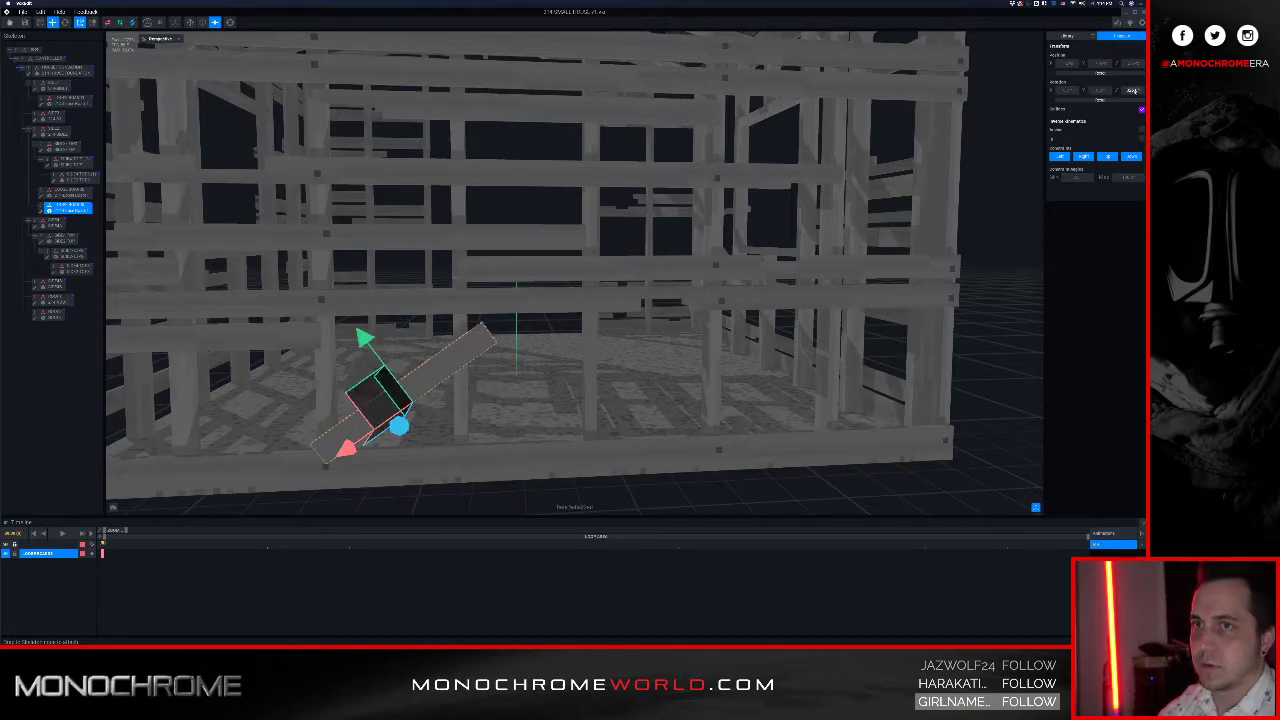
key(Return)
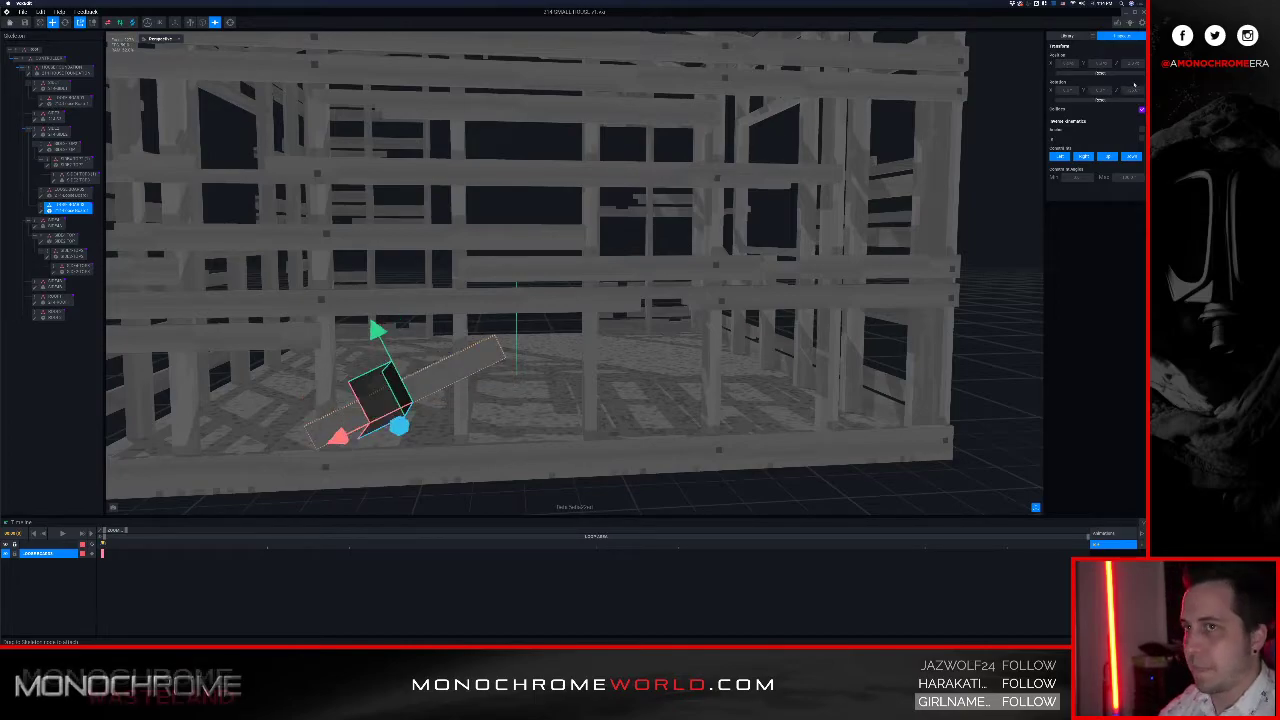
click(648, 552)
scroll(622, 414, down, 5)
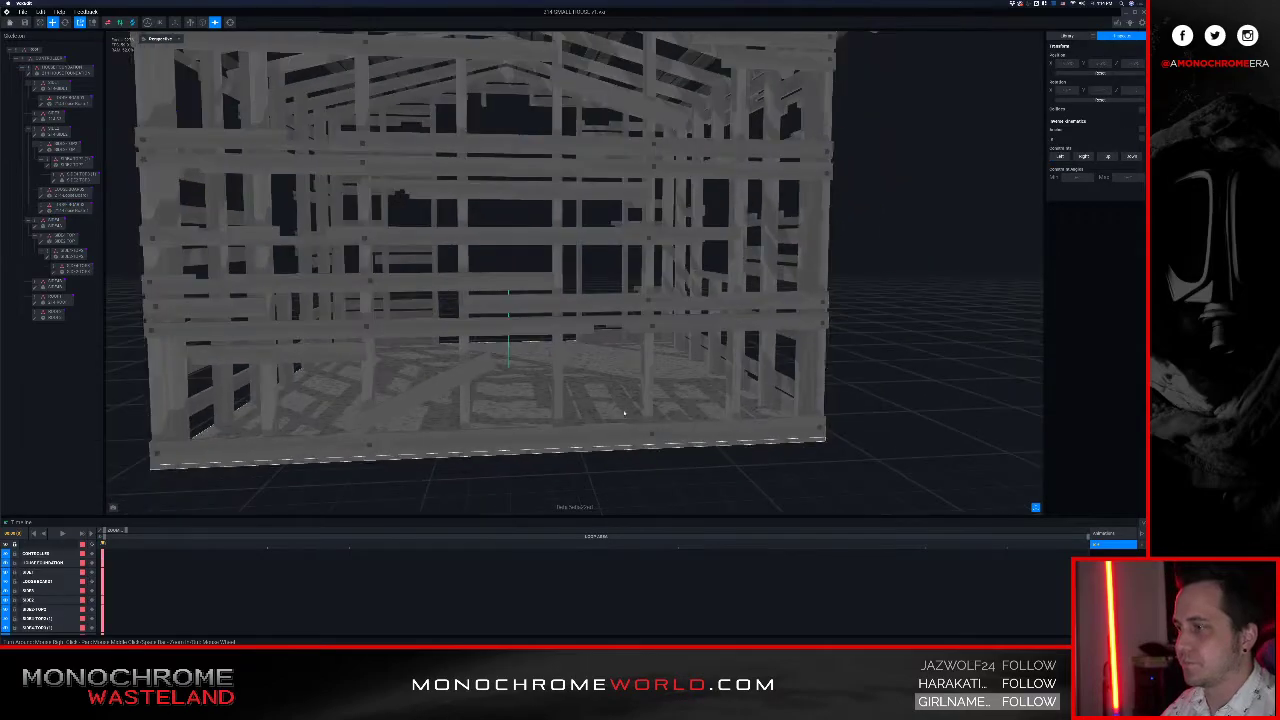
Step: Examine the house framing and the attached diagonal planks from the adjacent side
right_drag(474, 390, 440, 391)
scroll(369, 341, down, 3)
scroll(373, 341, up, 3)
scroll(384, 343, down, 4)
scroll(440, 391, up, 5)
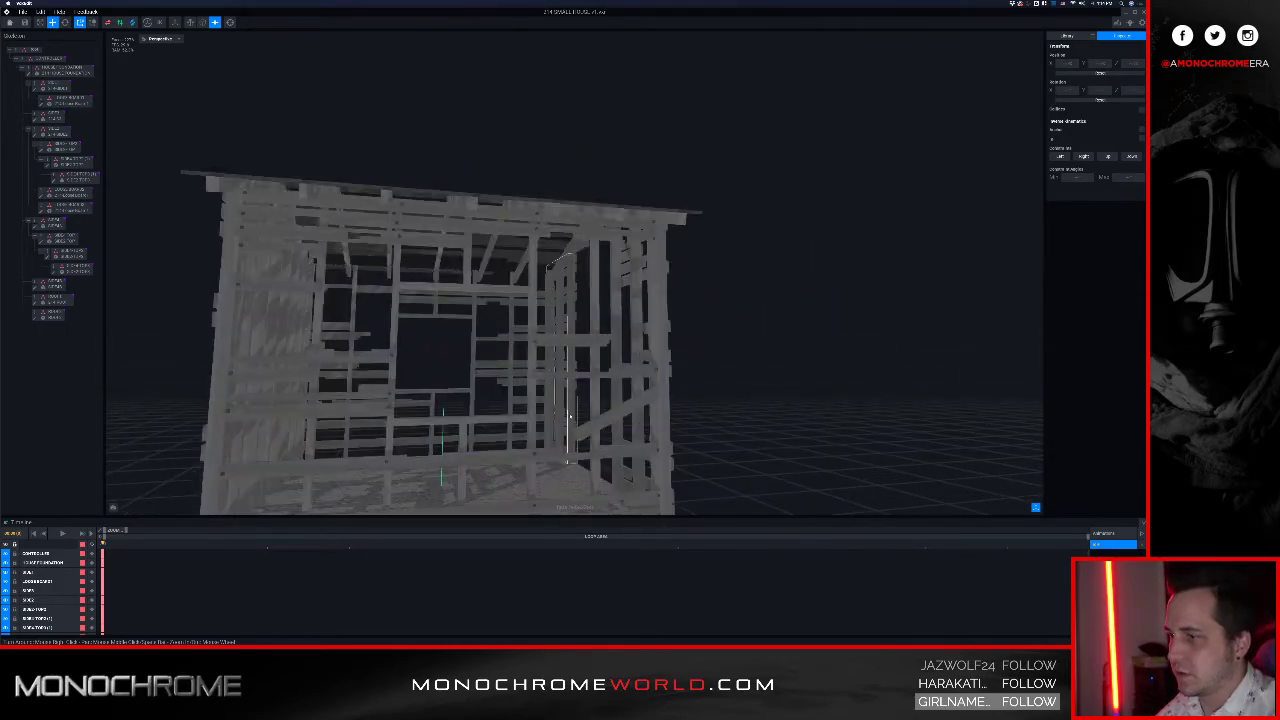
scroll(560, 300, up, 2)
right_drag(560, 270, 556, 252)
middle_drag(556, 252, 541, 244)
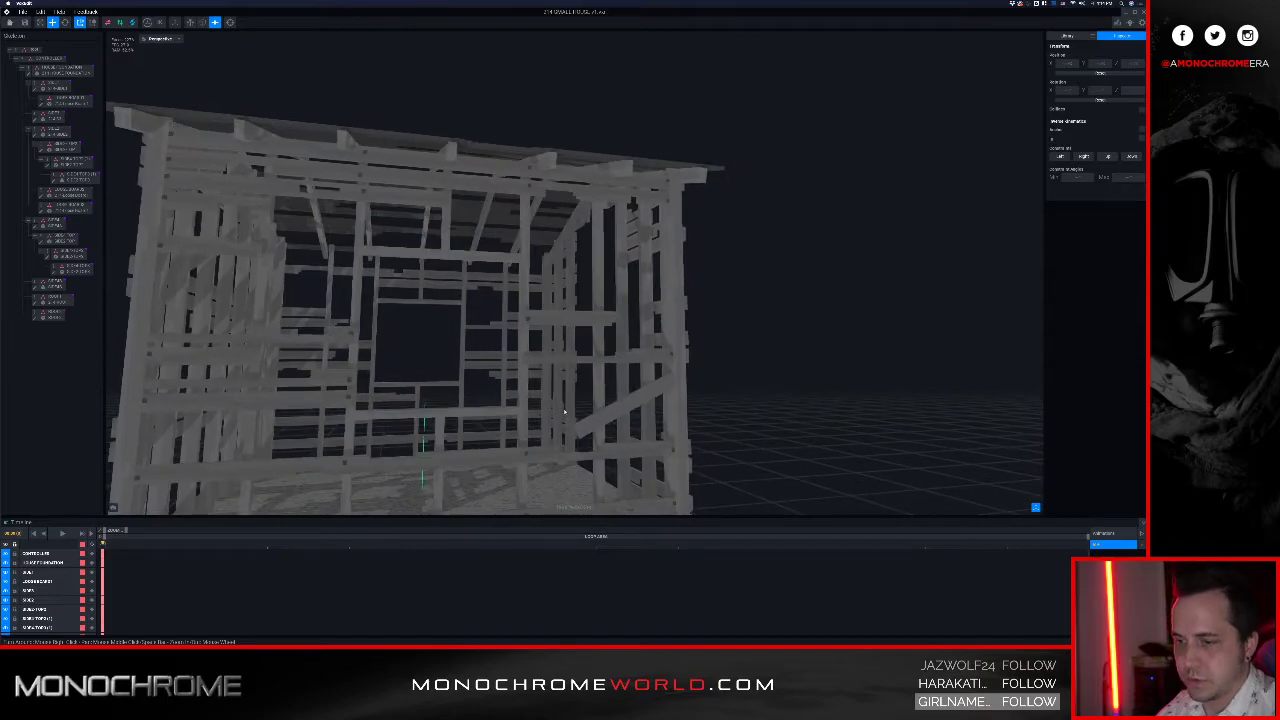
Step: Open the diagonal plank of the first side wall for voxel editing and bring its broad face into view
click(637, 403)
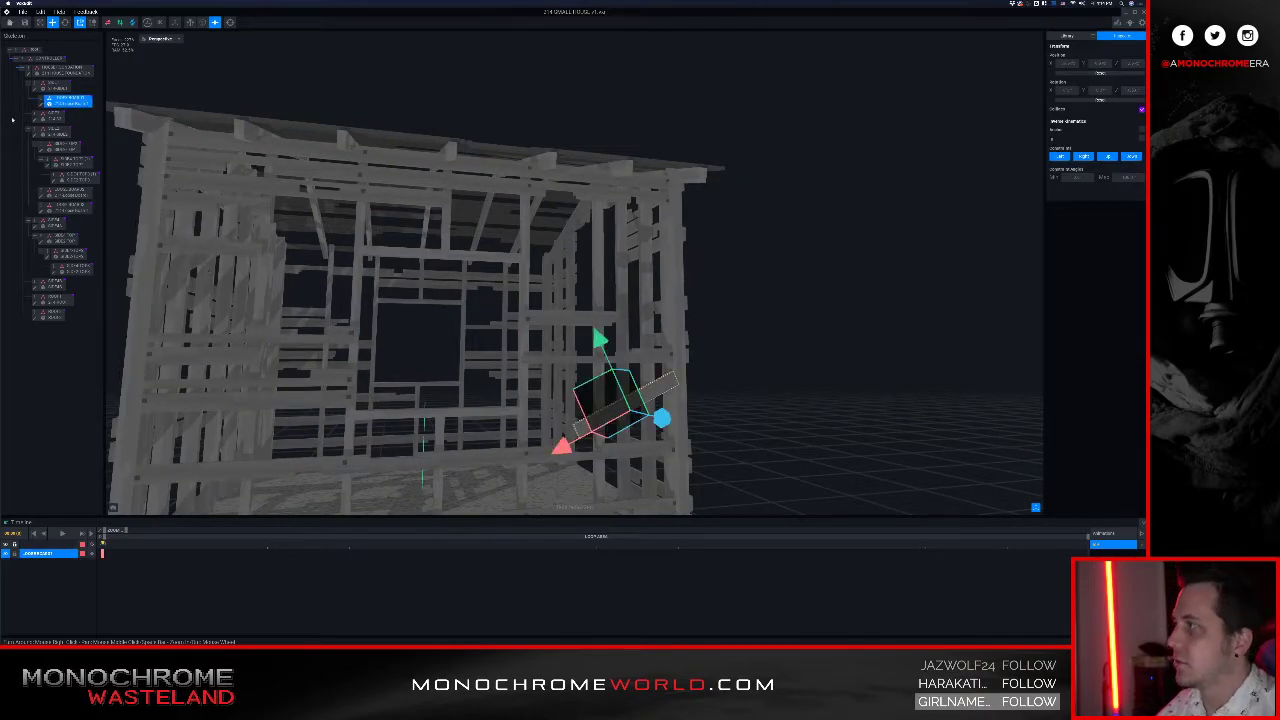
click(41, 104)
right_drag(530, 321, 480, 283)
scroll(366, 265, up, 4)
right_drag(389, 279, 382, 273)
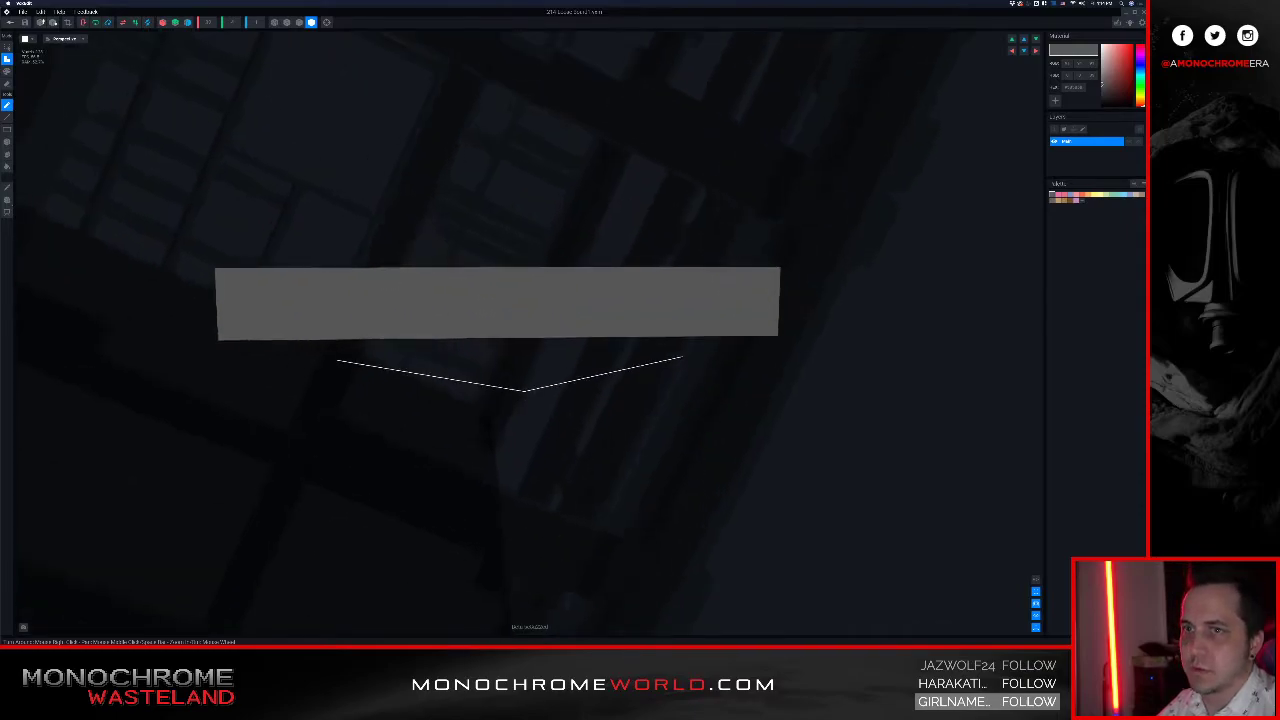
Step: Clear the extra colours from the plank's palette and set the material colour to hex 565656
click(1143, 184)
click(1107, 208)
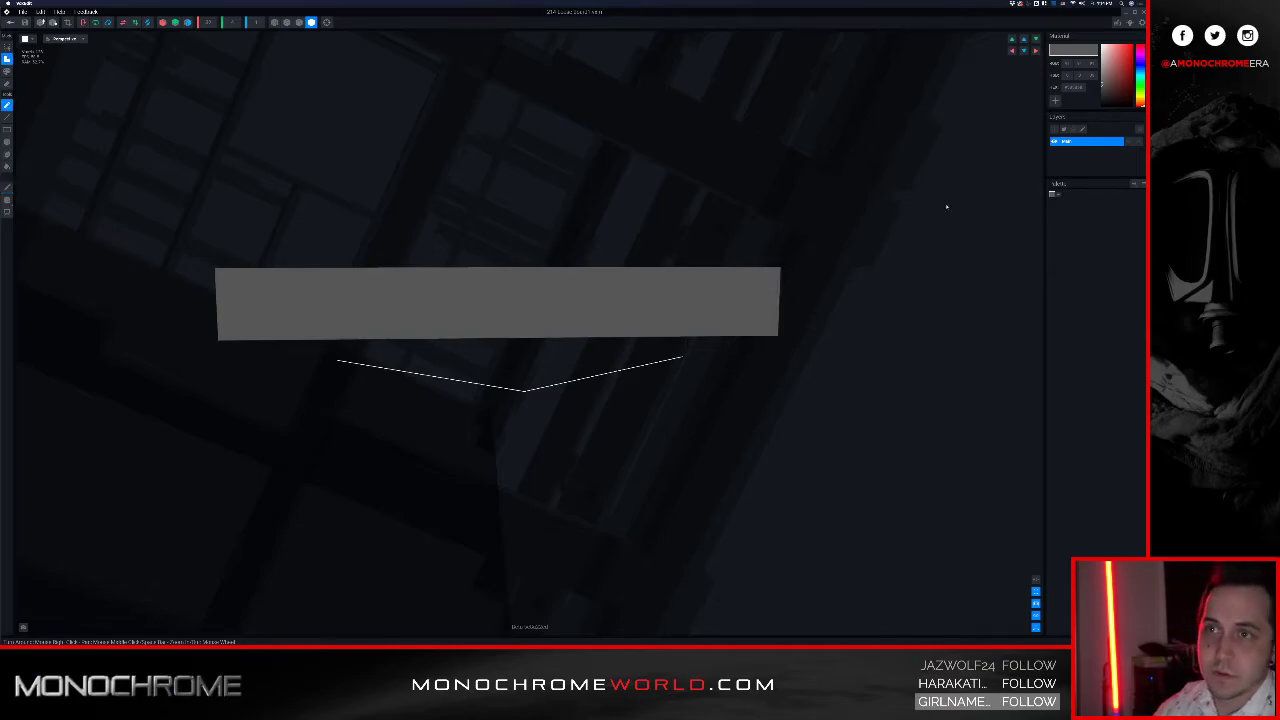
click(1075, 87)
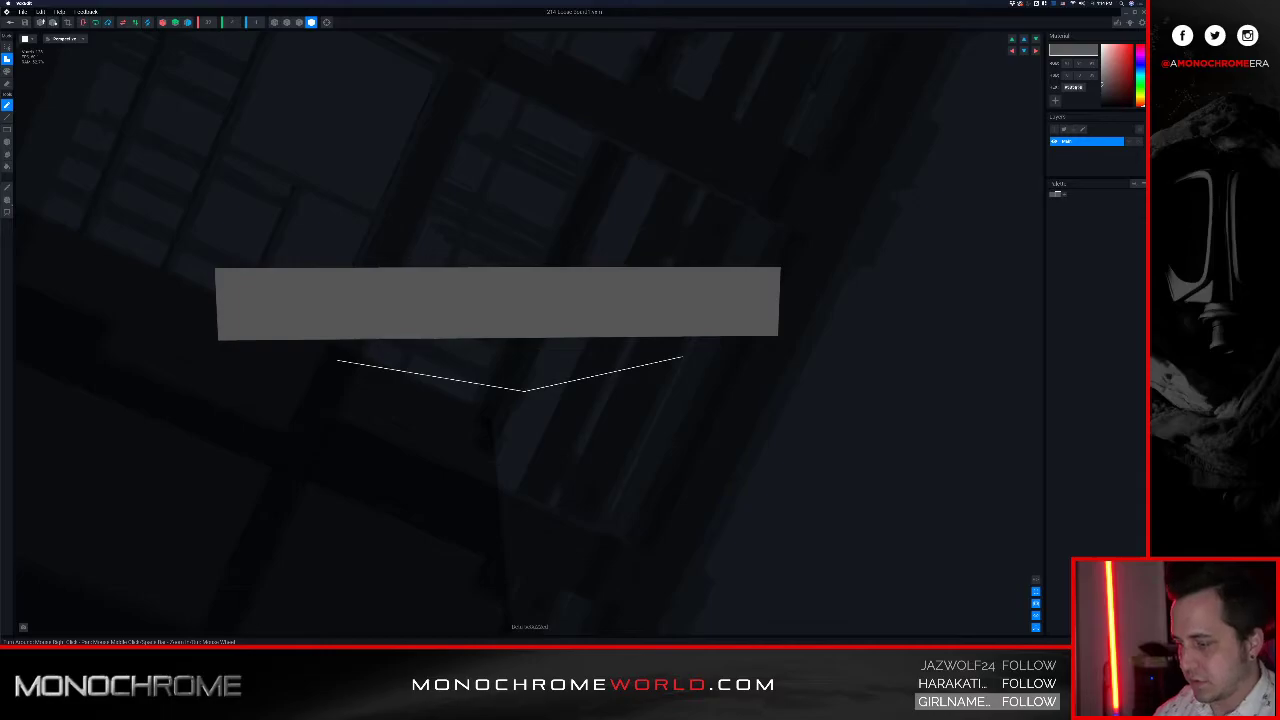
text(565656)
key(Return)
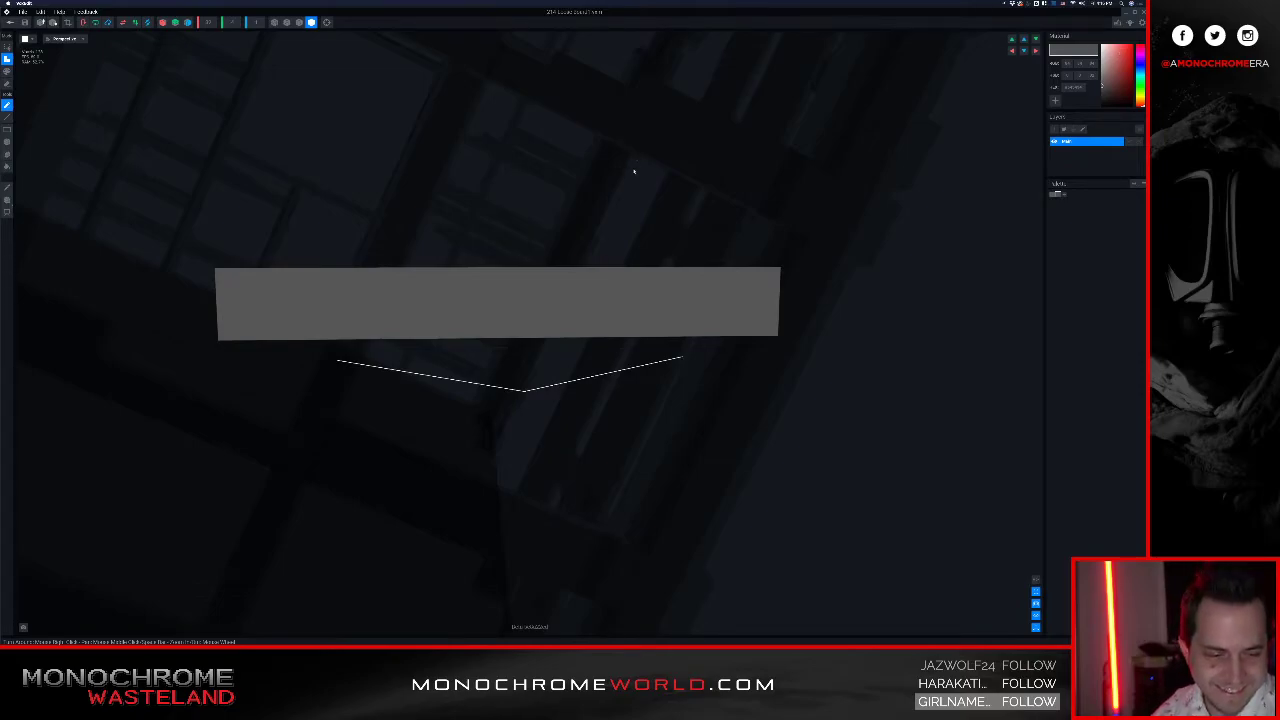
Step: Paint staggered wood-grain lines in slightly different greys along the plank's broad face with the Line tool
right_drag(368, 311, 367, 310)
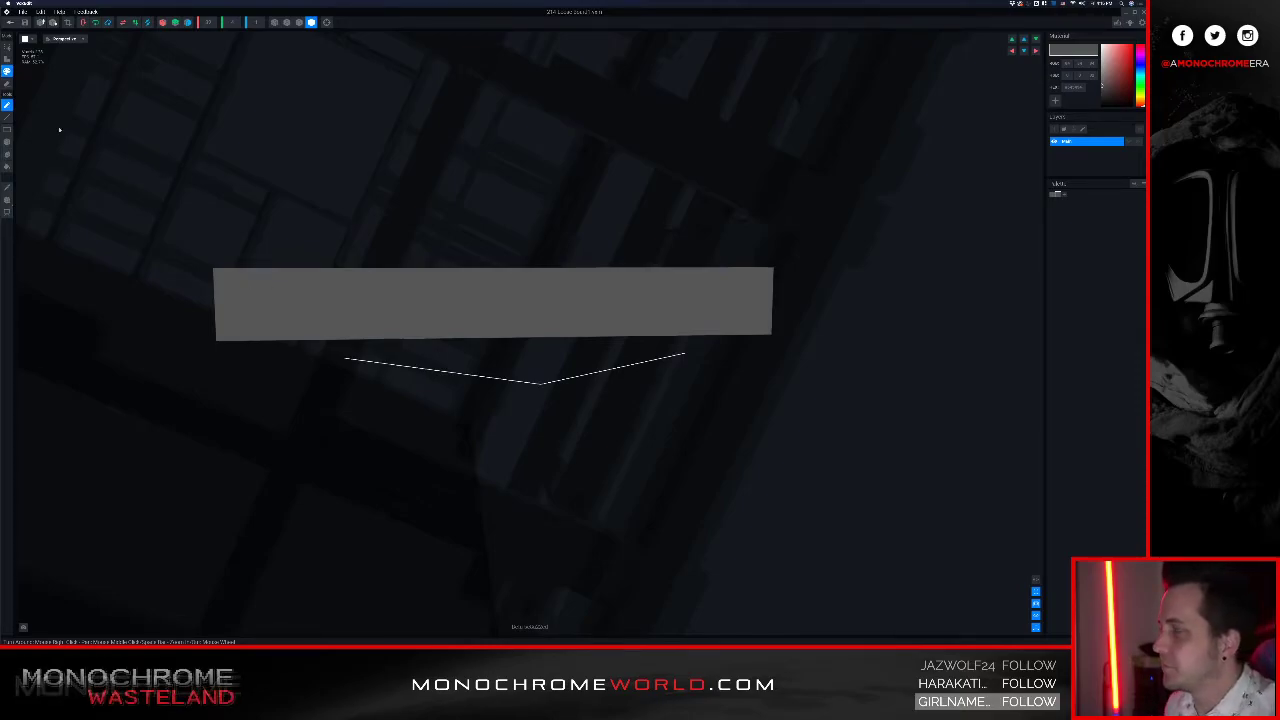
click(12, 118)
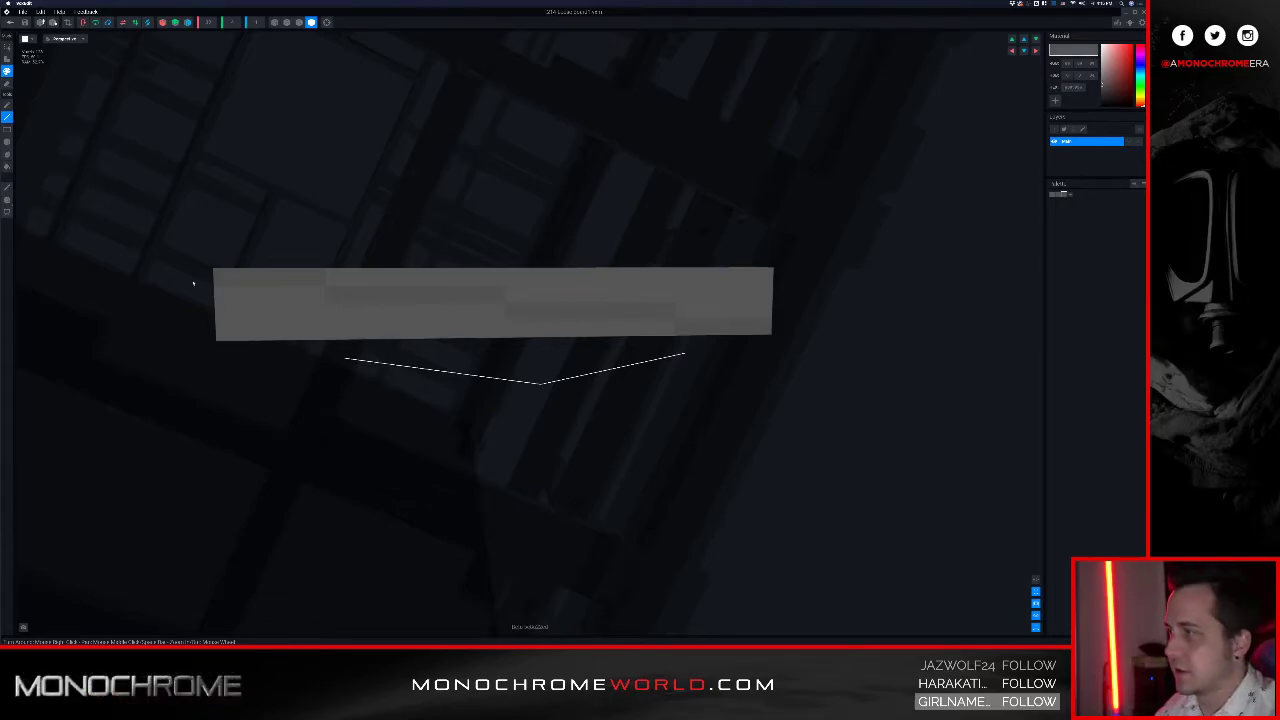
mouse_move(223, 296)
mouse_down()
mouse_move(354, 330)
mouse_move(670, 337)
mouse_move(695, 326)
mouse_move(505, 272)
mouse_move(334, 277)
mouse_move(351, 277)
mouse_up()
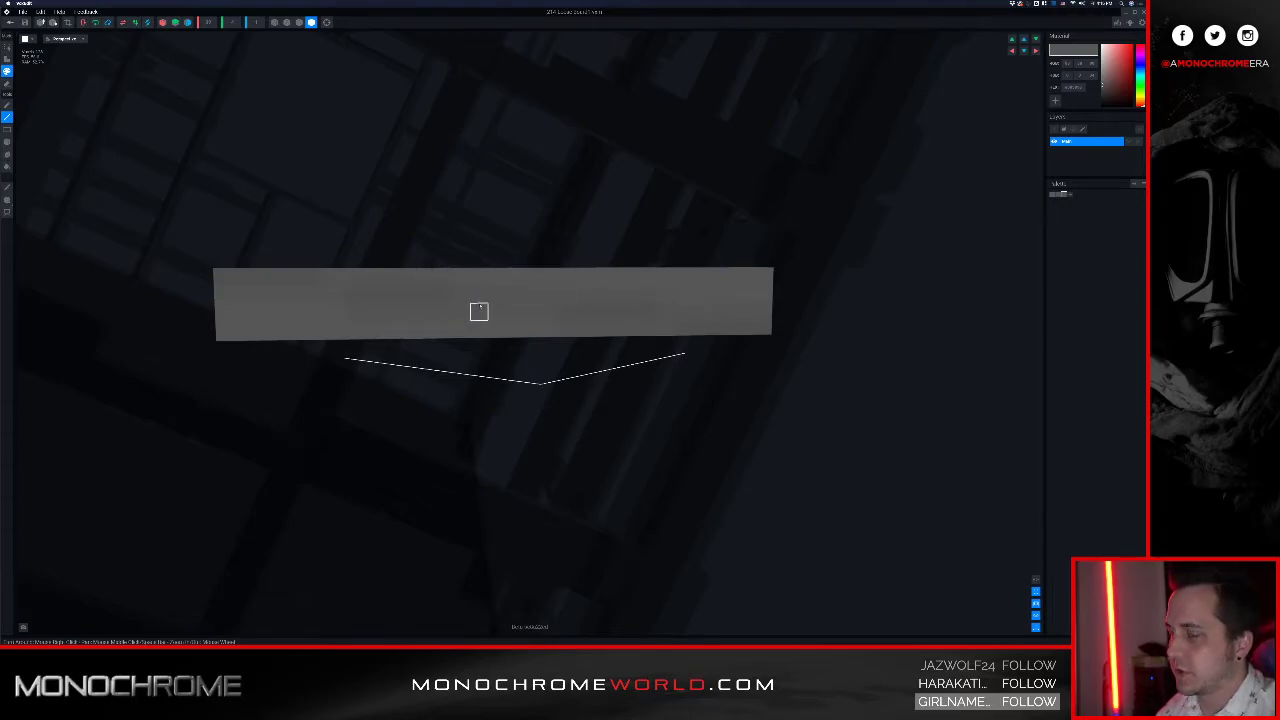
alt+click(592, 310)
drag(548, 310, 460, 306)
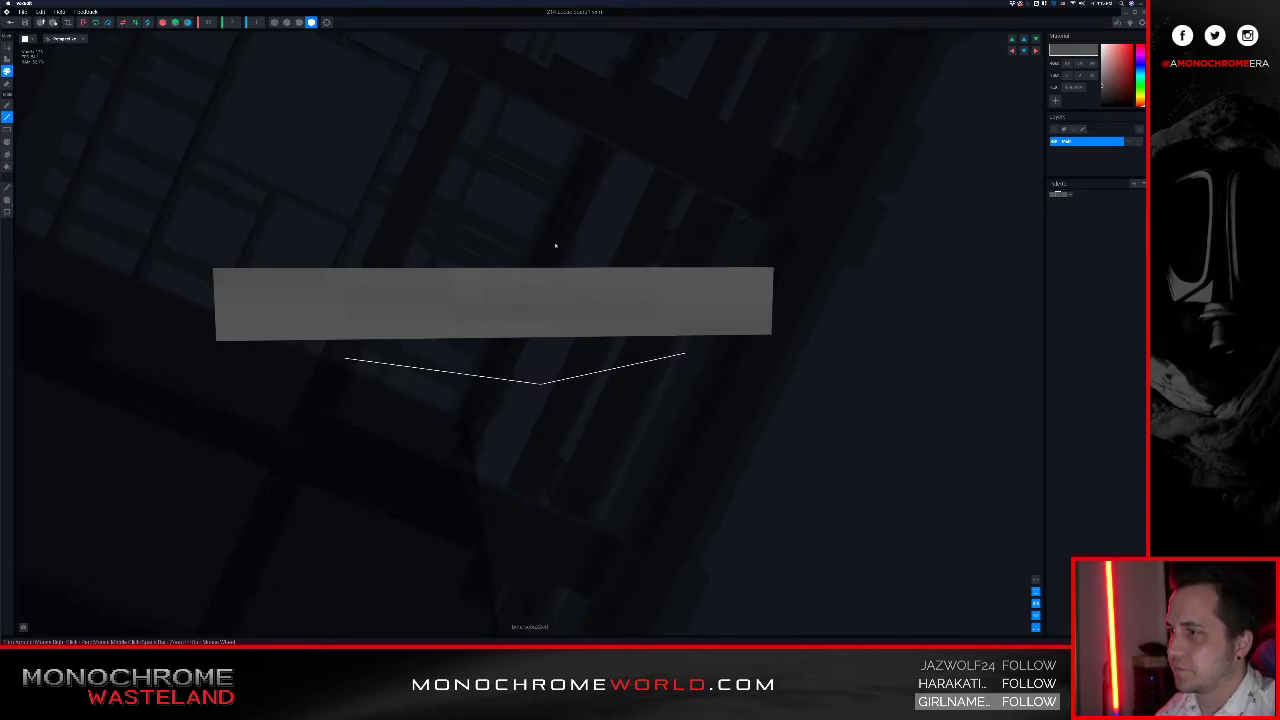
scroll(556, 245, down, 2)
mouse_move(533, 298)
right_down()
mouse_move(551, 296)
mouse_move(509, 286)
mouse_move(548, 288)
right_up()
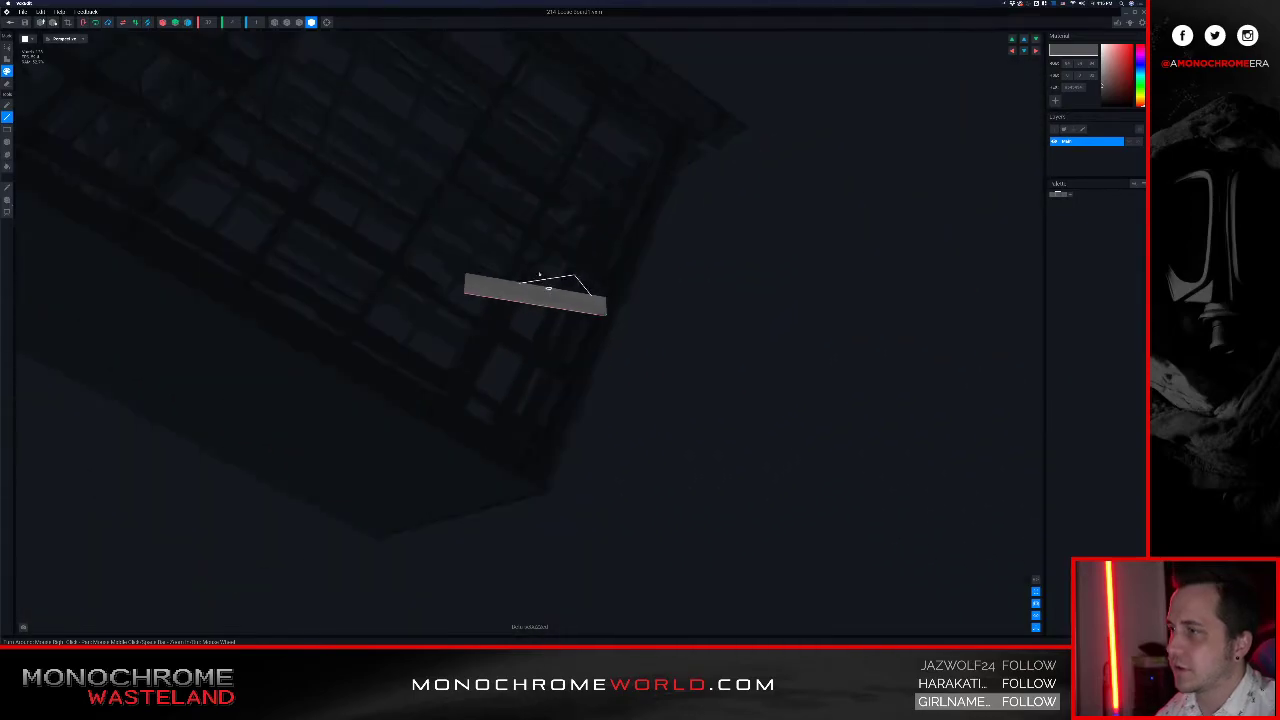
Step: Save the wood-grained plank and return to the small house assembly, facing the wall that carries the diagonal plank
click(10, 22)
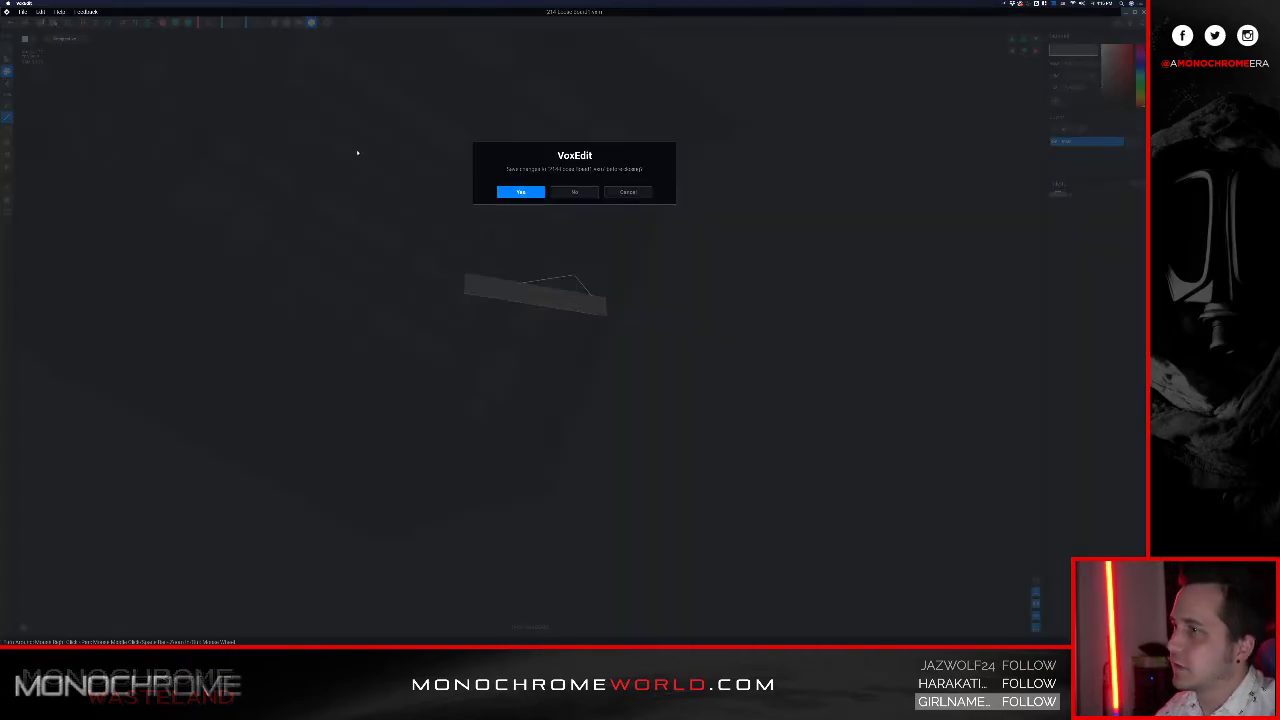
click(521, 191)
right_drag(517, 178, 680, 135)
scroll(504, 122, up, 5)
scroll(602, 128, down, 8)
right_drag(677, 41, 718, 122)
scroll(724, 101, up, 1)
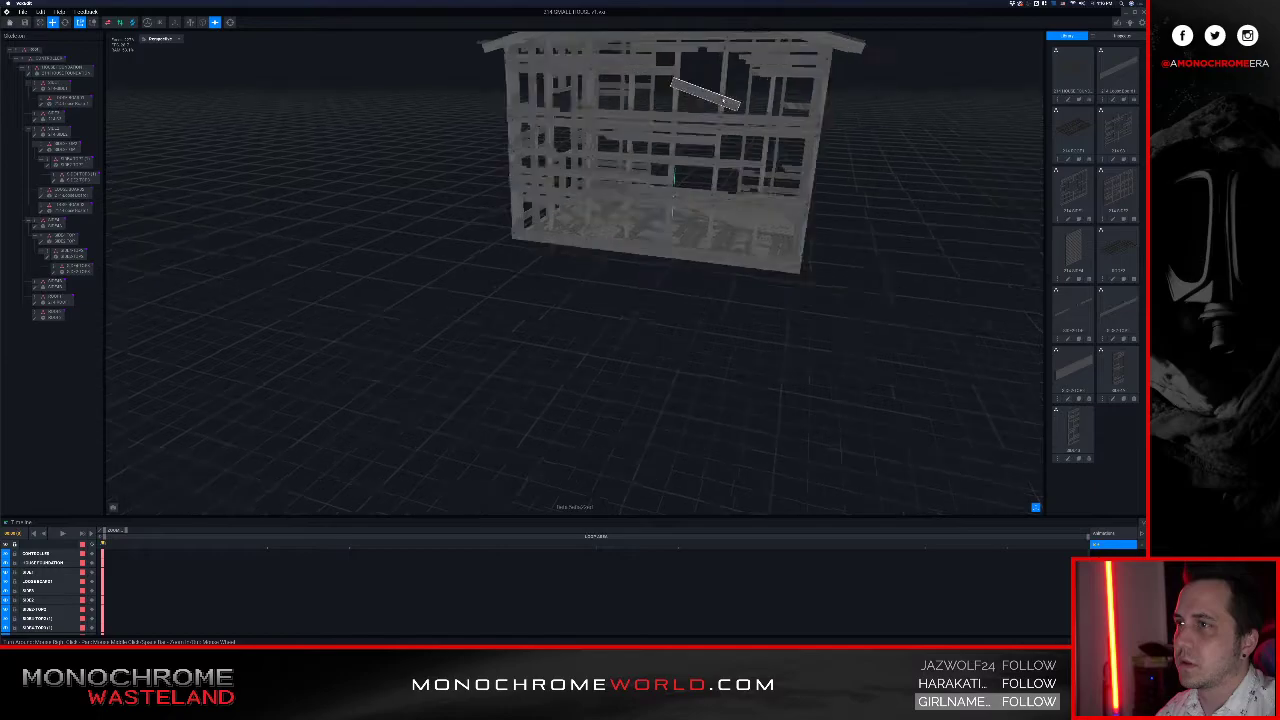
scroll(724, 101, up, 10)
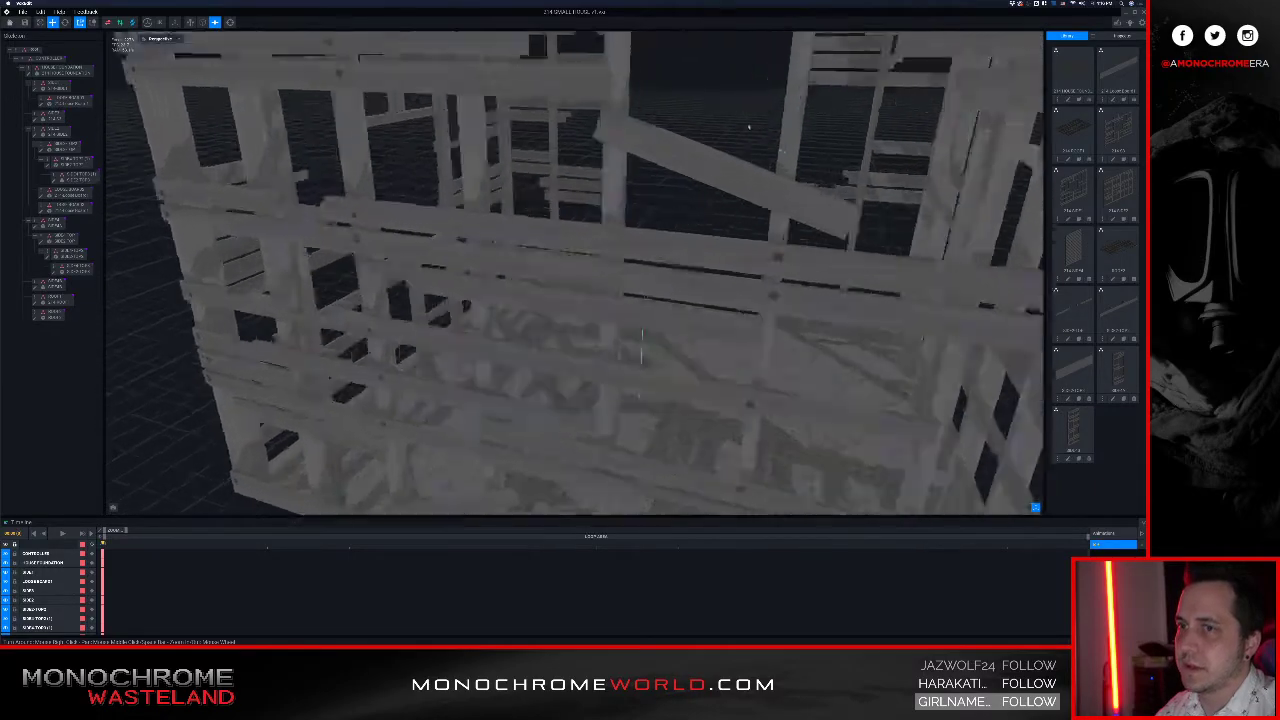
Step: Select the diagonal plank on the side wall and examine how it fits the house from several sides
click(760, 174)
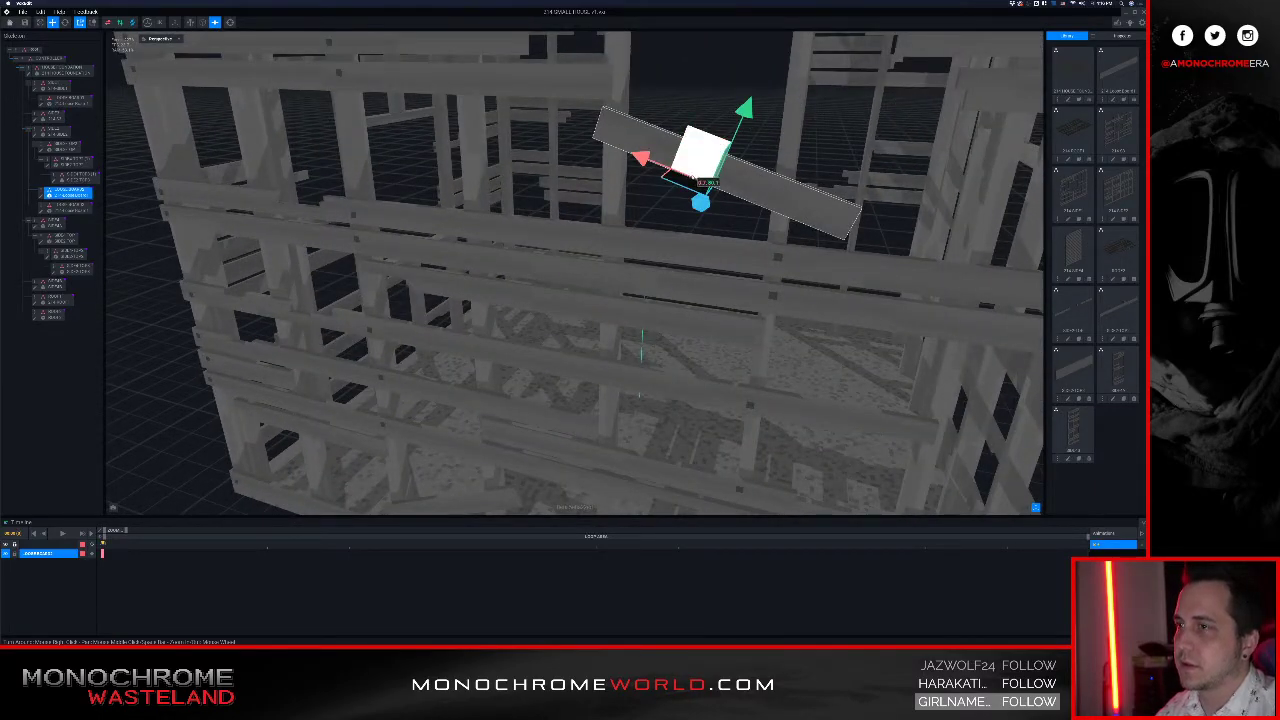
scroll(586, 143, down, 8)
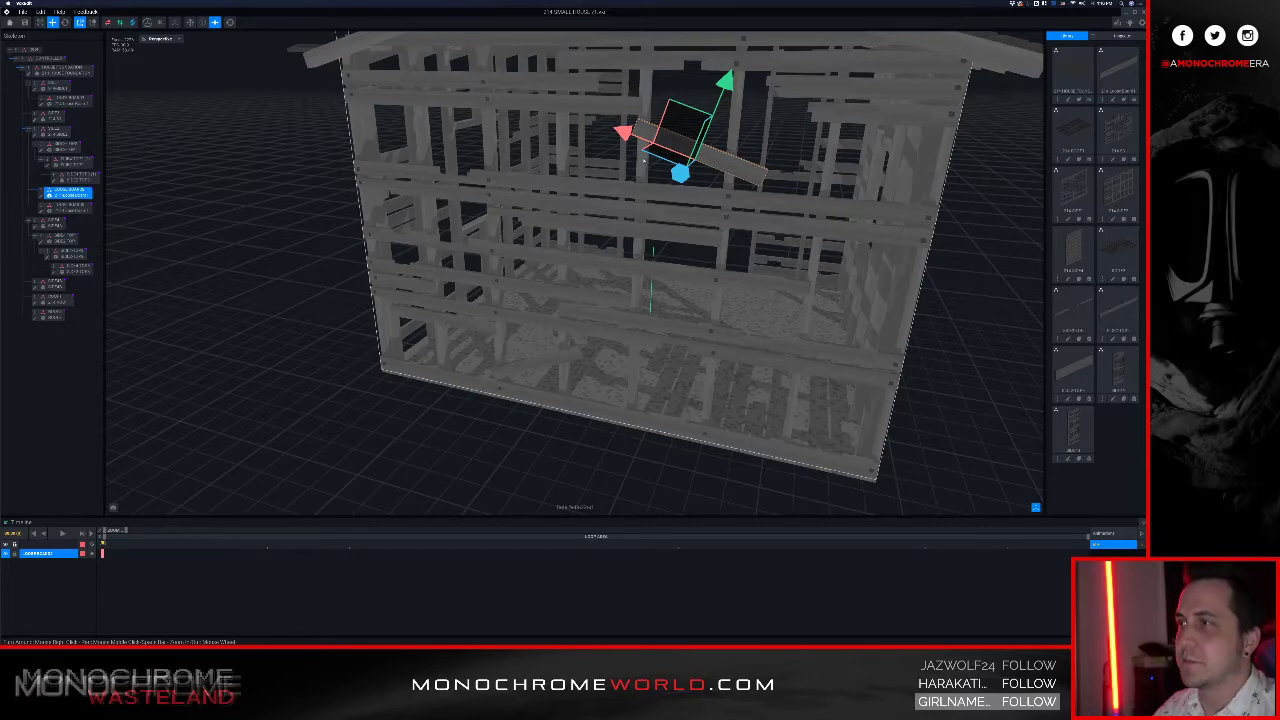
middle_drag(684, 126, 632, 182)
right_drag(765, 158, 662, 194)
scroll(735, 195, up, 6)
scroll(735, 194, down, 8)
middle_drag(662, 194, 635, 203)
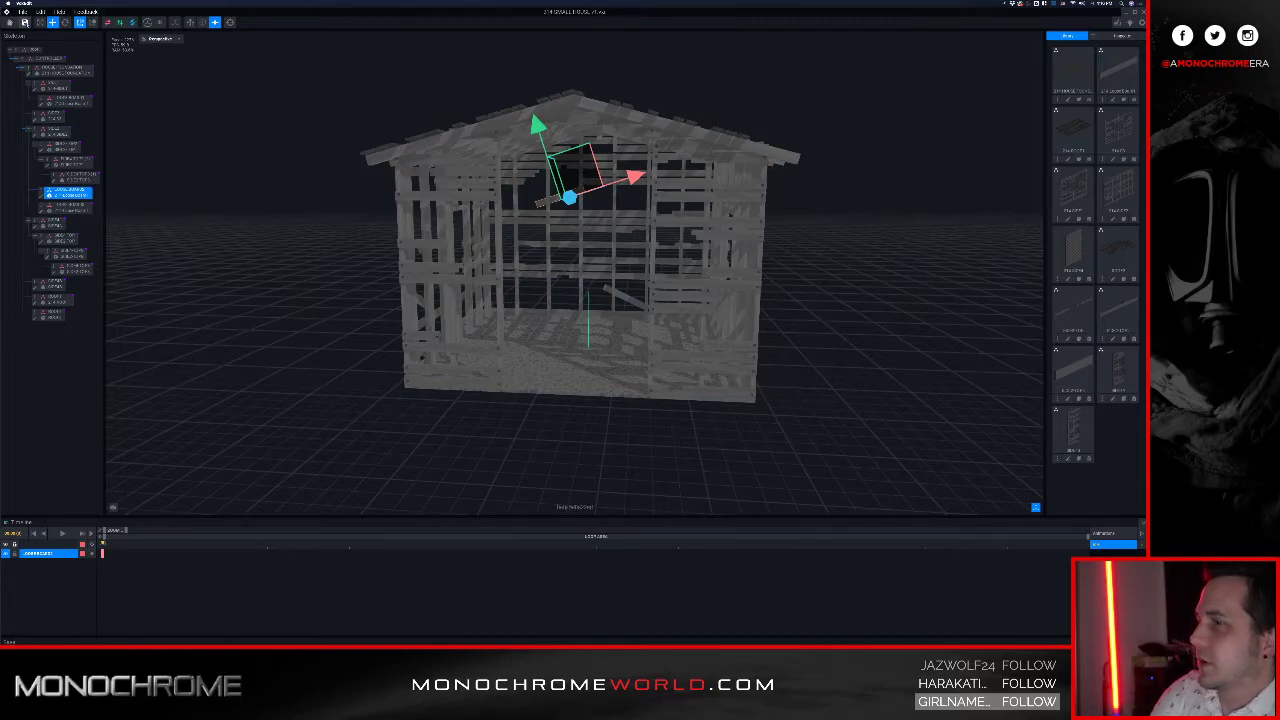
Step: Close the small house project and save its changes
click(9, 22)
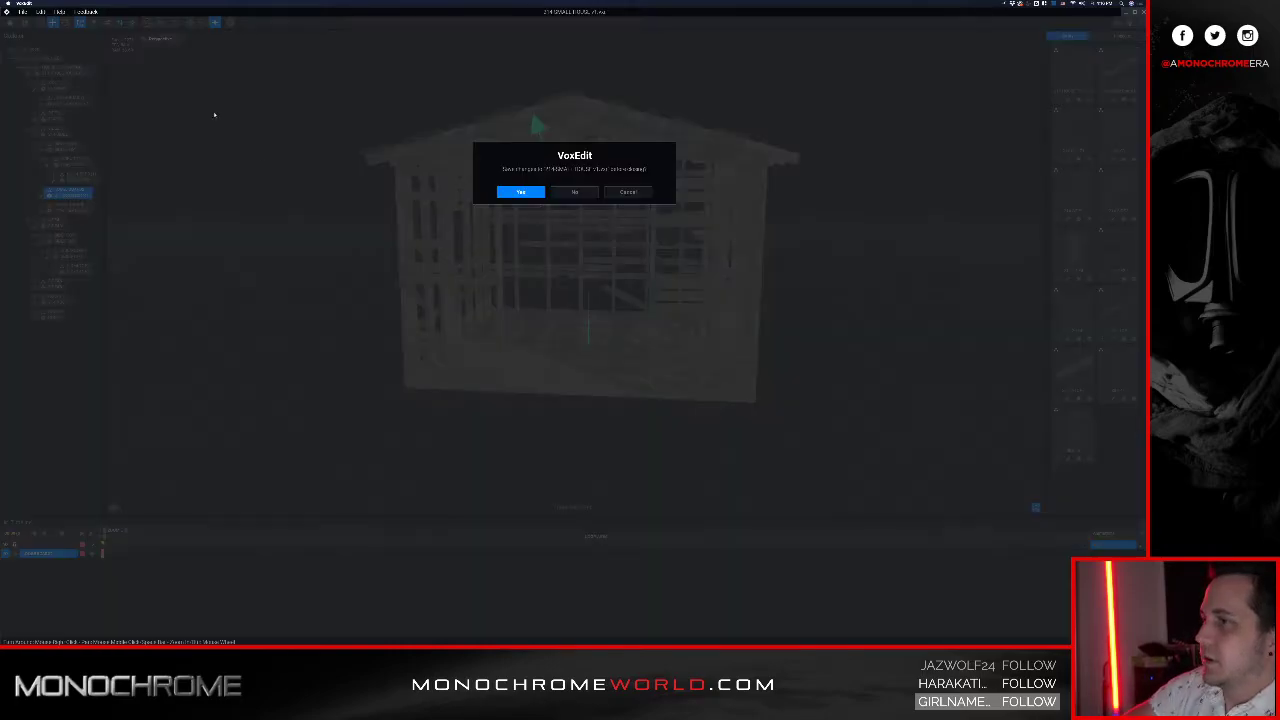
click(519, 191)
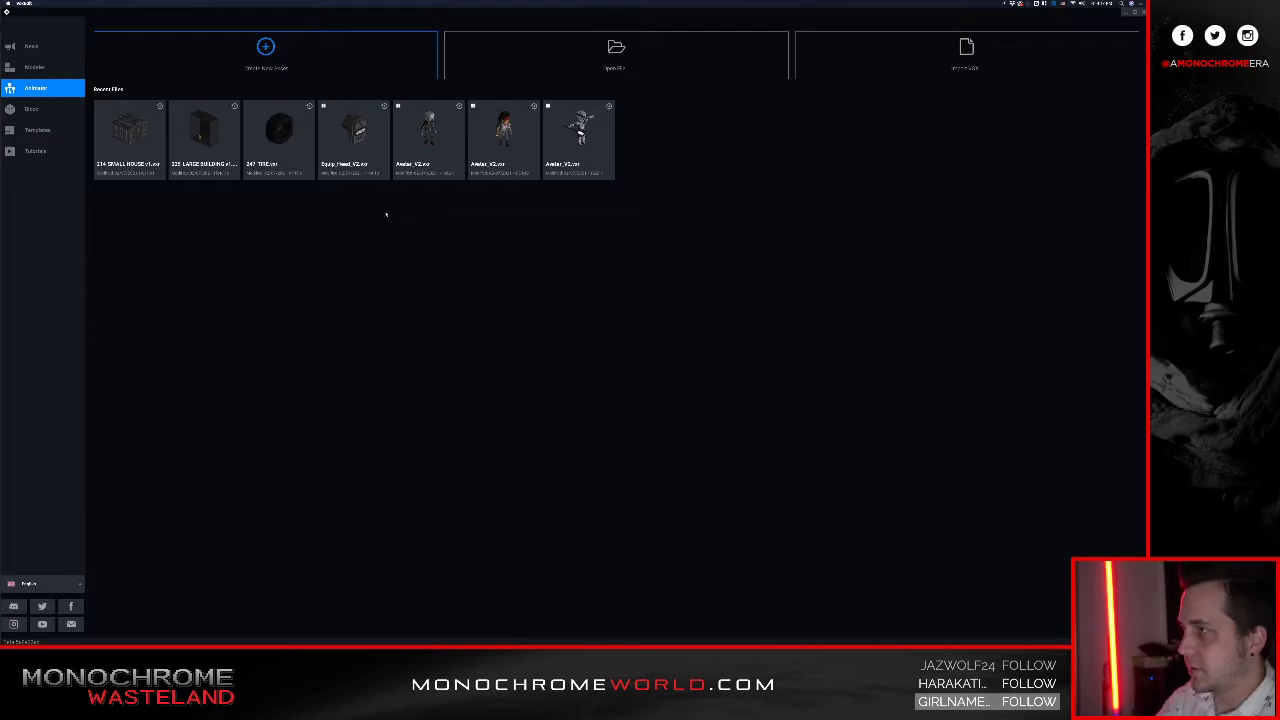
key(super+Tab)
click(601, 324)
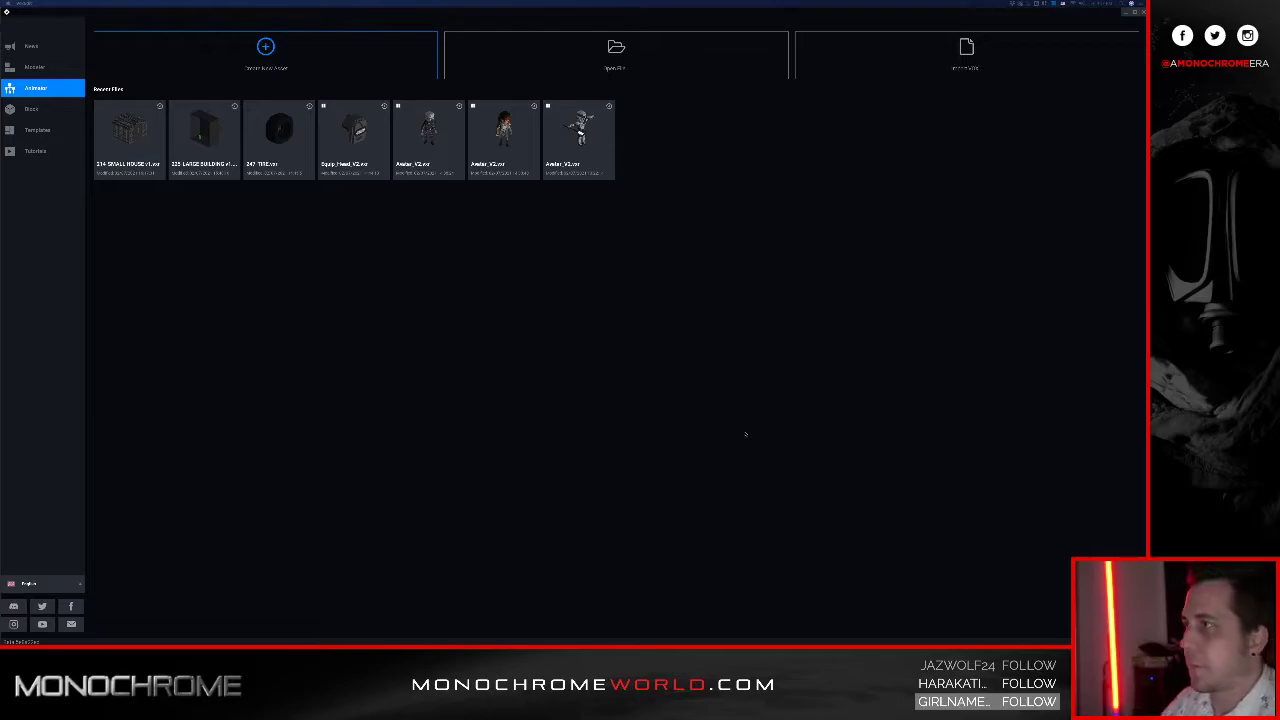
Step: Open the chest equipment asset from its subfolder in the project directory
click(573, 70)
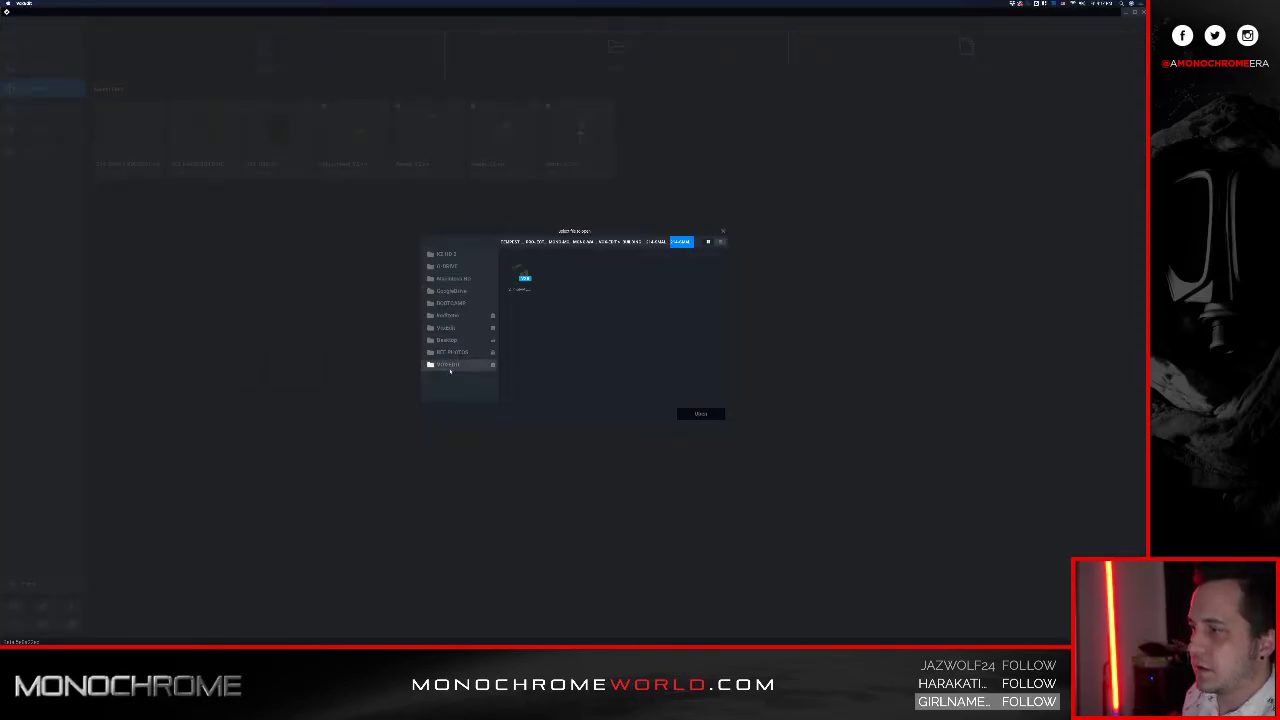
click(450, 366)
scroll(617, 327, down, 2)
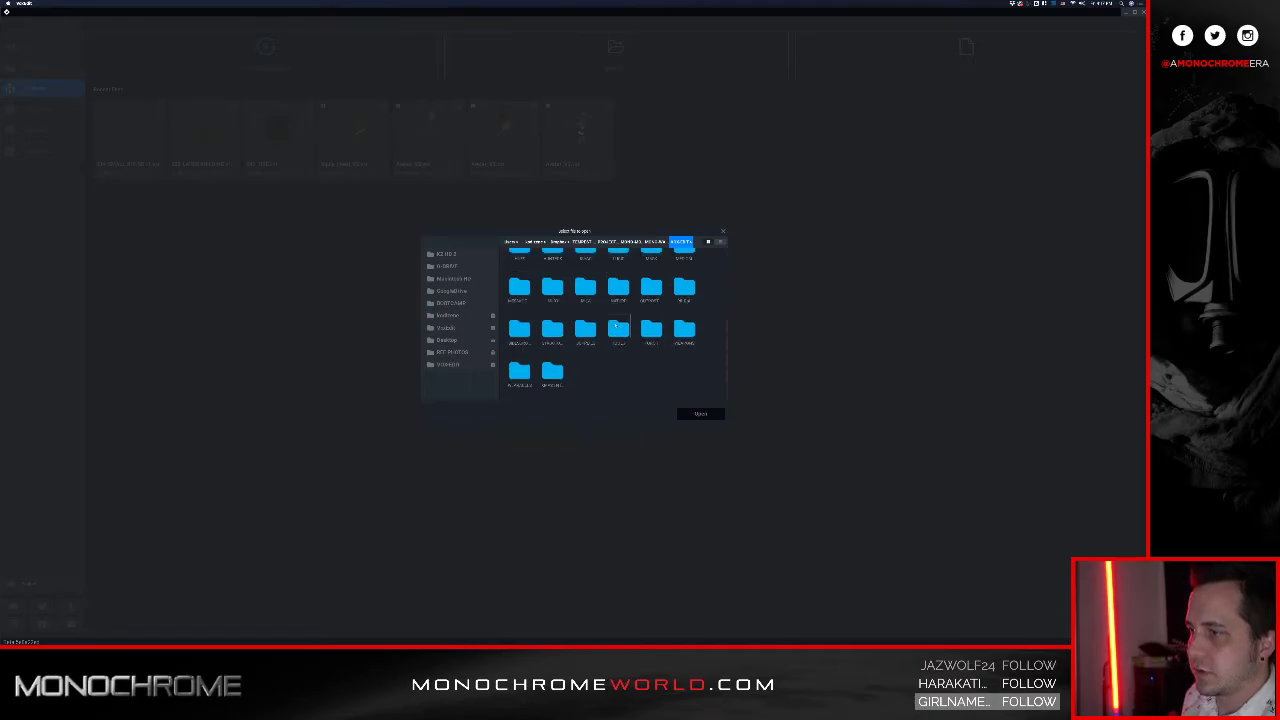
double_click(519, 371)
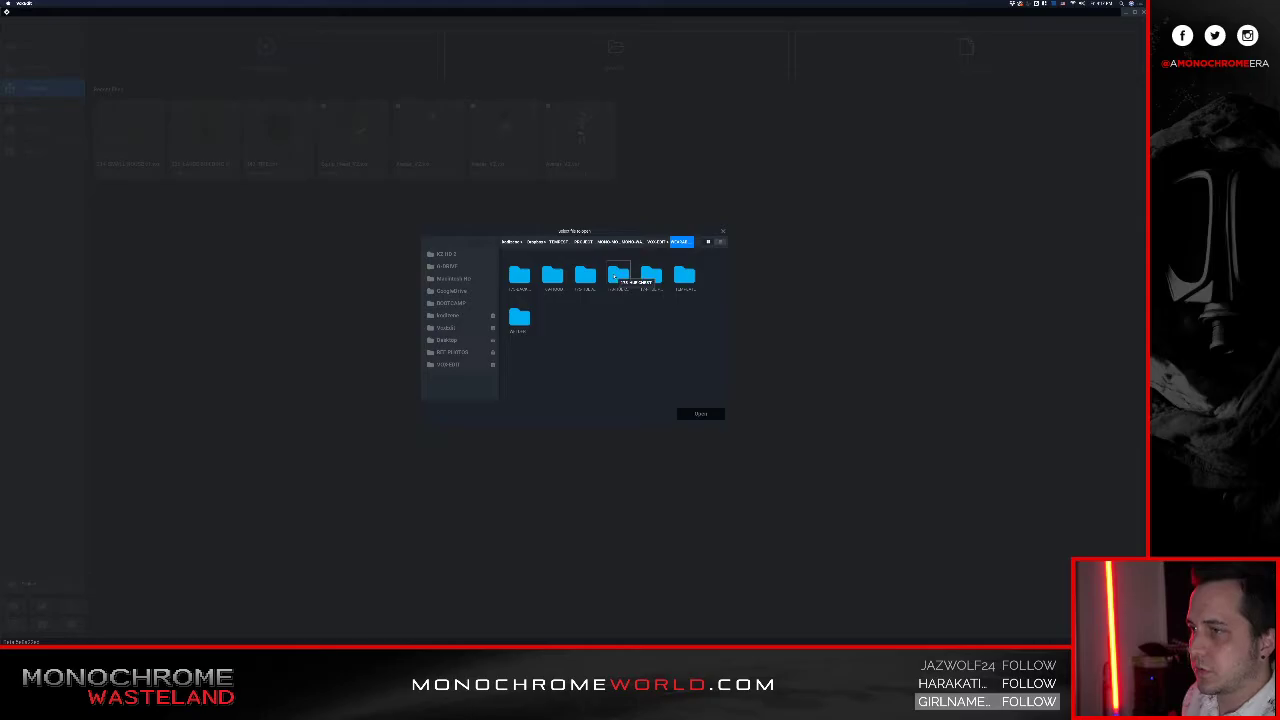
double_click(617, 275)
double_click(520, 275)
double_click(519, 275)
click(515, 274)
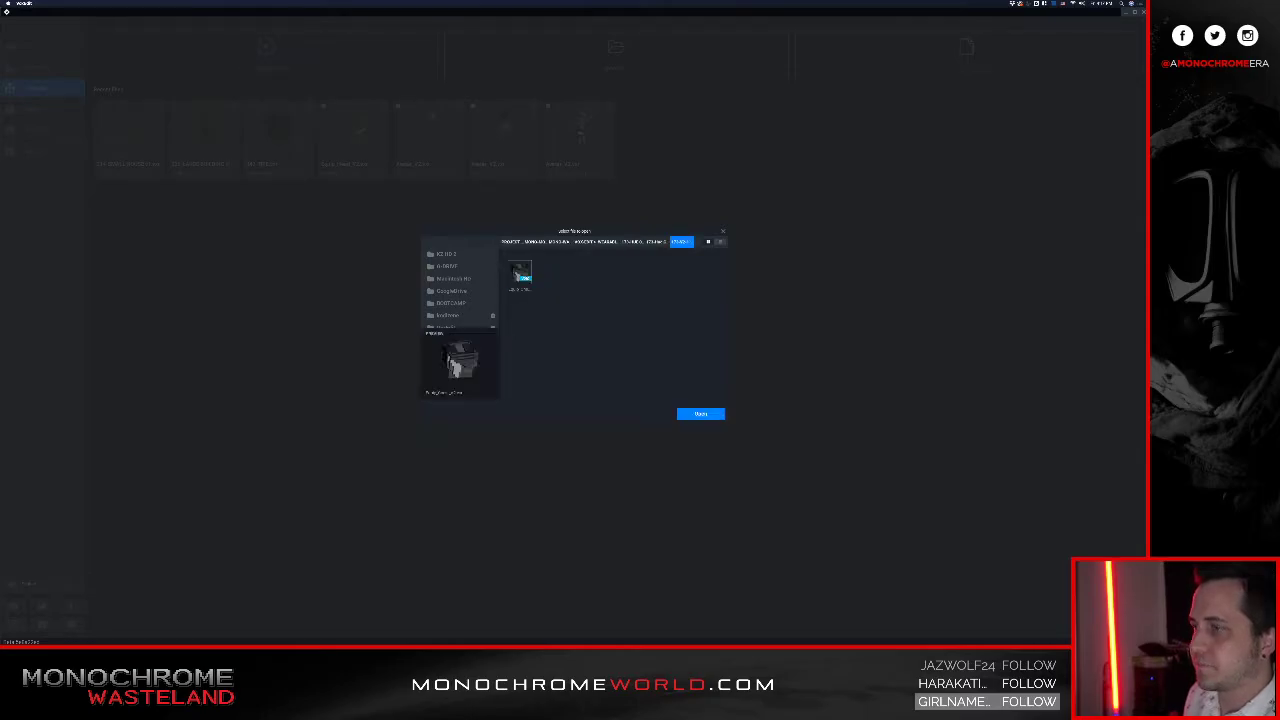
click(700, 414)
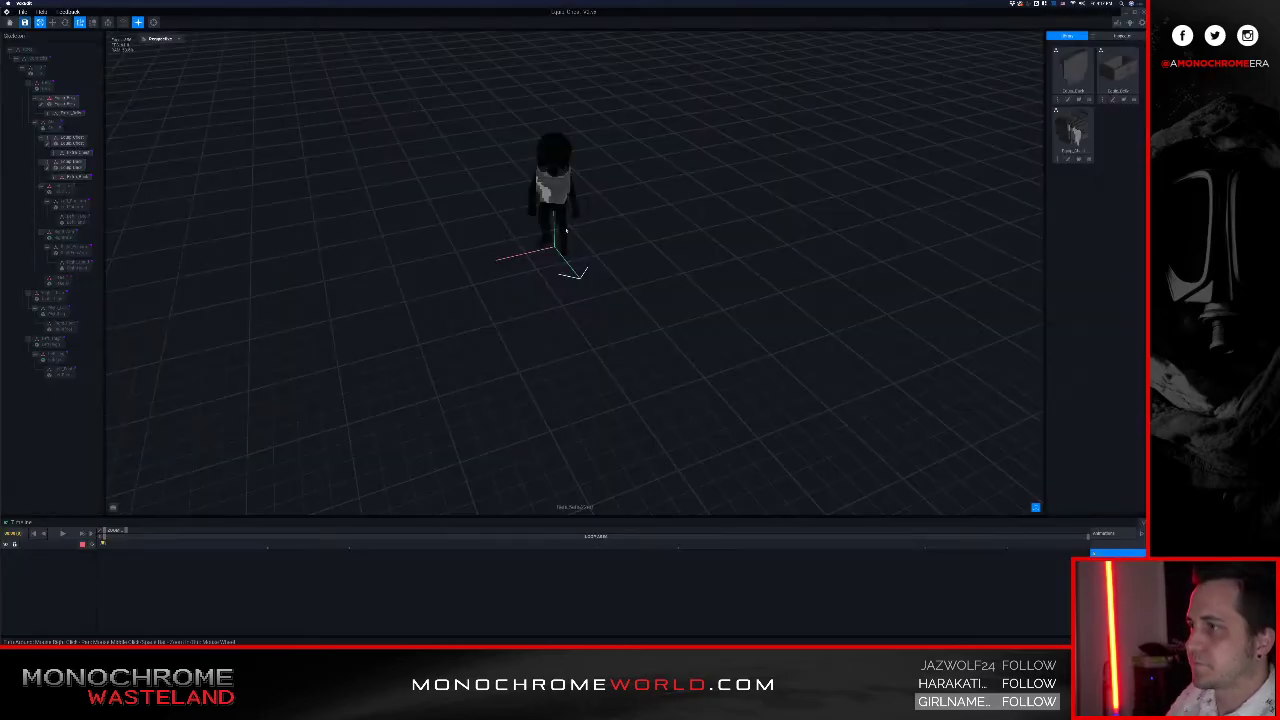
Step: Examine the chest garment on the character from the front, side and back
scroll(555, 215, up, 3)
scroll(555, 215, up, 6)
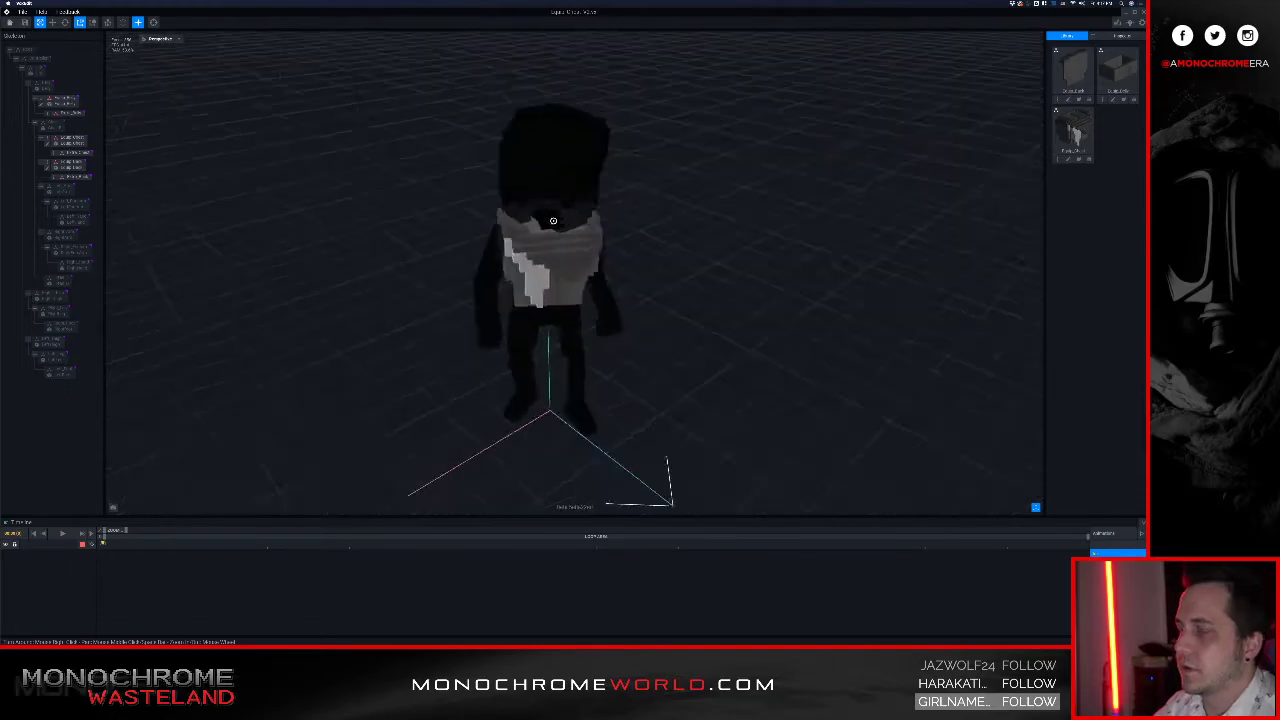
scroll(490, 331, down, 5)
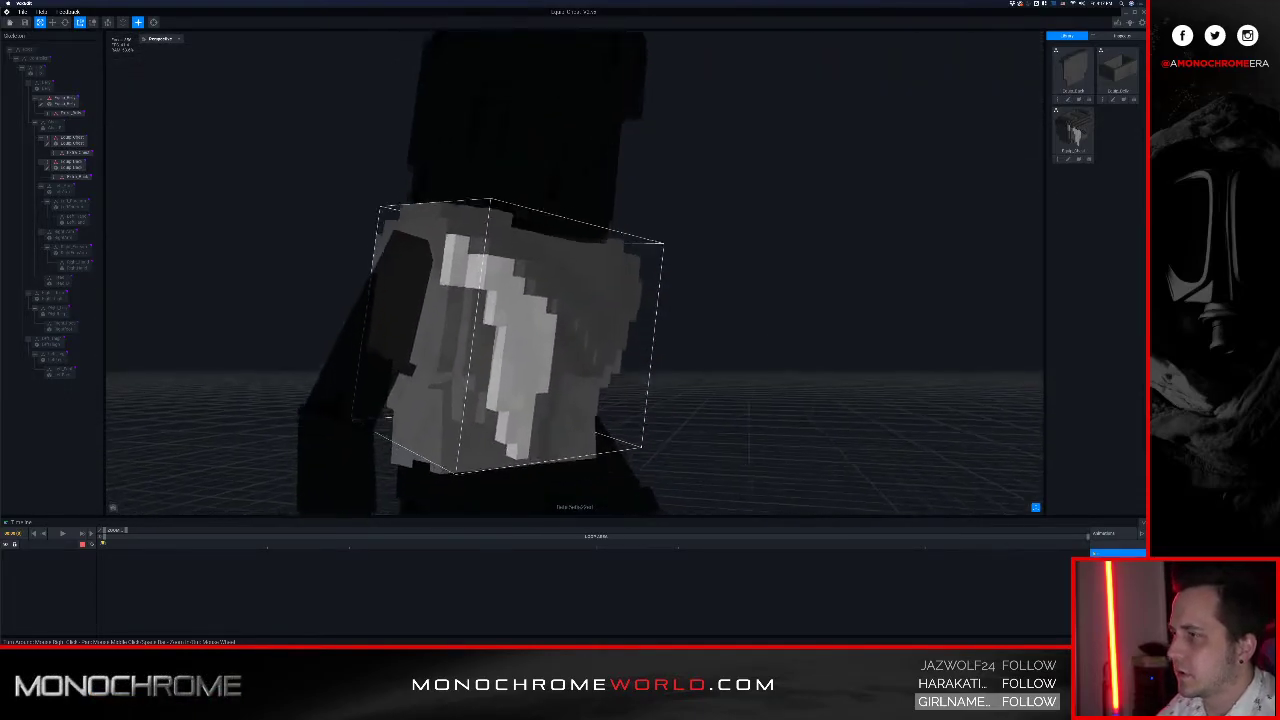
right_drag(499, 321, 725, 385)
right_drag(445, 293, 502, 305)
click(505, 320)
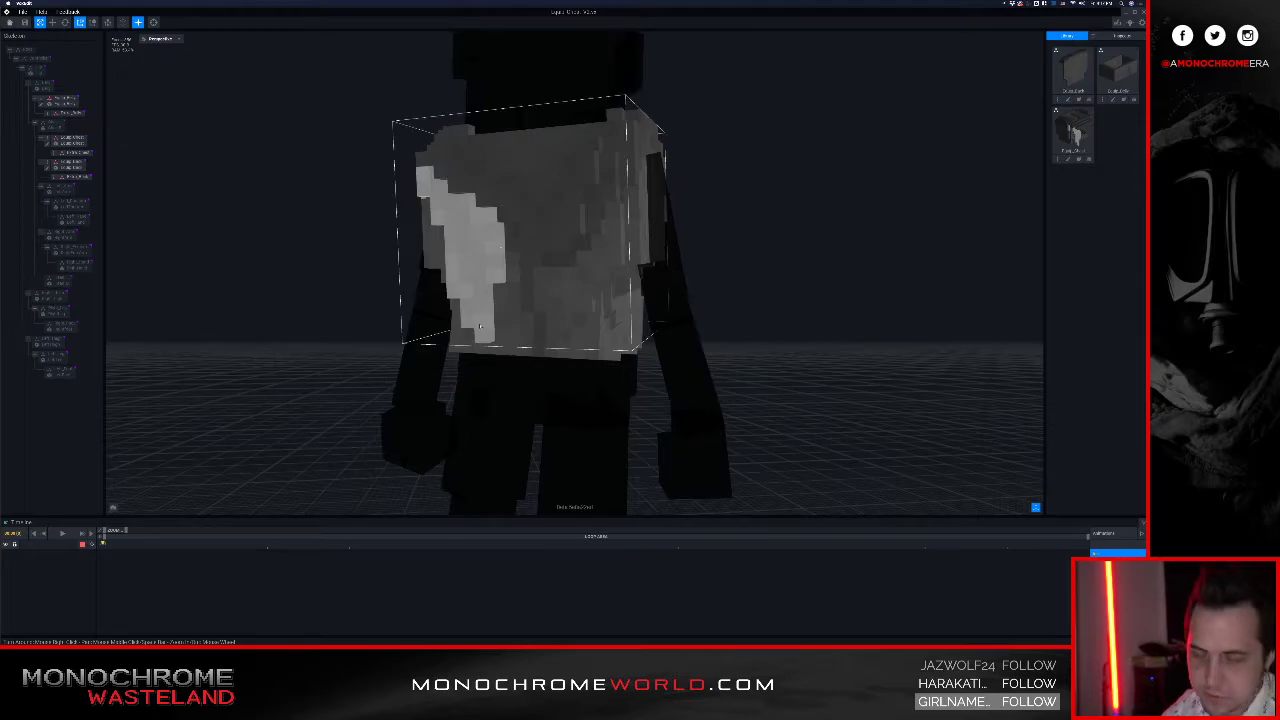
right_drag(490, 305, 465, 310)
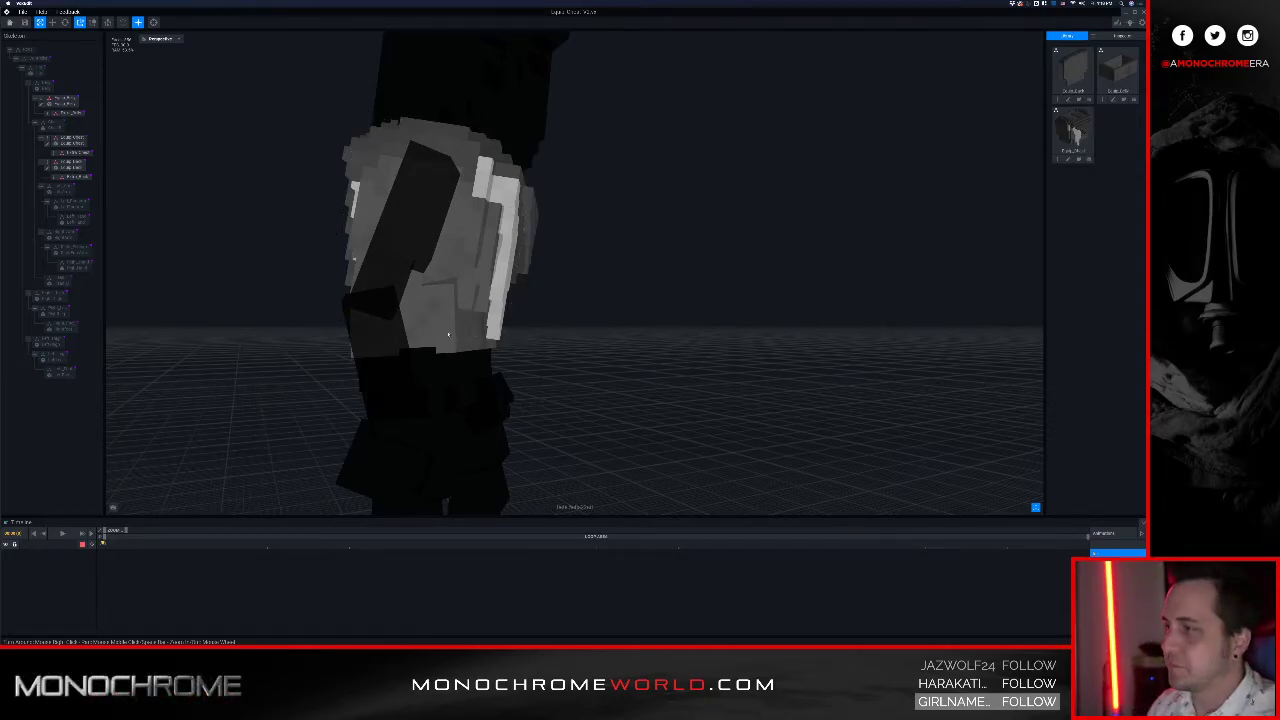
Step: Inspect the notch in the garment's lower edge at the character's side, up close and from below
scroll(449, 332, up, 5)
right_drag(451, 334, 404, 364)
middle_drag(404, 364, 419, 344)
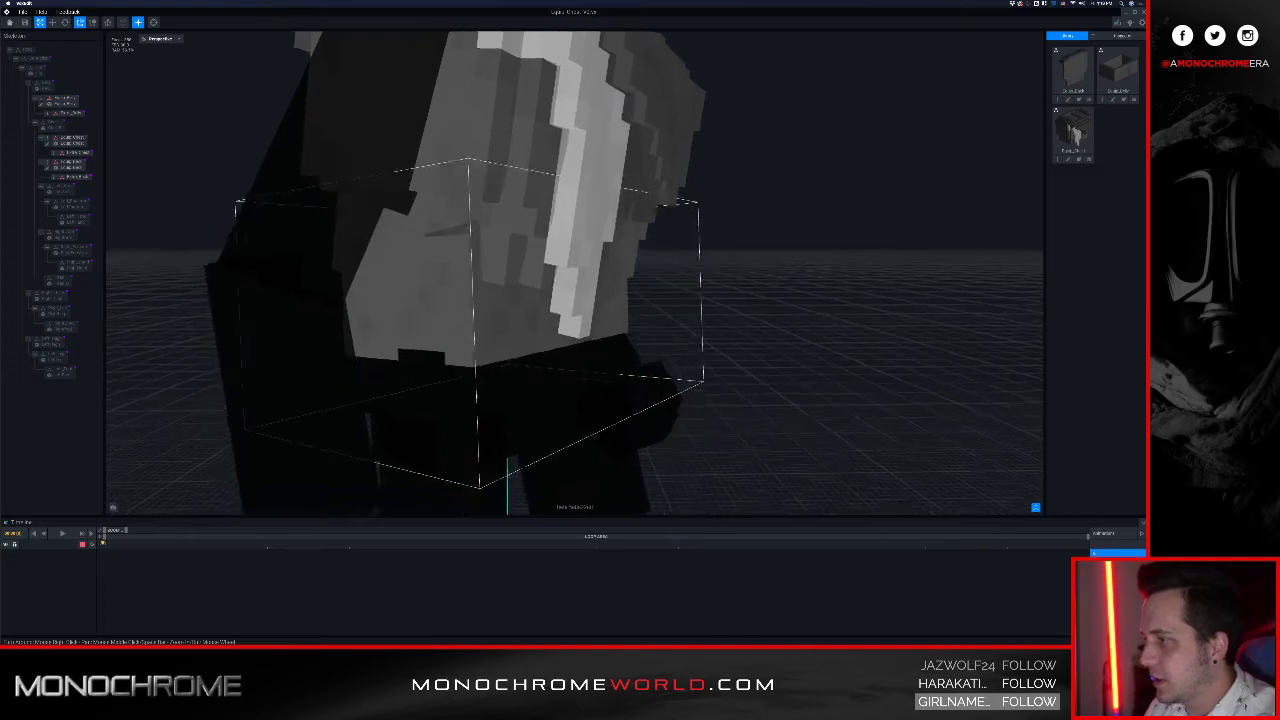
scroll(424, 352, up, 3)
mouse_move(427, 364)
right_down()
mouse_move(433, 342)
mouse_move(423, 346)
right_up()
scroll(423, 354, up, 2)
scroll(419, 344, down, 2)
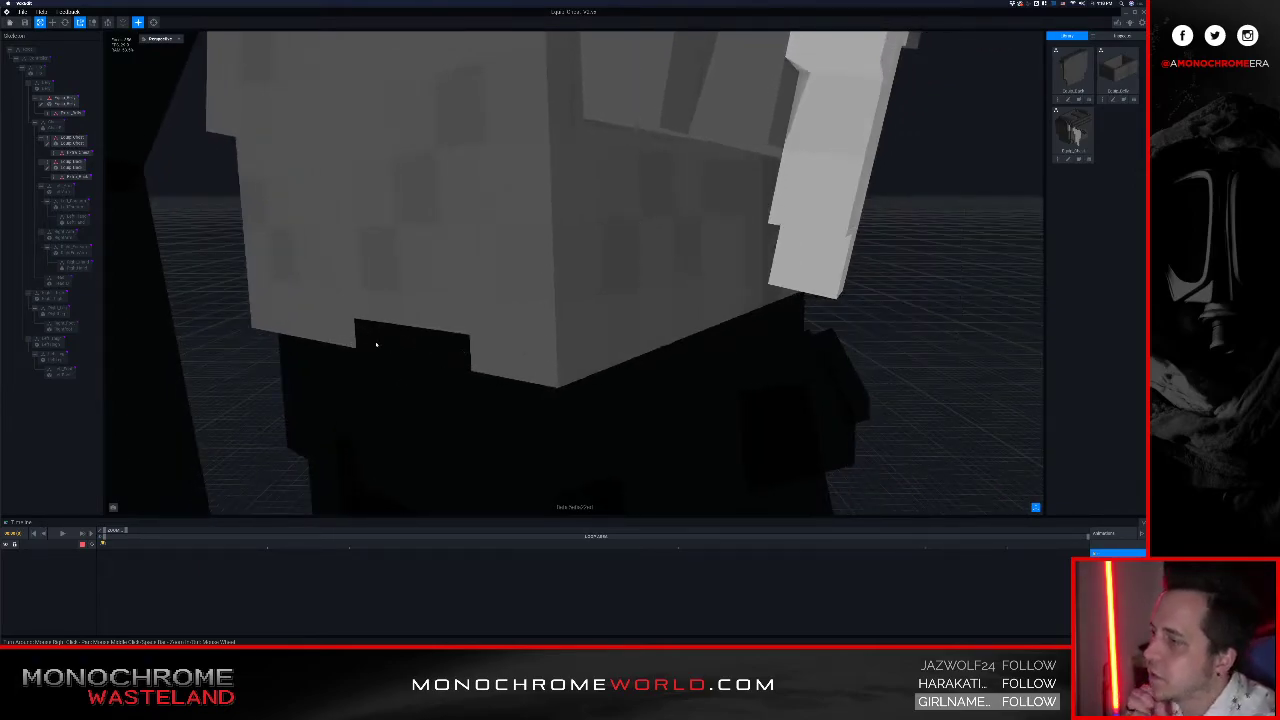
right_drag(491, 352, 766, 377)
scroll(780, 373, up, 4)
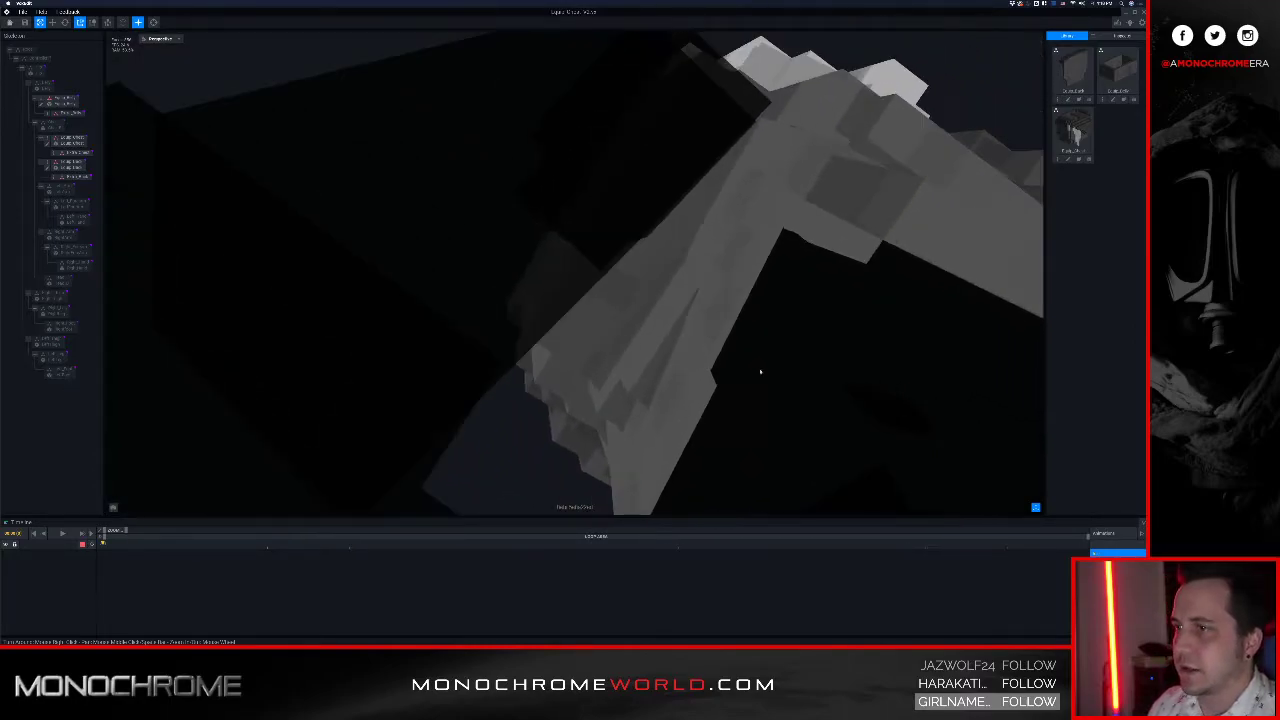
right_drag(764, 316, 753, 313)
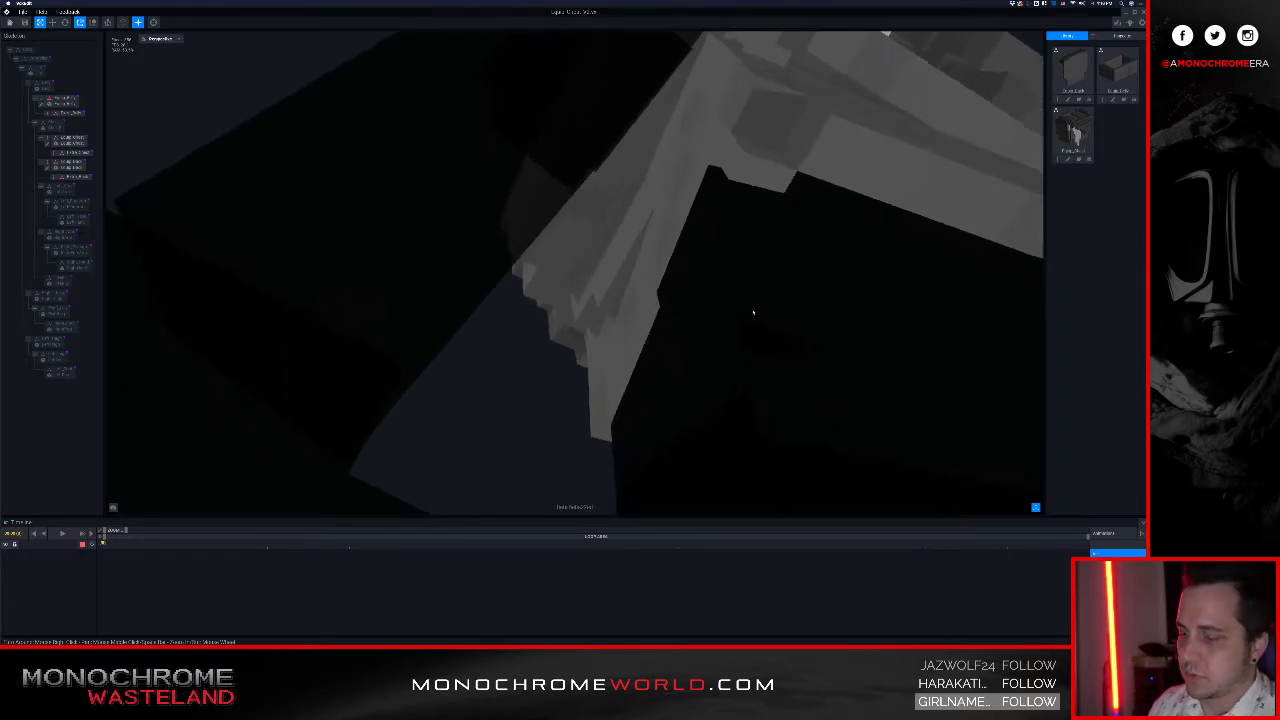
Step: Switch between the character's two animations and compare how the garment's lower edge sits around the body
click(1110, 545)
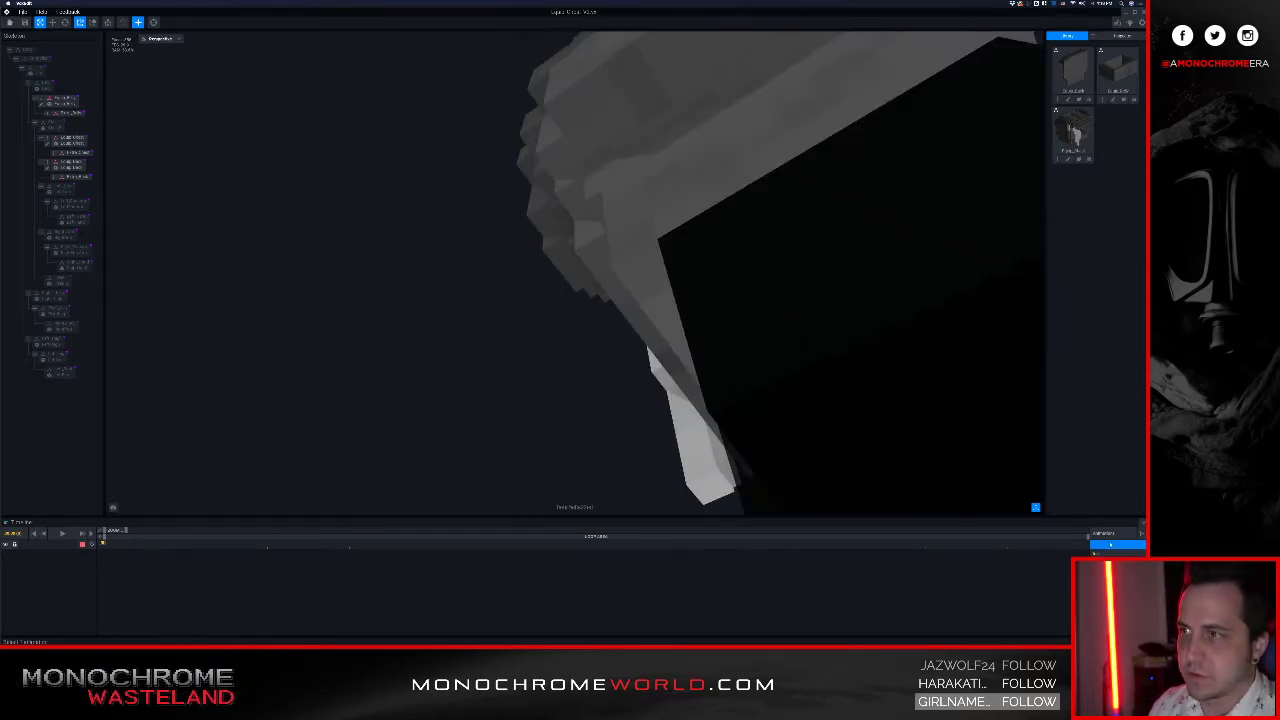
click(1114, 554)
right_drag(842, 332, 827, 321)
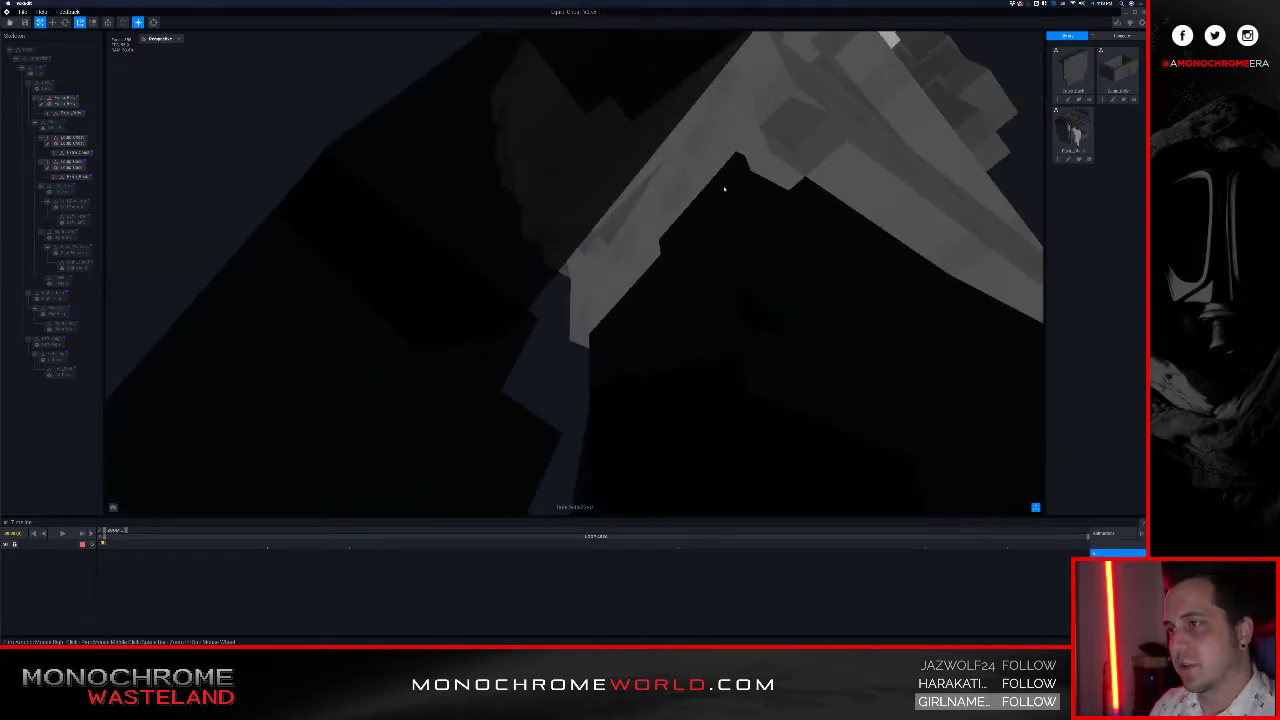
right_drag(730, 172, 729, 180)
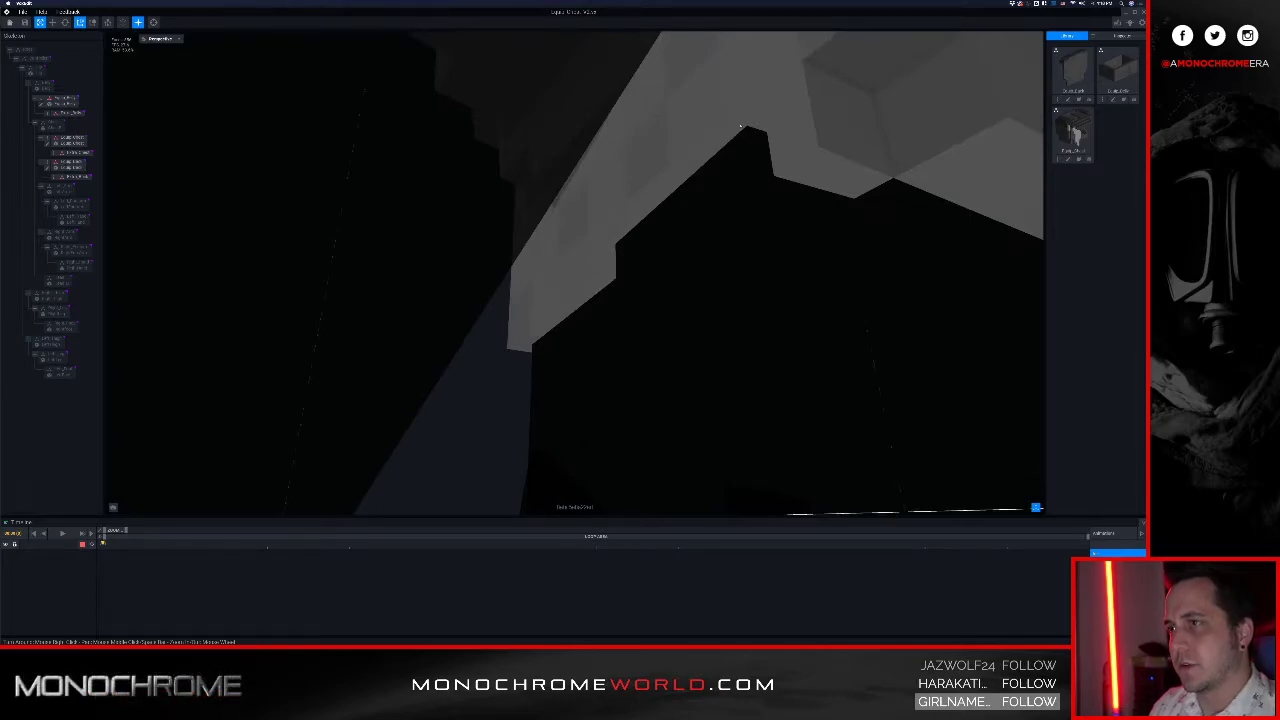
right_drag(721, 140, 516, 131)
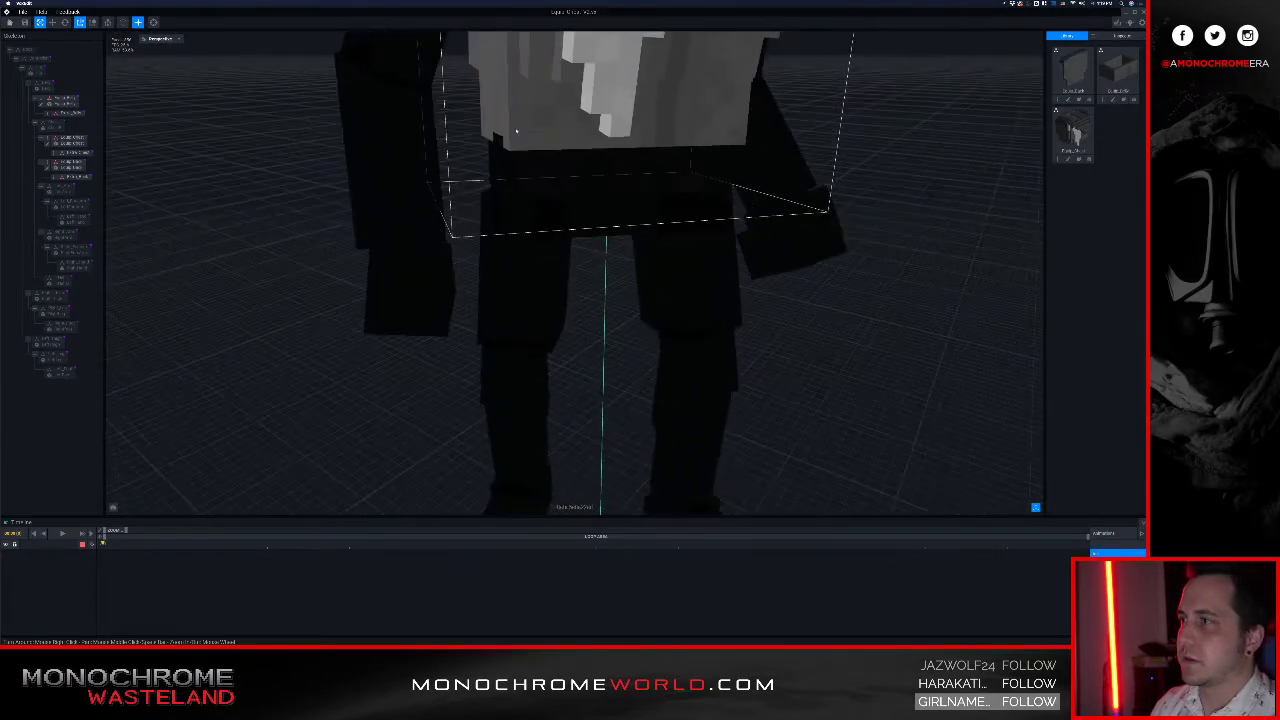
Step: Open the chest model for voxel editing and bring its notched lower edge into view for erasing
click(54, 143)
double_click(47, 144)
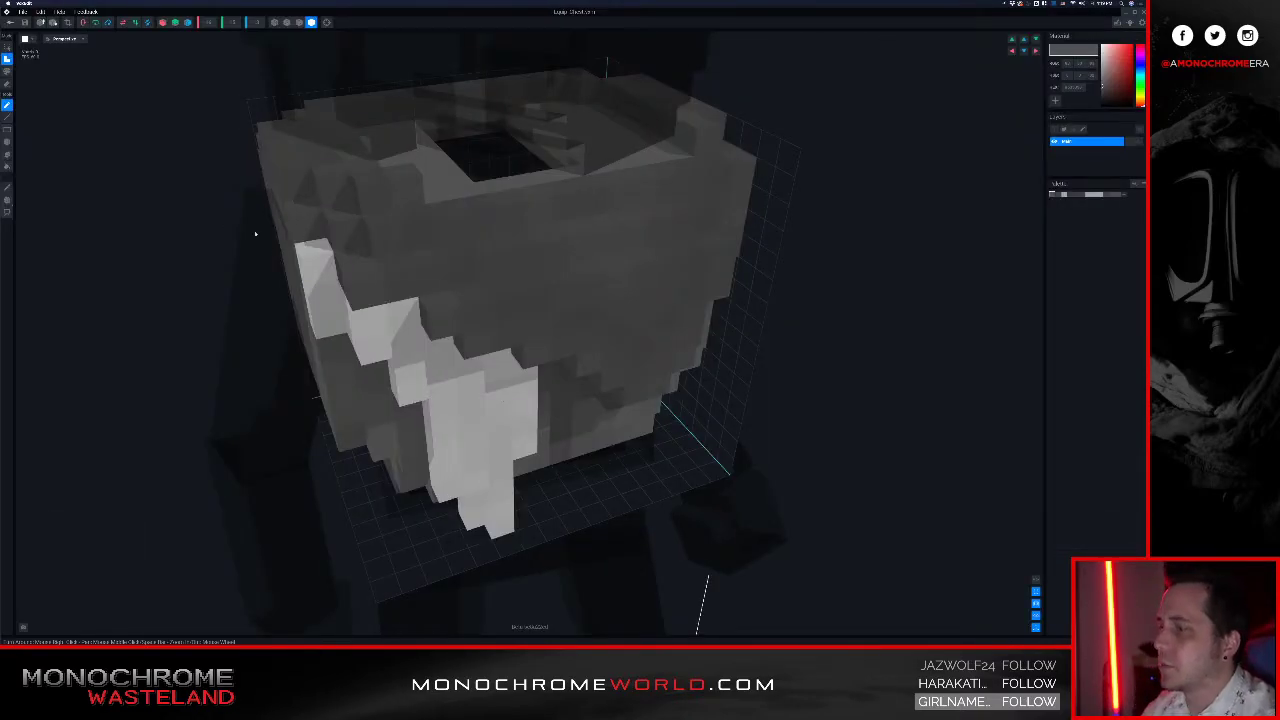
right_drag(254, 230, 450, 414)
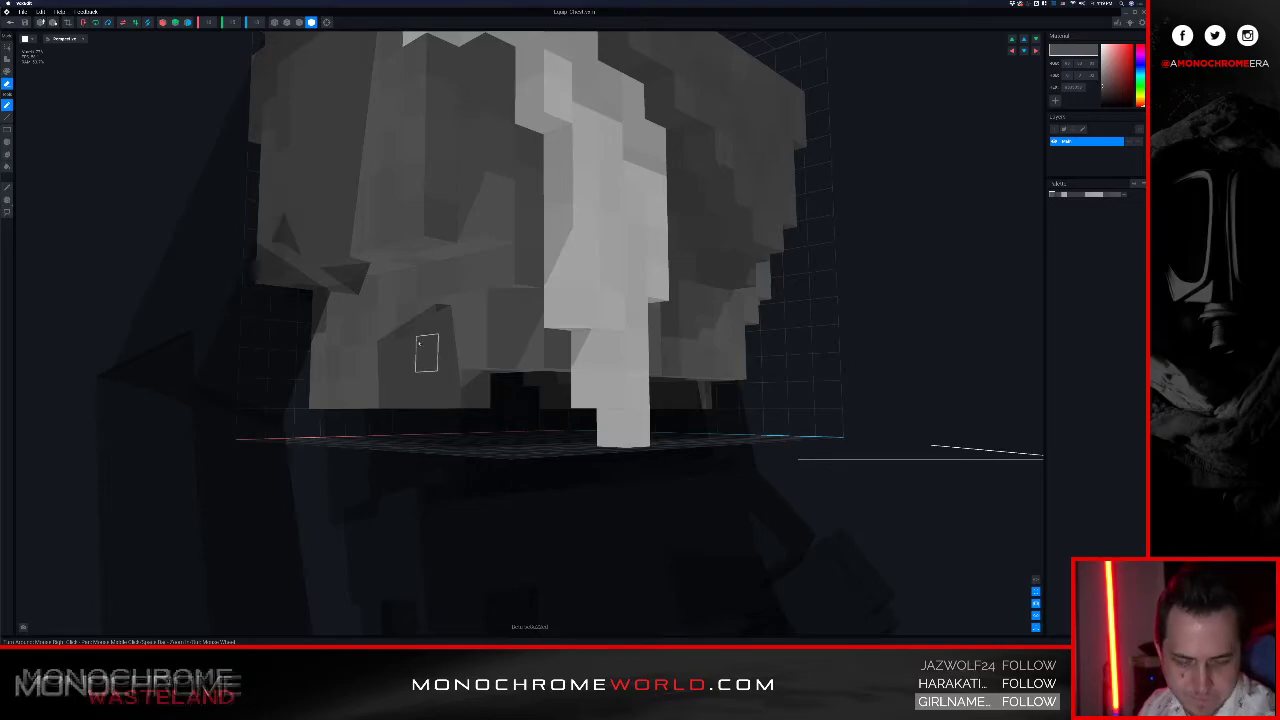
right_drag(394, 344, 403, 356)
Step: Try to erase the bottom row of voxels beside the notch in the chest model's lower edge
drag(453, 392, 424, 392)
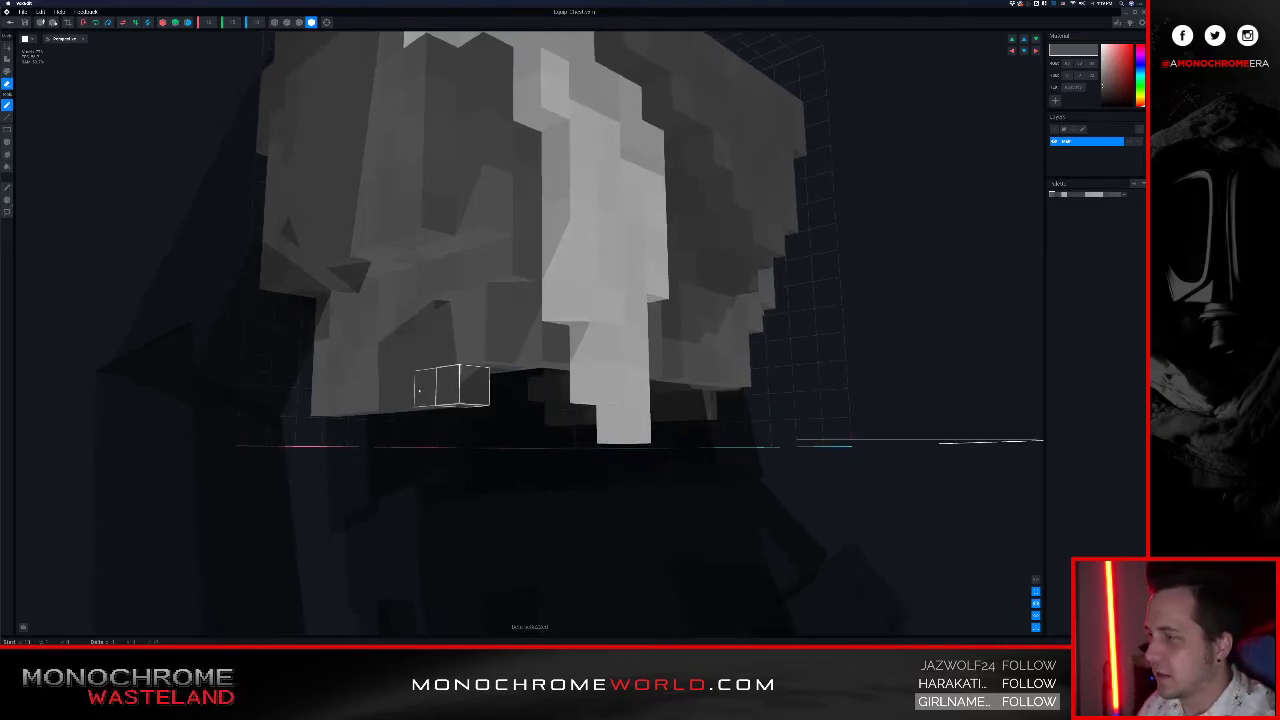
drag(323, 397, 322, 397)
mouse_move(406, 359)
right_down()
mouse_move(546, 363)
mouse_move(409, 363)
right_up()
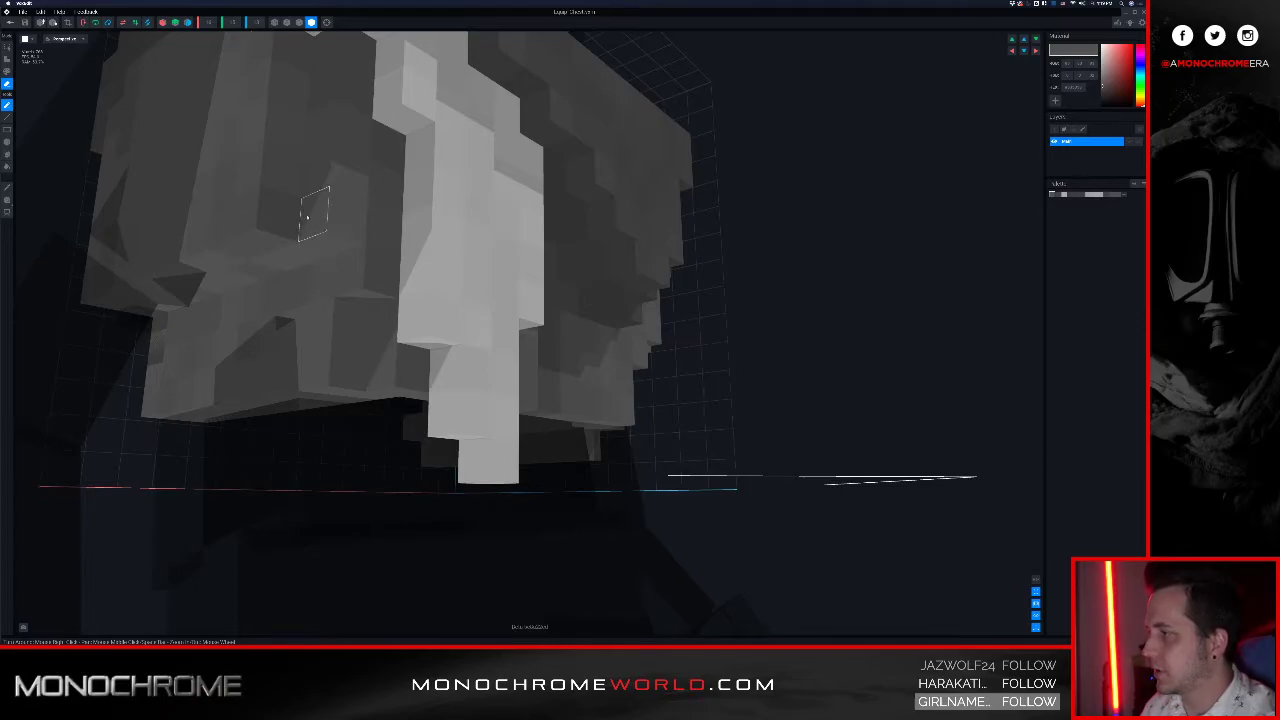
key(ctrl+z)
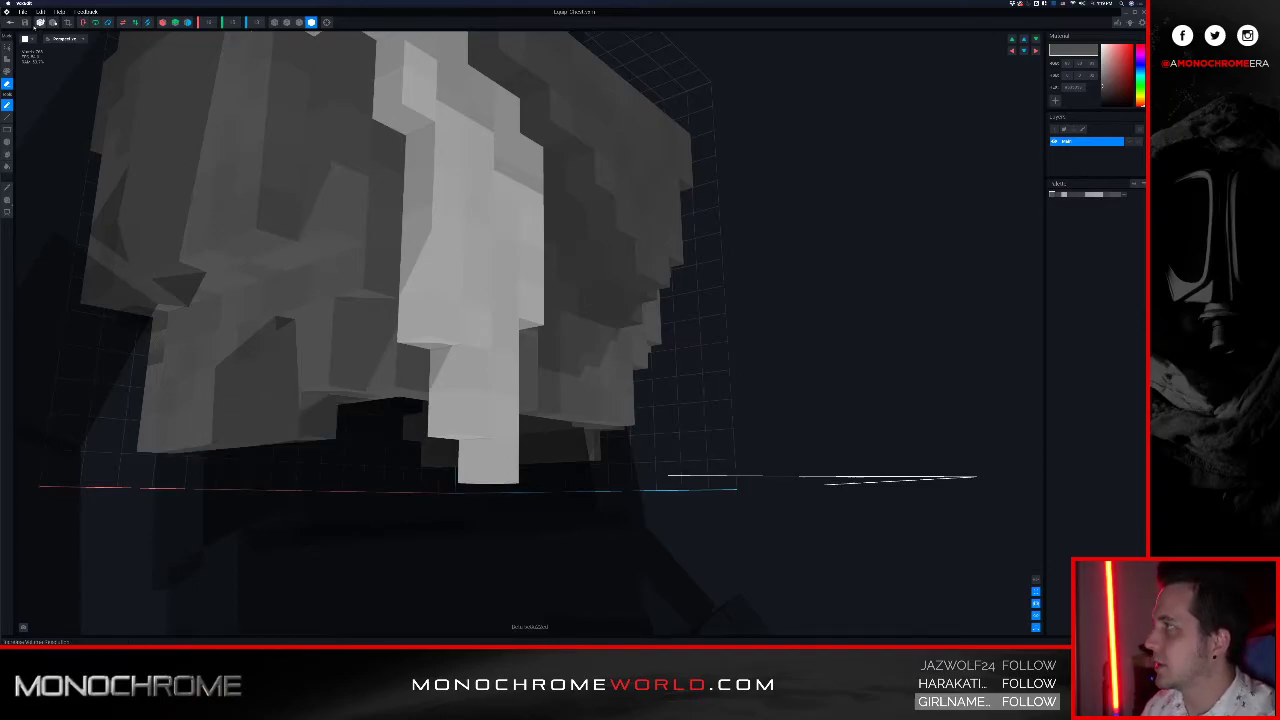
Step: Save the chest model, return to the character assembly and check the garment's lower edge against the body
click(10, 22)
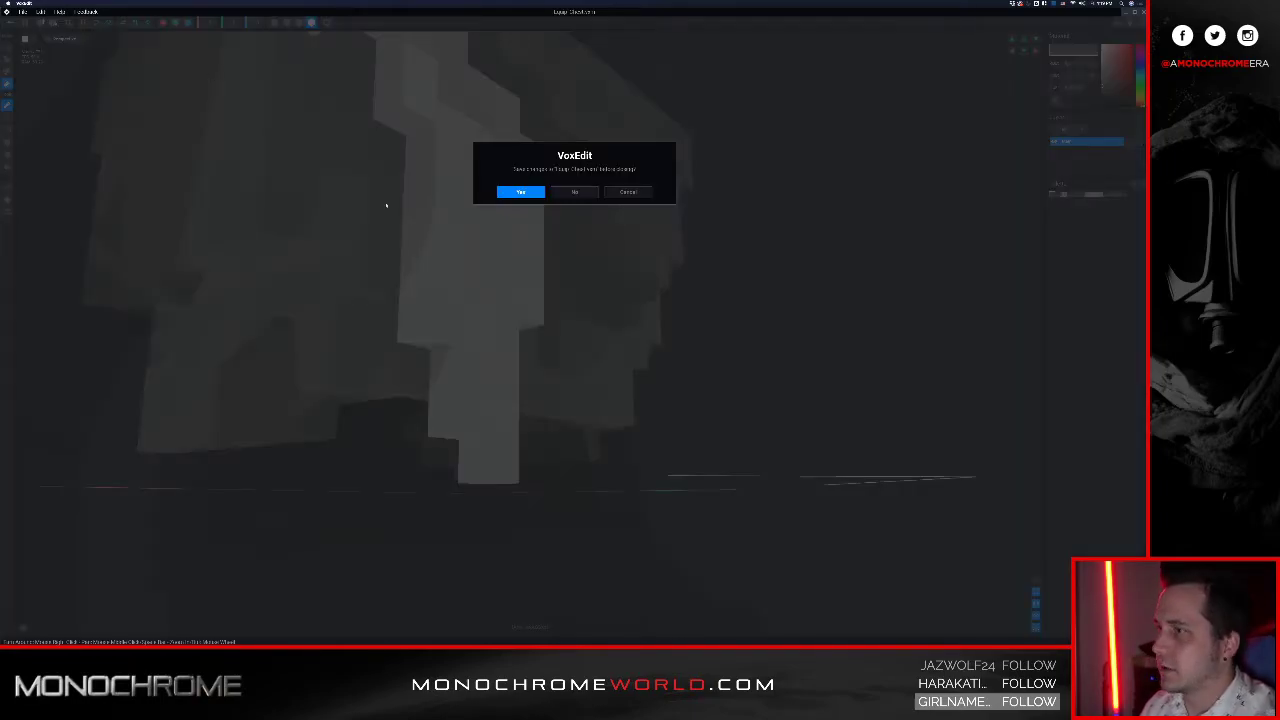
click(521, 193)
mouse_move(543, 150)
right_down()
mouse_move(538, 112)
mouse_move(530, 150)
right_up()
scroll(538, 110, up, 10)
middle_drag(526, 87, 533, 131)
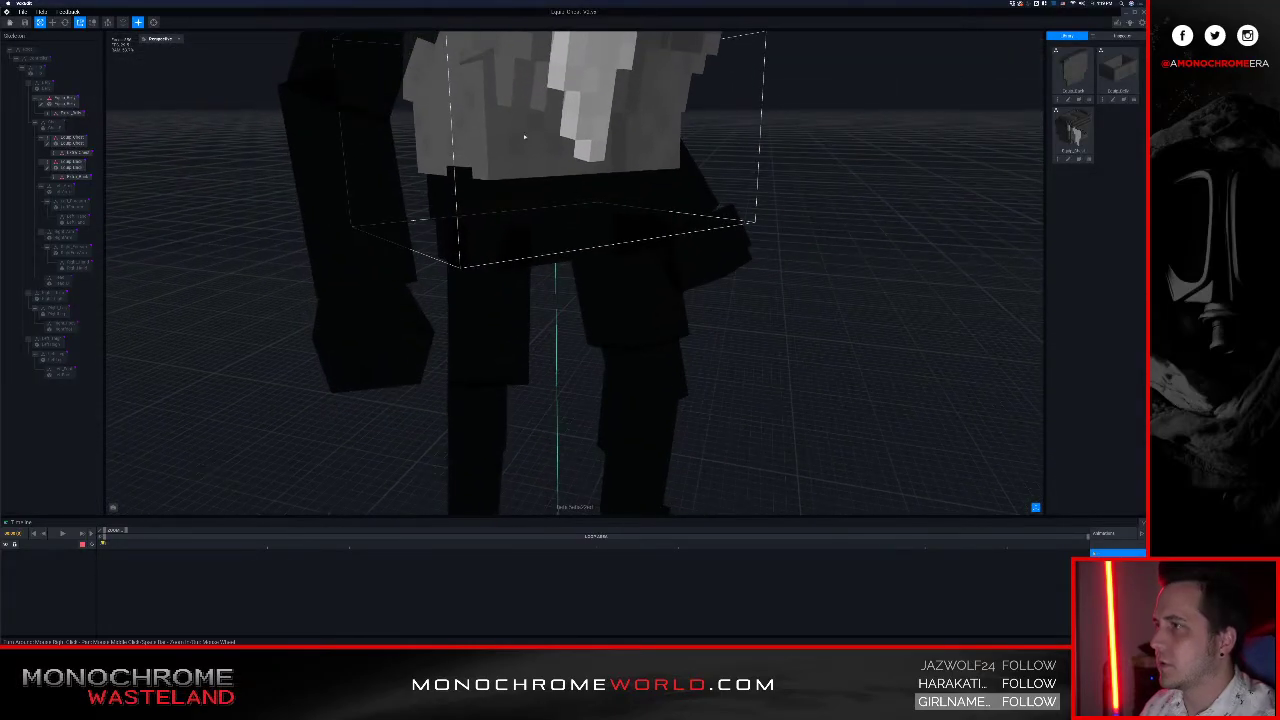
scroll(463, 172, up, 5)
scroll(408, 273, down, 4)
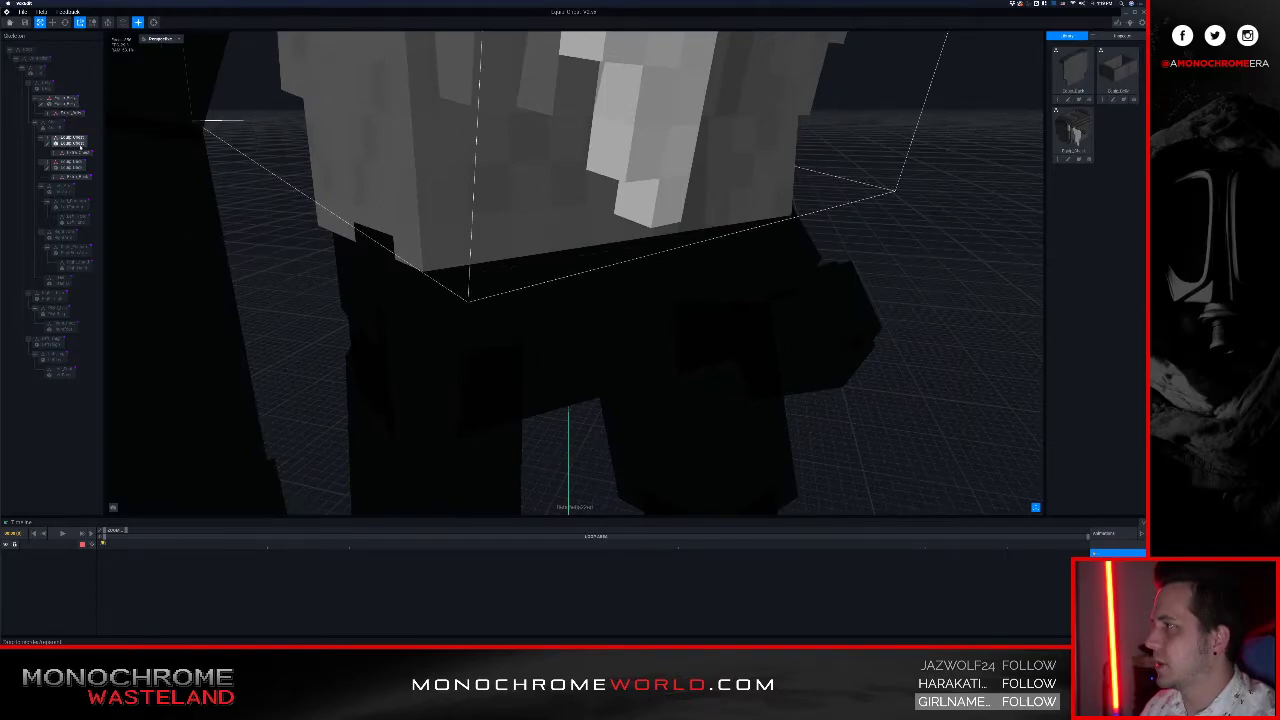
Step: Inspect the chest model's lower edge for stray voxels, save the model and return to the character assembly
right_drag(366, 191, 461, 260)
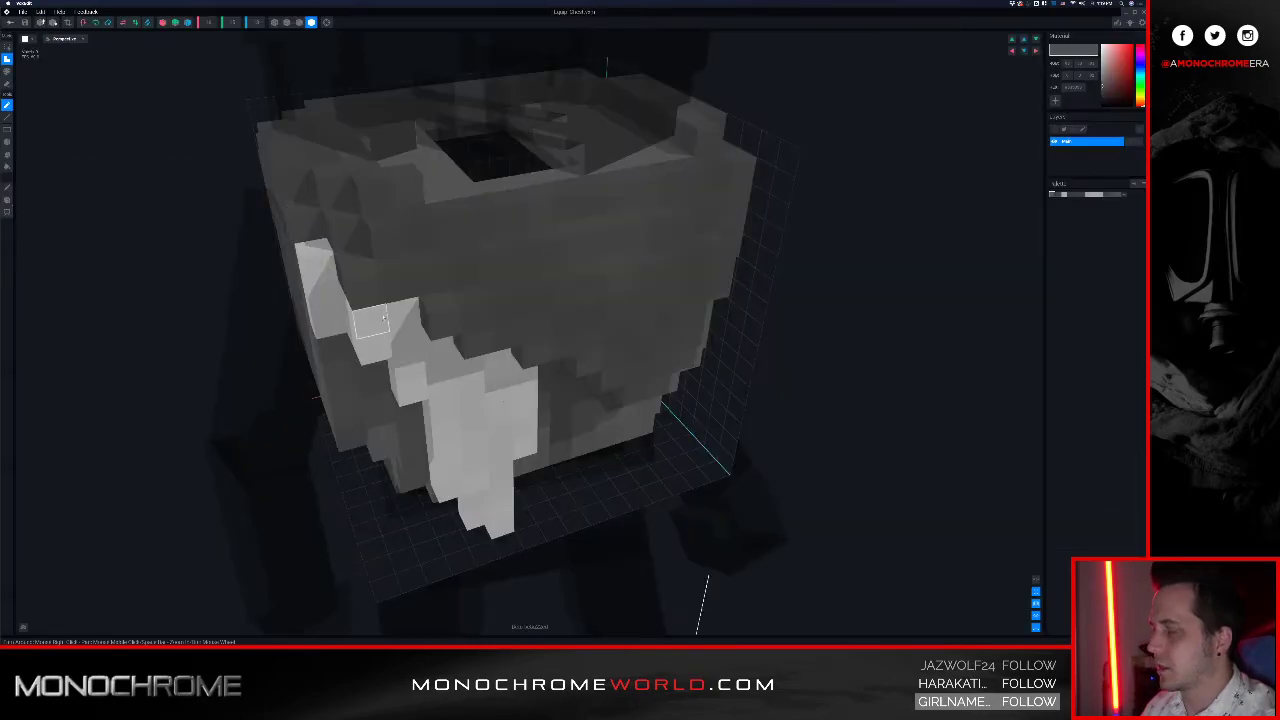
right_drag(385, 318, 281, 397)
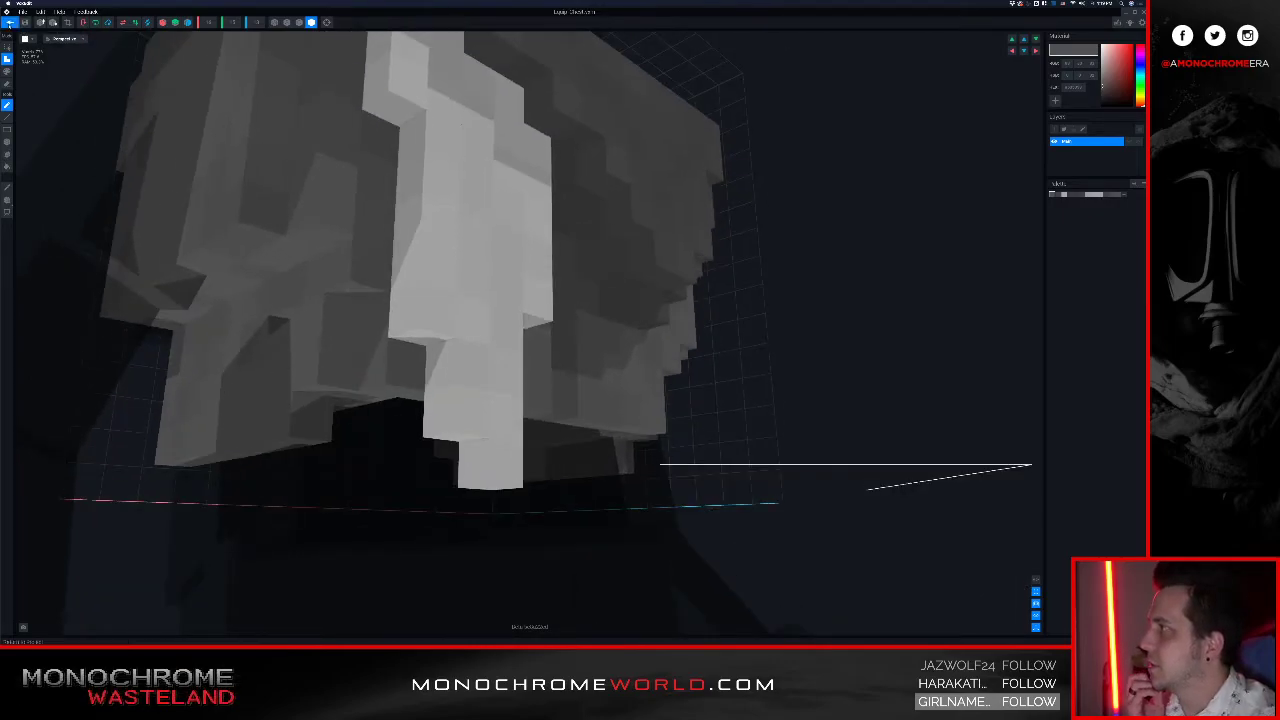
click(10, 23)
click(520, 191)
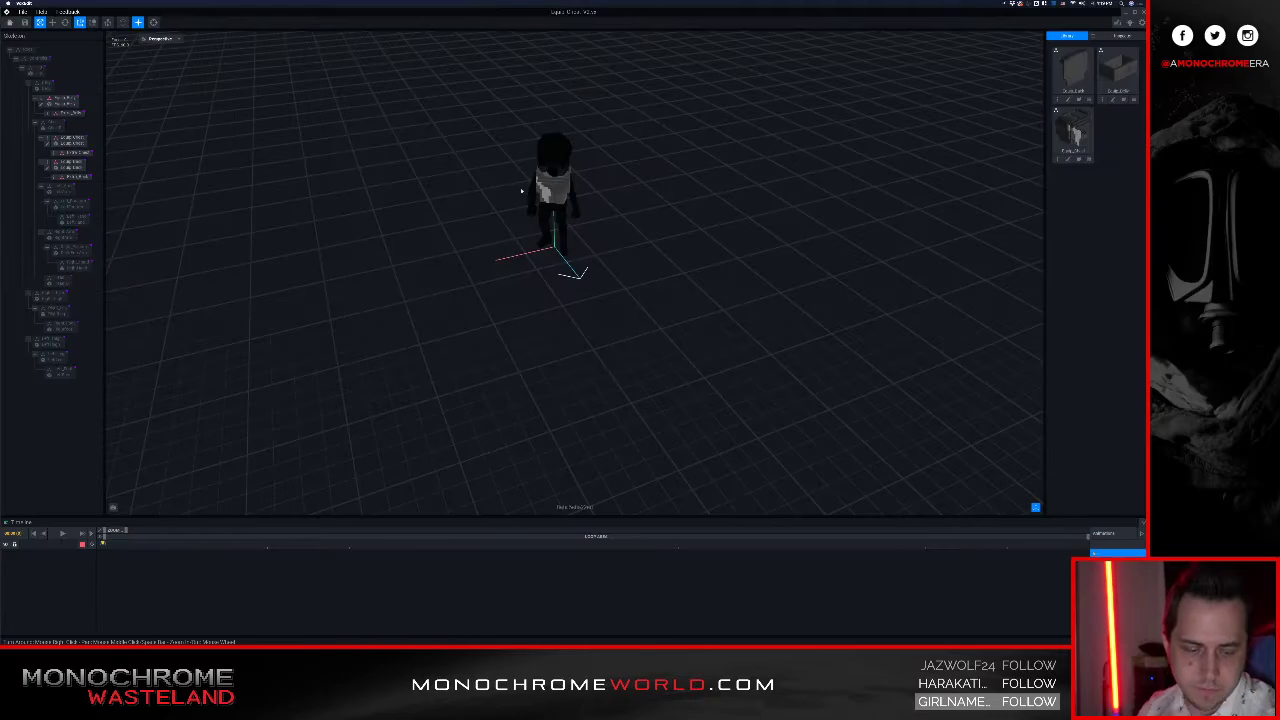
Step: Open the belly model from the character assembly for voxel editing and bring its lower side edge into view
scroll(540, 190, up, 5)
right_drag(553, 104, 536, 121)
scroll(523, 170, up, 5)
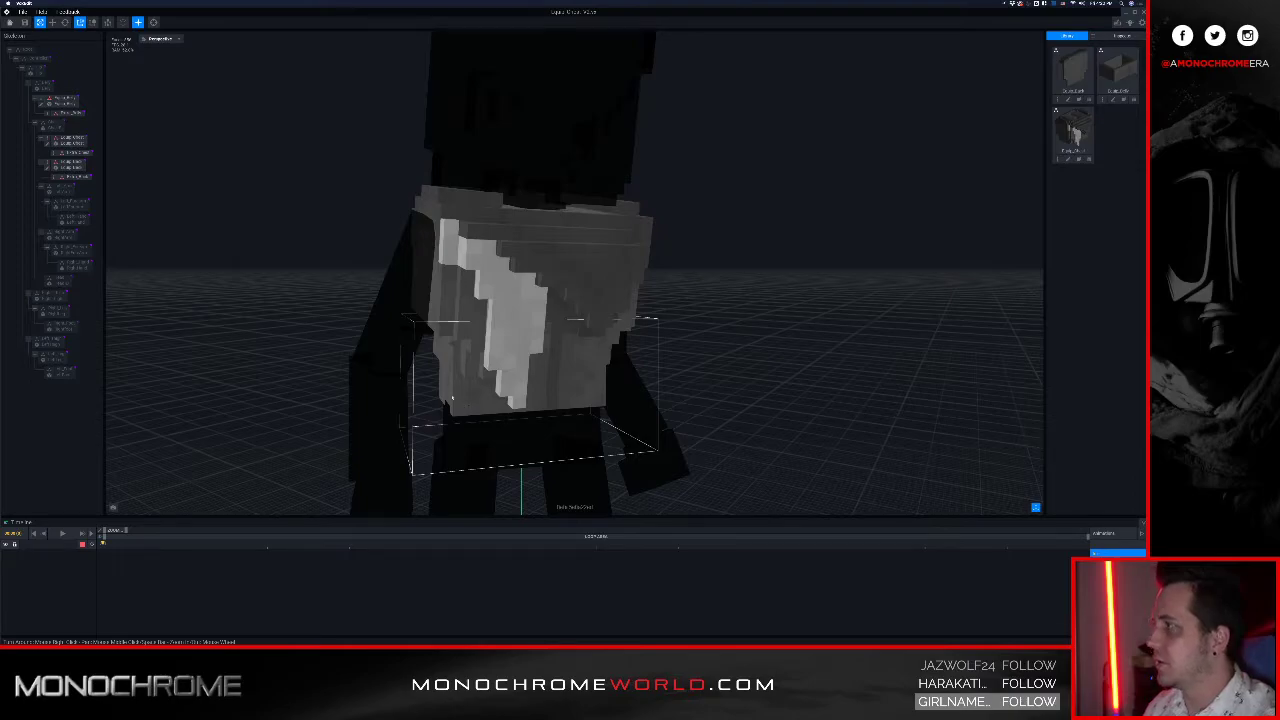
click(41, 105)
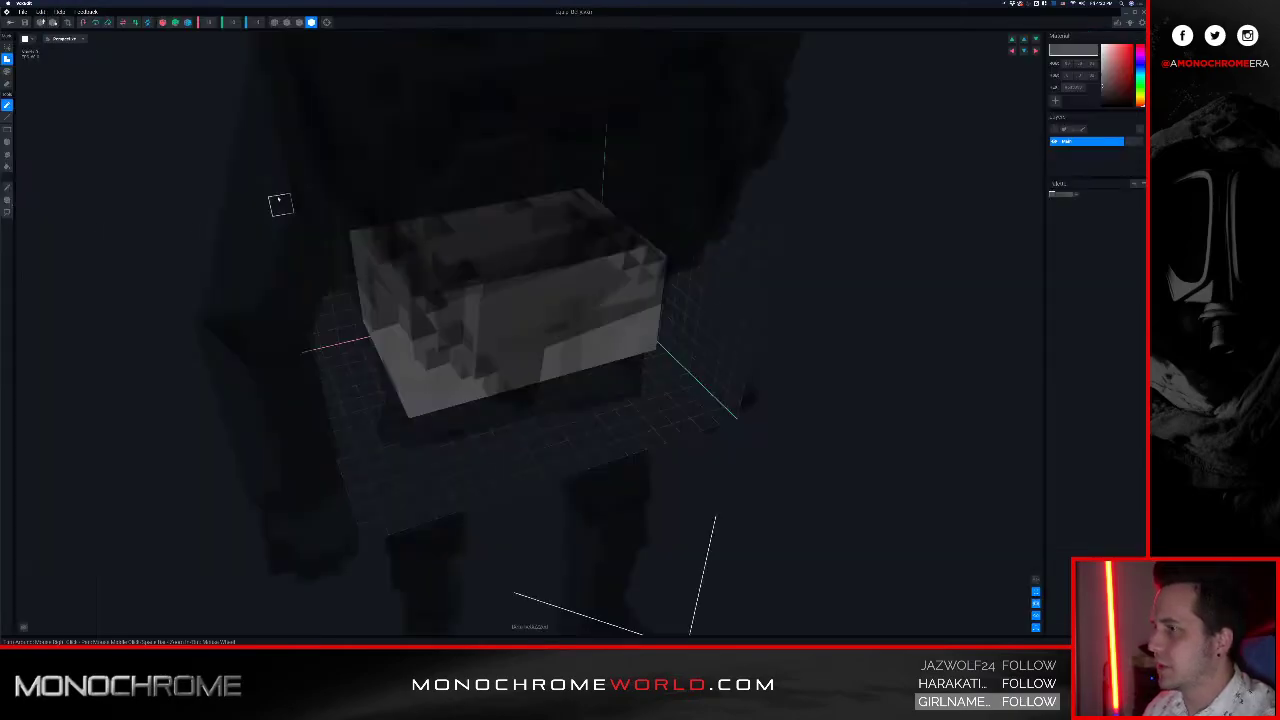
right_drag(405, 268, 509, 296)
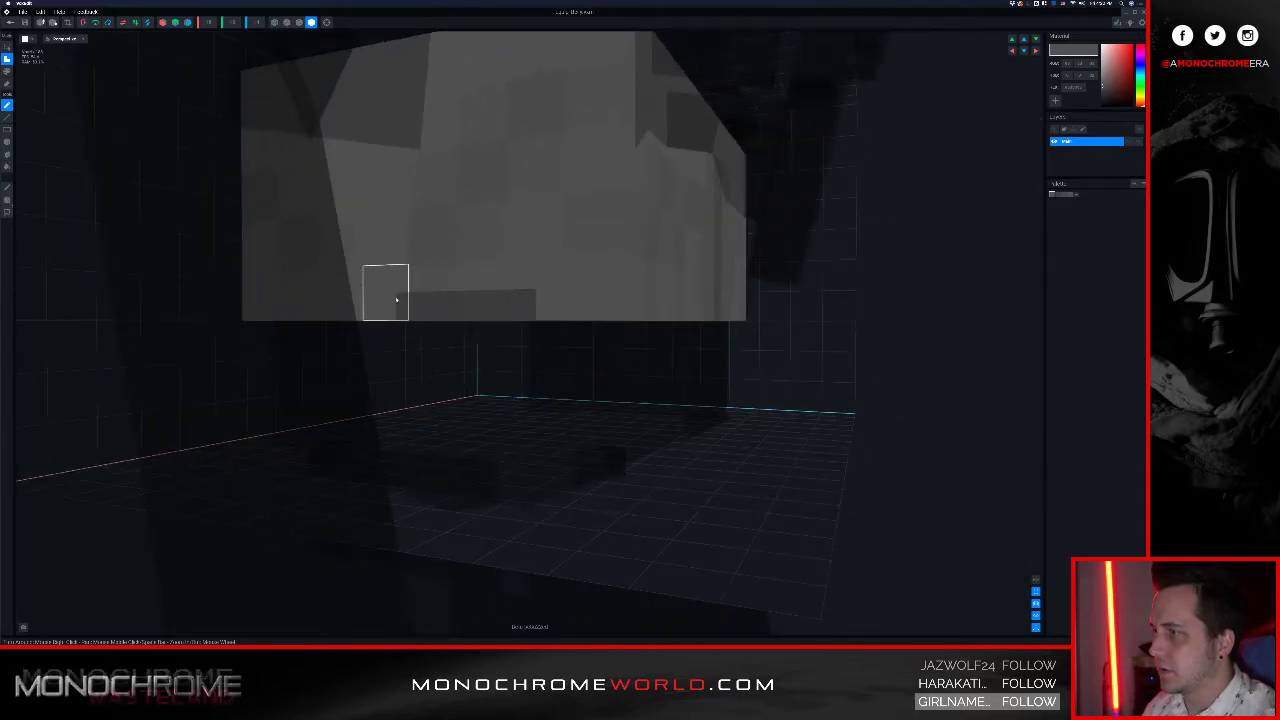
right_drag(395, 292, 404, 303)
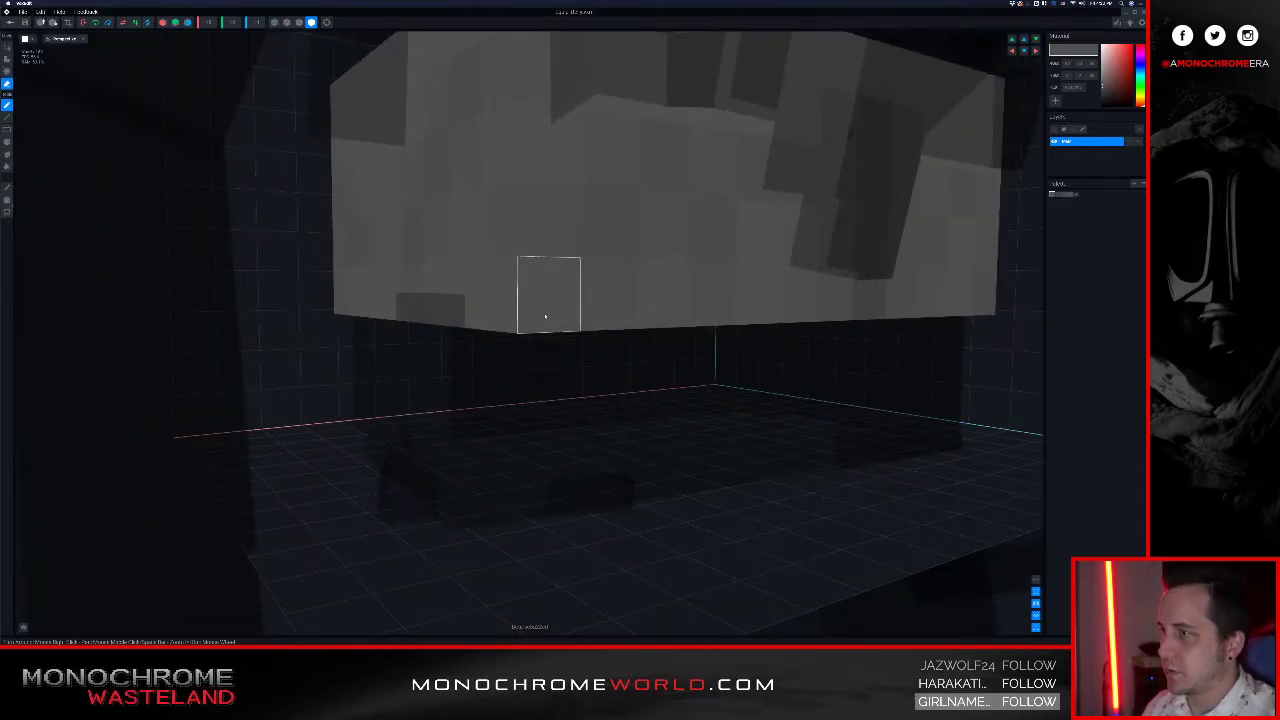
Step: Try to erase the bottom row of voxels along one side of the belly model
drag(538, 316, 465, 305)
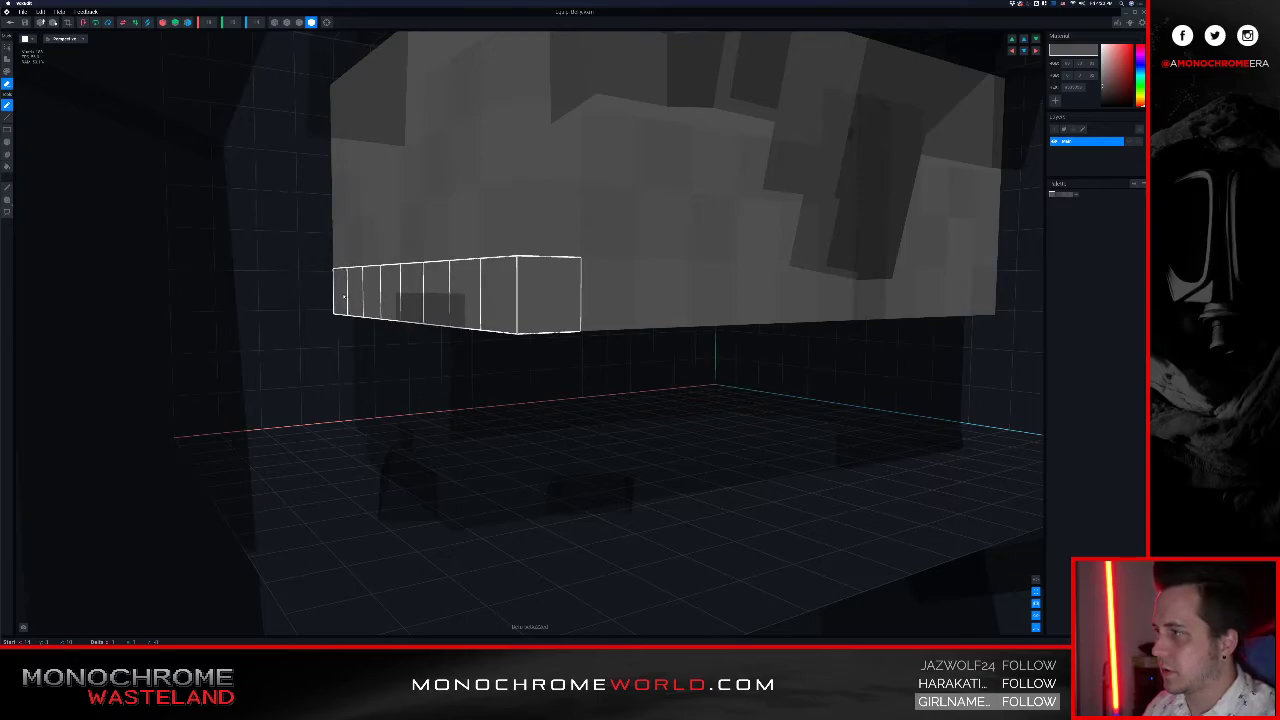
drag(344, 296, 343, 295)
mouse_move(535, 292)
right_down()
mouse_move(520, 274)
mouse_move(474, 305)
right_up()
scroll(525, 289, down, 3)
scroll(475, 307, up, 2)
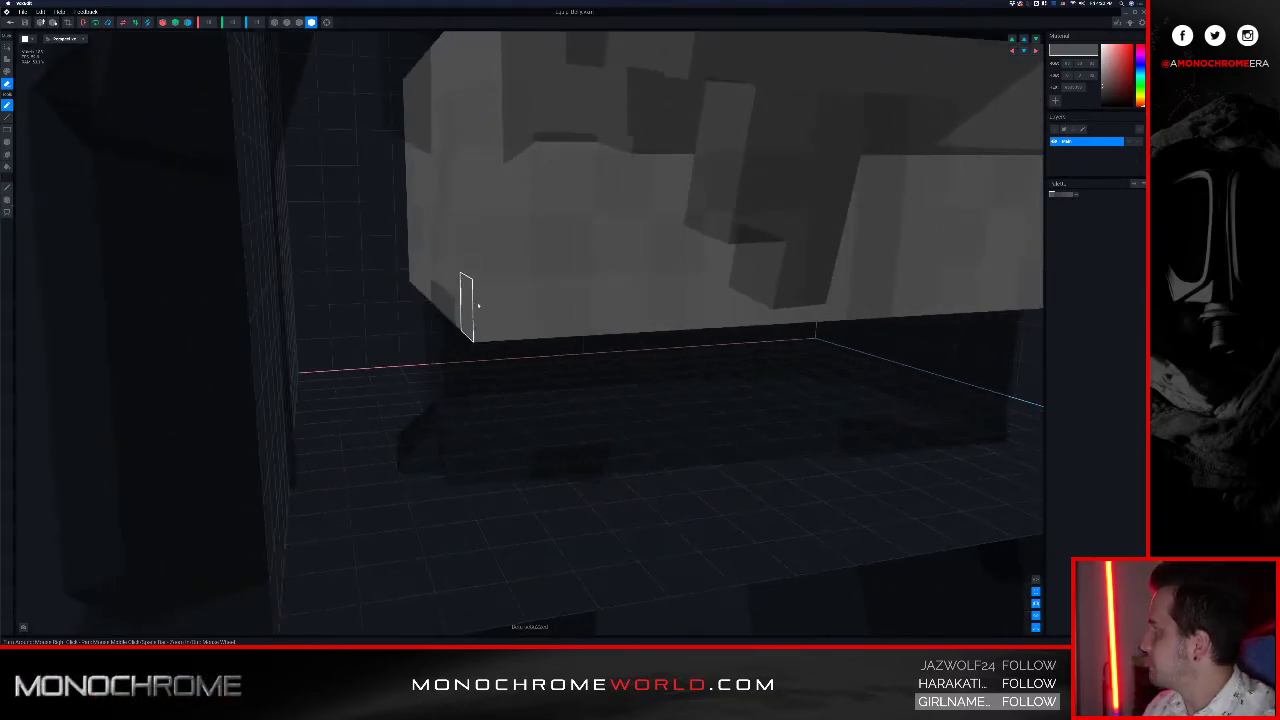
right_drag(563, 316, 432, 268)
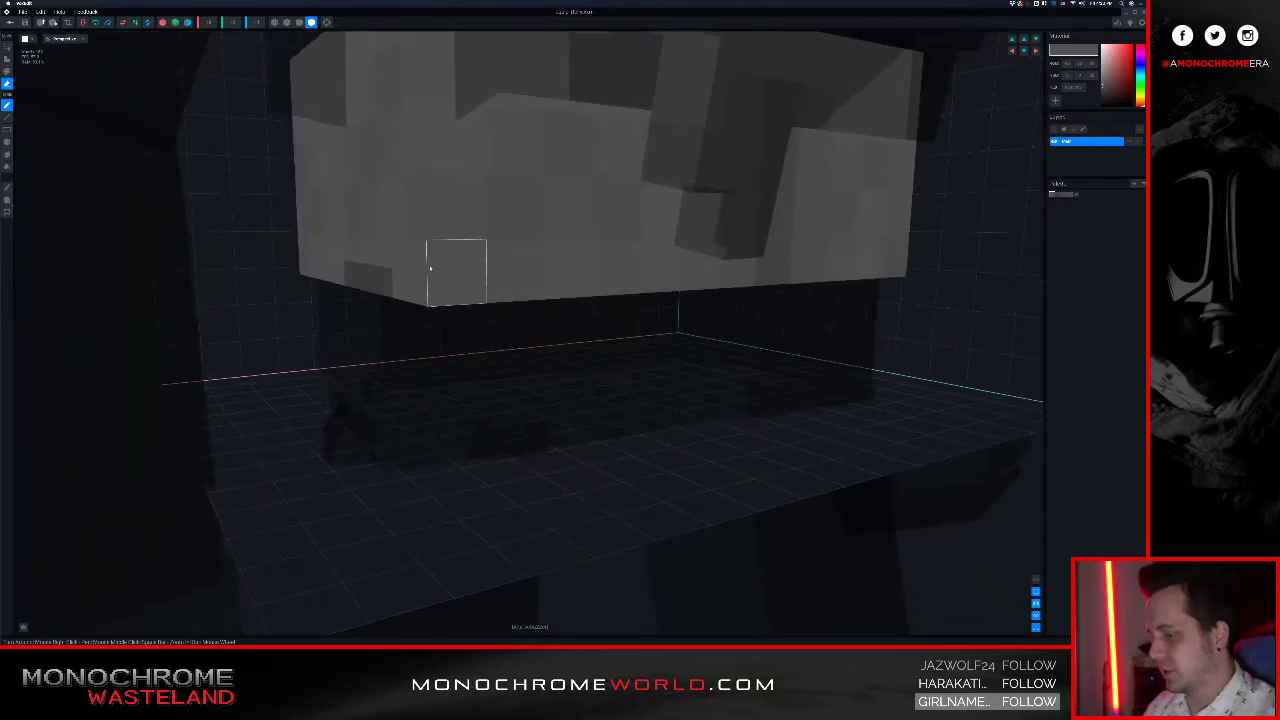
Step: Undo the last stroke and attach a protruding row of voxels along the bottom of the belly model's side
drag(305, 262, 417, 268)
scroll(417, 265, down, 2)
mouse_move(417, 263)
right_down()
mouse_move(447, 272)
mouse_move(437, 281)
mouse_move(436, 258)
mouse_move(417, 274)
mouse_move(400, 266)
mouse_move(408, 277)
right_up()
key(super+z)
drag(409, 278, 235, 244)
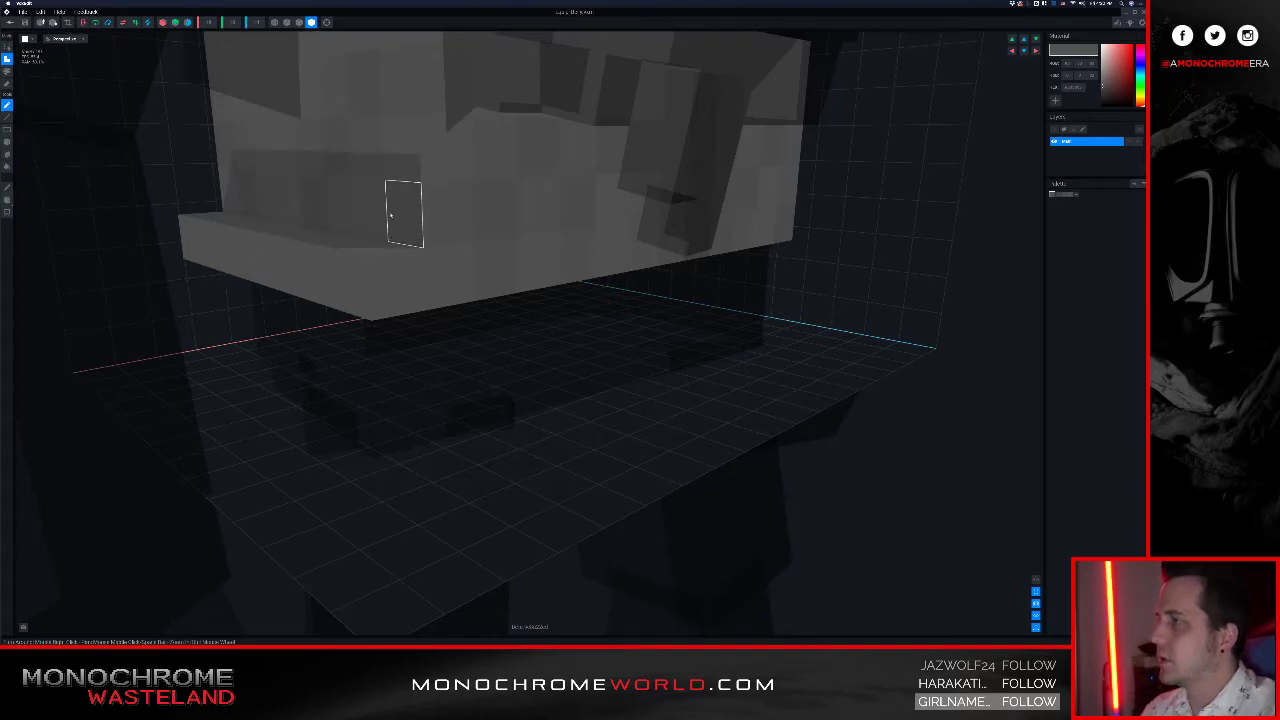
Step: Try to attach a voxel row along the belly model's opposite lower edge, and undo the last stroke
right_drag(398, 218, 502, 234)
right_drag(630, 236, 729, 247)
drag(825, 252, 1049, 255)
drag(914, 248, 876, 230)
key(super+z)
right_drag(819, 225, 903, 213)
scroll(860, 228, up, 2)
middle_drag(903, 213, 854, 236)
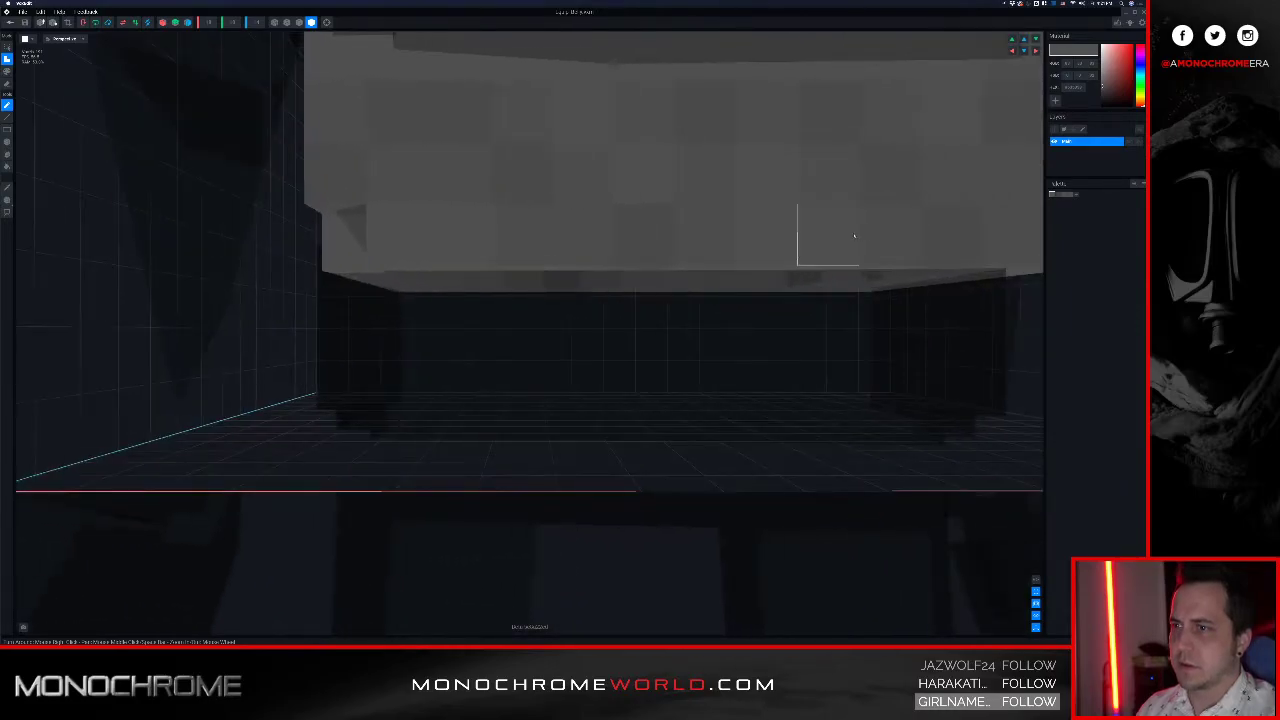
Step: Patch the voxels at both ends of the bottom row on the belly model's back
right_drag(873, 238, 693, 208)
key(e)
click(709, 245)
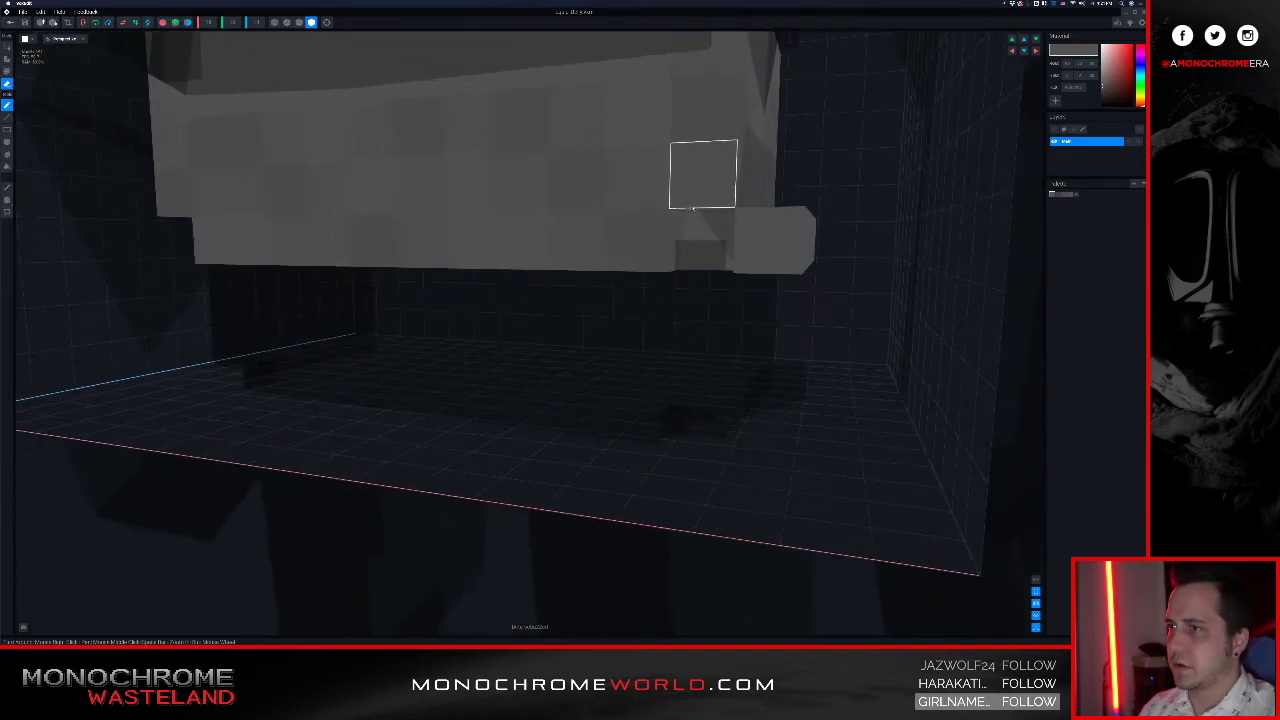
key(a)
click(699, 241)
right_drag(585, 223, 448, 205)
click(316, 172)
click(329, 217)
right_drag(366, 162, 381, 167)
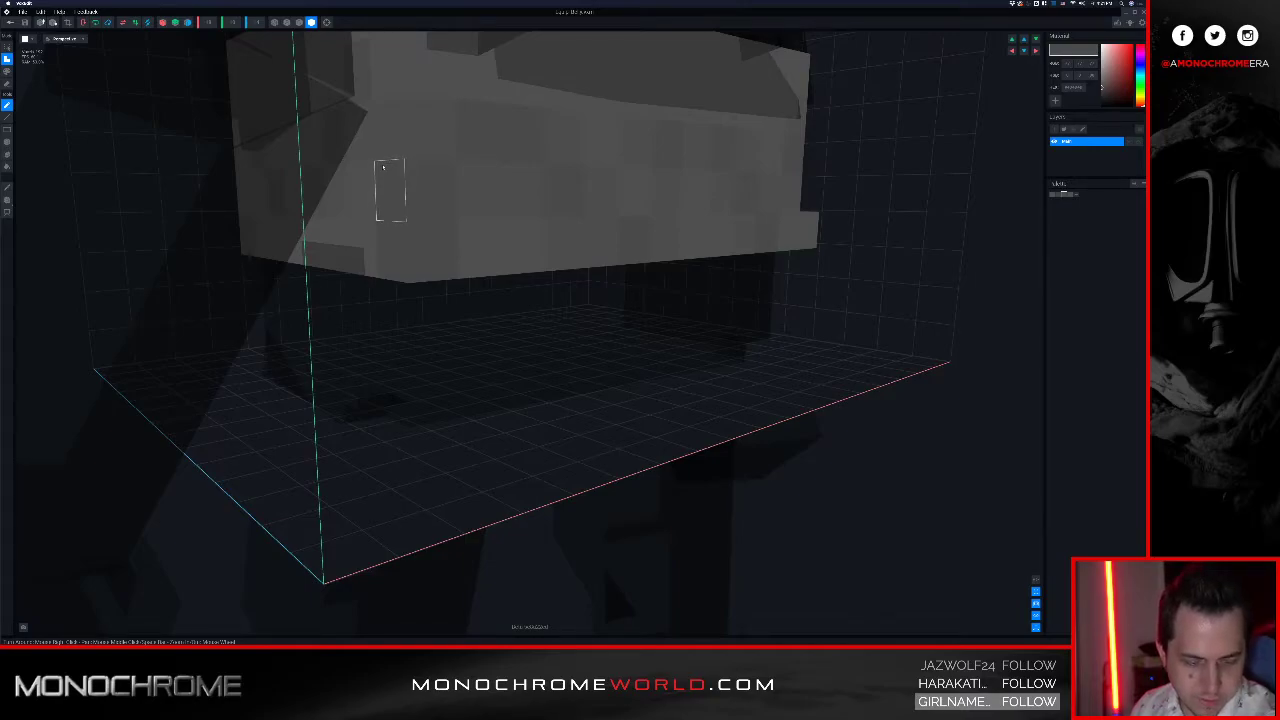
Step: Attach a matching protruding row of voxels along the bottom of the belly model's other side
right_drag(340, 185, 374, 251)
right_drag(531, 321, 512, 357)
mouse_move(416, 333)
mouse_down()
mouse_move(520, 312)
mouse_move(536, 331)
mouse_up()
mouse_move(548, 268)
right_down()
mouse_move(549, 312)
mouse_move(552, 258)
right_up()
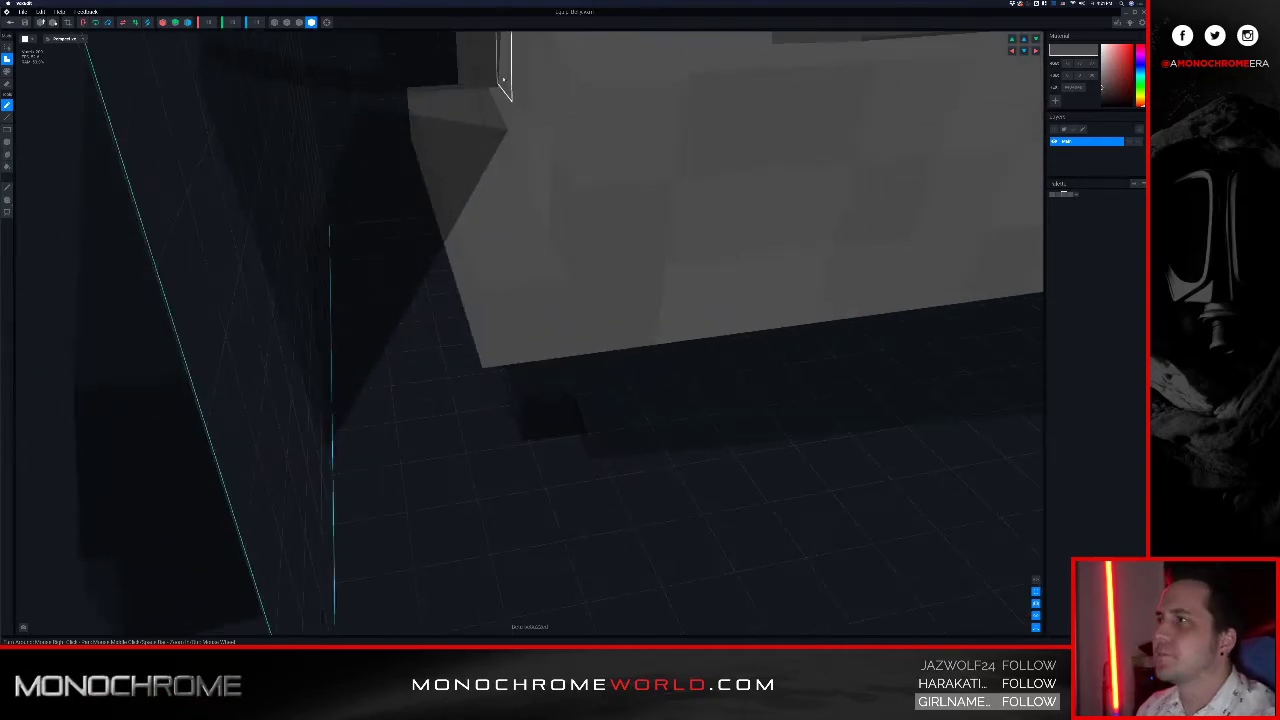
mouse_move(600, 200)
right_down()
mouse_move(609, 171)
mouse_move(603, 243)
mouse_move(577, 206)
mouse_move(614, 212)
right_up()
right_drag(640, 193, 410, 152)
scroll(629, 196, down, 3)
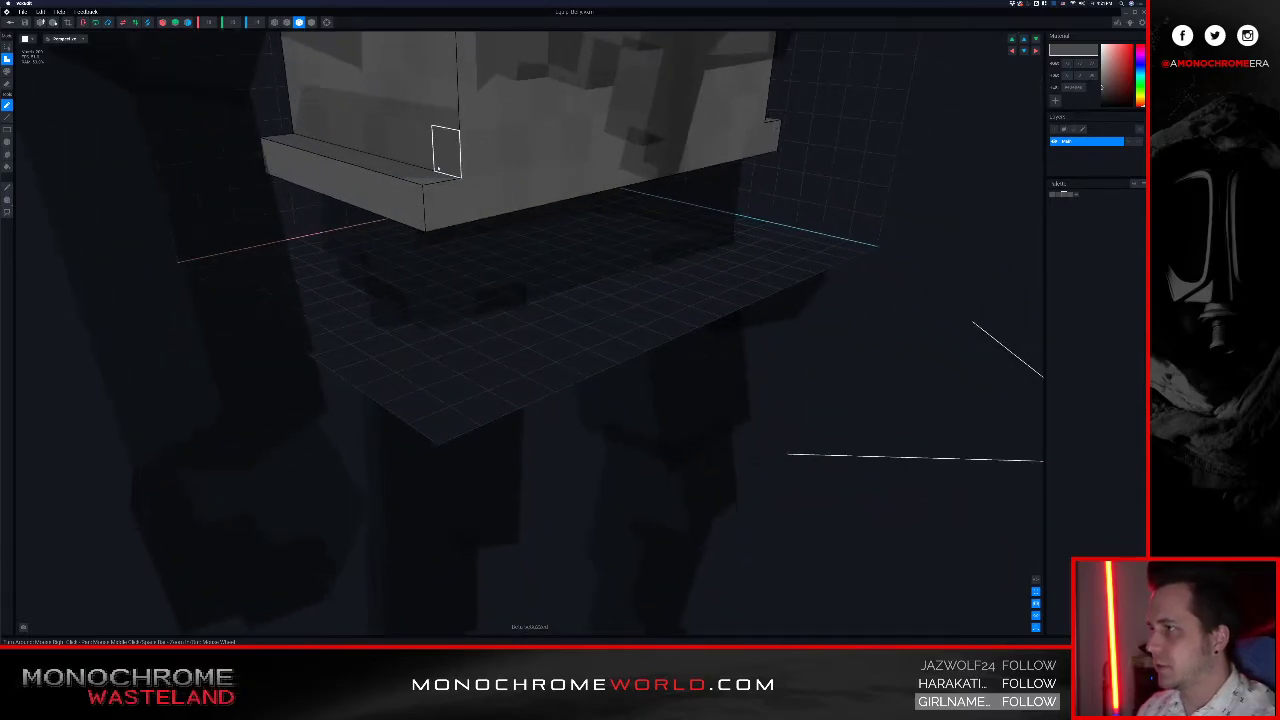
Step: Build a second row of voxels above one side's protruding strip, sampling greys from neighbouring voxels
right_drag(440, 165, 372, 148)
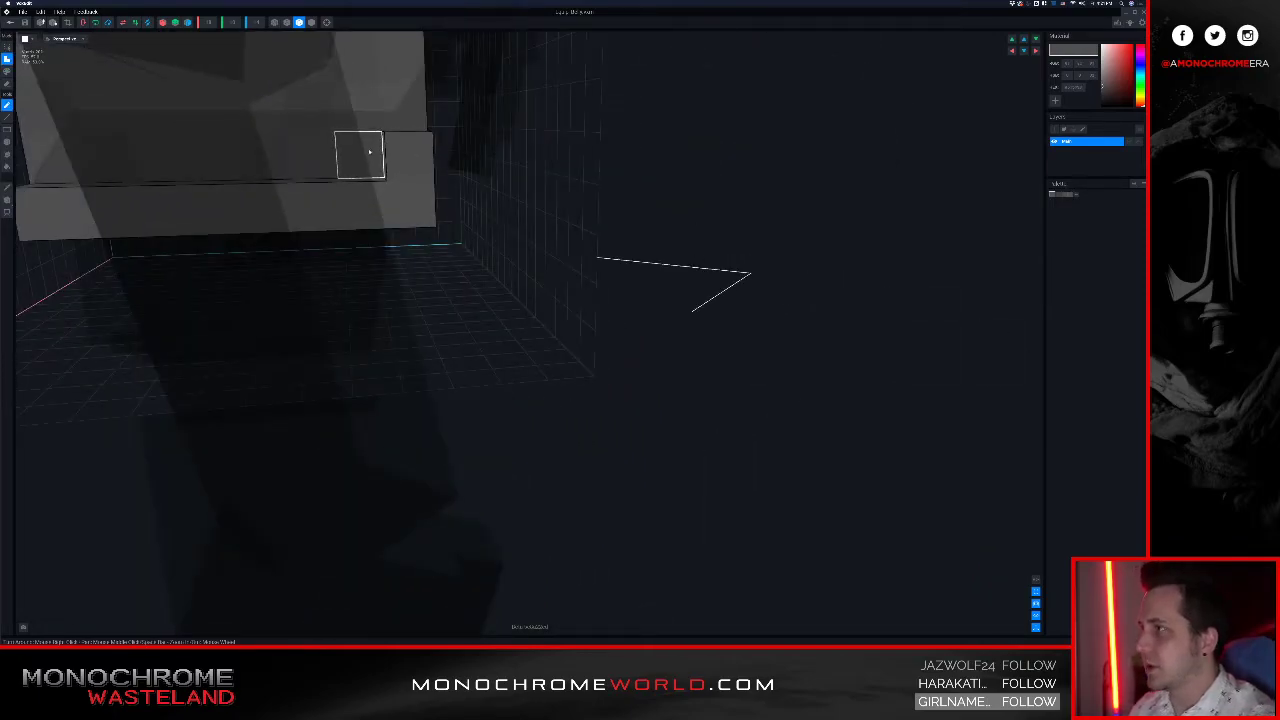
key(i)
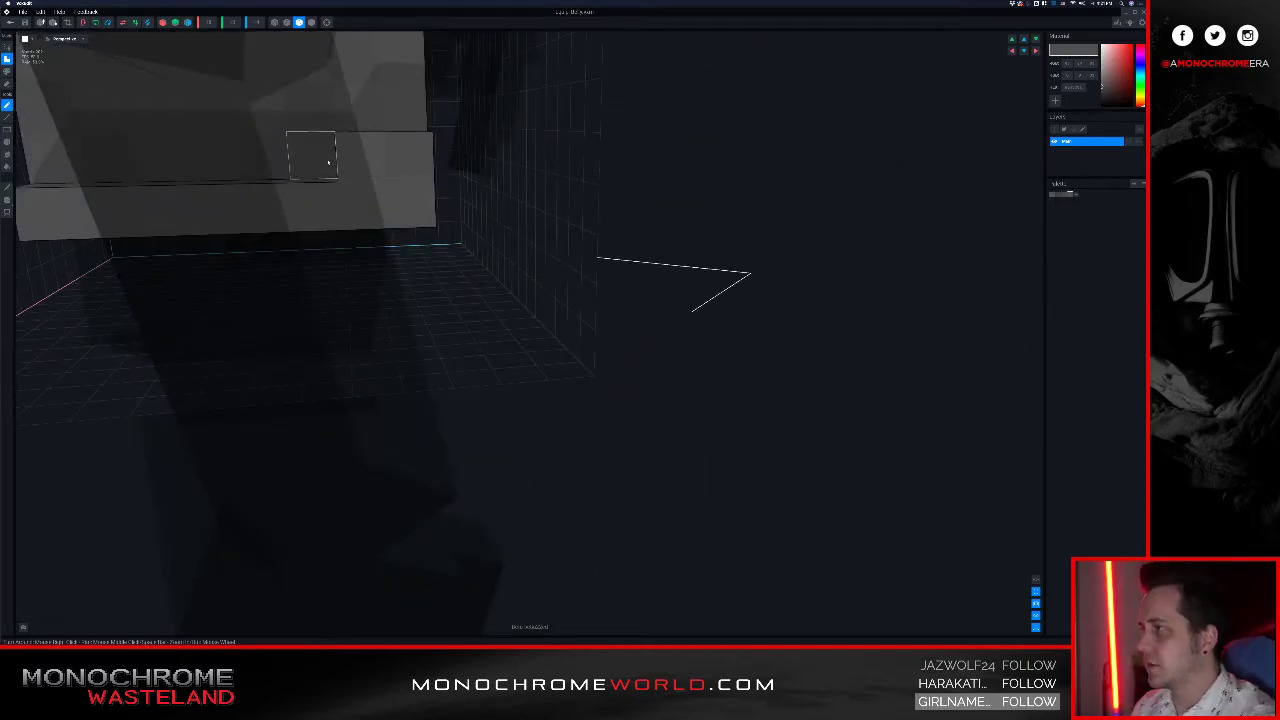
right_drag(328, 162, 347, 166)
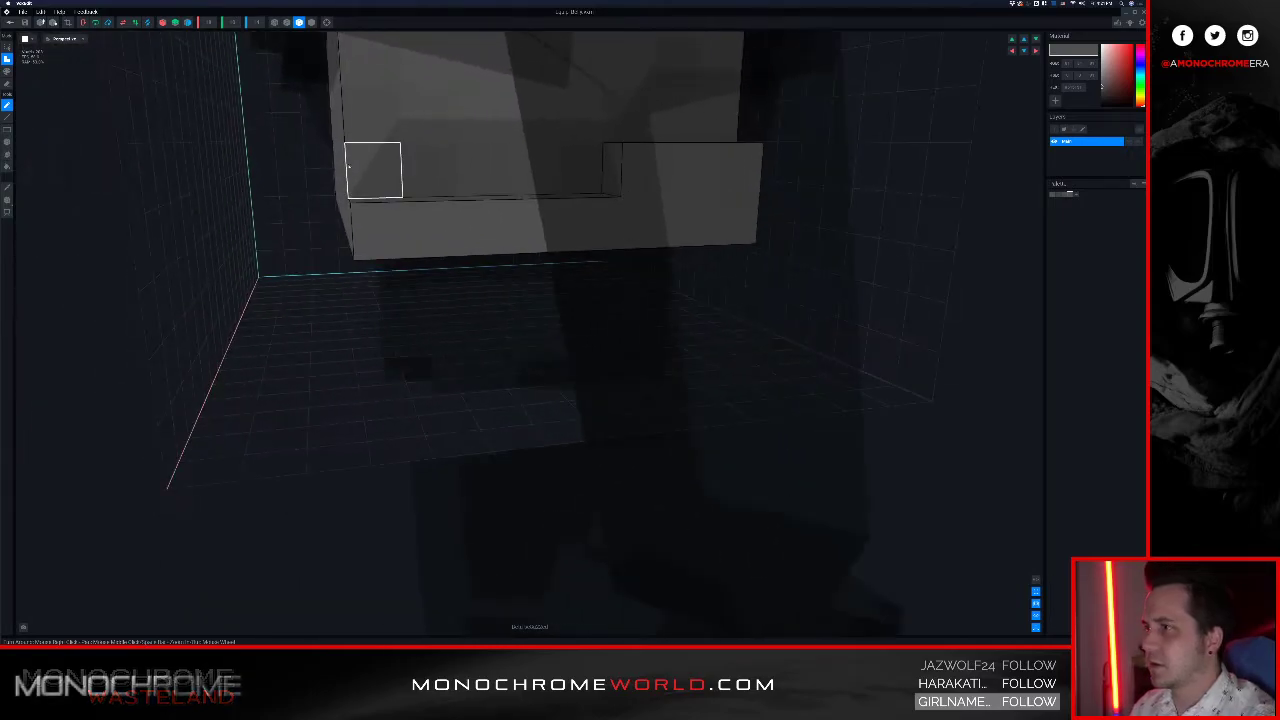
scroll(347, 166, up, 3)
key(i)
click(628, 187)
click(644, 189)
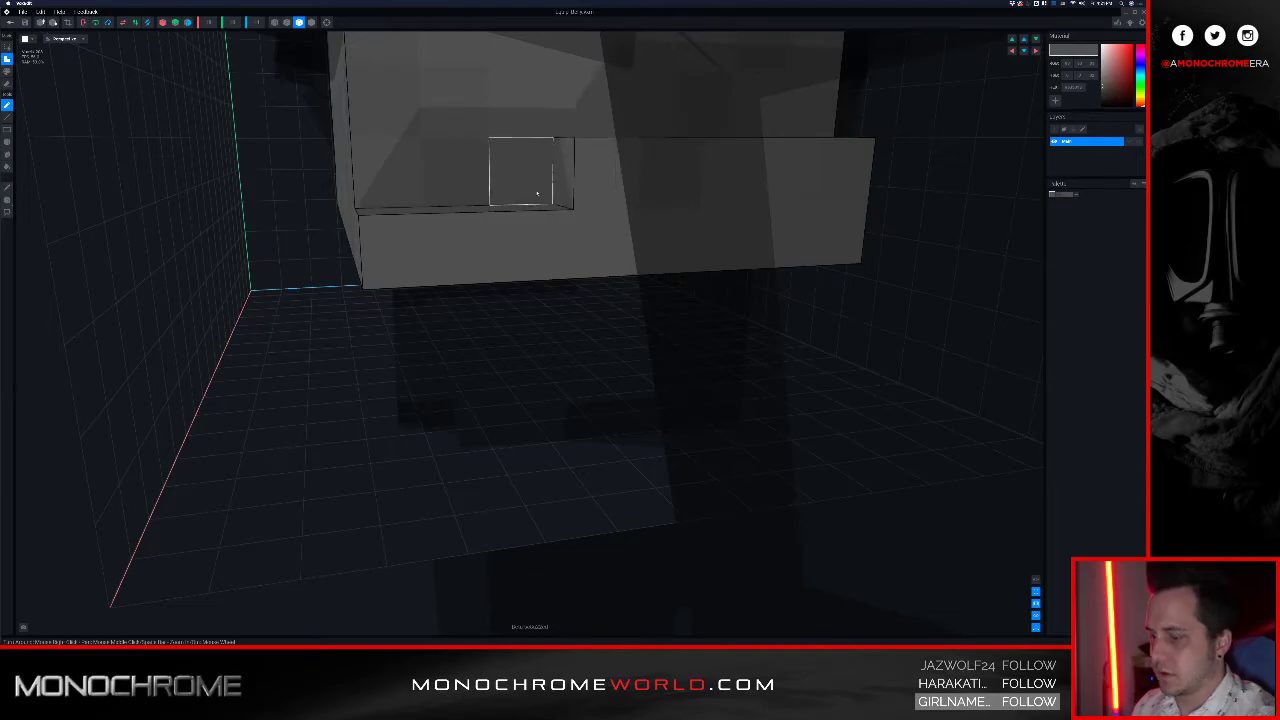
click(536, 193)
click(541, 195)
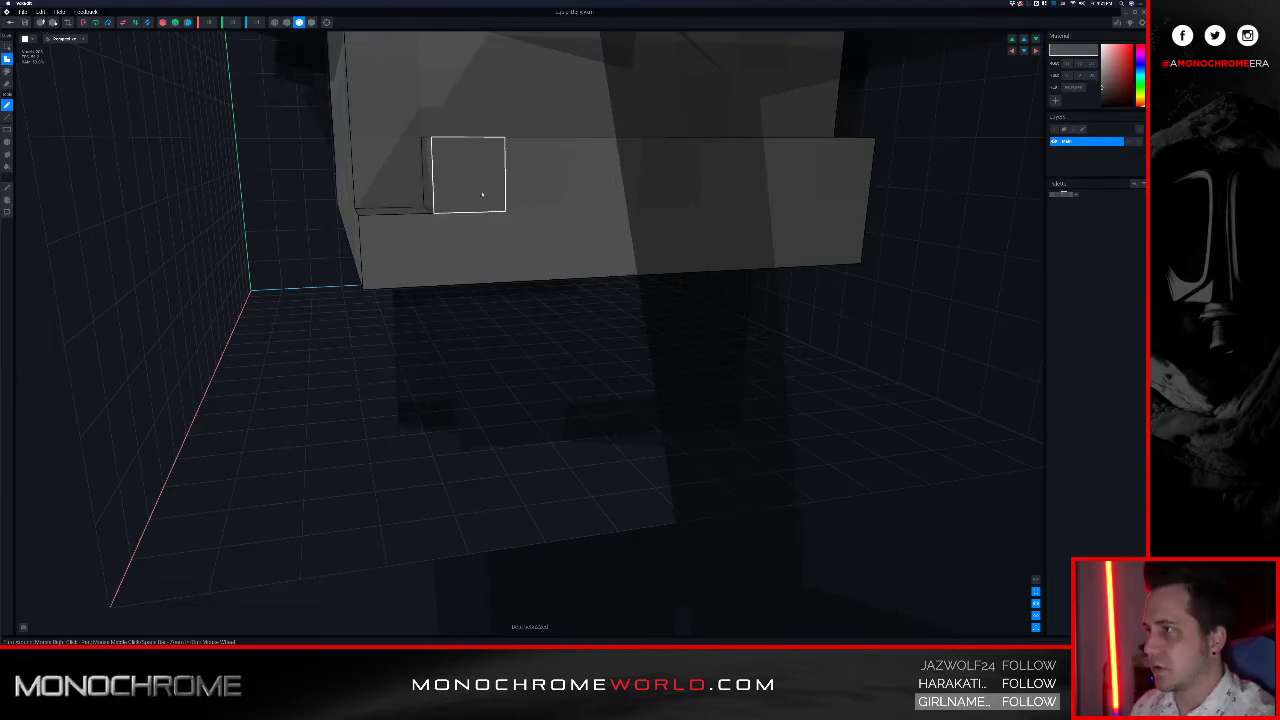
click(408, 194)
click(411, 194)
Step: Start a second row of voxels above the opposite side's protruding strip, placing them one by one from the corner
right_drag(486, 186, 577, 190)
scroll(494, 189, down, 4)
scroll(580, 190, down, 4)
right_drag(659, 187, 679, 198)
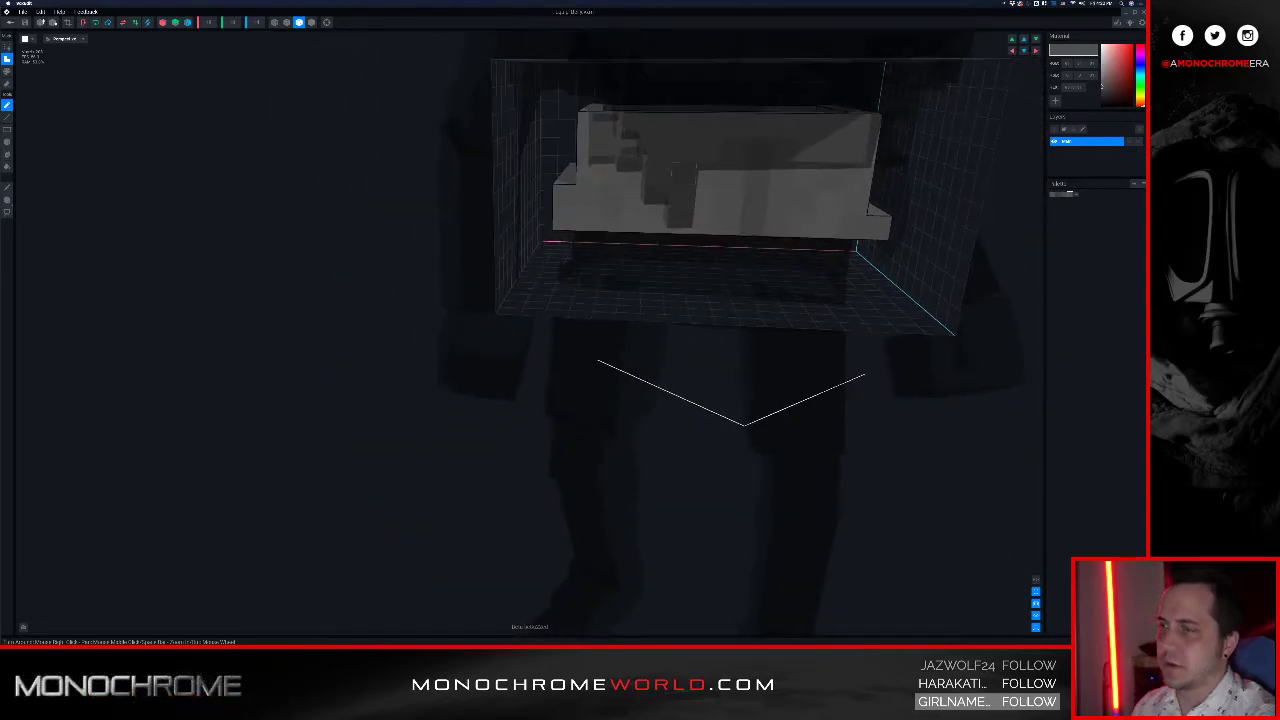
middle_drag(679, 198, 578, 190)
right_drag(578, 190, 676, 176)
scroll(700, 170, up, 5)
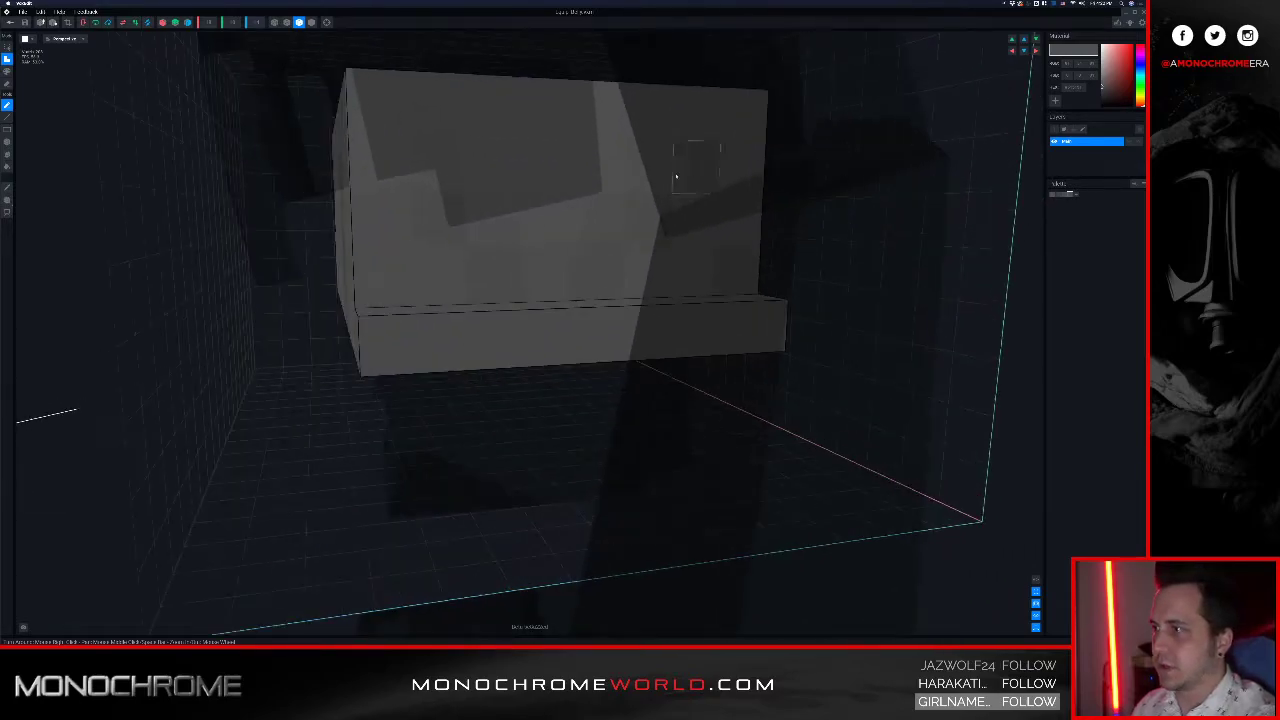
click(408, 298)
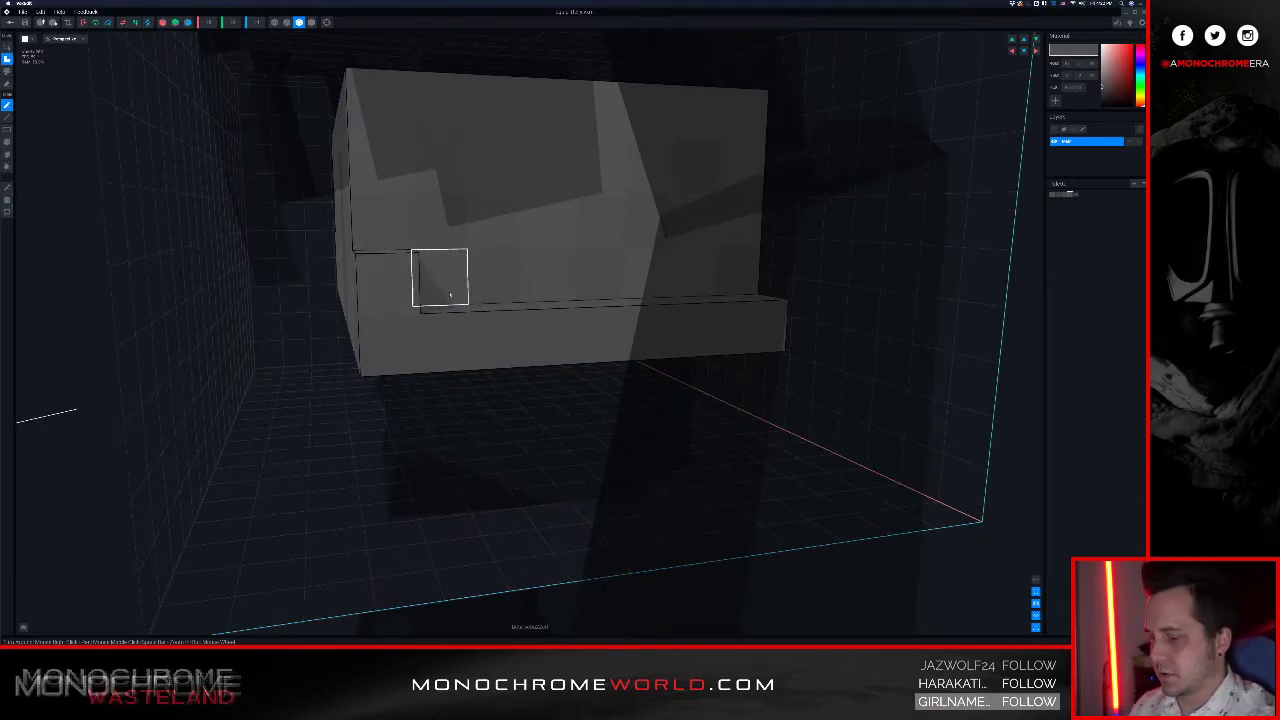
click(450, 296)
click(495, 294)
click(545, 288)
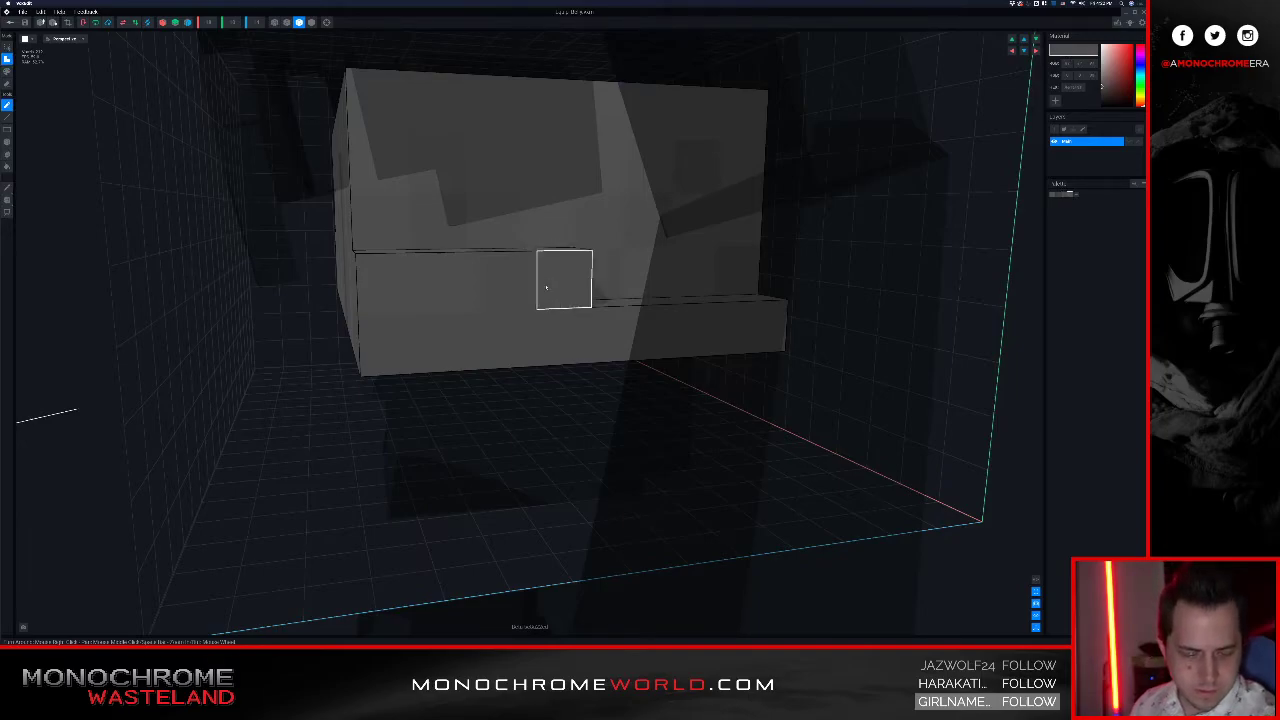
click(577, 289)
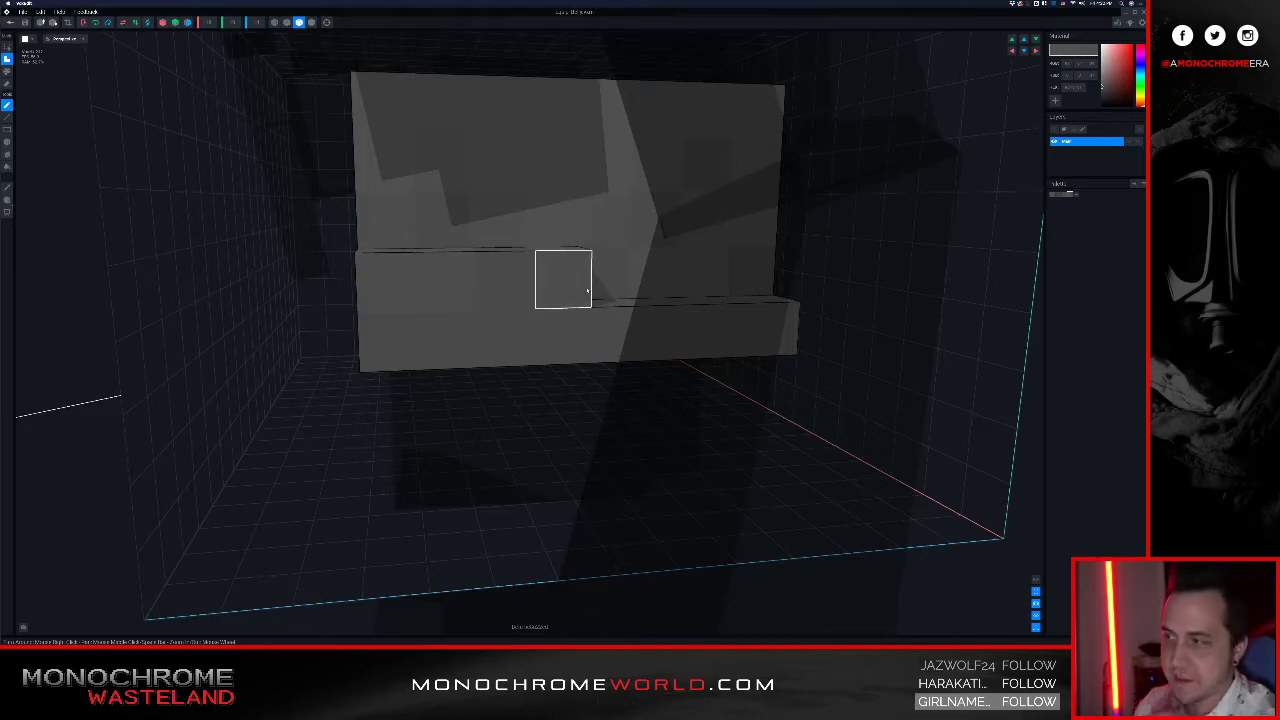
Step: Complete the second voxel row on this side with sampled greys so both side strips are two voxels high
right_drag(617, 299, 610, 300)
key(i)
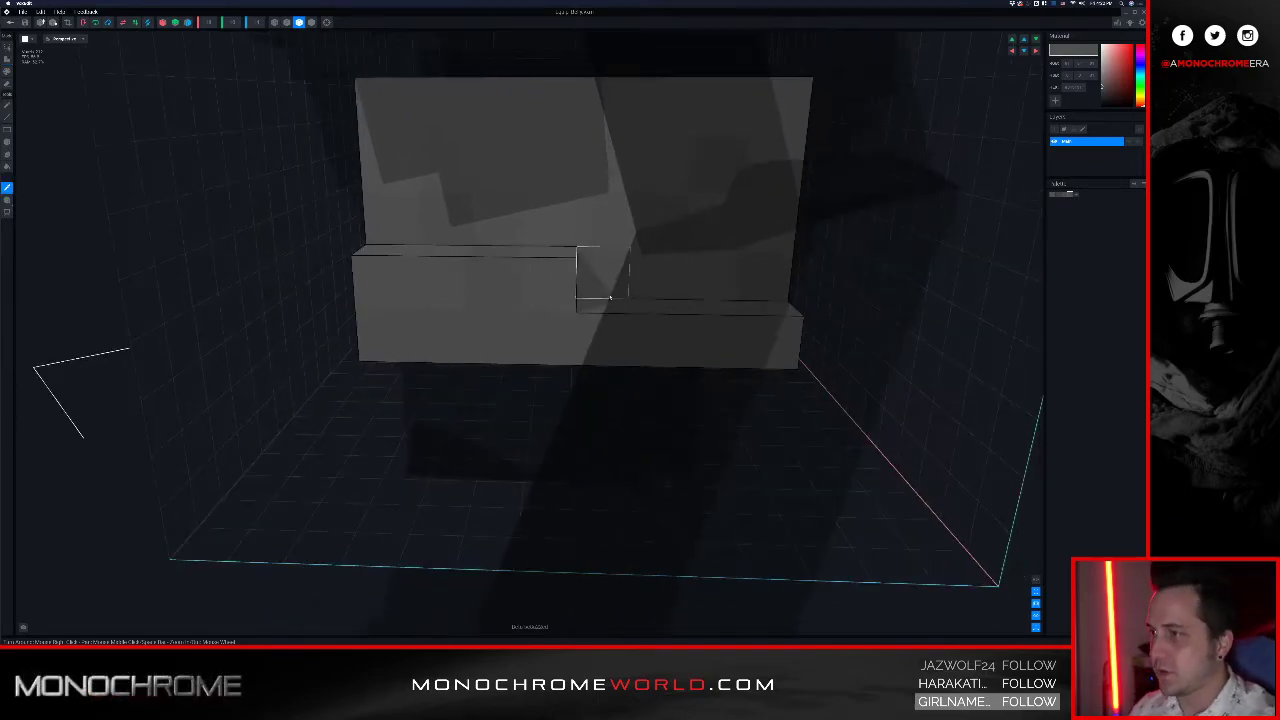
click(614, 298)
click(648, 290)
middle_drag(655, 294, 643, 295)
key(i)
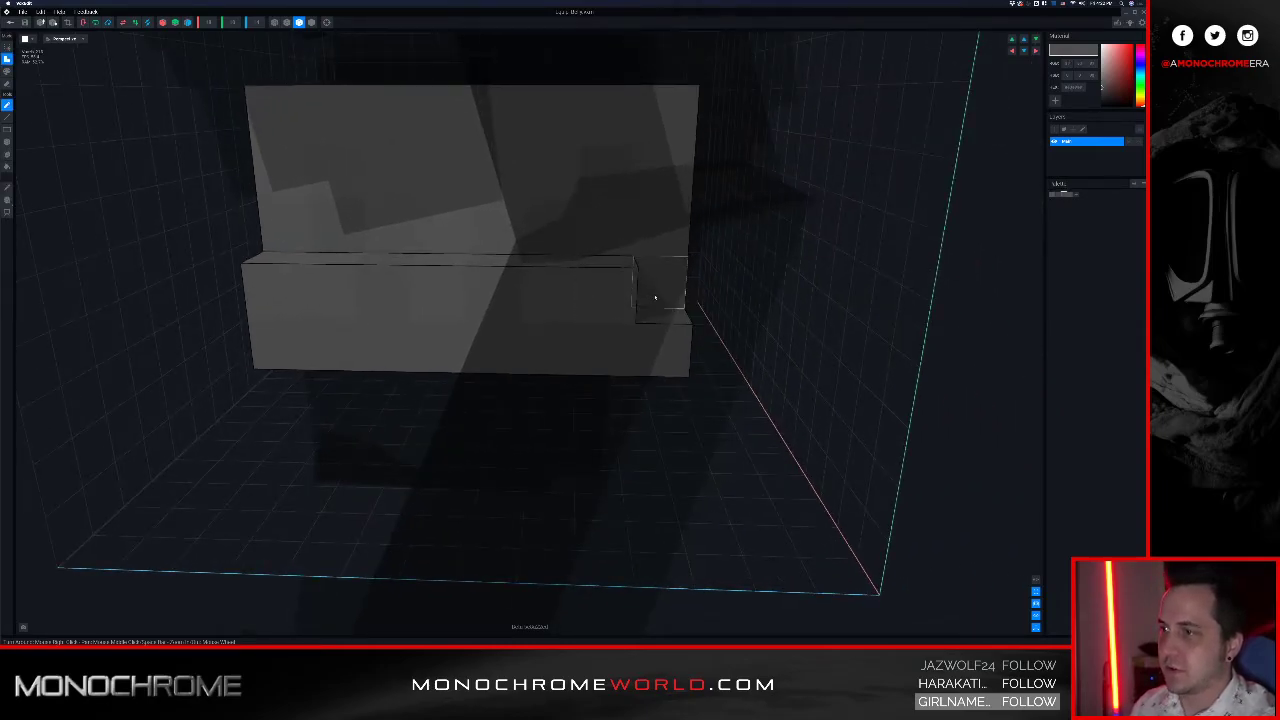
mouse_move(654, 297)
right_down()
mouse_move(610, 293)
mouse_move(680, 297)
mouse_move(674, 306)
mouse_move(672, 281)
right_up()
scroll(644, 295, down, 3)
scroll(610, 293, up, 3)
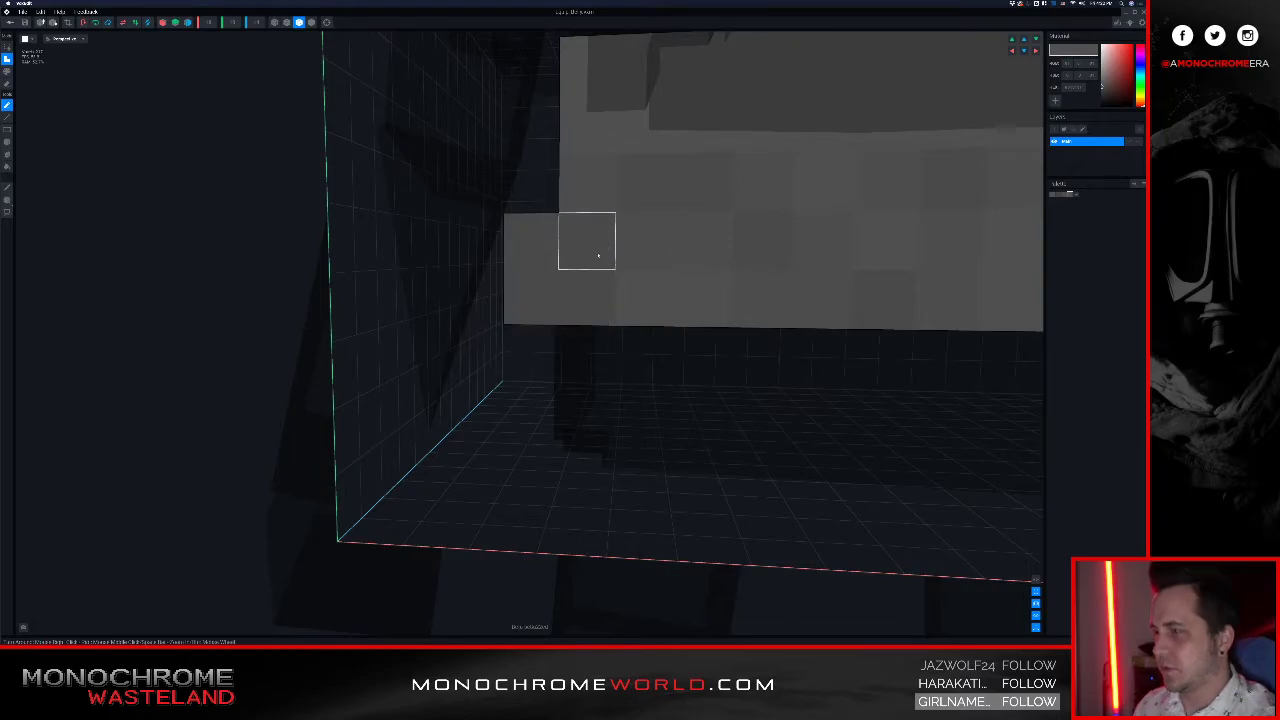
right_drag(606, 214, 638, 222)
scroll(638, 222, down, 5)
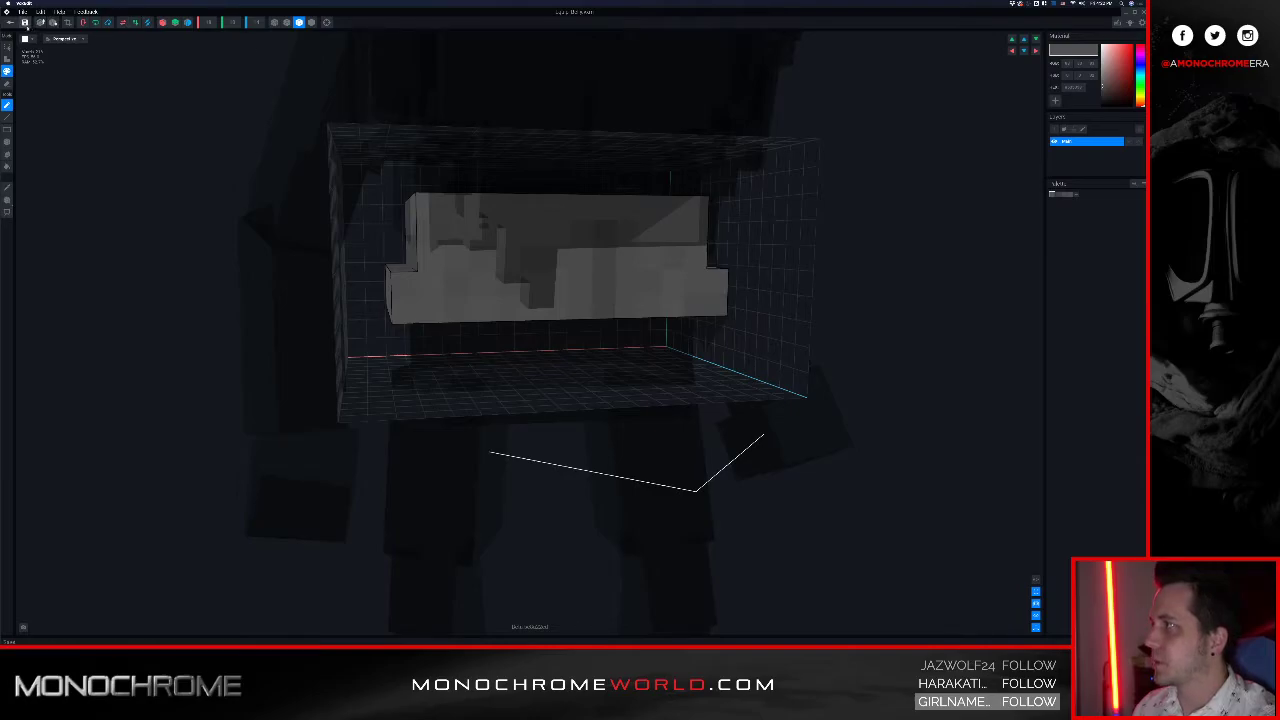
Step: Save the belly model, return to the character assembly and check the widened sides against the body
click(9, 22)
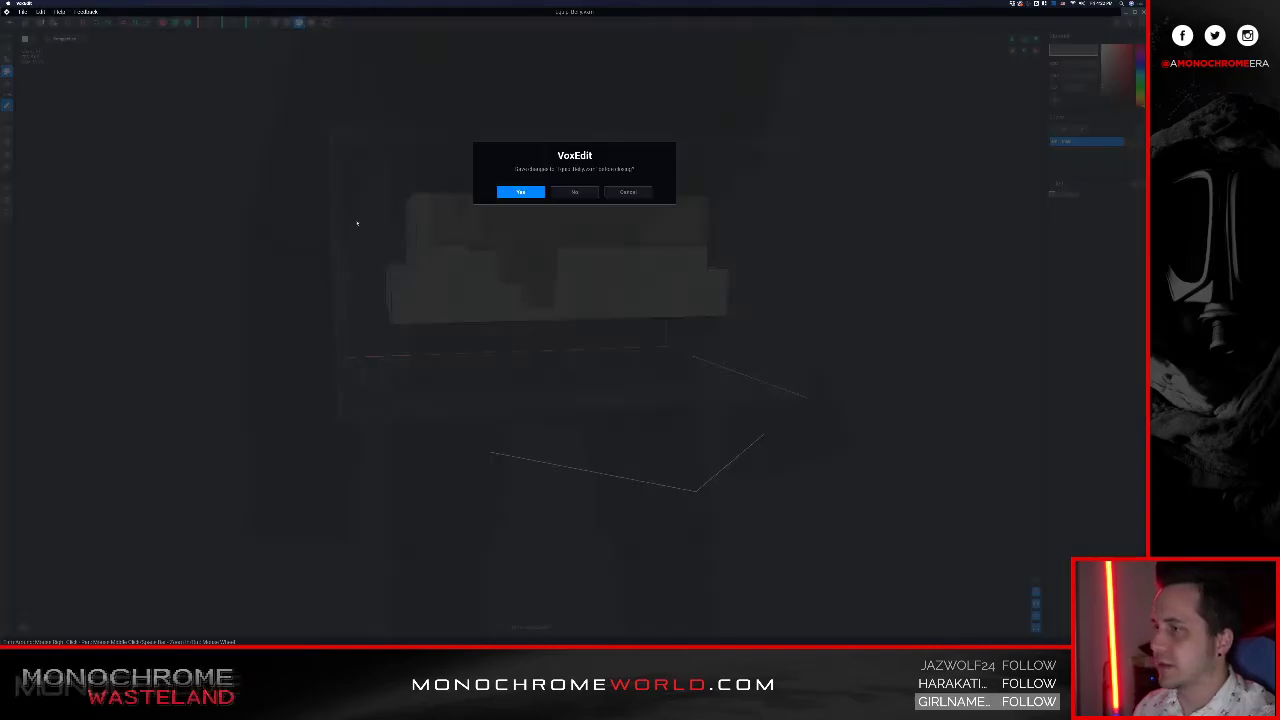
click(521, 192)
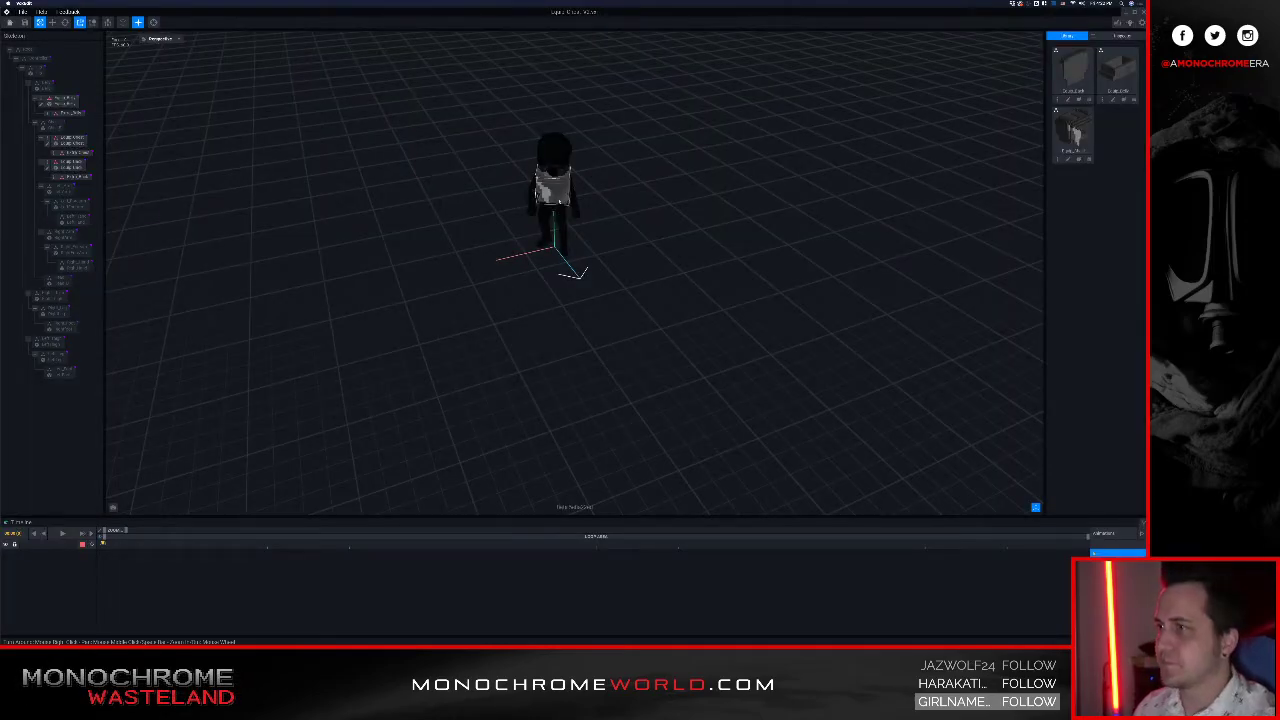
scroll(560, 202, up, 6)
right_drag(561, 190, 560, 90)
middle_drag(560, 75, 568, 150)
right_drag(568, 150, 610, 220)
scroll(569, 144, up, 4)
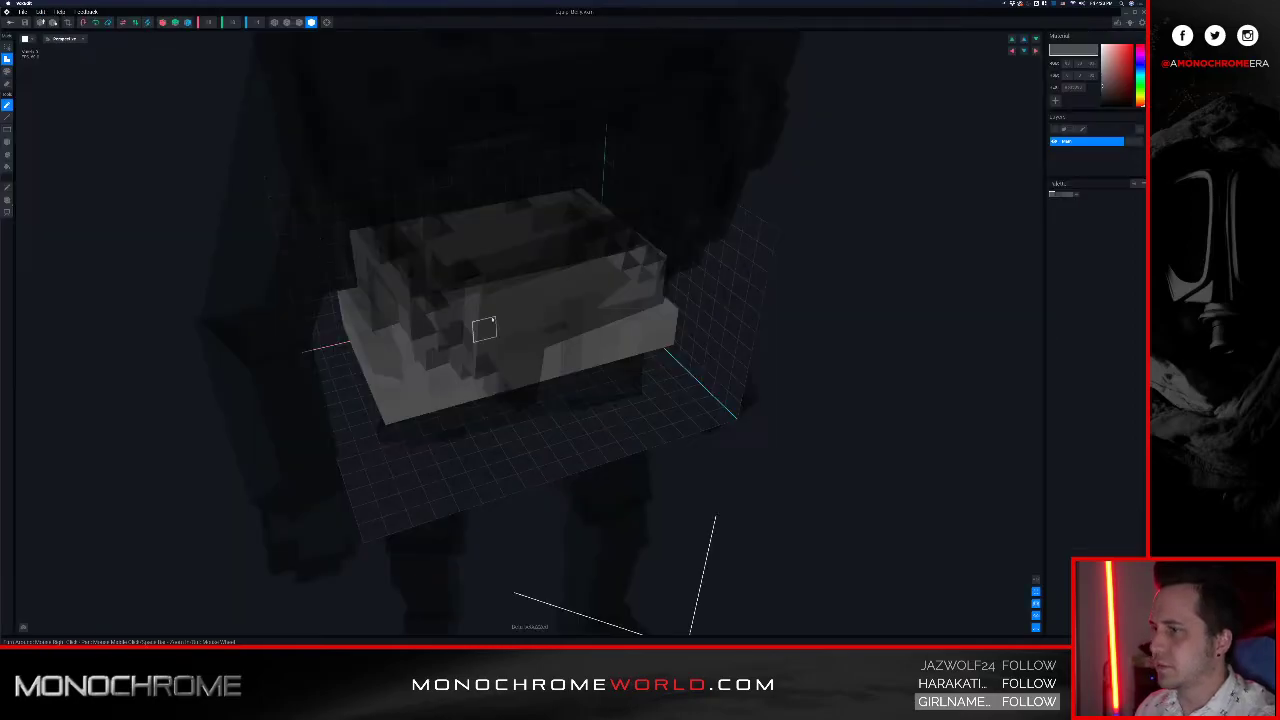
Step: Erase the corner voxels at the ends of the belly model's side strips and save it back to the character assembly
right_drag(390, 396, 665, 388)
drag(630, 420, 634, 443)
mouse_move(851, 390)
right_down()
mouse_move(871, 391)
mouse_move(852, 389)
right_up()
drag(829, 351, 825, 368)
right_drag(822, 355, 862, 322)
drag(785, 330, 782, 350)
right_drag(762, 311, 800, 286)
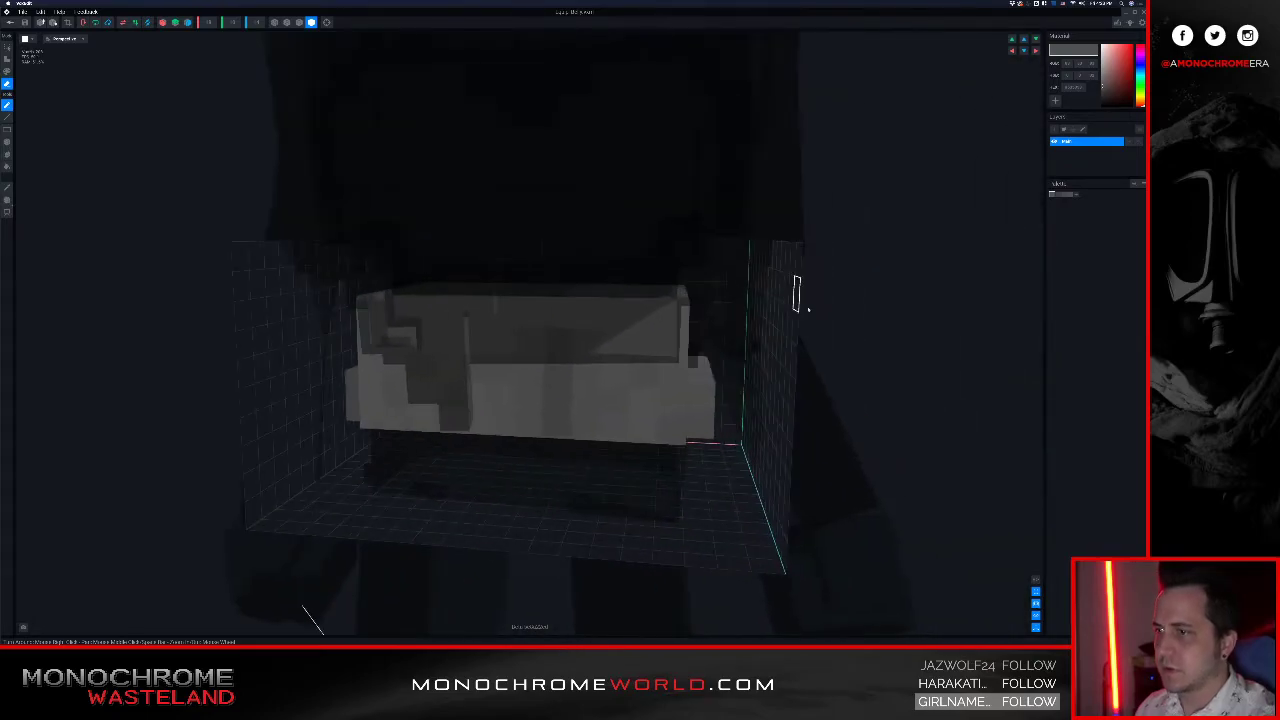
click(11, 22)
click(520, 192)
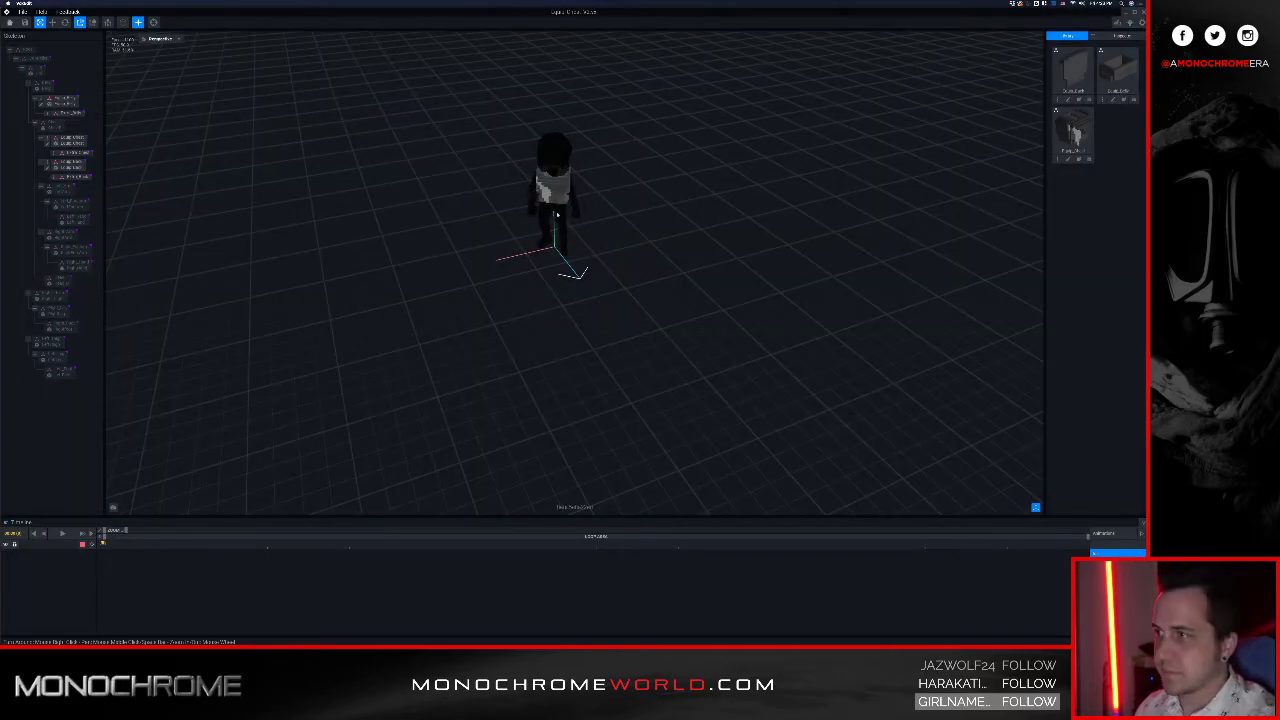
Step: Check the widened garment sides on the avatar's torso, save the chest equipment asset and close it
scroll(559, 216, up, 5)
middle_drag(559, 216, 592, 337)
right_drag(592, 337, 641, 266)
scroll(597, 202, up, 4)
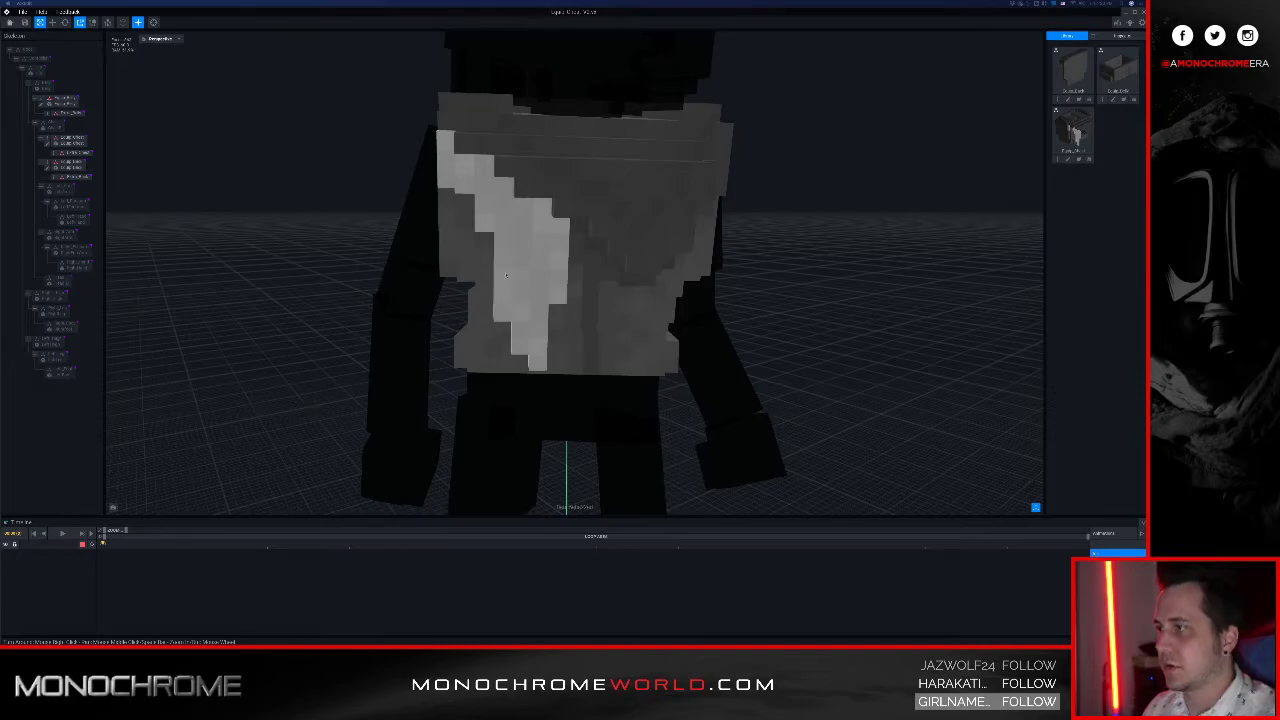
right_drag(415, 188, 440, 156)
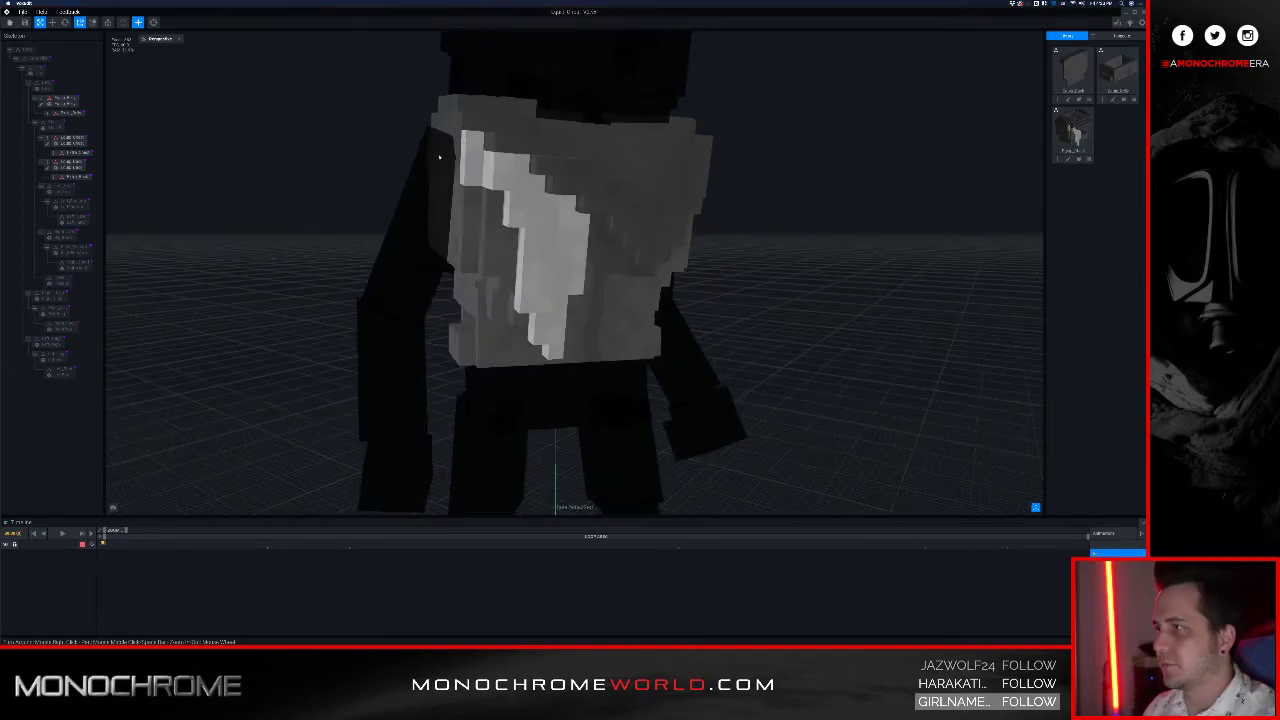
click(24, 22)
key(super+Tab)
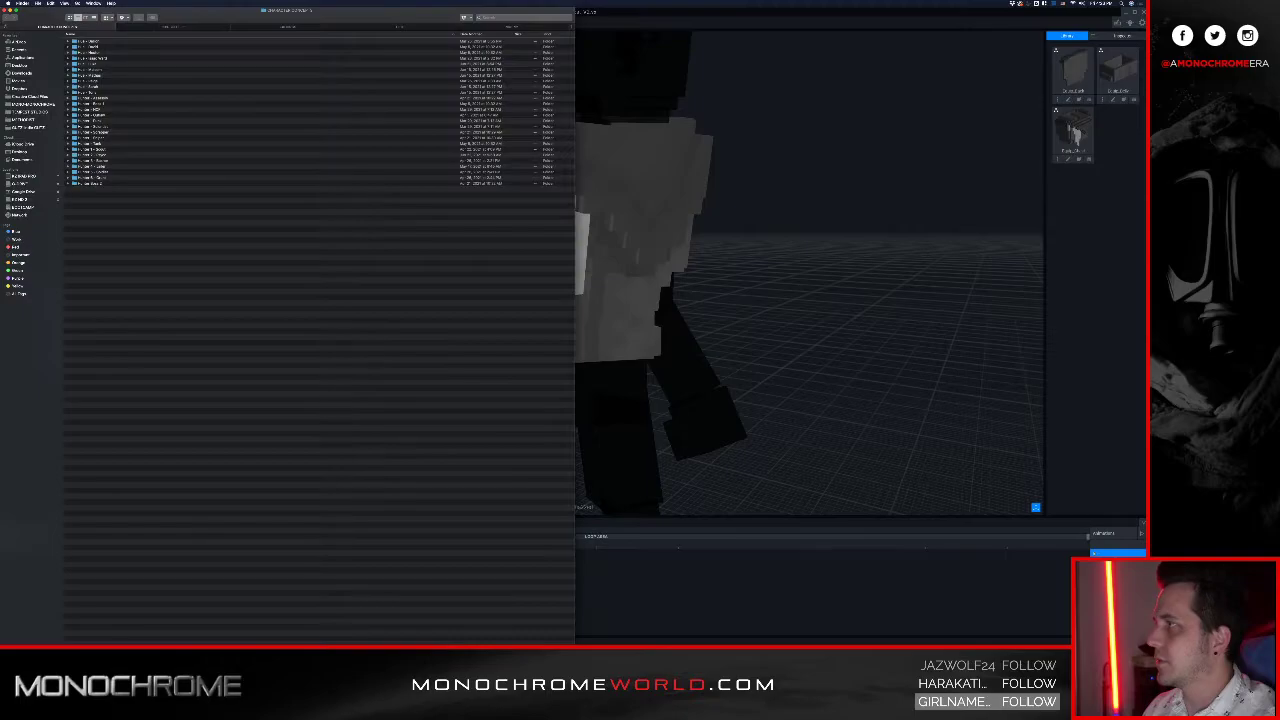
key(super+Tab)
click(9, 22)
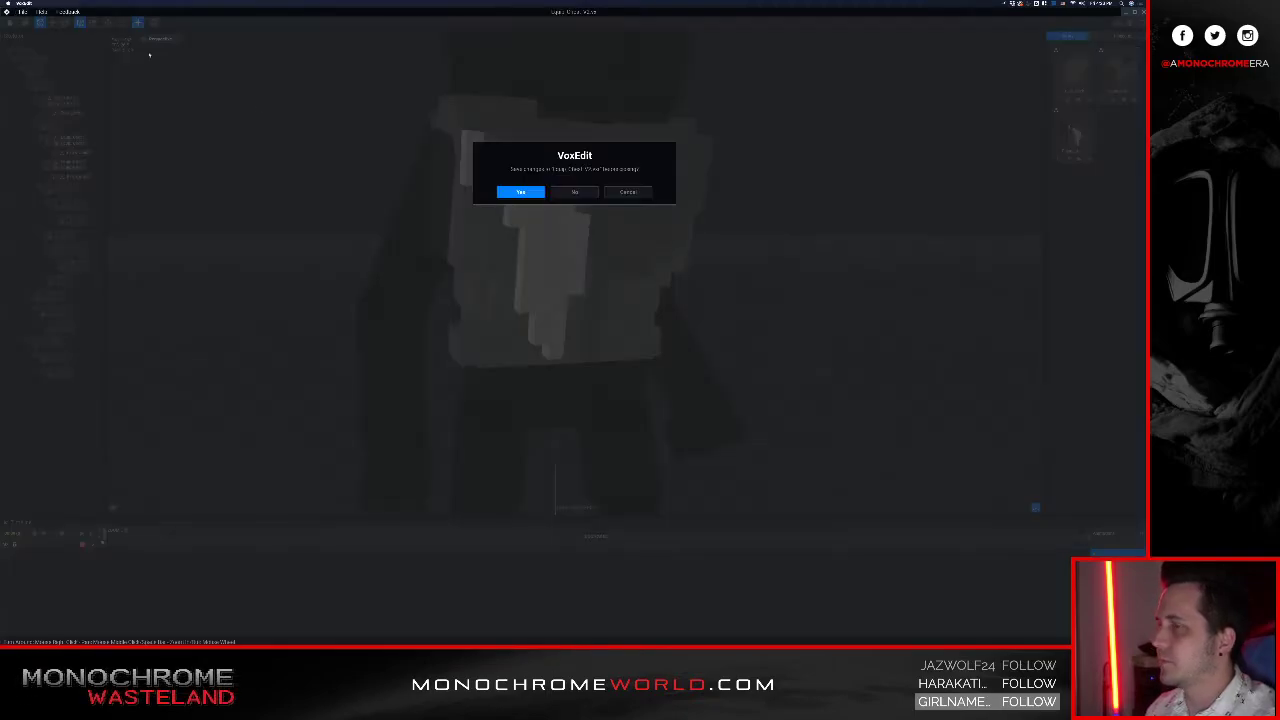
click(520, 191)
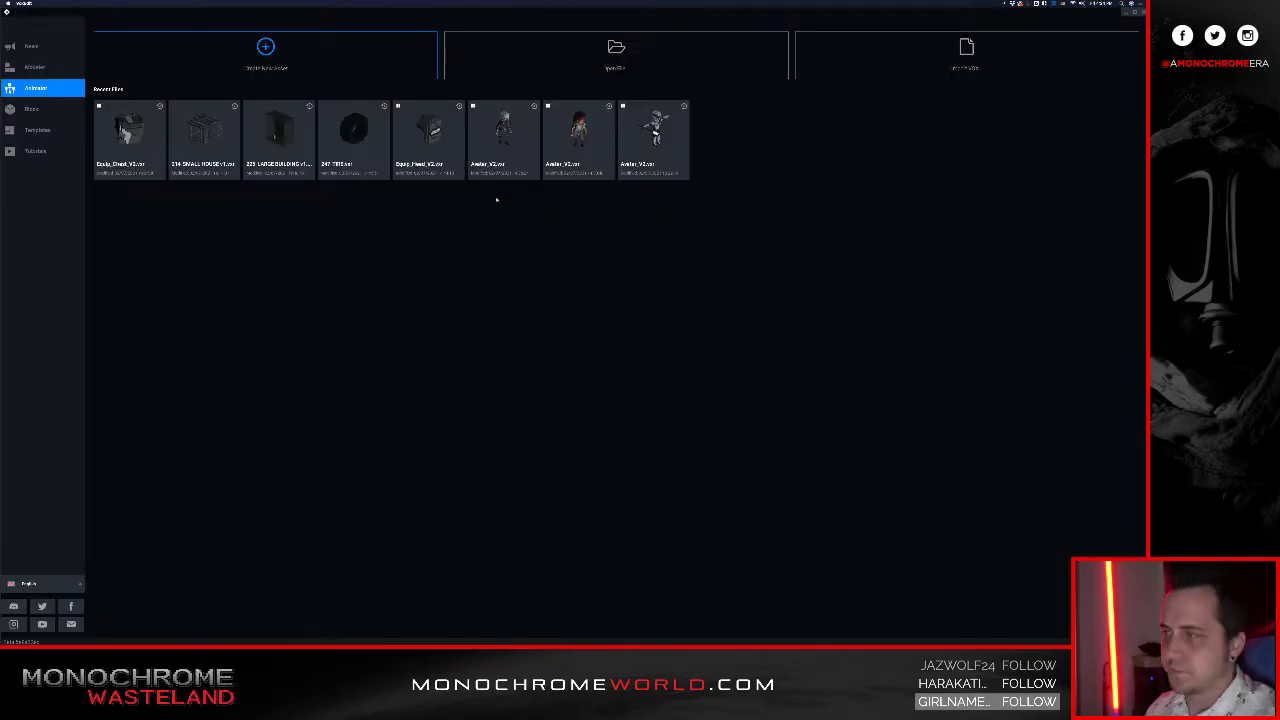
Step: Browse to the arms folder of the avatar equipment and open the arms equipment asset
click(592, 71)
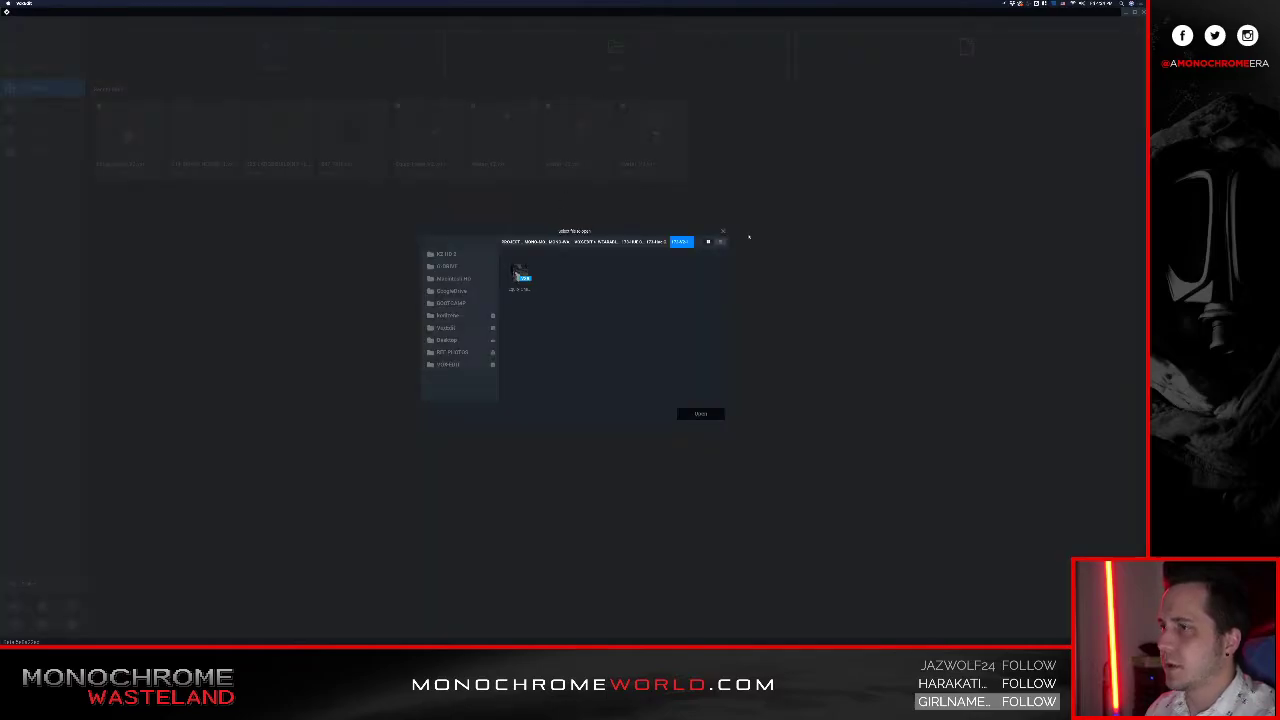
click(656, 242)
click(656, 242)
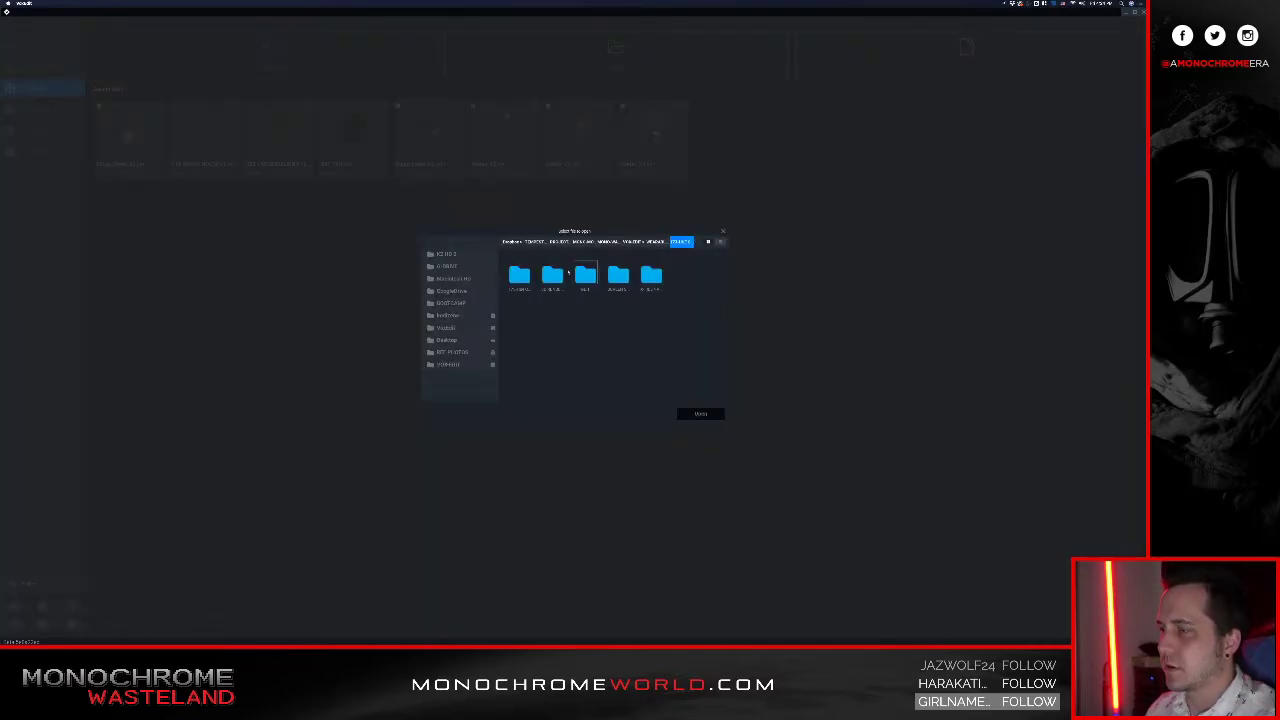
click(660, 242)
double_click(588, 276)
double_click(519, 276)
click(520, 274)
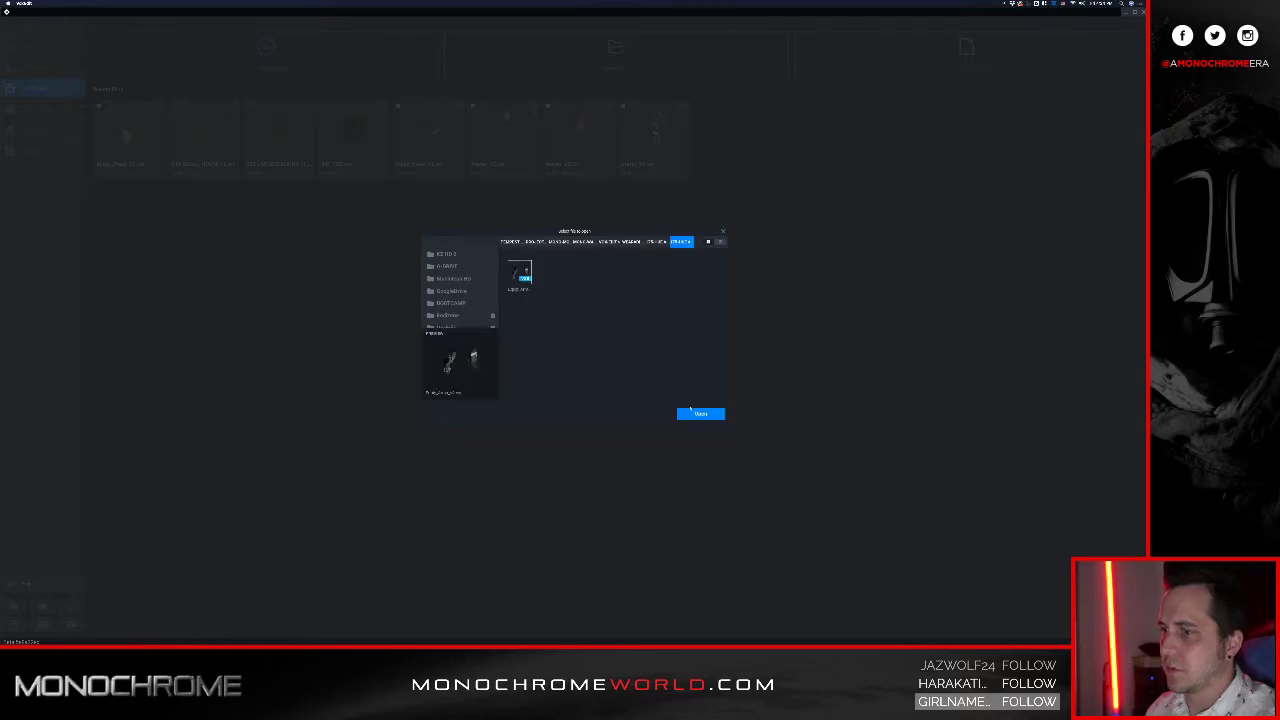
click(700, 414)
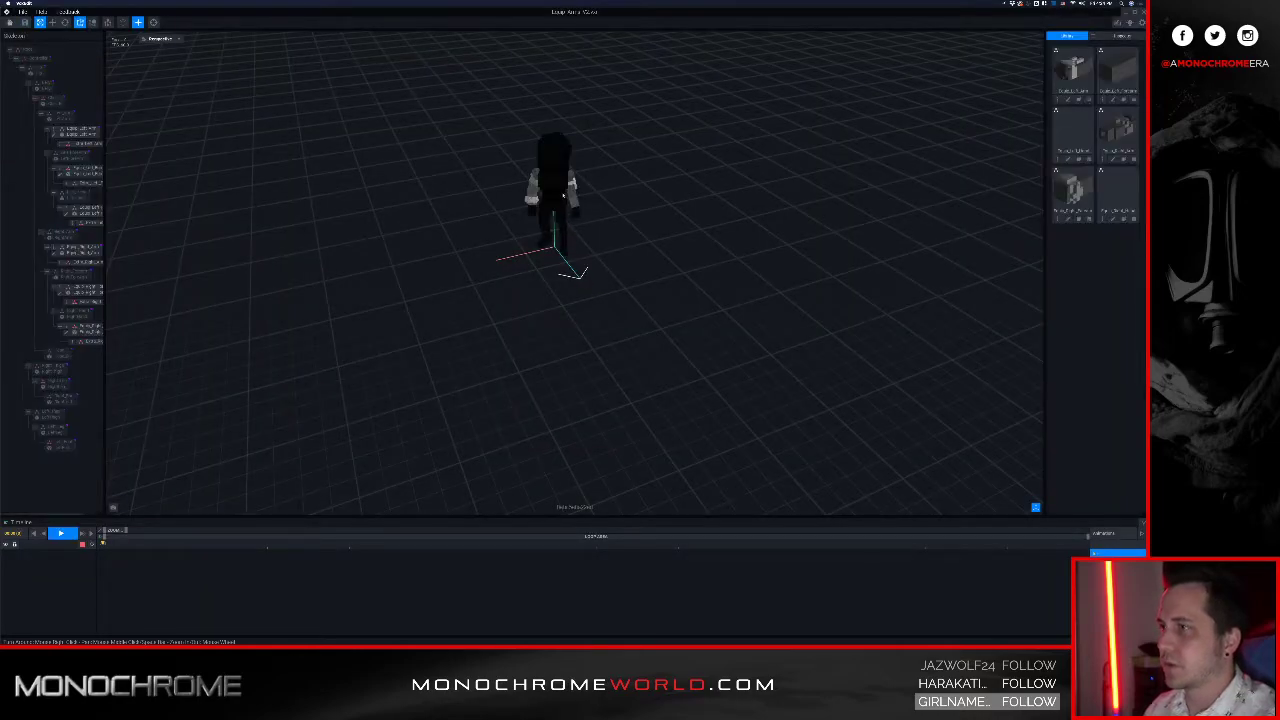
Step: Examine both sleeves on the avatar with the arms hanging down
scroll(562, 196, up, 5)
right_drag(562, 196, 551, 117)
middle_drag(551, 117, 554, 224)
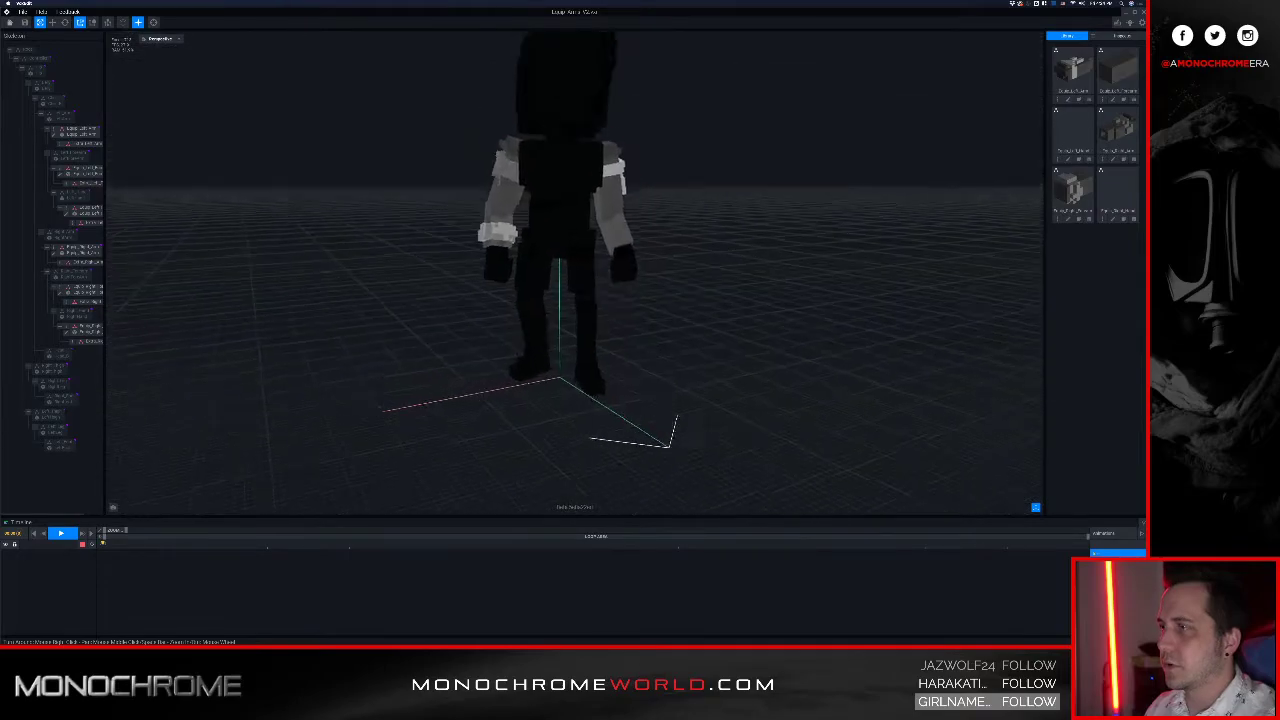
middle_drag(551, 75, 549, 171)
scroll(549, 171, up, 4)
scroll(560, 226, down, 4)
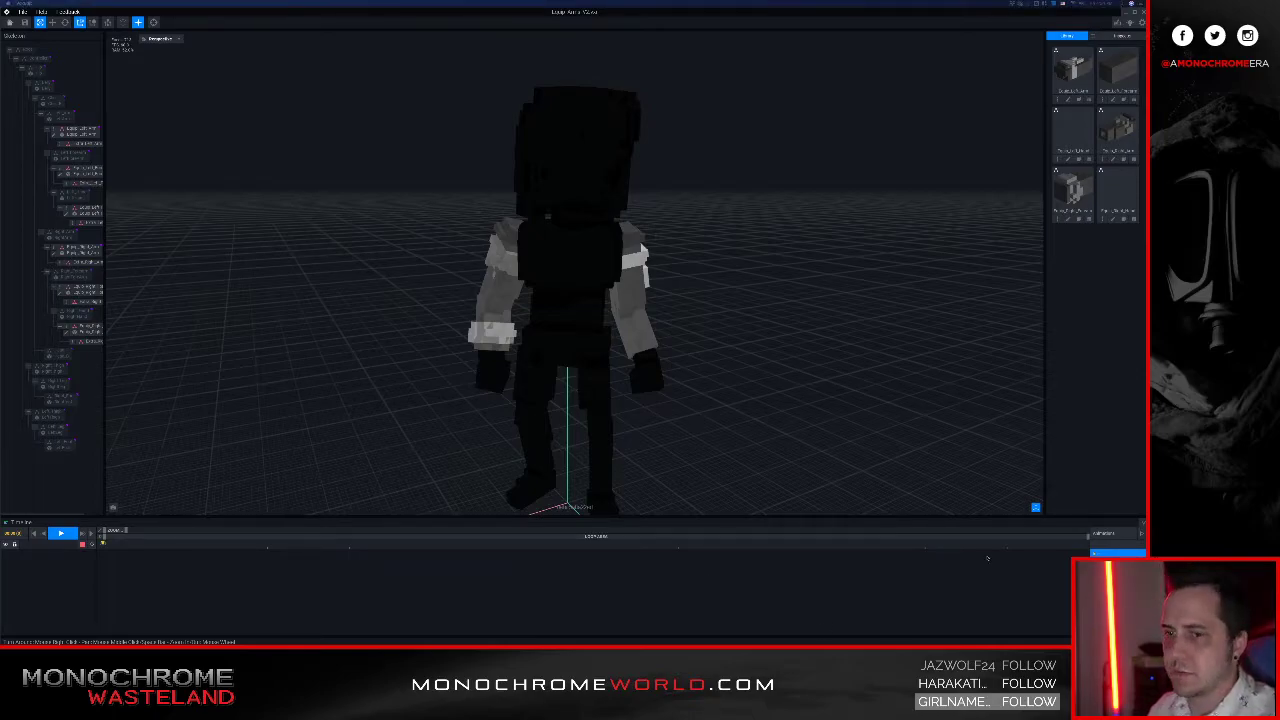
Step: Switch the avatar to the pose with outstretched arms and examine where the upper-arm and forearm sleeves meet
click(1100, 547)
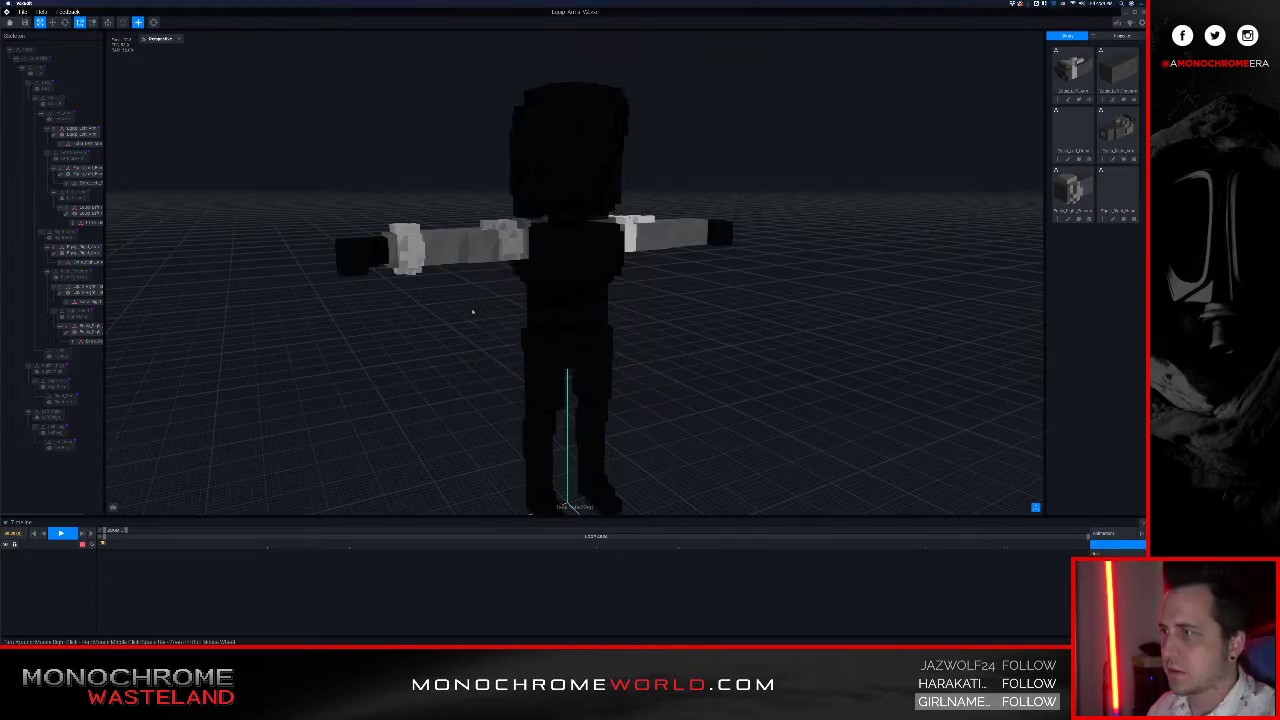
right_drag(526, 166, 549, 234)
scroll(450, 250, up, 5)
middle_drag(421, 265, 527, 229)
scroll(527, 229, up, 5)
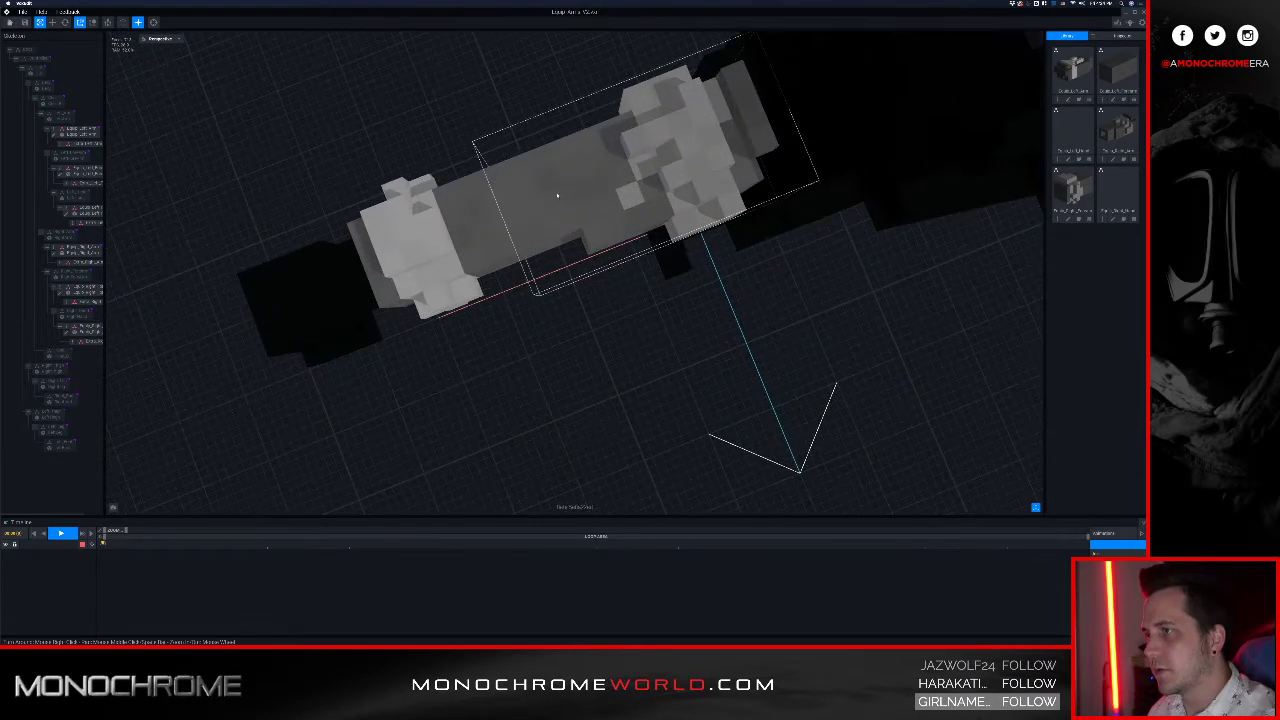
right_drag(683, 173, 685, 175)
scroll(545, 203, up, 5)
right_drag(556, 204, 552, 206)
right_drag(237, 214, 237, 214)
right_drag(331, 112, 331, 112)
right_drag(445, 116, 497, 128)
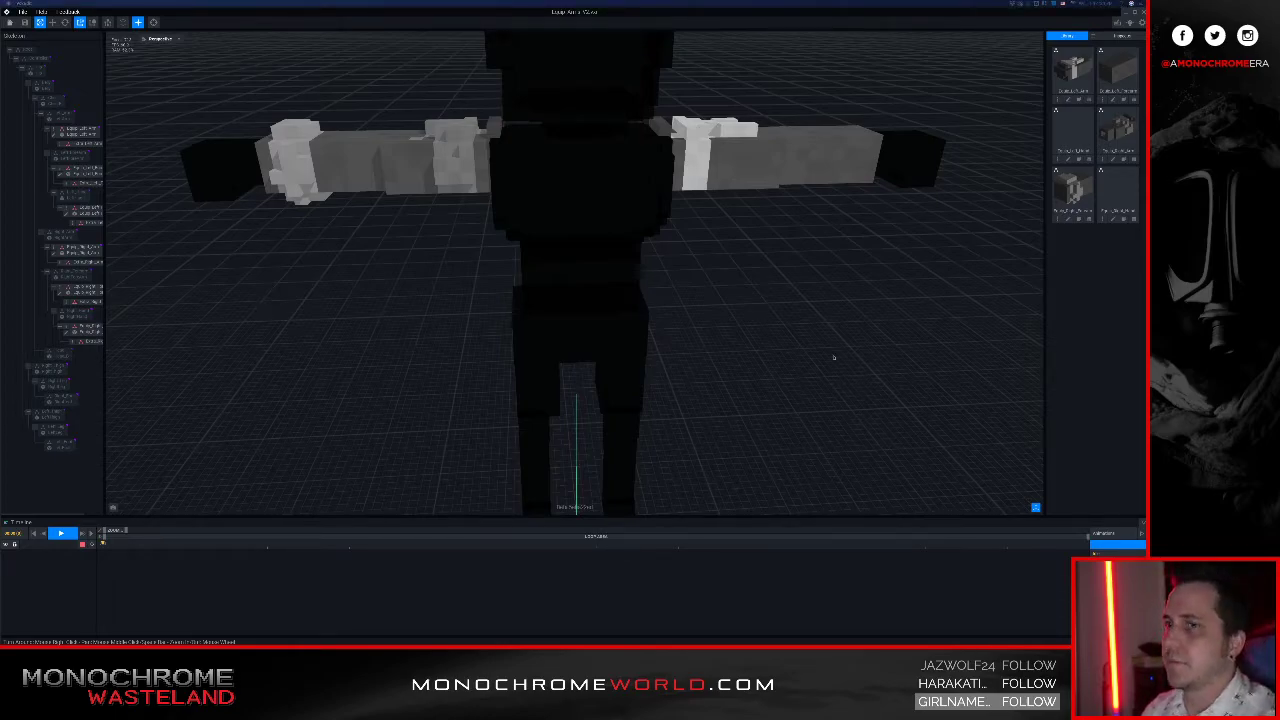
Step: Return the avatar to the lowered-arm pose and examine the elbow joint of the right sleeve from the side
middle_drag(420, 160, 434, 296)
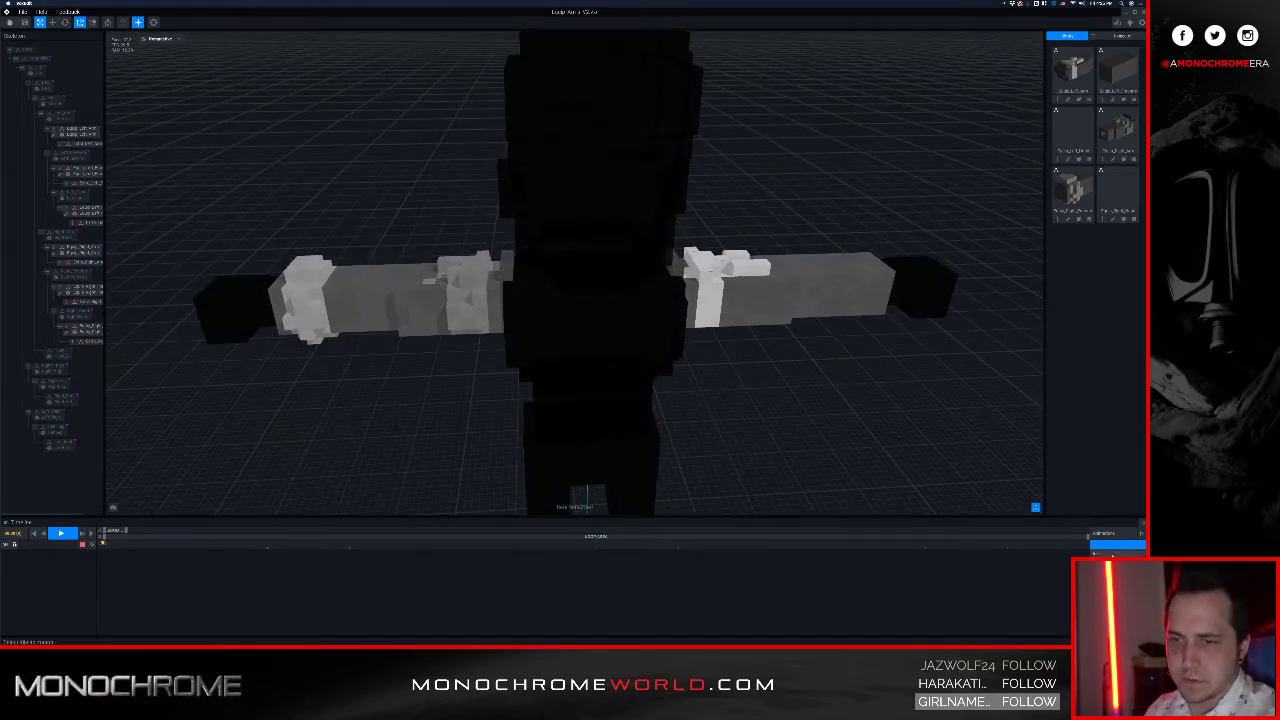
click(1104, 553)
right_drag(714, 375, 727, 411)
middle_drag(727, 411, 670, 312)
scroll(714, 397, down, 1)
right_drag(616, 345, 671, 375)
scroll(640, 378, up, 5)
drag(670, 375, 652, 366)
drag(551, 286, 480, 250)
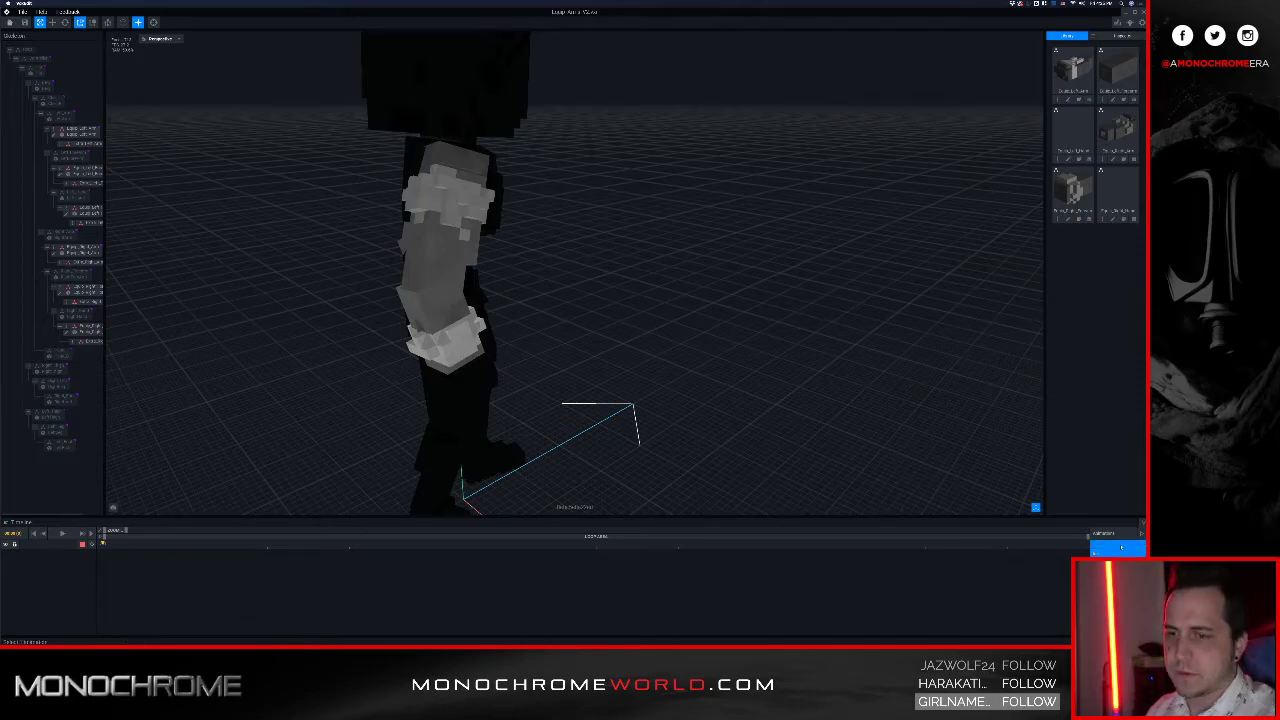
Step: Return to the outstretched-arm pose, select the right forearm node in the skeleton and open its voxel model for editing
click(1121, 547)
right_drag(566, 187, 480, 160)
scroll(478, 178, up, 5)
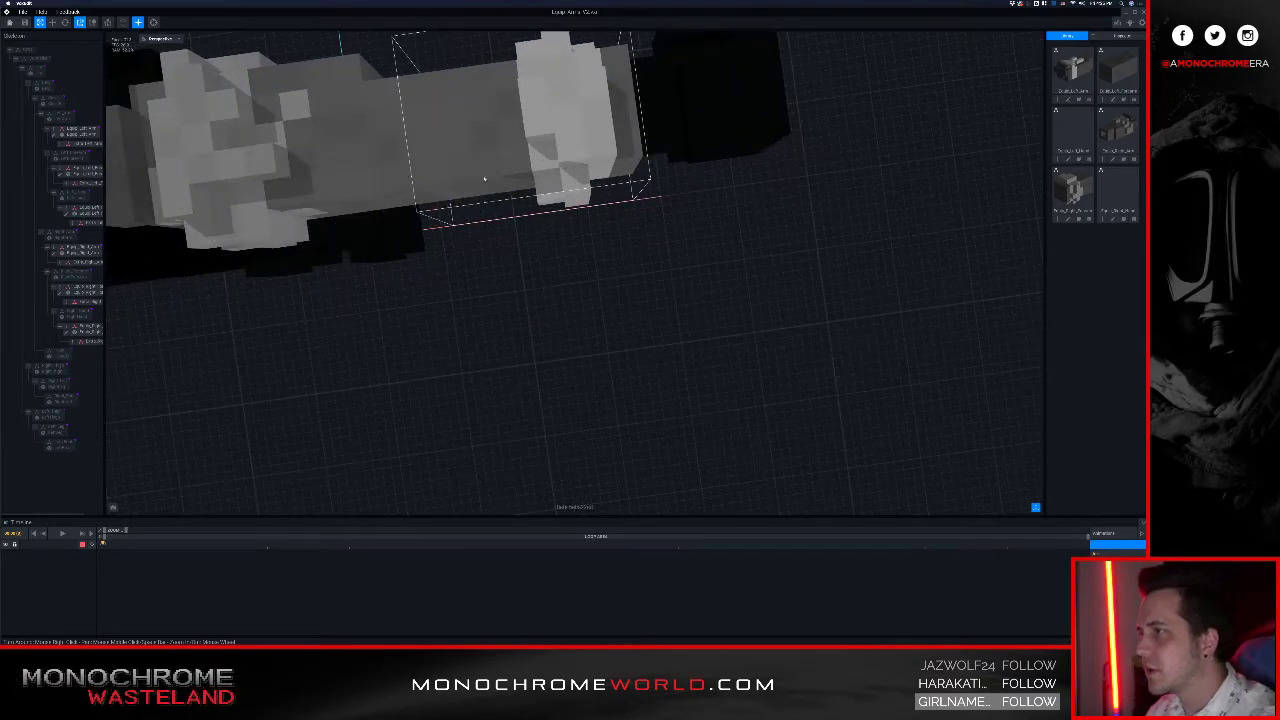
click(80, 327)
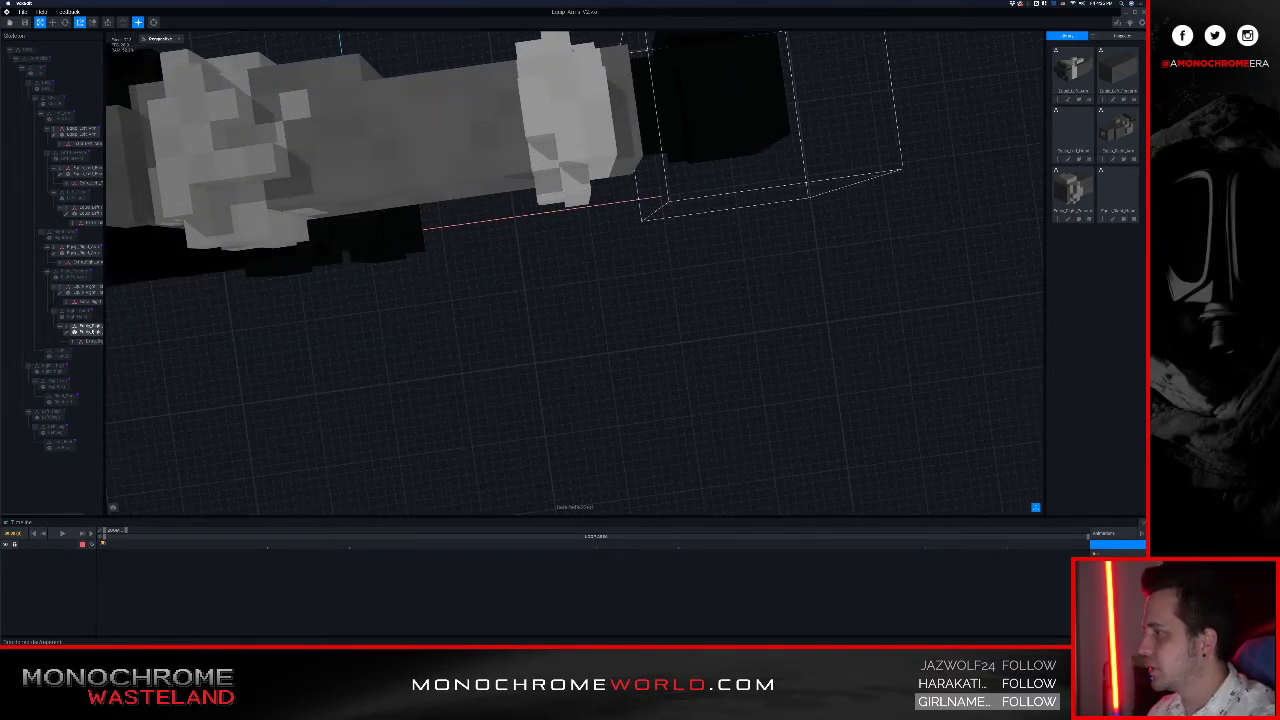
click(86, 291)
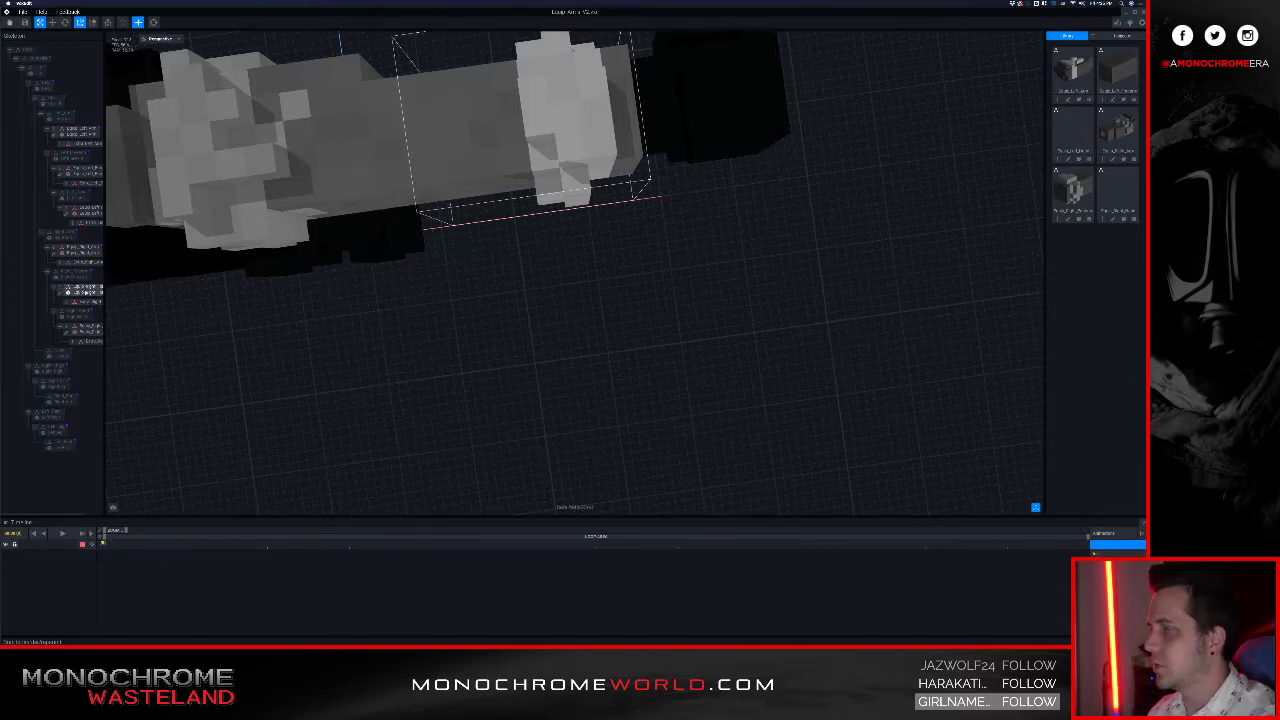
click(62, 293)
mouse_move(329, 295)
right_down()
mouse_move(338, 303)
mouse_move(397, 263)
right_up()
Step: Move the right forearm model's pivot along the arm's length, a little towards the elbow
click(7, 200)
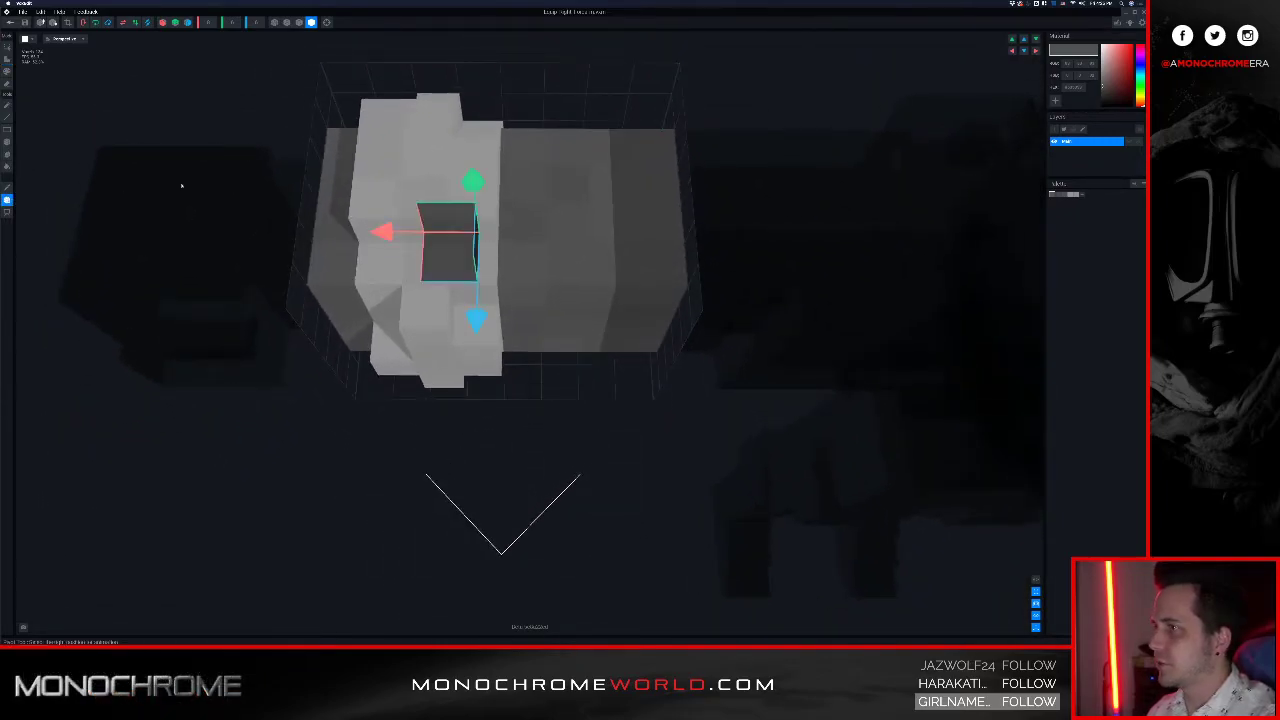
scroll(372, 228, down, 3)
drag(367, 238, 414, 244)
right_drag(351, 249, 375, 140)
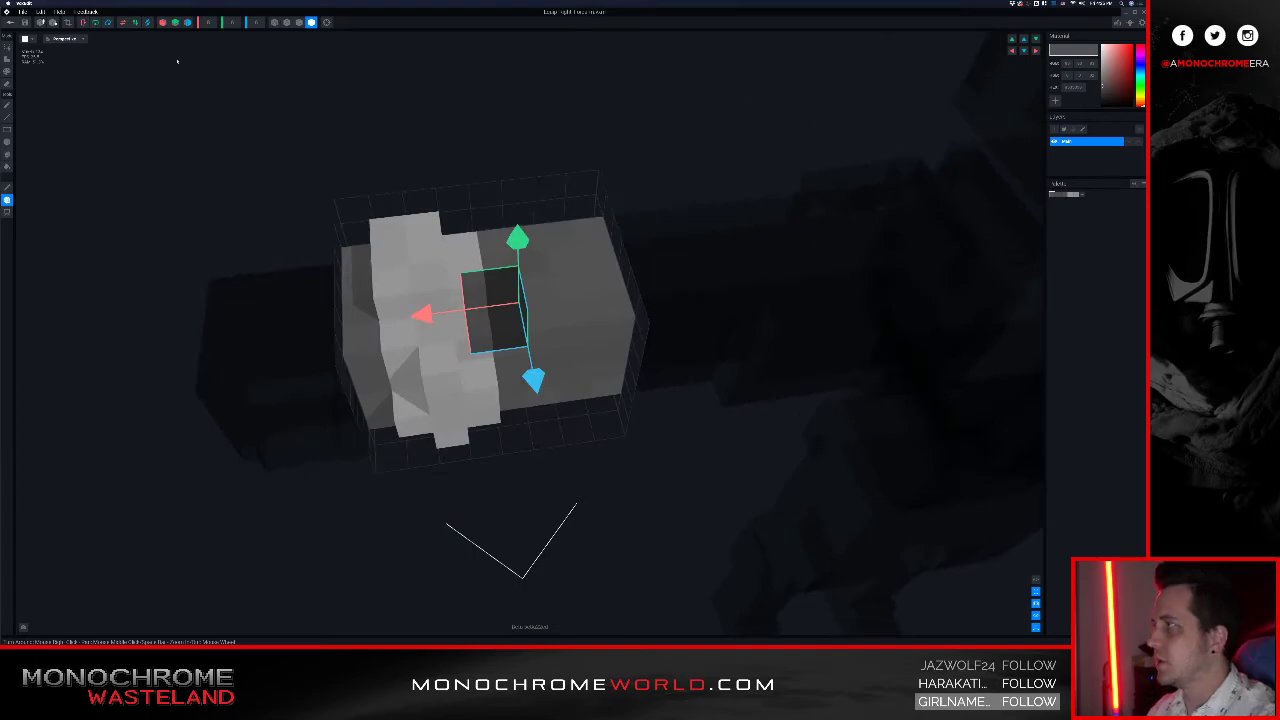
Step: Save the right forearm model, return to the arms assembly and check the sleeve joint with the arms outstretched
click(13, 23)
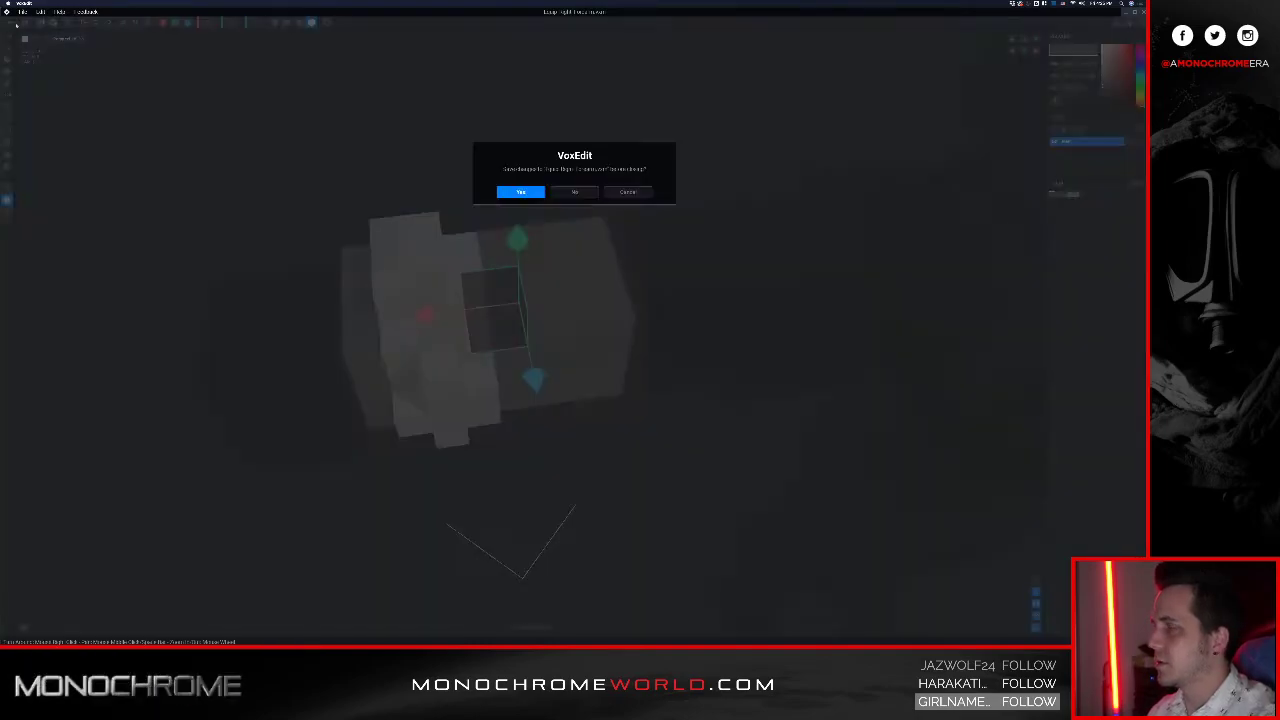
click(520, 192)
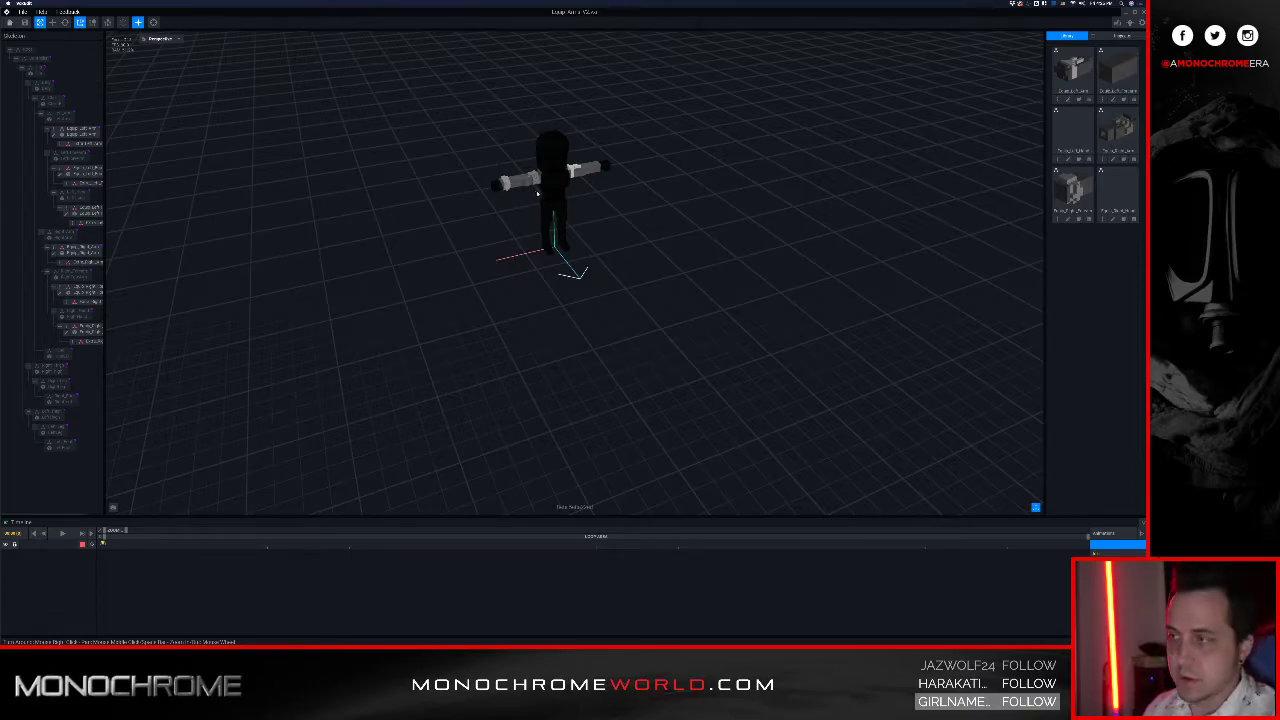
middle_drag(523, 180, 527, 256)
scroll(527, 256, up, 5)
scroll(527, 256, up, 4)
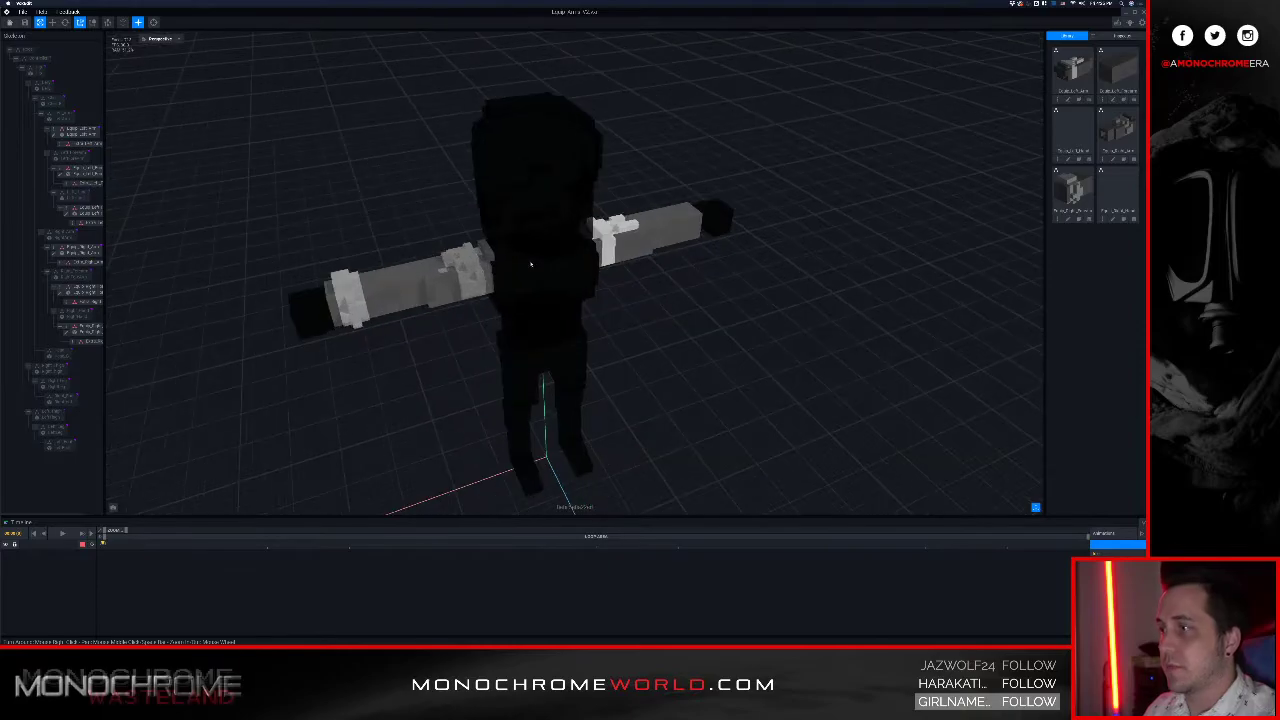
right_drag(608, 263, 529, 262)
scroll(309, 263, up, 5)
right_drag(309, 263, 346, 252)
middle_drag(346, 252, 431, 246)
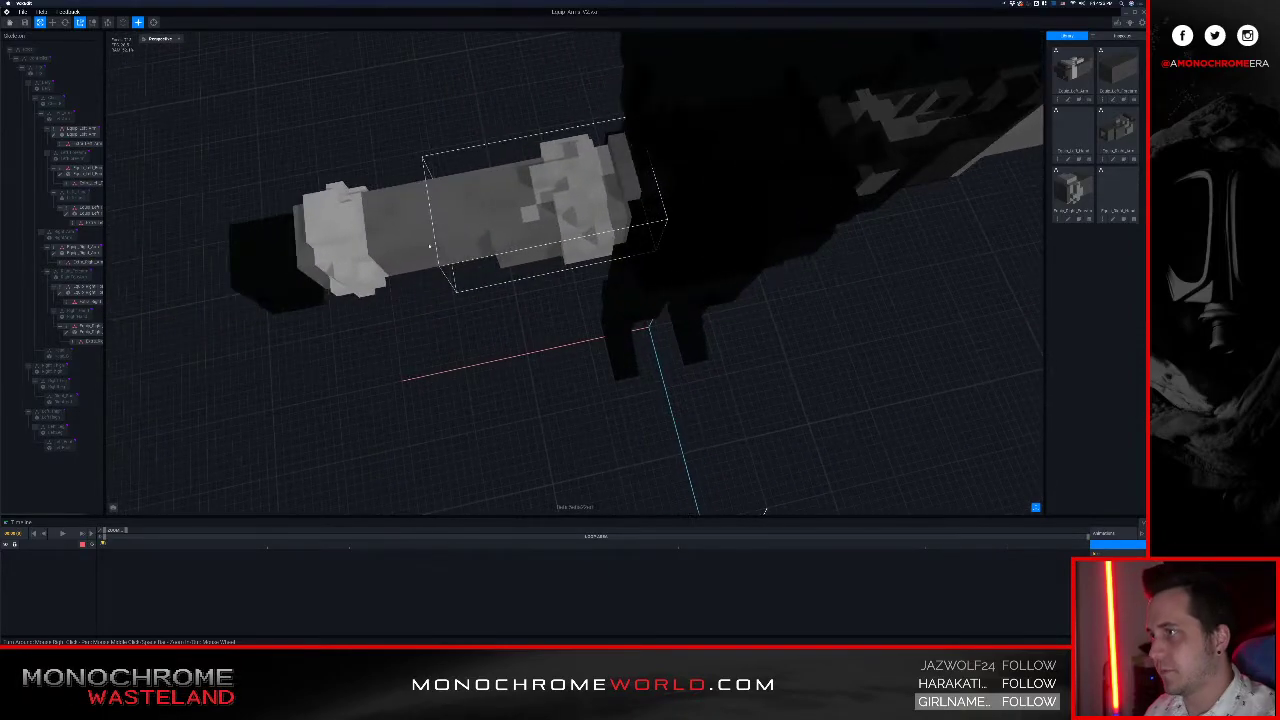
scroll(416, 238, up, 3)
right_drag(414, 237, 405, 263)
Step: Switch to the lowered-arm pose and inspect how the right forearm sleeve bends at the elbow
click(1095, 554)
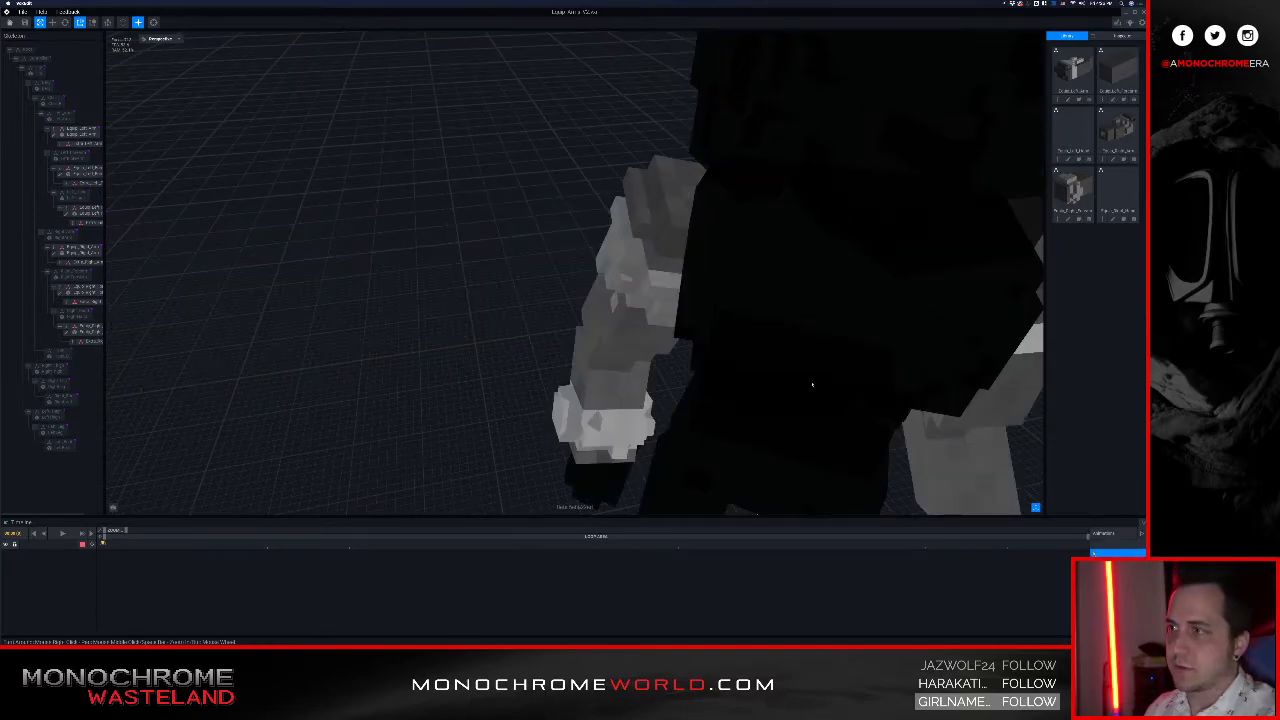
right_drag(664, 245, 586, 400)
scroll(634, 335, down, 2)
middle_drag(598, 436, 583, 389)
scroll(575, 378, up, 4)
right_drag(575, 378, 606, 352)
scroll(599, 361, down, 5)
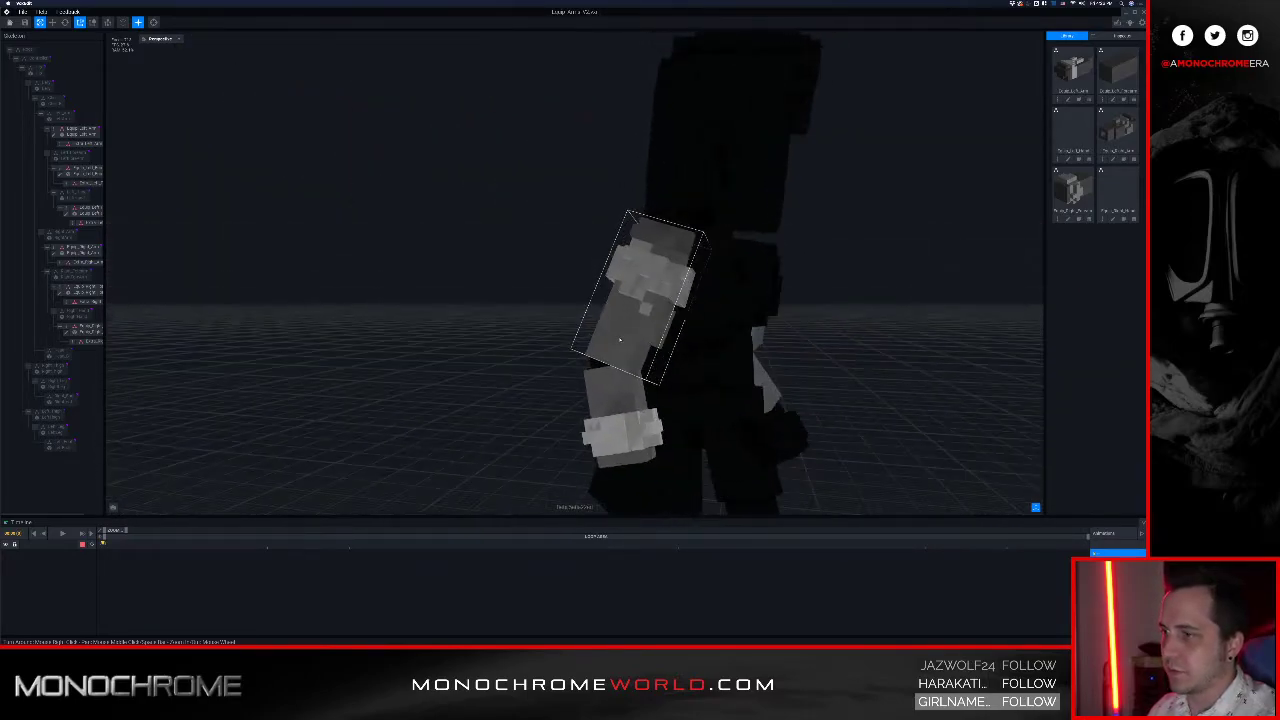
Step: Put the avatar back in the outstretched-arm pose and reopen the right forearm's voxel model
click(1117, 545)
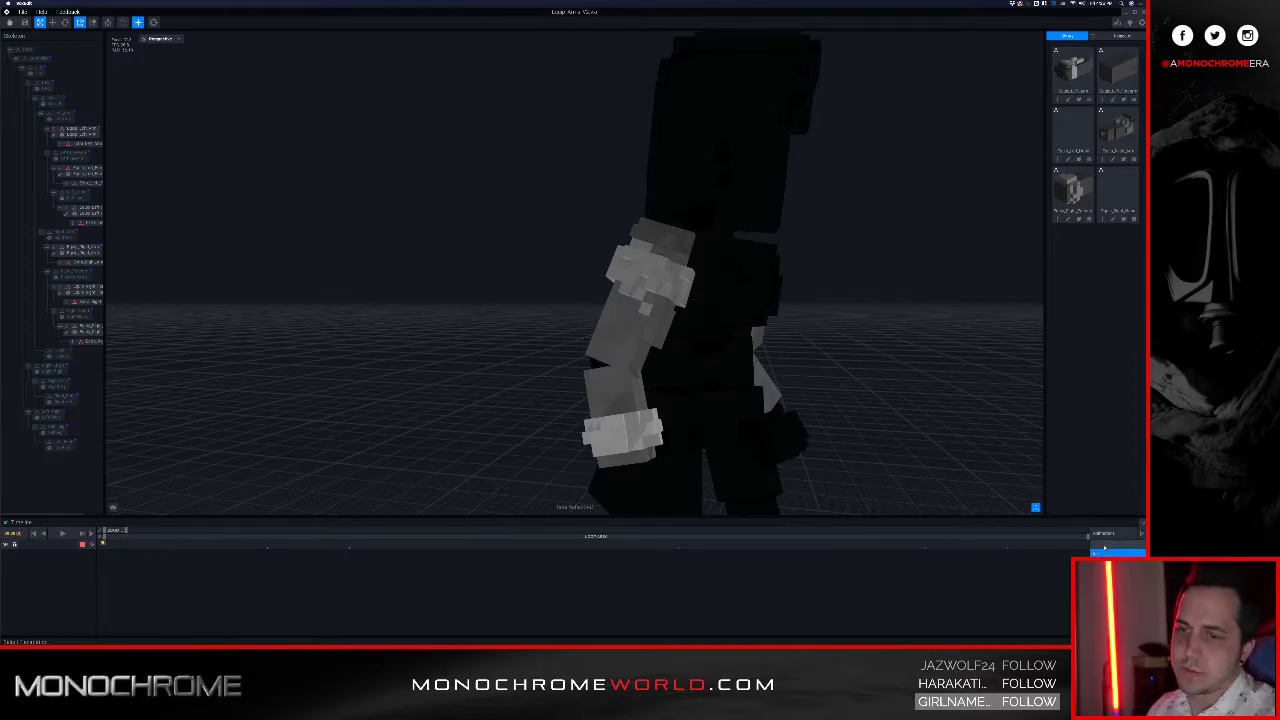
right_drag(694, 238, 675, 253)
middle_drag(815, 252, 637, 227)
scroll(637, 227, down, 2)
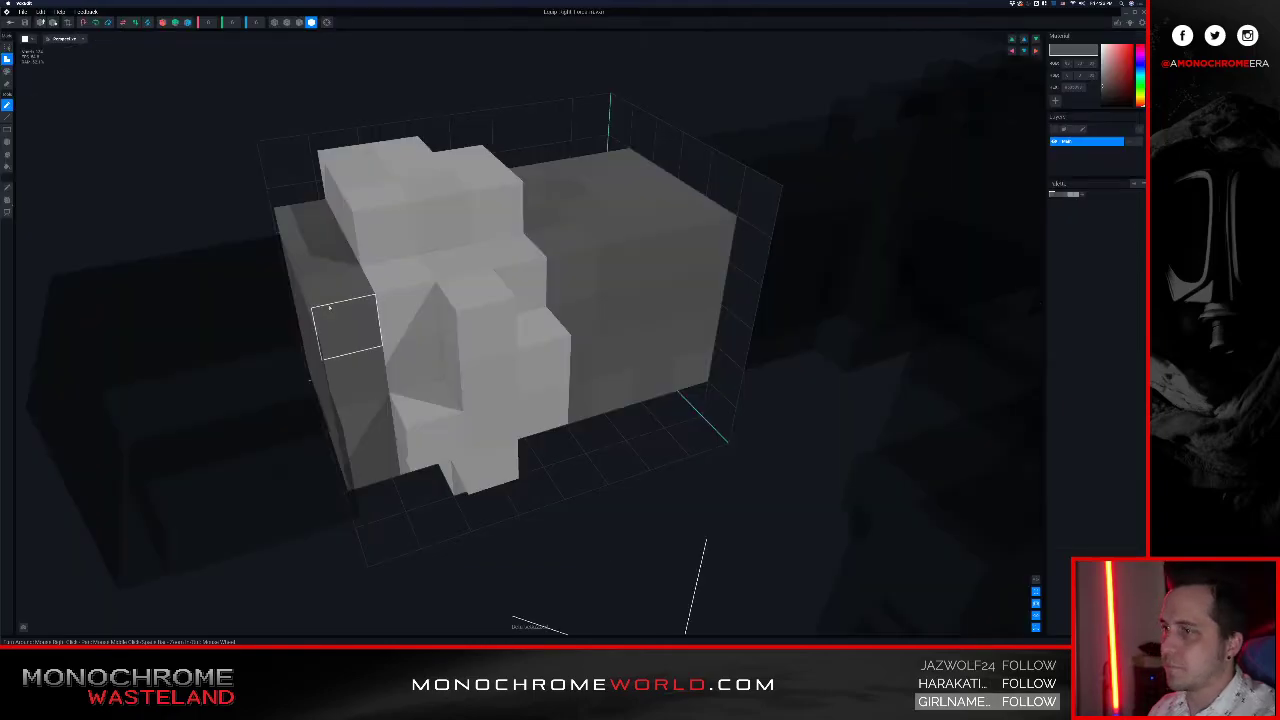
Step: Shift the right forearm model's pivot slightly along the arm's length towards the hand
right_drag(329, 307, 424, 300)
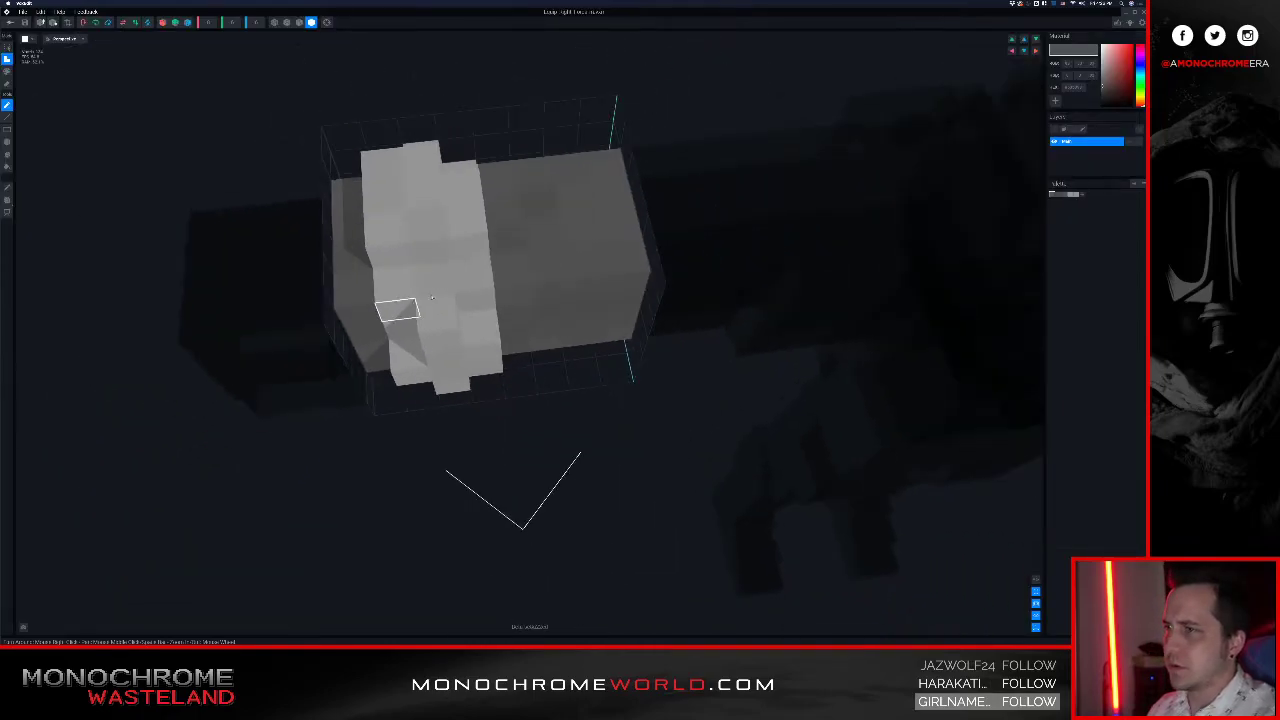
click(8, 201)
scroll(386, 282, down, 3)
mouse_move(394, 232)
right_down()
mouse_move(438, 215)
mouse_move(418, 236)
right_up()
drag(394, 248, 368, 249)
right_drag(368, 249, 552, 266)
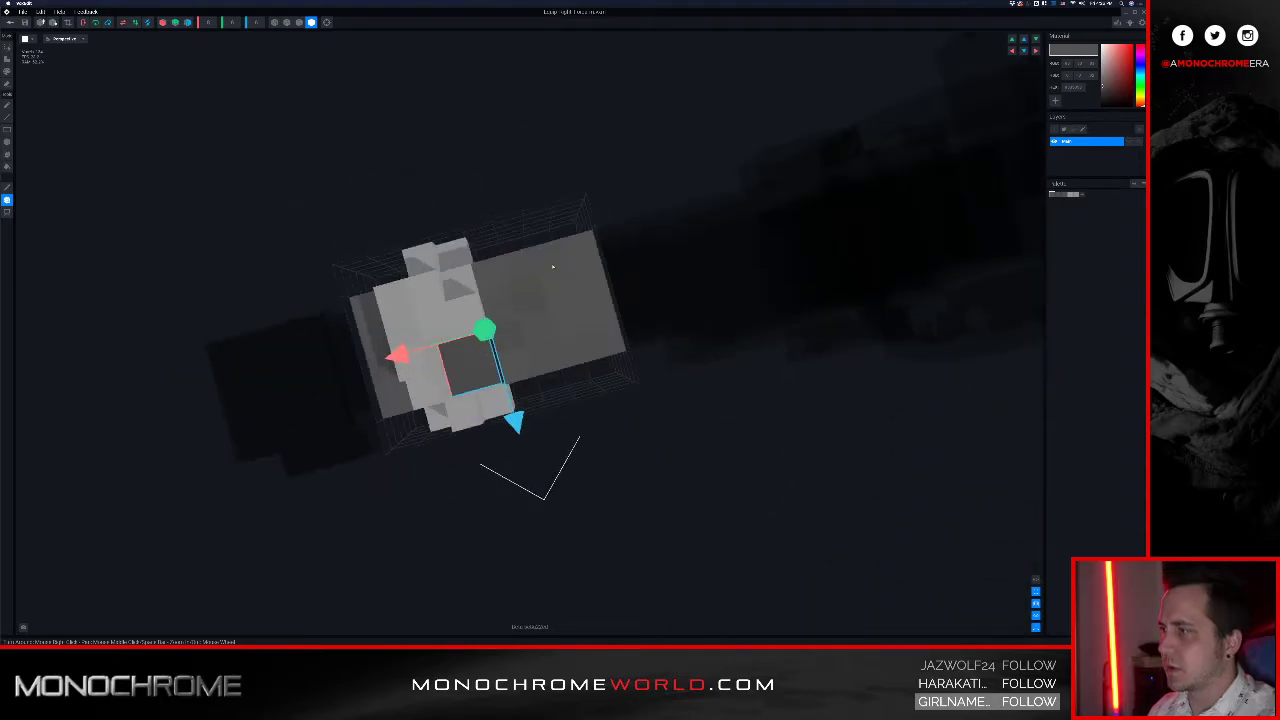
Step: Save the readjusted right forearm model and examine the sleeve again in the arms assembly
click(11, 22)
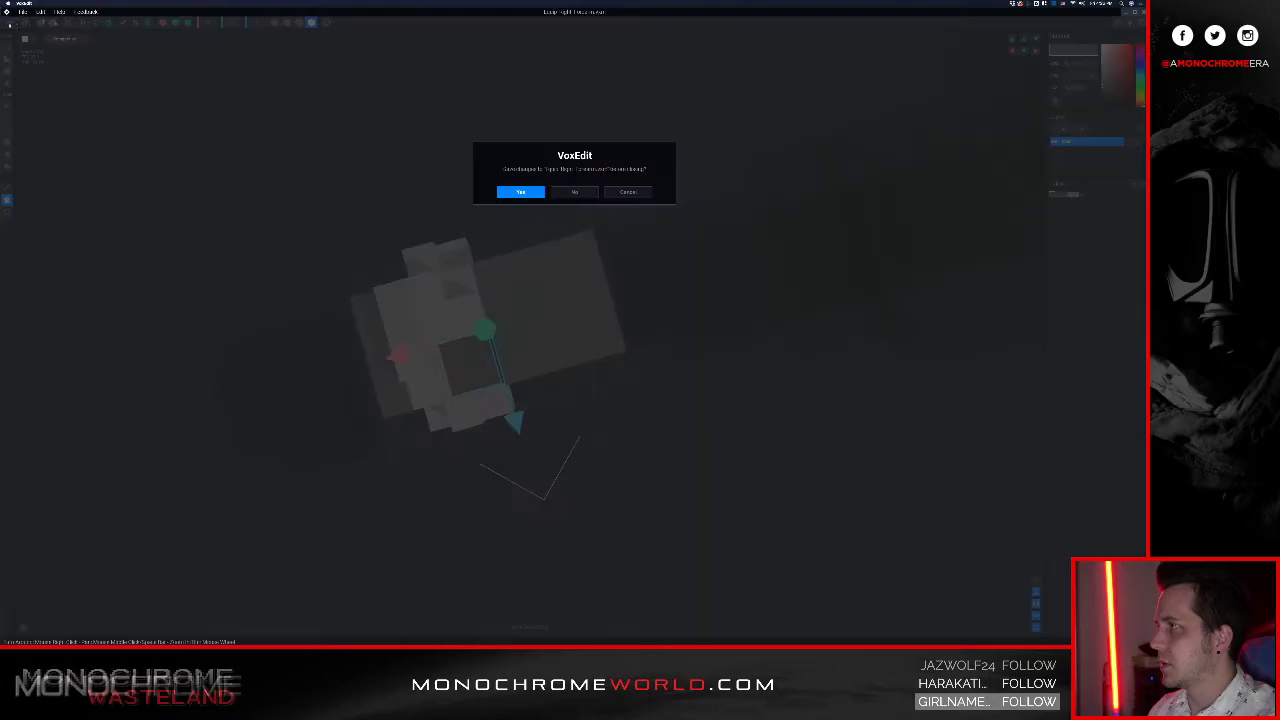
click(521, 191)
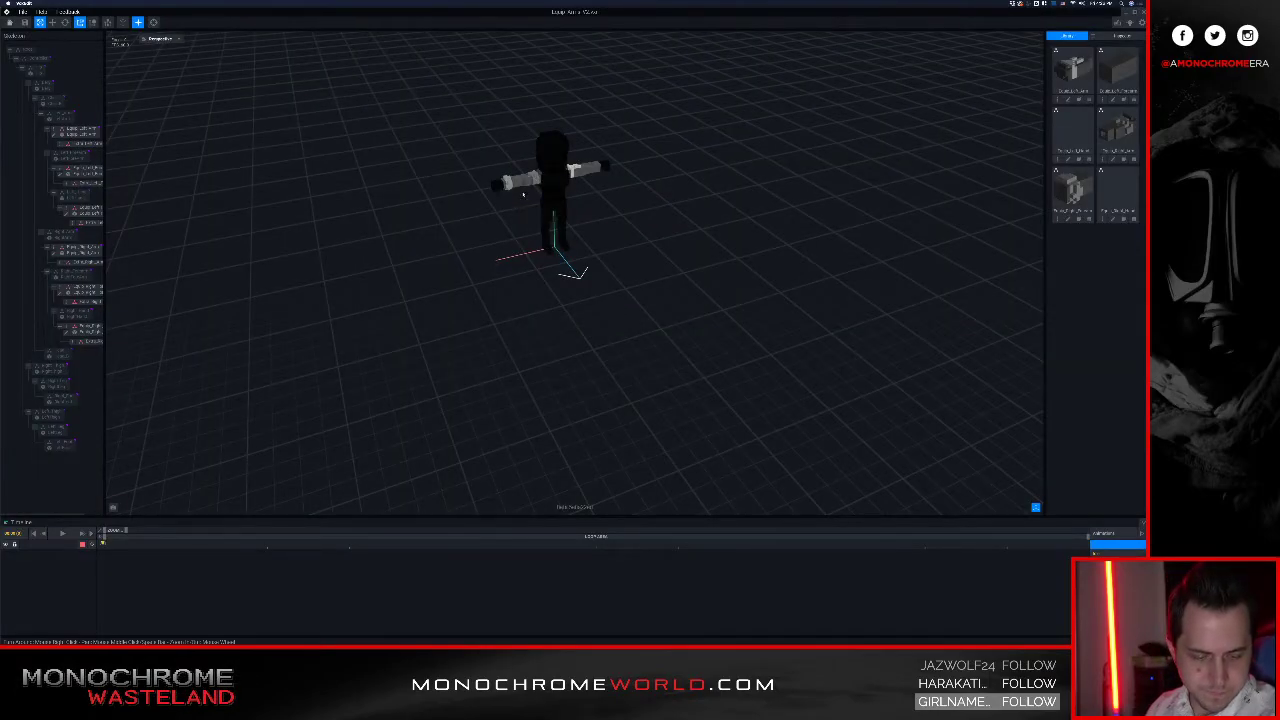
scroll(596, 243, up, 10)
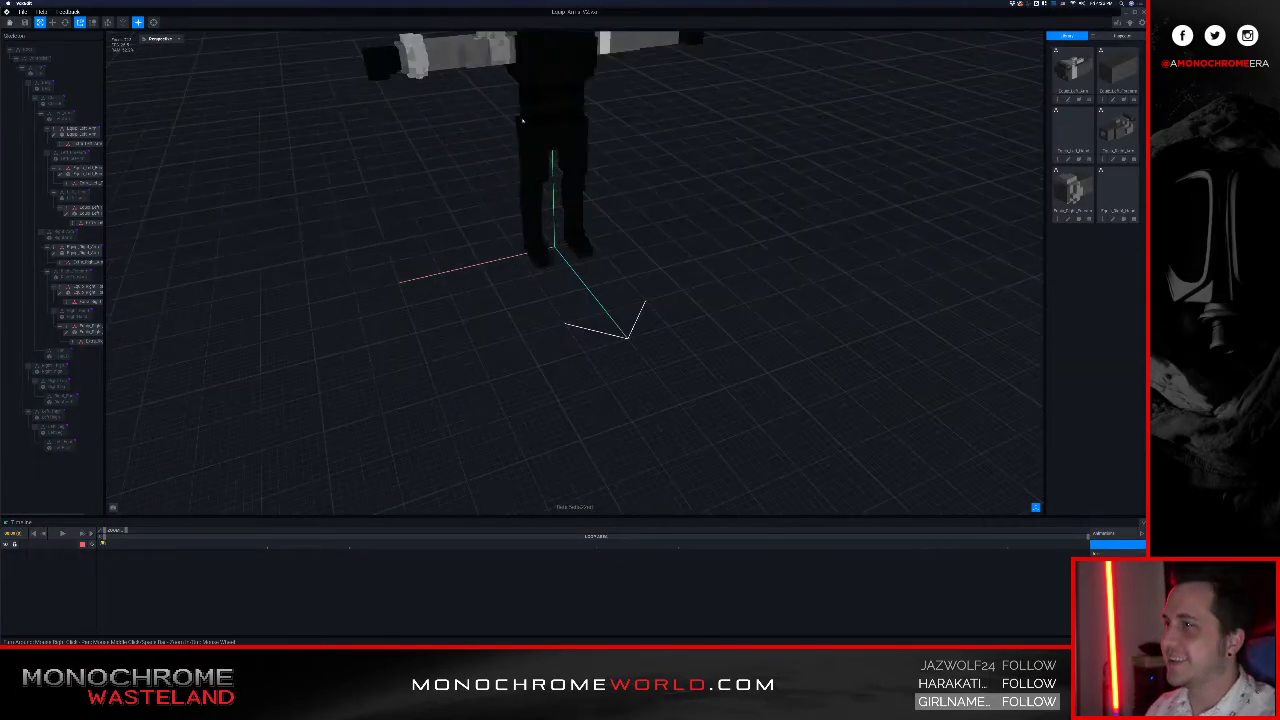
right_drag(466, 210, 790, 240)
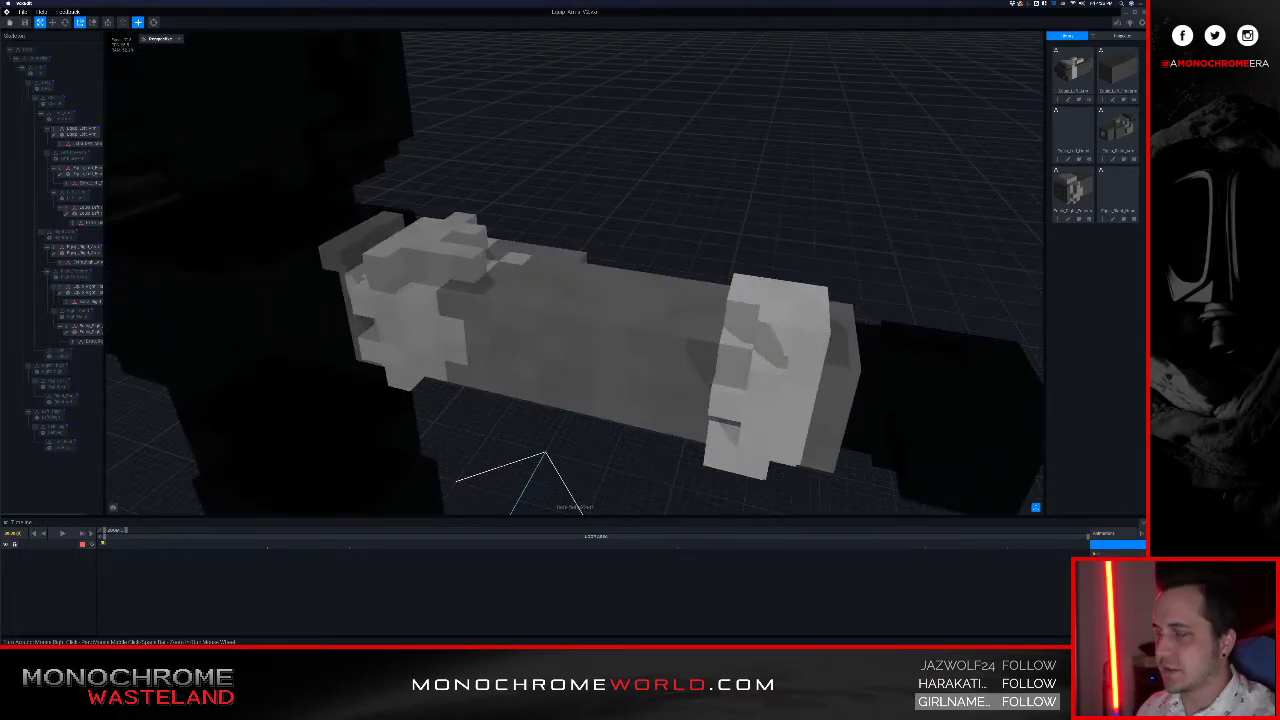
Step: Check both arm sleeves in the lowered-arm pose, up close and on the whole avatar, and save and close the arms asset
click(1112, 553)
scroll(586, 440, down, 3)
middle_drag(385, 475, 431, 406)
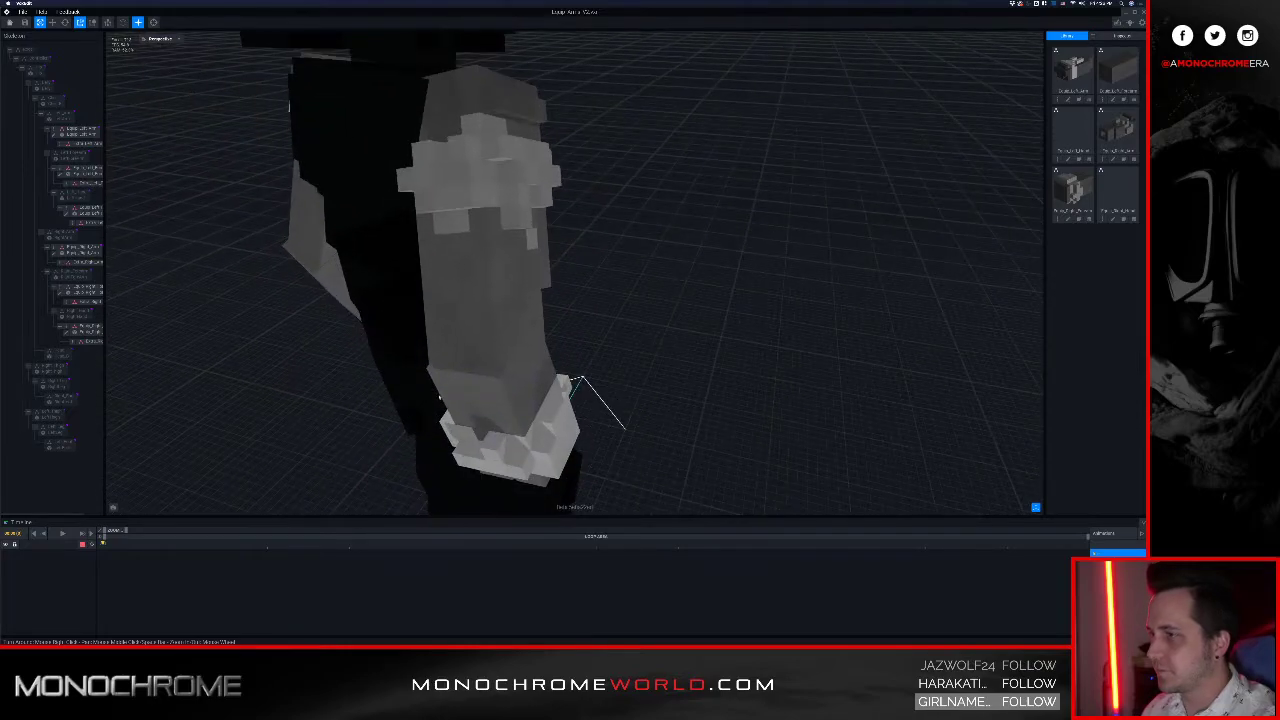
right_drag(478, 400, 438, 360)
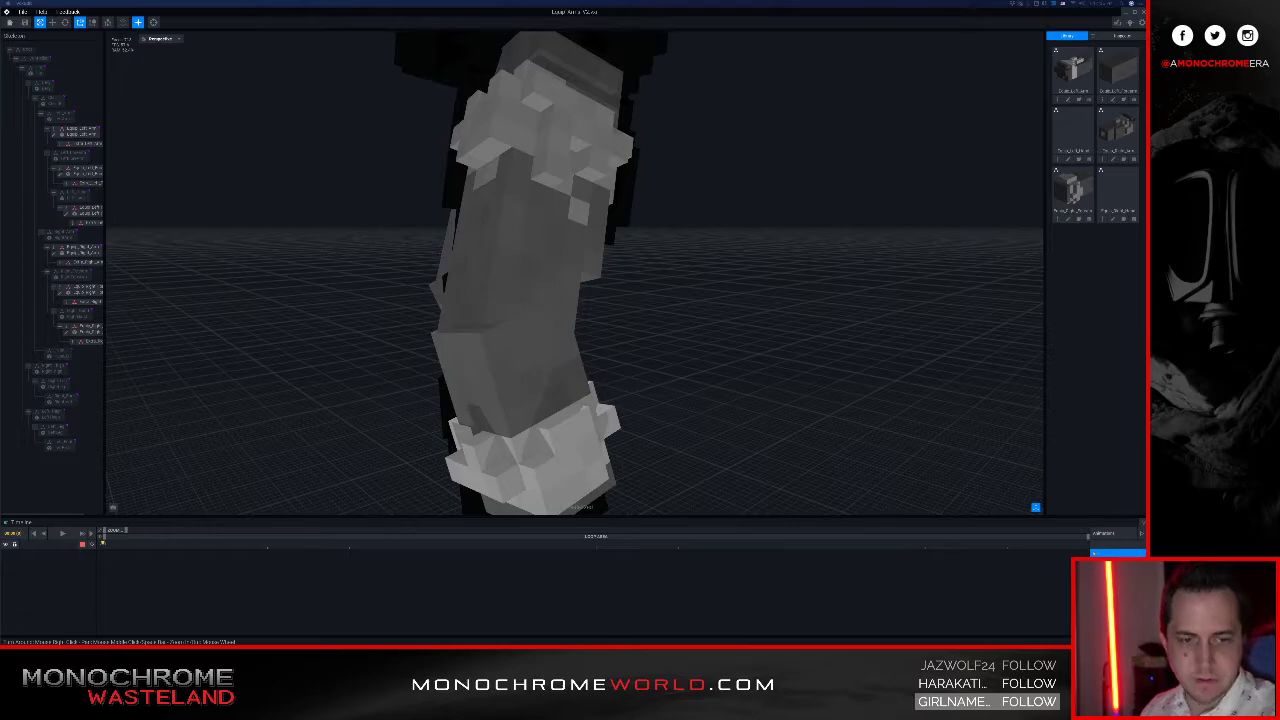
mouse_move(557, 288)
right_down()
mouse_move(604, 279)
mouse_move(573, 278)
right_up()
scroll(555, 285, down, 5)
scroll(573, 278, down, 5)
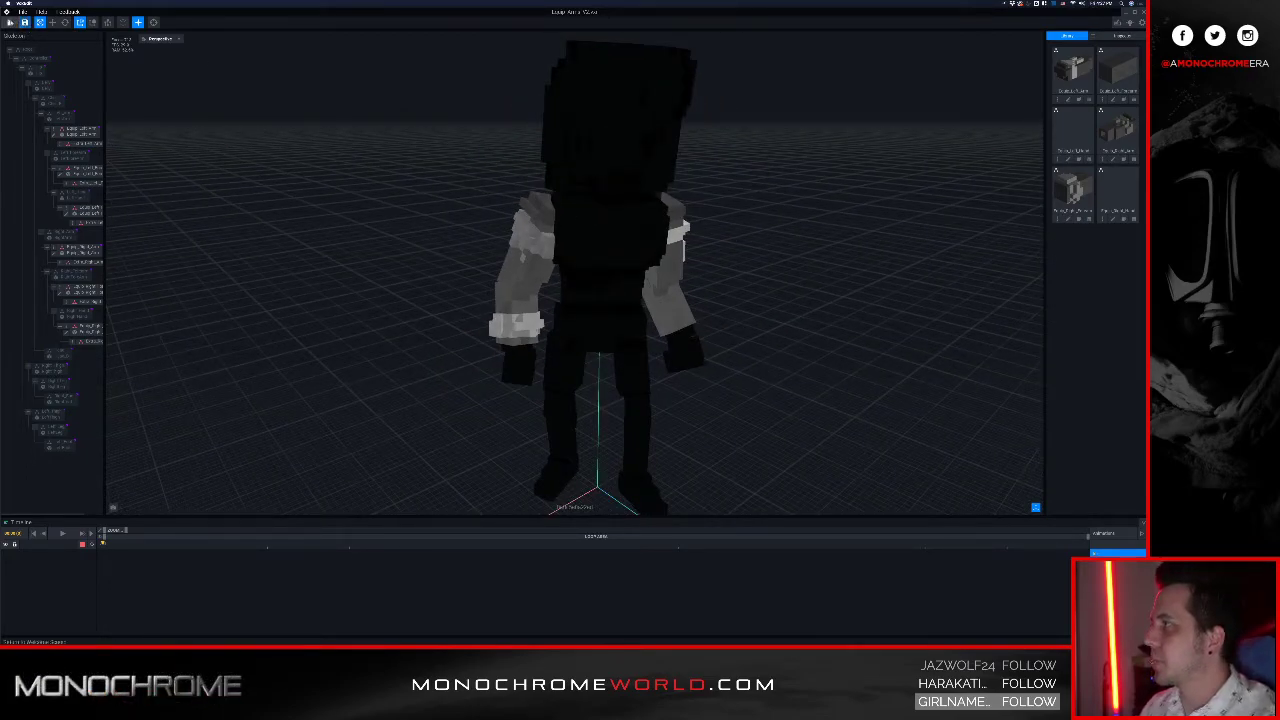
click(11, 23)
click(519, 192)
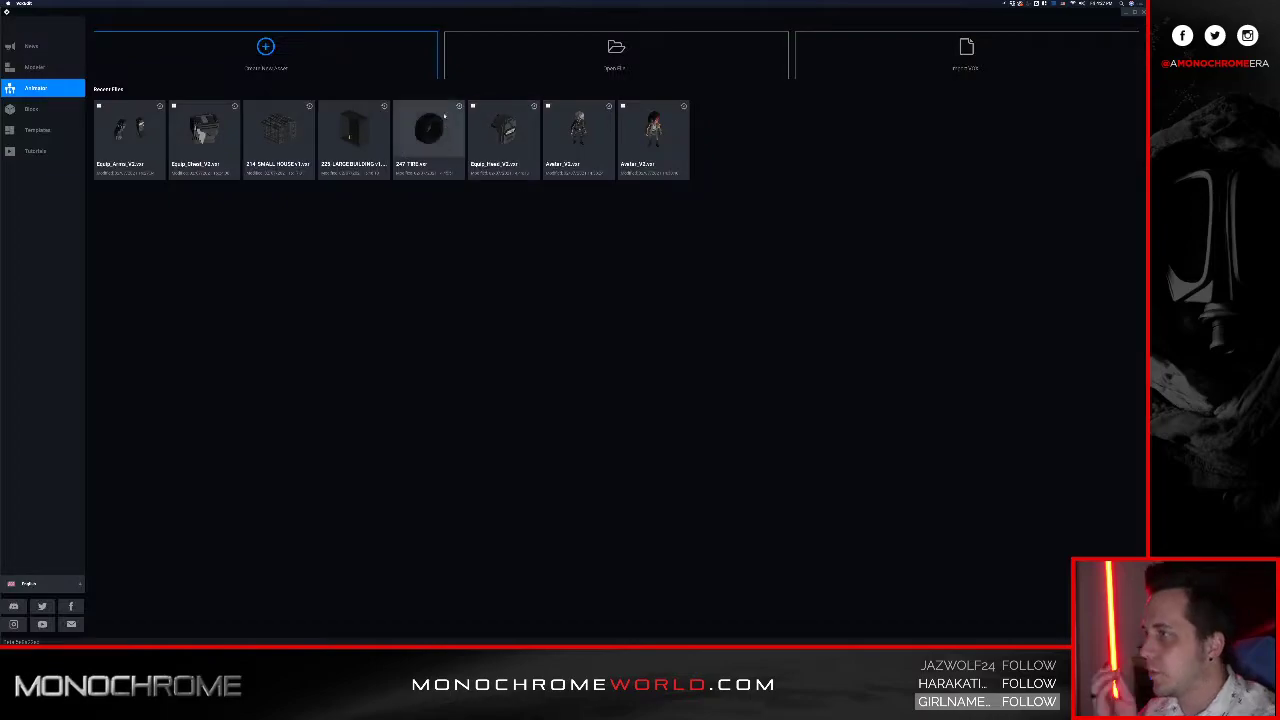
Step: Open the long-bladed Equip_Blades_V2 asset from the first weapon's subfolder in the weapons folder
click(557, 68)
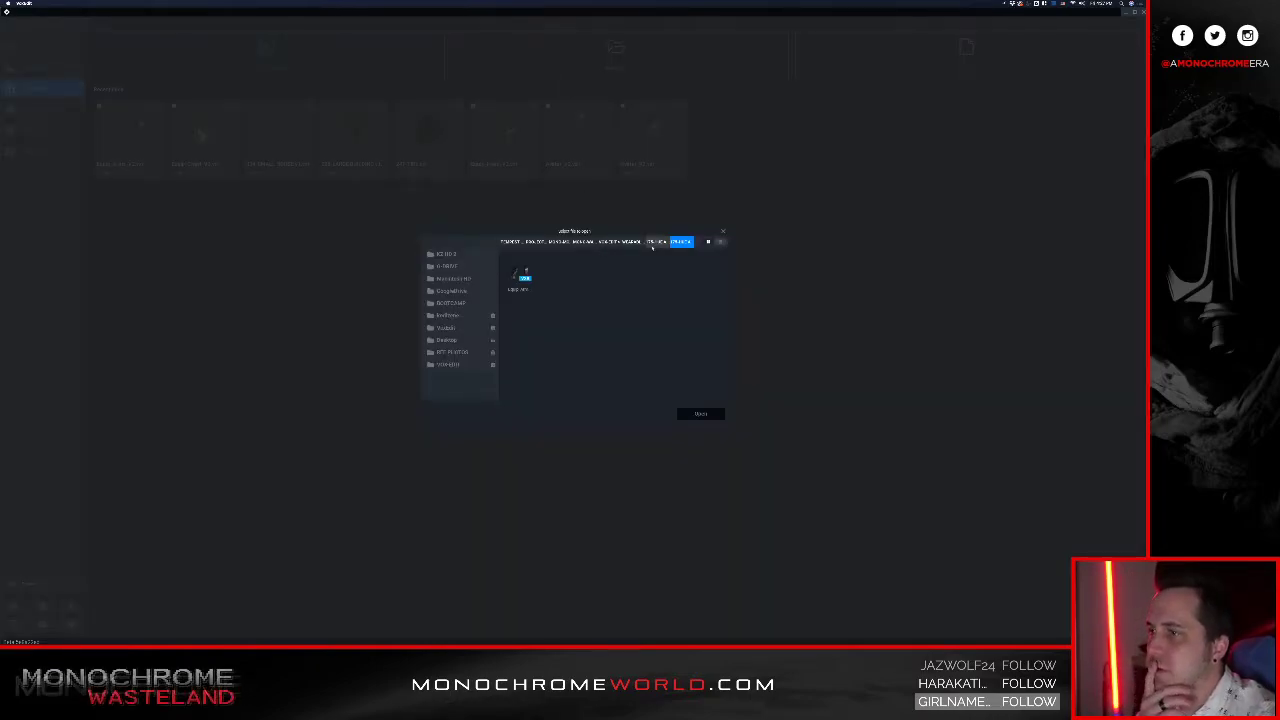
click(619, 242)
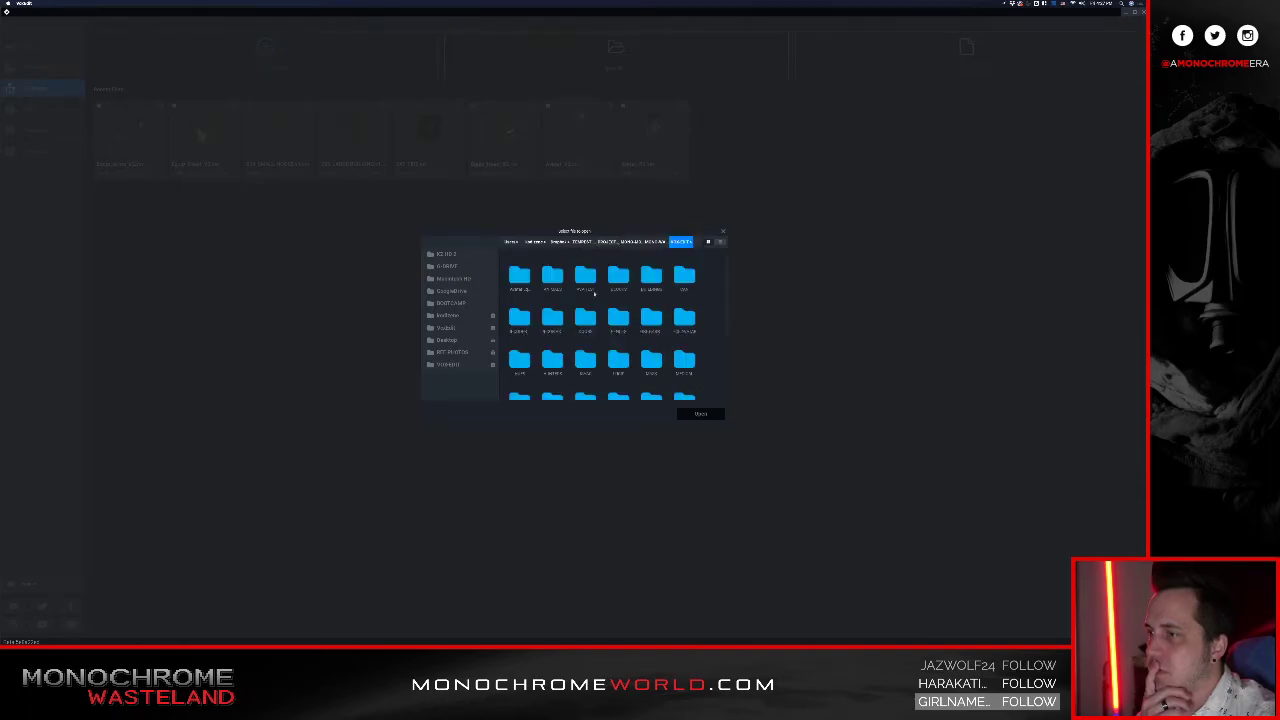
scroll(567, 347, down, 1)
double_click(521, 373)
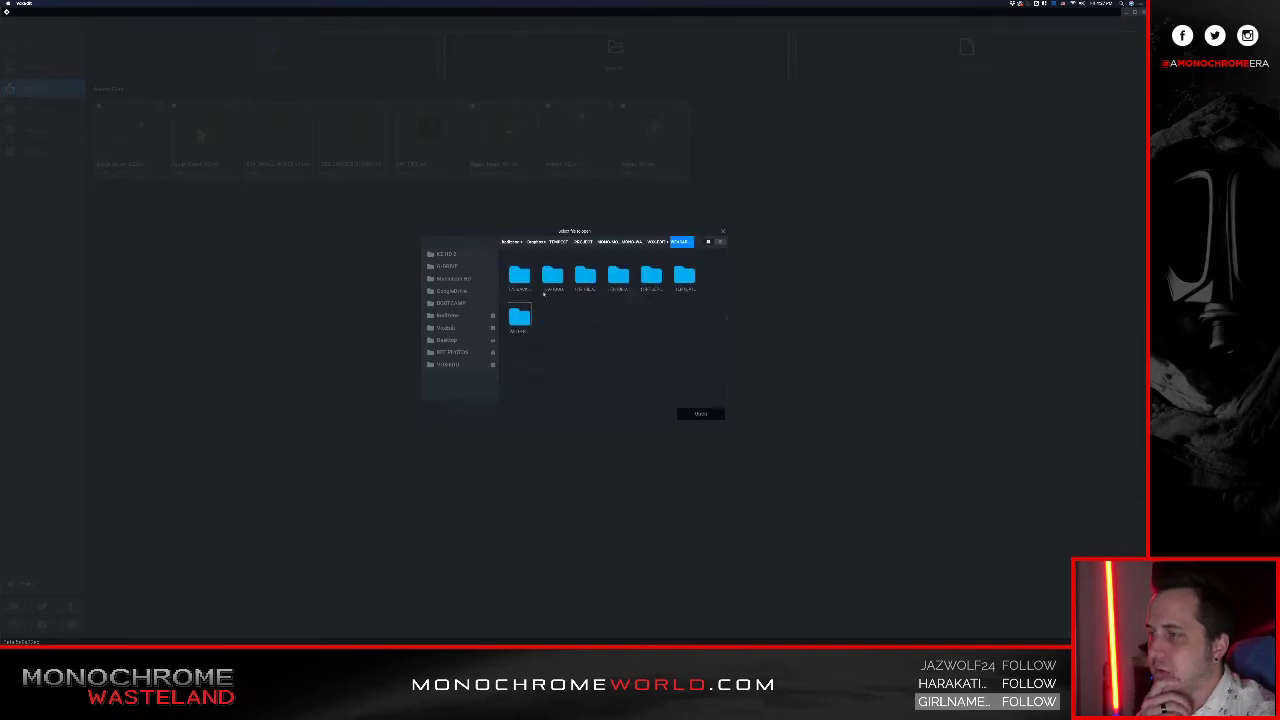
double_click(678, 283)
scroll(685, 360, down, 3)
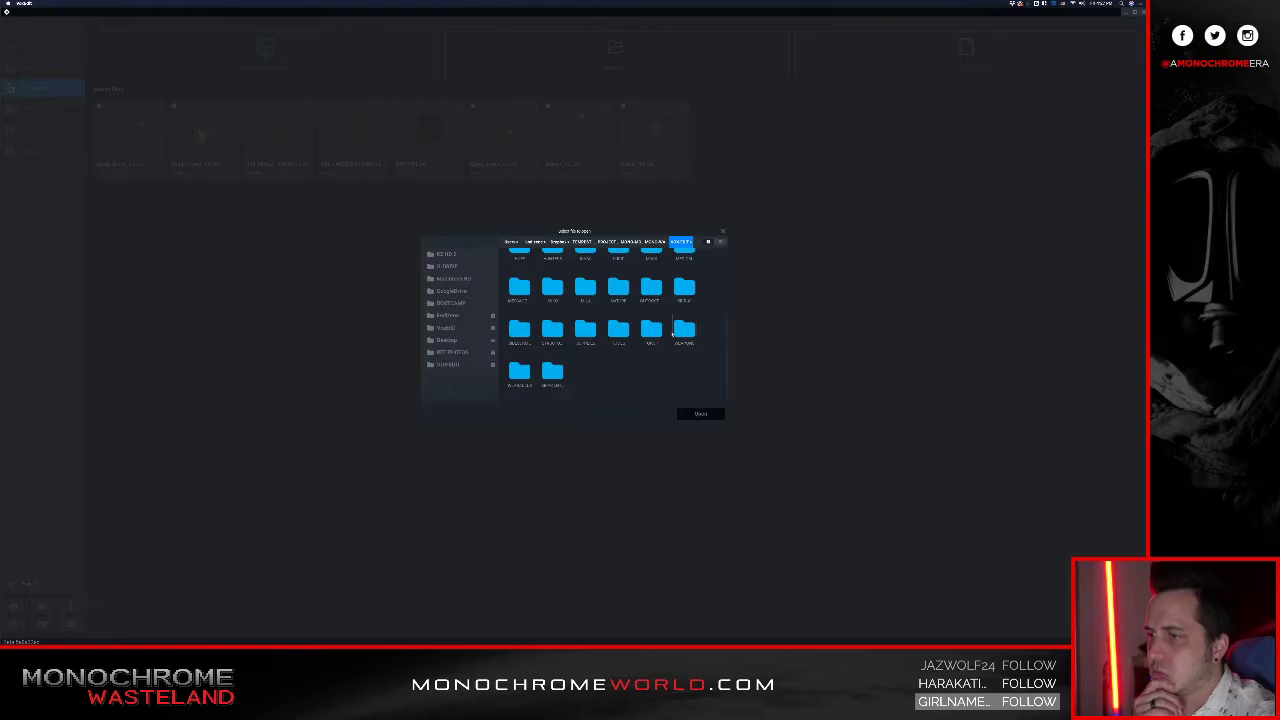
double_click(688, 330)
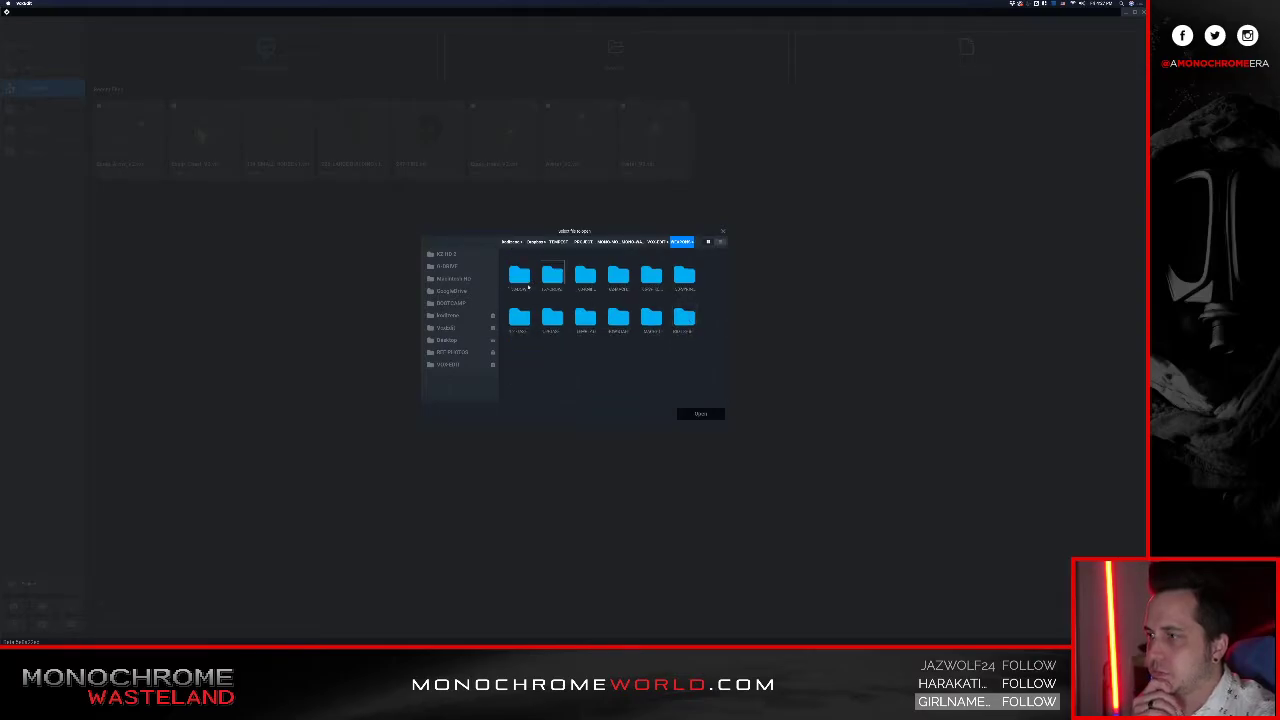
double_click(520, 280)
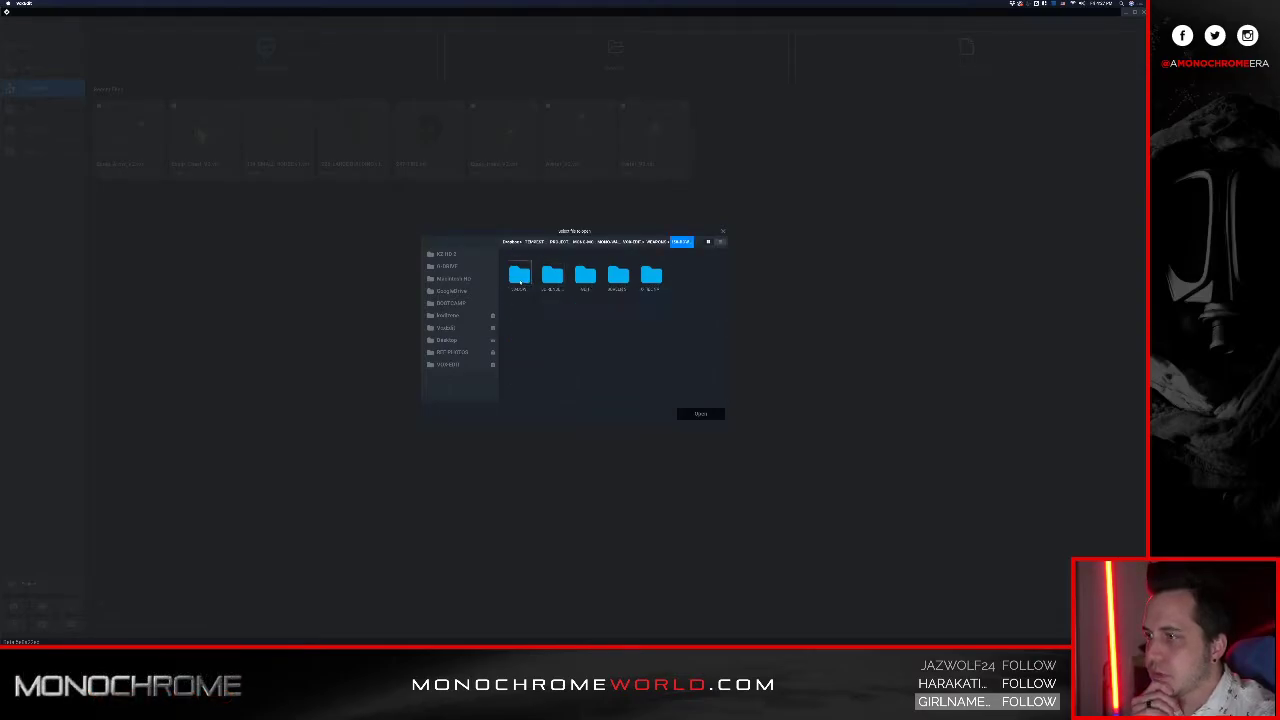
double_click(520, 280)
click(520, 278)
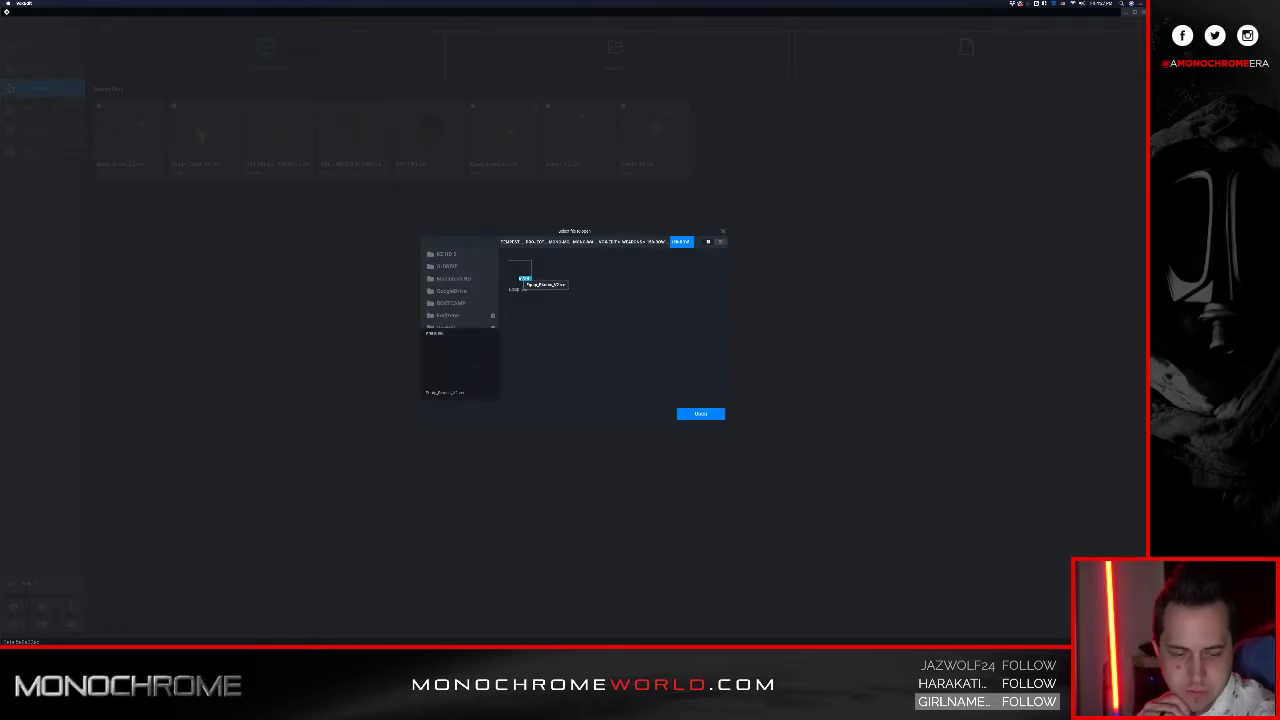
click(702, 415)
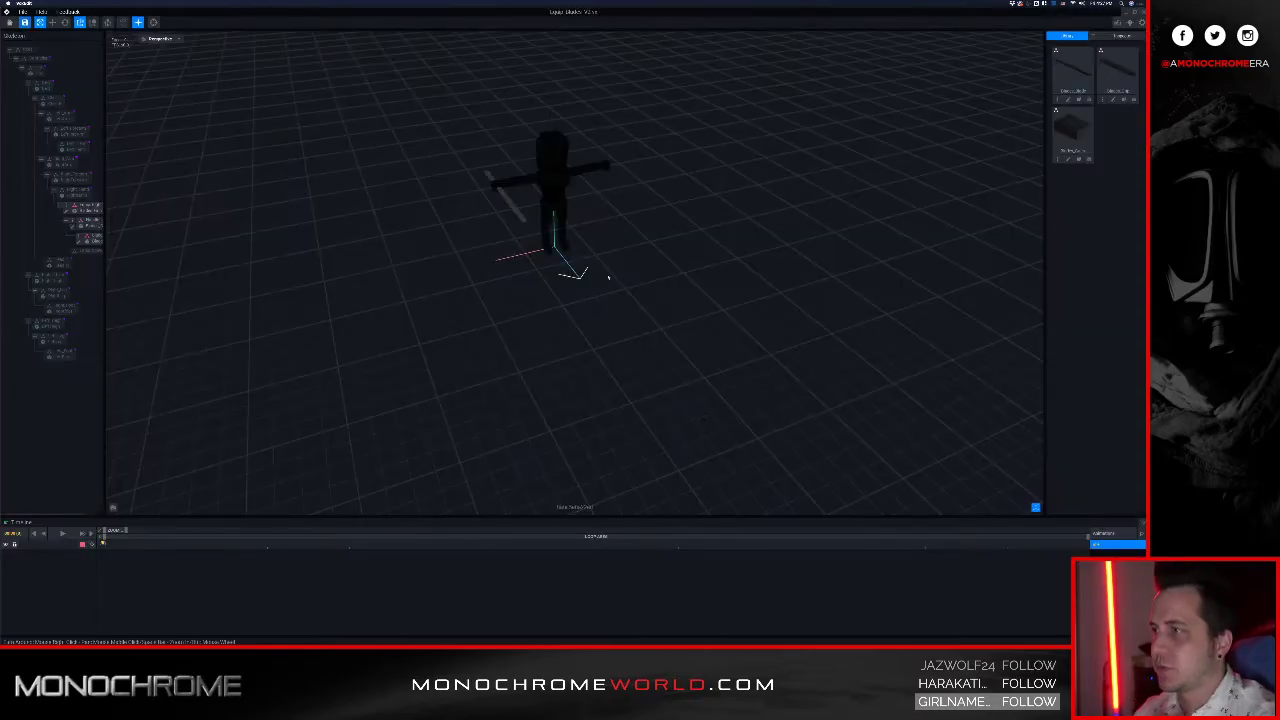
Step: Examine how the long blade sits in the avatar's hand, and close the asset with its changes saved
mouse_move(549, 193)
right_down()
mouse_move(531, 166)
mouse_move(546, 177)
right_up()
scroll(544, 185, up, 5)
scroll(540, 177, up, 4)
click(10, 23)
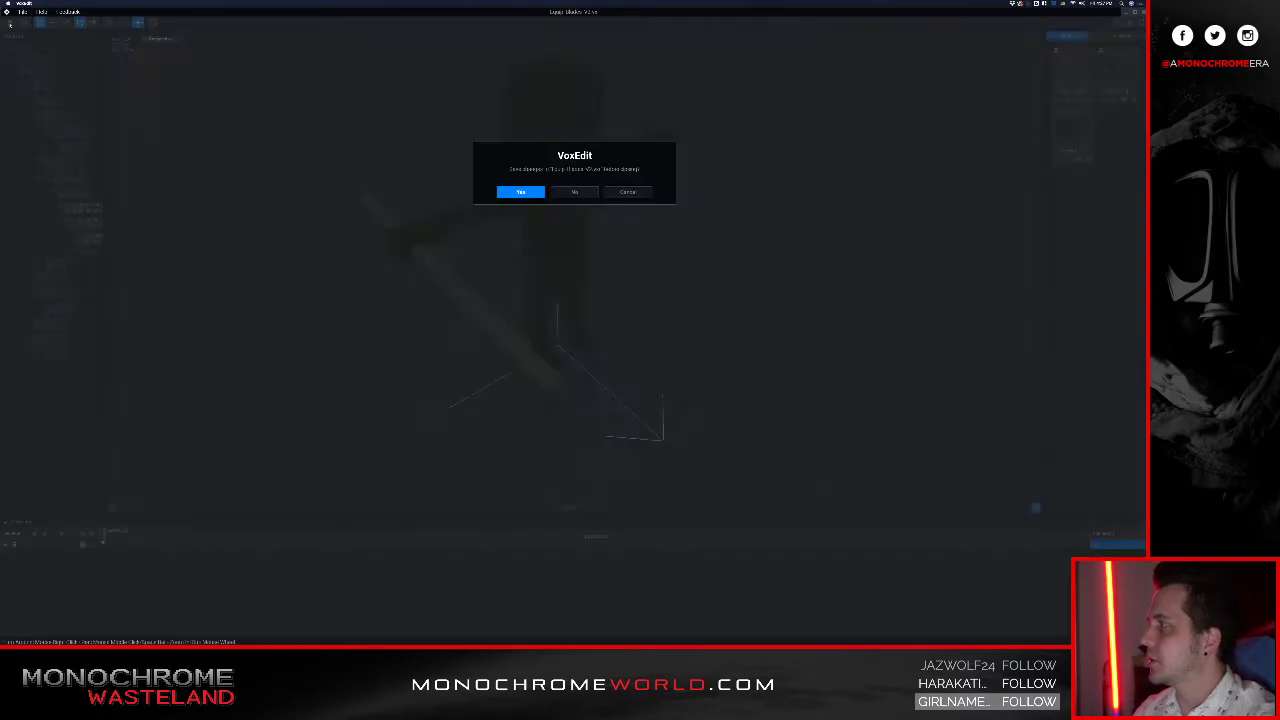
click(509, 196)
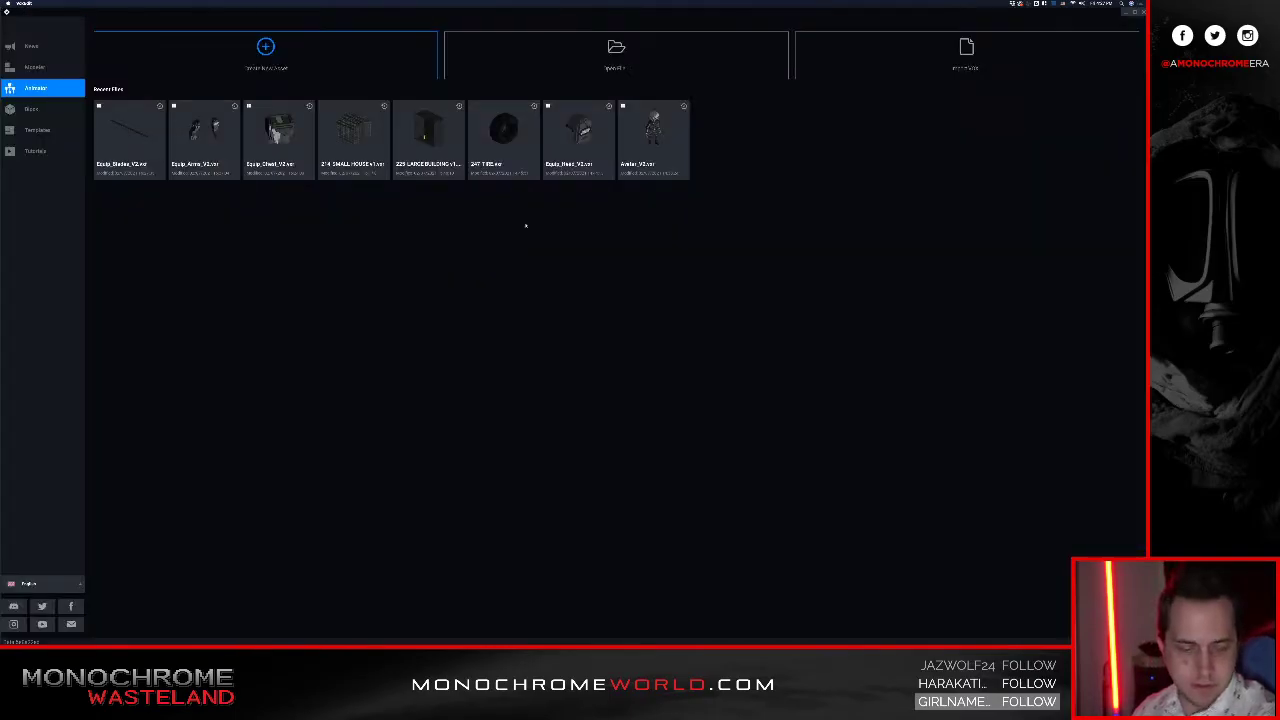
Step: Open the knife asset from its own subfolder in the weapons folder
click(491, 50)
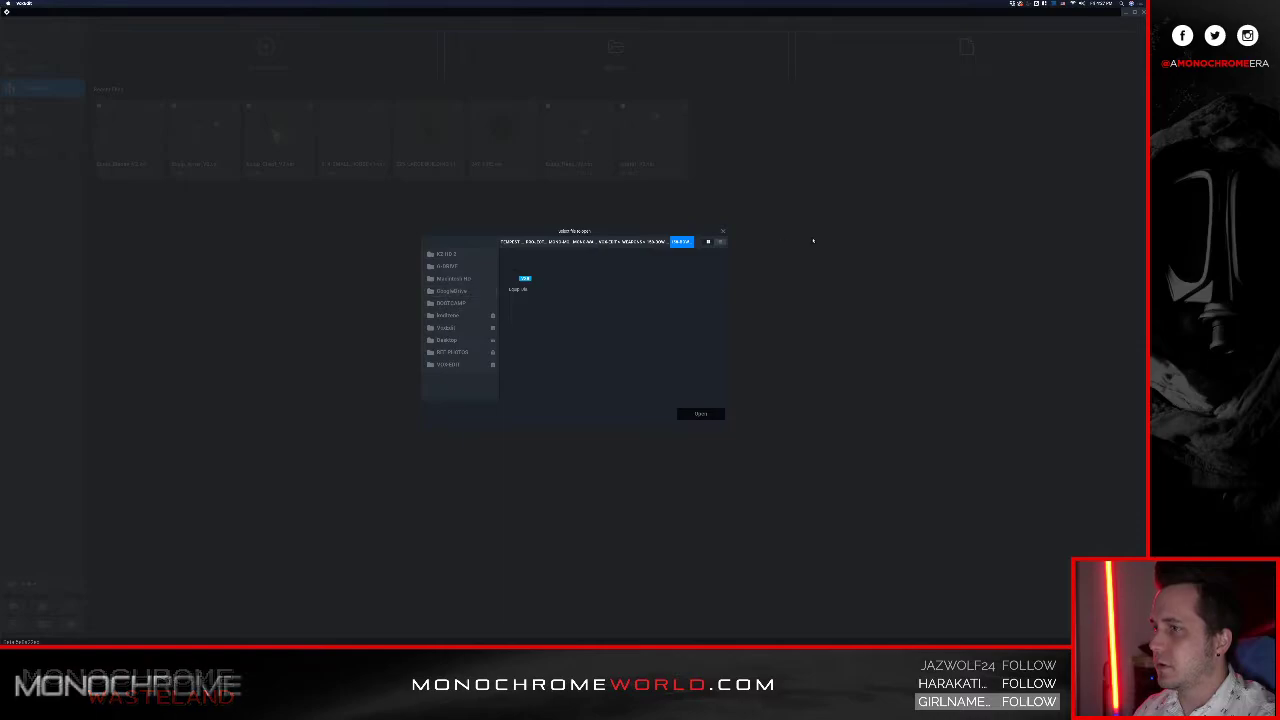
click(655, 242)
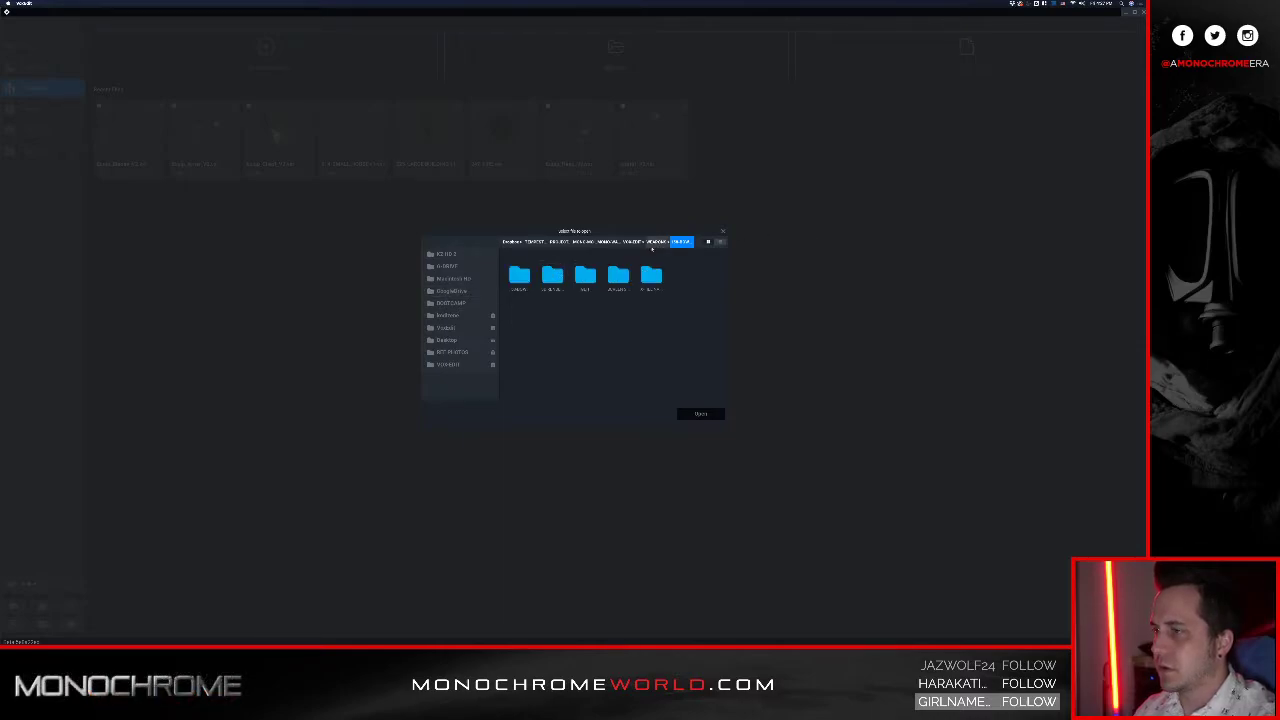
double_click(552, 276)
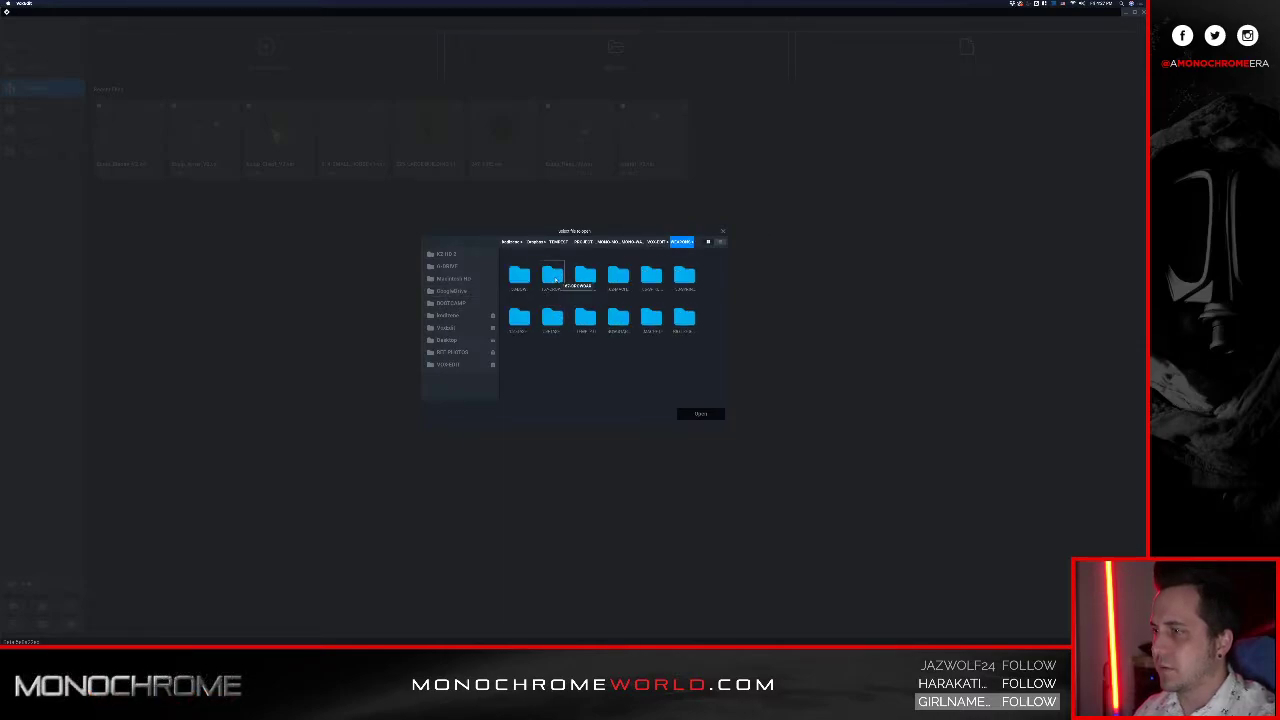
double_click(586, 277)
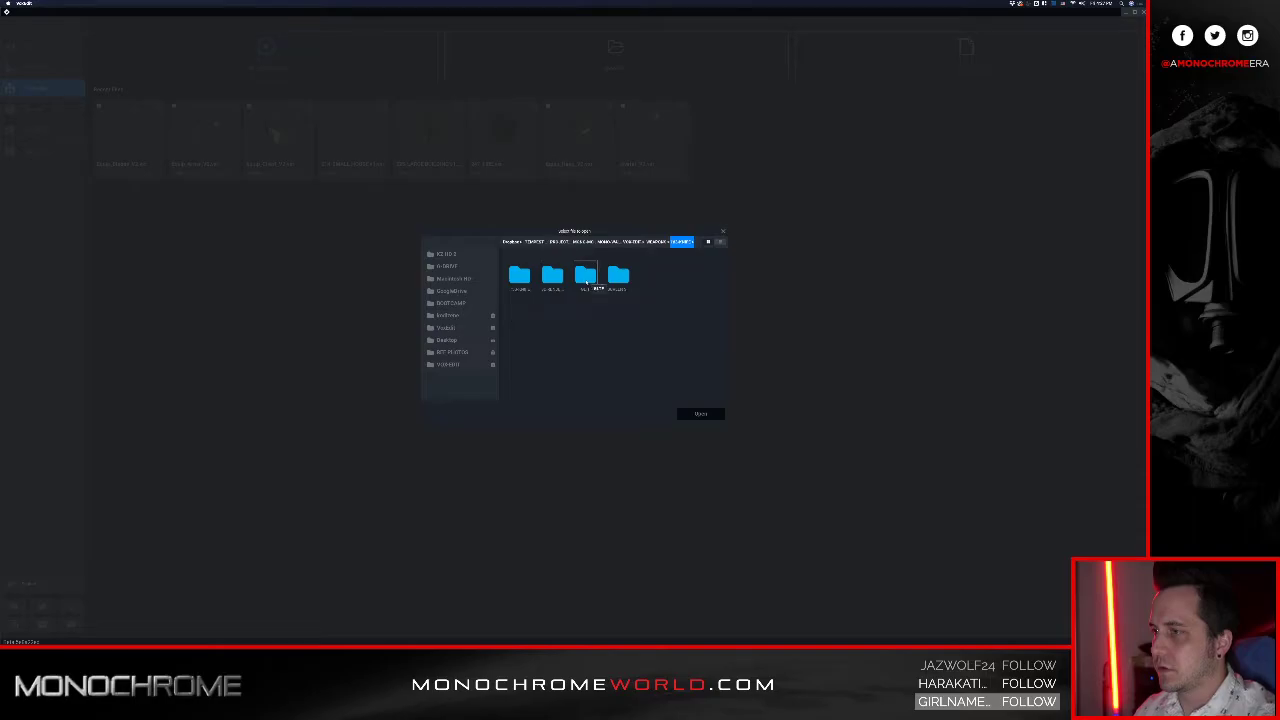
double_click(517, 276)
click(519, 275)
click(700, 413)
Step: Examine the knife's fit in the avatar's hand, and save and close the knife asset
right_drag(498, 188, 470, 161)
scroll(497, 187, up, 6)
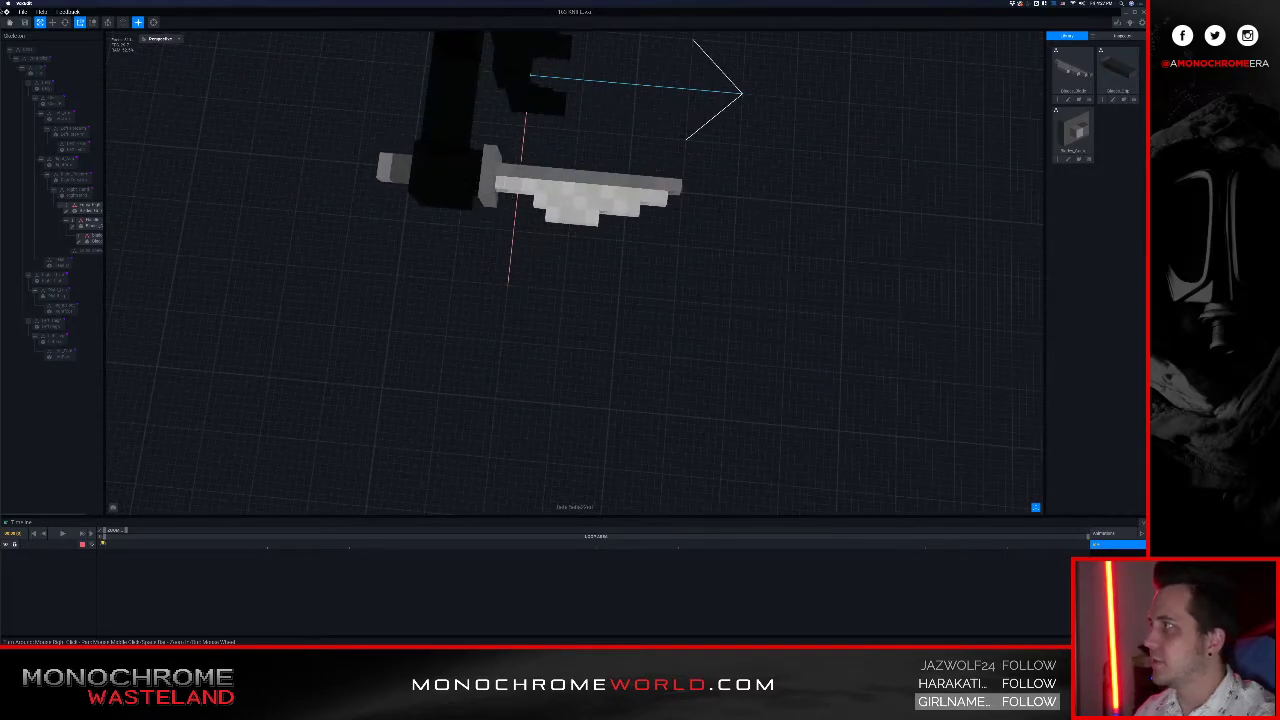
click(10, 22)
click(521, 192)
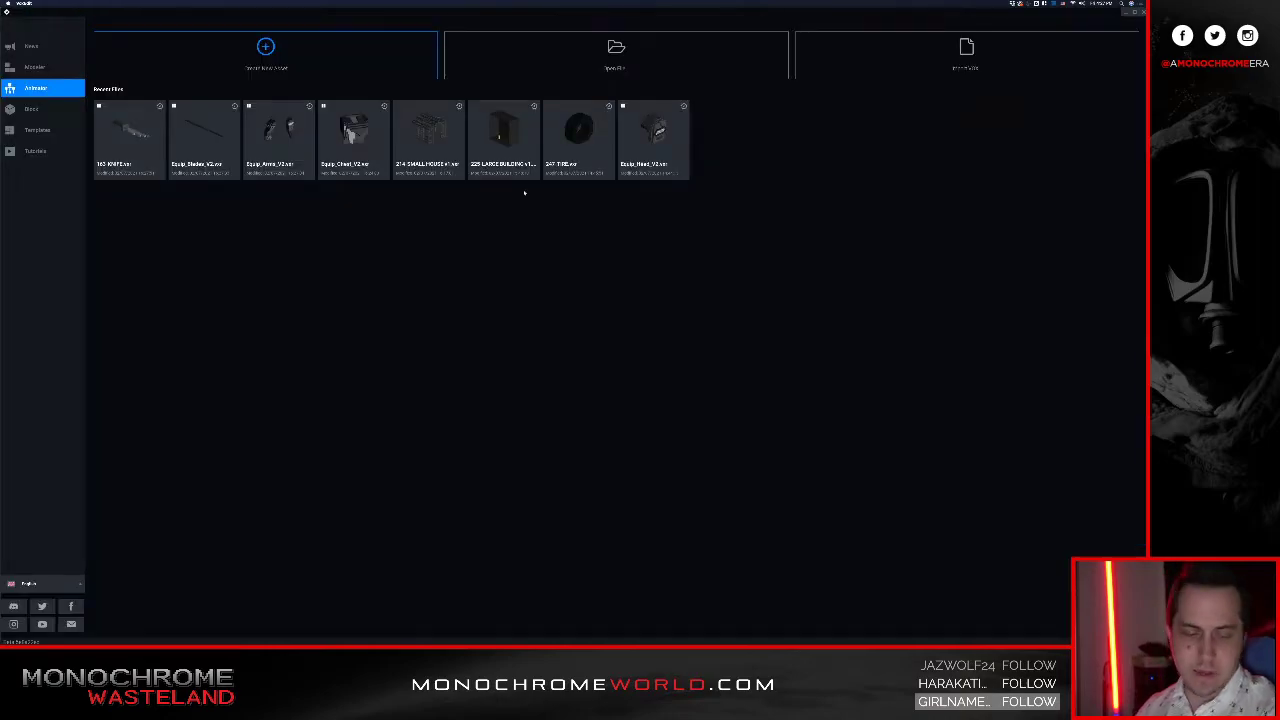
Step: Return to the weapons folder and open the blade asset inside its seventh weapon subfolder
click(578, 66)
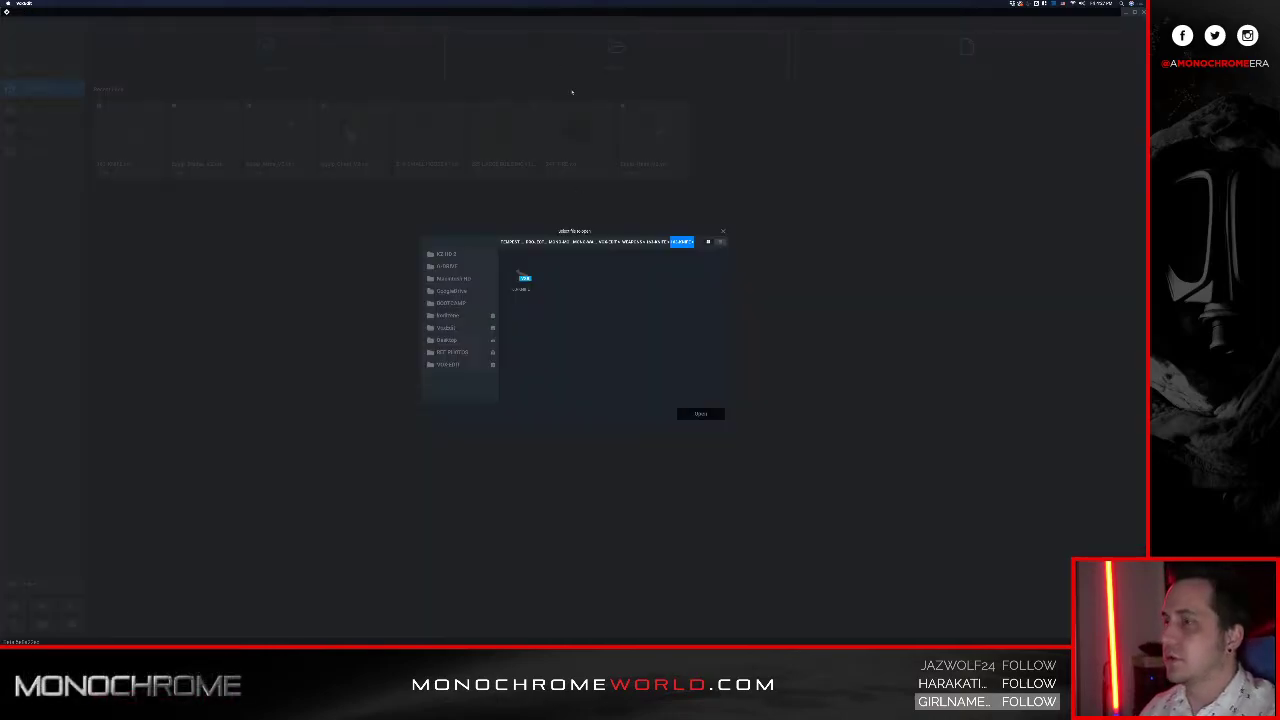
double_click(524, 277)
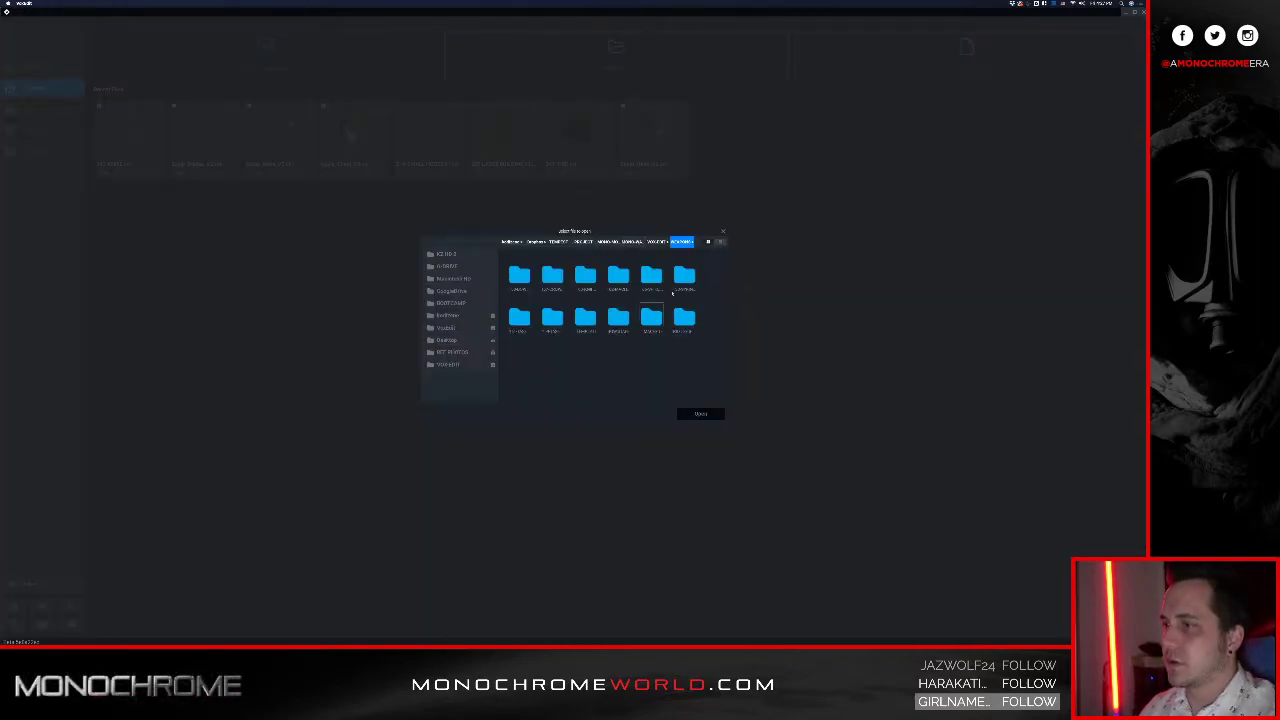
double_click(553, 318)
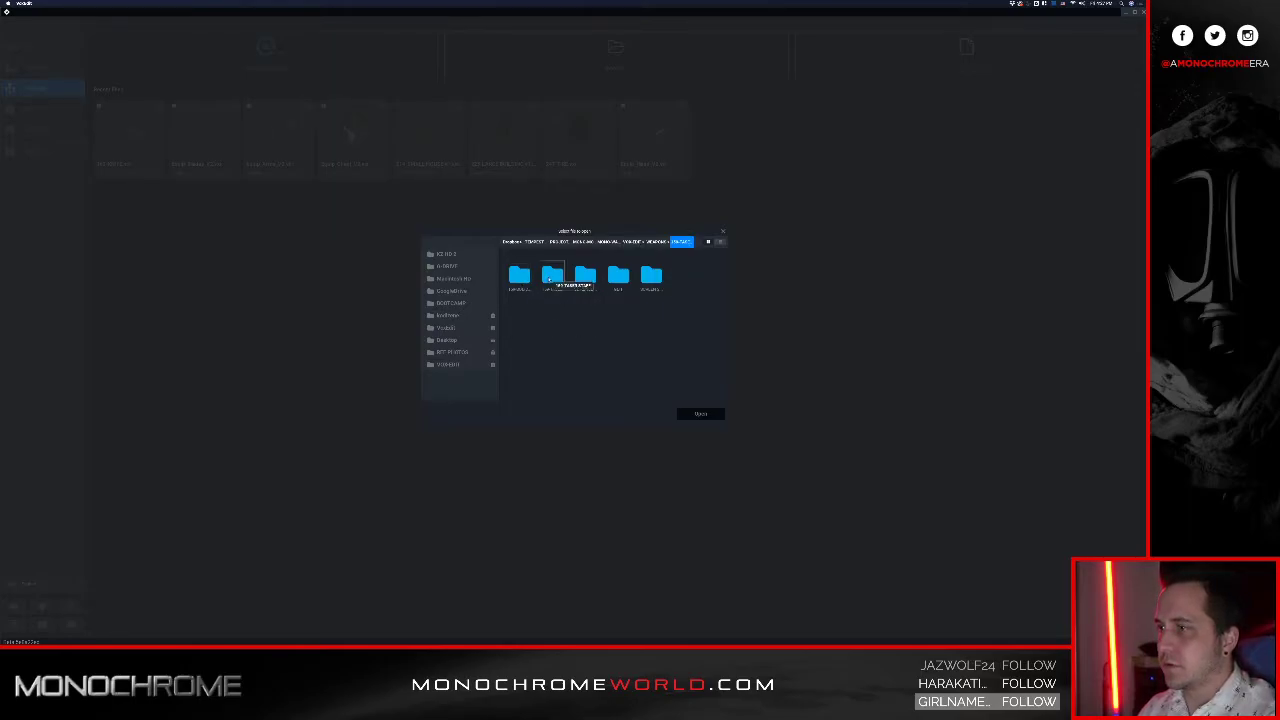
click(658, 243)
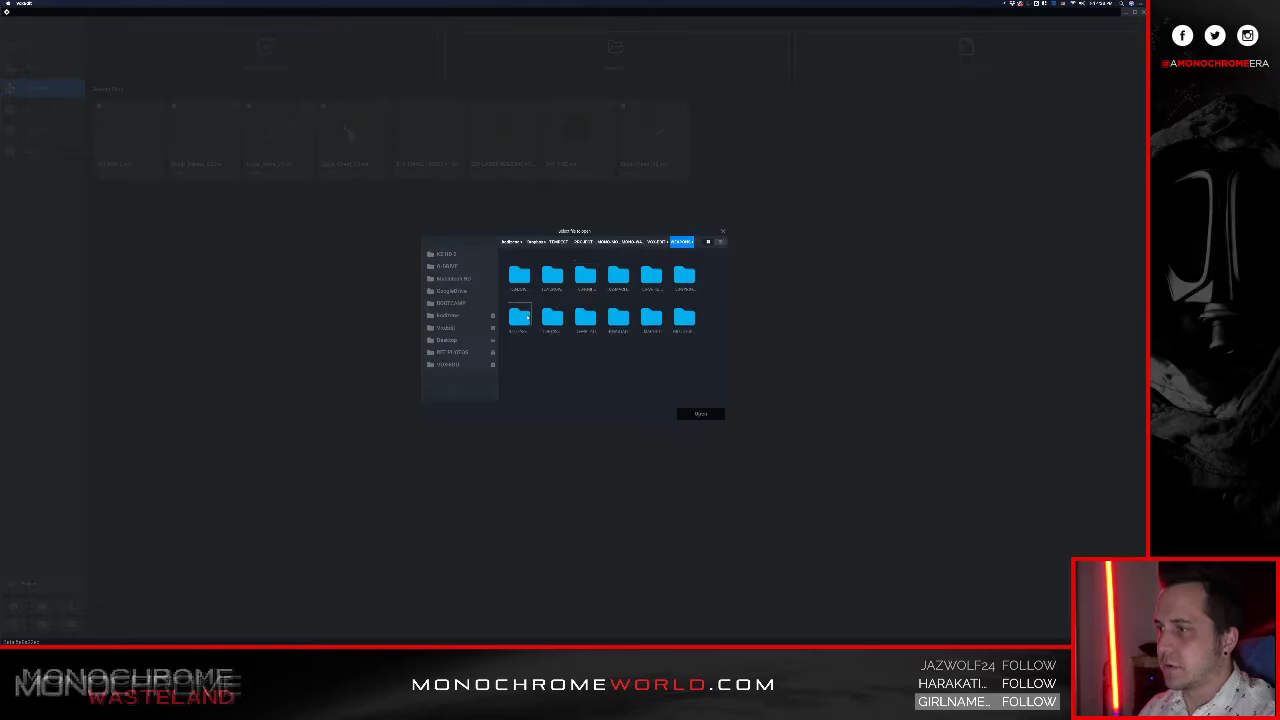
double_click(521, 319)
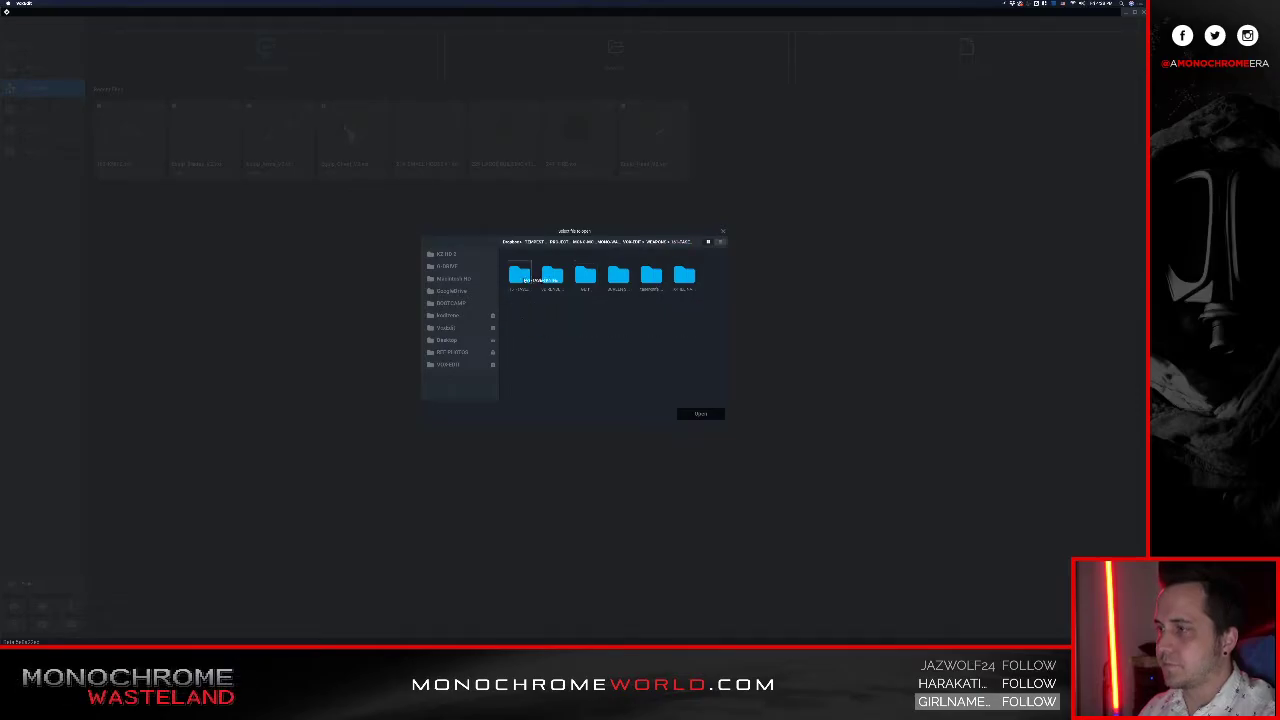
double_click(520, 277)
click(520, 274)
click(703, 413)
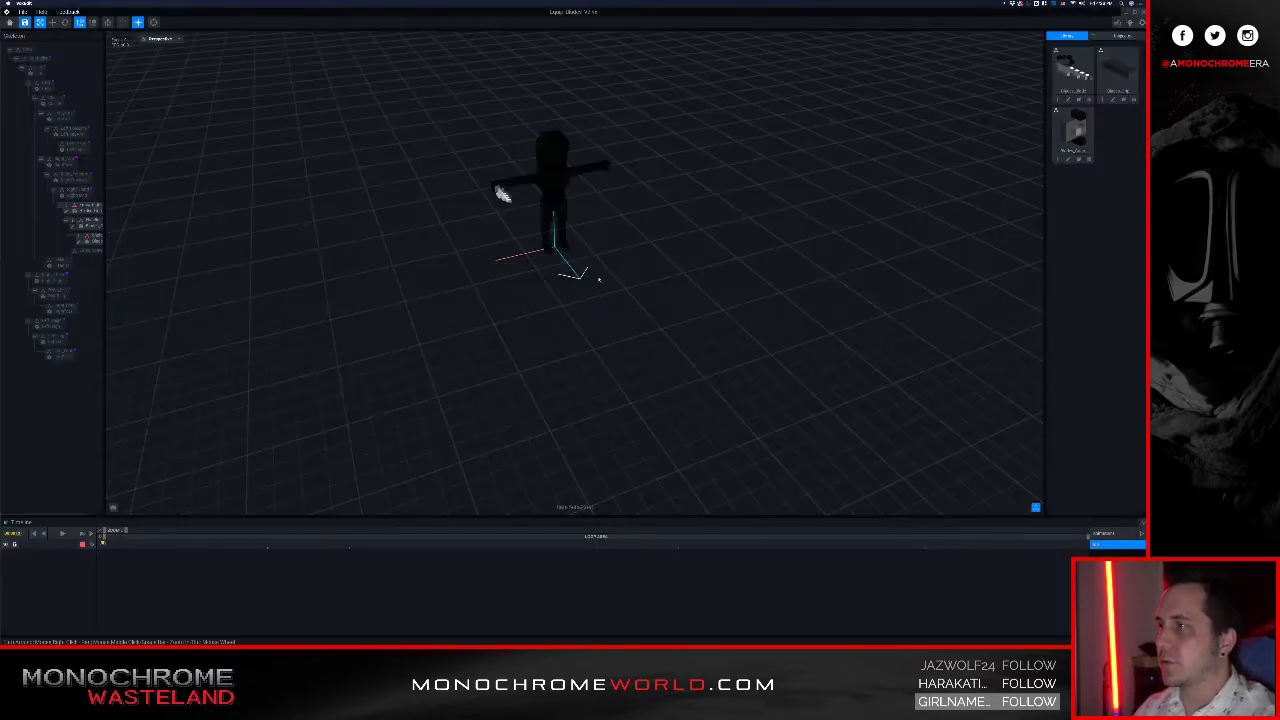
Step: Examine the toothed blade and its guard in the avatar's hand from several angles, and save and close the asset
scroll(490, 181, up, 10)
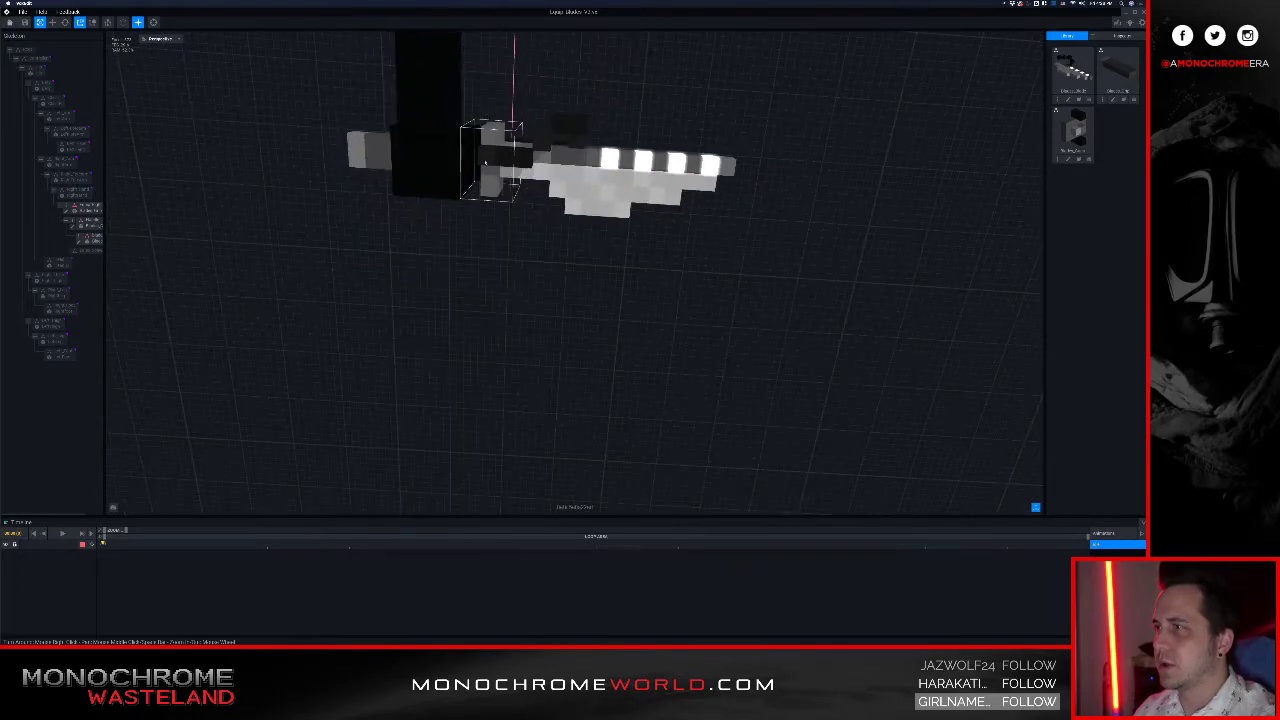
right_drag(511, 155, 458, 220)
right_drag(561, 260, 525, 232)
scroll(512, 257, down, 2)
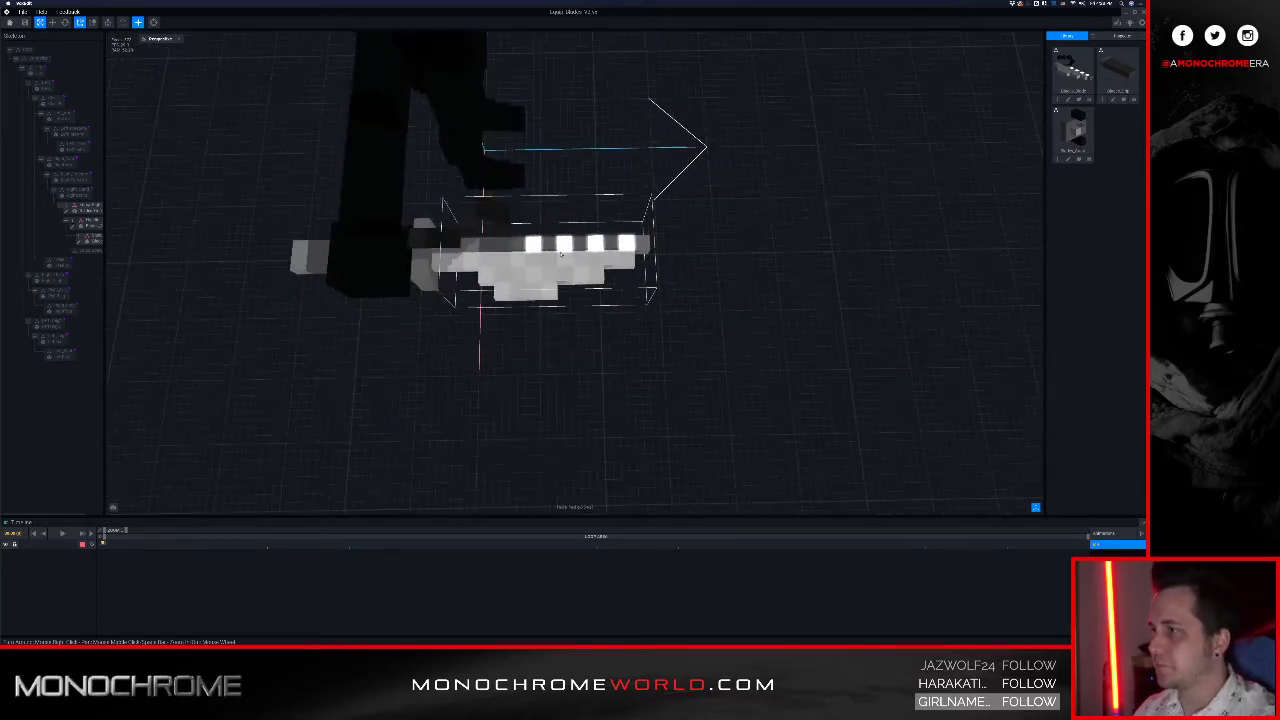
scroll(525, 232, down, 3)
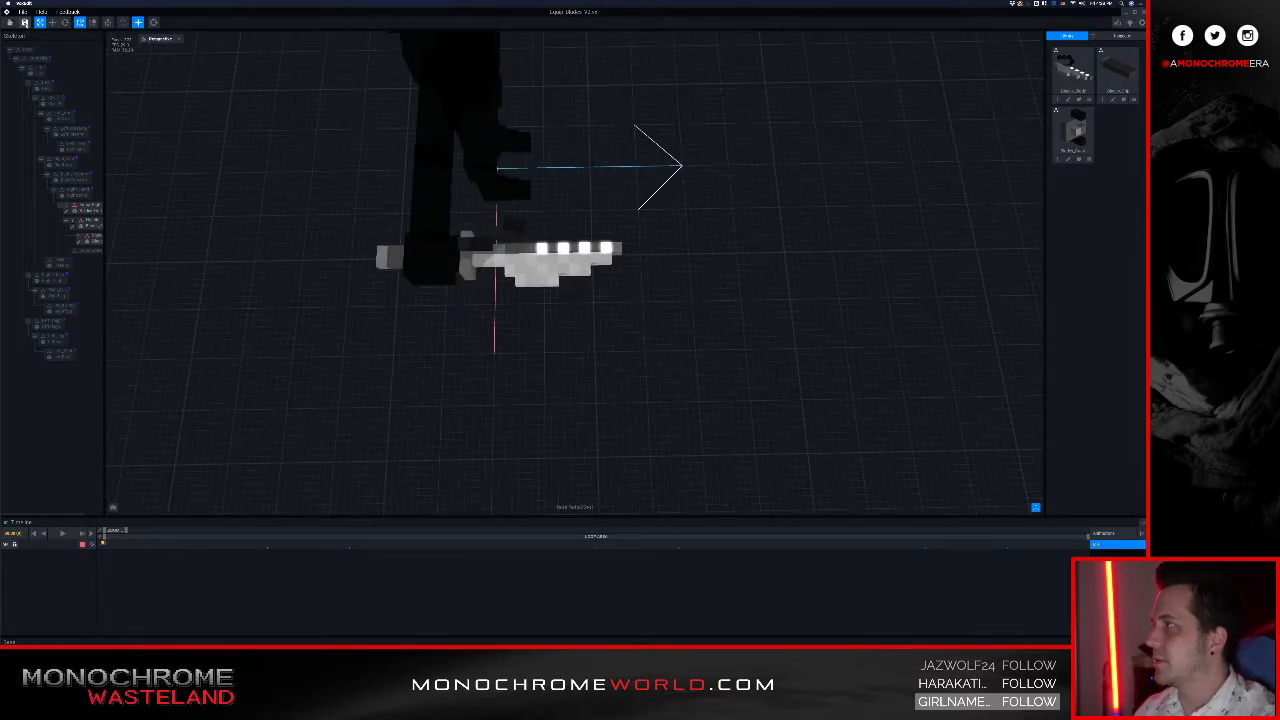
click(14, 24)
click(520, 191)
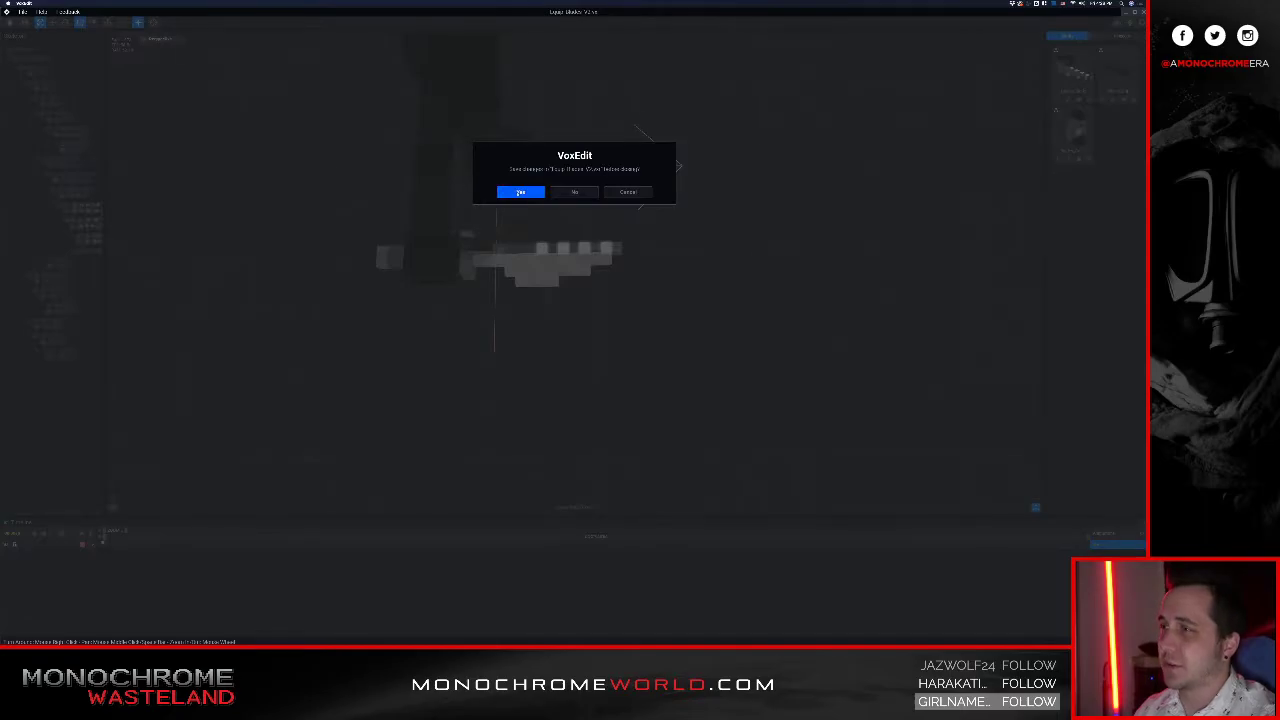
Step: Go up to the main assets folder, enter the weapons folder and open the machete asset from its fifth subfolder
click(559, 72)
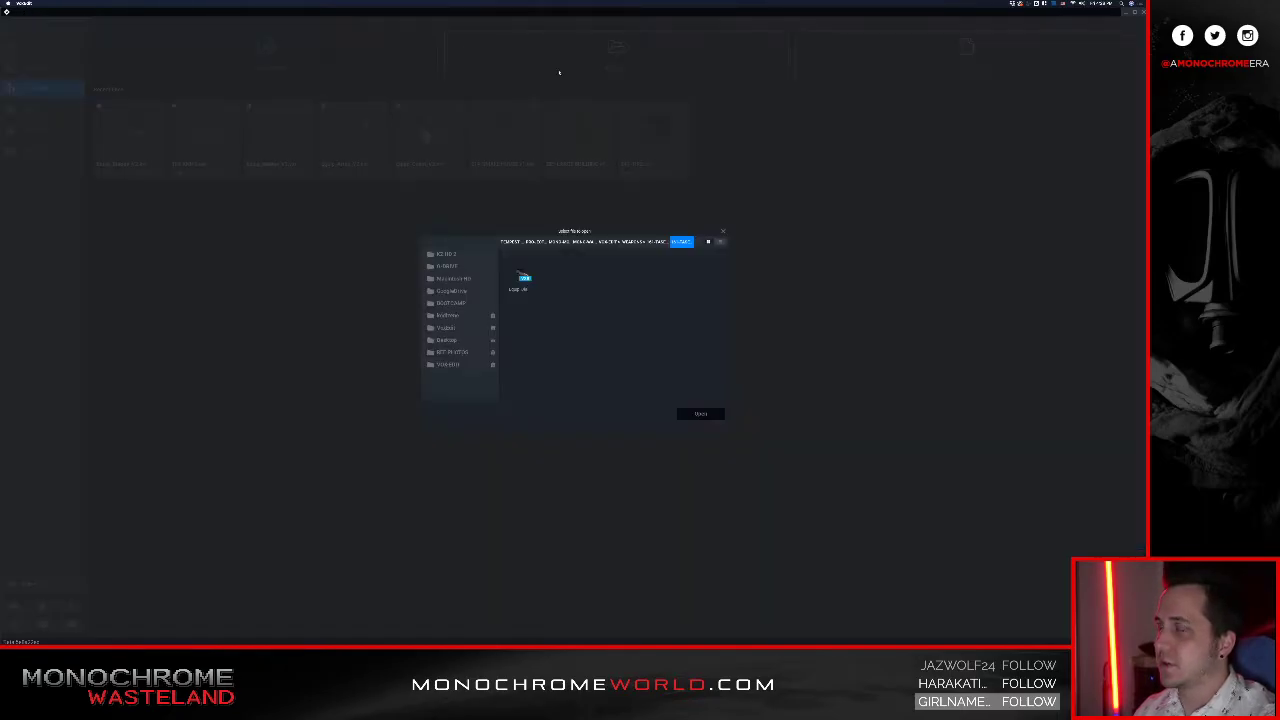
click(655, 243)
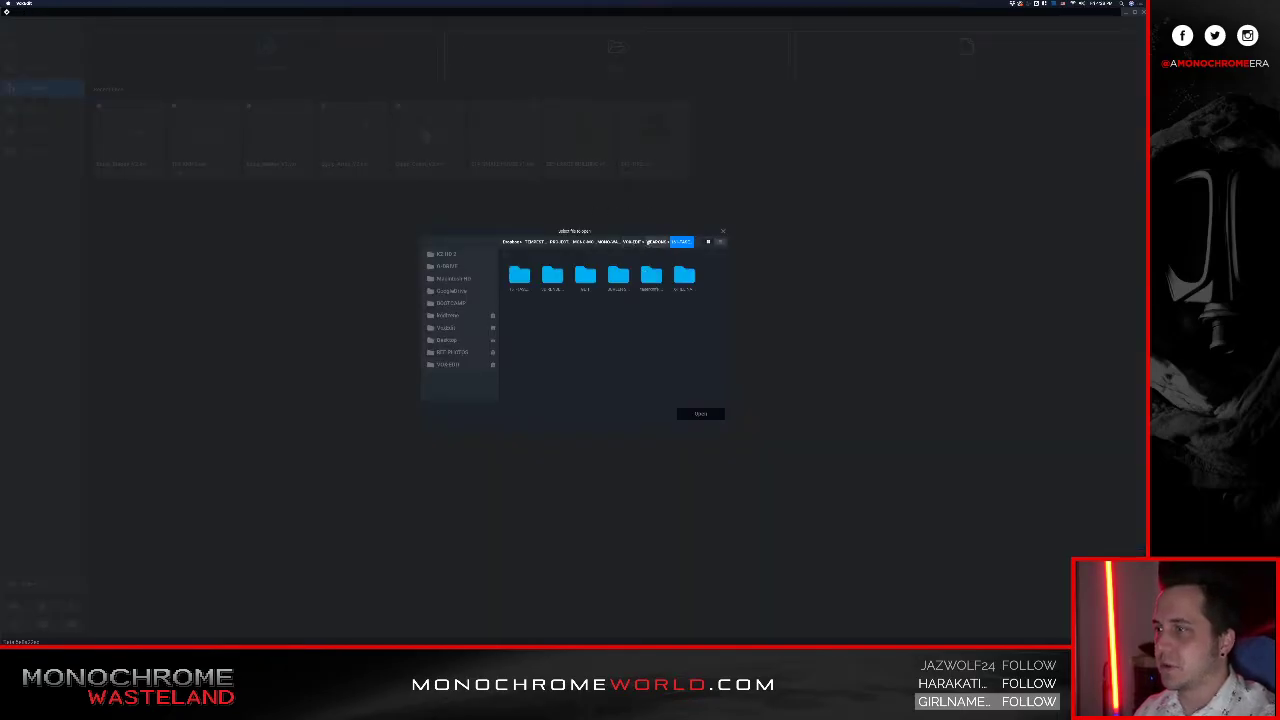
click(657, 242)
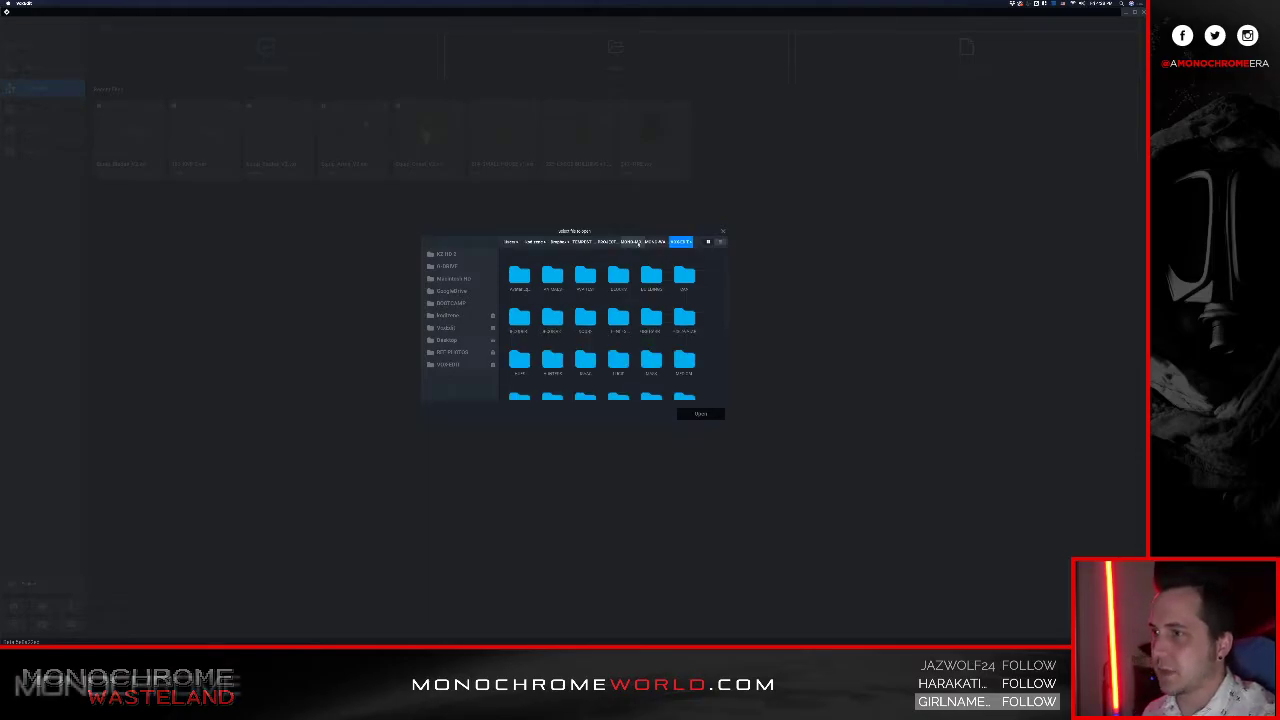
scroll(580, 335, down, 3)
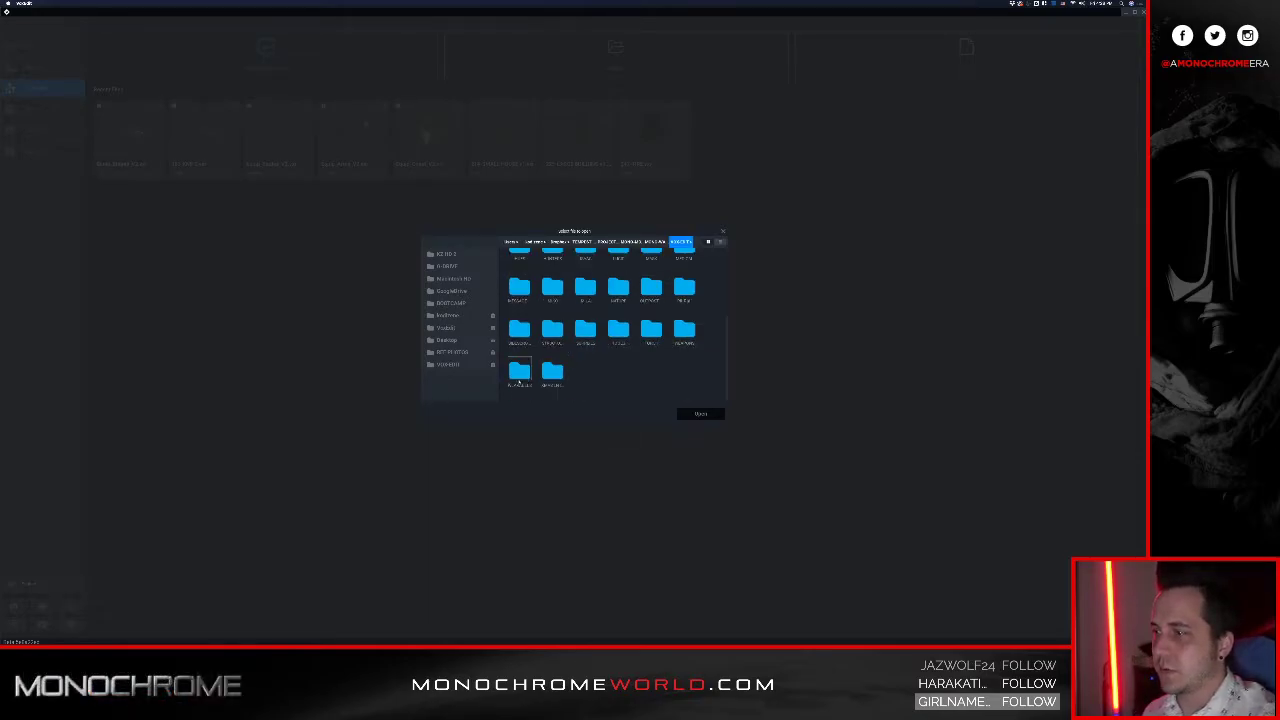
double_click(694, 329)
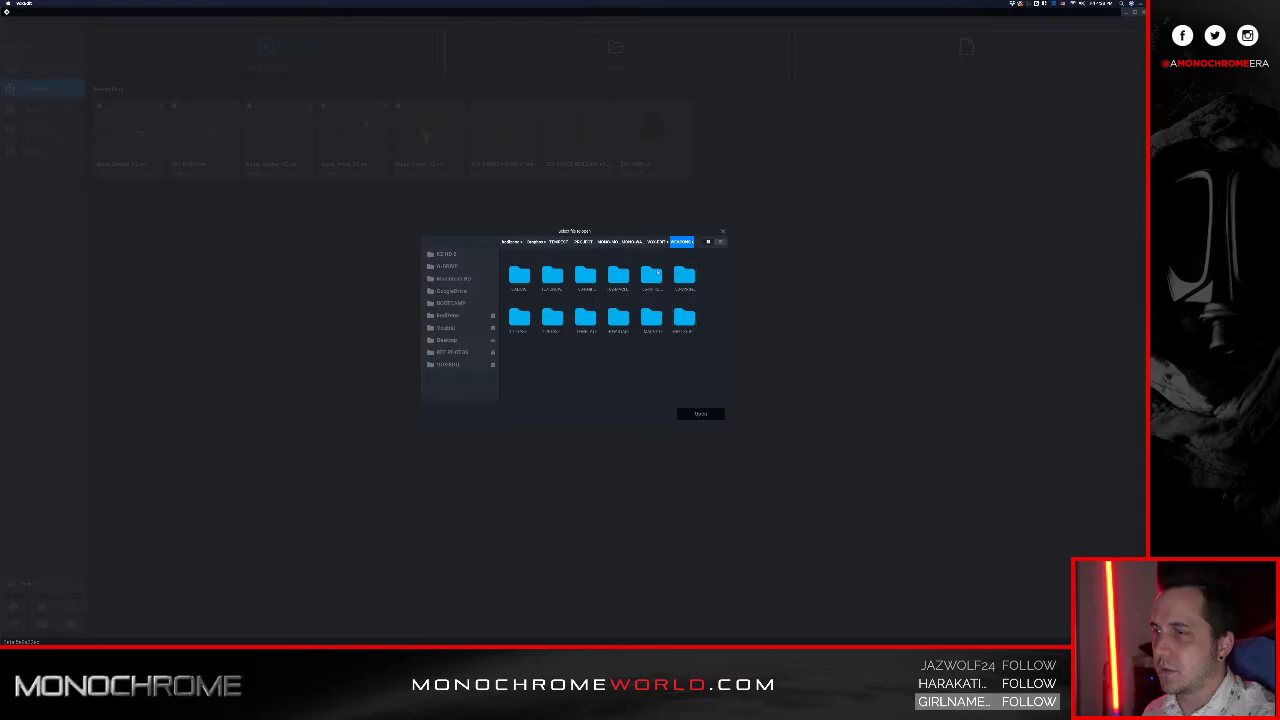
double_click(648, 274)
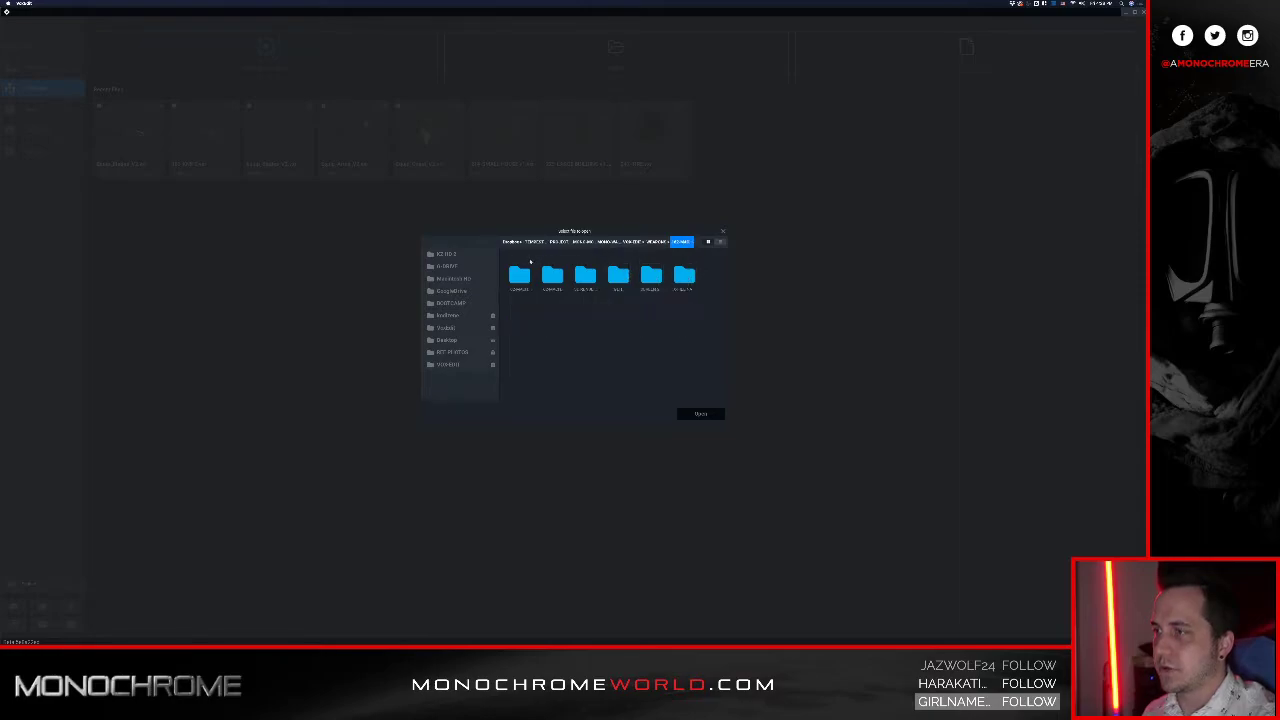
double_click(519, 276)
click(521, 276)
click(700, 413)
Step: Examine the machete's fit in the avatar's hand, and save and close the machete asset
right_drag(458, 157, 575, 260)
scroll(370, 166, up, 3)
middle_drag(368, 165, 459, 177)
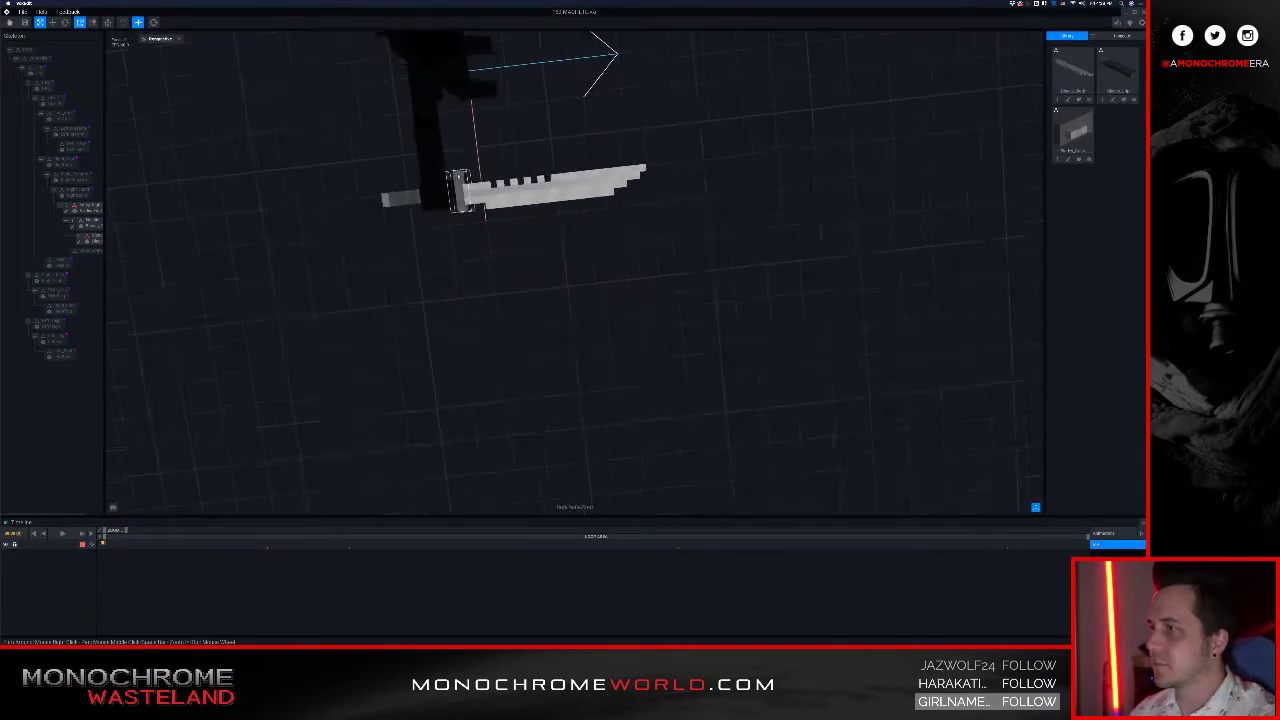
scroll(459, 177, up, 1)
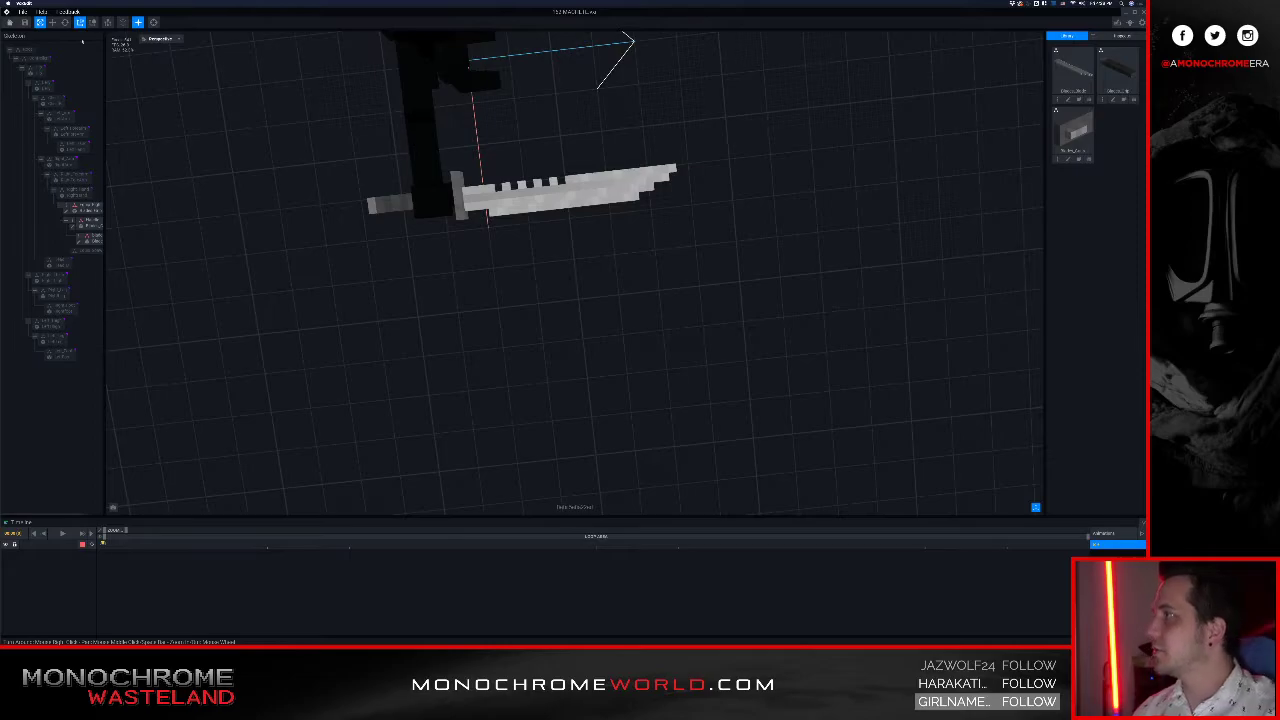
click(10, 22)
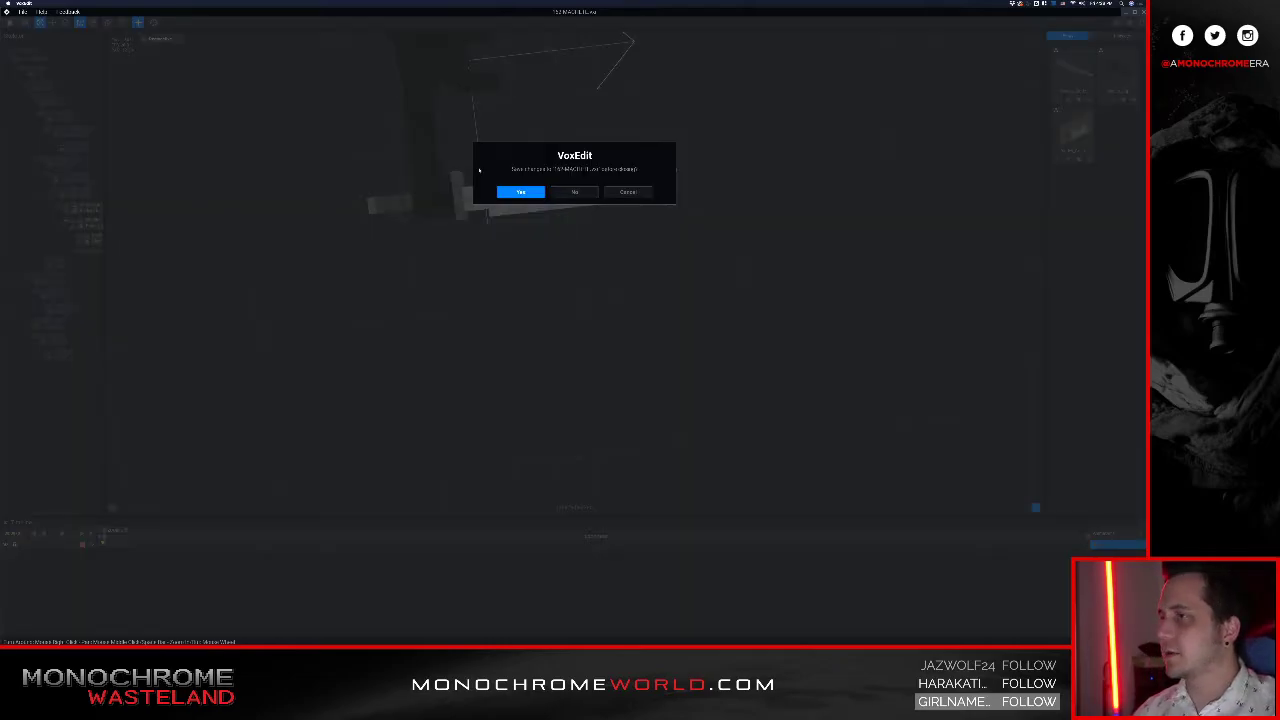
click(529, 191)
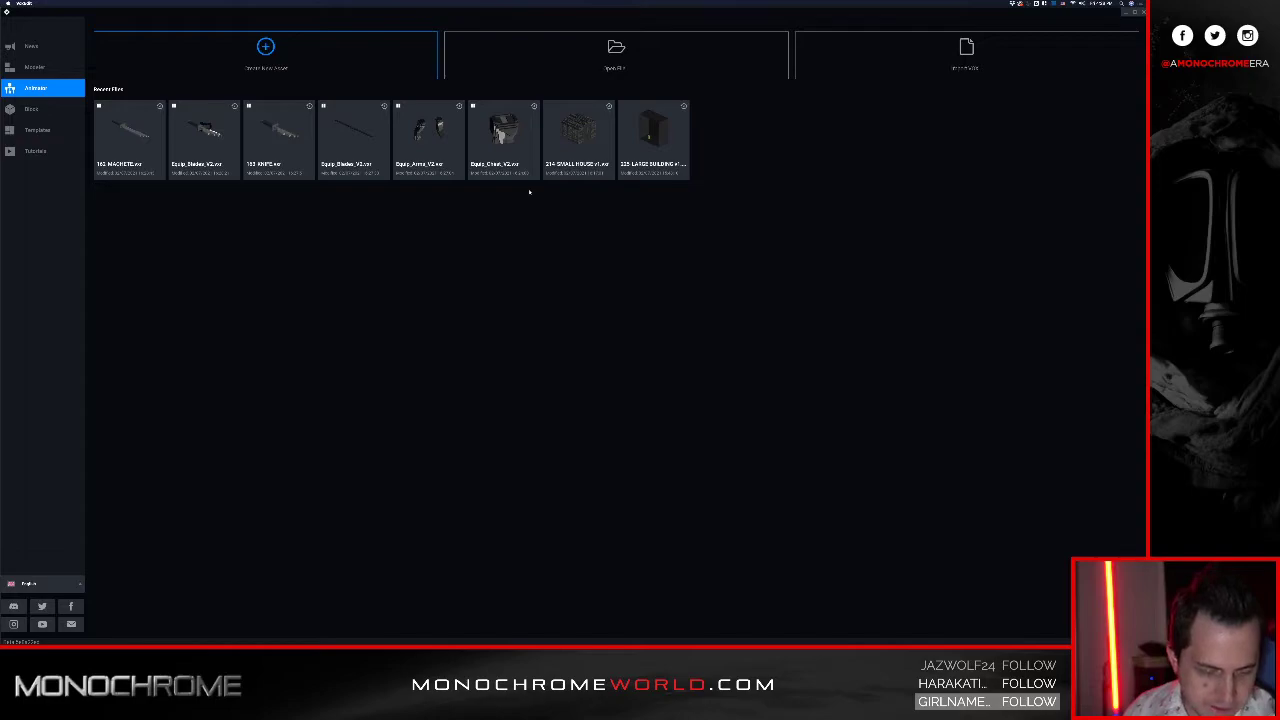
Step: Open the blade asset stored inside the eighth subfolder of the weapons folder
click(517, 70)
double_click(521, 276)
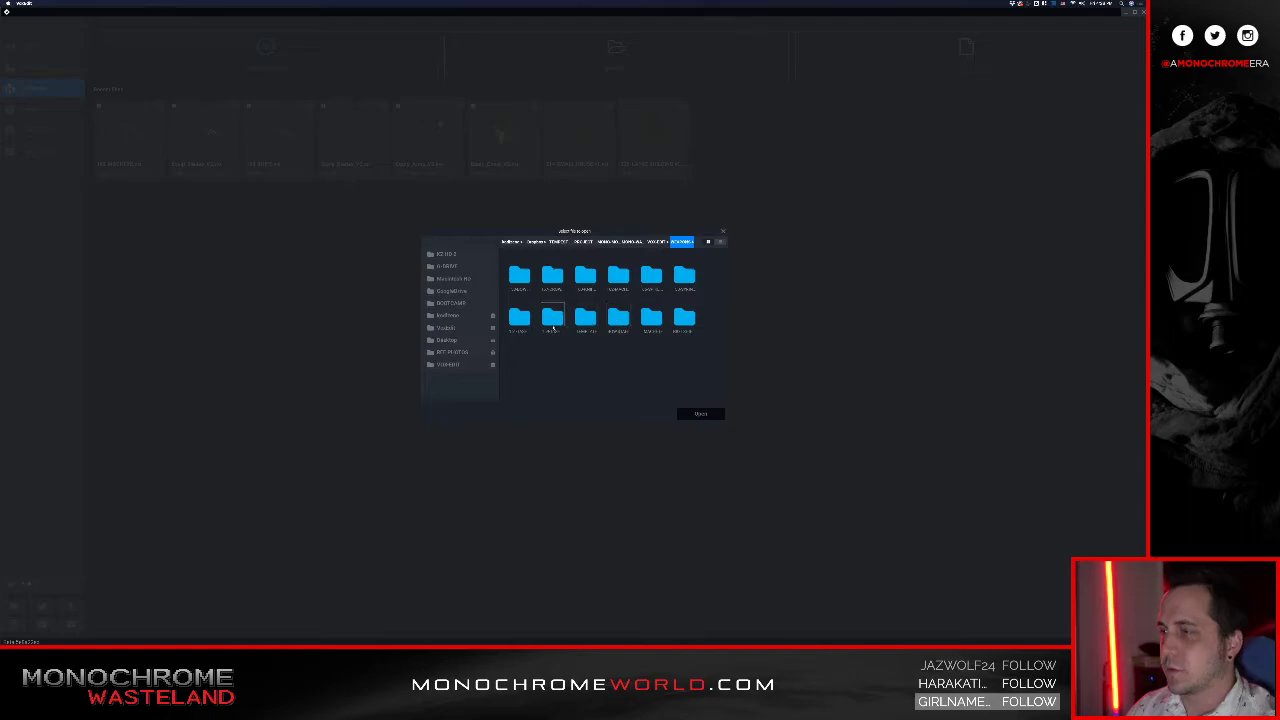
double_click(553, 326)
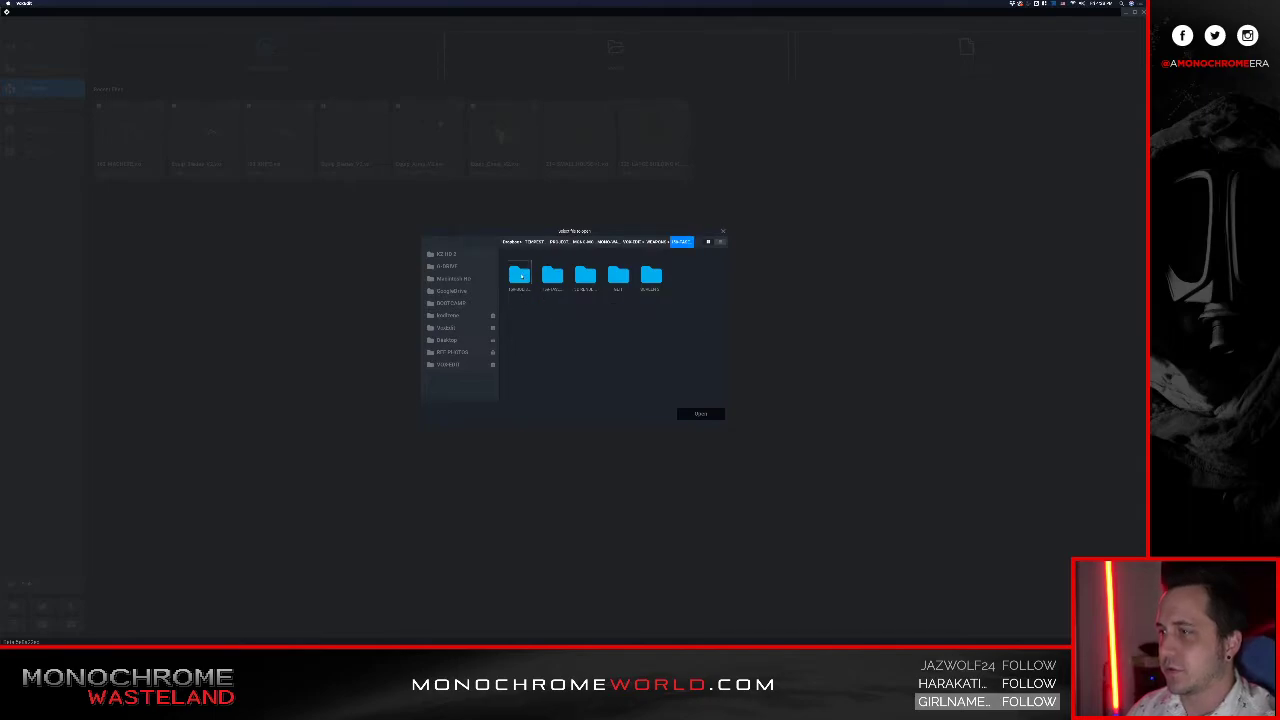
double_click(554, 277)
click(522, 276)
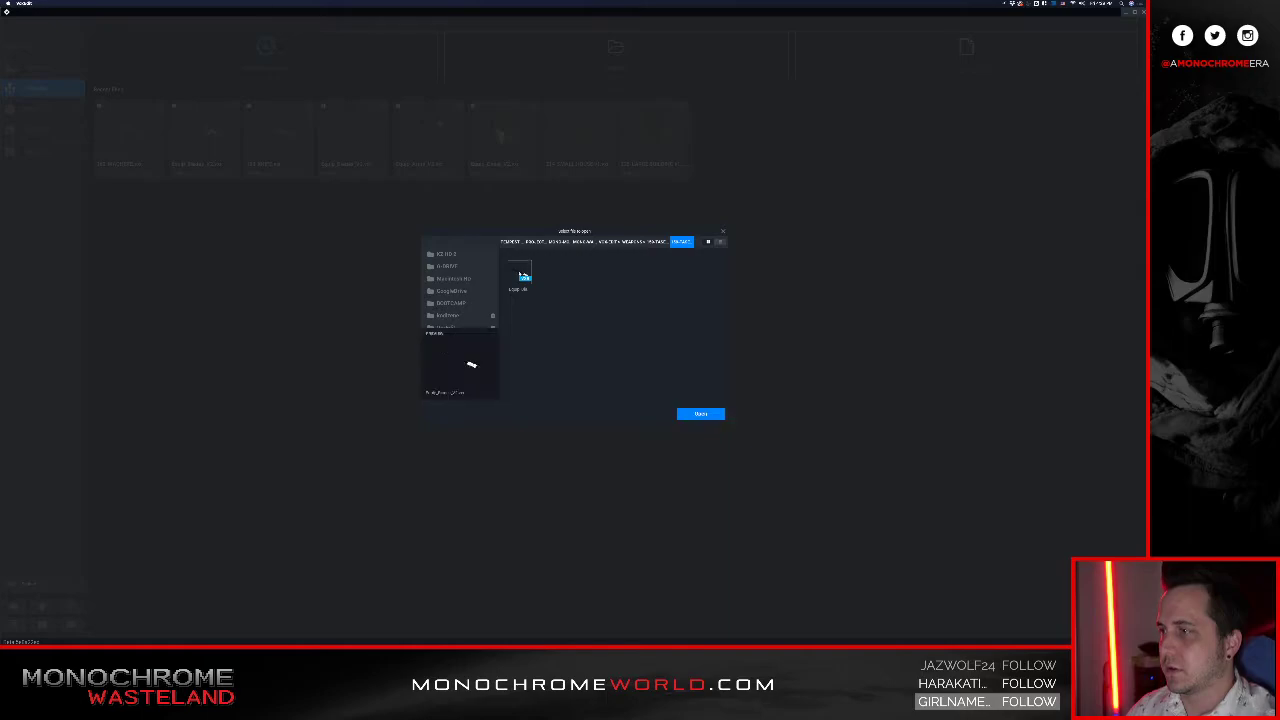
click(700, 413)
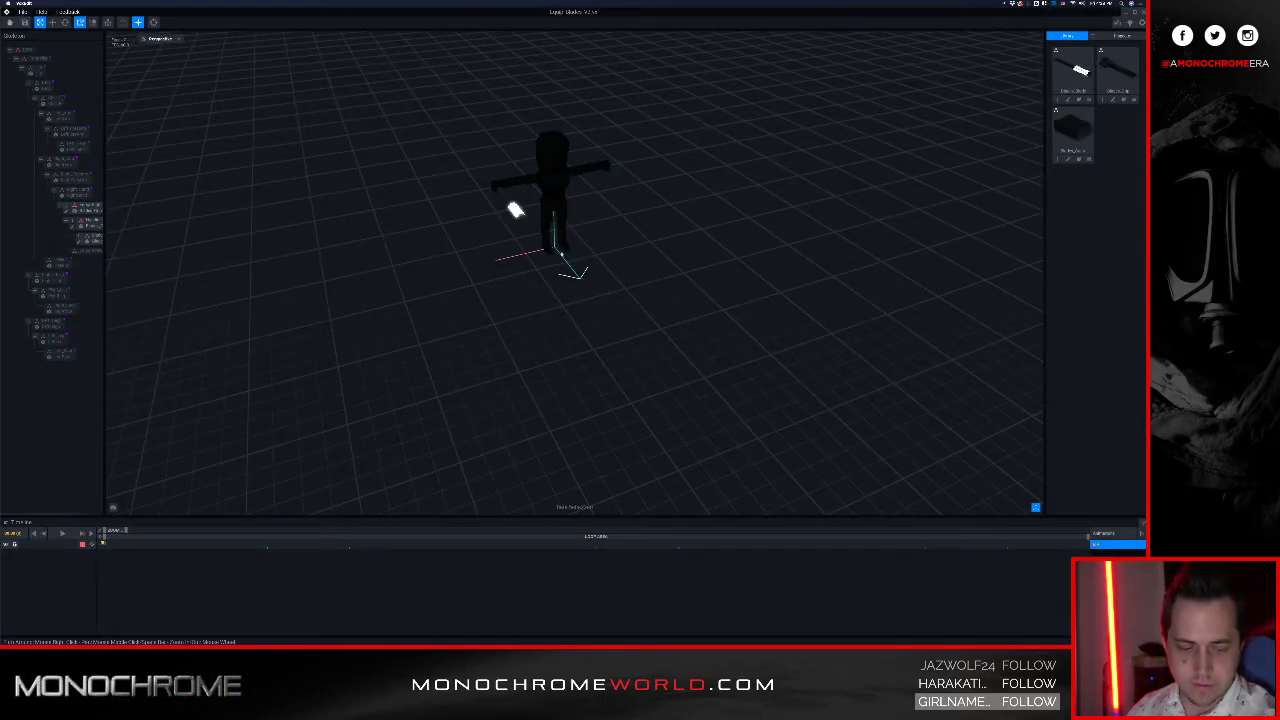
Step: Examine the dark weapon with the white ribbed tip in the avatar's hand from several angles, and save and close it
scroll(536, 205, up, 10)
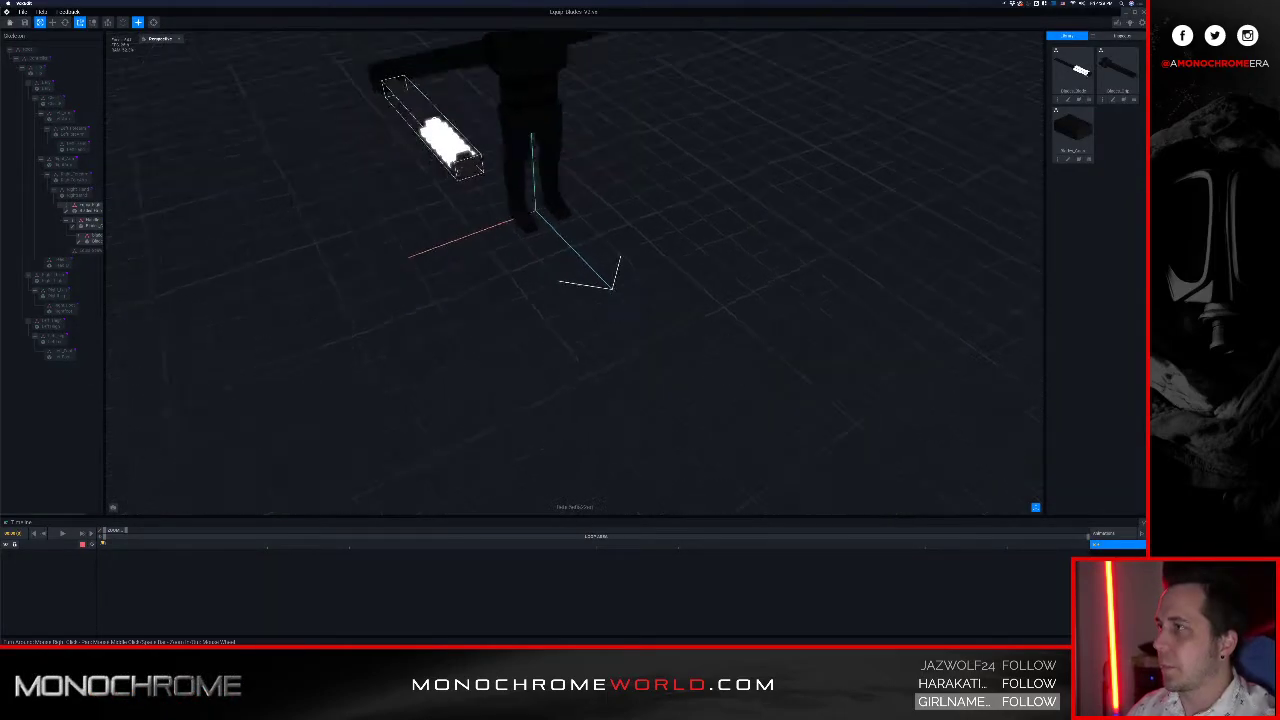
scroll(466, 134, up, 3)
right_drag(480, 138, 785, 55)
right_drag(440, 70, 660, 195)
scroll(596, 146, down, 3)
click(10, 22)
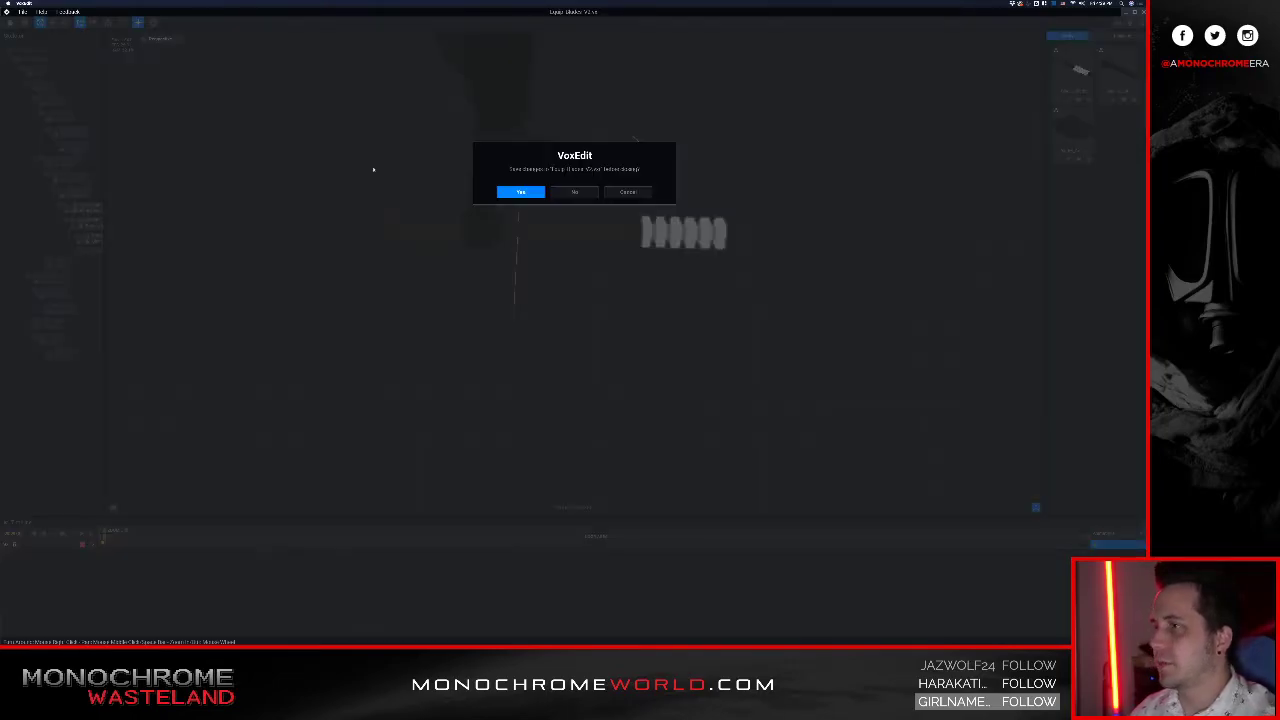
click(520, 194)
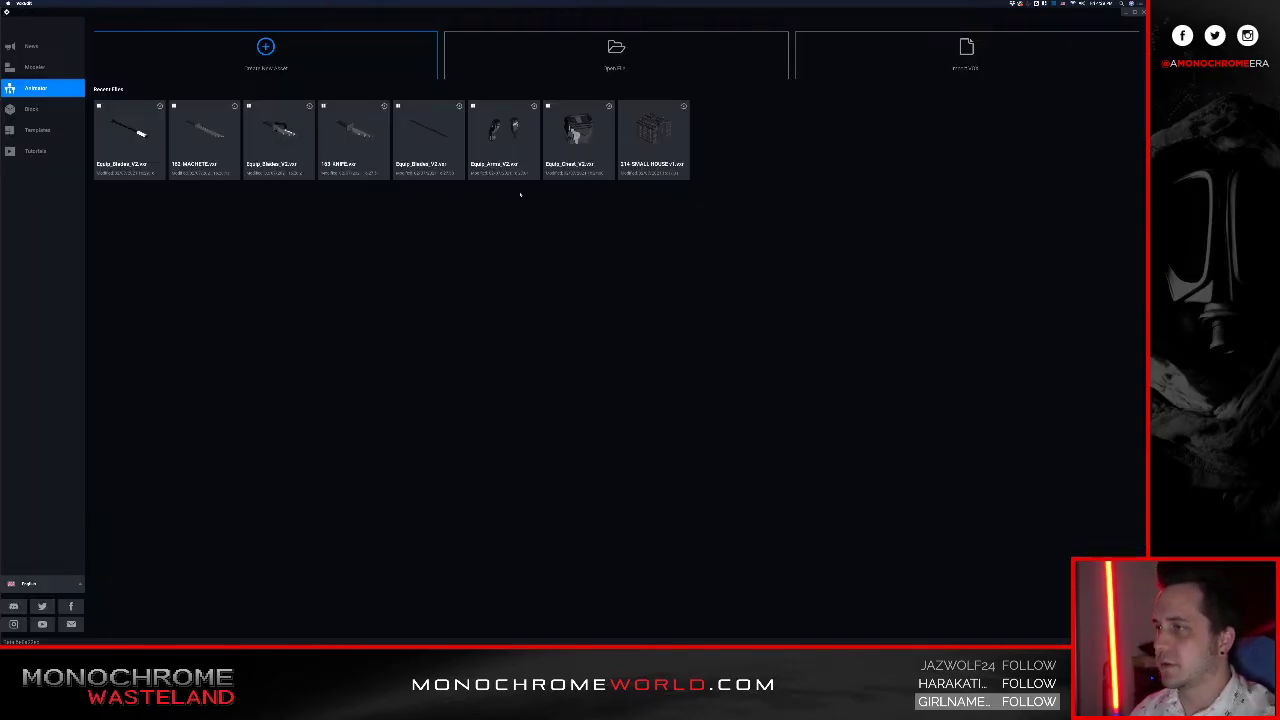
Step: Return to the weapons folder and open the blade asset inside its second weapon subfolder
click(555, 62)
click(656, 241)
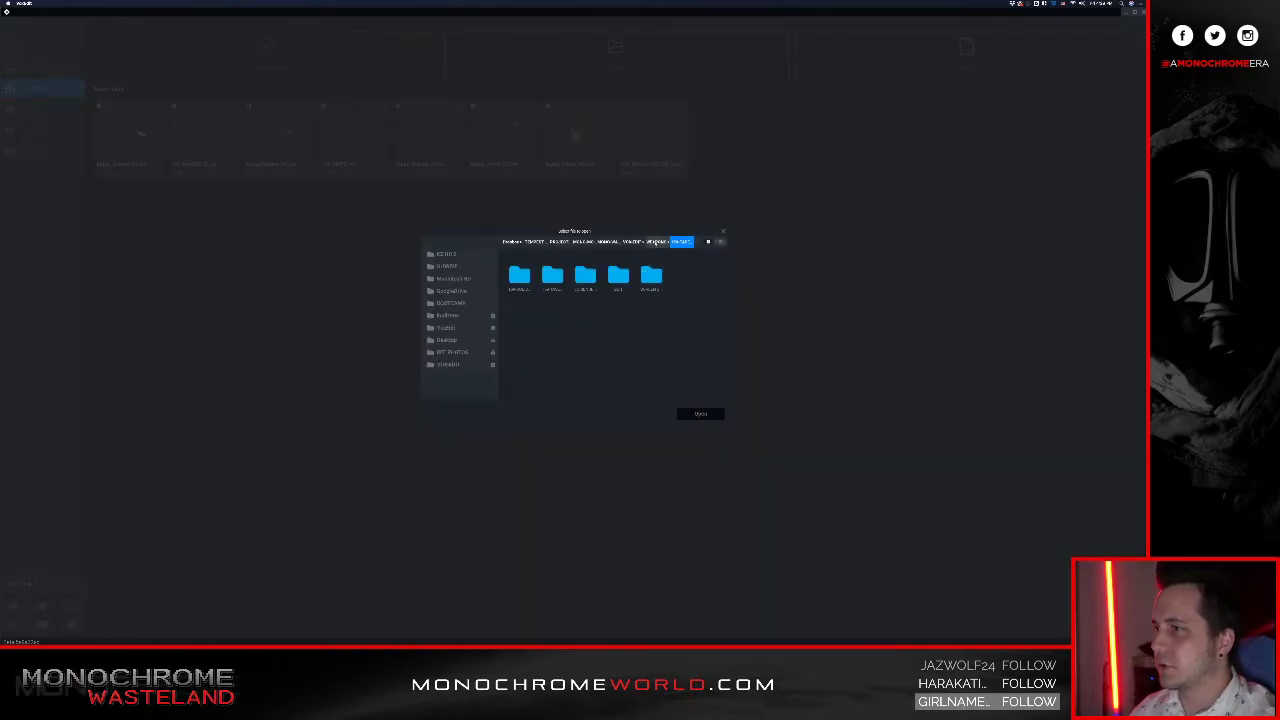
click(656, 242)
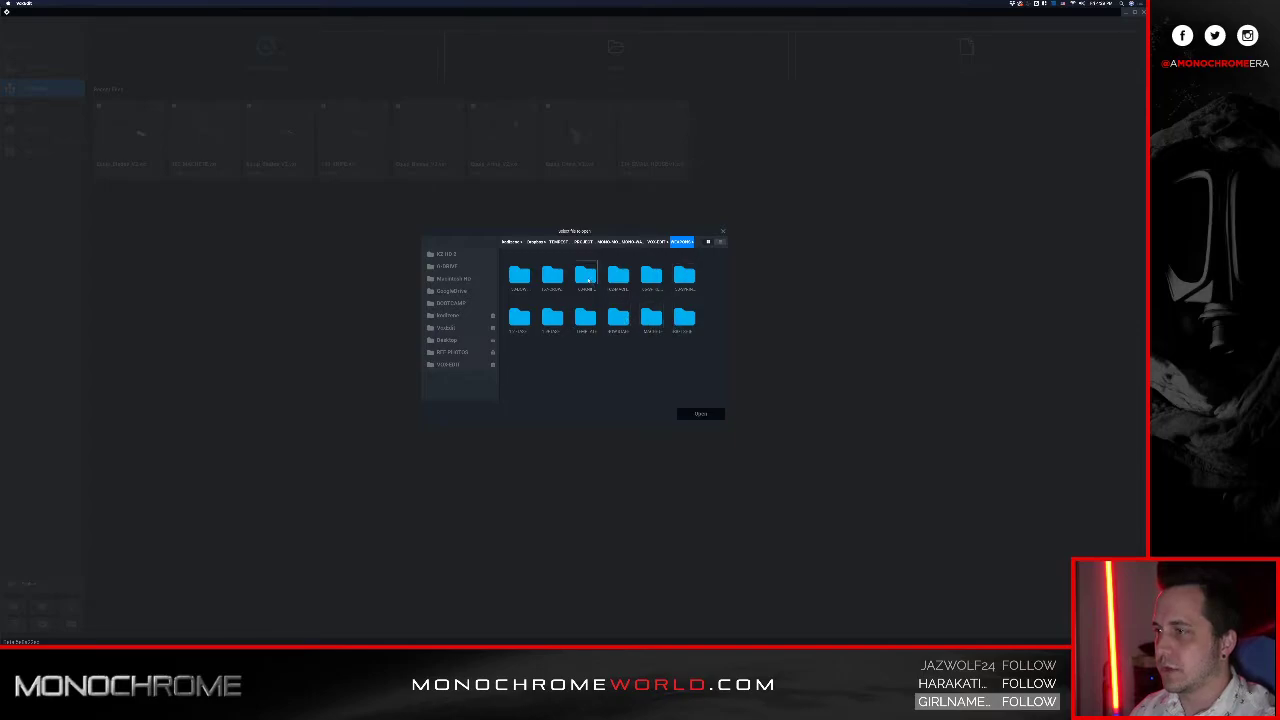
double_click(553, 276)
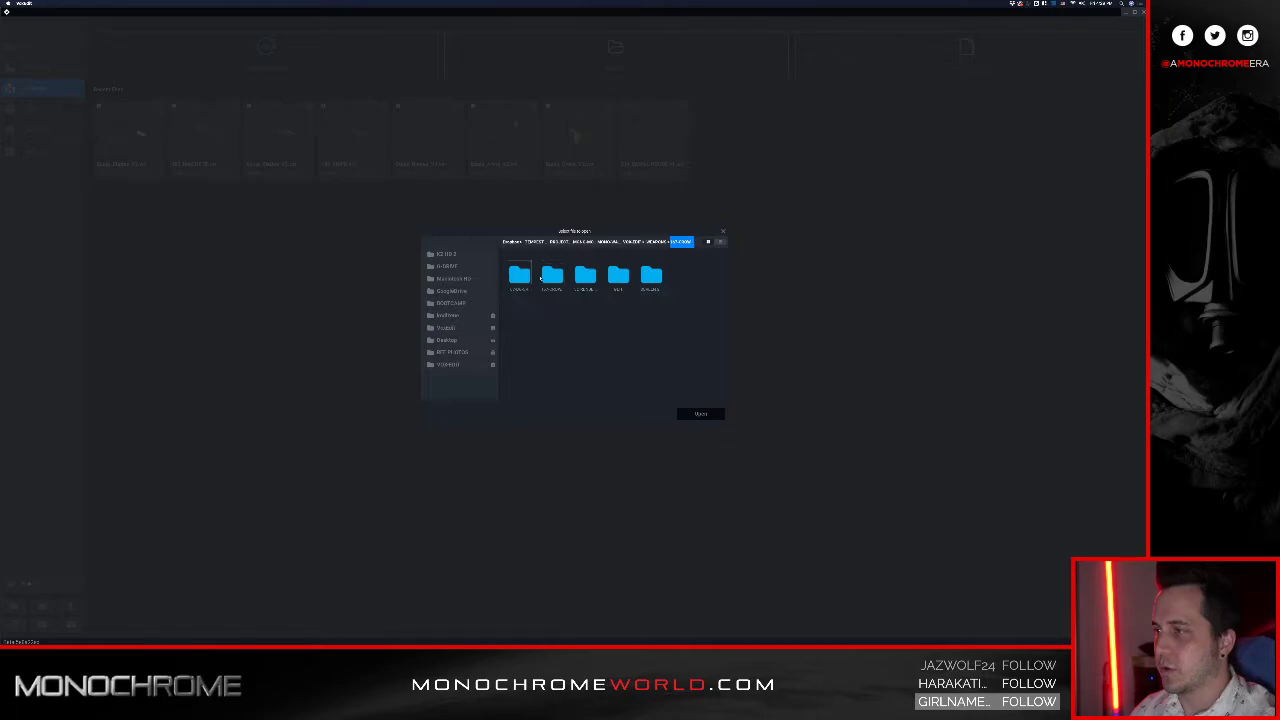
double_click(547, 276)
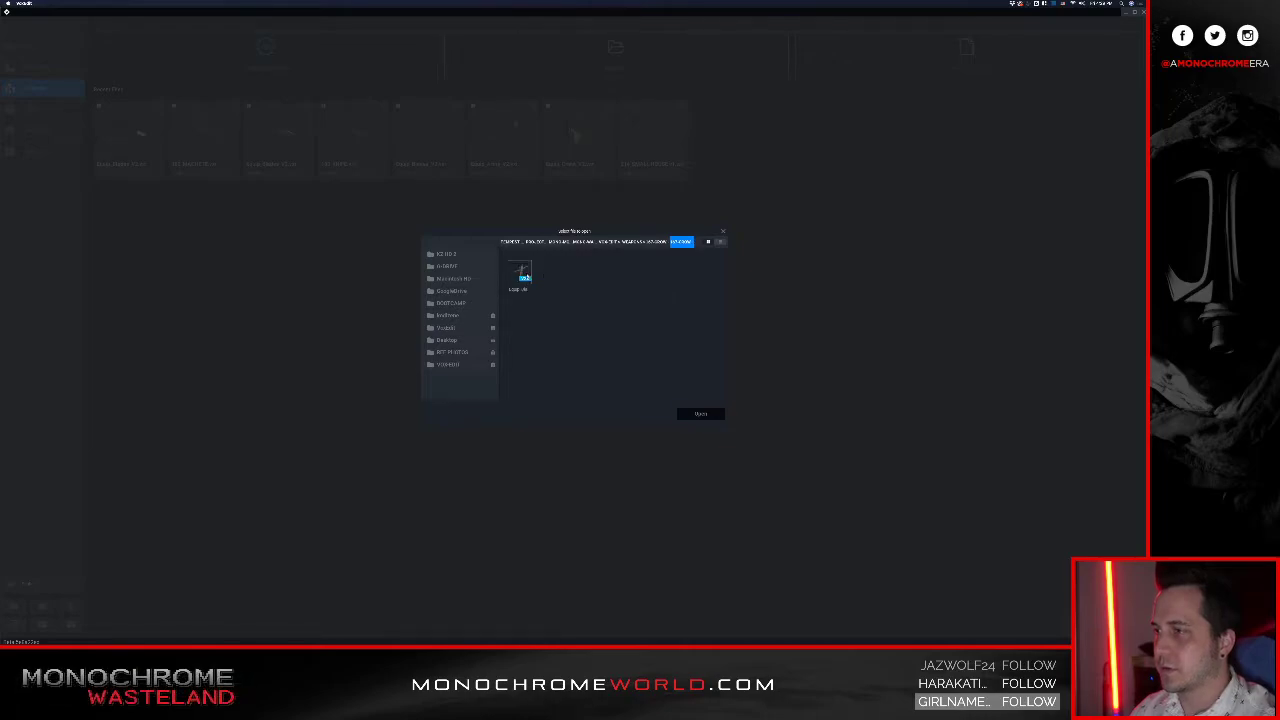
click(520, 272)
click(700, 413)
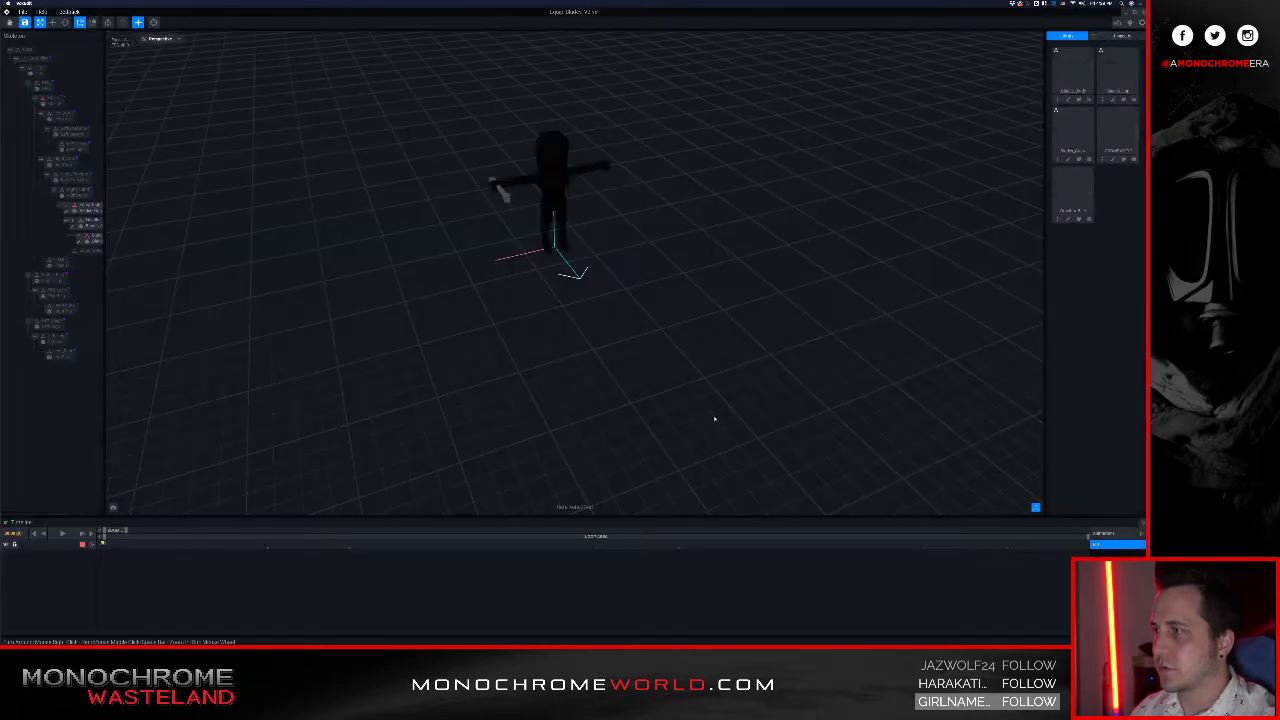
Step: Examine how the avatar holds the long grey-shafted weapon from several angles, and save and close the asset
scroll(462, 137, up, 4)
right_drag(434, 108, 689, 178)
scroll(689, 178, up, 4)
scroll(741, 187, down, 4)
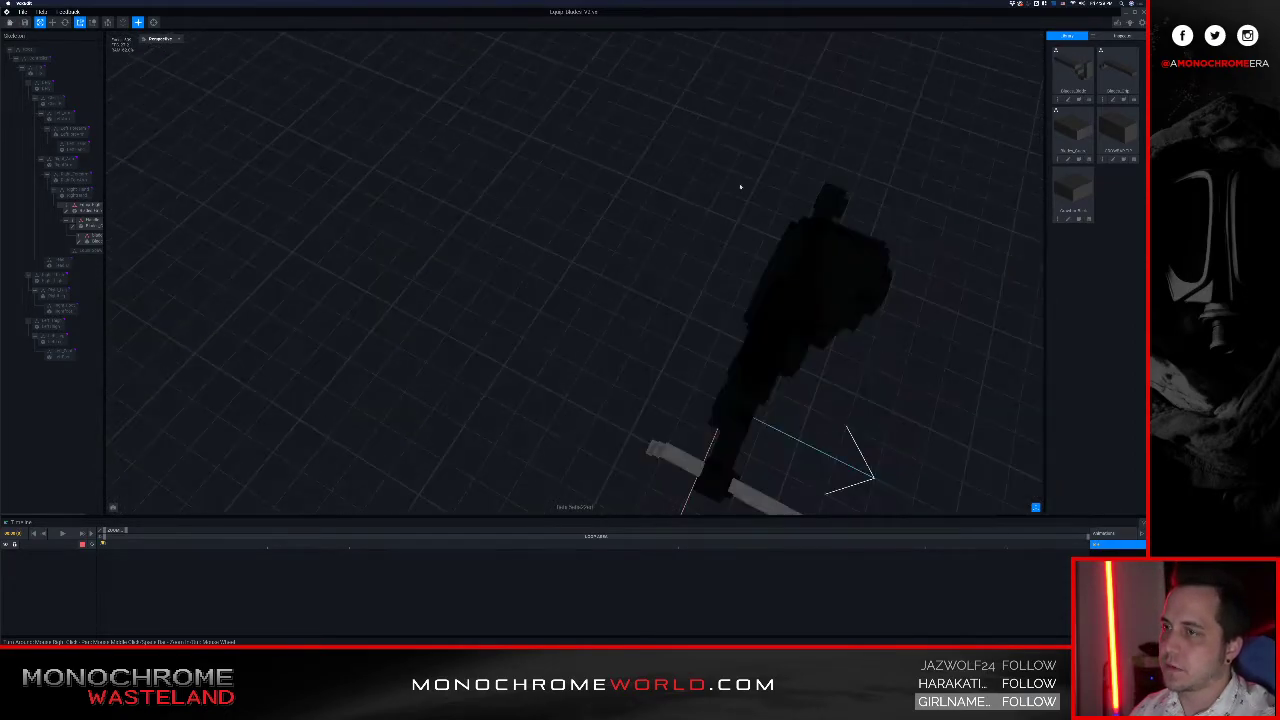
right_drag(766, 307, 357, 104)
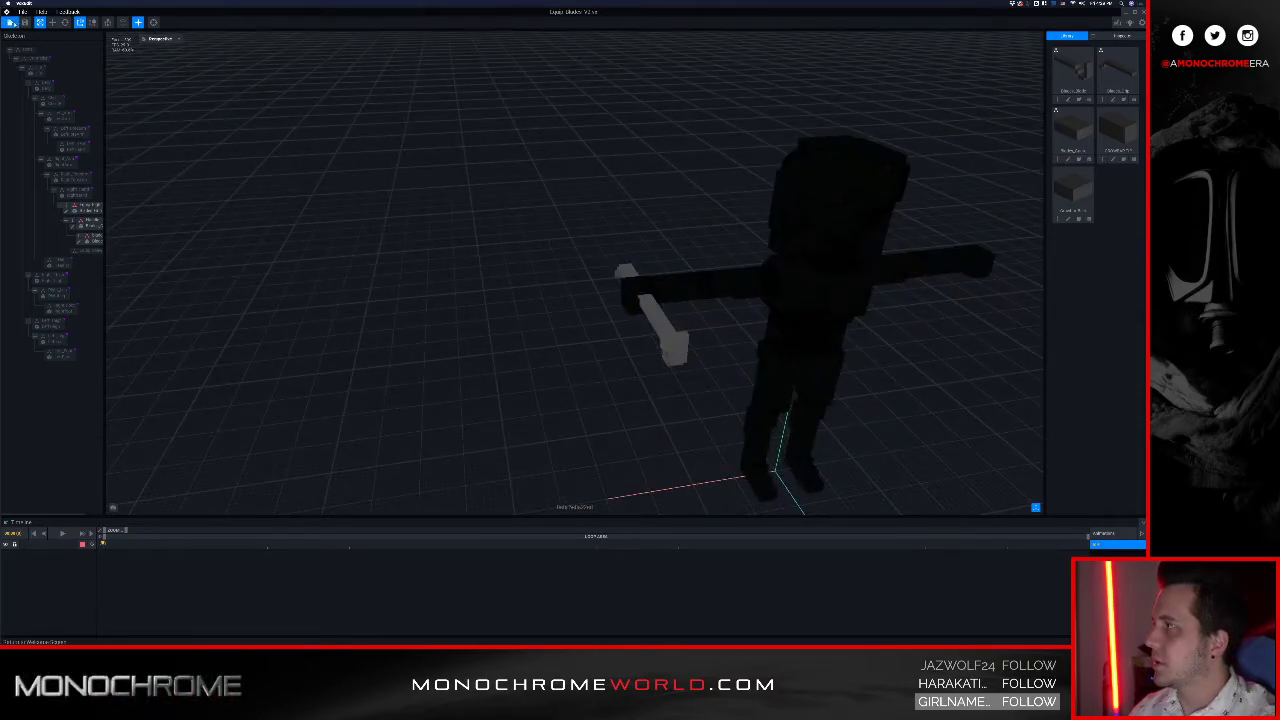
click(10, 22)
click(516, 192)
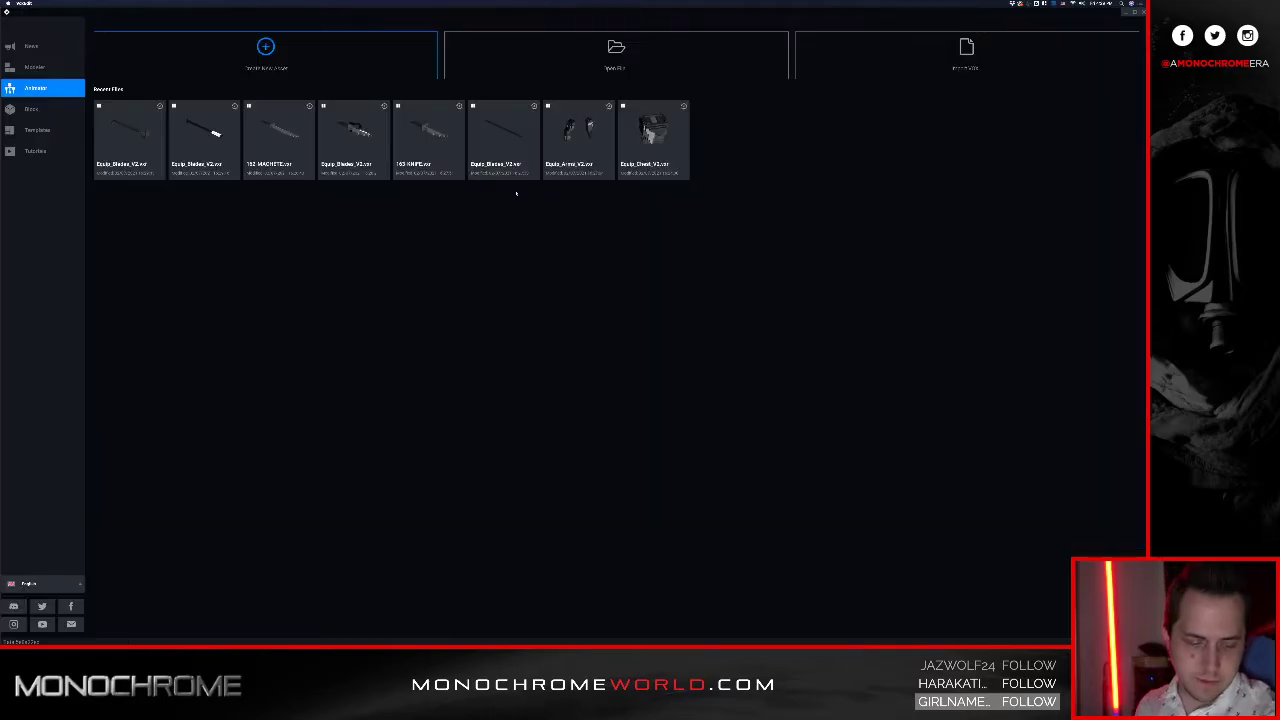
Step: Switch to the wearables folder and open the head equipment asset inside its seventh subfolder
click(568, 54)
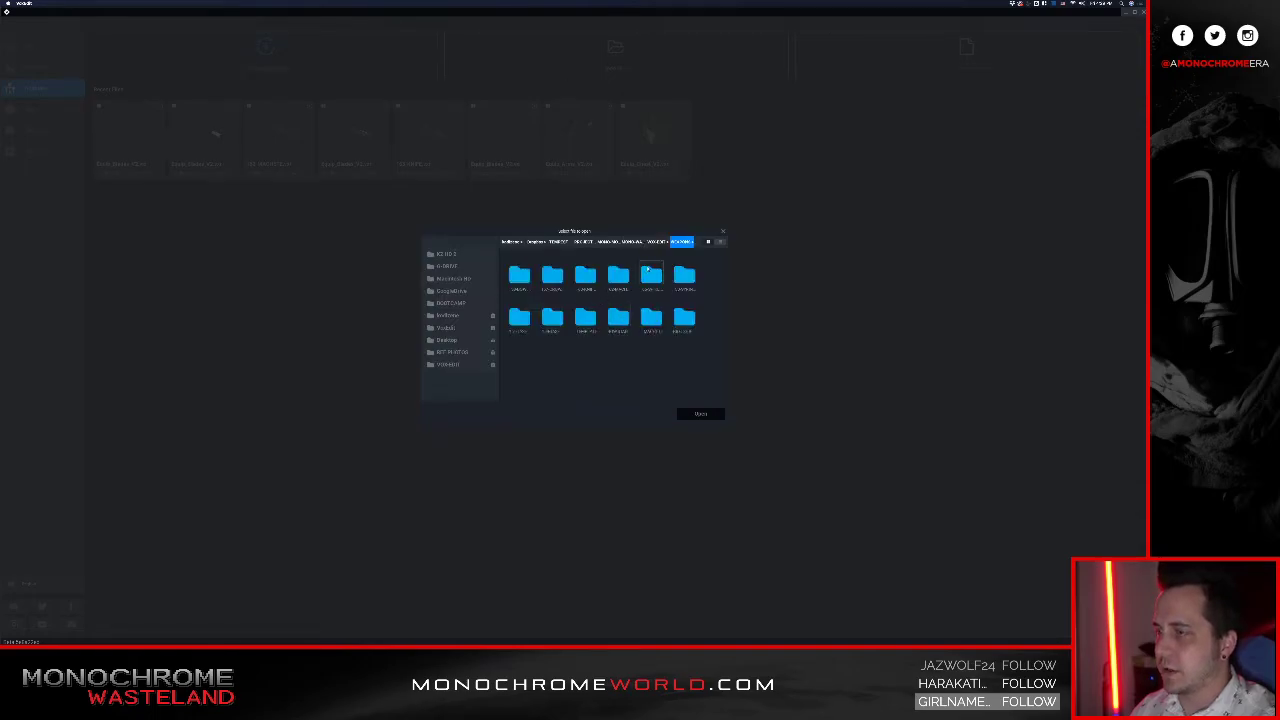
double_click(650, 274)
scroll(565, 387, down, 1)
double_click(519, 374)
double_click(522, 320)
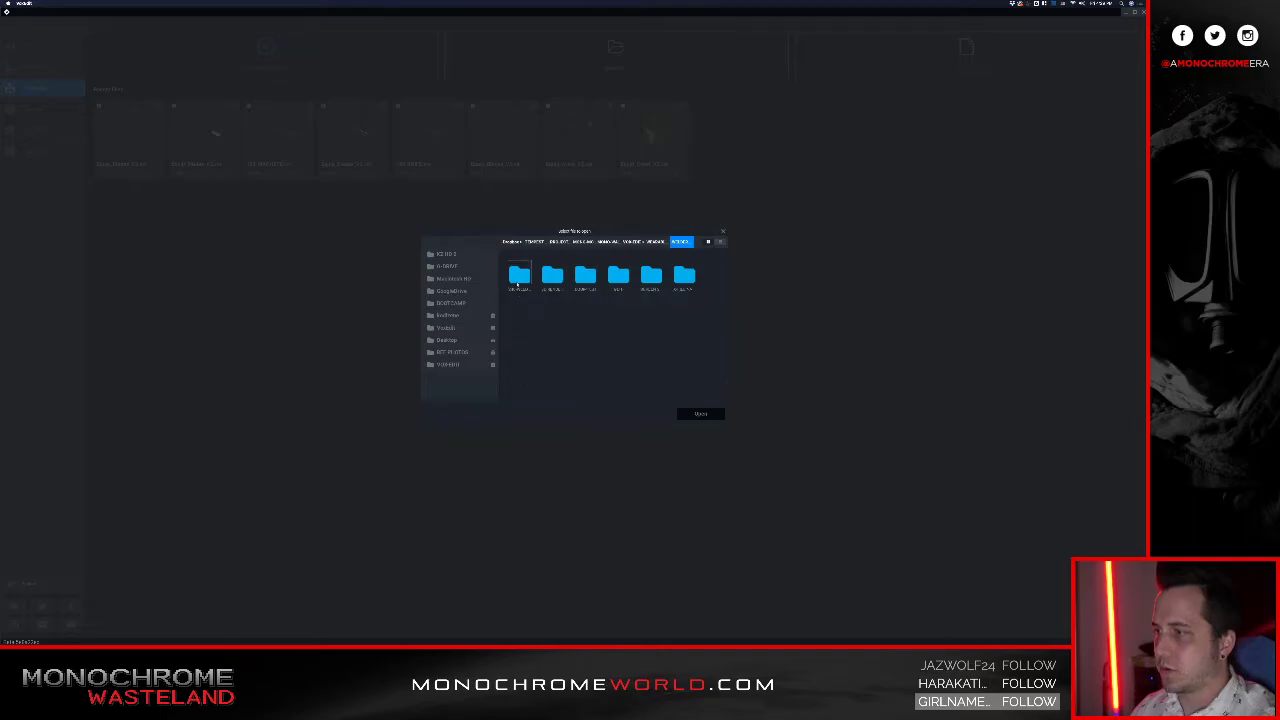
double_click(519, 276)
click(519, 276)
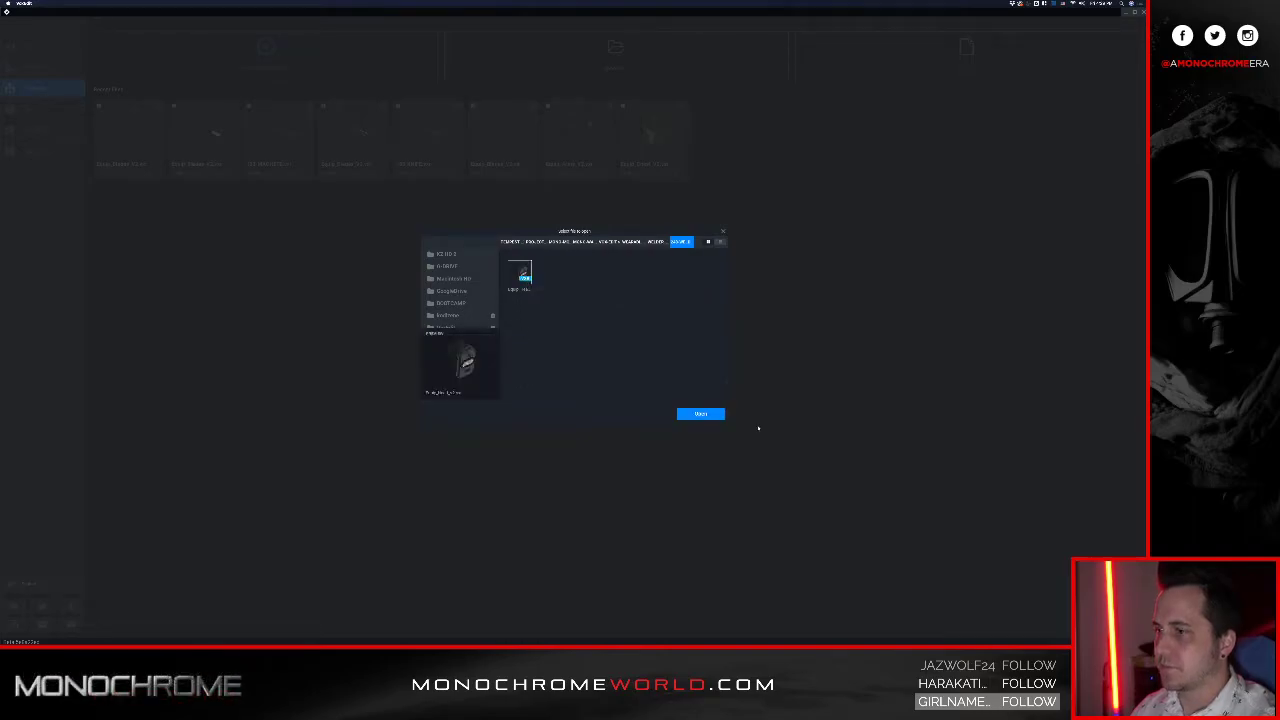
click(701, 414)
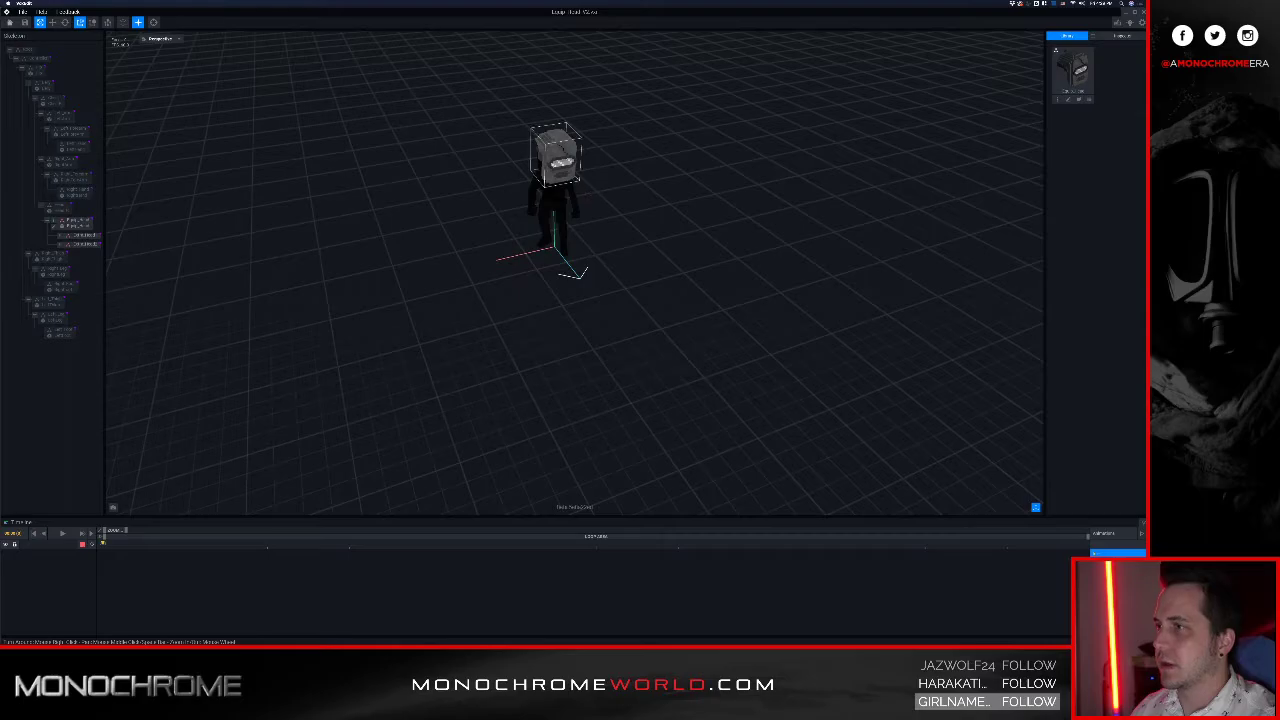
Step: Examine the mask's visor, forehead crack and fit on the avatar's head up close, and save and close the head asset
scroll(567, 180, up, 5)
right_drag(640, 232, 434, 168)
scroll(632, 181, up, 7)
scroll(621, 198, down, 5)
scroll(500, 225, down, 5)
scroll(457, 234, up, 5)
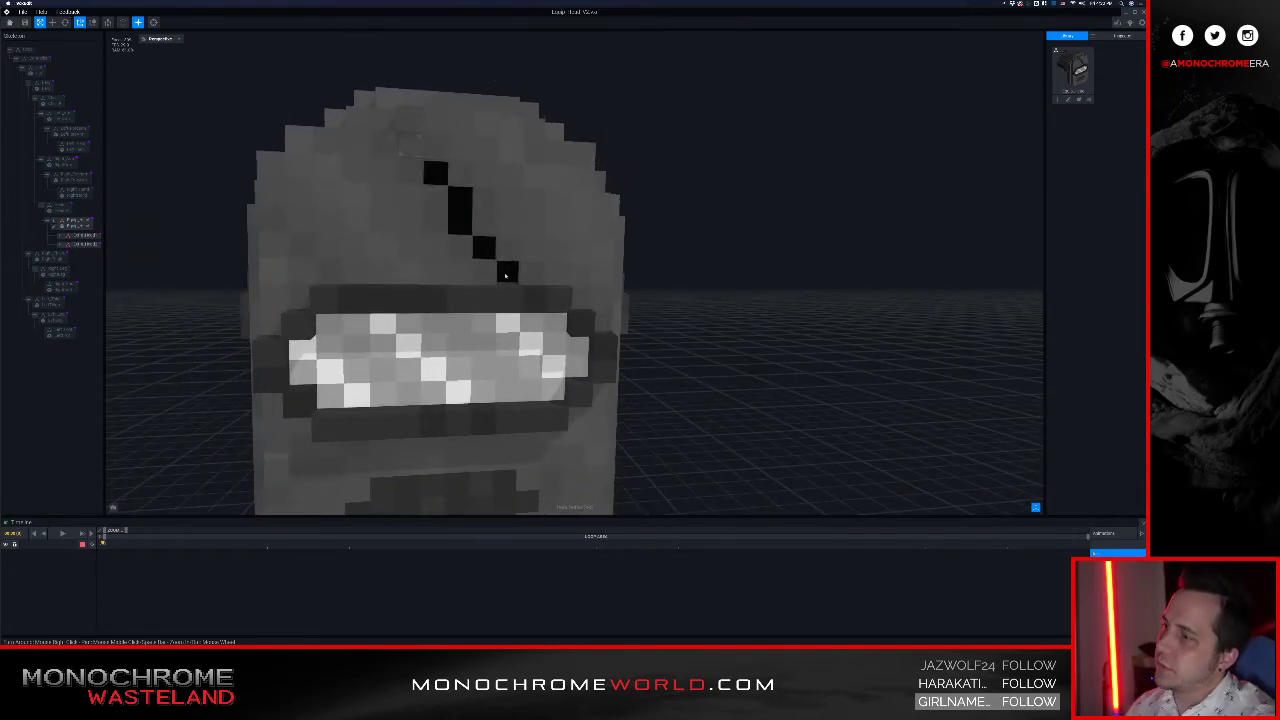
right_drag(437, 191, 454, 212)
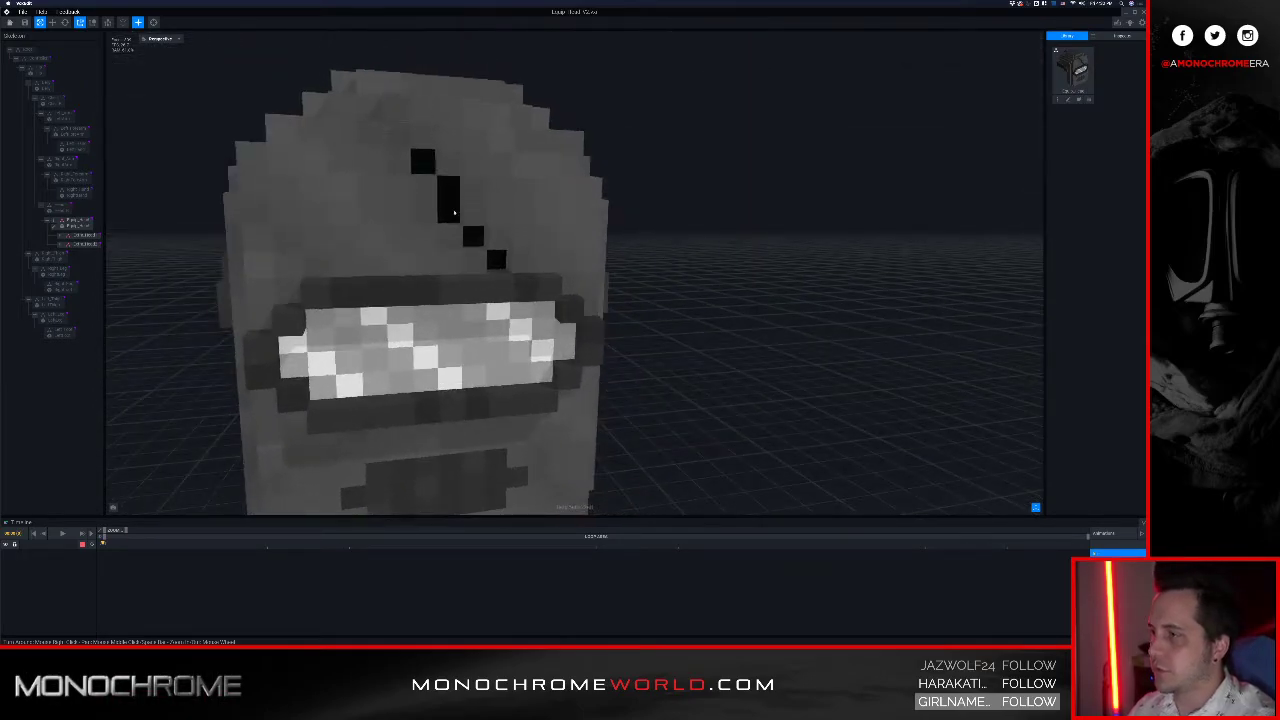
scroll(452, 209, down, 5)
right_drag(450, 207, 436, 243)
scroll(463, 212, down, 5)
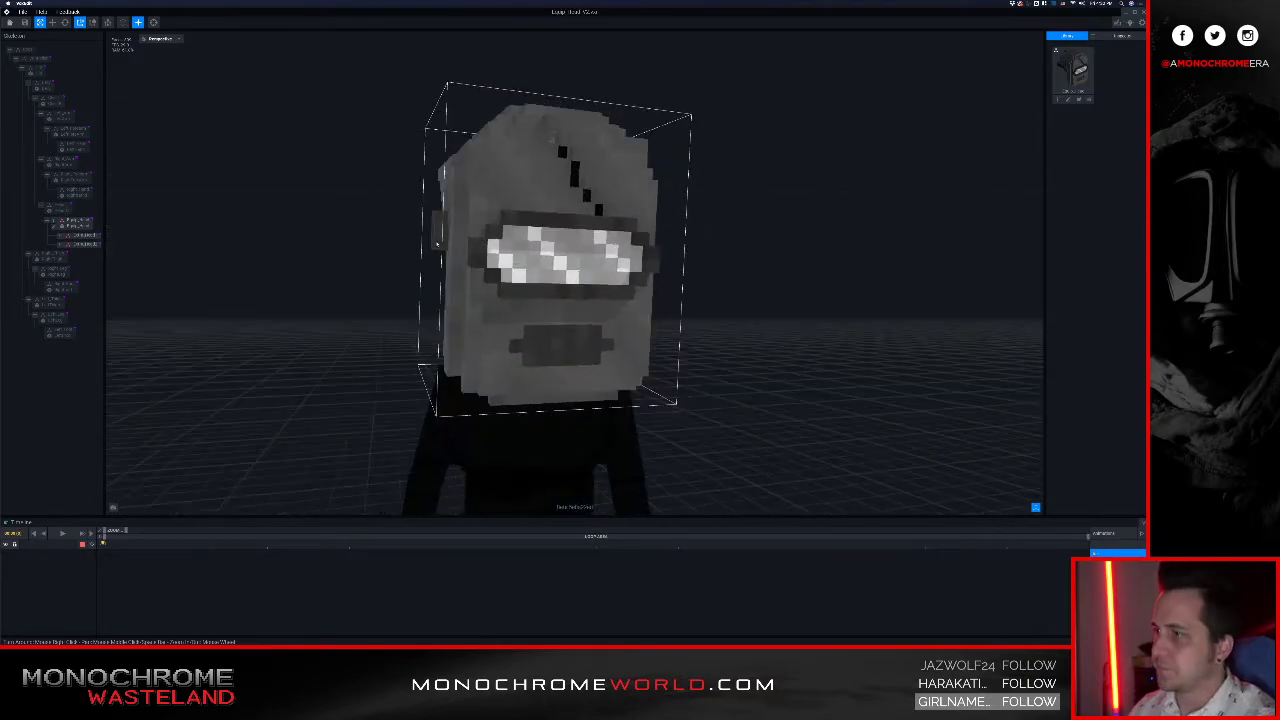
click(10, 22)
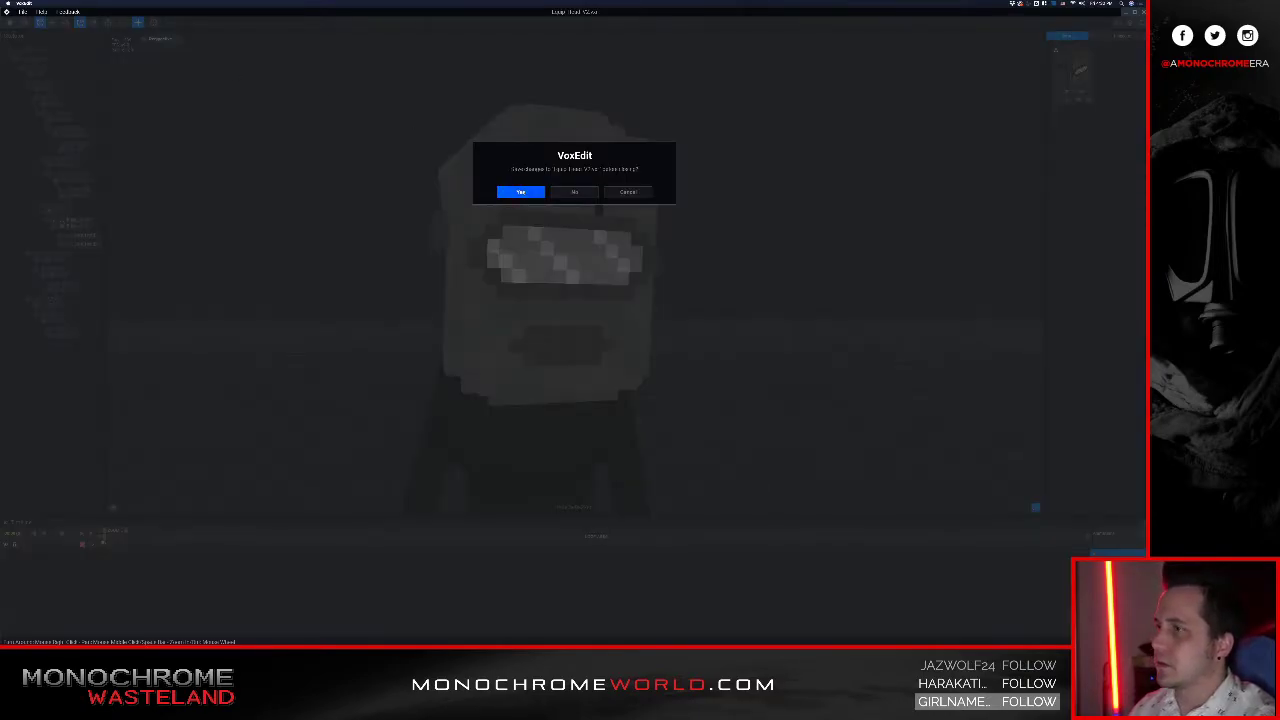
click(521, 191)
Step: Leave the wearables folder and open the Mammals biped large human avatar asset from its own folder in the project directory
click(615, 50)
click(634, 241)
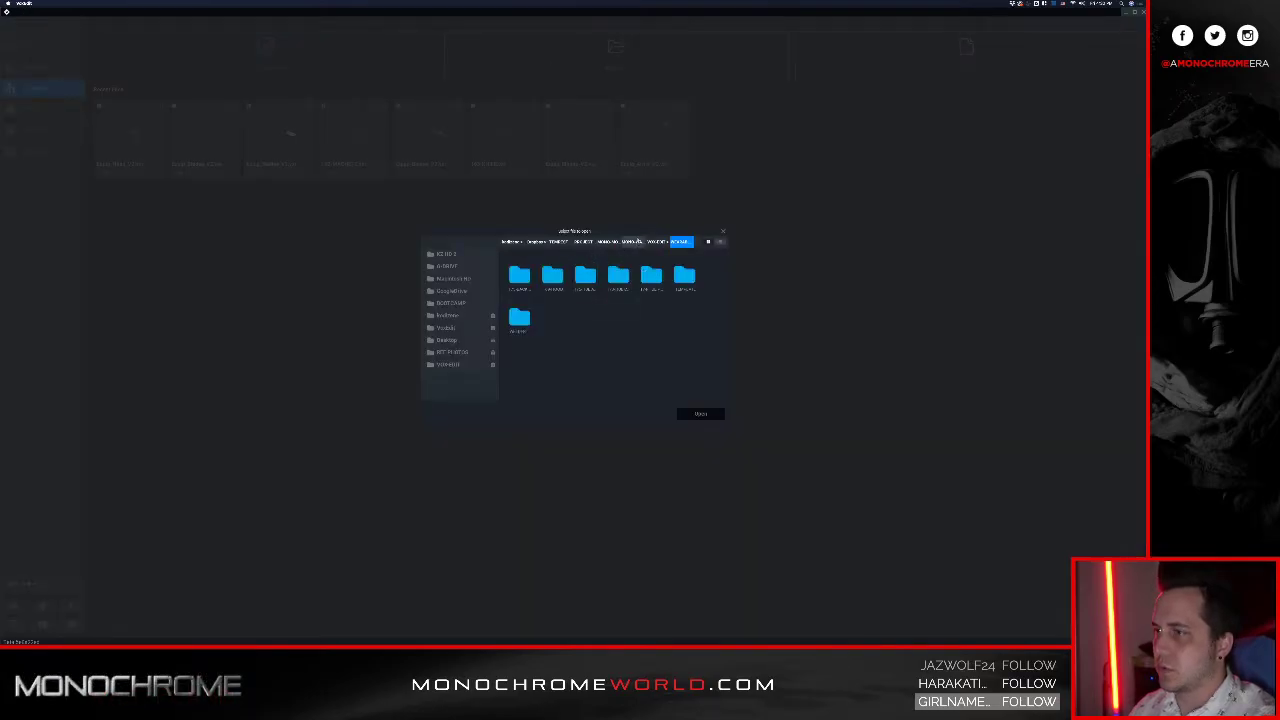
click(655, 242)
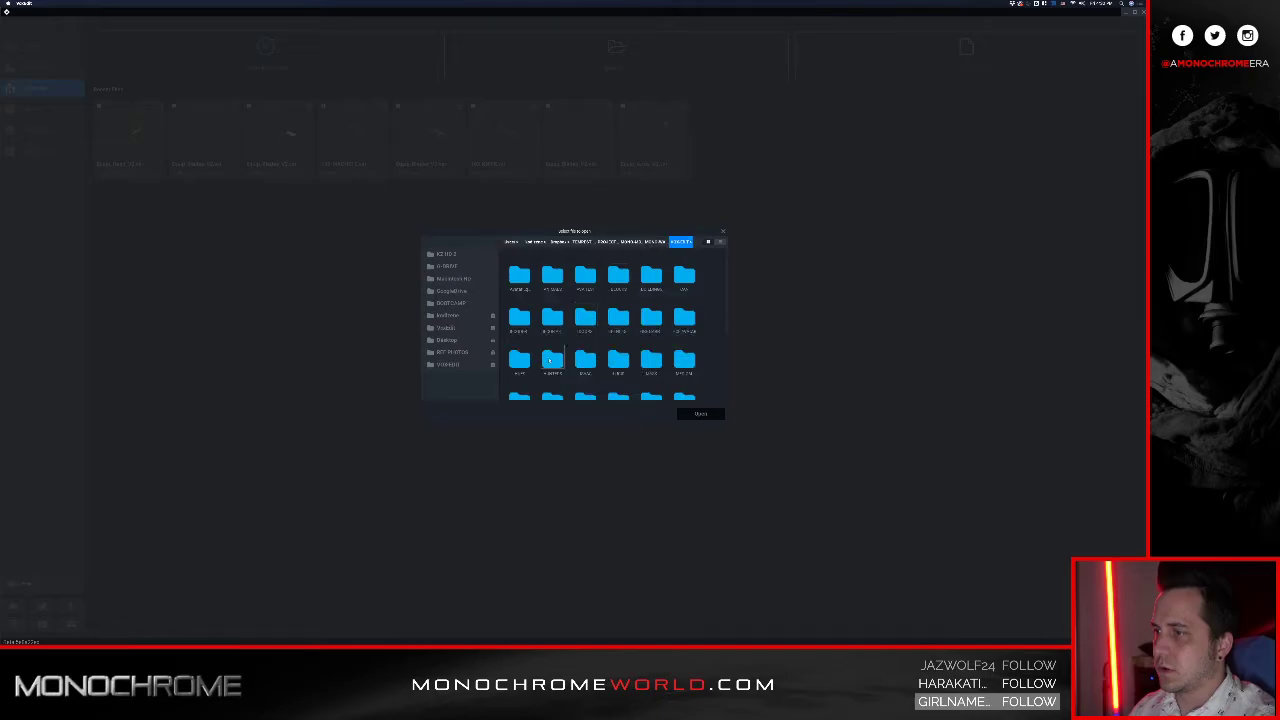
double_click(552, 275)
double_click(551, 276)
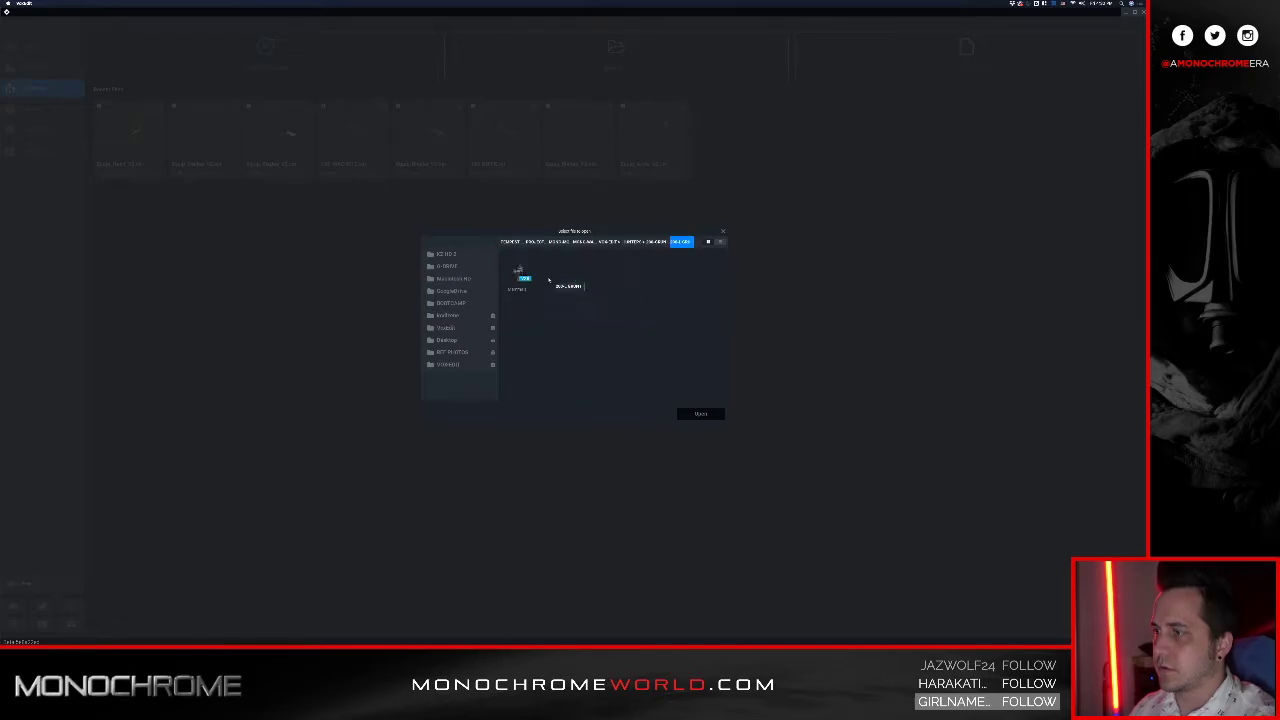
click(519, 271)
click(698, 413)
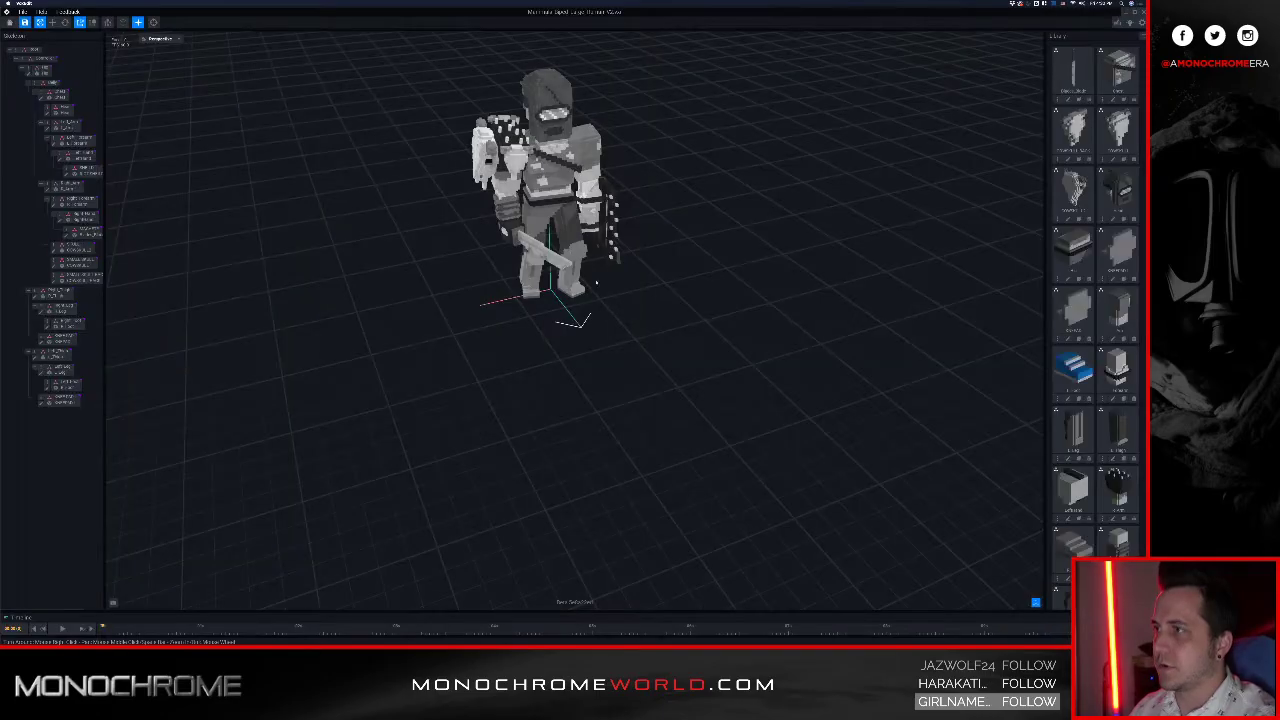
Step: Examine the large human avatar's mask, shoulder armour, blade and shield from several angles, and save and close the asset
middle_drag(554, 98, 564, 231)
scroll(563, 231, up, 10)
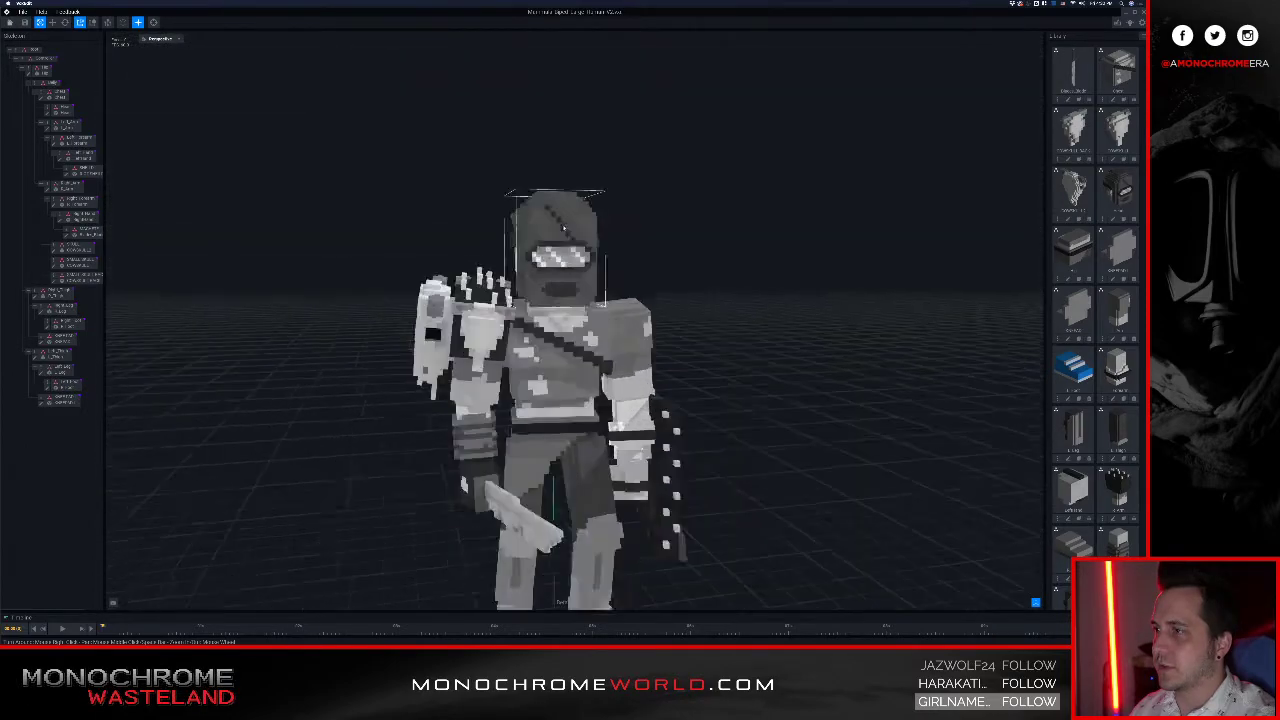
right_drag(568, 227, 455, 222)
scroll(571, 244, down, 5)
right_drag(571, 244, 593, 358)
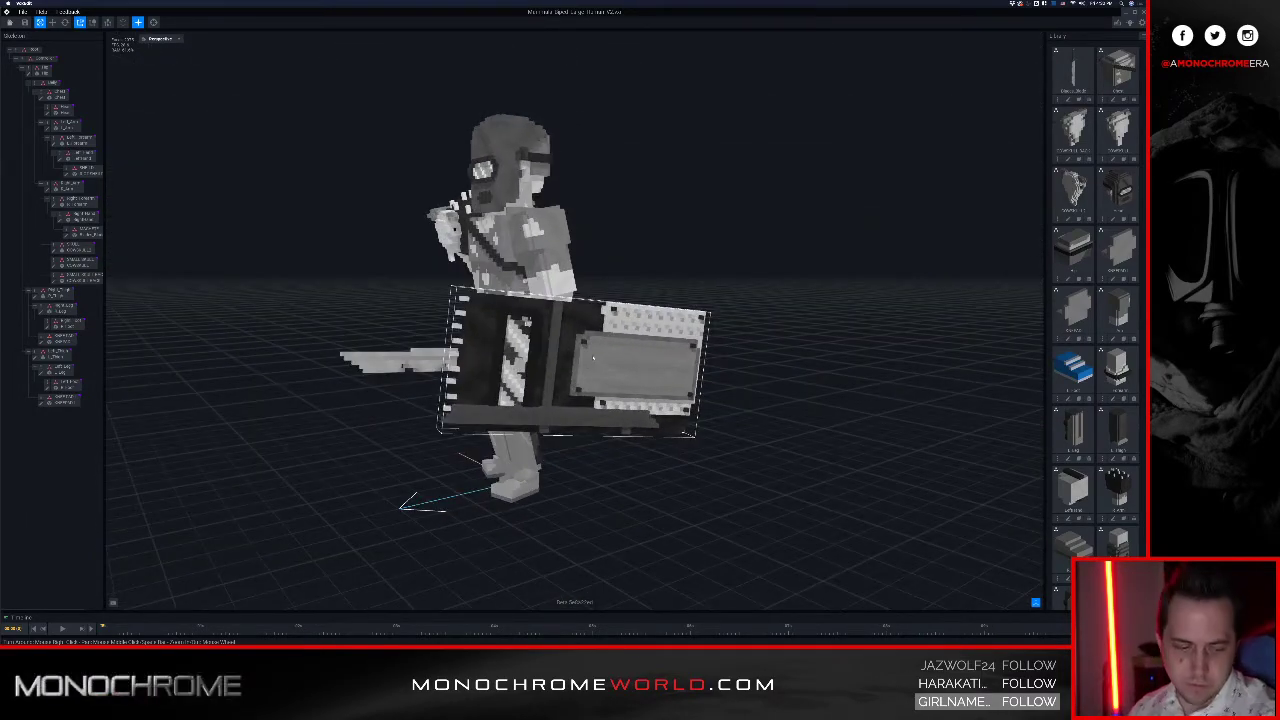
scroll(593, 357, up, 3)
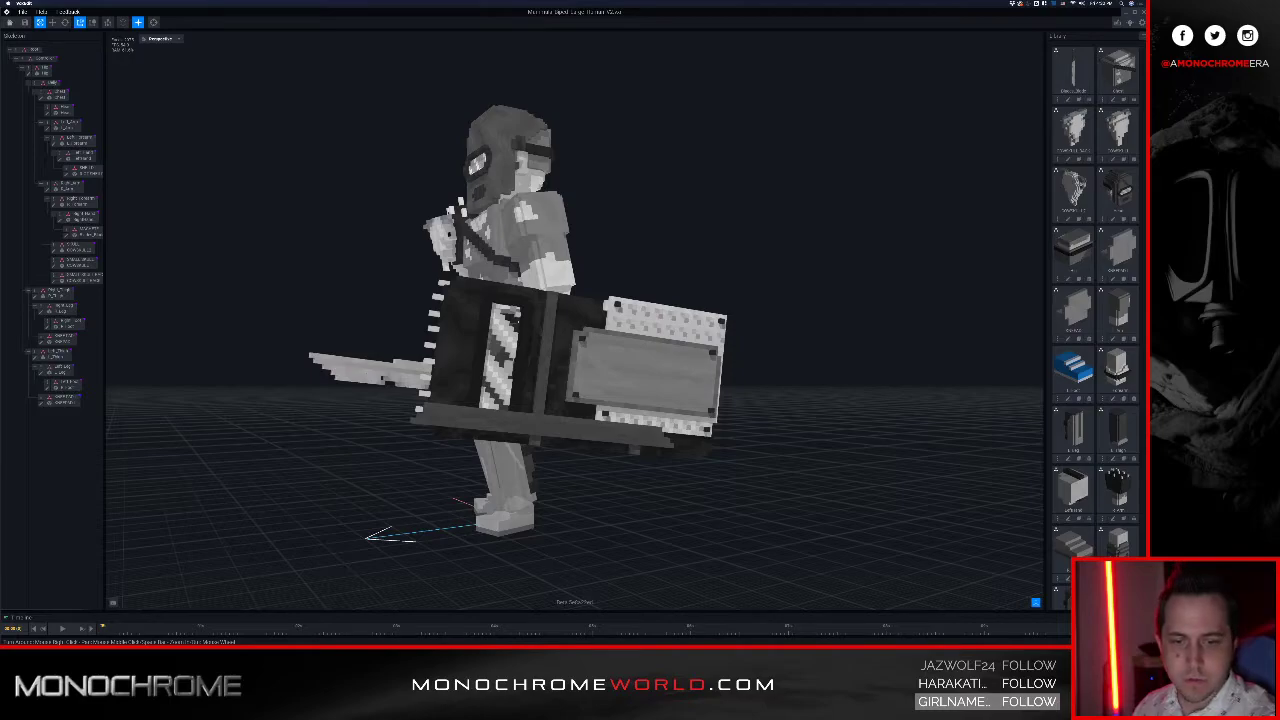
key(super+Tab)
key(super+Tab)
key(super+Tab)
key(super+Tab)
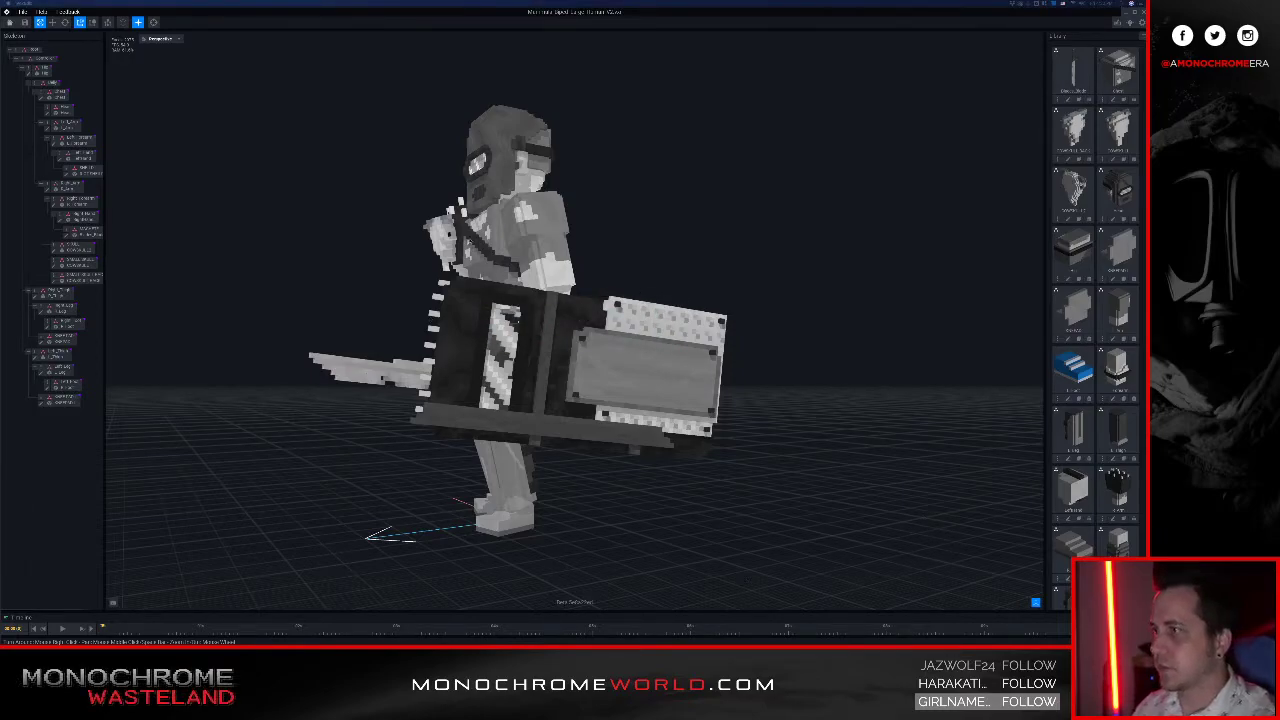
right_drag(494, 239, 494, 238)
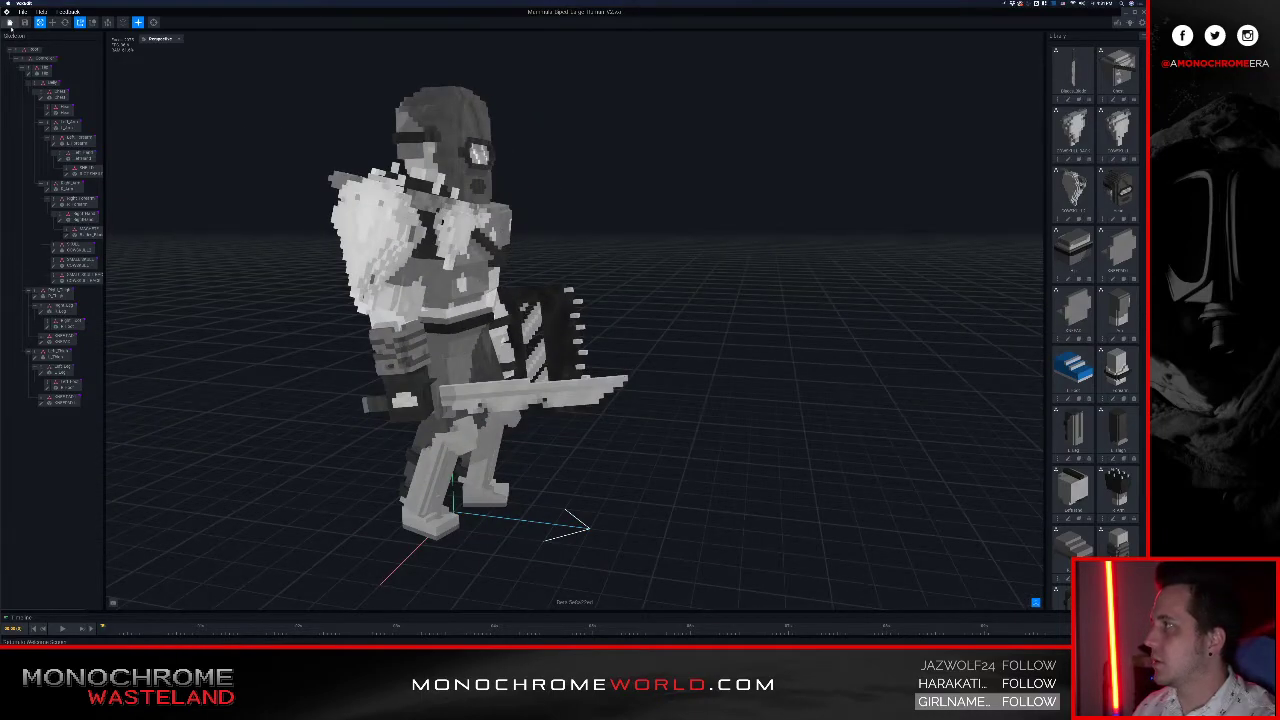
click(10, 22)
click(500, 192)
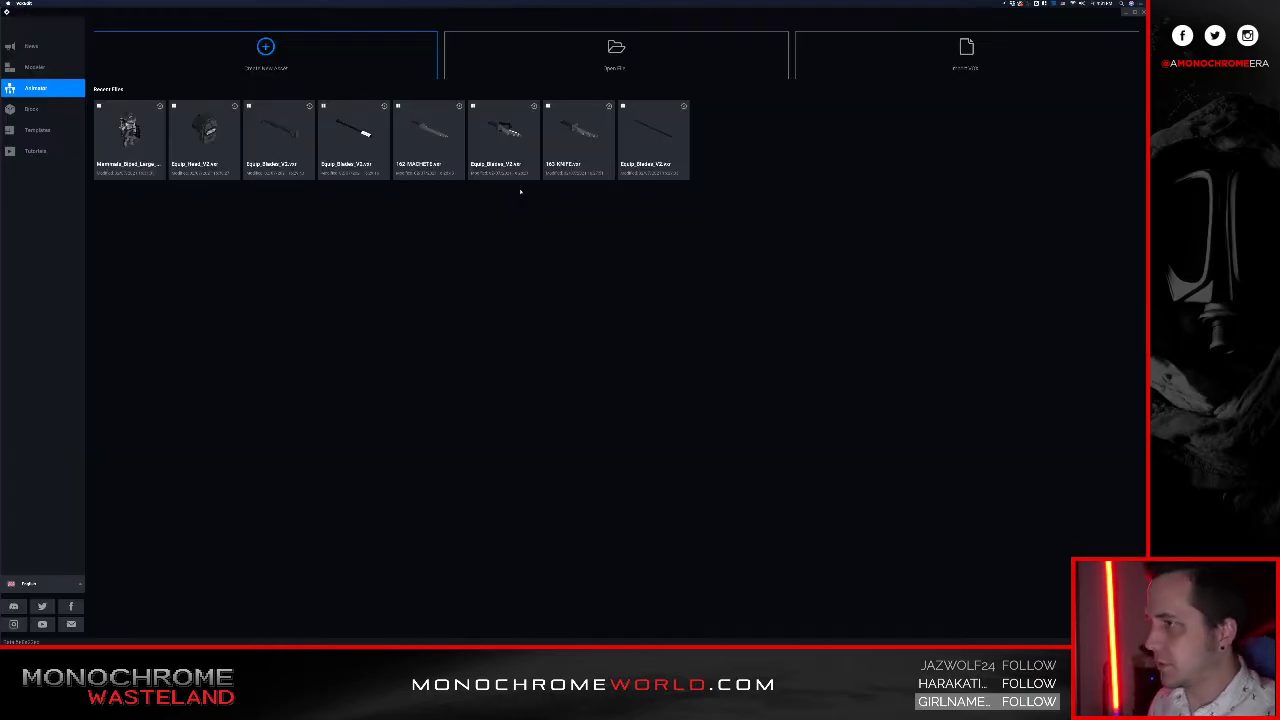
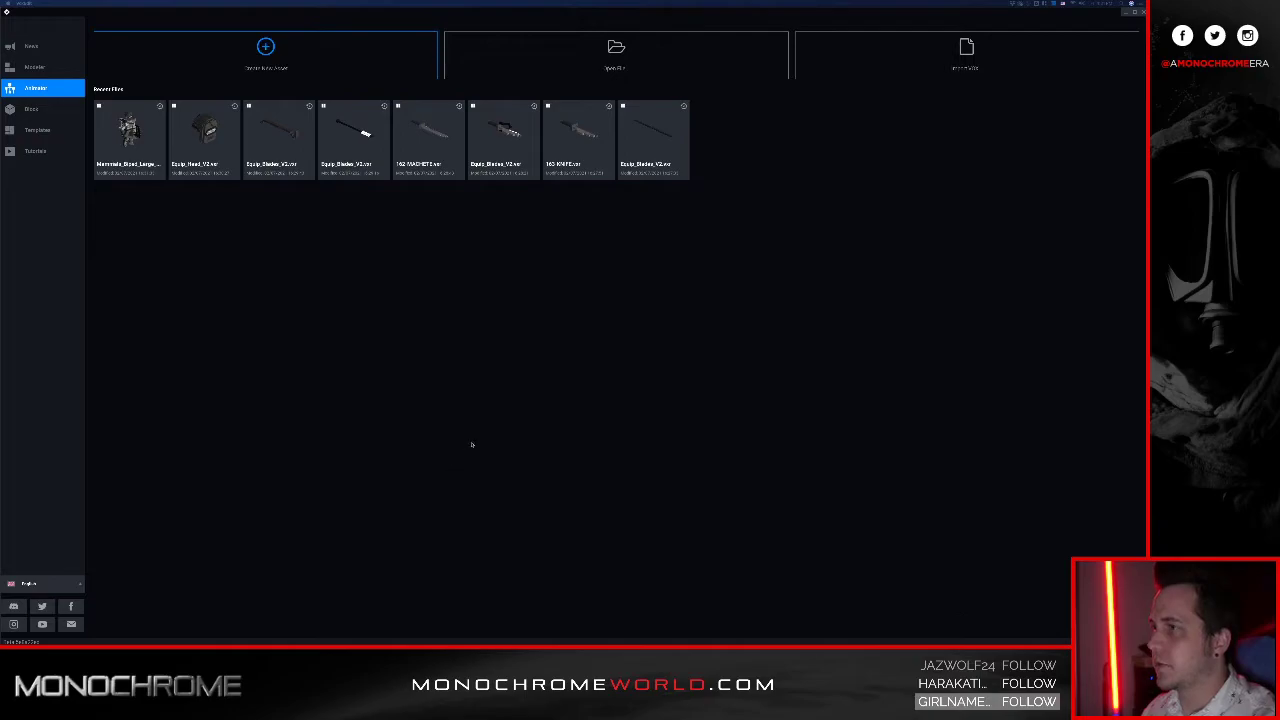
Step: Browse from the avatar's folder to the props folder near the end of the project directory, show it as a list, and open the billboard asset
key(super+Tab)
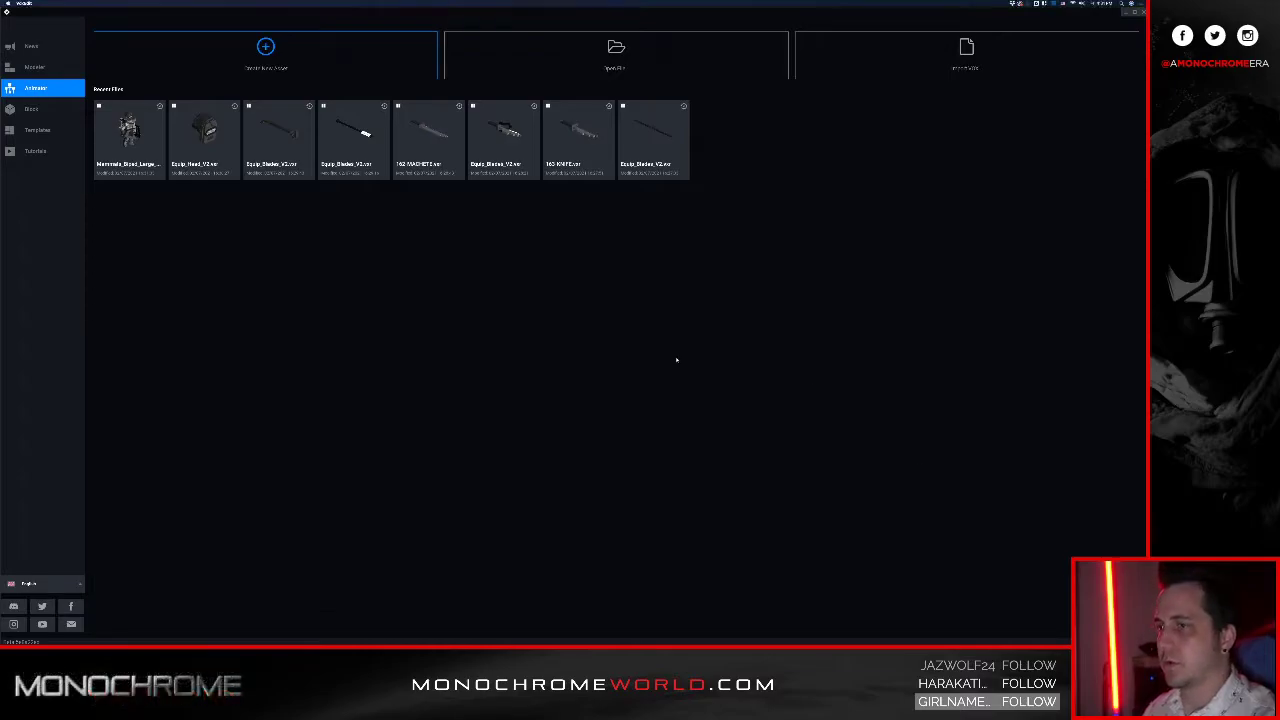
click(608, 68)
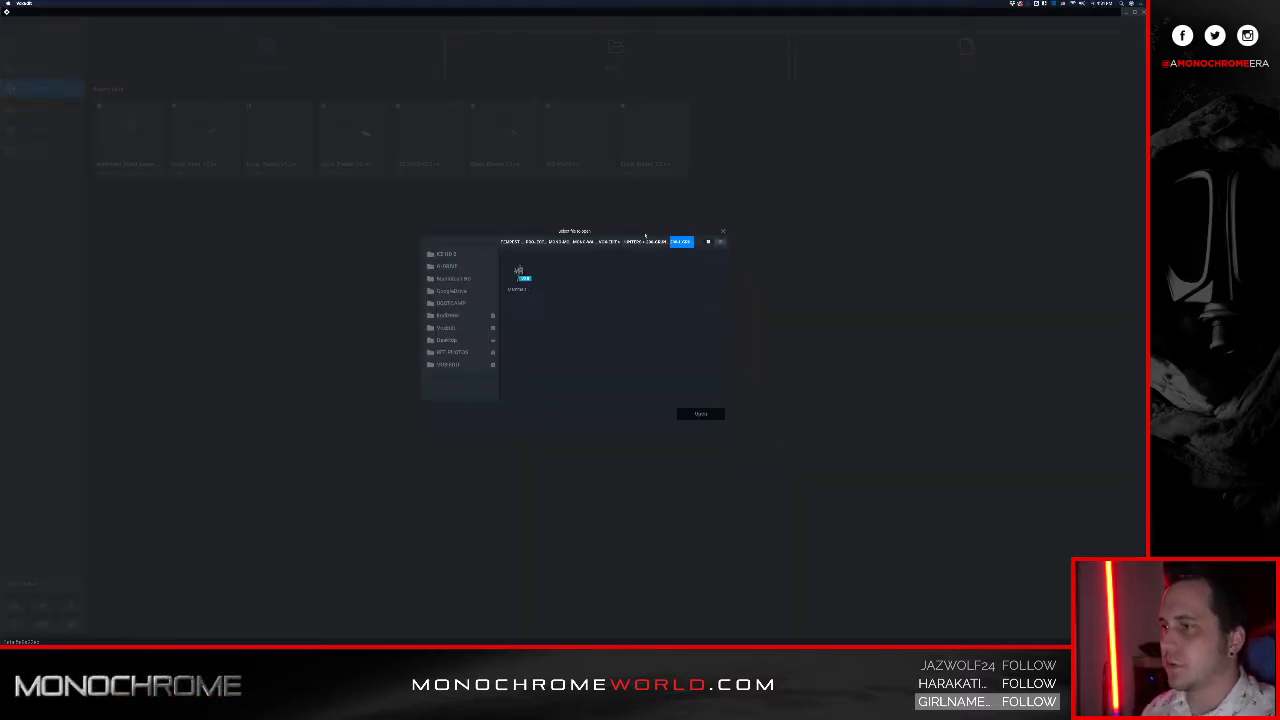
click(610, 242)
scroll(608, 325, down, 1)
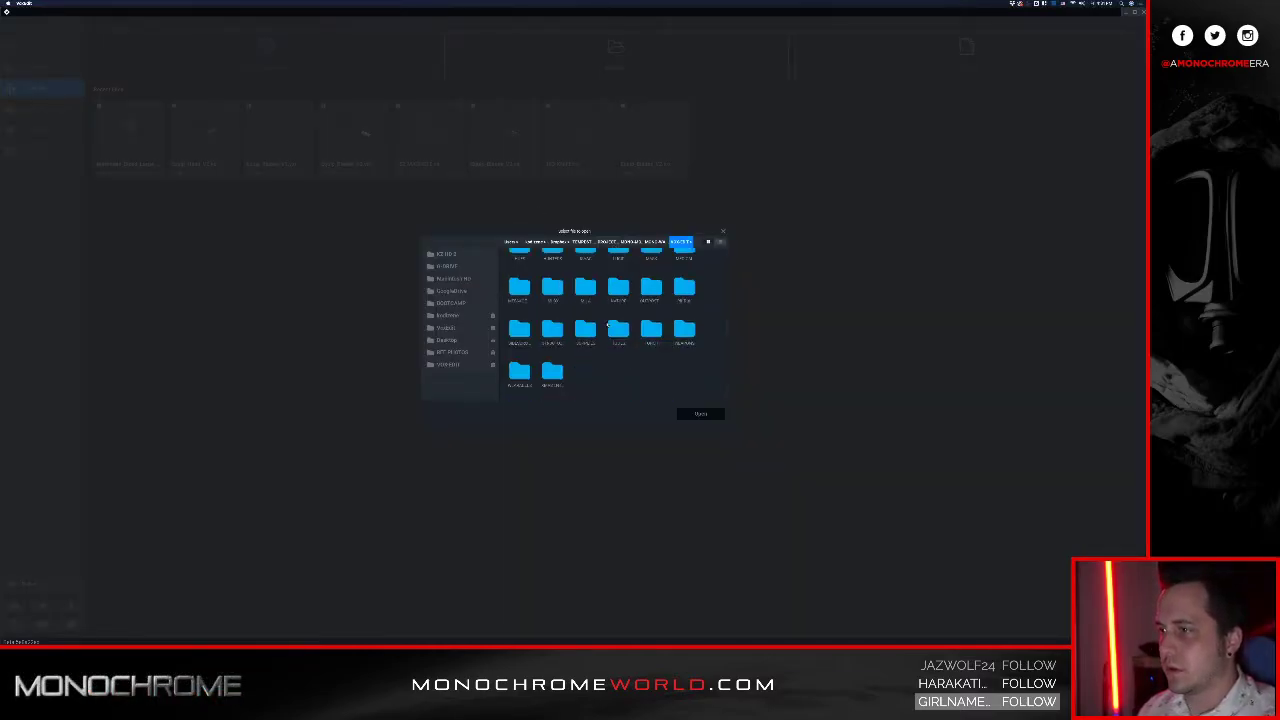
double_click(547, 333)
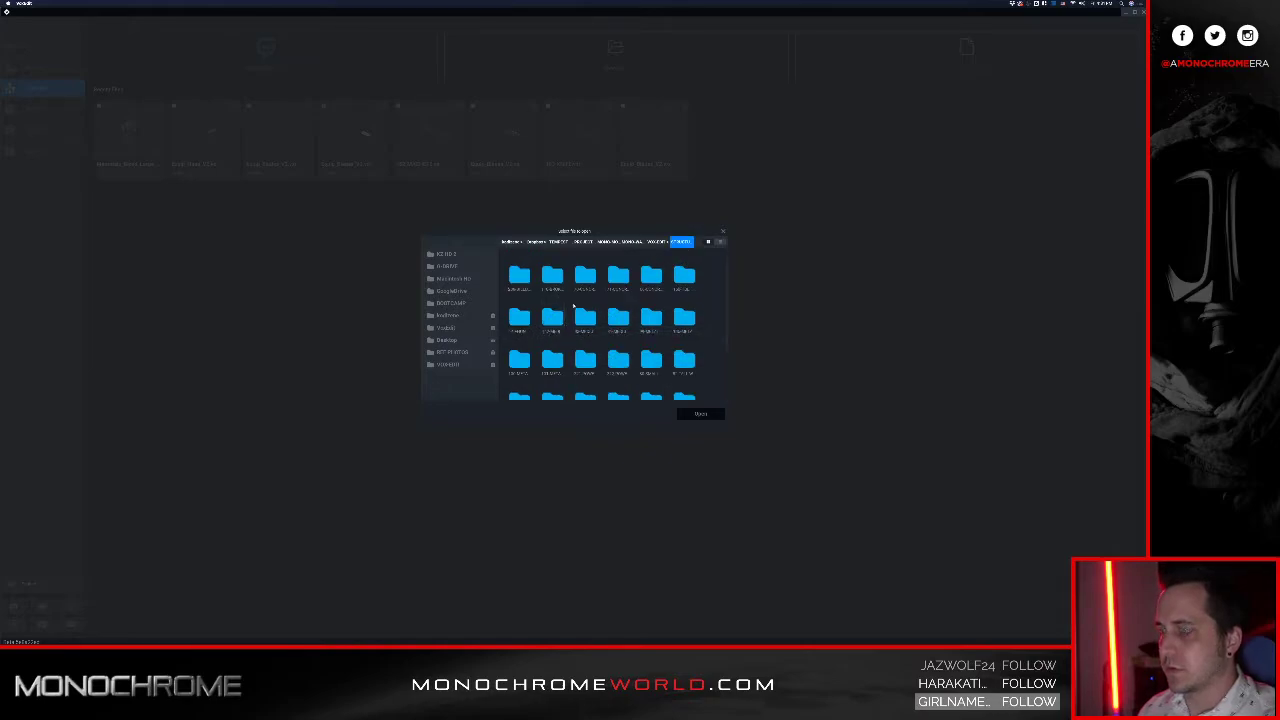
scroll(628, 371, down, 2)
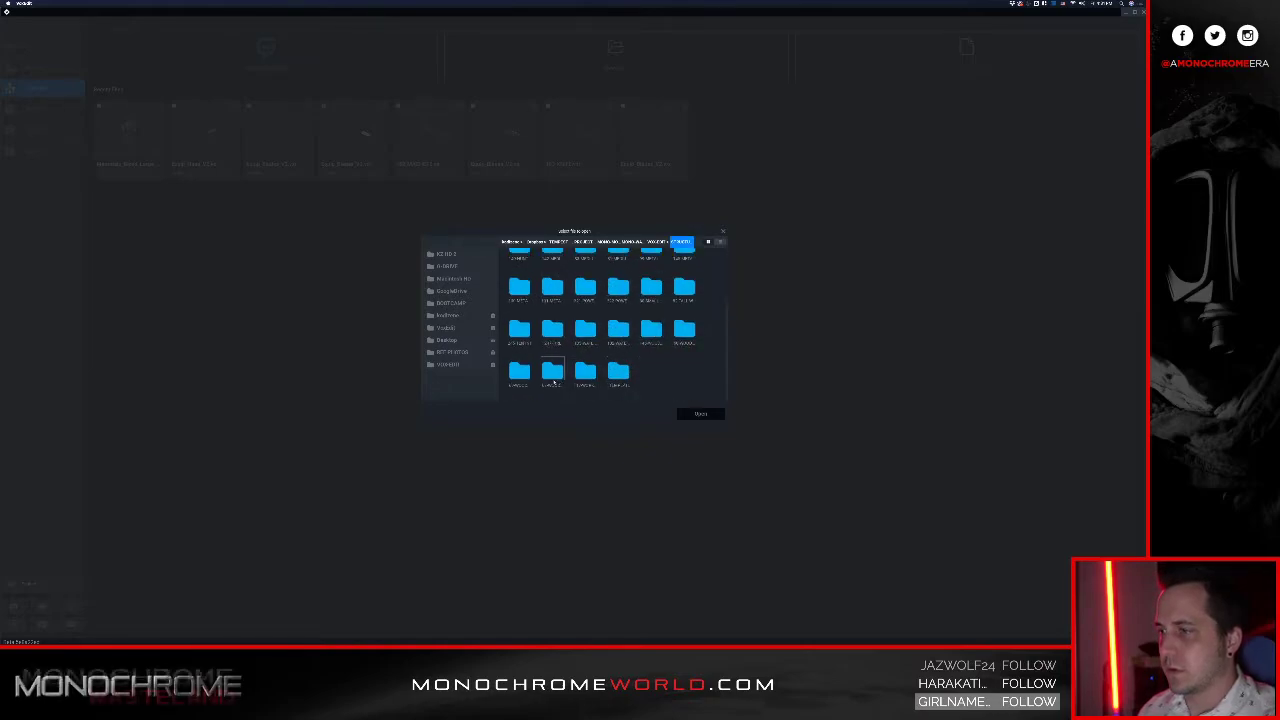
click(720, 242)
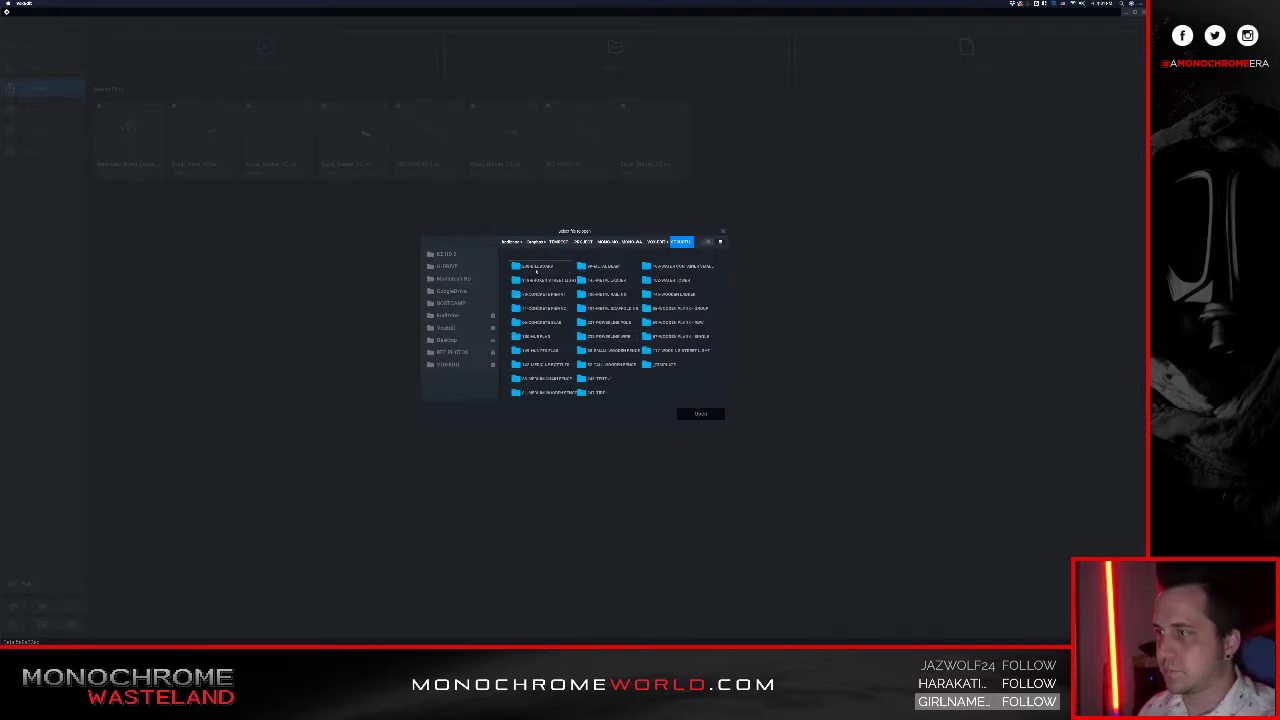
double_click(537, 267)
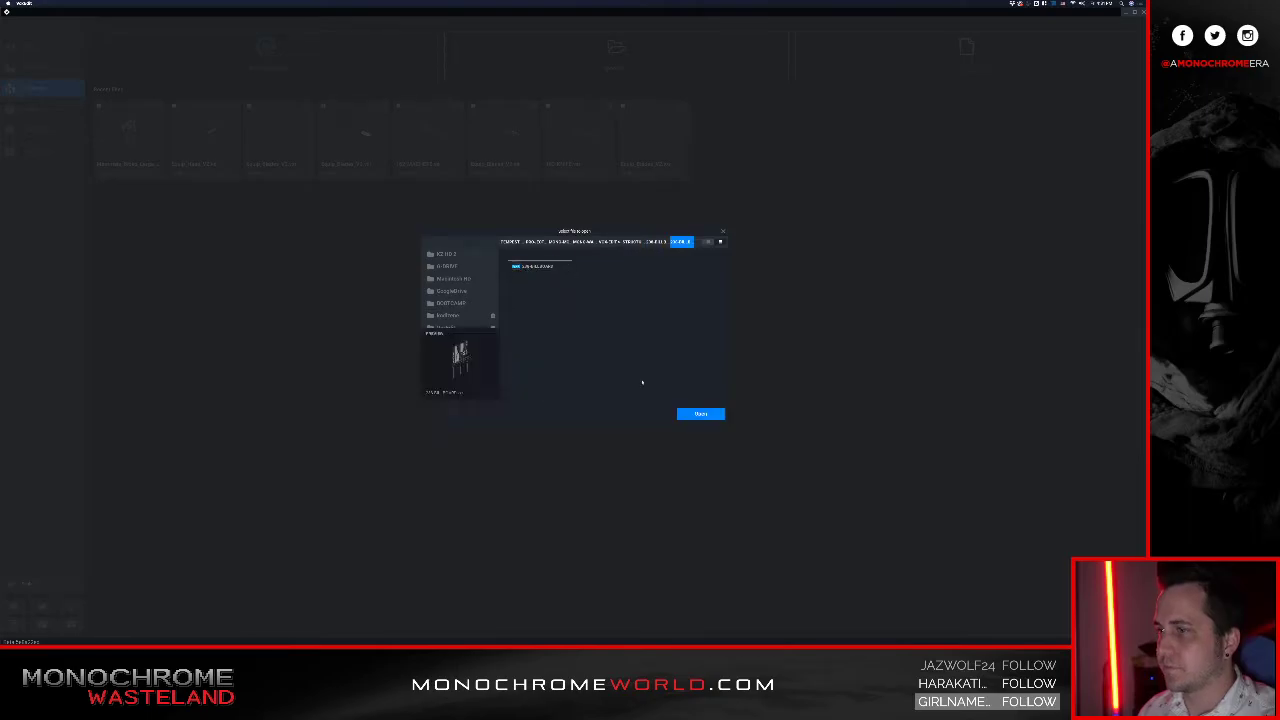
click(700, 413)
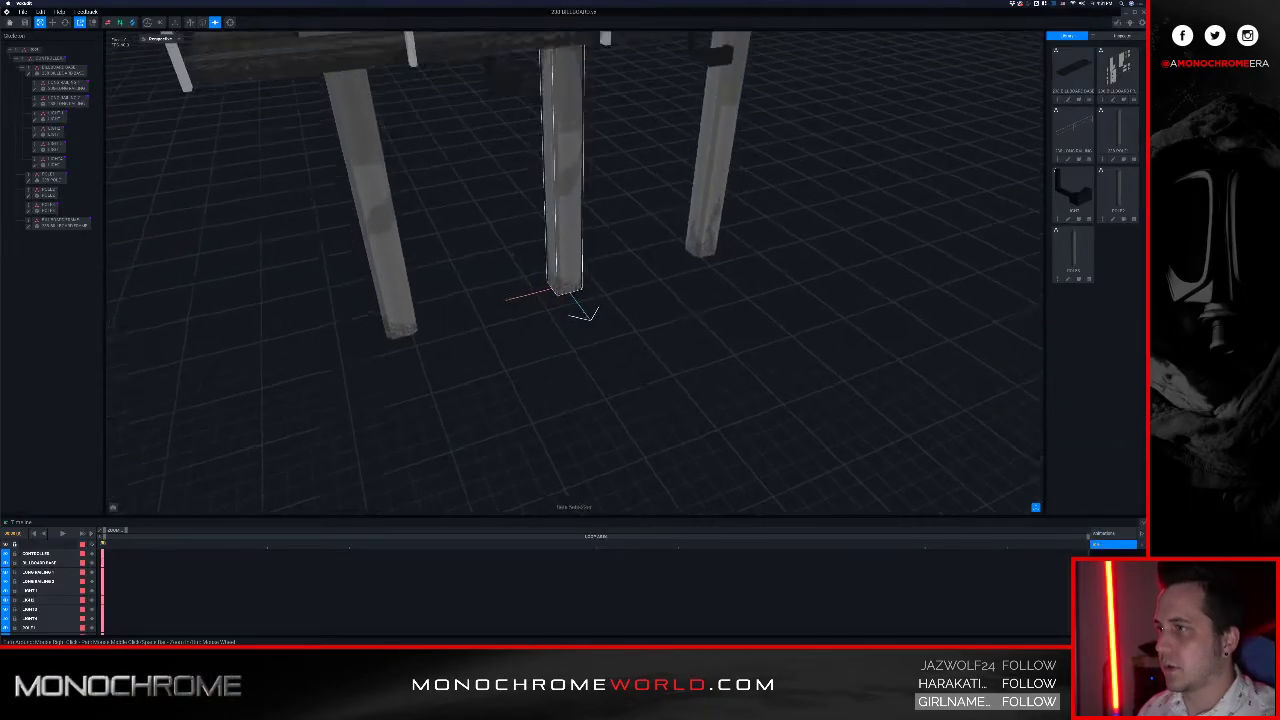
Step: Select the billboard frame that carries the torn posters and open it for voxel editing
middle_drag(565, 160, 585, 370)
scroll(585, 370, down, 3)
right_drag(560, 345, 571, 180)
scroll(543, 191, up, 3)
middle_drag(571, 180, 586, 268)
right_drag(553, 307, 551, 410)
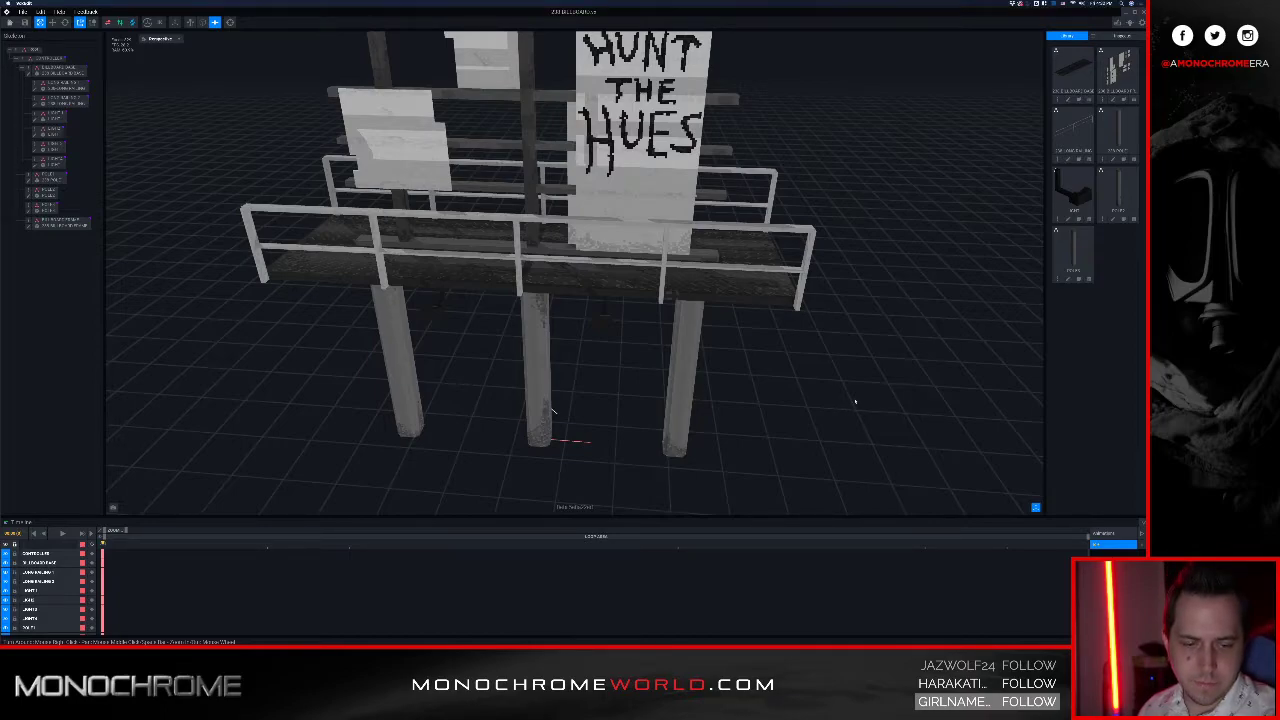
click(563, 248)
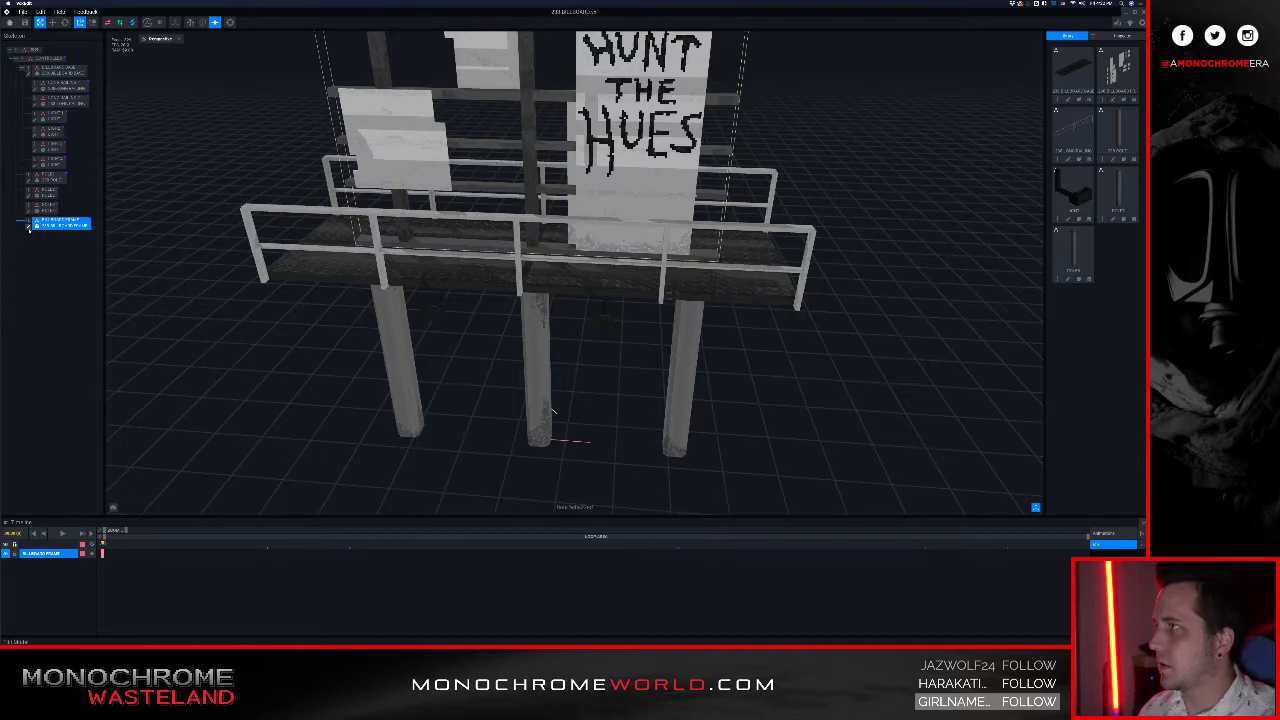
click(29, 229)
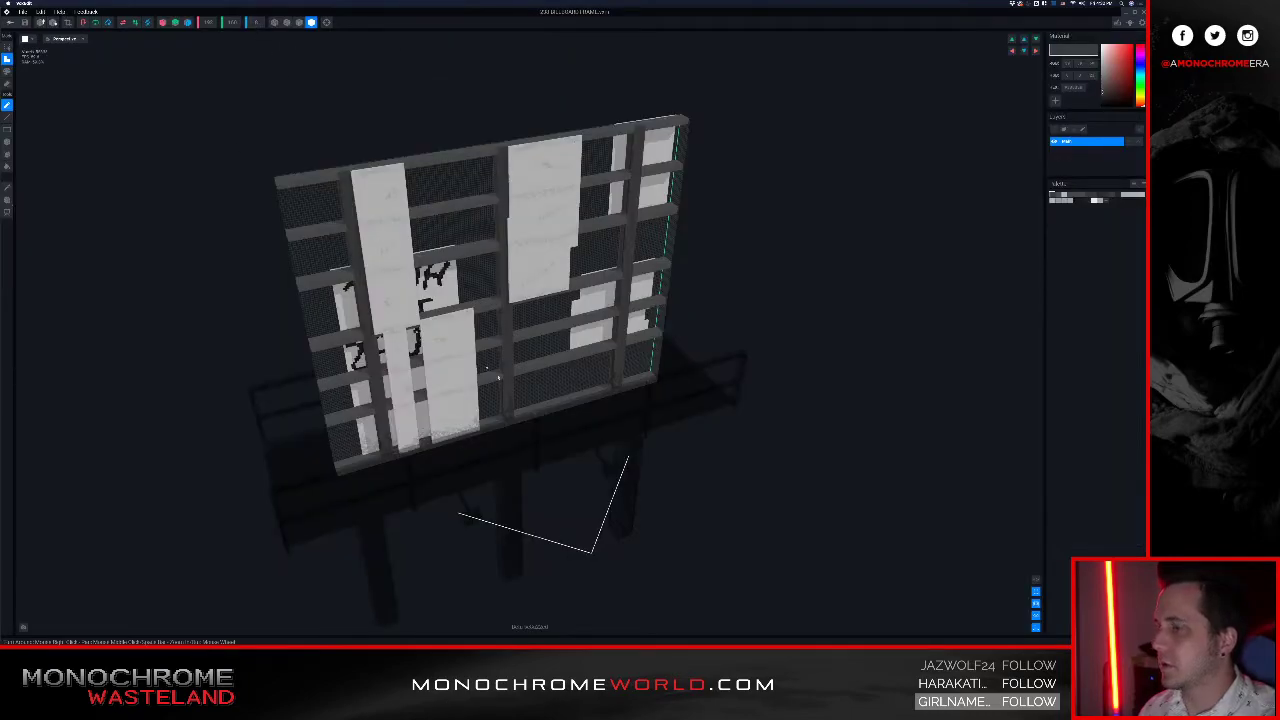
Step: Adjust the billboard frame's pivot along its depth axis, and save the model and return to the billboard asset
click(7, 200)
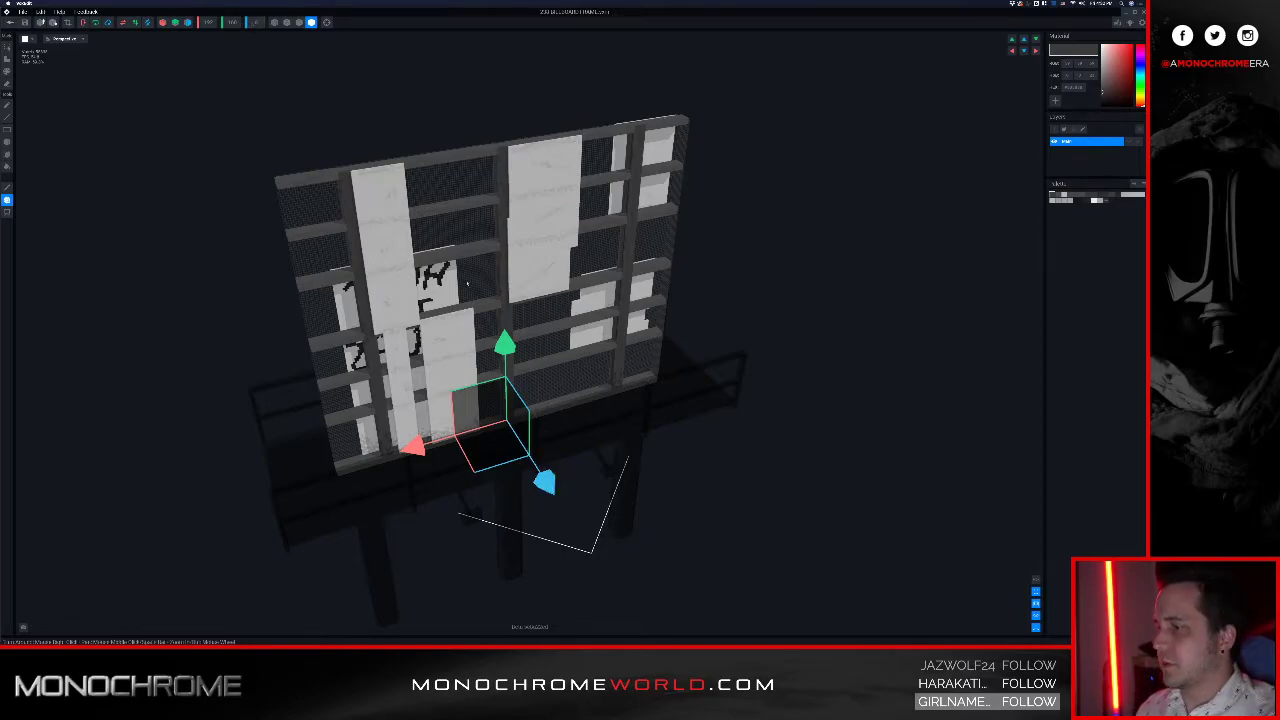
scroll(503, 306, down, 5)
right_drag(505, 308, 565, 407)
scroll(565, 407, up, 5)
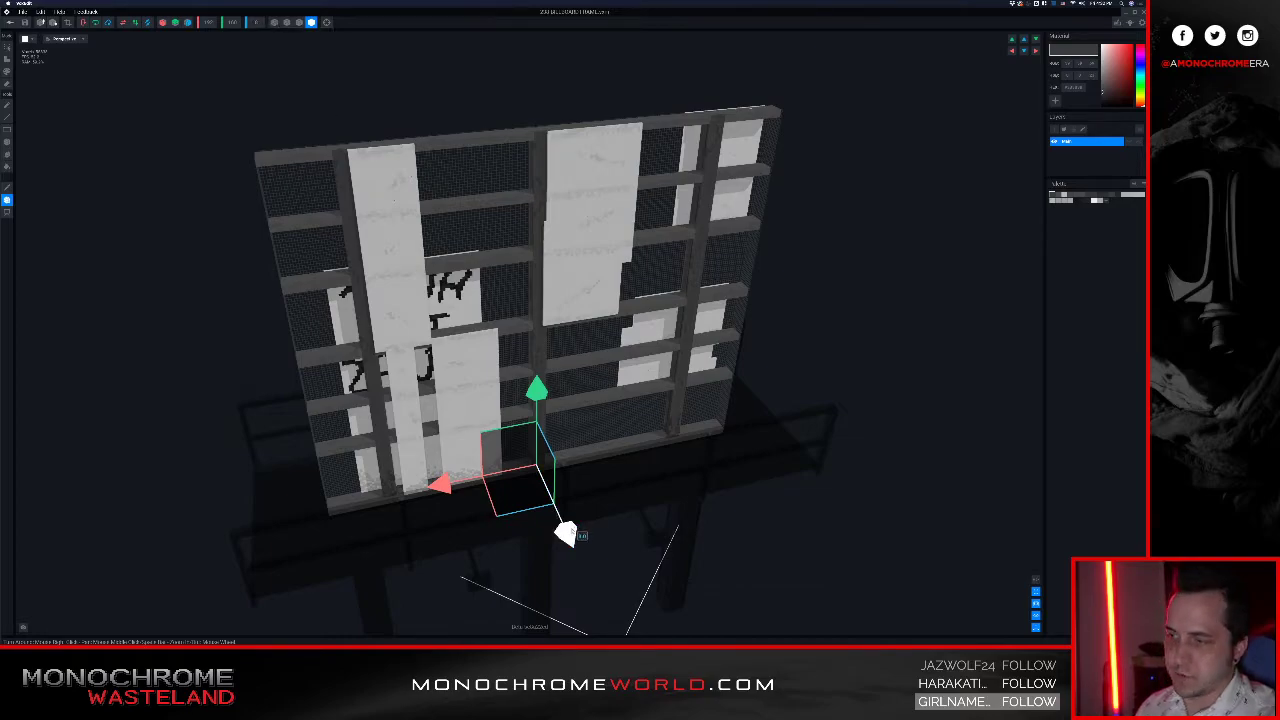
scroll(565, 532, down, 2)
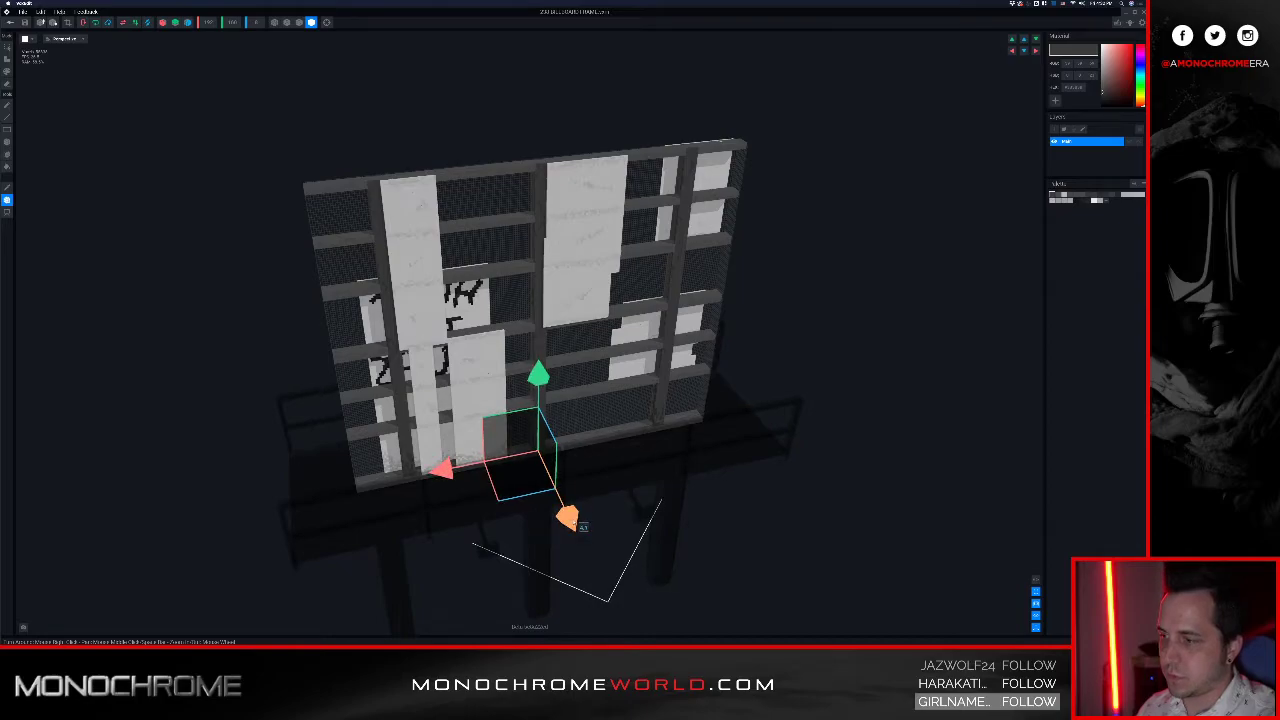
scroll(578, 524, up, 5)
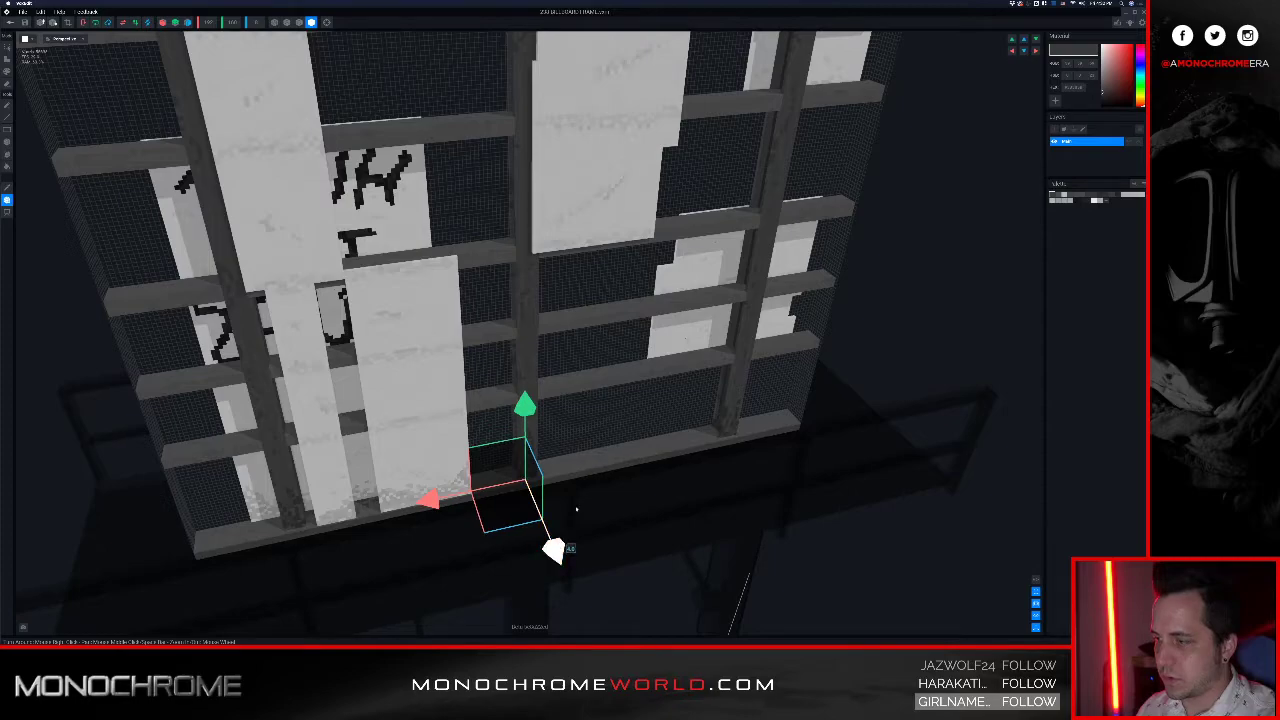
mouse_move(583, 487)
right_down()
mouse_move(544, 338)
mouse_move(576, 486)
right_up()
scroll(578, 486, down, 3)
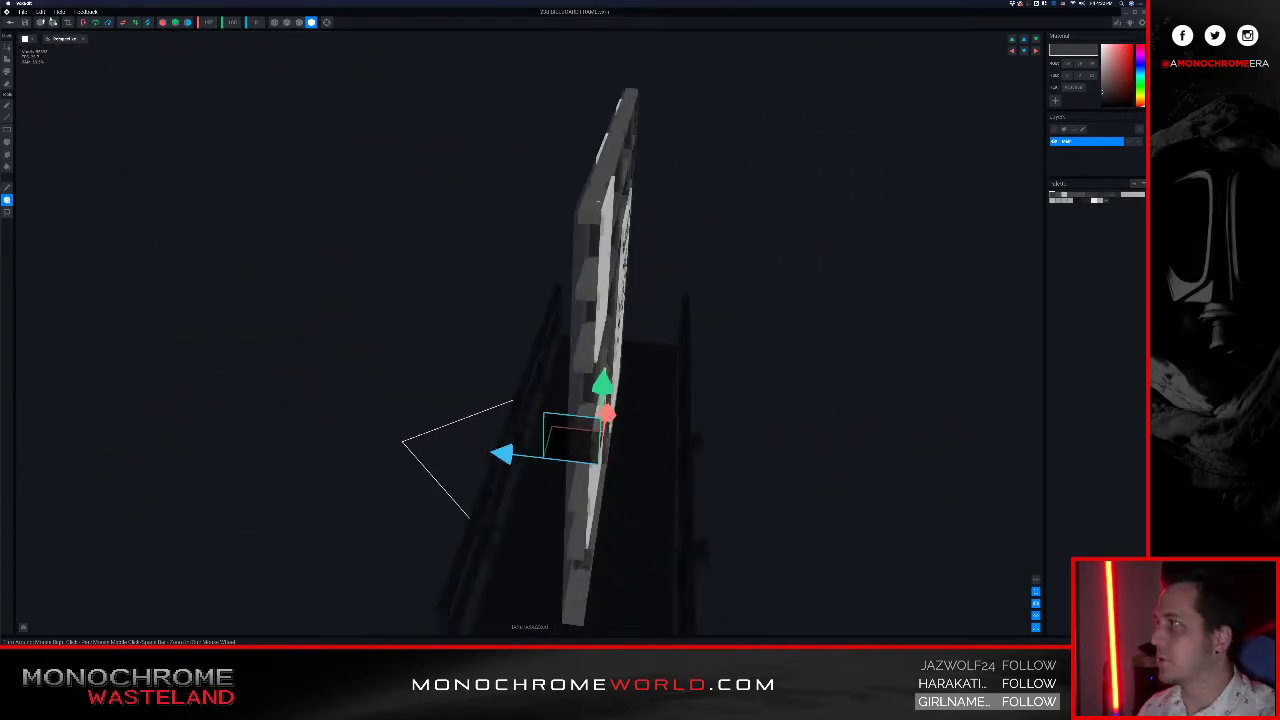
click(11, 22)
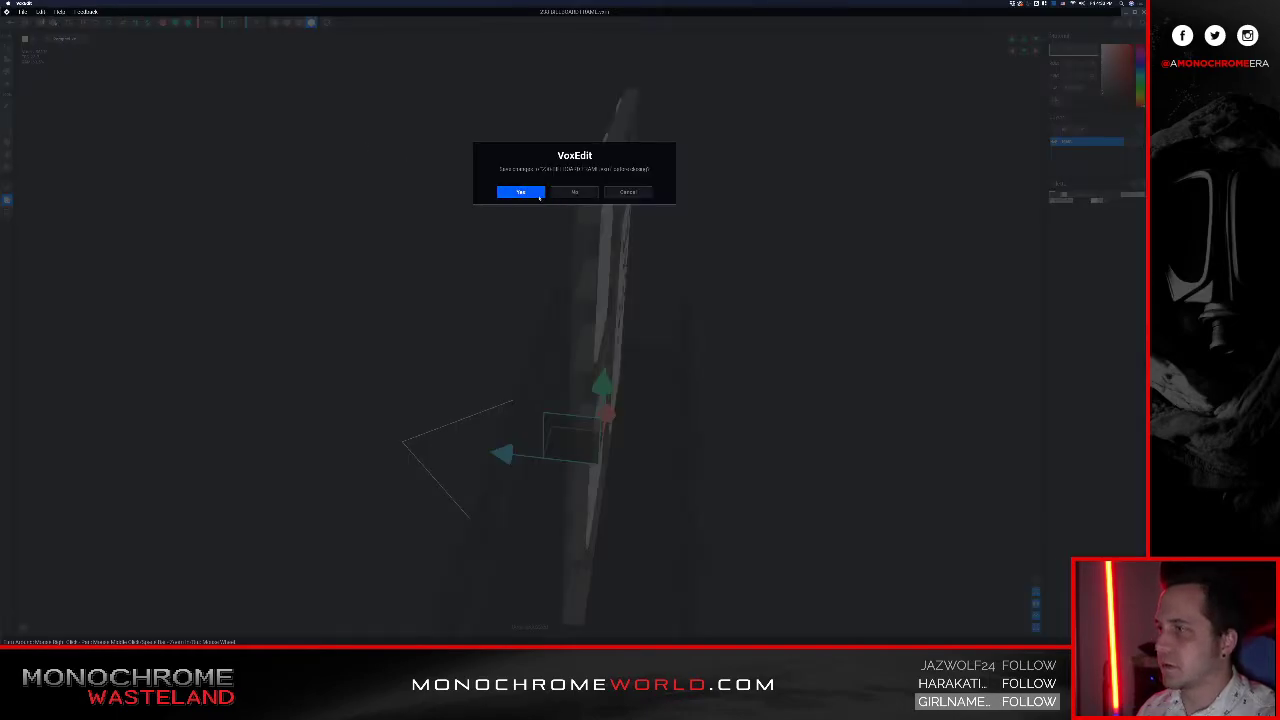
click(521, 192)
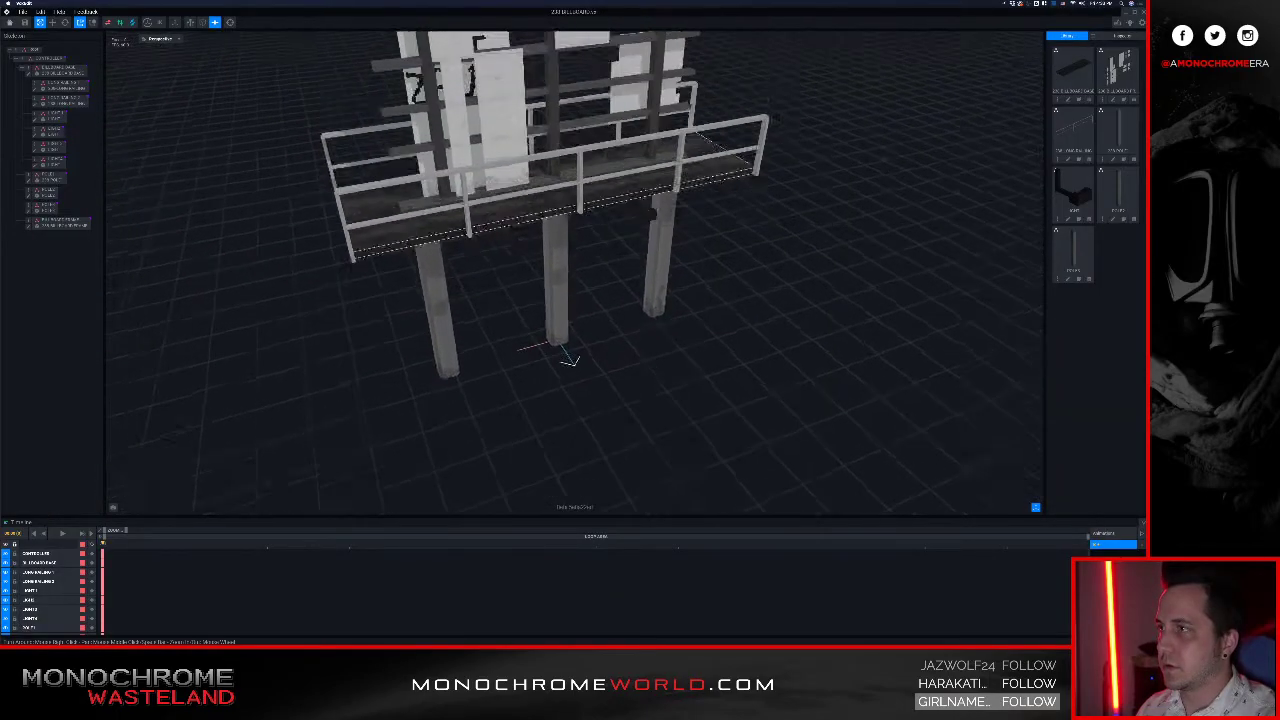
Step: Examine how the poster frame, railings, platform and posts of the billboard line up from the front and back
scroll(533, 245, down, 2)
right_drag(533, 245, 725, 420)
scroll(590, 320, up, 4)
scroll(690, 392, down, 3)
scroll(725, 420, down, 3)
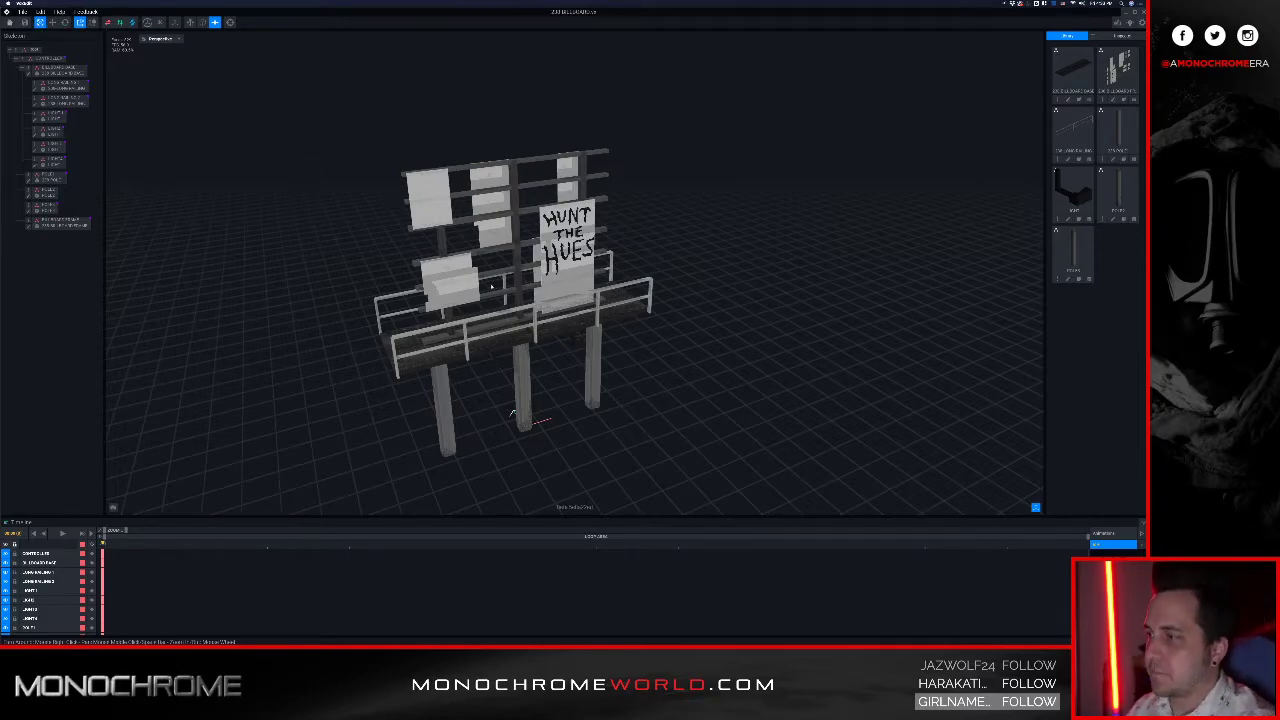
scroll(491, 287, up, 3)
right_drag(491, 287, 240, 305)
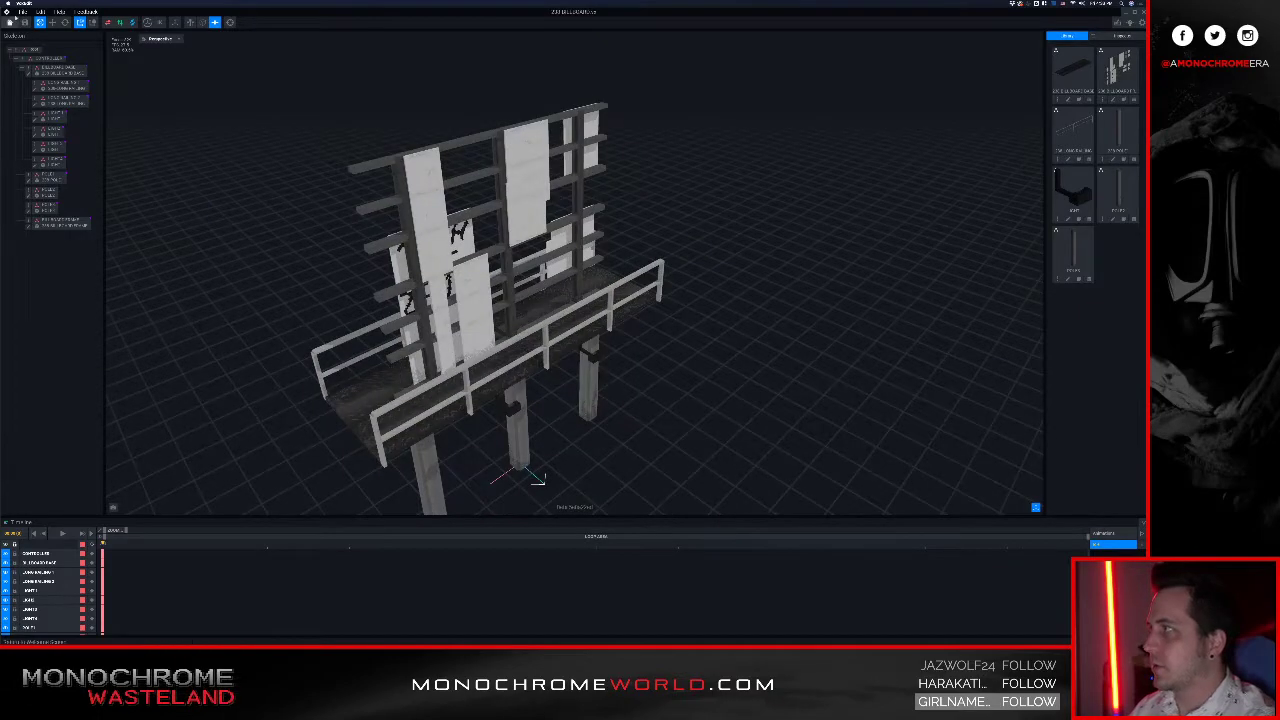
scroll(408, 315, down, 3)
right_drag(408, 315, 478, 342)
middle_drag(432, 345, 517, 366)
right_drag(517, 366, 516, 352)
scroll(517, 352, up, 3)
scroll(518, 354, down, 4)
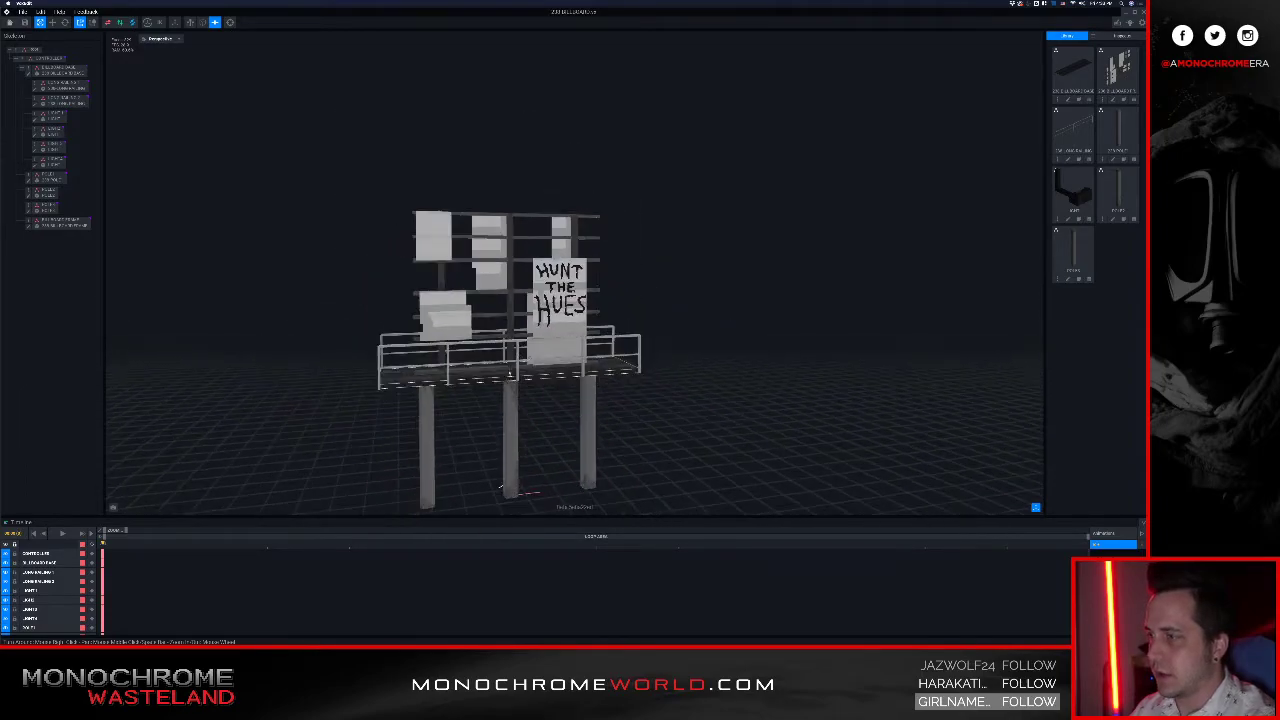
middle_drag(518, 354, 550, 304)
scroll(510, 355, up, 5)
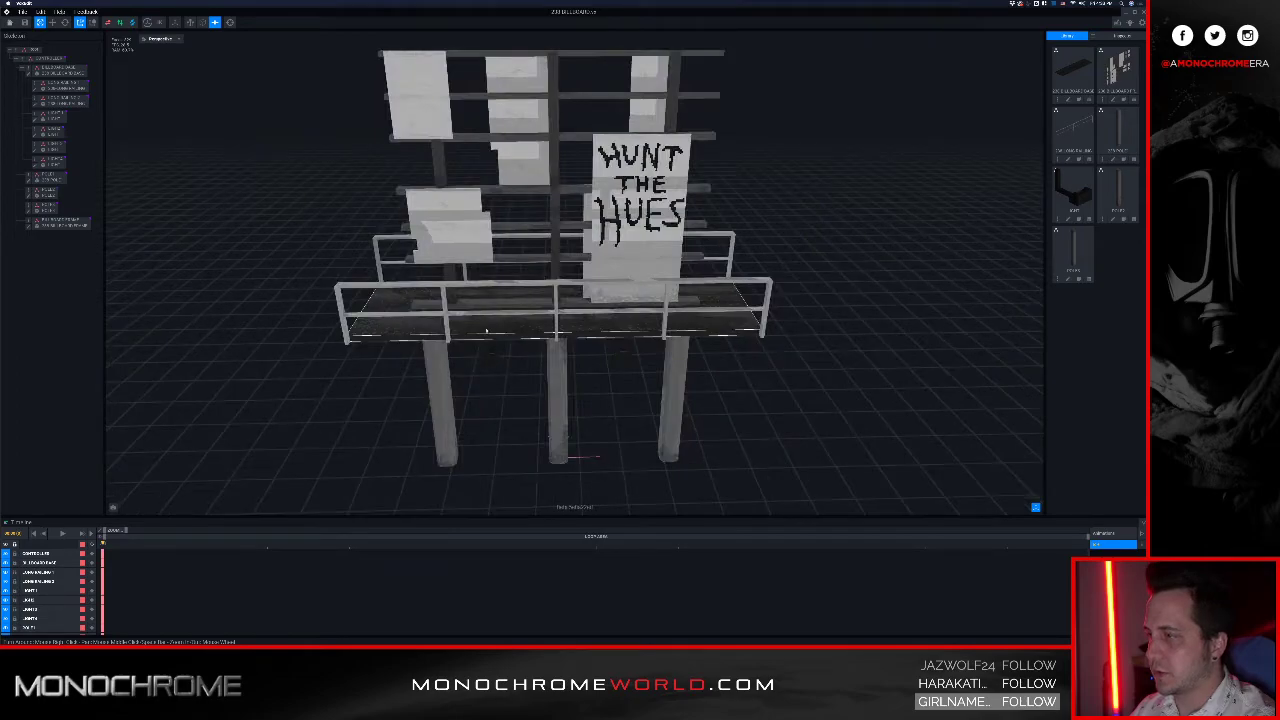
Step: Select the billboard's platform base and open it for voxel editing
click(486, 331)
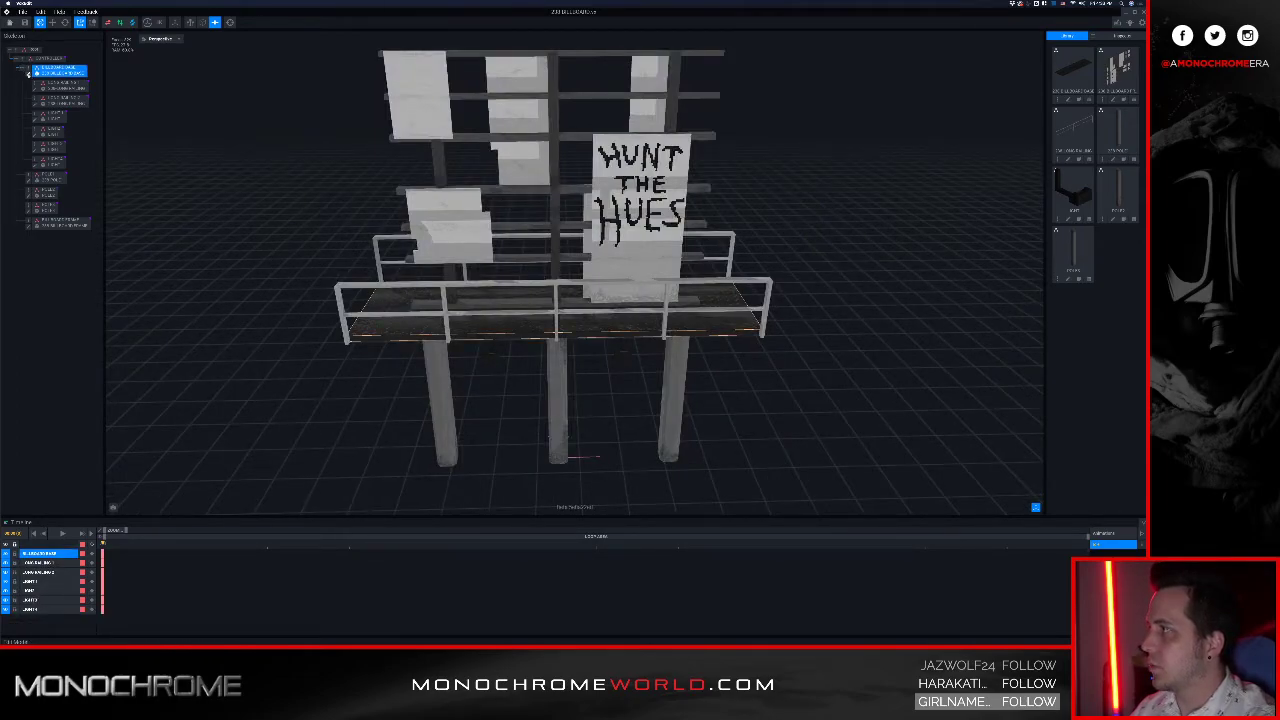
click(28, 73)
right_drag(420, 324, 281, 98)
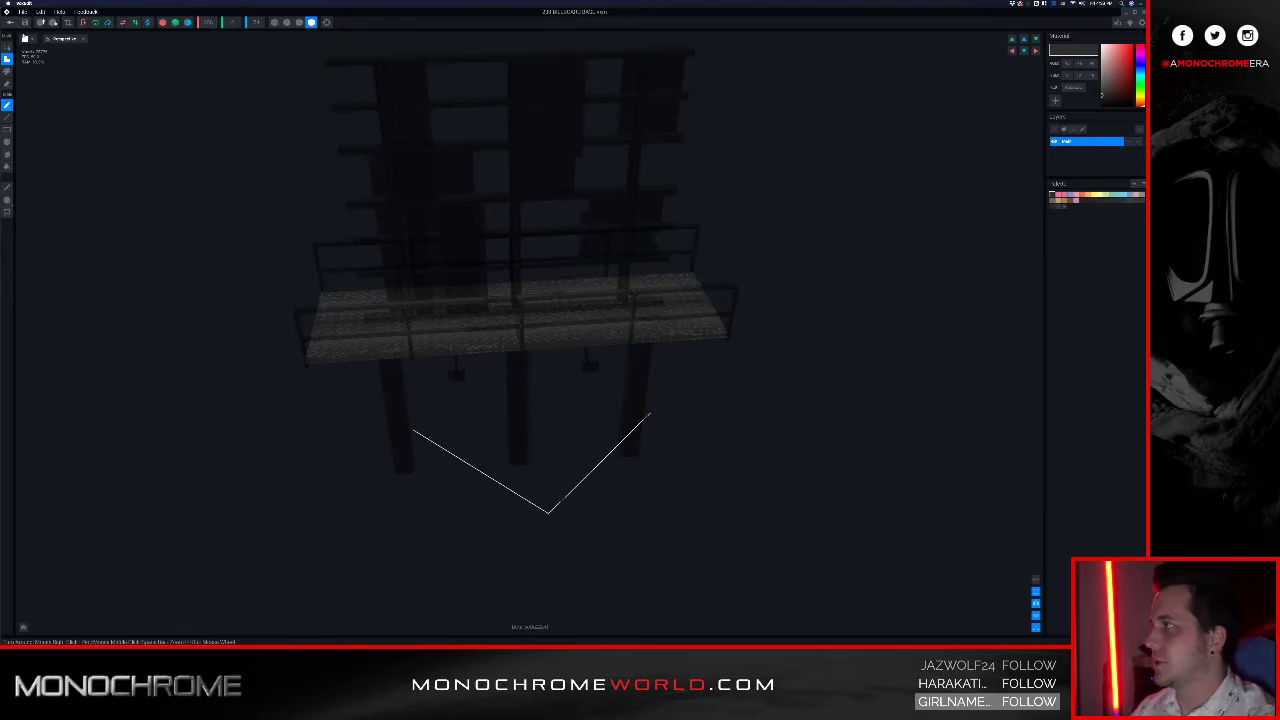
Step: Save the platform base model and return to the billboard asset
click(9, 22)
click(524, 191)
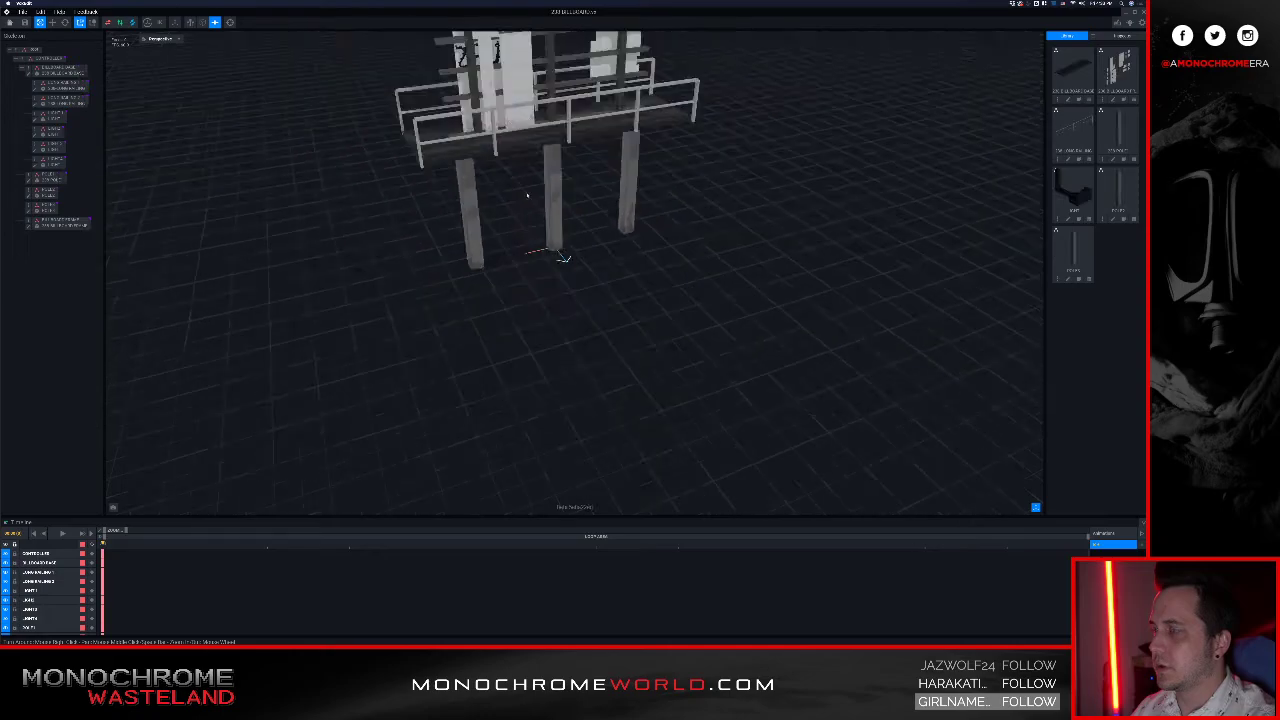
middle_drag(544, 157, 618, 233)
right_drag(618, 235, 571, 238)
scroll(572, 235, up, 5)
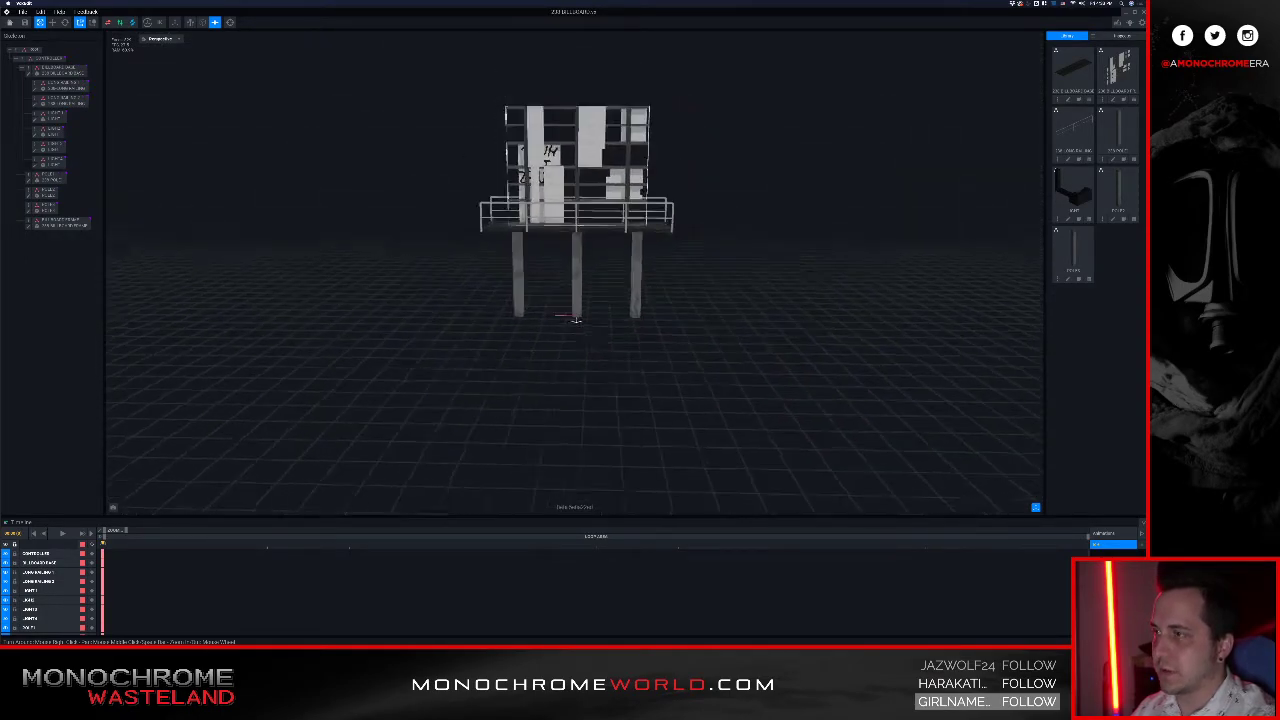
scroll(574, 231, down, 3)
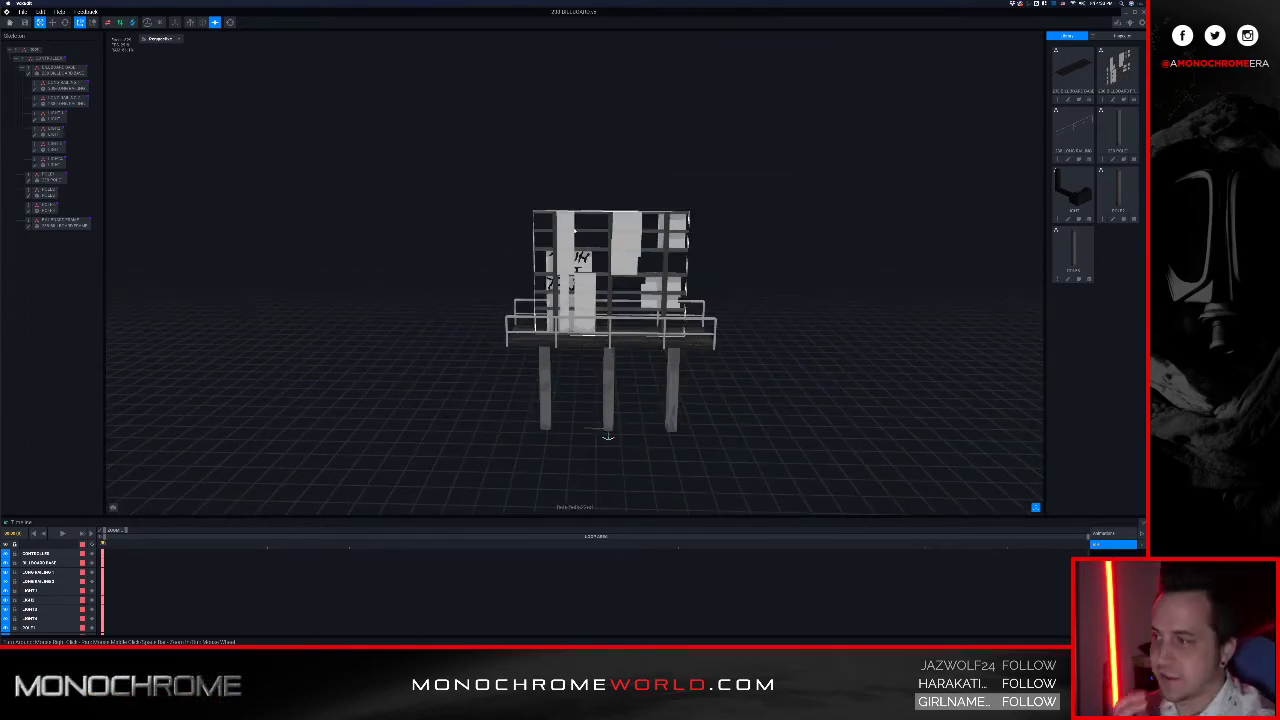
Step: Duplicate the billboard's platform base with its railings and lights, and move the copy sideways to extend the platform
click(60, 71)
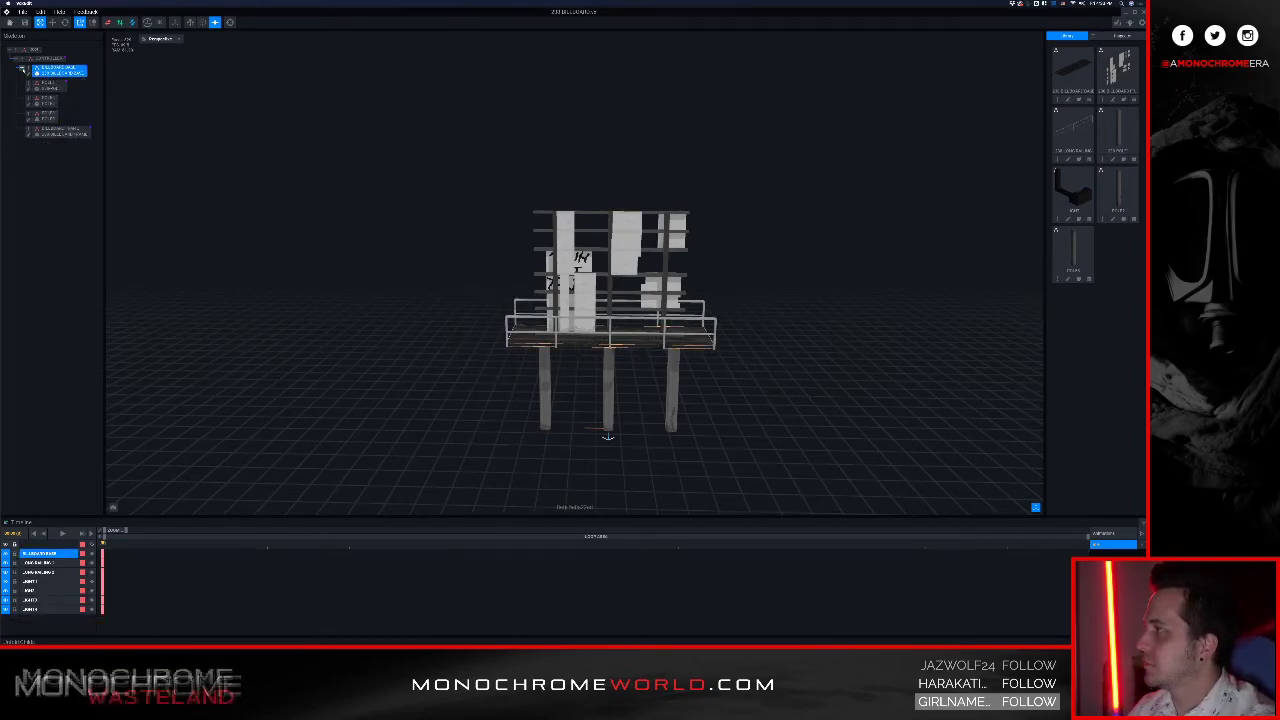
right_click(30, 69)
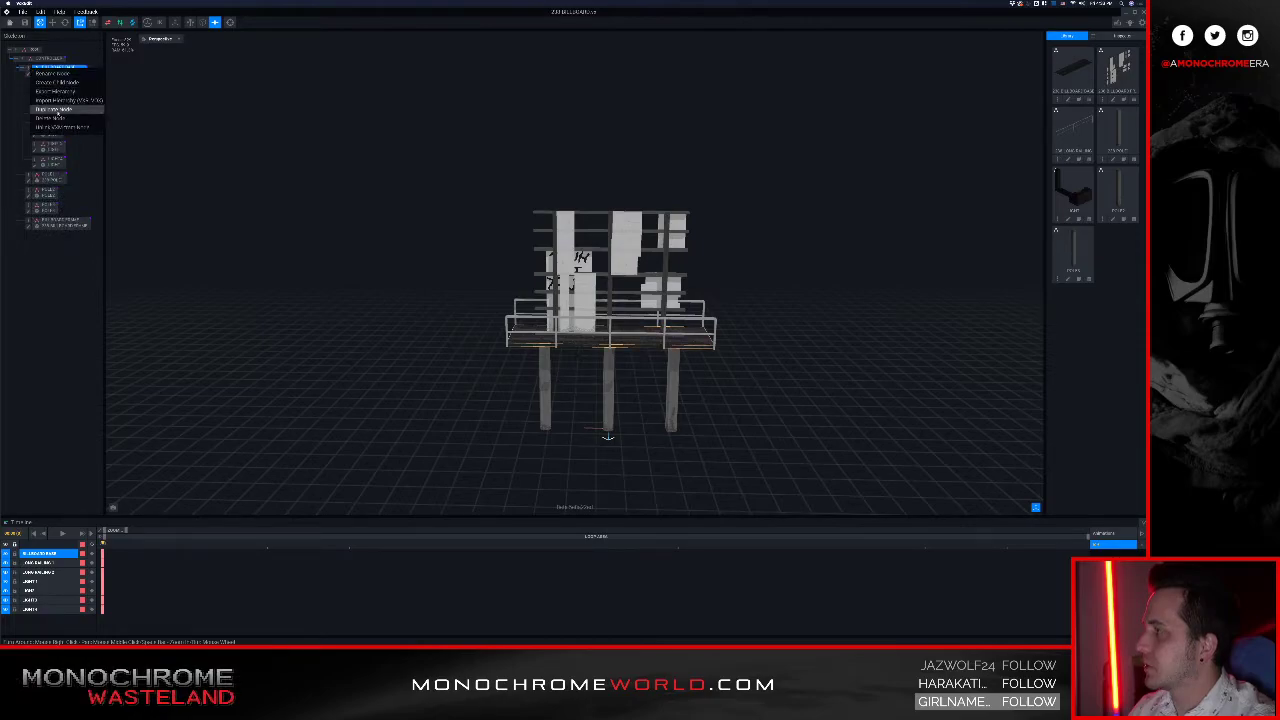
click(58, 110)
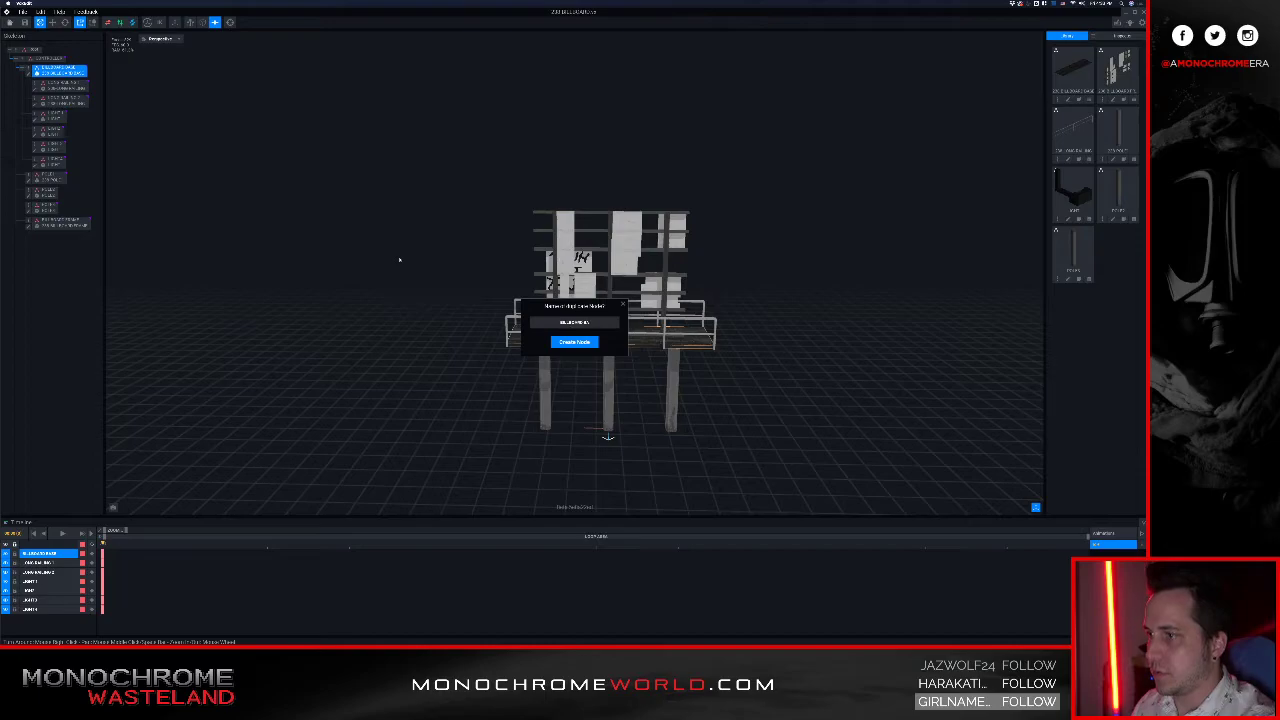
key(Return)
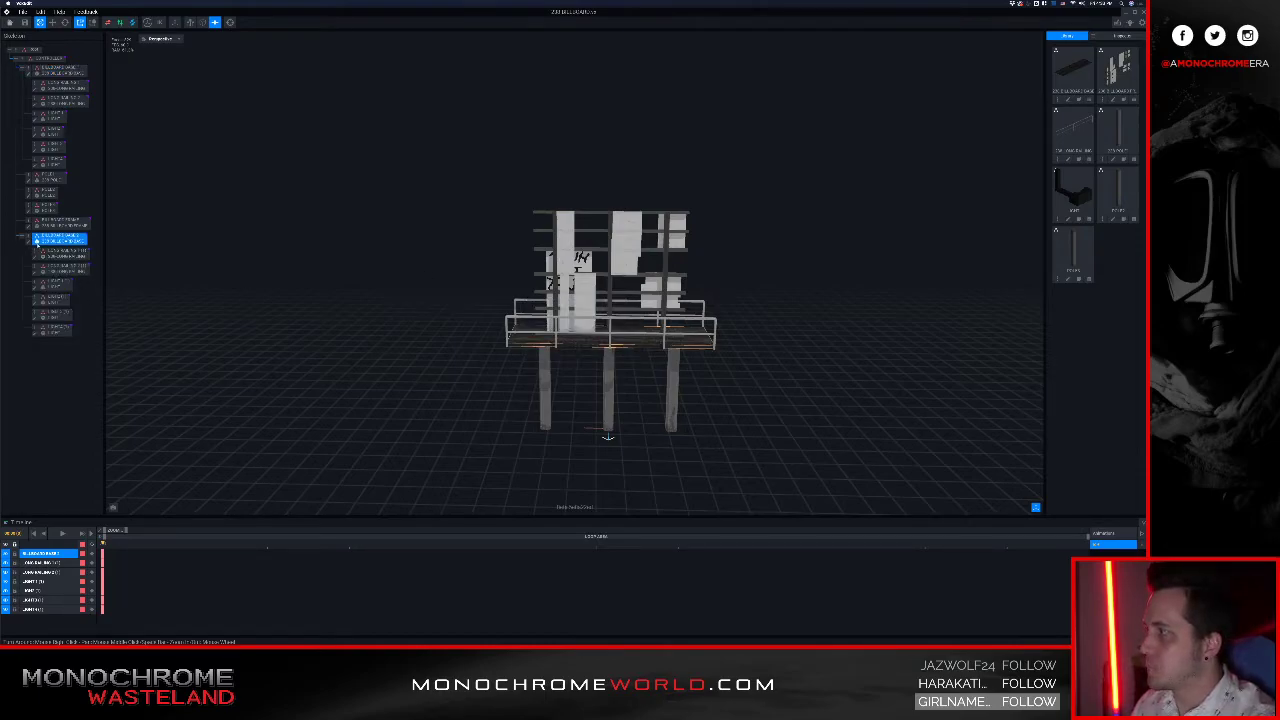
click(52, 22)
drag(528, 336, 341, 351)
click(451, 407)
Step: Examine from several sides how the copied platform and railings join the original billboard platform
right_drag(388, 332, 476, 323)
right_drag(623, 355, 642, 345)
scroll(642, 345, up, 2)
mouse_move(642, 345)
middle_down()
mouse_move(585, 338)
mouse_move(515, 353)
middle_up()
scroll(672, 340, up, 5)
right_drag(672, 335, 681, 361)
scroll(681, 361, down, 5)
right_drag(773, 477, 702, 473)
middle_drag(702, 473, 590, 430)
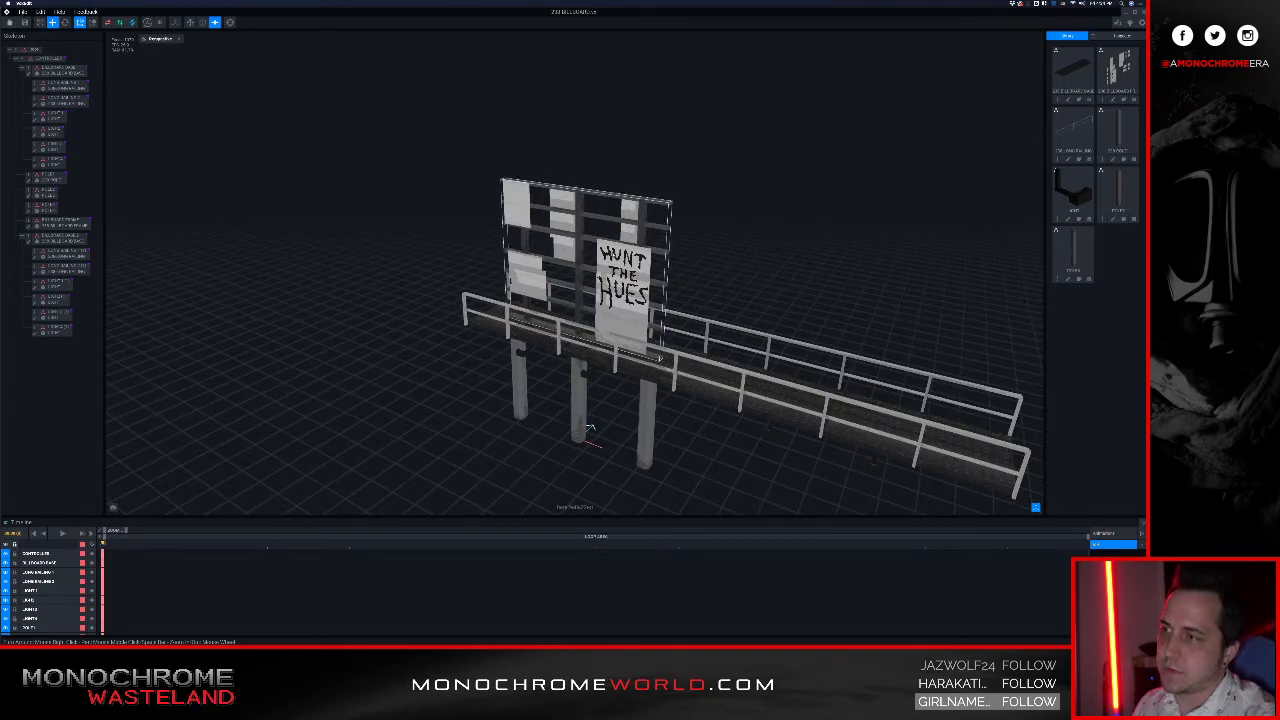
scroll(590, 430, down, 3)
right_drag(590, 430, 744, 388)
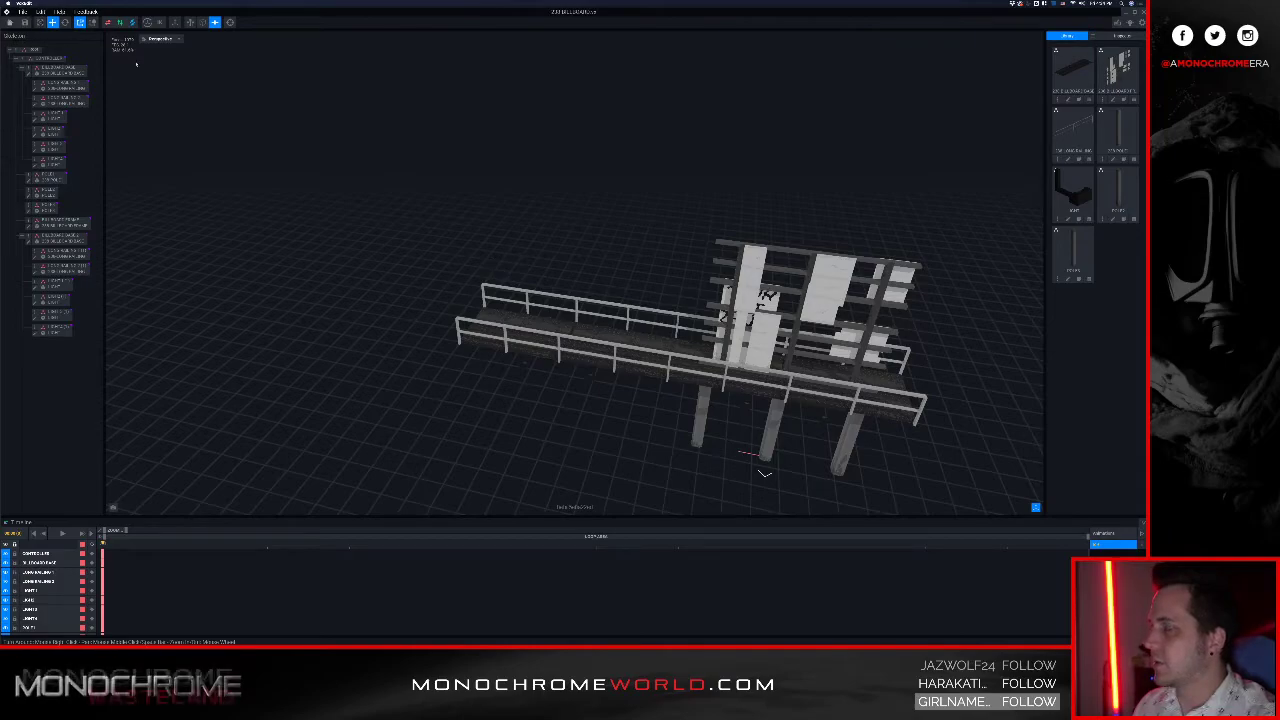
Step: Undo the sideways move and the duplication of the platform base
key(super+z)
key(super+z)
key(super+z)
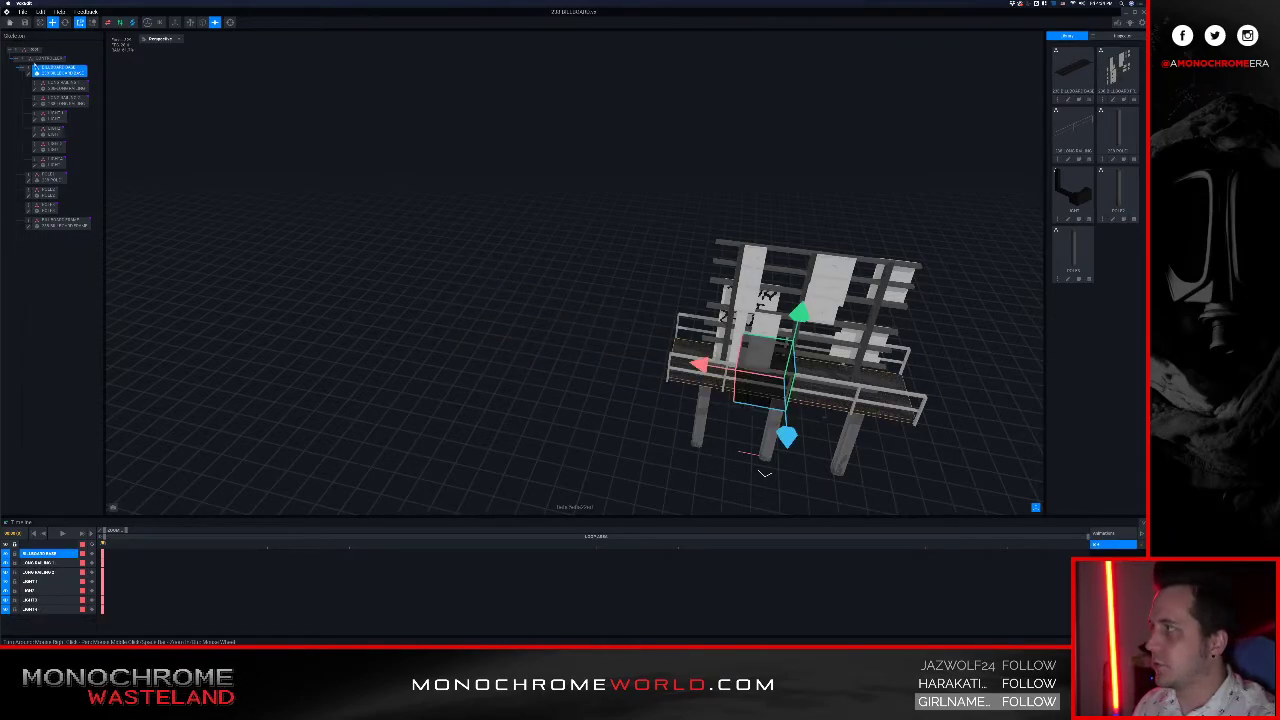
Step: Save a copy of the billboard asset under a new file name in the current folder
click(22, 11)
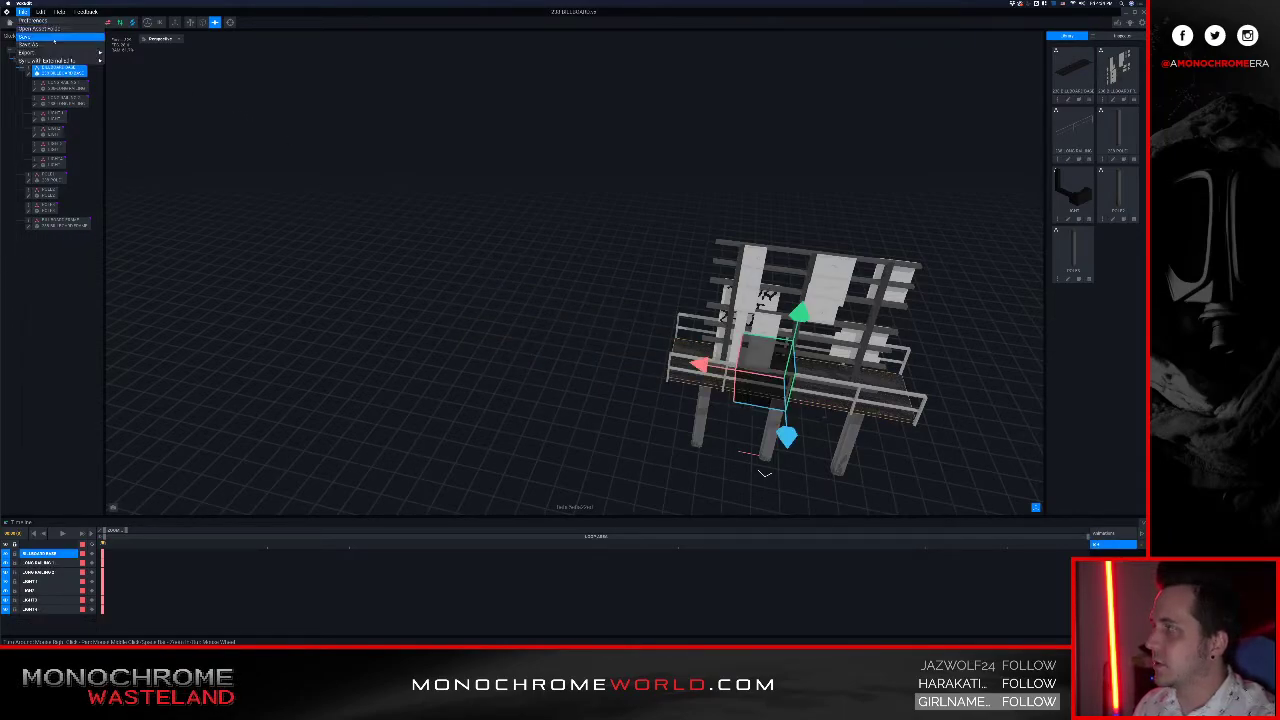
click(53, 44)
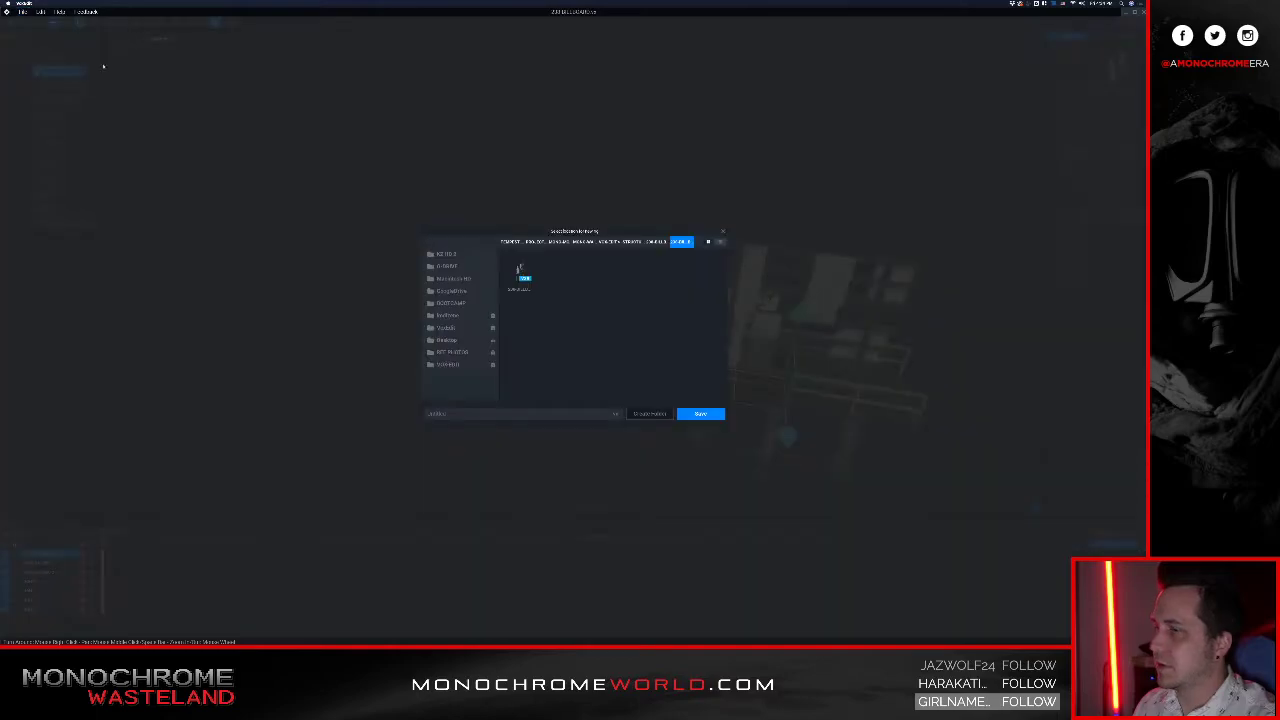
click(505, 417)
text(238 BIL BELLWOOD)
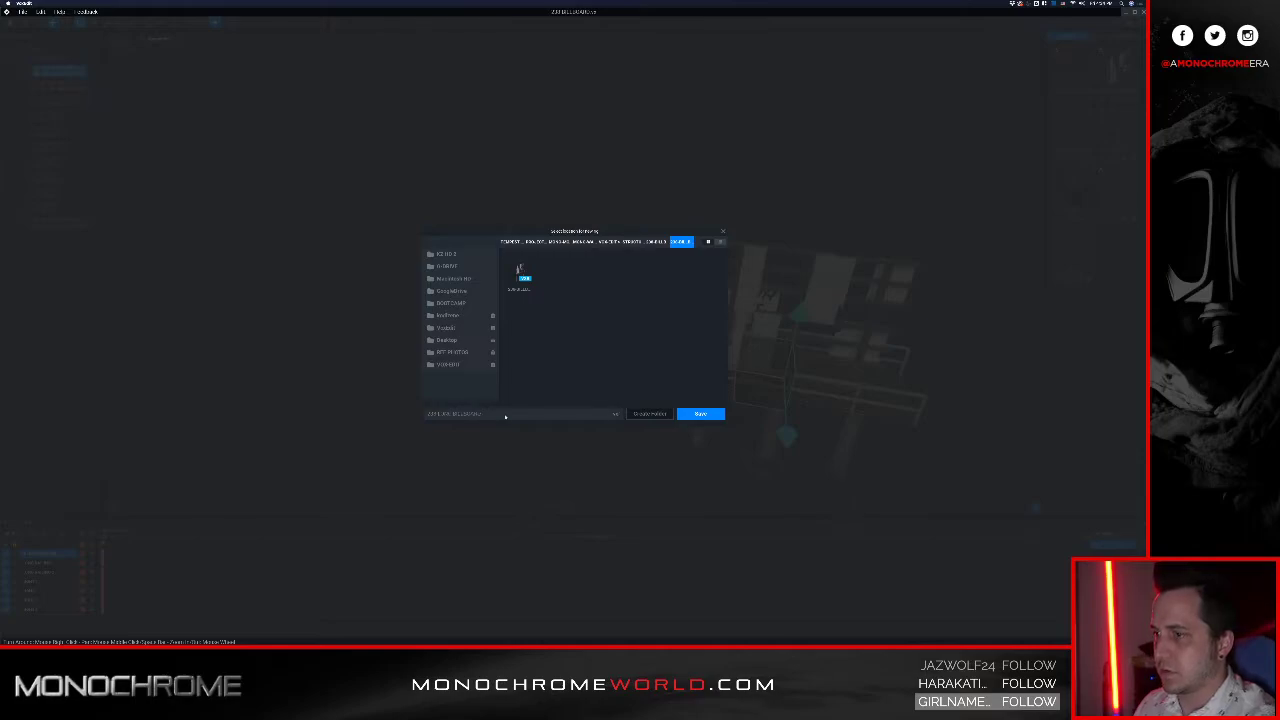
click(699, 413)
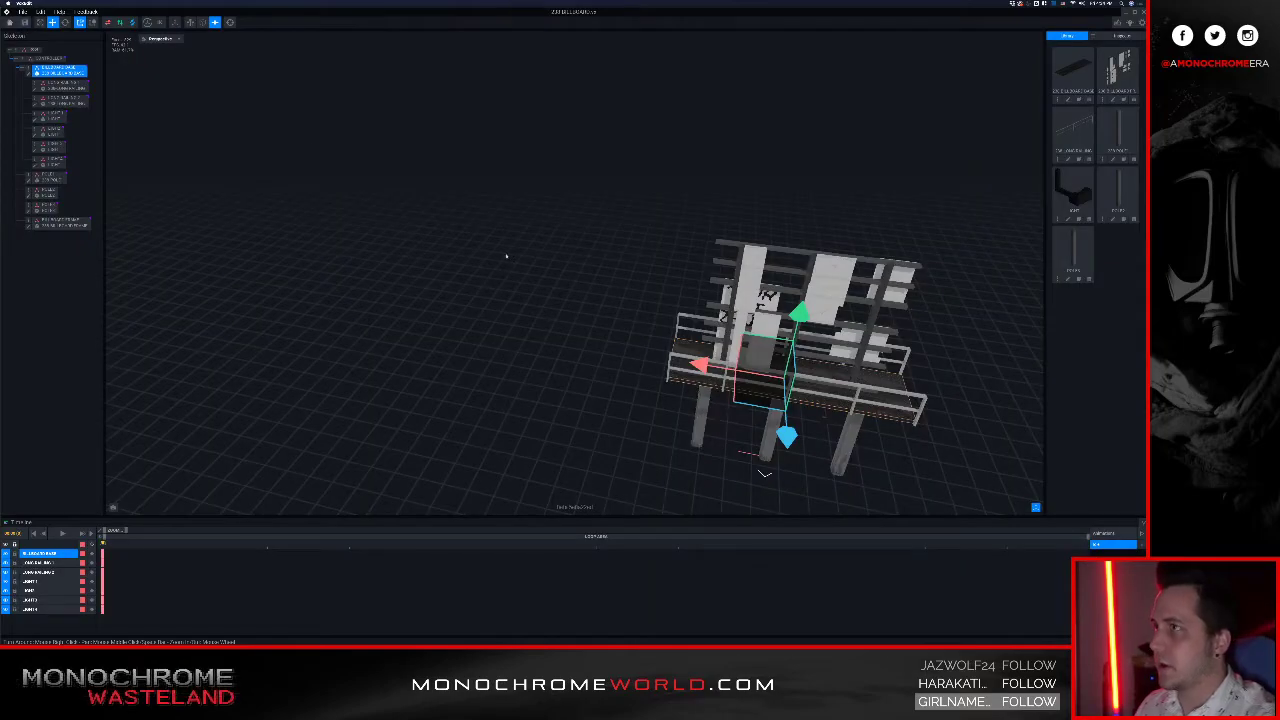
Step: Close the original billboard asset and open the newly saved copy from its own folder
click(23, 23)
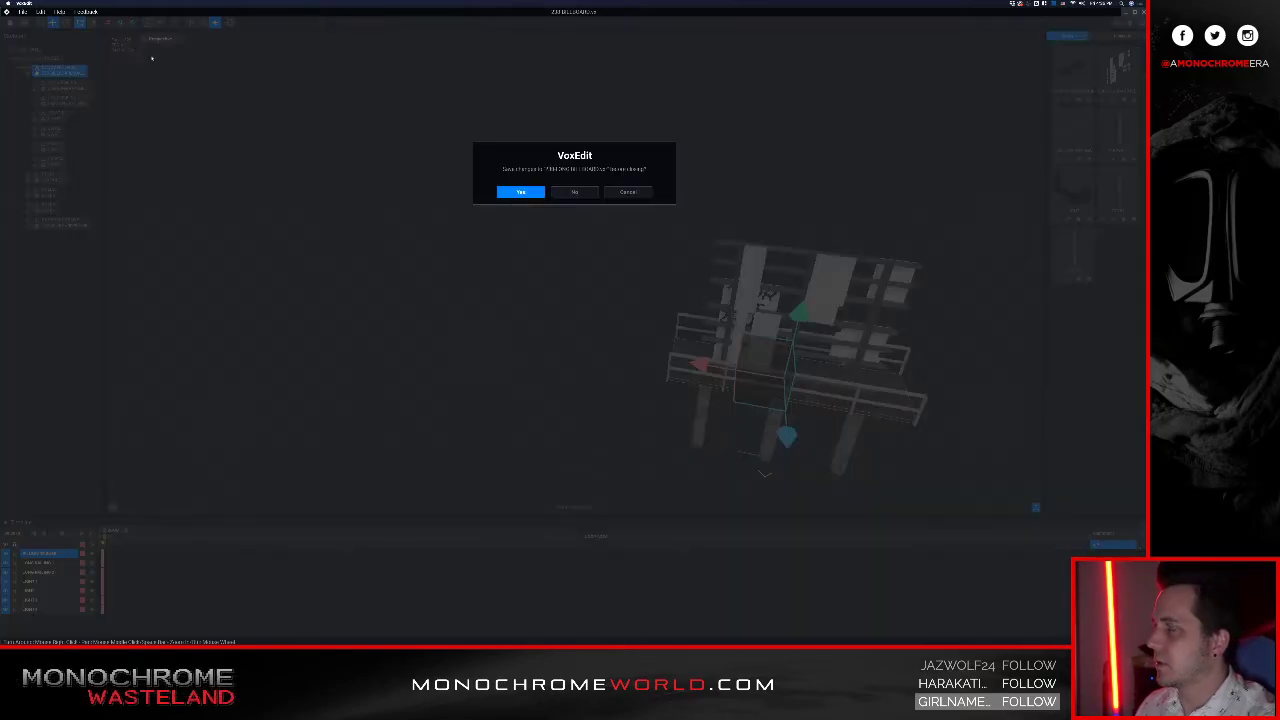
click(545, 194)
click(506, 55)
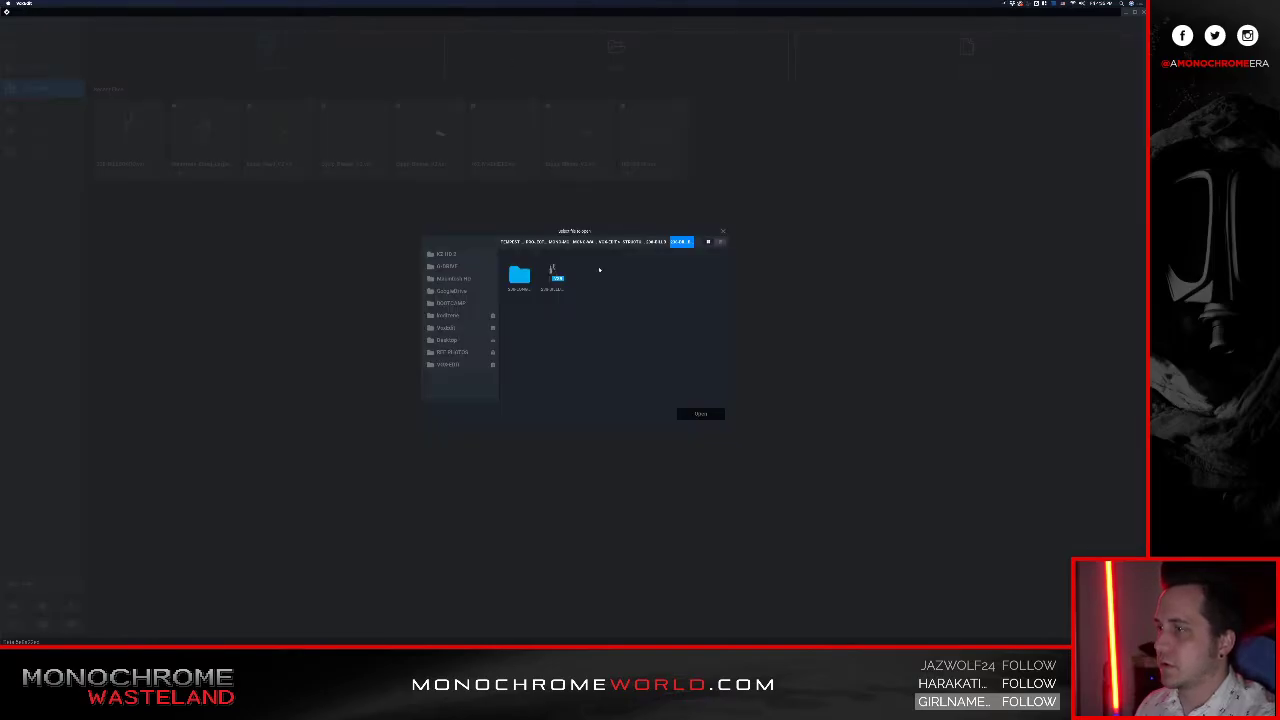
double_click(520, 284)
click(516, 279)
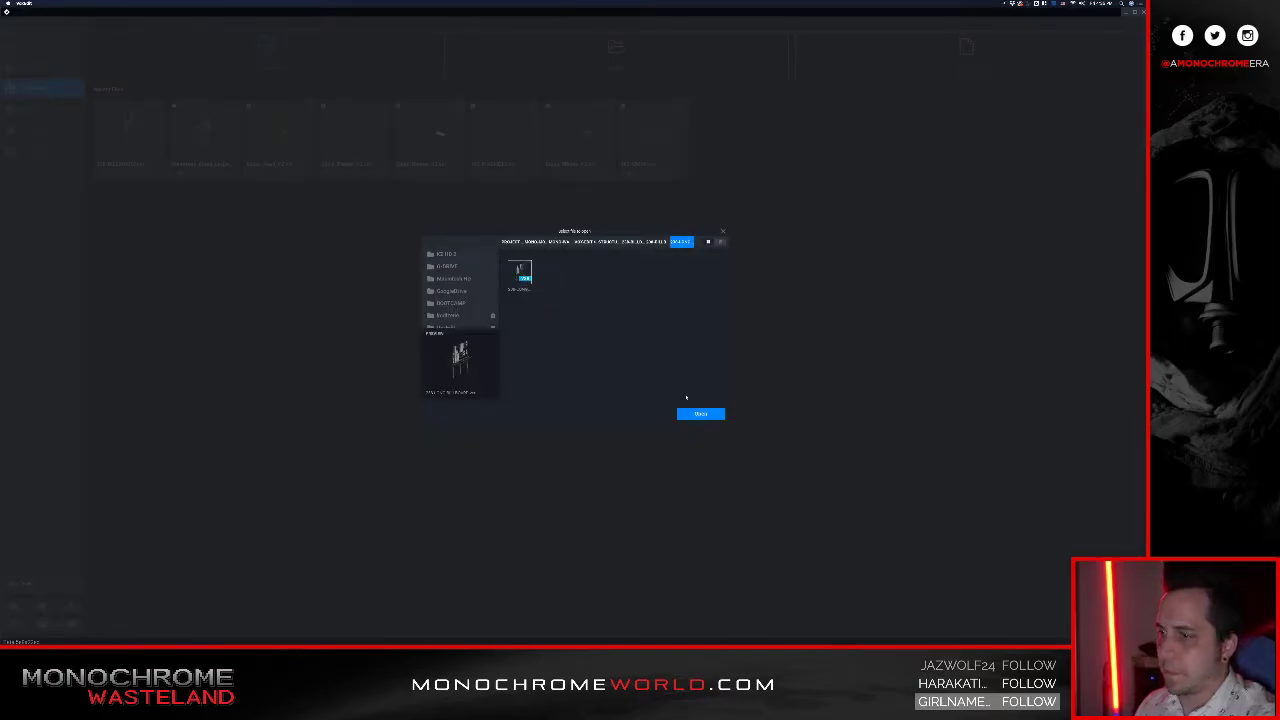
click(701, 414)
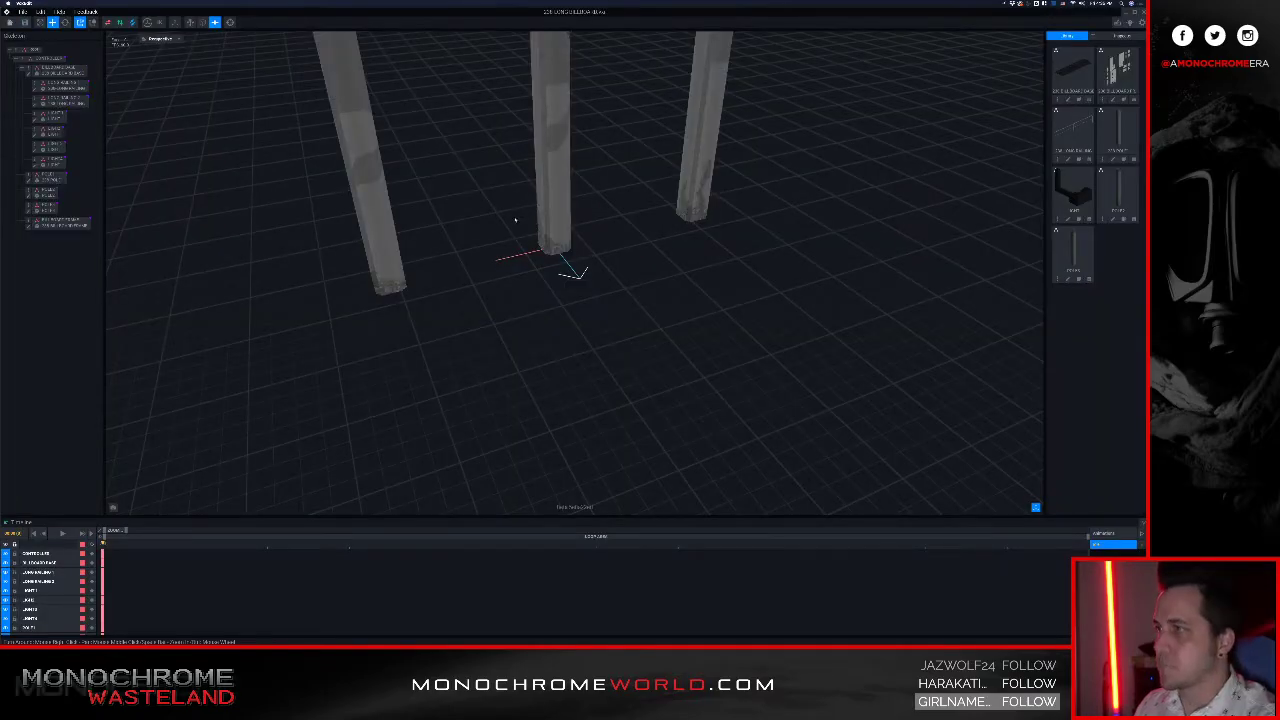
Step: Duplicate the platform base node, including its railings and lights, in the new billboard copy
scroll(515, 217, down, 6)
middle_drag(515, 215, 500, 275)
right_drag(467, 275, 455, 242)
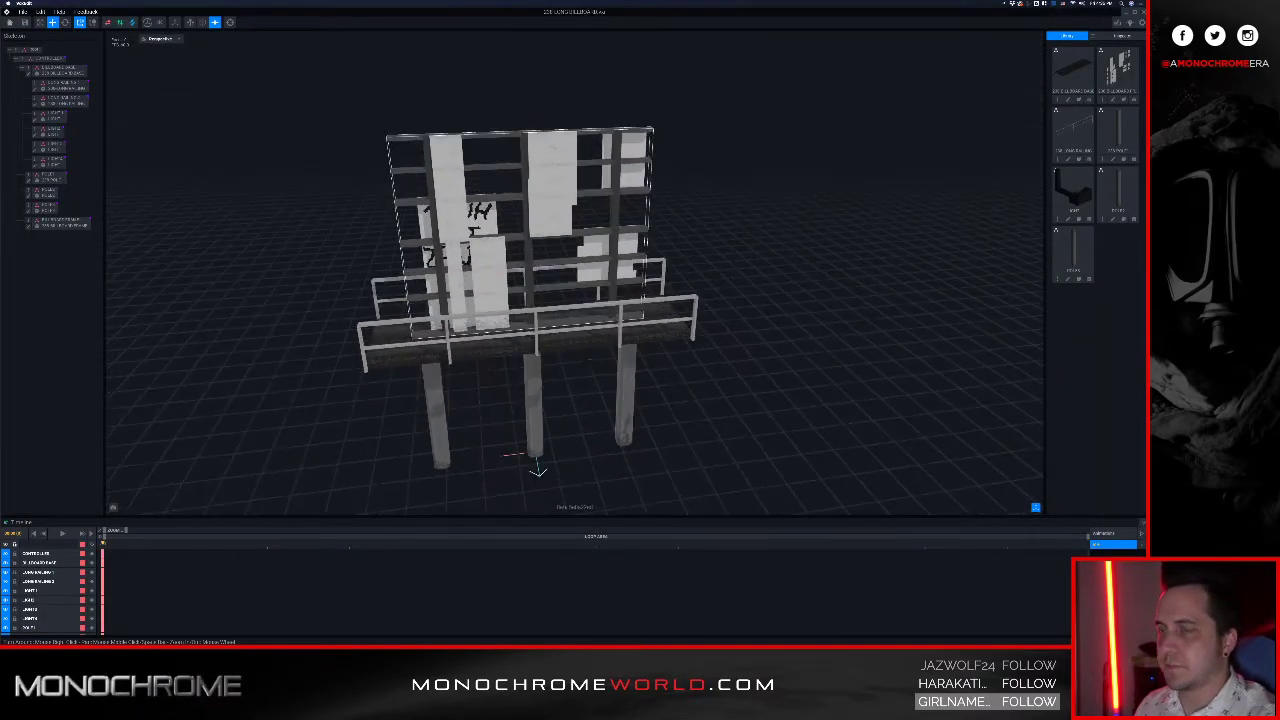
middle_drag(455, 242, 560, 250)
middle_drag(541, 296, 506, 300)
right_drag(506, 300, 455, 322)
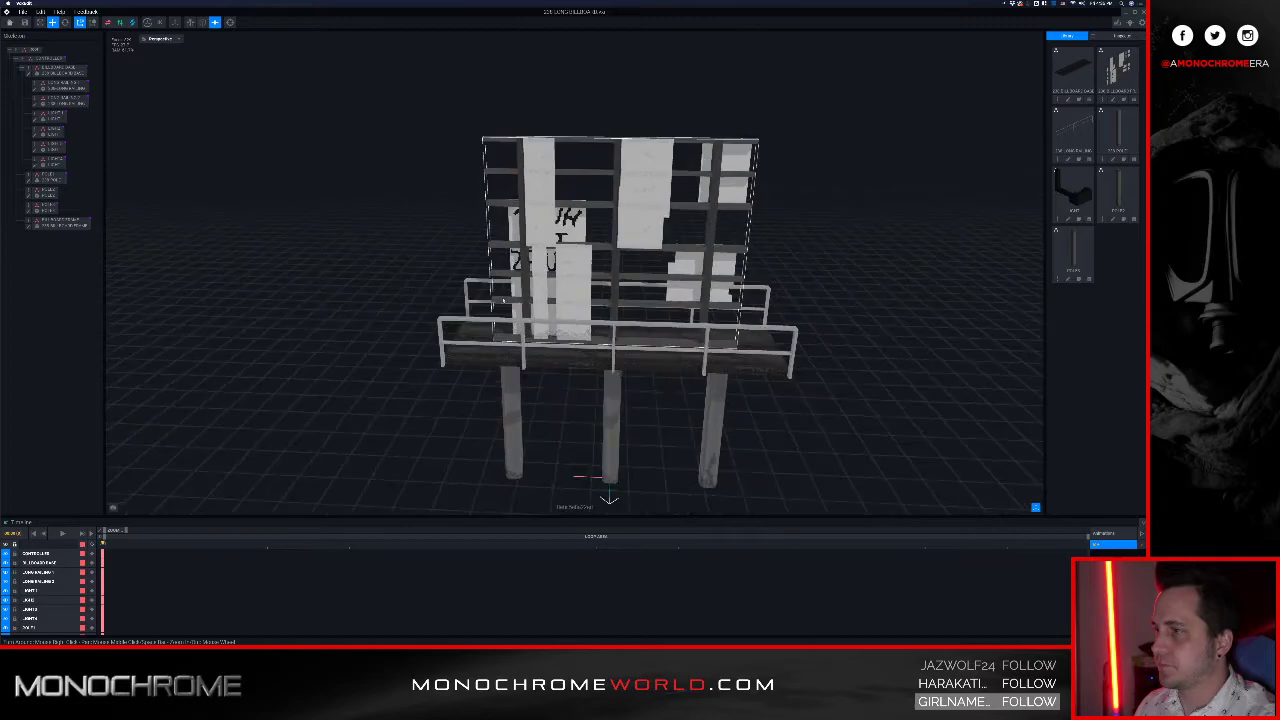
middle_drag(458, 328, 508, 307)
click(513, 329)
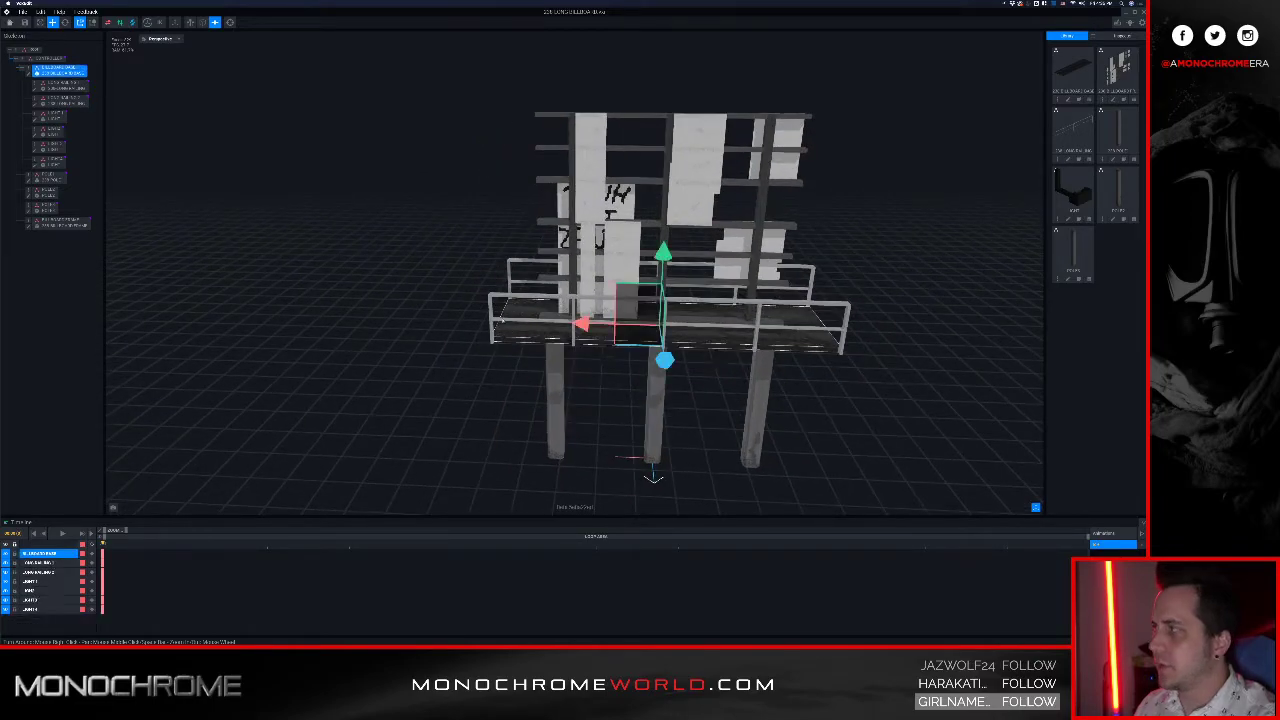
click(21, 69)
click(64, 131)
click(50, 70)
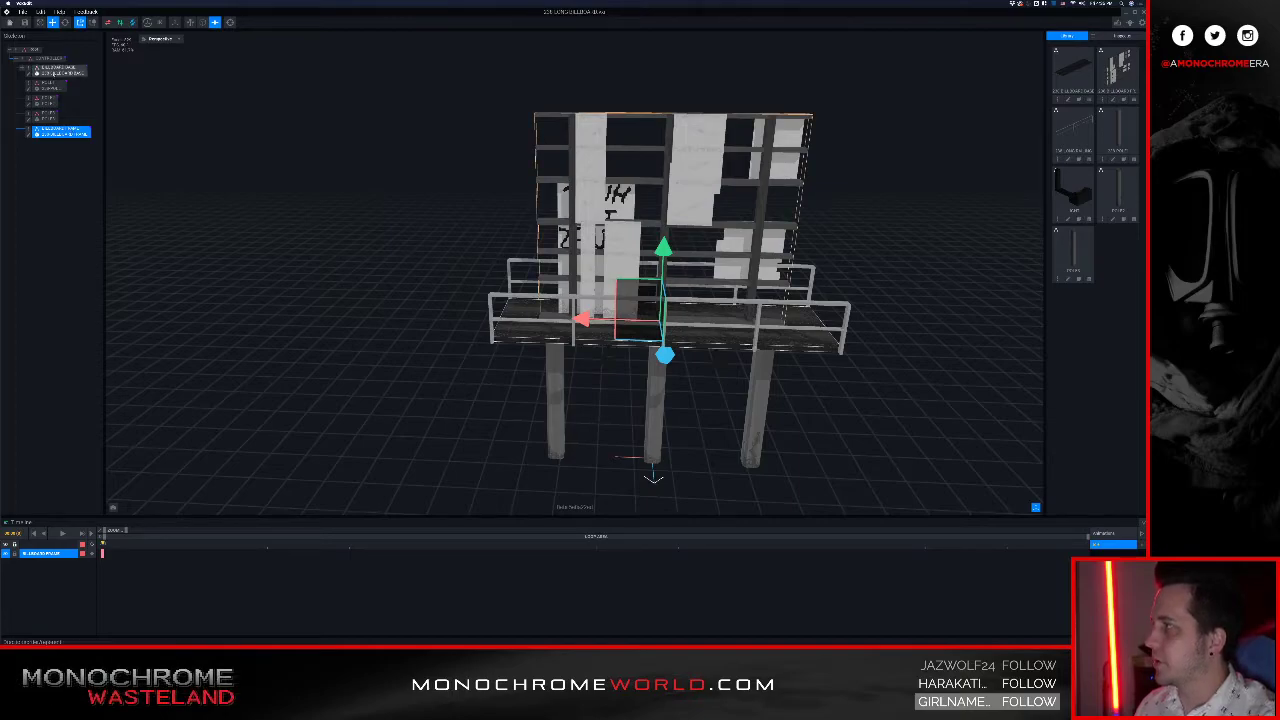
right_click(29, 68)
click(44, 112)
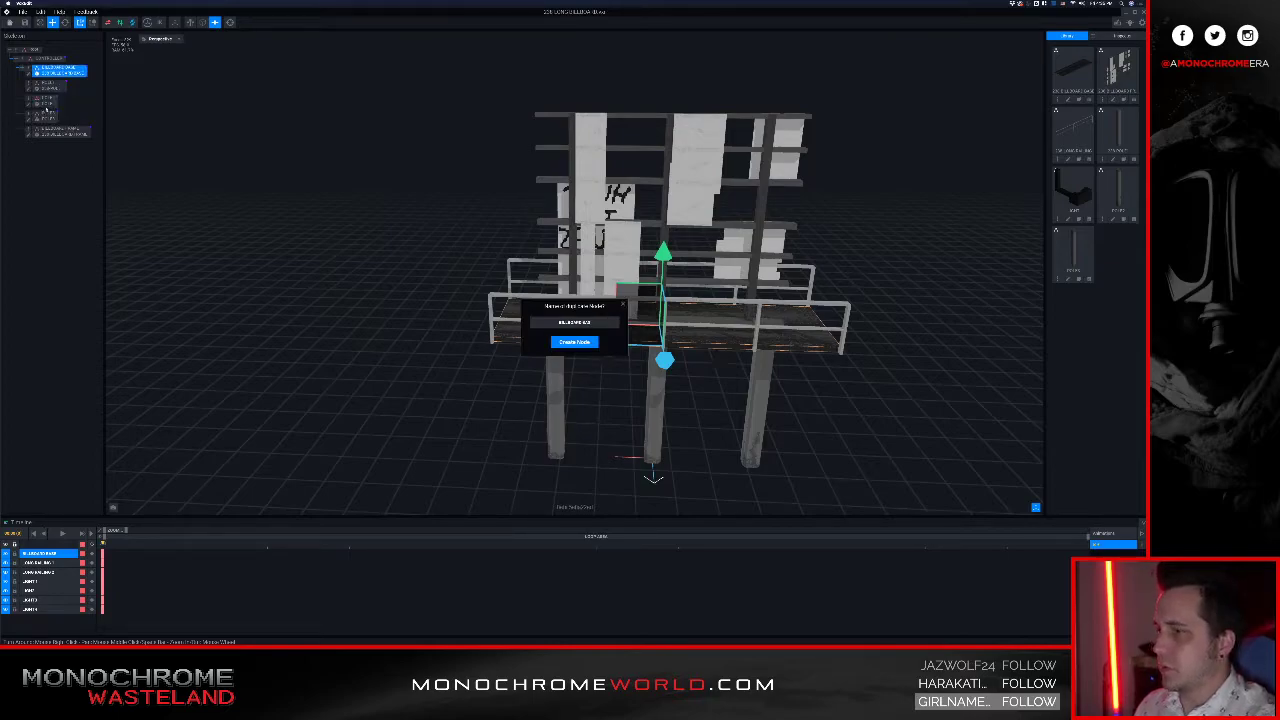
key(Return)
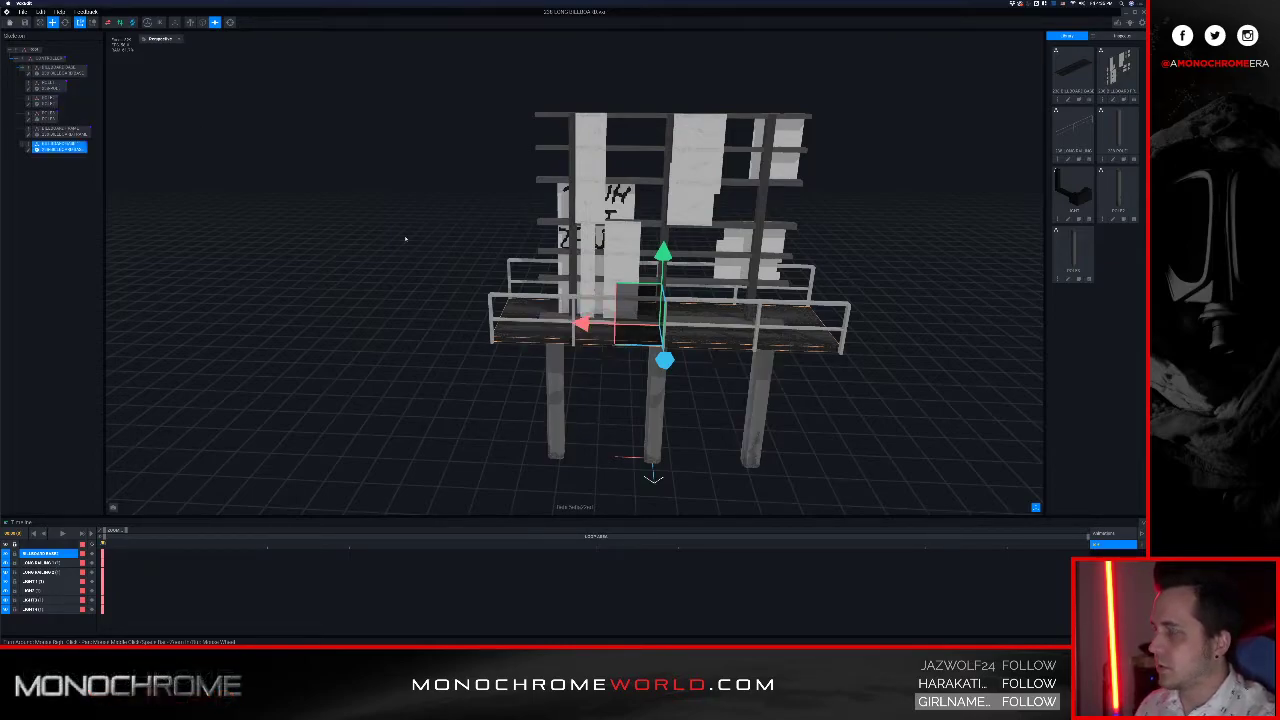
Step: Move the duplicated platform along the X axis until it meets the end of the original platform
drag(580, 323, 280, 333)
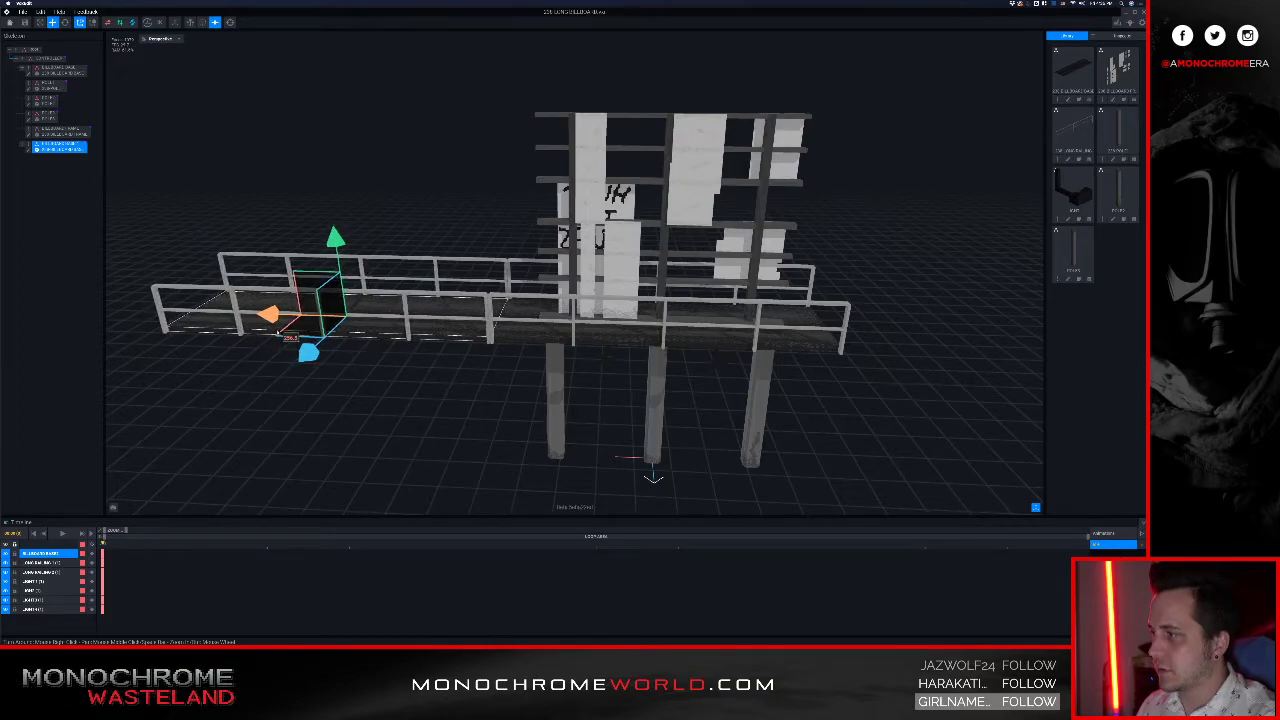
click(1121, 37)
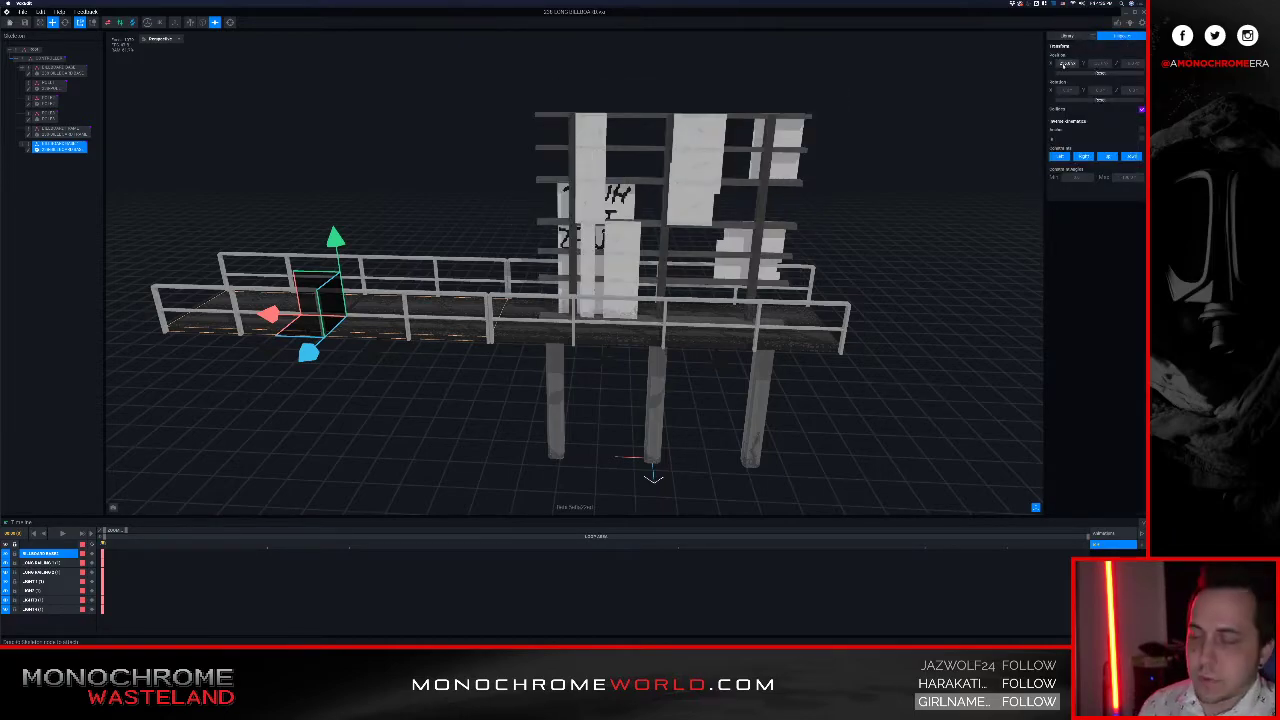
click(499, 198)
Step: Examine the seam between the two platform sections at the railings, from above and from underneath
scroll(499, 198, up, 8)
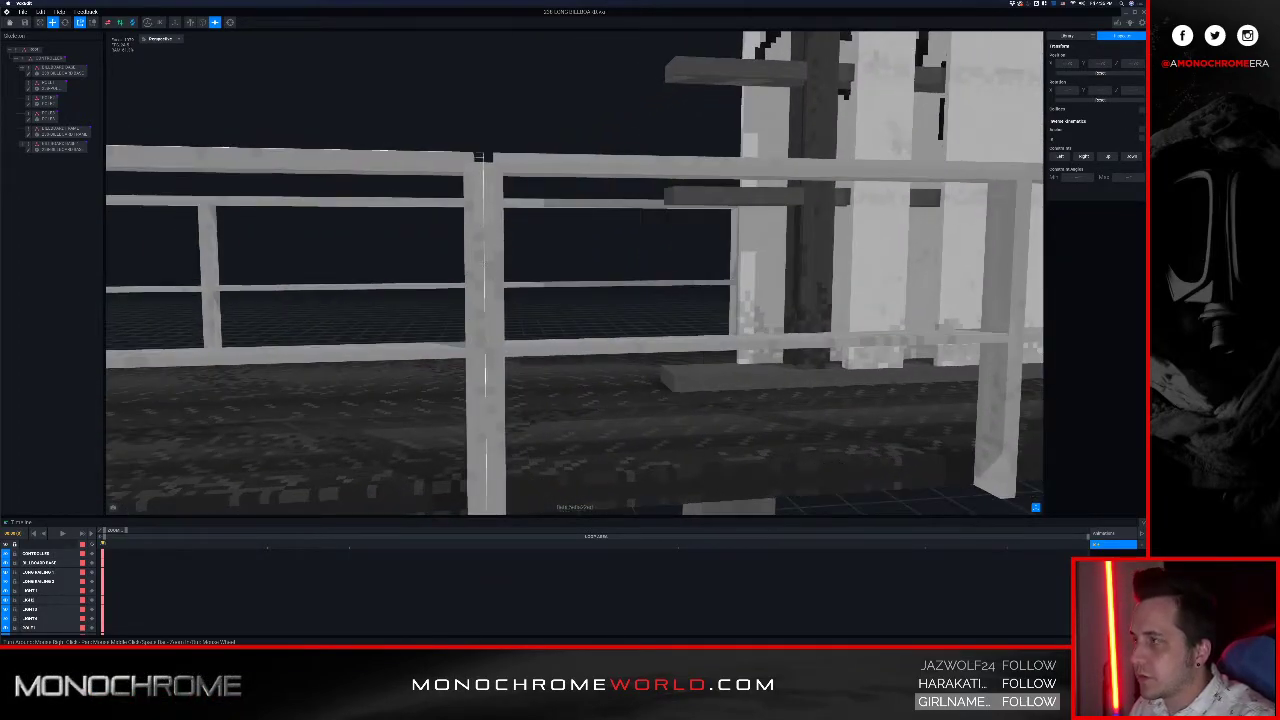
right_drag(478, 158, 482, 262)
scroll(487, 250, down, 5)
scroll(487, 258, down, 10)
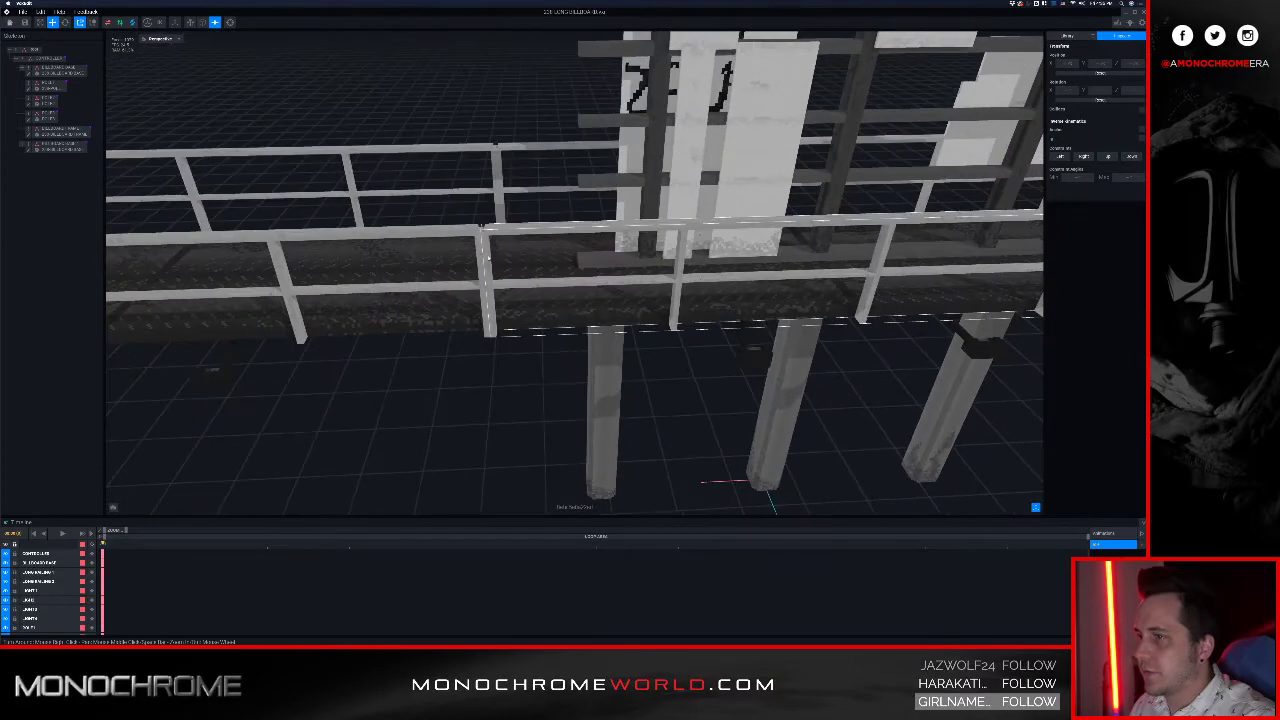
right_drag(442, 288, 466, 278)
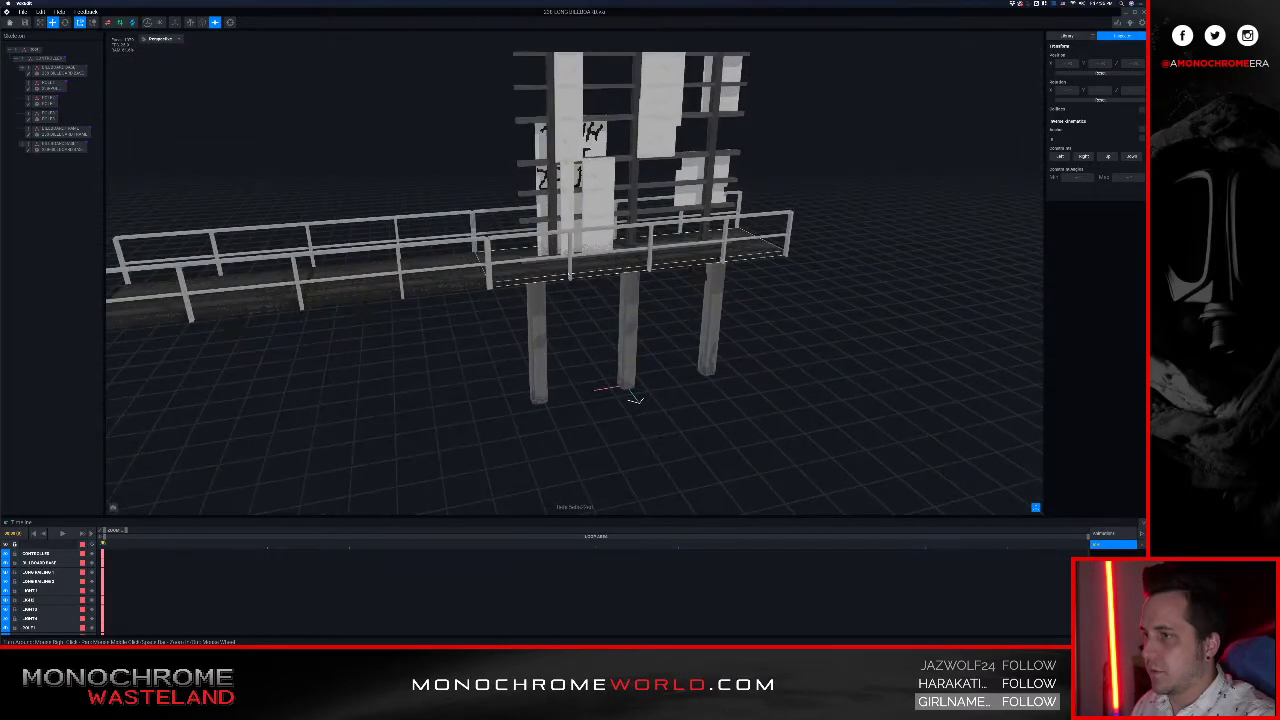
right_drag(246, 321, 366, 312)
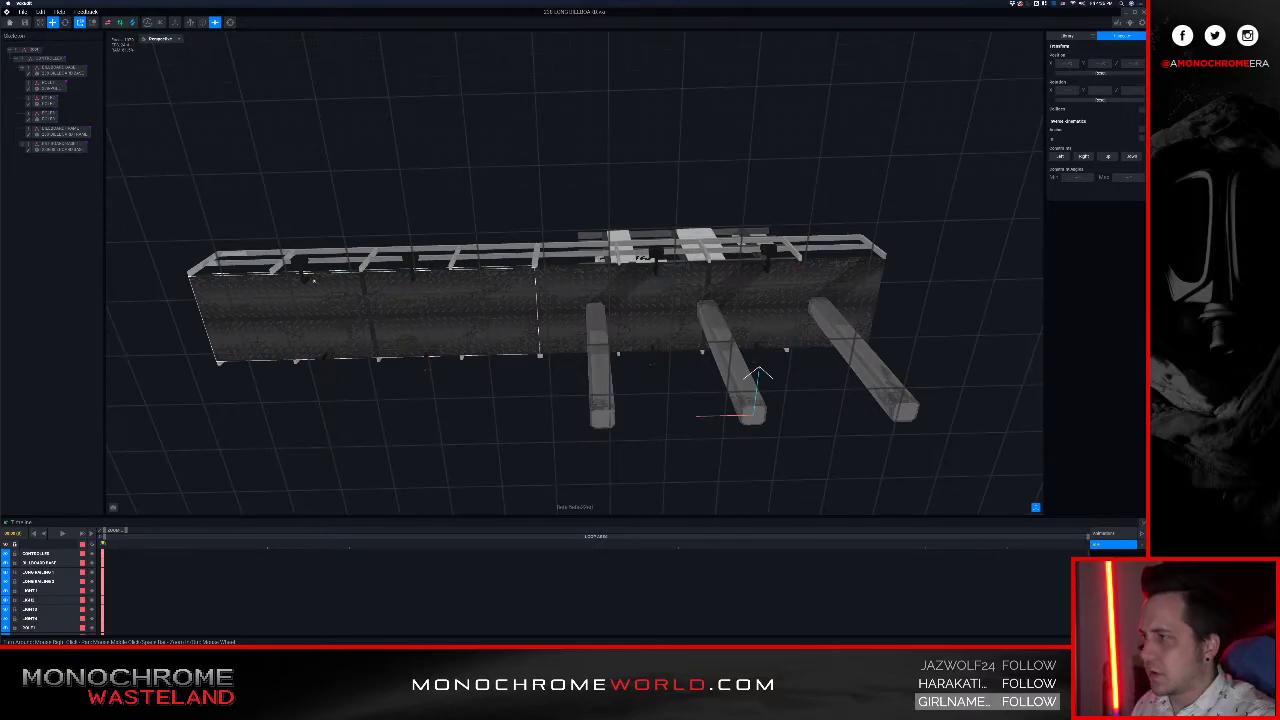
right_drag(549, 282, 603, 288)
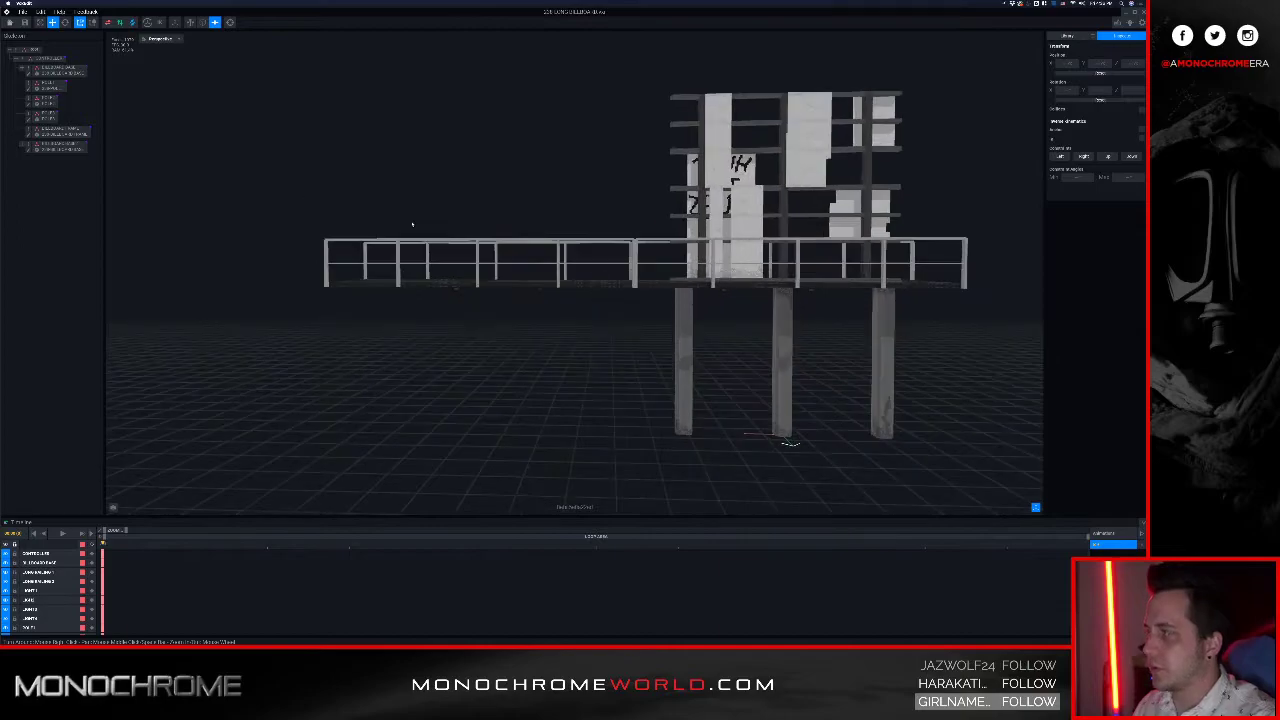
Step: Duplicate the billboard frame node that stands on the original platform, keeping the suggested node name
click(50, 87)
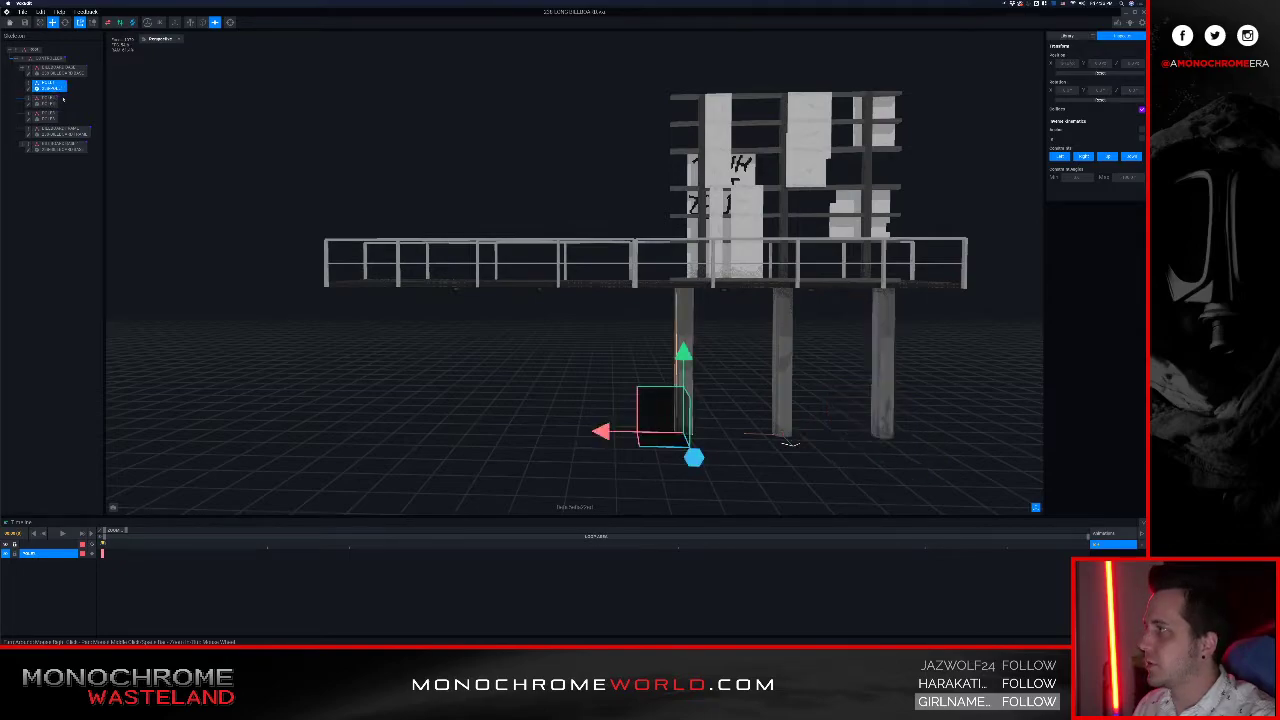
click(570, 332)
right_drag(570, 332, 773, 264)
click(729, 242)
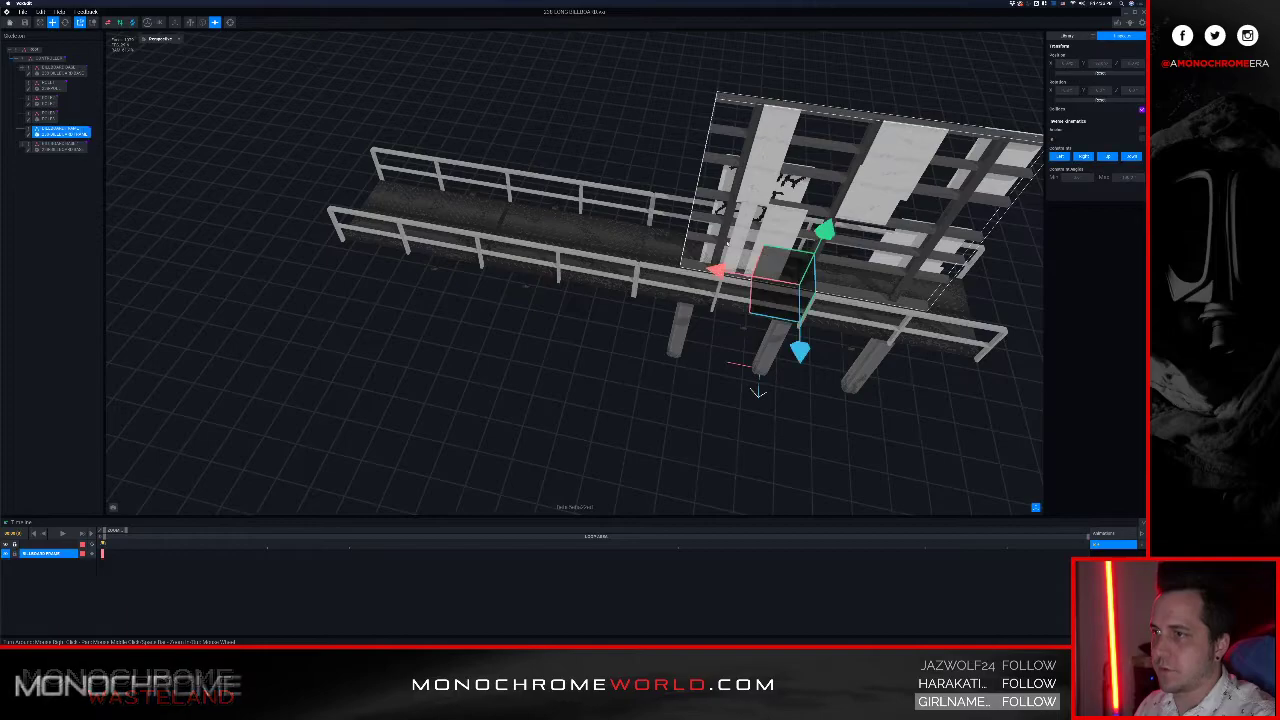
right_click(29, 132)
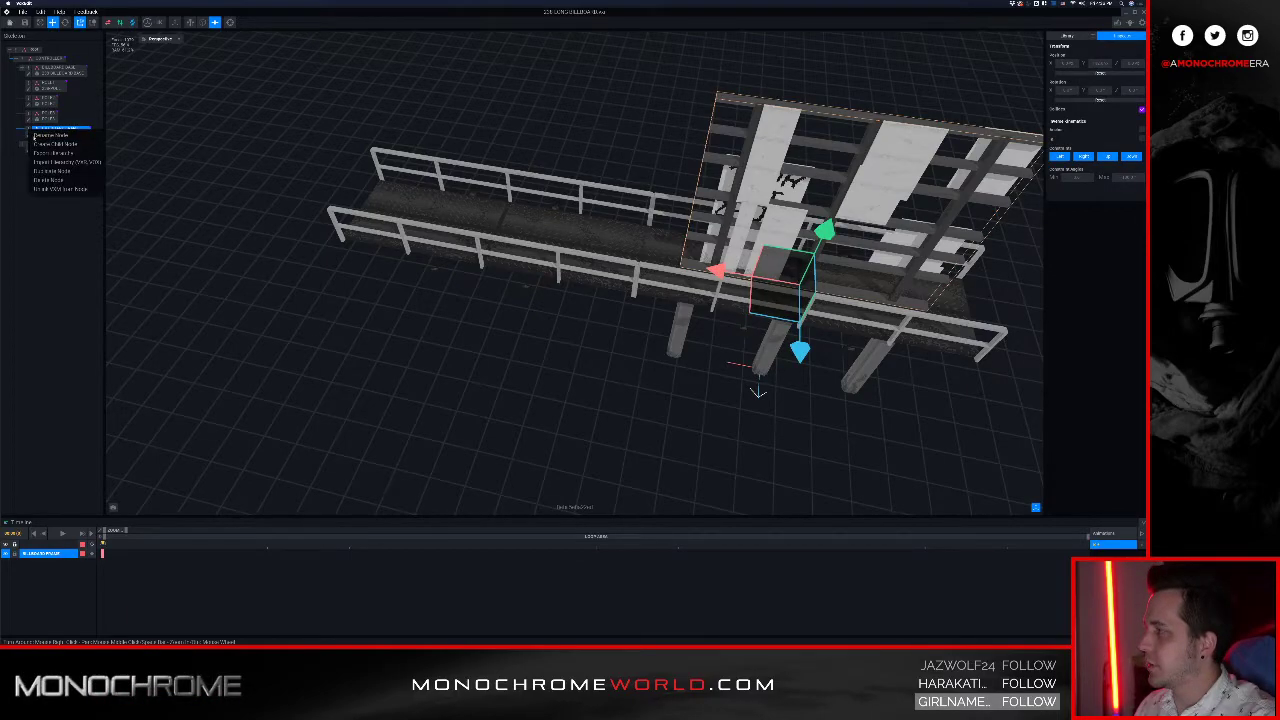
click(43, 171)
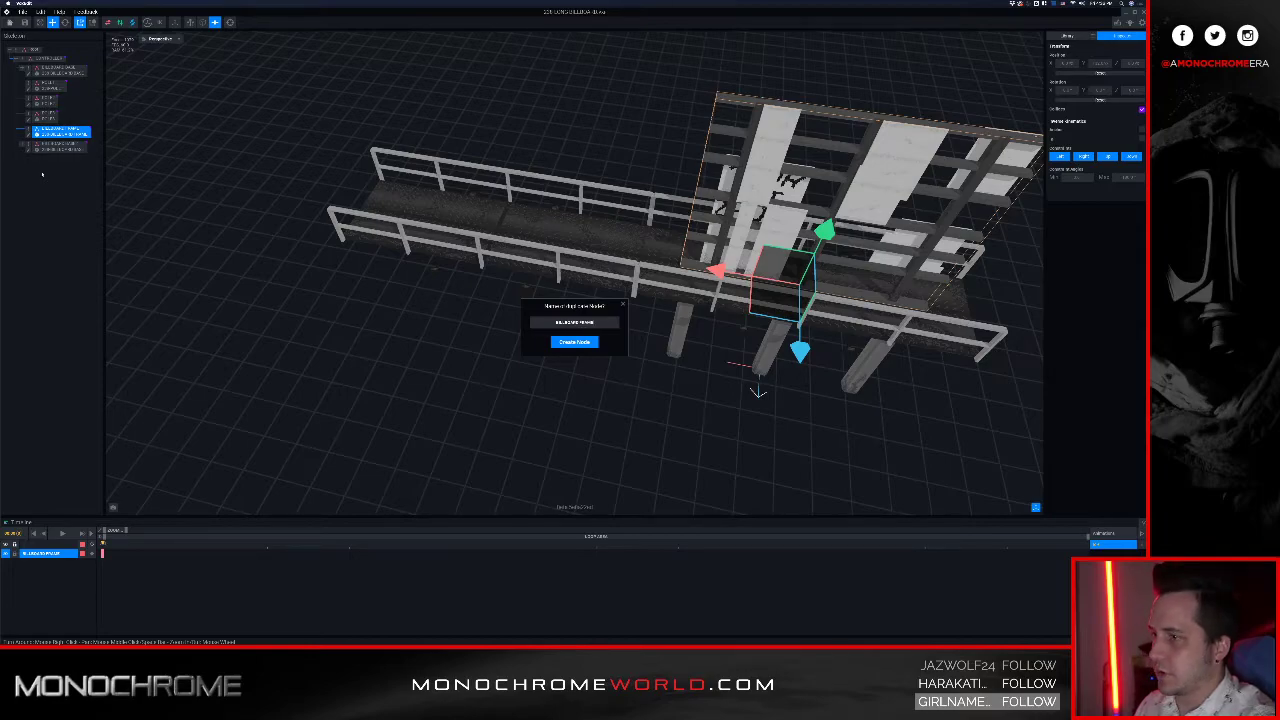
key(Return)
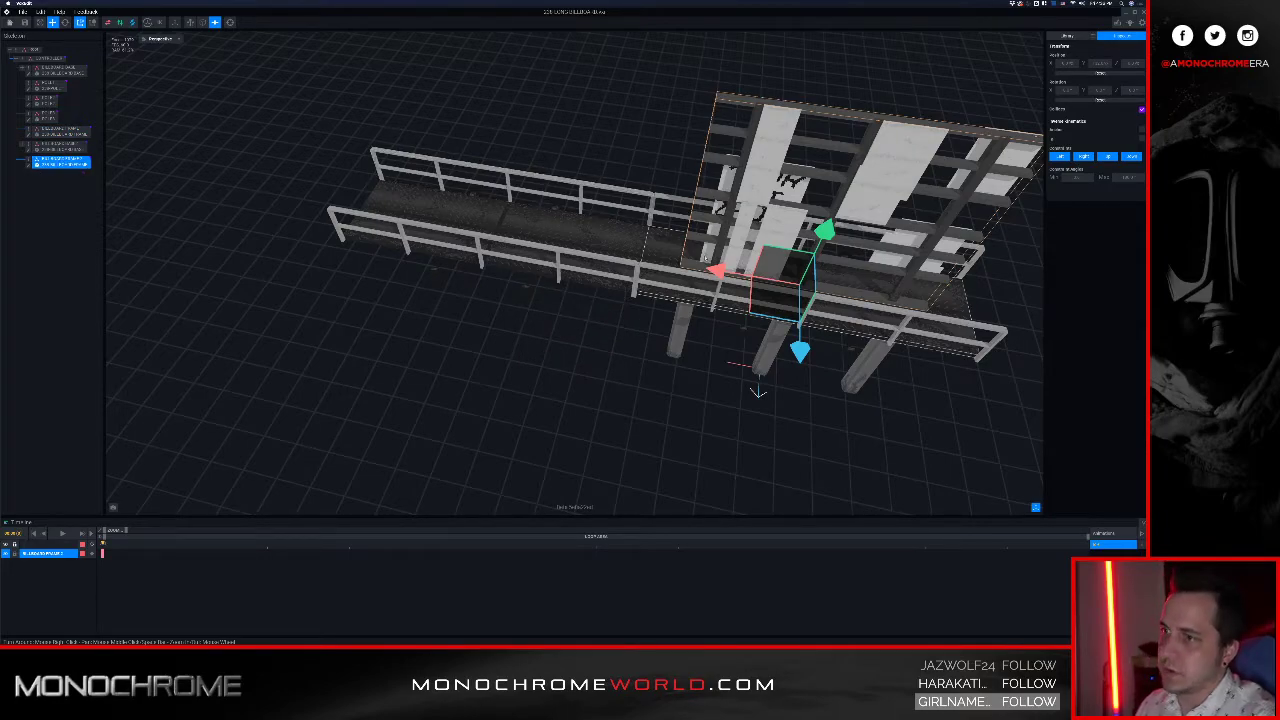
Step: Move the duplicated billboard frame along the X axis onto the added platform section and refine its X position numerically
drag(714, 270, 433, 248)
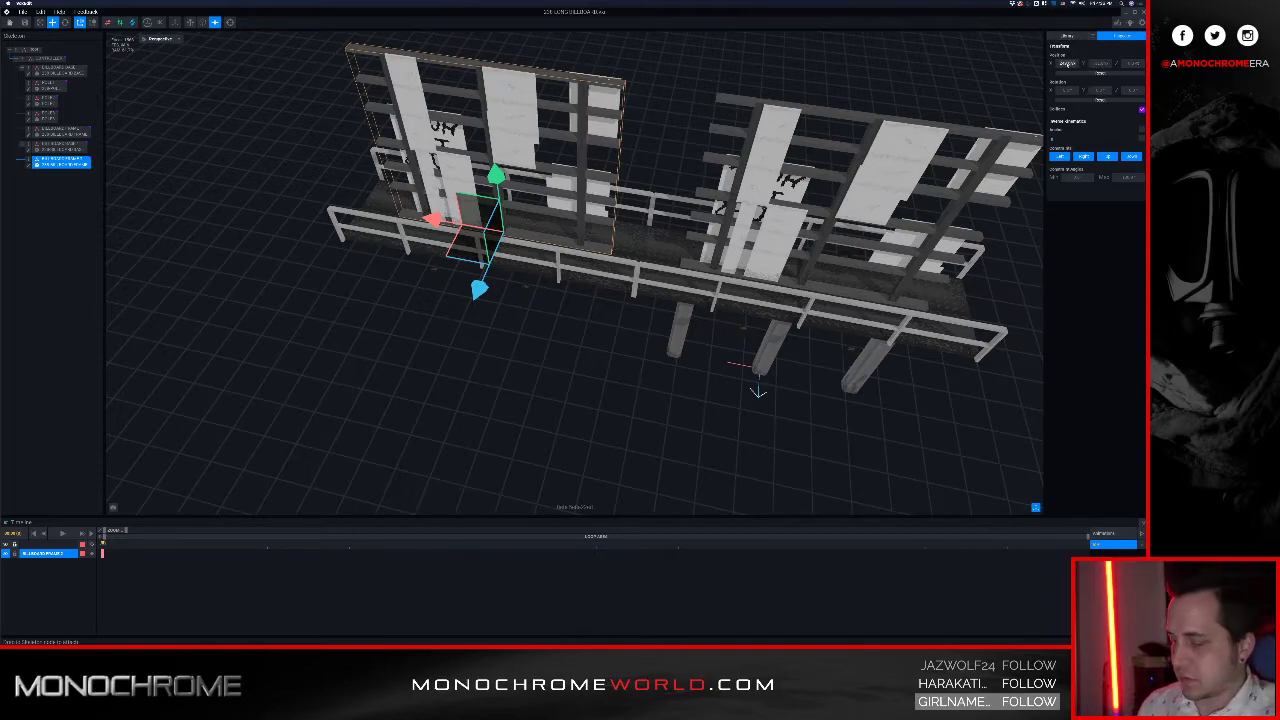
key(Return)
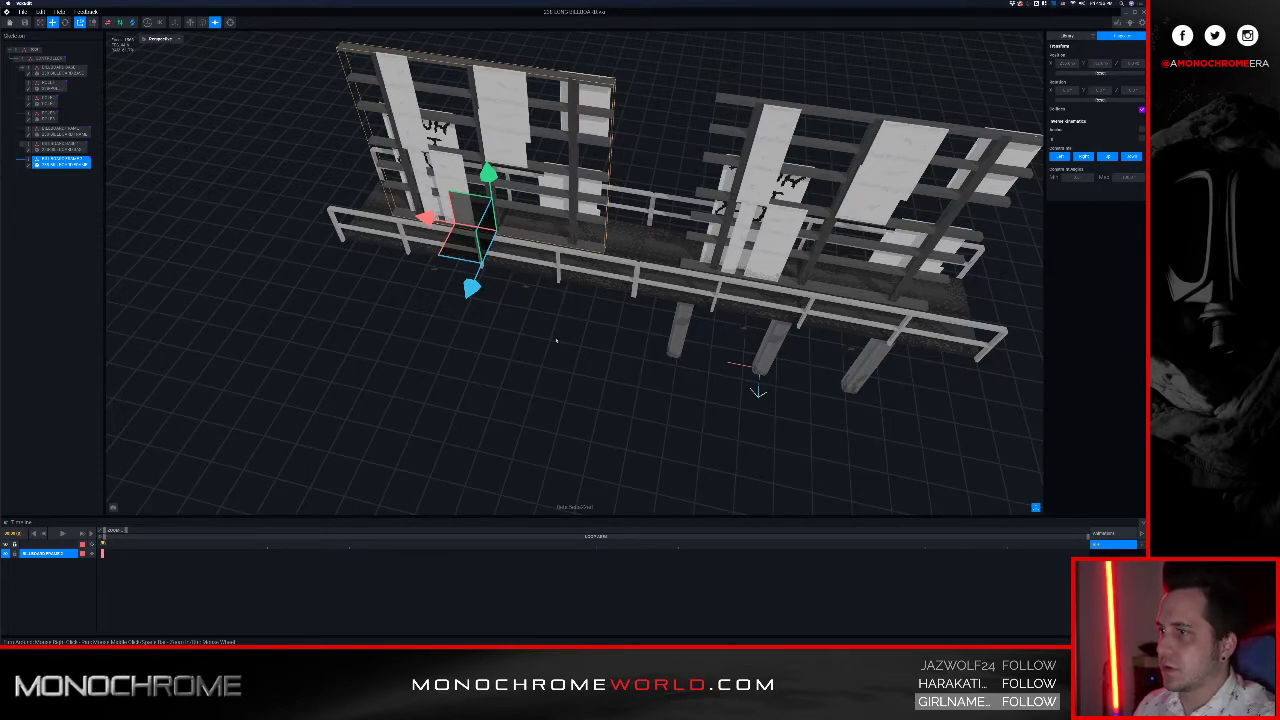
click(556, 340)
right_drag(556, 340, 557, 179)
scroll(563, 183, down, 4)
scroll(557, 179, up, 4)
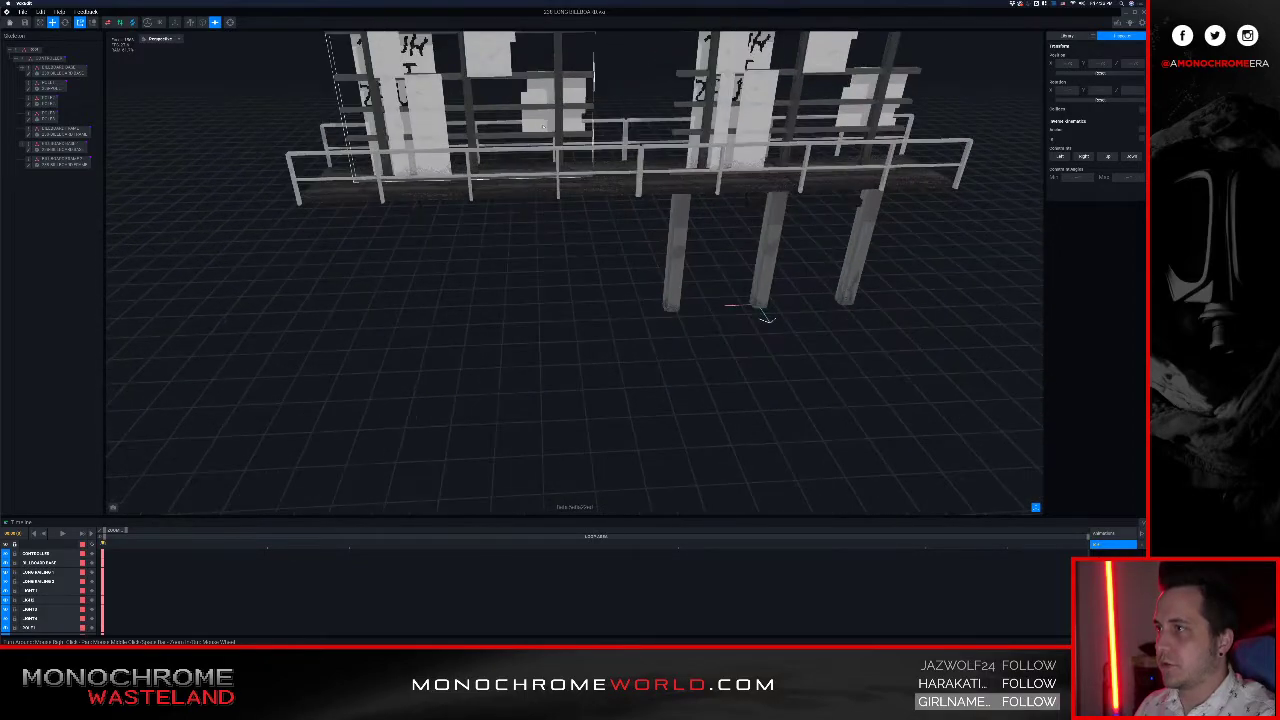
middle_drag(557, 179, 584, 305)
Step: Rotate the duplicated billboard frame 180° about its vertical axis so its HUNT THE HUES side faces front
click(64, 161)
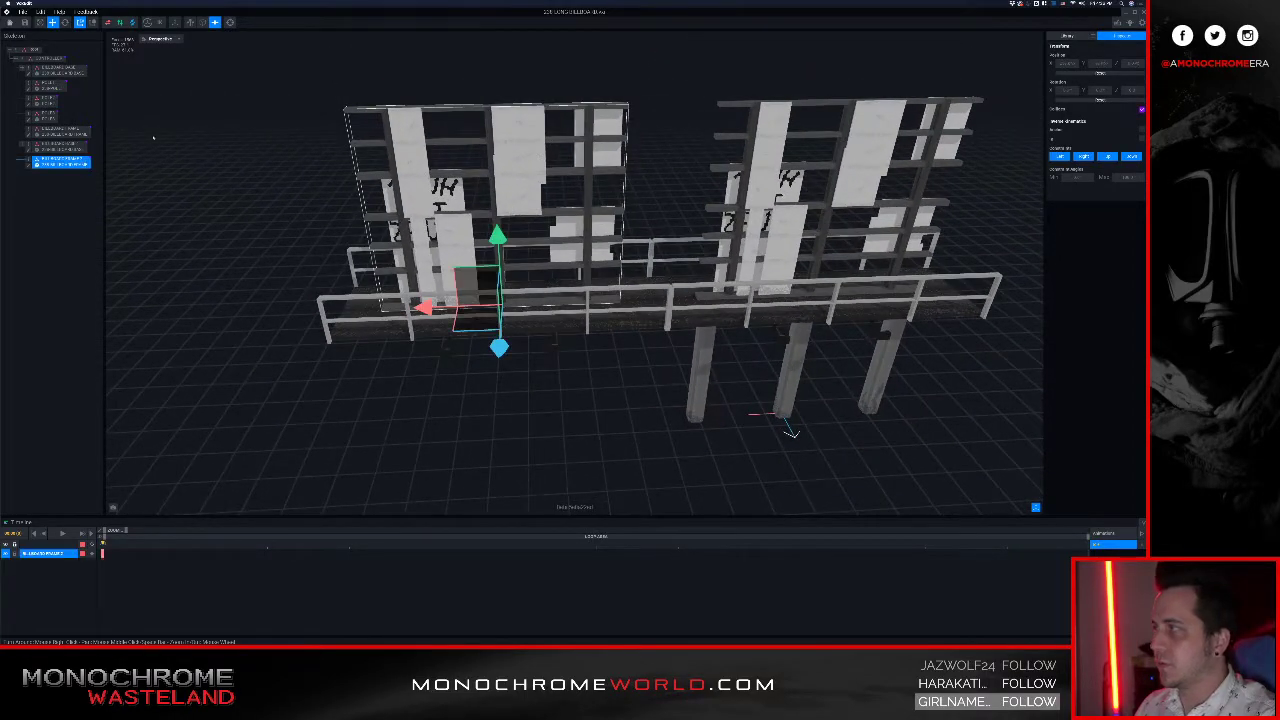
key(e)
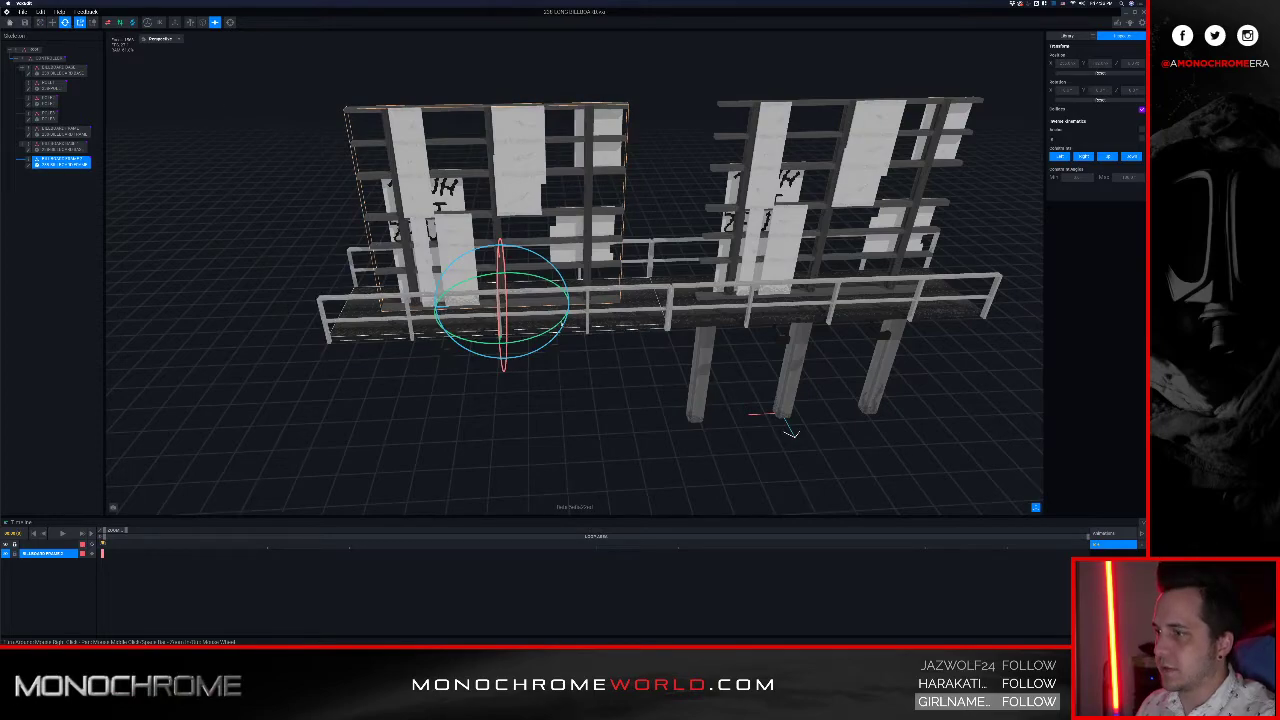
click(572, 304)
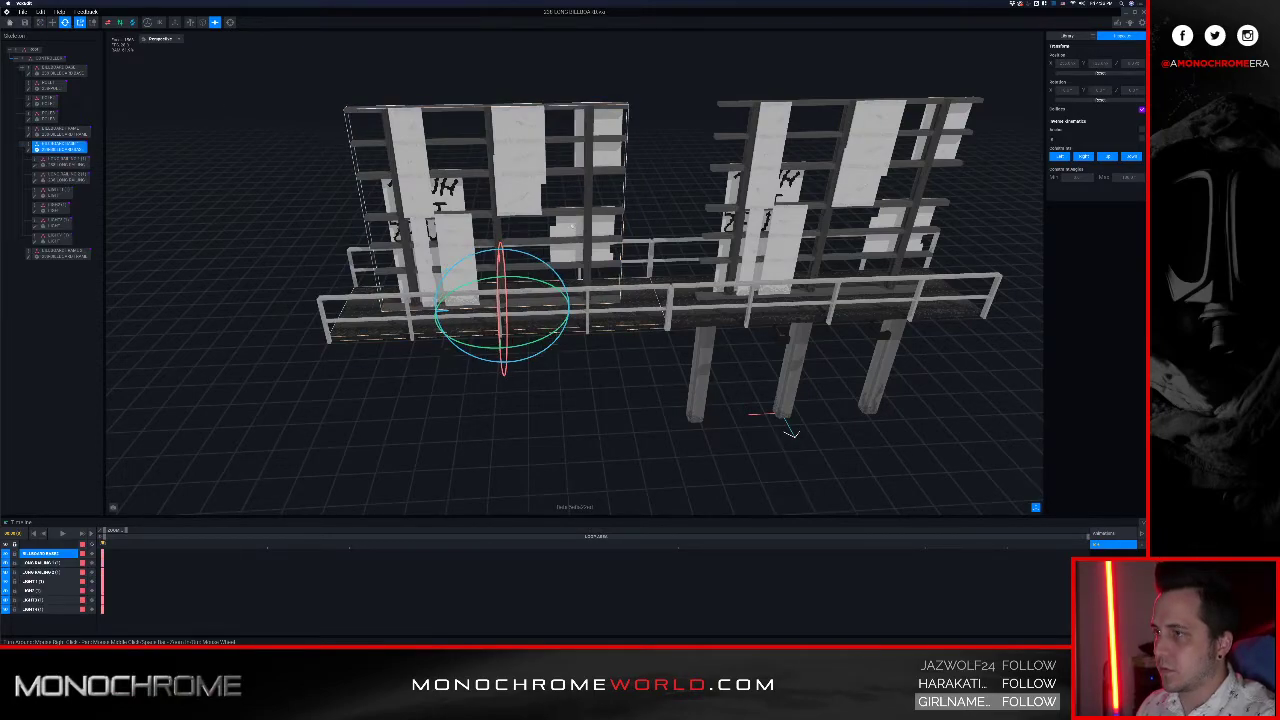
click(570, 211)
drag(567, 330, 210, 220)
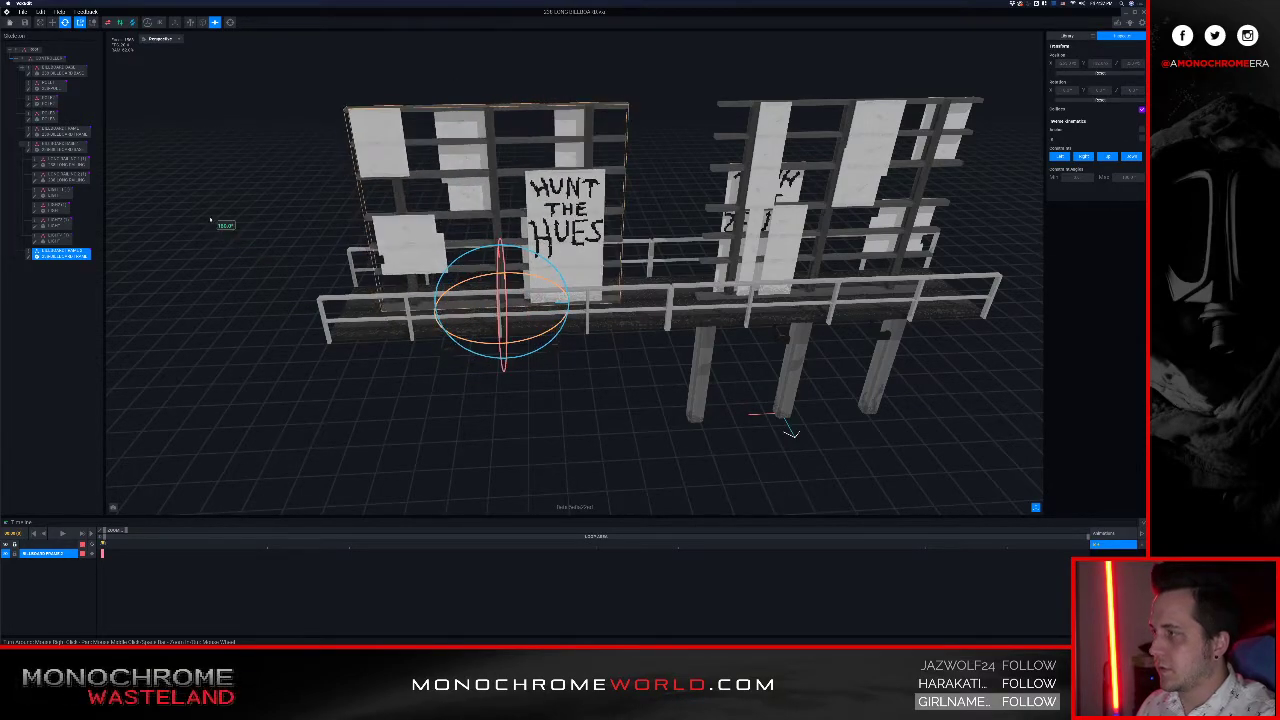
click(252, 280)
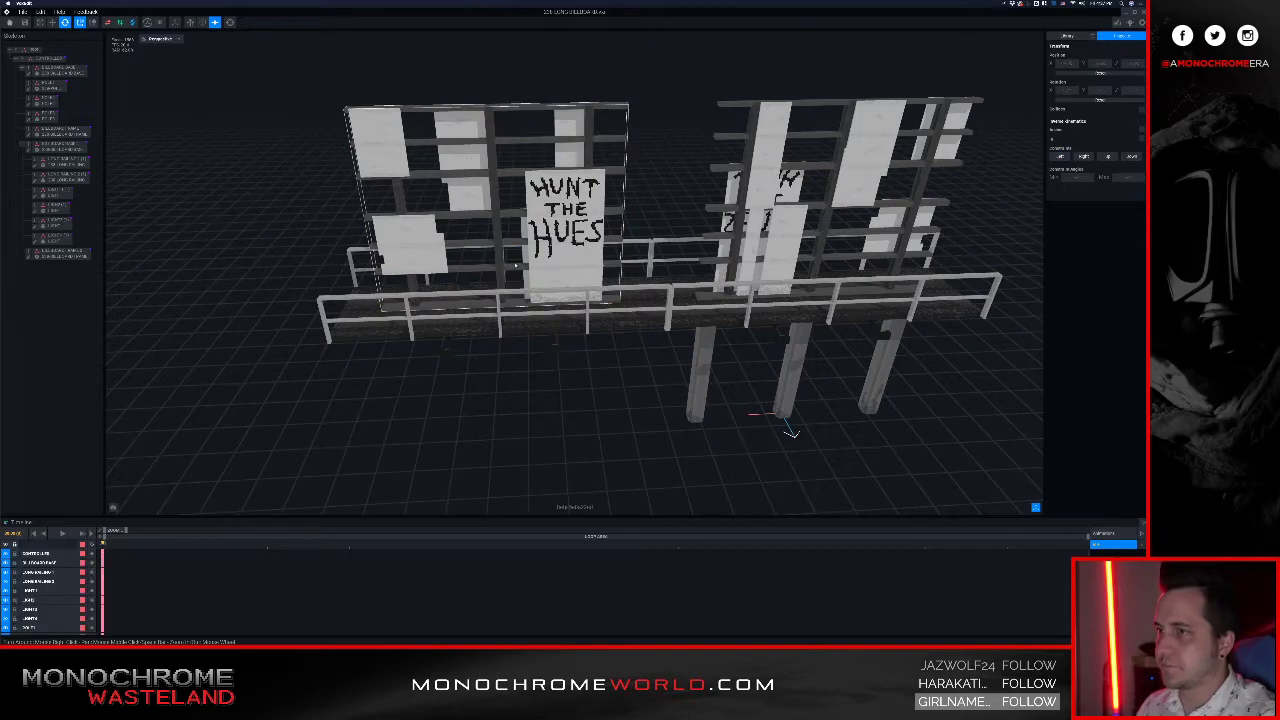
Step: Move the rotated billboard frame along the X axis toward the original frame, closer to the platform seam
right_drag(541, 272, 570, 263)
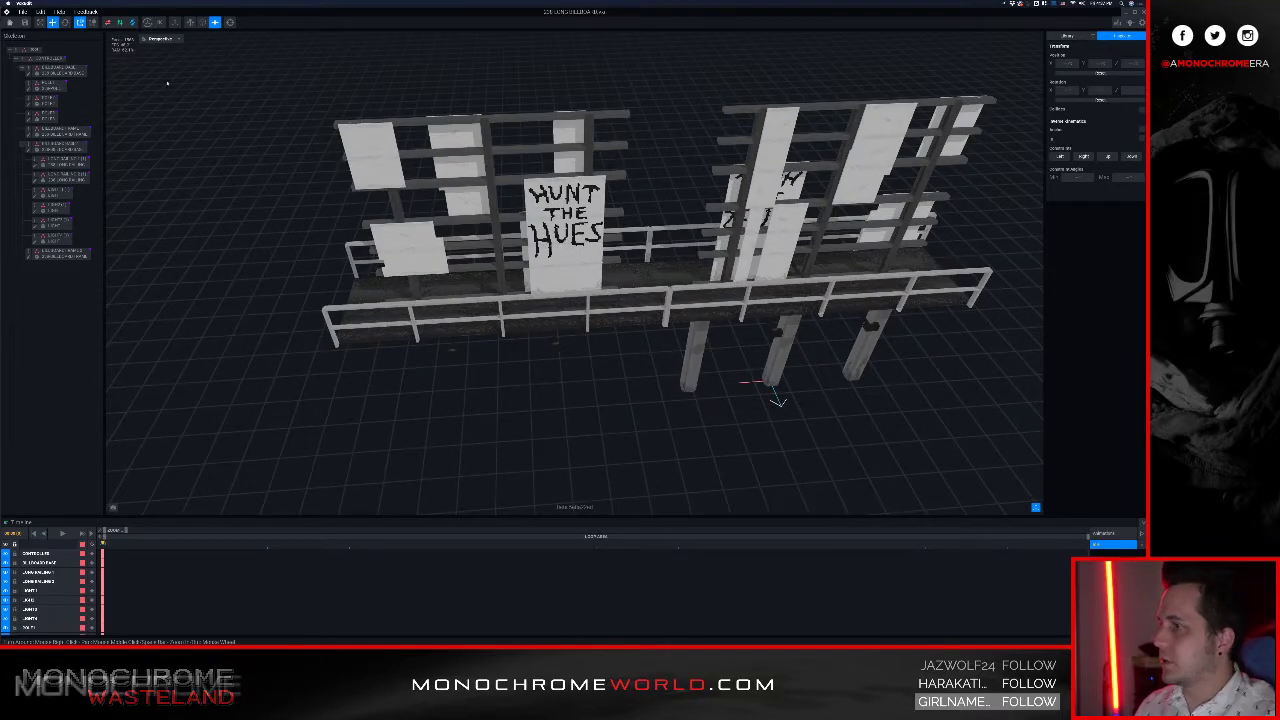
click(564, 271)
right_drag(576, 269, 573, 323)
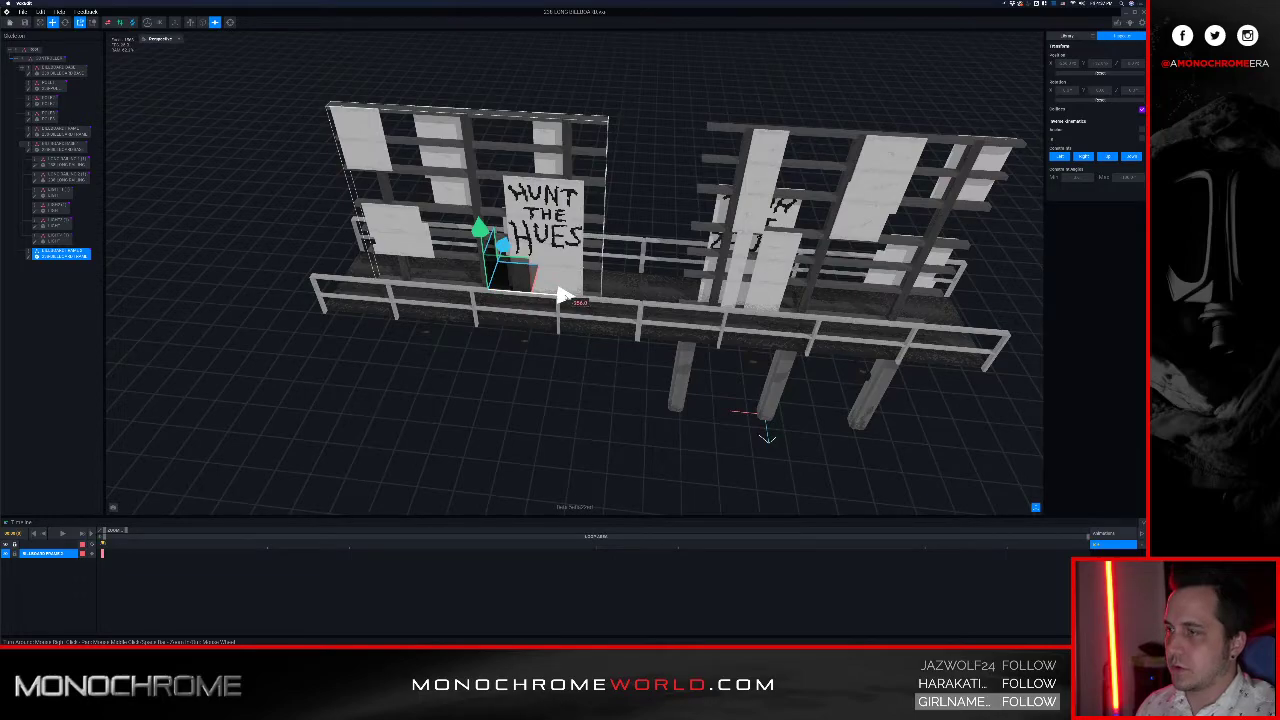
drag(563, 296, 602, 300)
scroll(640, 298, up, 5)
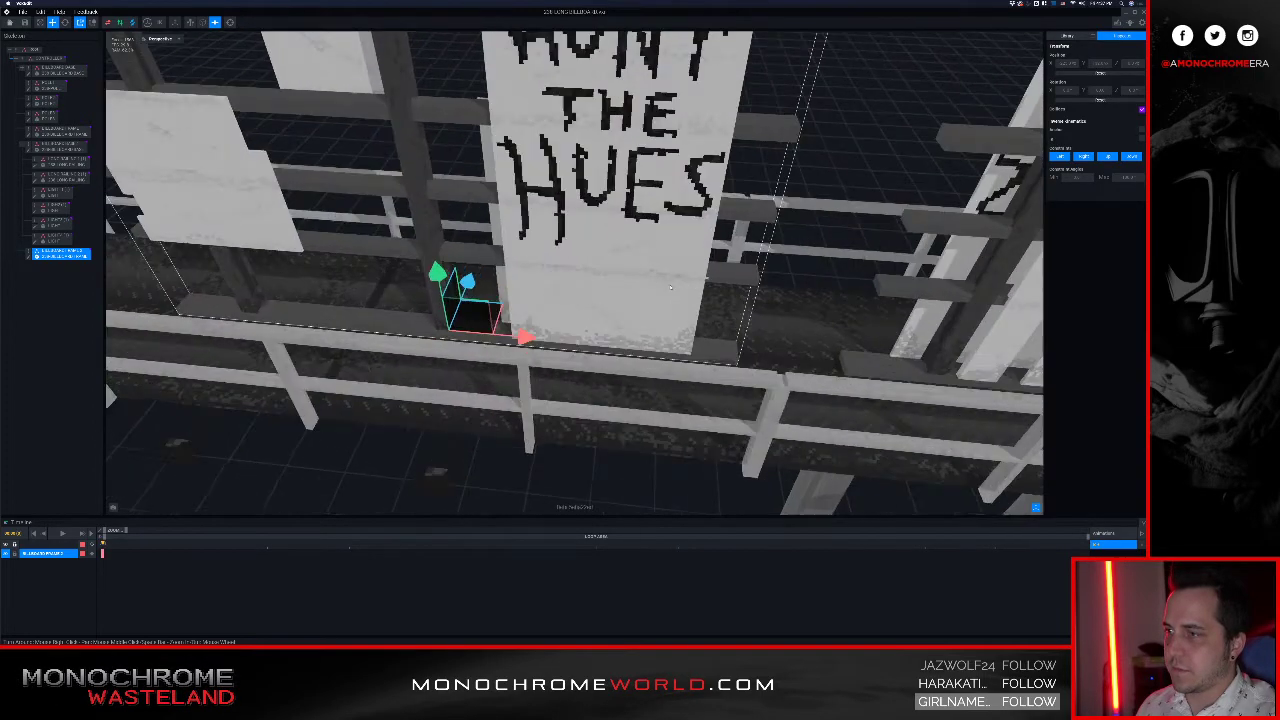
right_drag(680, 294, 700, 170)
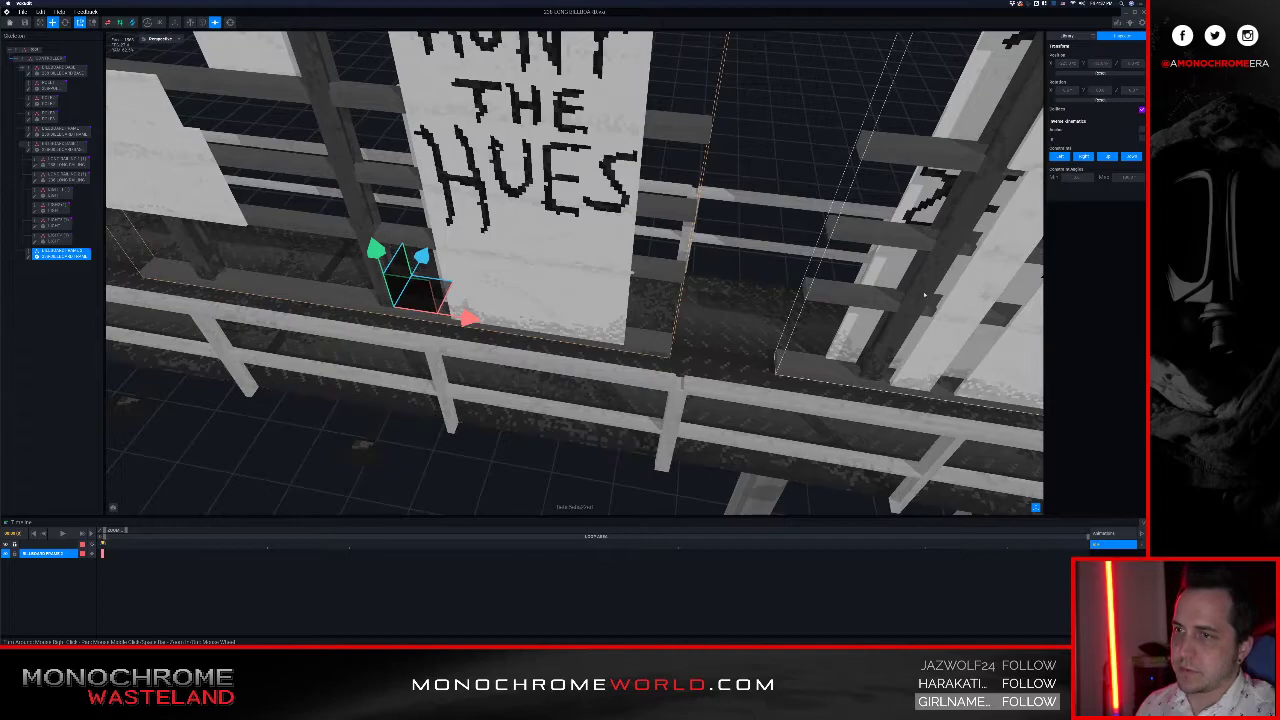
Step: Move the original billboard frame along the X axis until its edge meets the rotated frame
click(890, 305)
drag(997, 401, 882, 402)
click(737, 164)
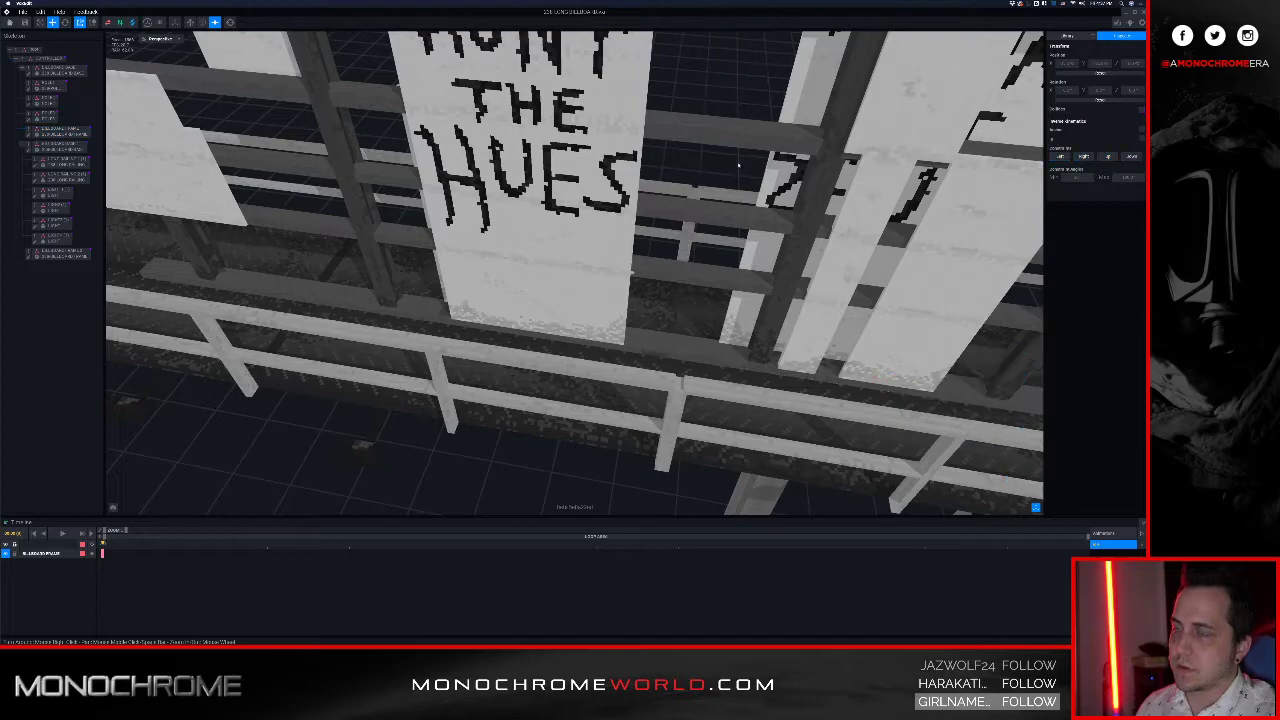
Step: Examine the joined billboard frames and their placement on the long platform from several angles and distances
scroll(737, 165, down, 5)
scroll(679, 400, down, 5)
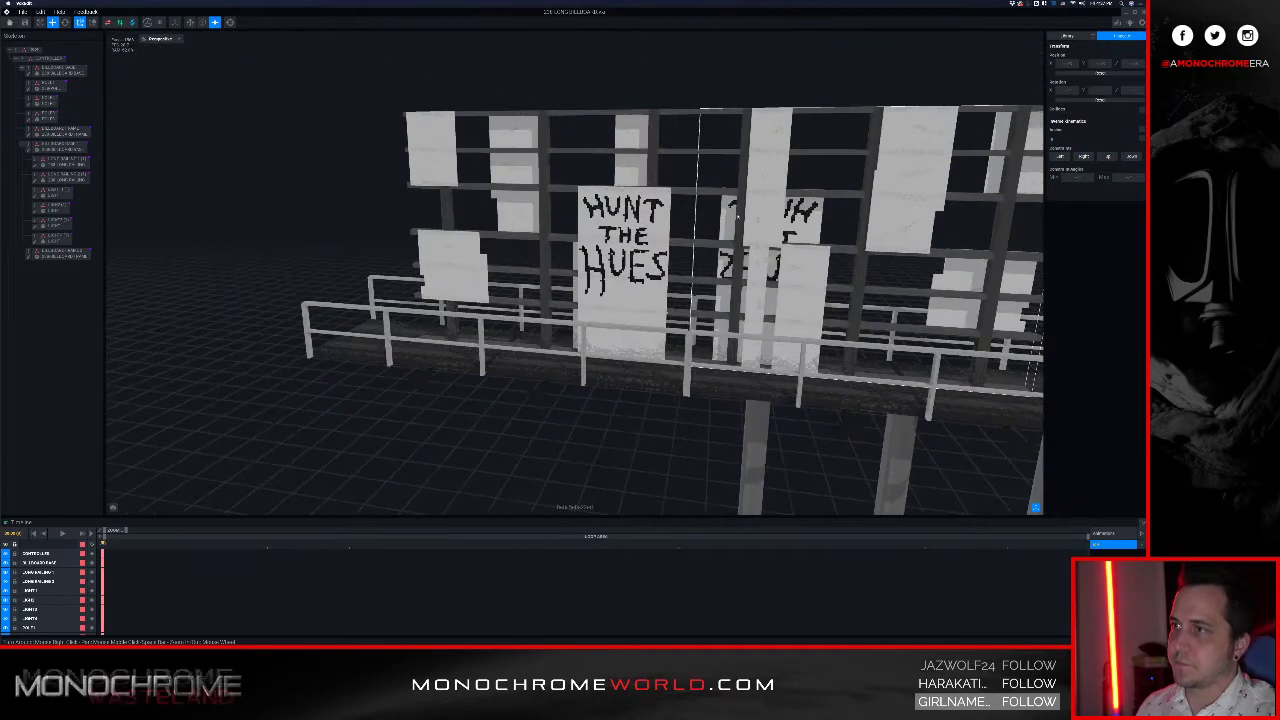
right_drag(666, 269, 807, 250)
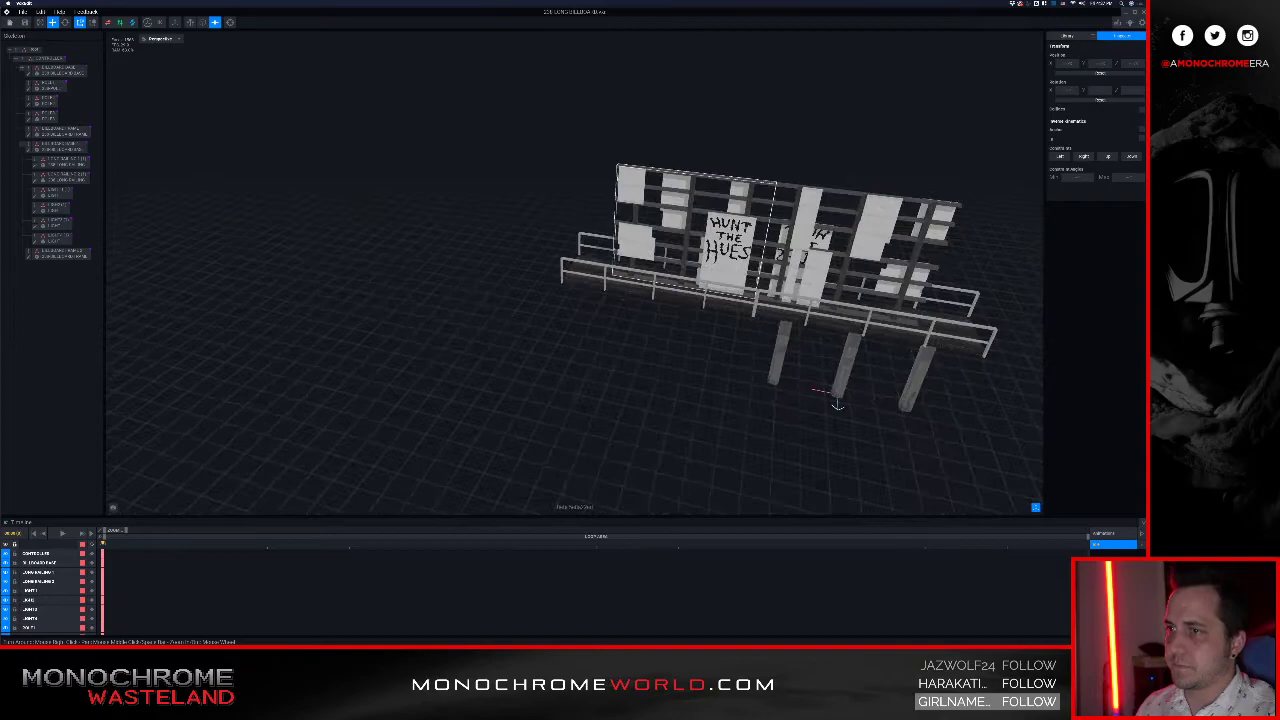
middle_drag(807, 248, 671, 247)
scroll(650, 263, up, 5)
right_drag(642, 257, 558, 274)
scroll(558, 274, down, 5)
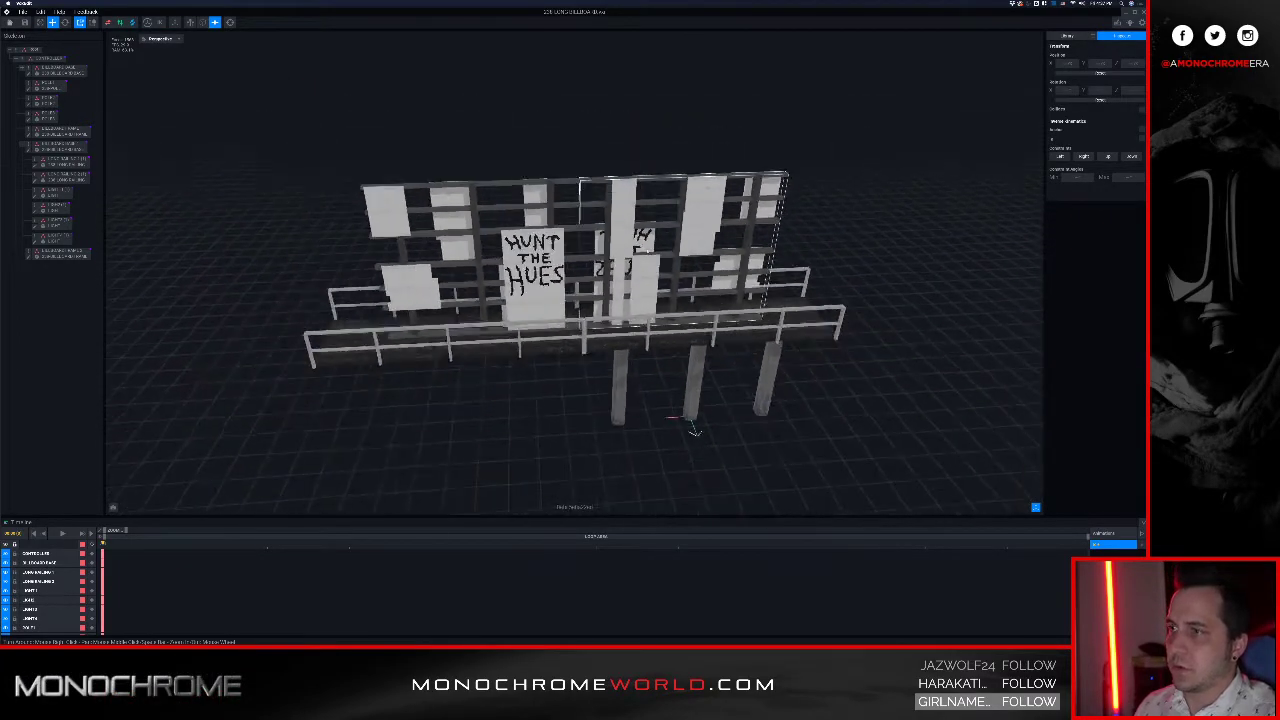
Step: Clone the billboard frame model in the asset library under a new name and assign the clone to the duplicated frame node
click(1068, 36)
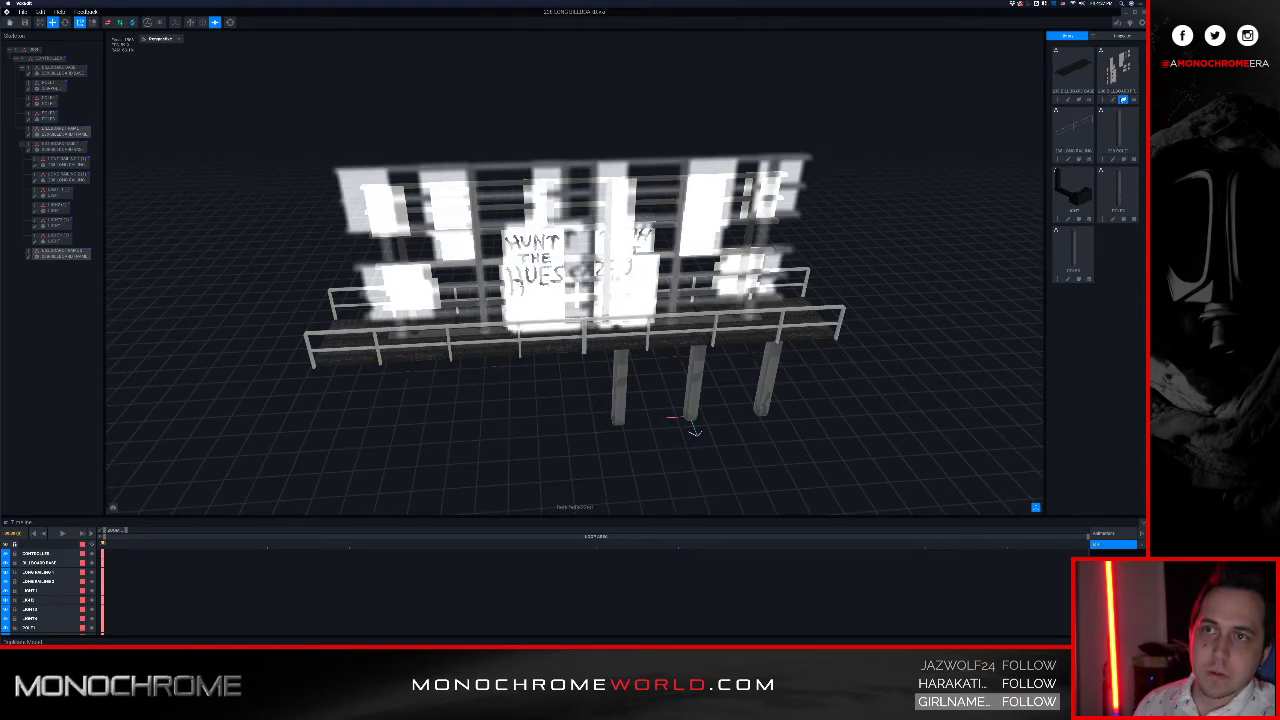
click(1123, 99)
key(Return)
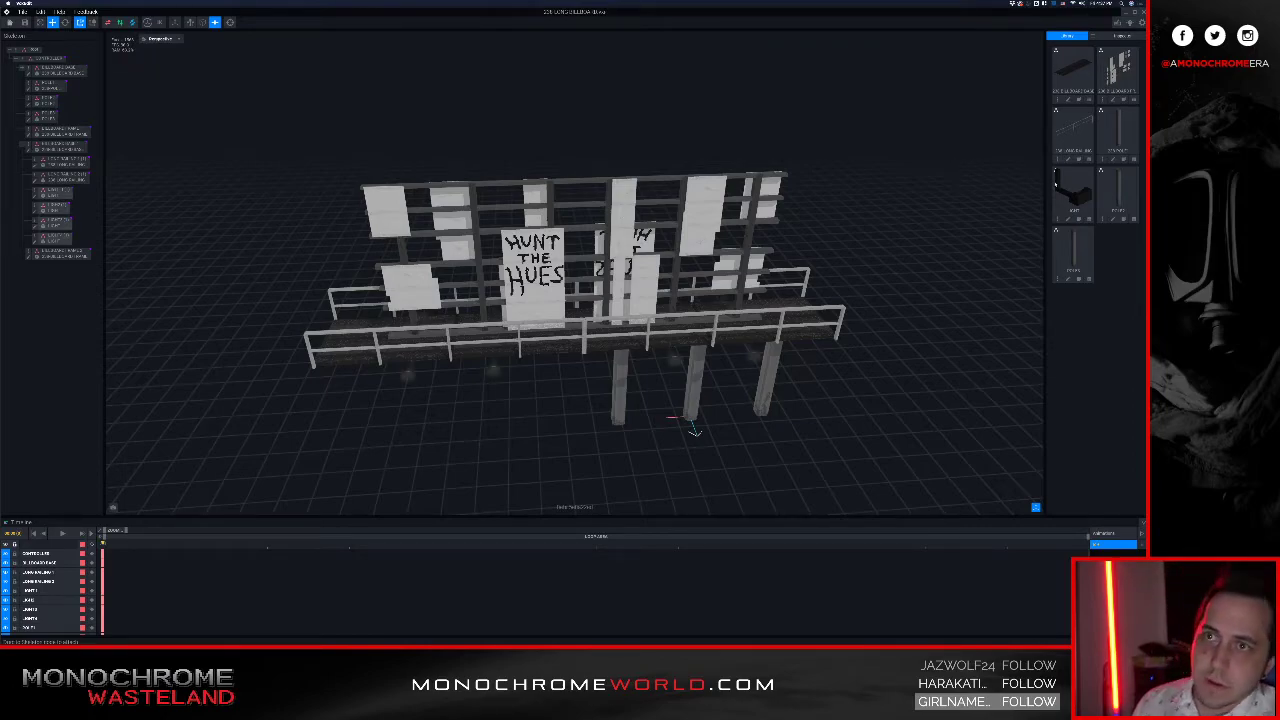
click(1123, 99)
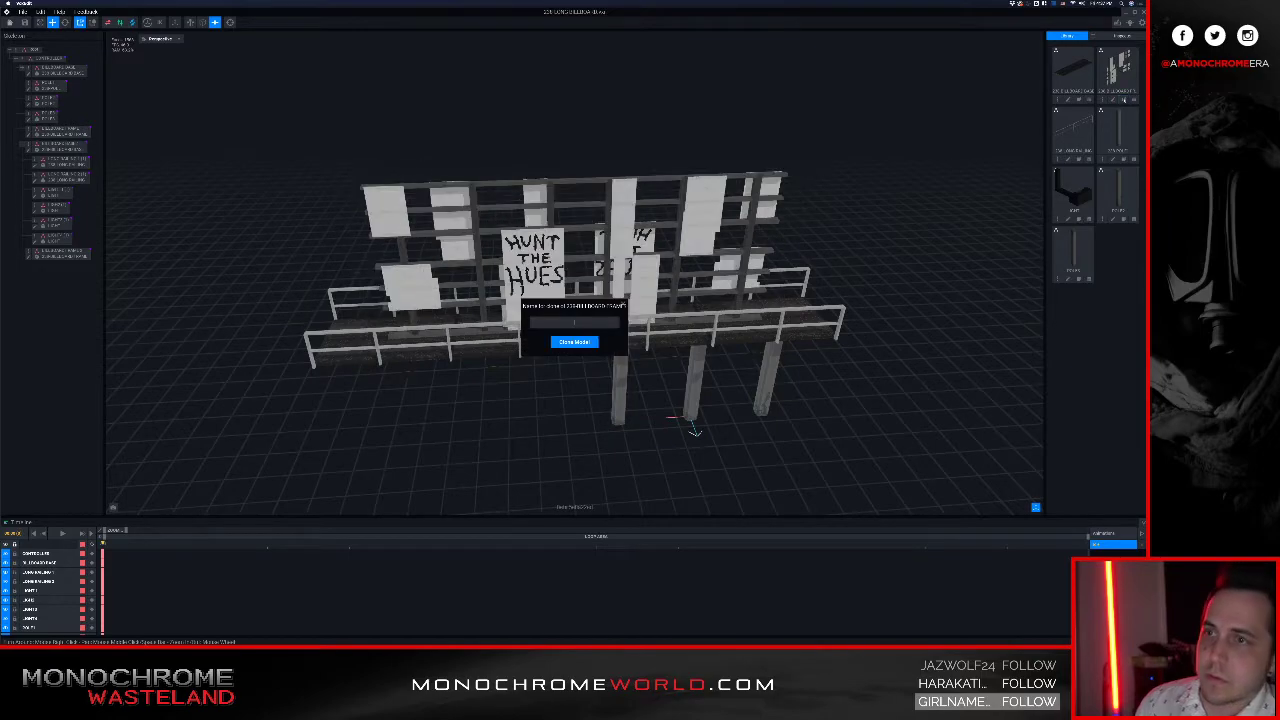
text(238-BIL)
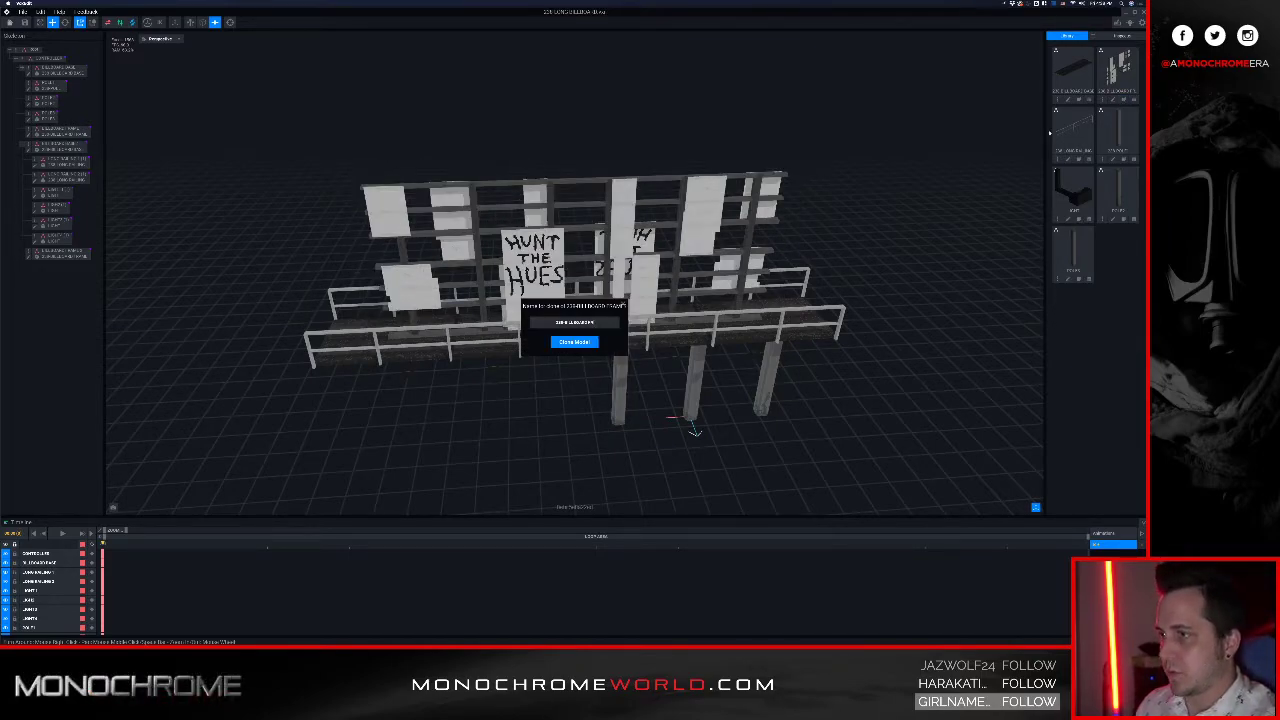
key(Return)
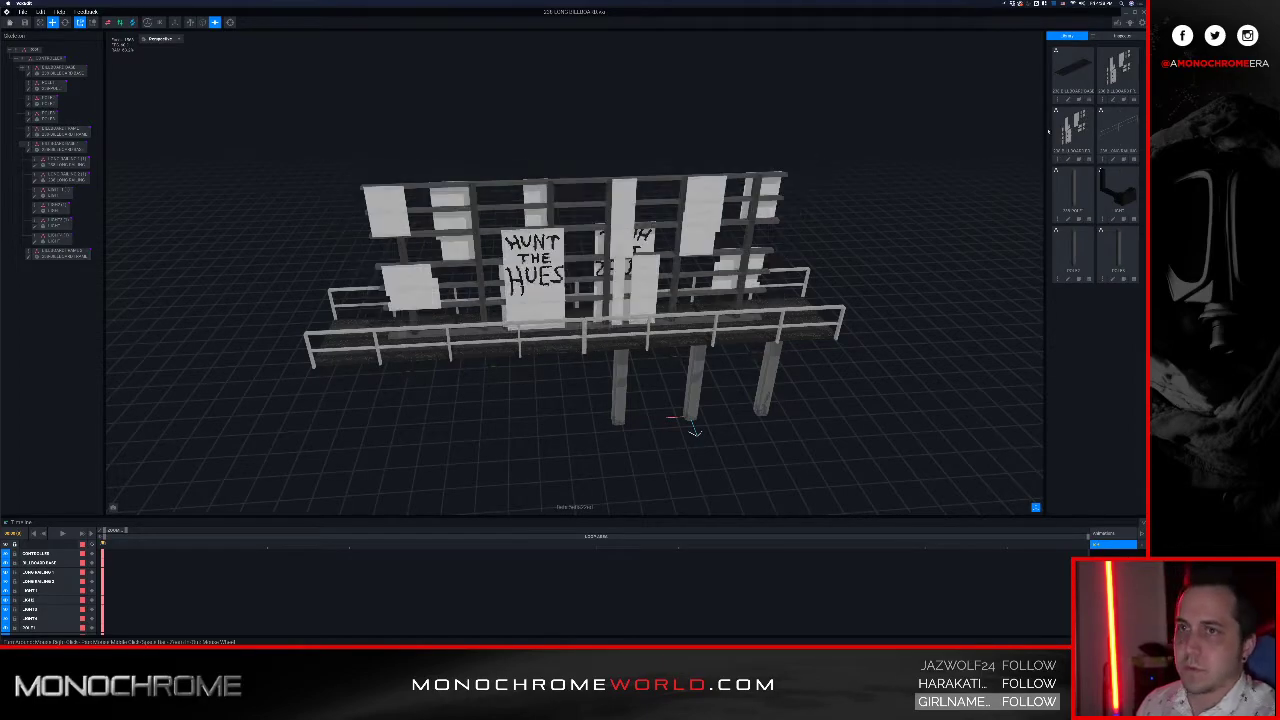
drag(1069, 133, 58, 257)
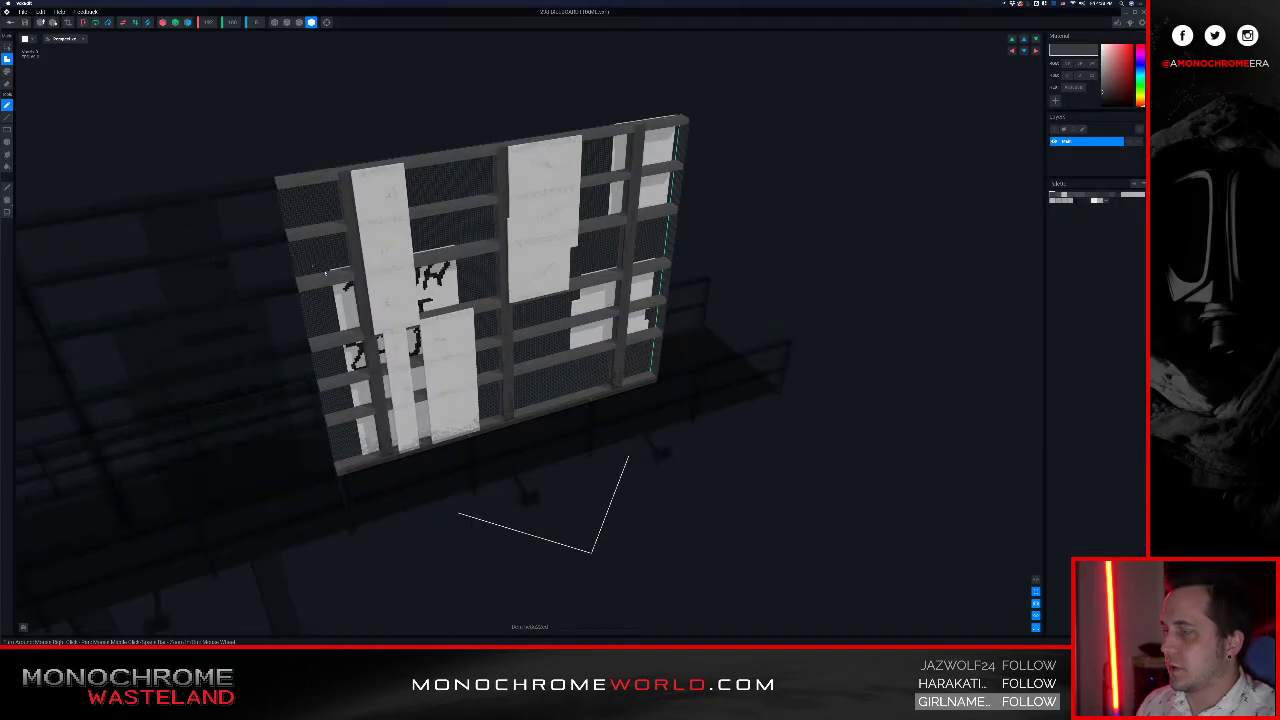
Step: Paint over the upper part of the word HUNT on the lettered poster, using the poster's own light grey
right_drag(325, 273, 366, 424)
scroll(545, 345, up, 3)
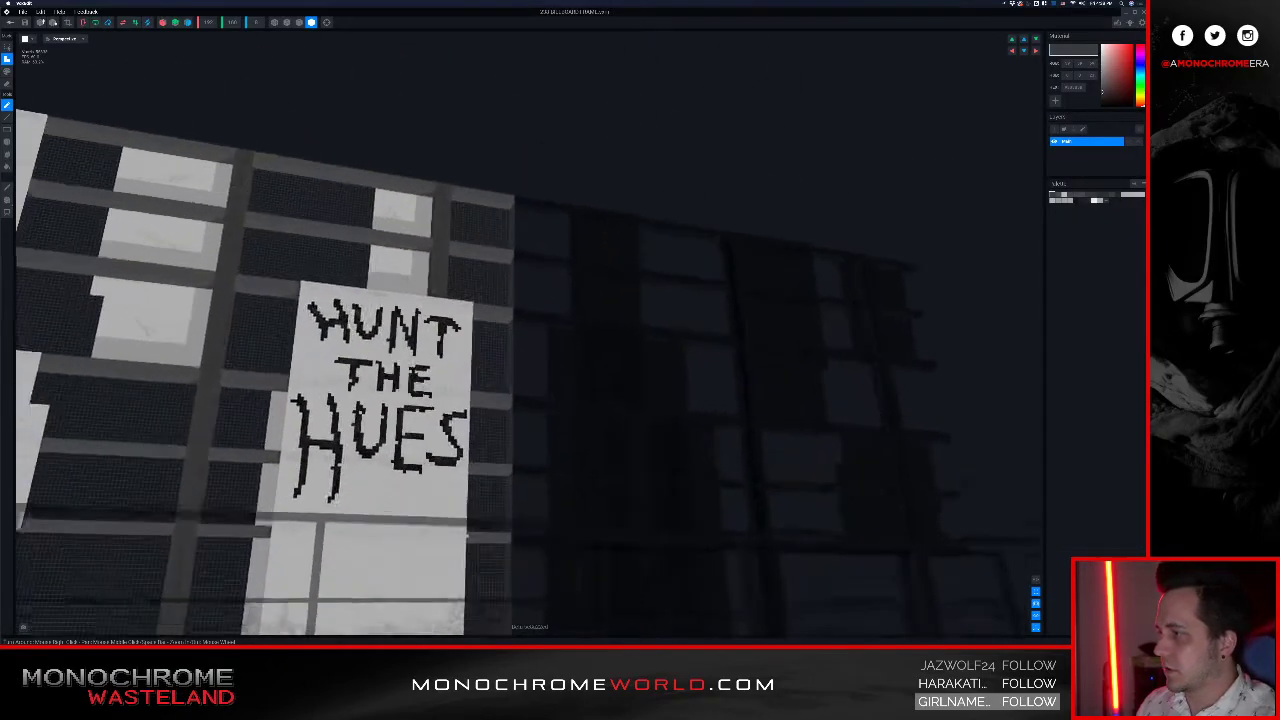
middle_drag(366, 424, 440, 400)
scroll(440, 400, up, 3)
right_drag(440, 400, 382, 300)
right_drag(380, 300, 388, 307)
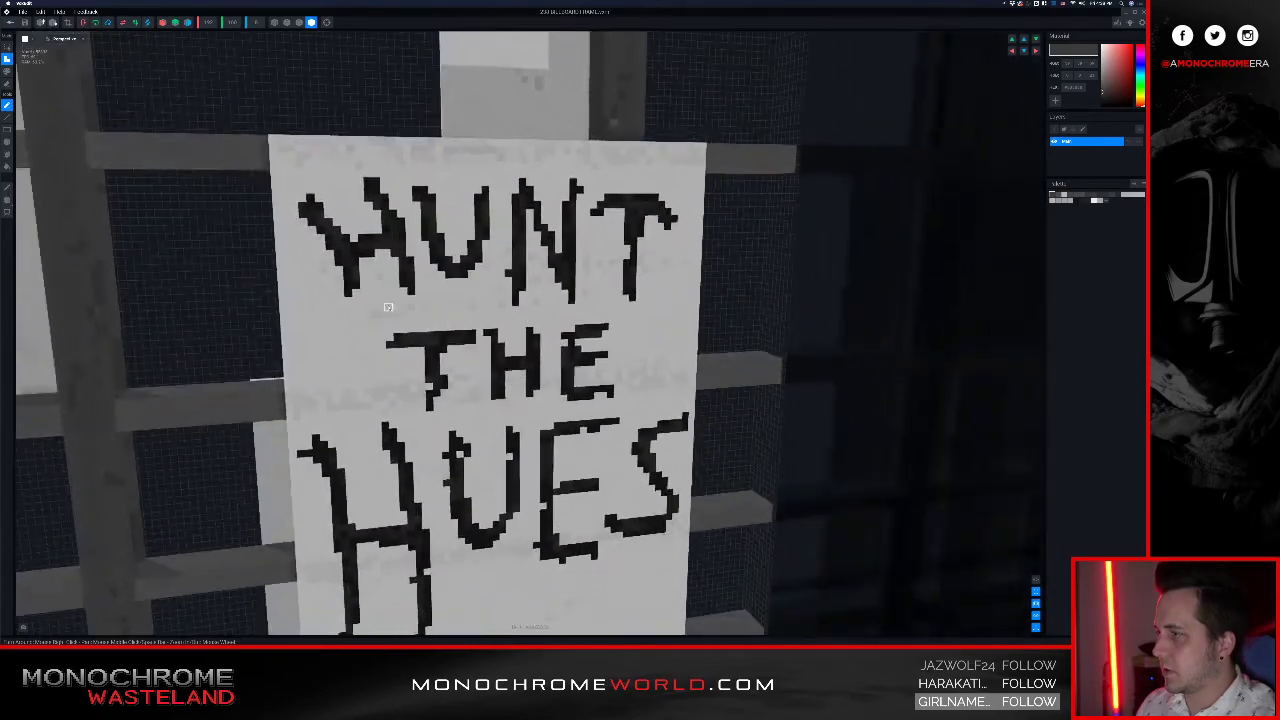
click(334, 341)
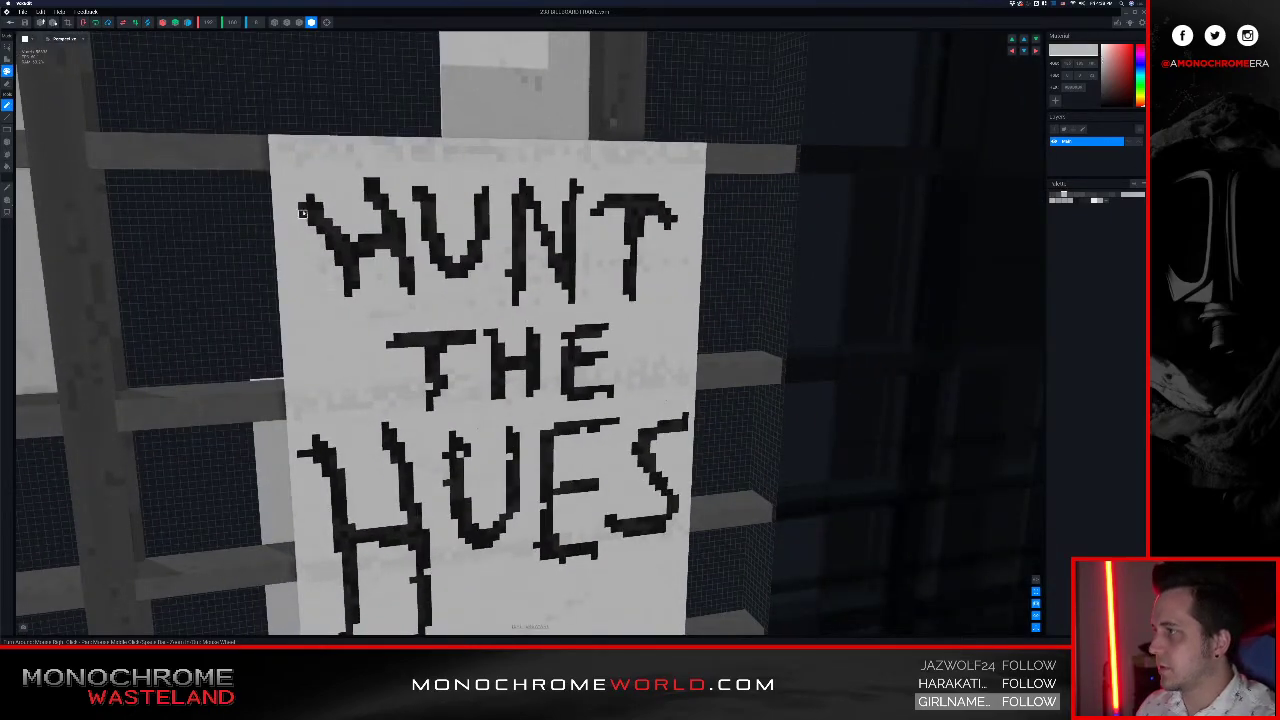
click(7, 154)
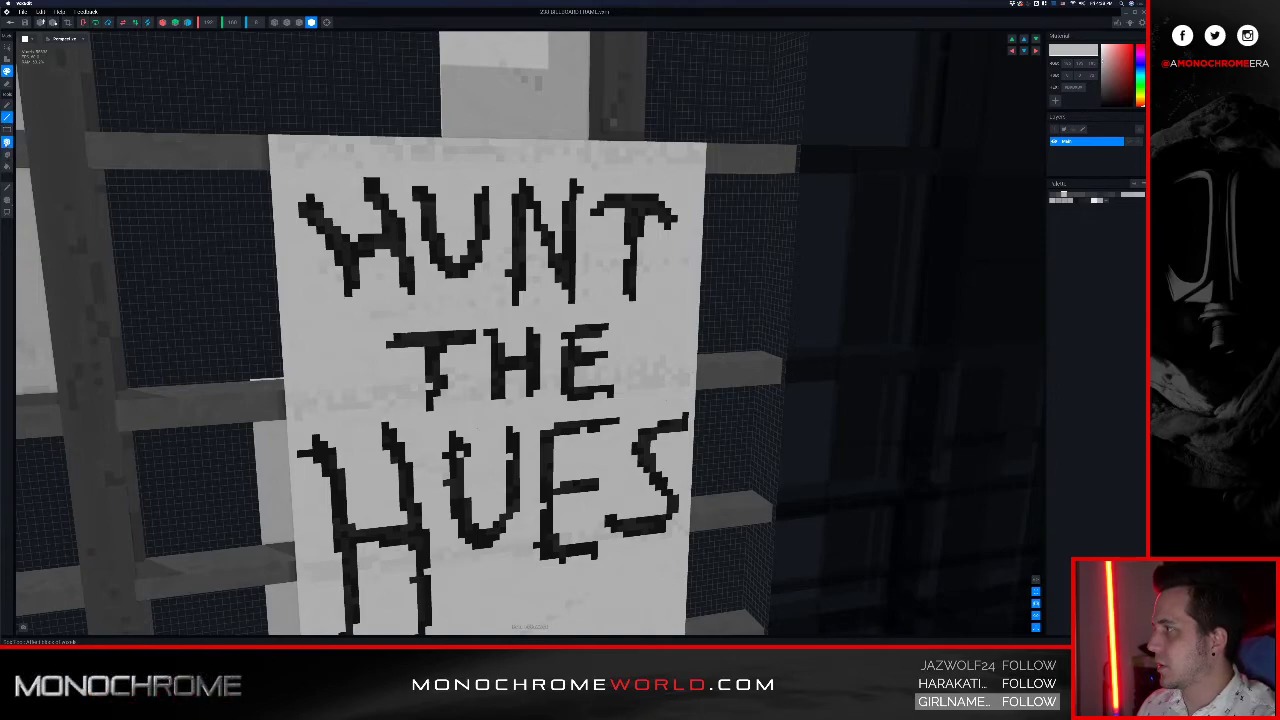
drag(294, 191, 354, 255)
mouse_move(350, 174)
mouse_down()
mouse_move(678, 252)
mouse_move(660, 255)
mouse_move(677, 208)
mouse_up()
drag(639, 304, 612, 276)
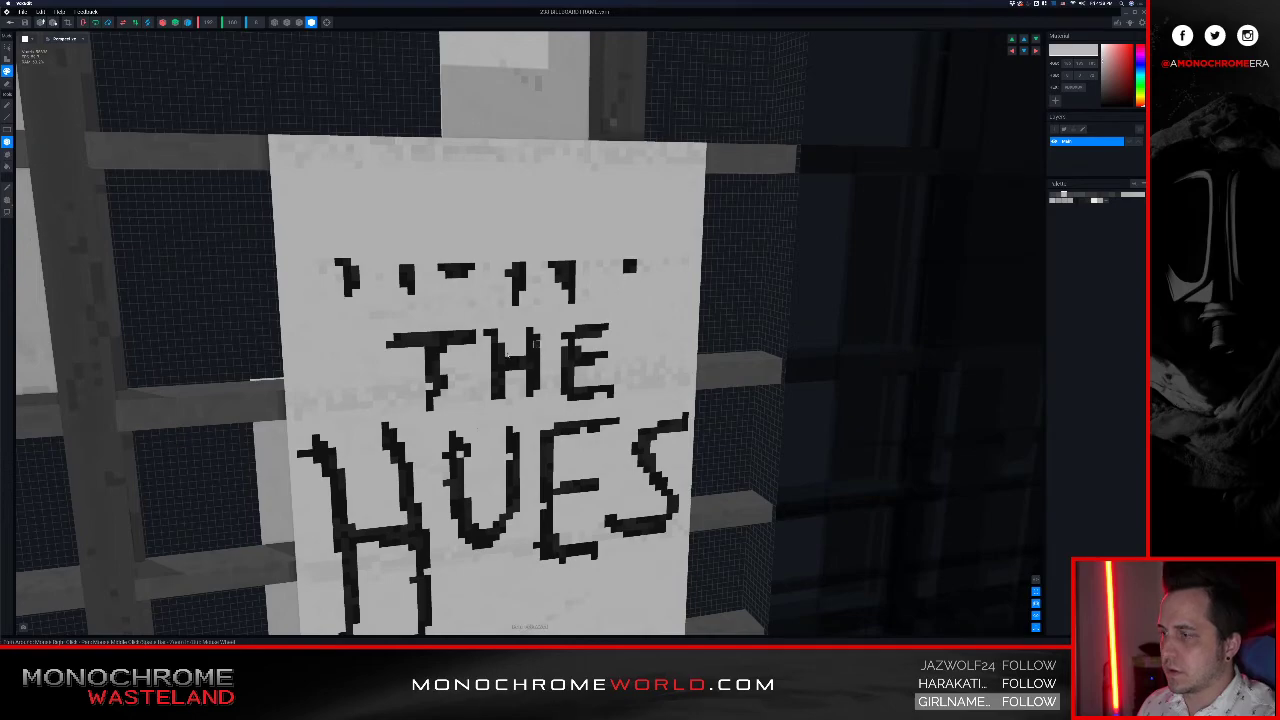
Step: Cover the upper parts of THE and HUES with the same light grey, along with leftover H, U and N fragments of HUNT
drag(396, 330, 617, 354)
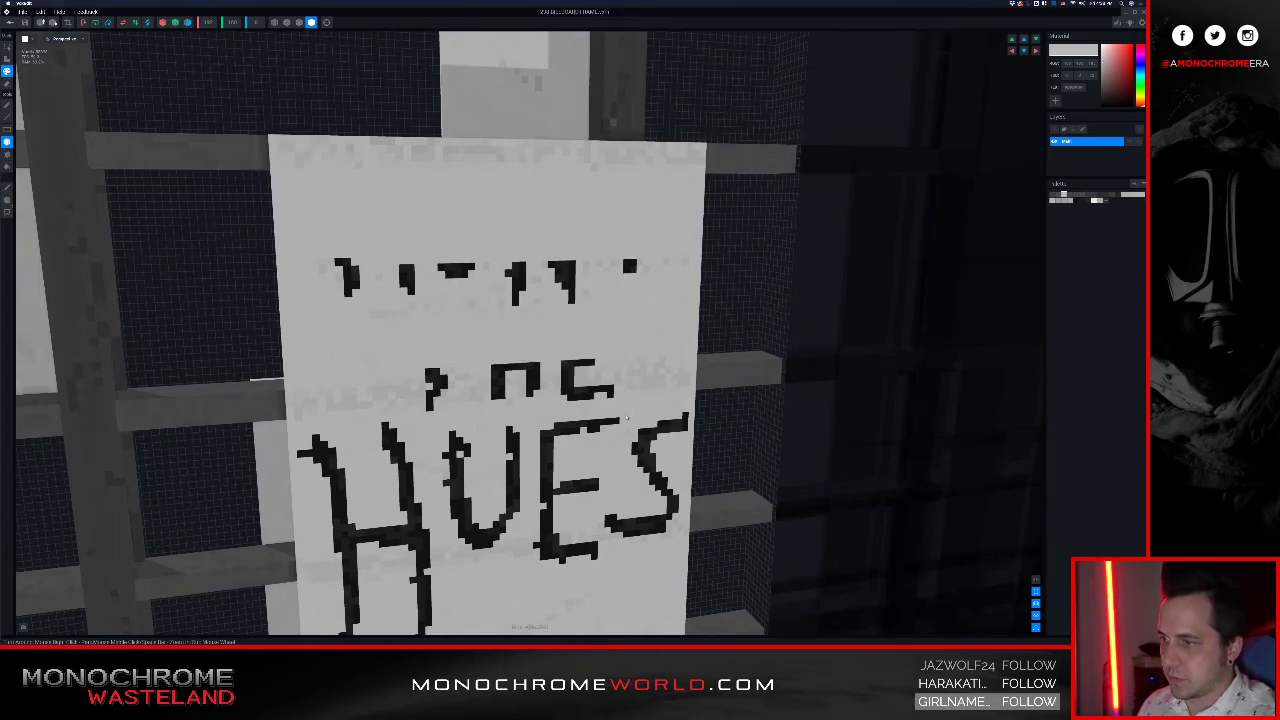
drag(627, 418, 689, 479)
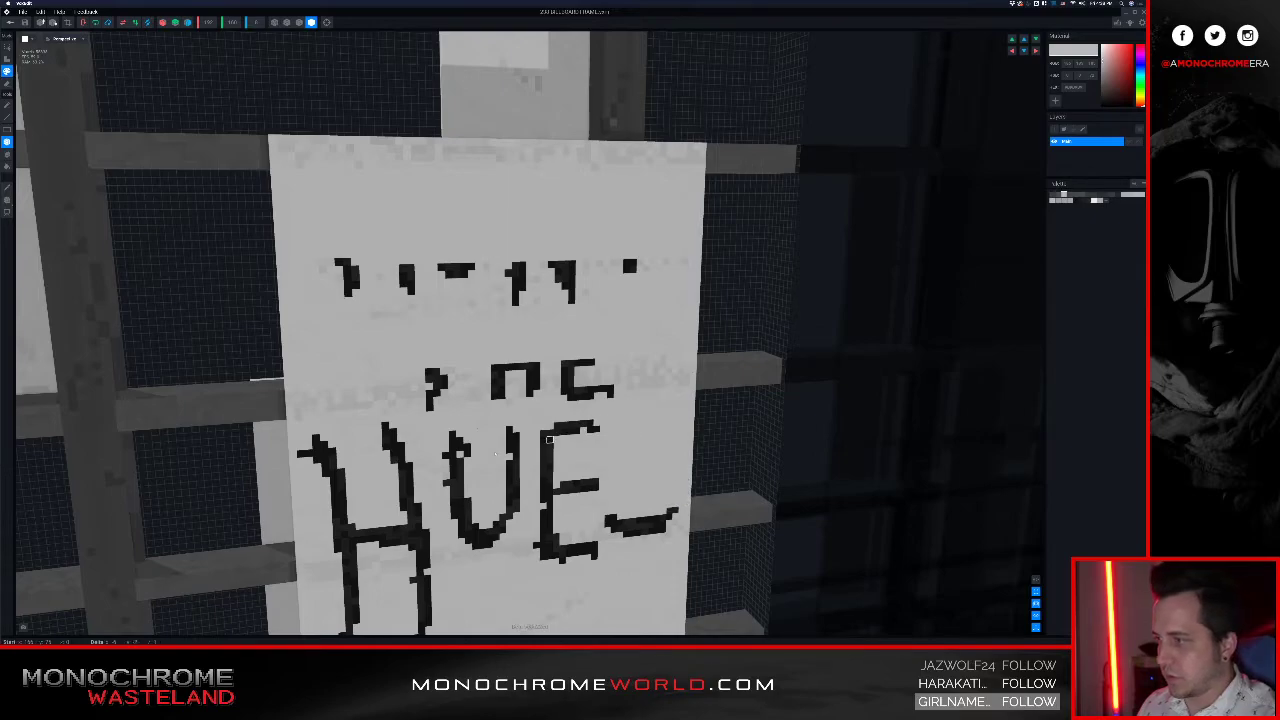
drag(598, 425, 335, 515)
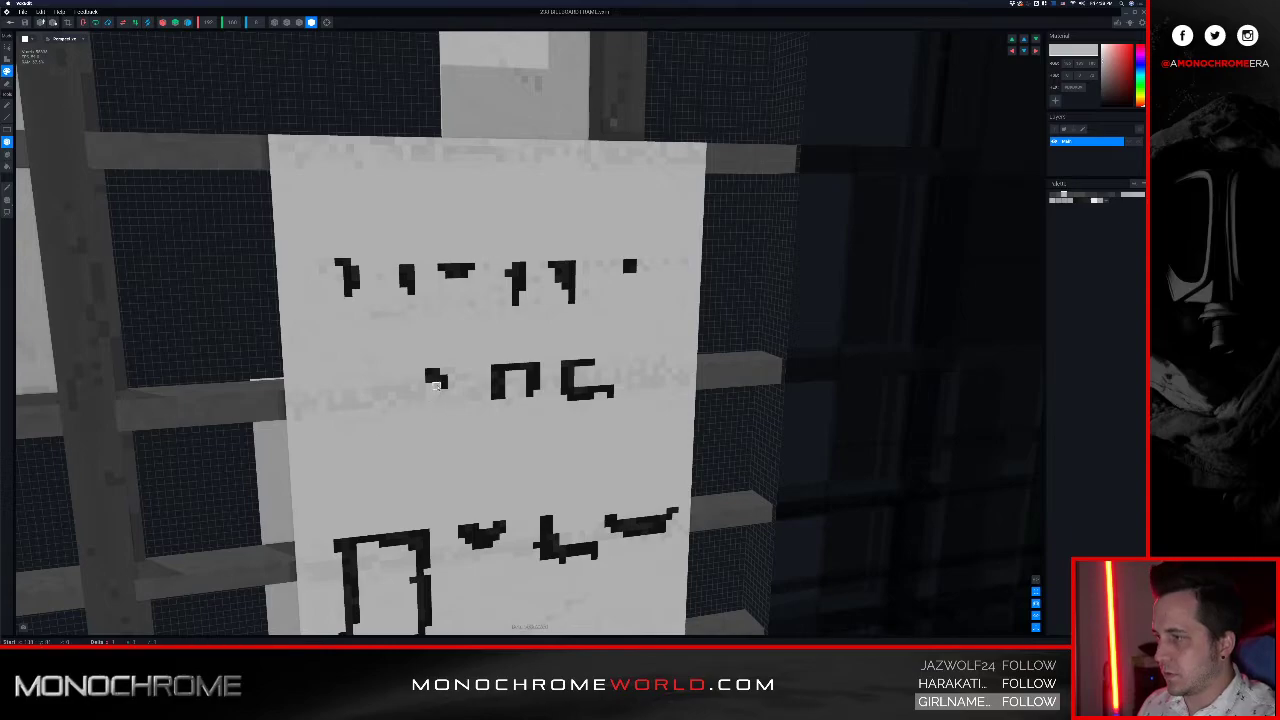
click(433, 376)
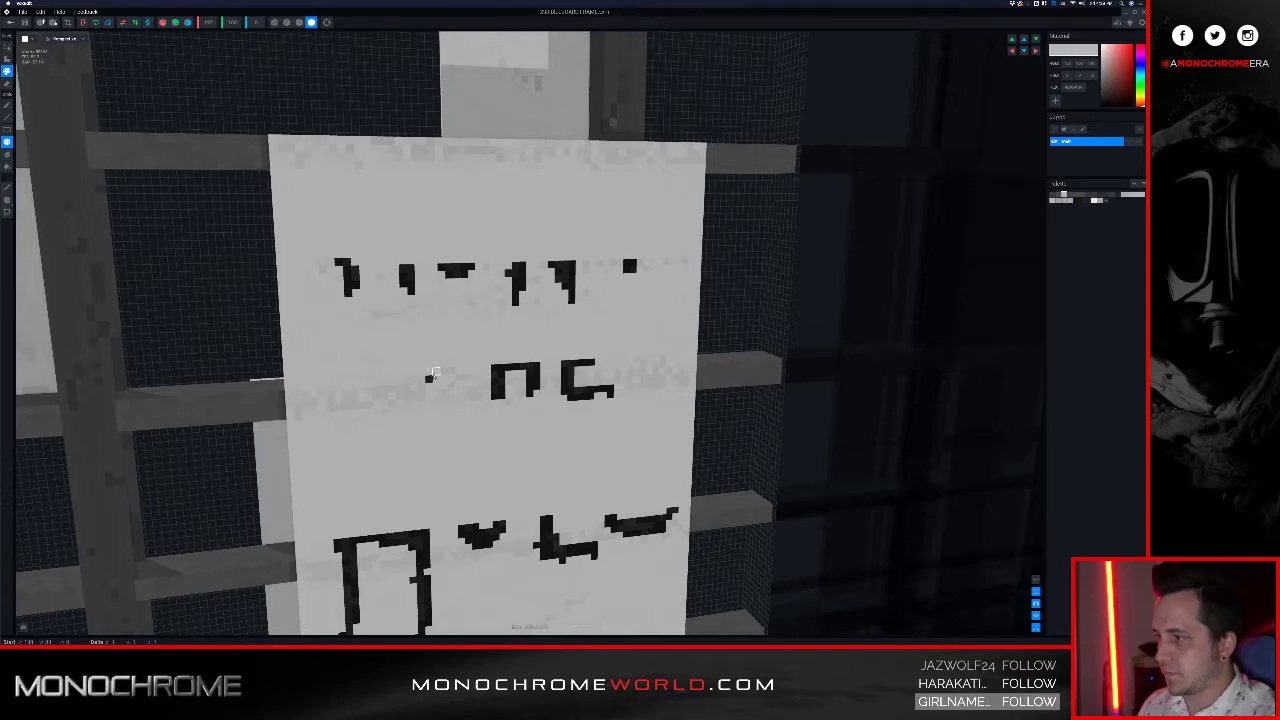
mouse_move(339, 263)
mouse_down()
mouse_move(350, 293)
mouse_move(518, 268)
mouse_move(515, 302)
mouse_up()
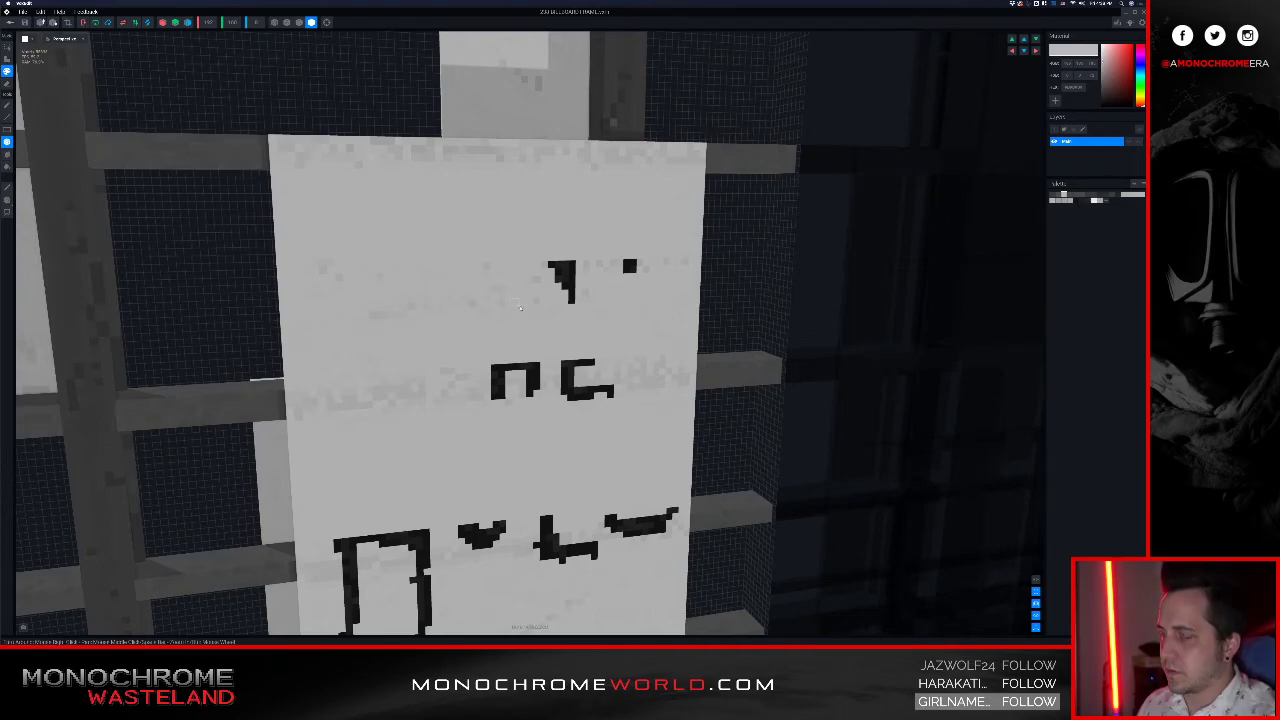
Step: Save the repainted frame section and return to the assembled billboard model
scroll(506, 292, down, 2)
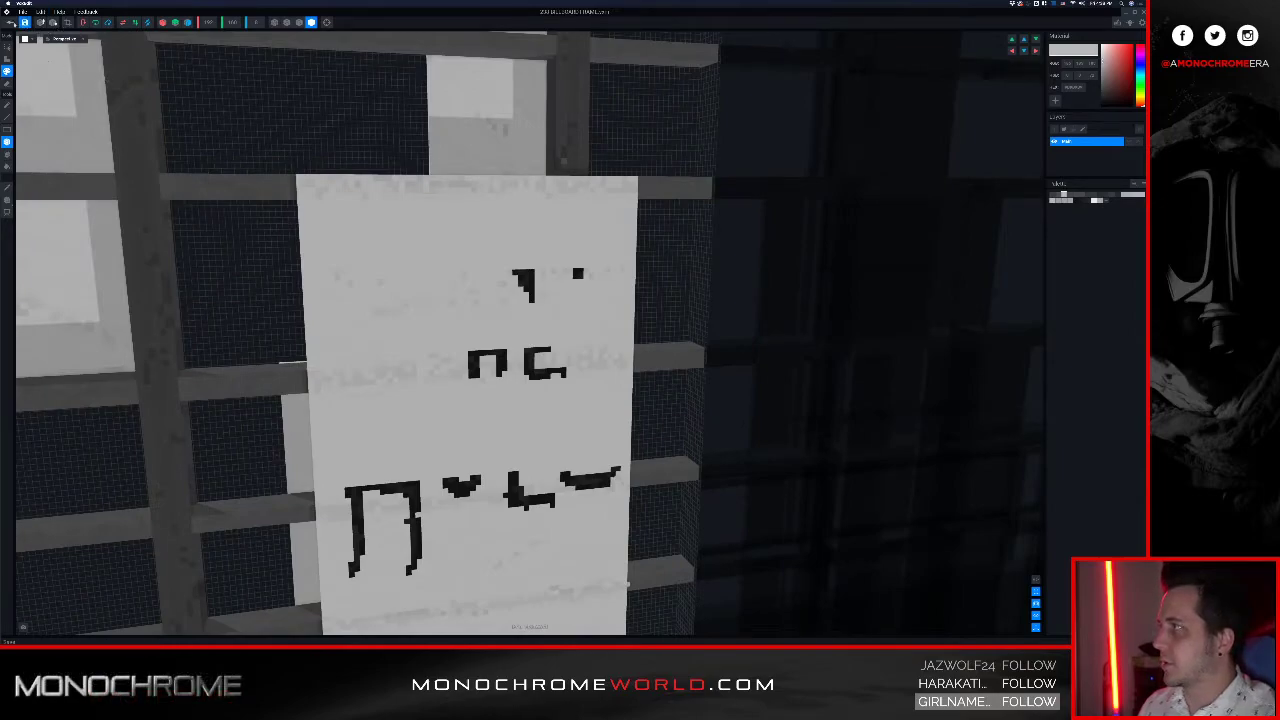
click(24, 22)
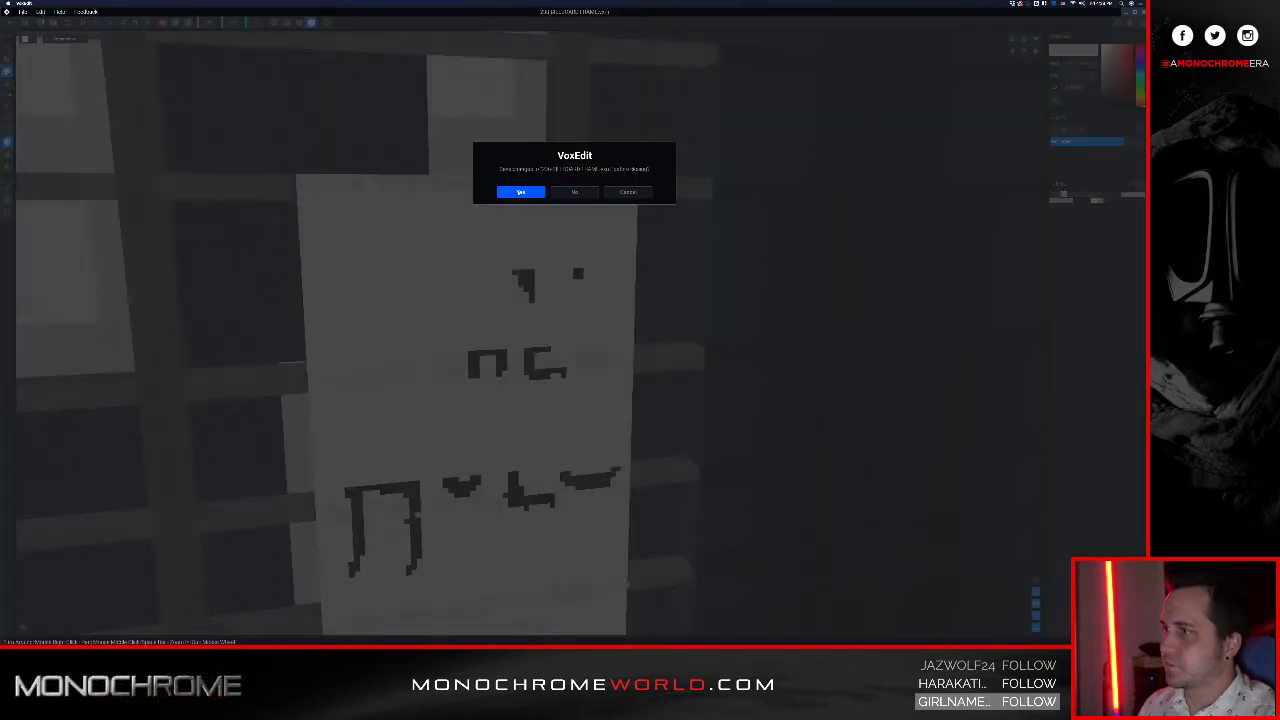
click(520, 192)
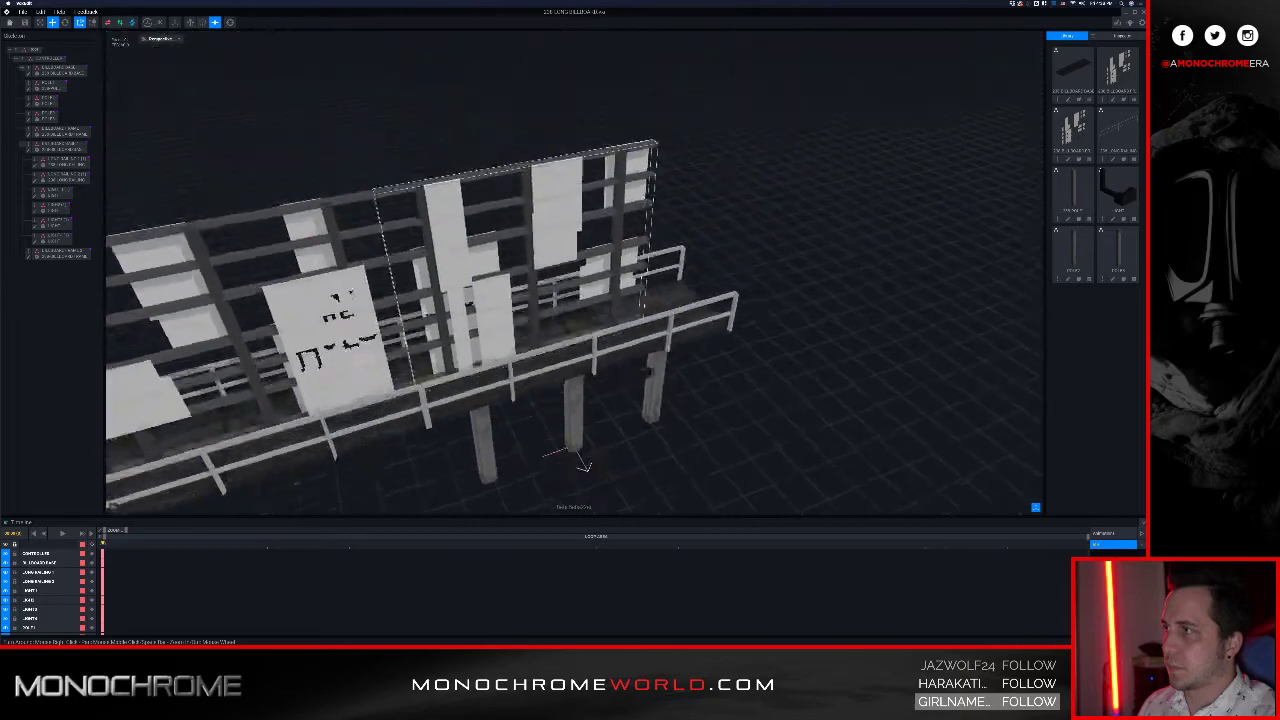
Step: Examine the assembled billboard from several angles, checking the posters, frame, walkway and support poles
middle_drag(482, 303, 535, 190)
scroll(560, 260, up, 2)
right_drag(590, 329, 554, 246)
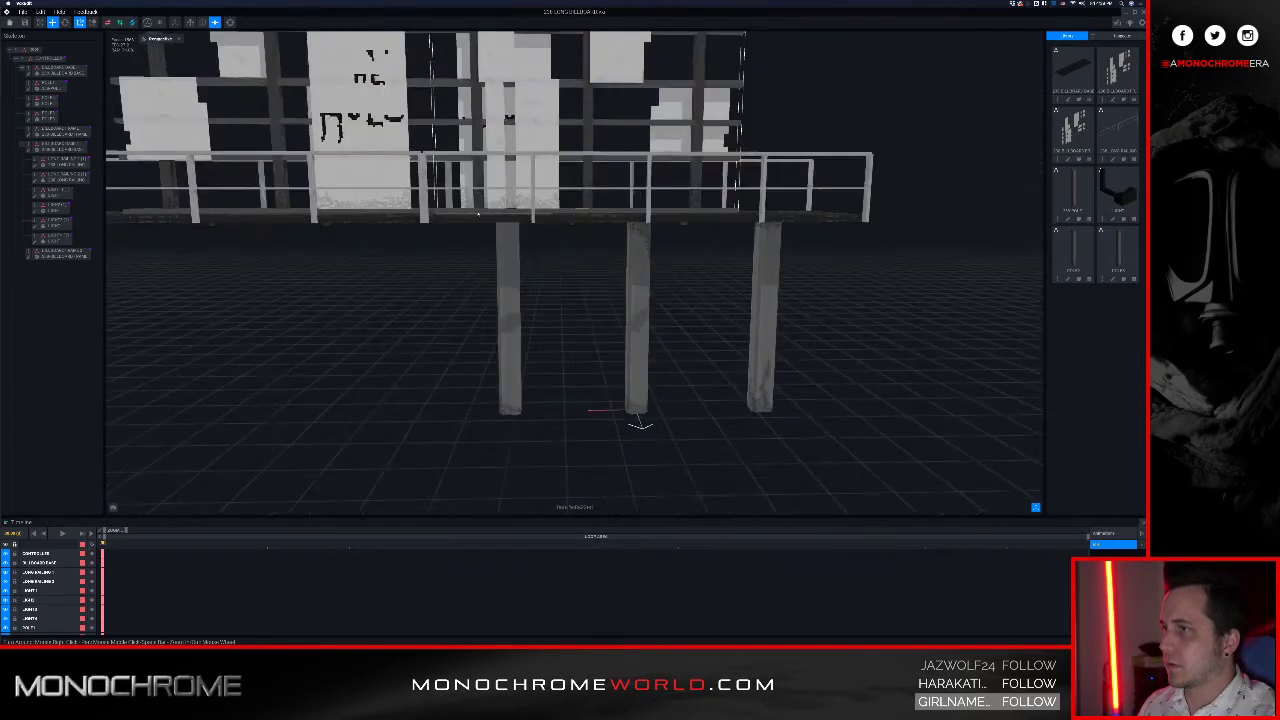
middle_drag(400, 150, 484, 282)
middle_drag(371, 193, 453, 231)
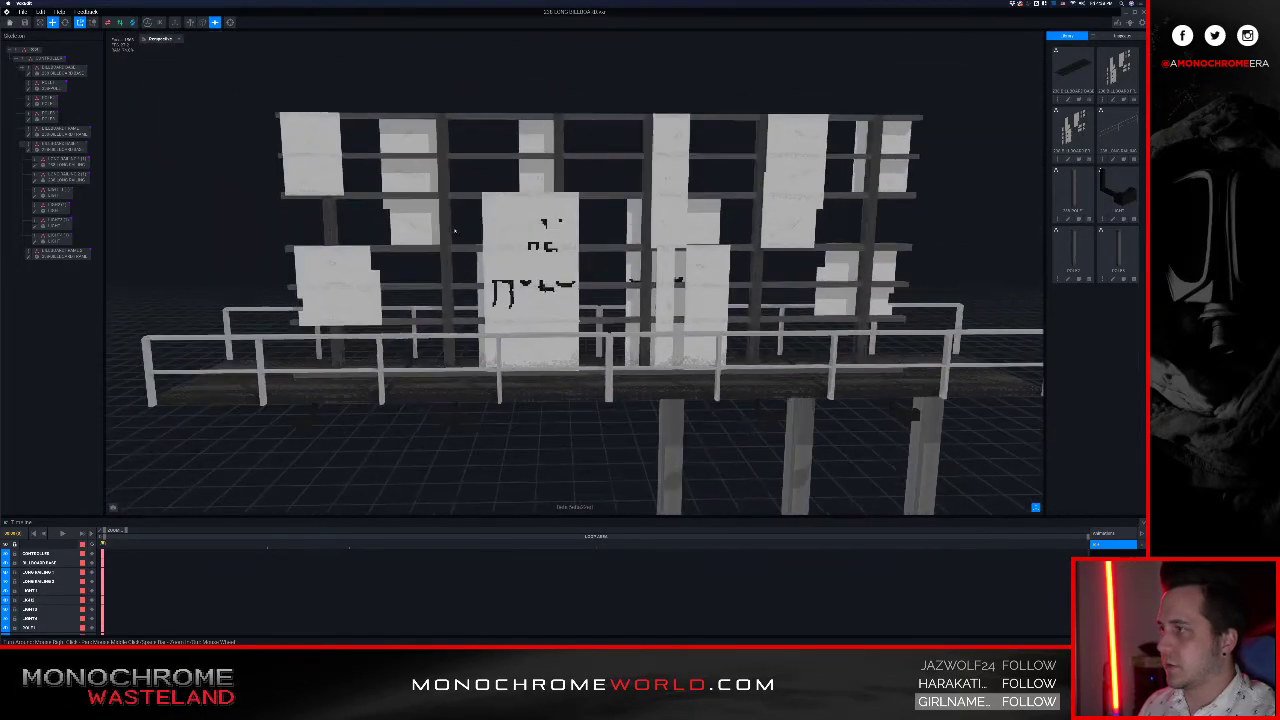
right_drag(400, 245, 520, 255)
middle_drag(355, 255, 457, 260)
right_drag(700, 280, 620, 235)
middle_drag(620, 235, 591, 259)
scroll(591, 259, down, 2)
Step: Open the billboard frame section with the lettered poster for voxel editing
click(591, 262)
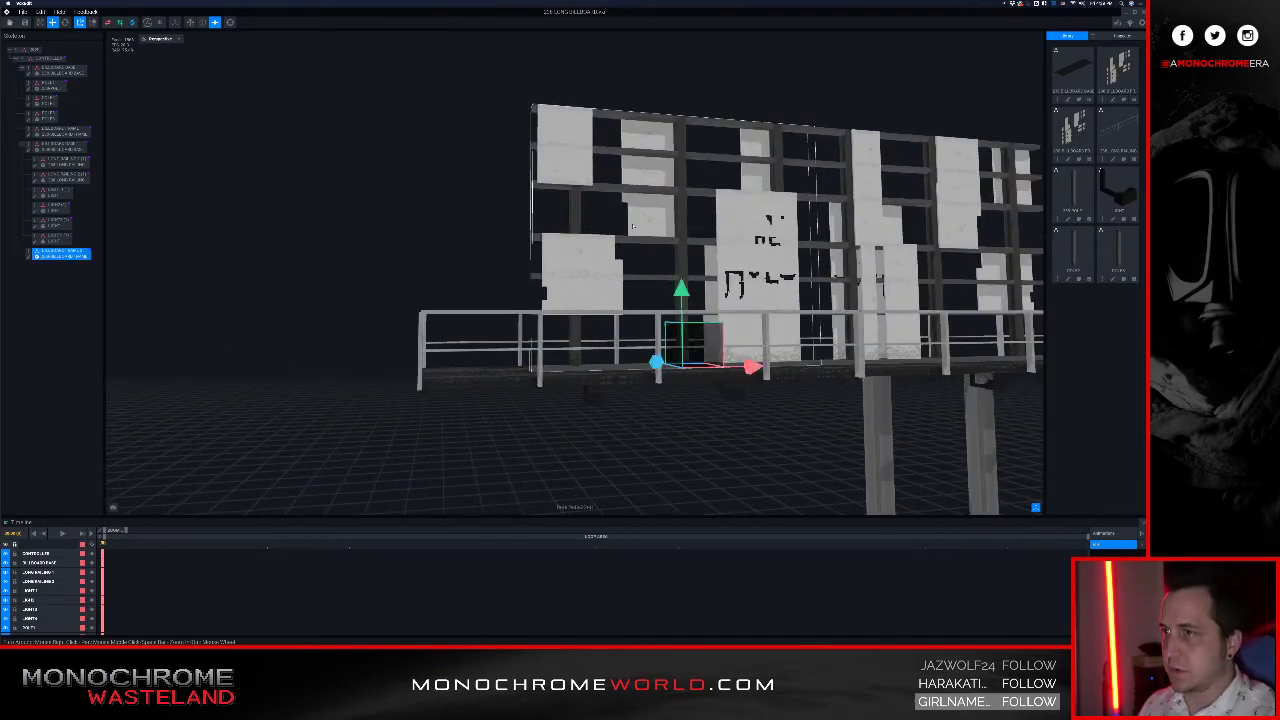
double_click(67, 254)
right_drag(410, 294, 494, 260)
scroll(470, 300, up, 2)
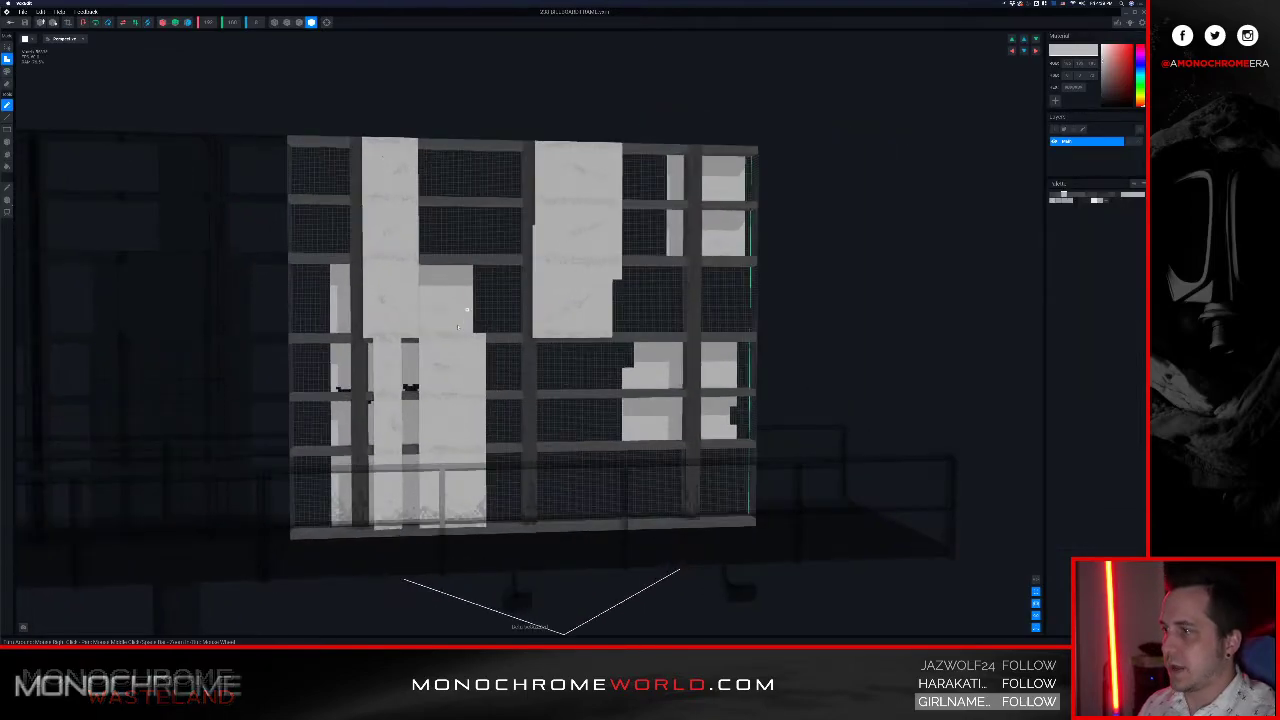
scroll(462, 320, up, 2)
Step: Try to select the voxels of the lower poster at the frame's outer end with face selection
click(7, 130)
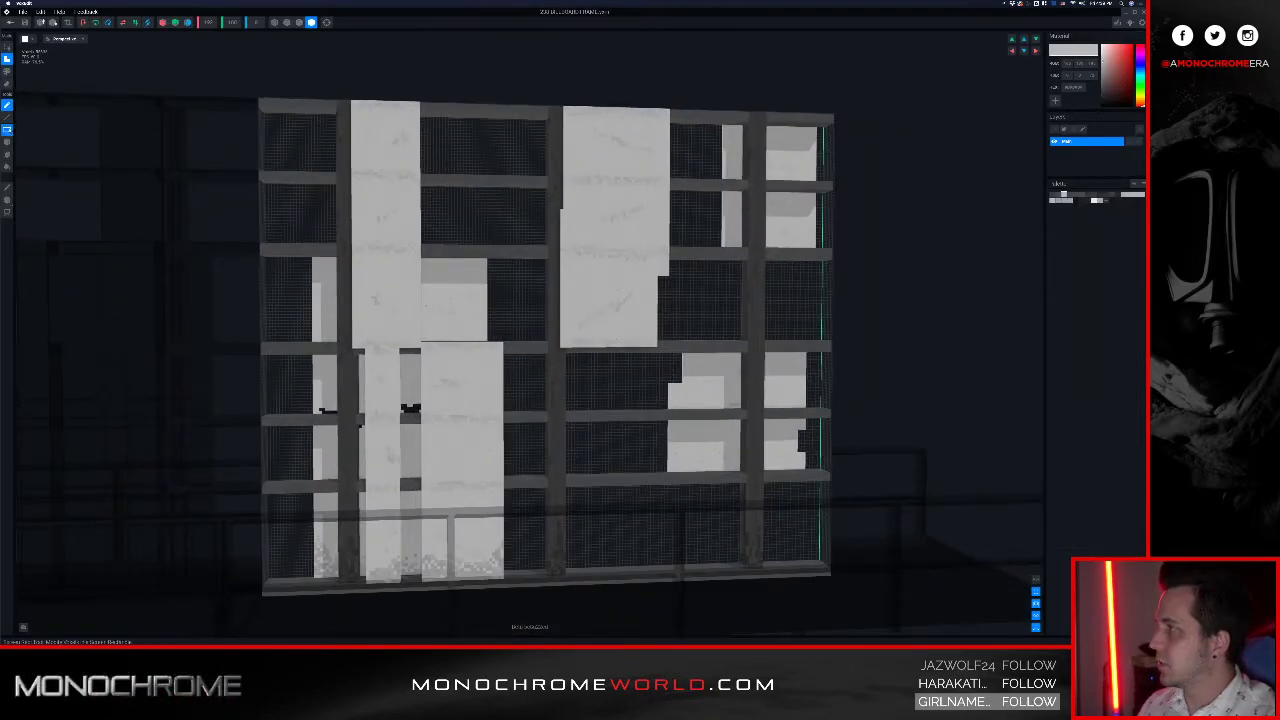
click(7, 47)
mouse_move(546, 318)
right_down()
mouse_move(430, 330)
mouse_move(486, 357)
mouse_move(343, 348)
mouse_move(400, 358)
mouse_move(343, 351)
mouse_move(393, 393)
mouse_move(457, 409)
right_up()
scroll(343, 348, down, 3)
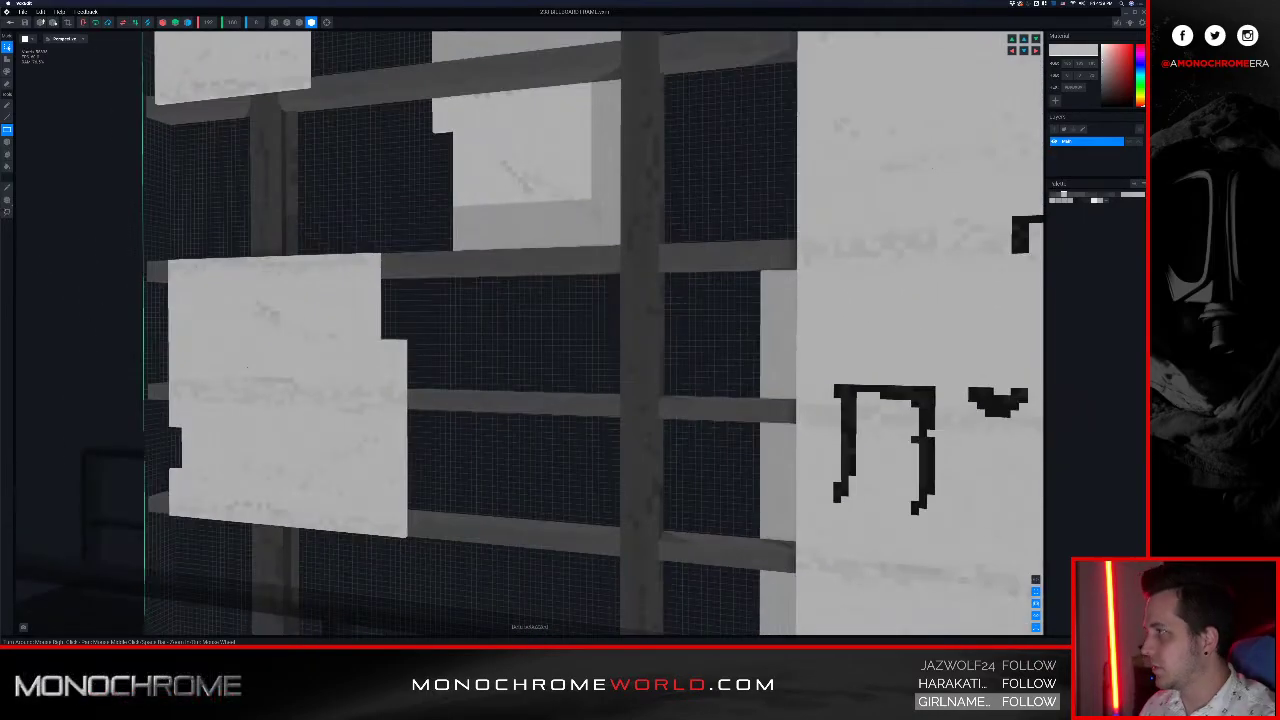
click(7, 155)
click(302, 366)
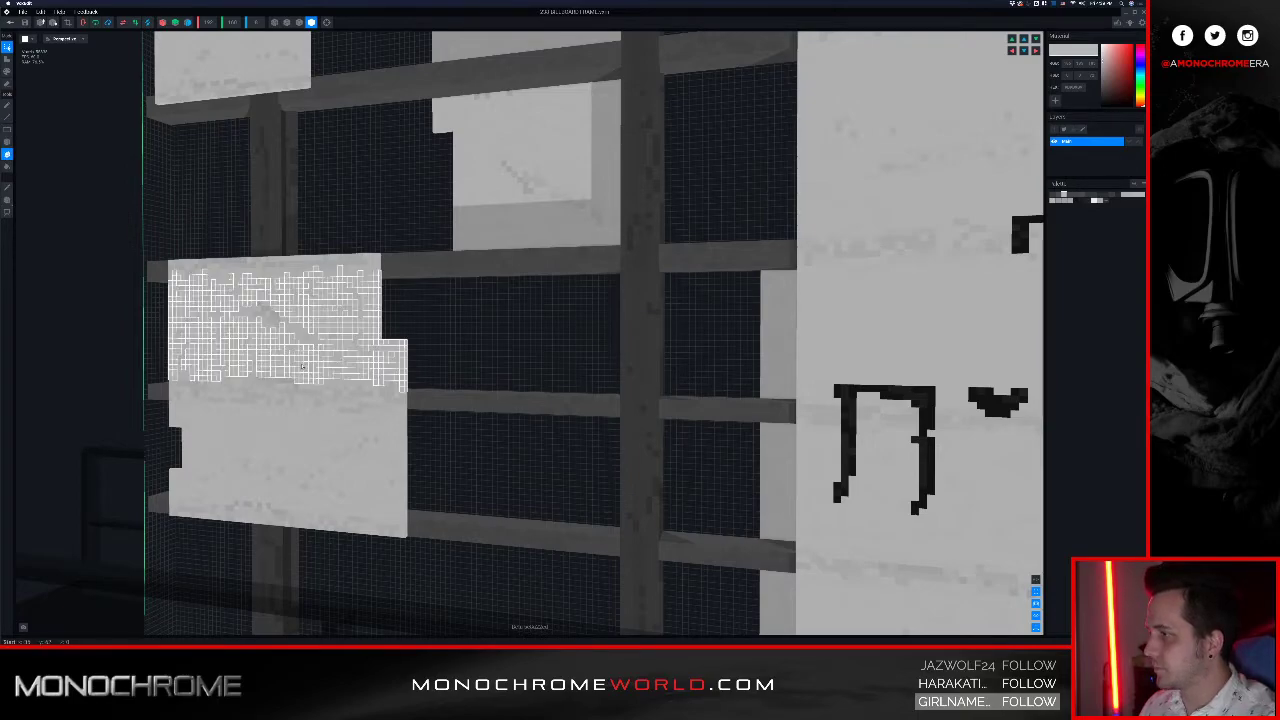
click(277, 275)
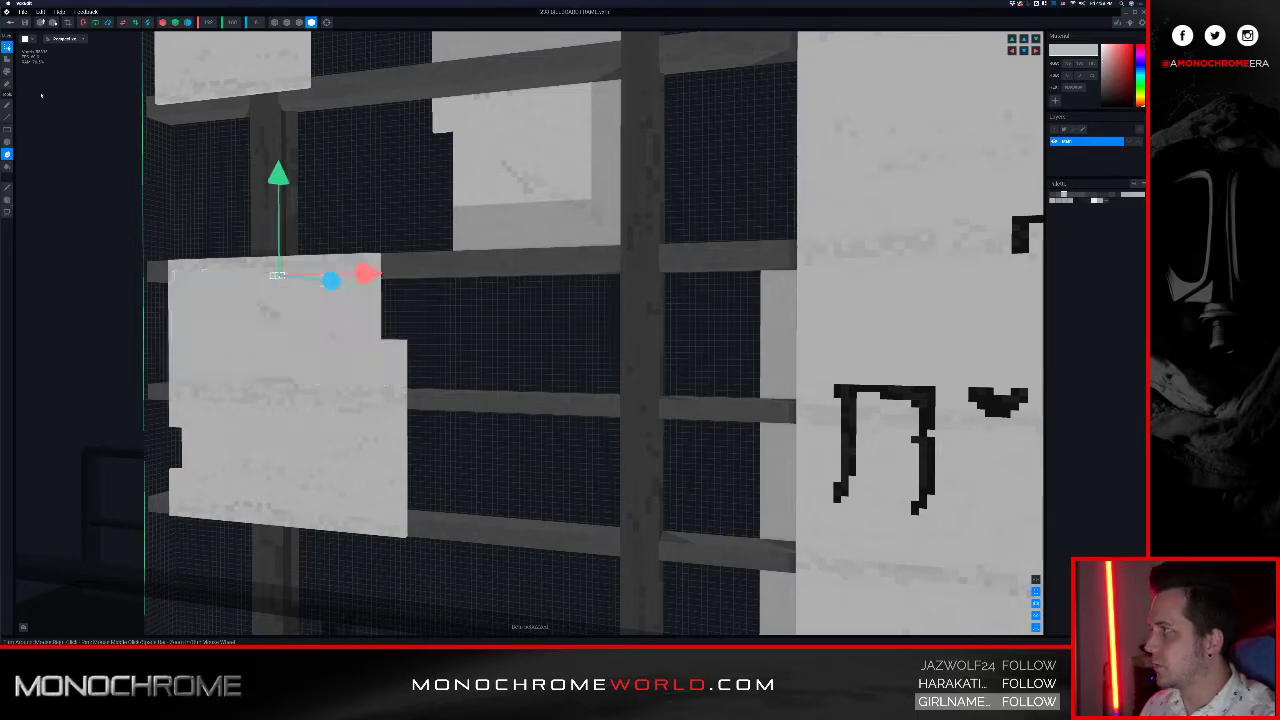
Step: Box-select the whole lower poster at the frame's outer end
click(7, 131)
mouse_move(222, 230)
right_down()
mouse_move(210, 236)
mouse_move(247, 260)
mouse_move(217, 234)
right_up()
click(217, 234)
drag(256, 221, 270, 518)
right_drag(238, 258, 238, 259)
right_drag(257, 418, 257, 418)
right_drag(257, 345, 257, 319)
scroll(240, 250, up, 2)
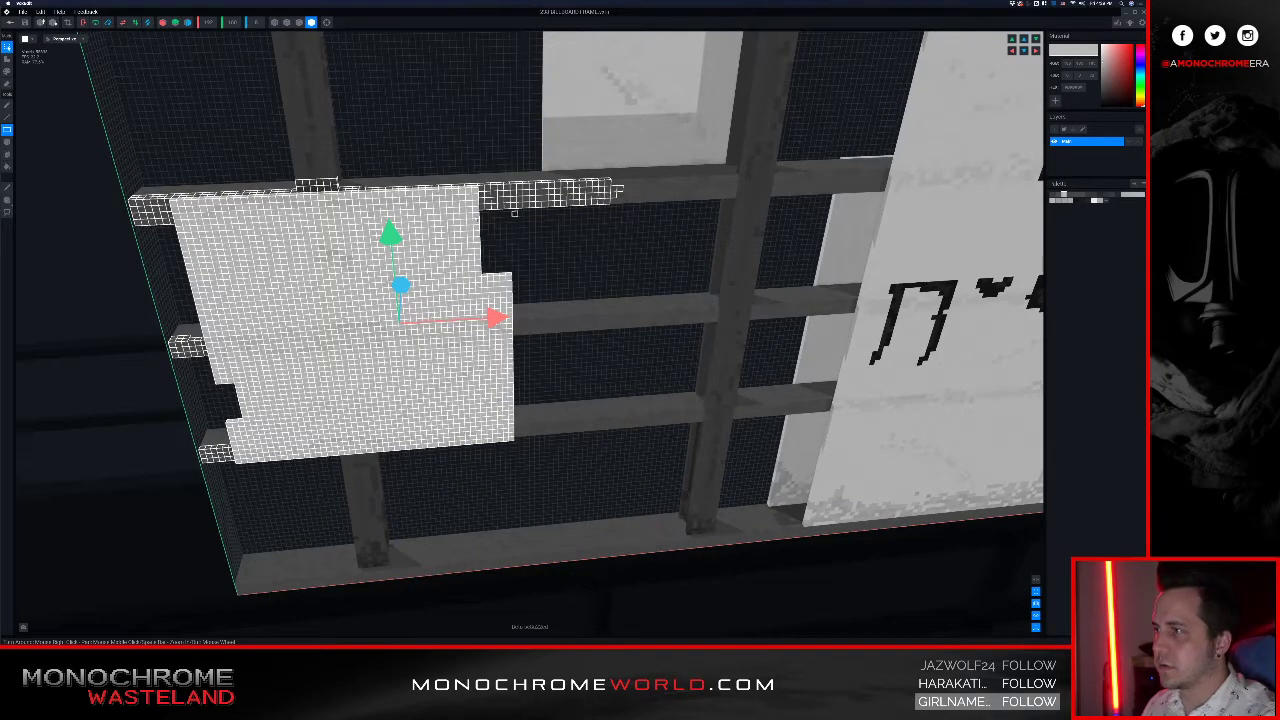
Step: Clear the poster selection, try a smaller box selection over its upper area, and clear that too
key(super+d)
drag(173, 205, 303, 276)
right_drag(323, 276, 329, 268)
key(super+d)
right_drag(257, 206, 252, 203)
scroll(252, 203, down, 6)
right_drag(387, 215, 382, 242)
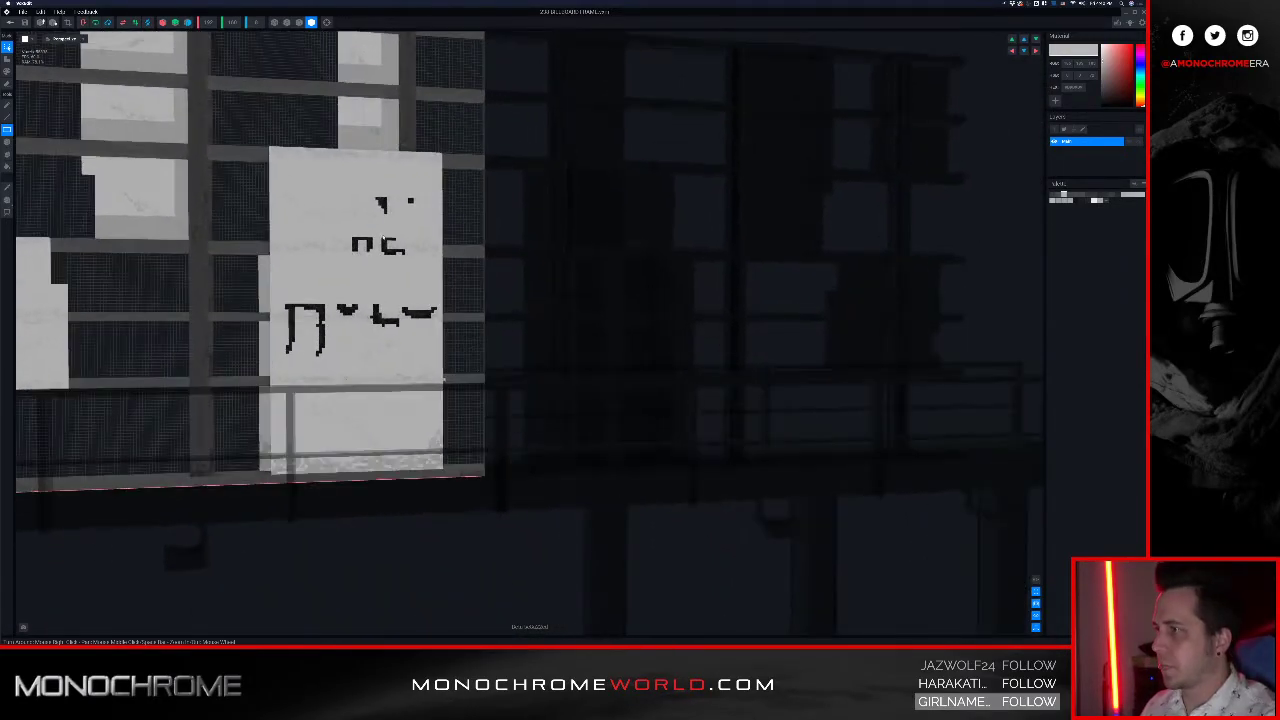
scroll(382, 242, down, 5)
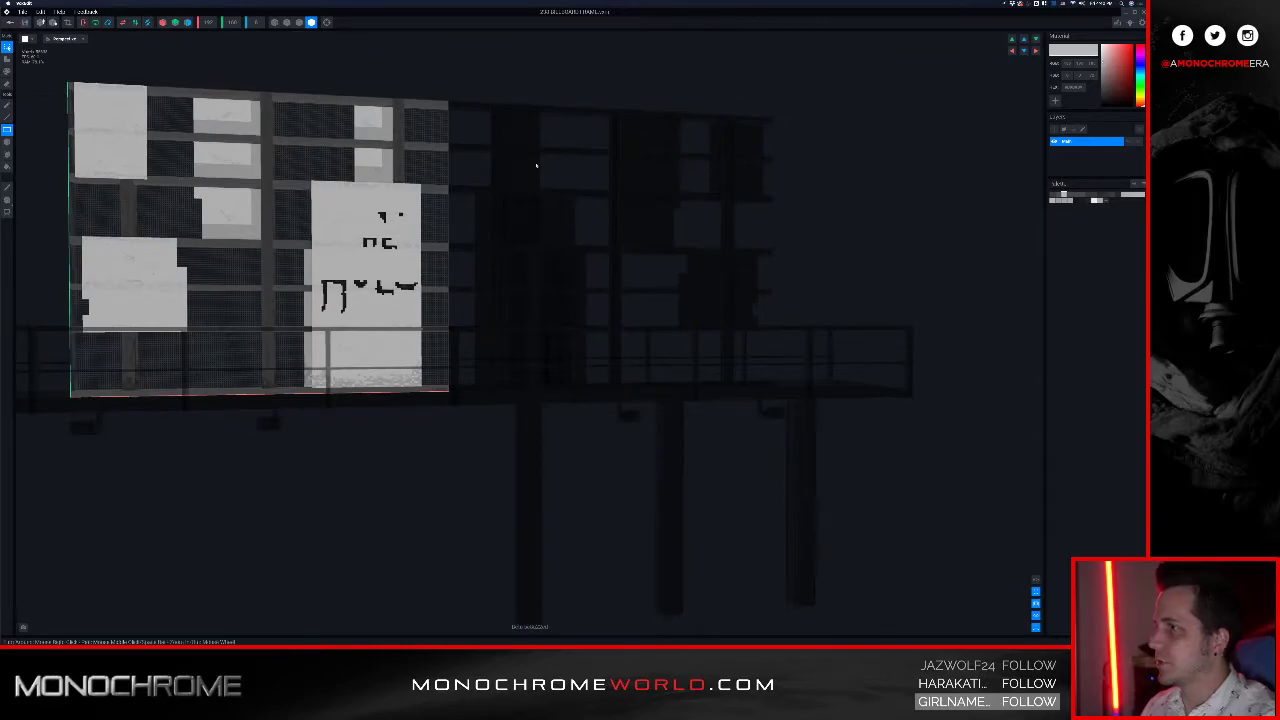
Step: Save the frame section and return to the full billboard model
click(9, 22)
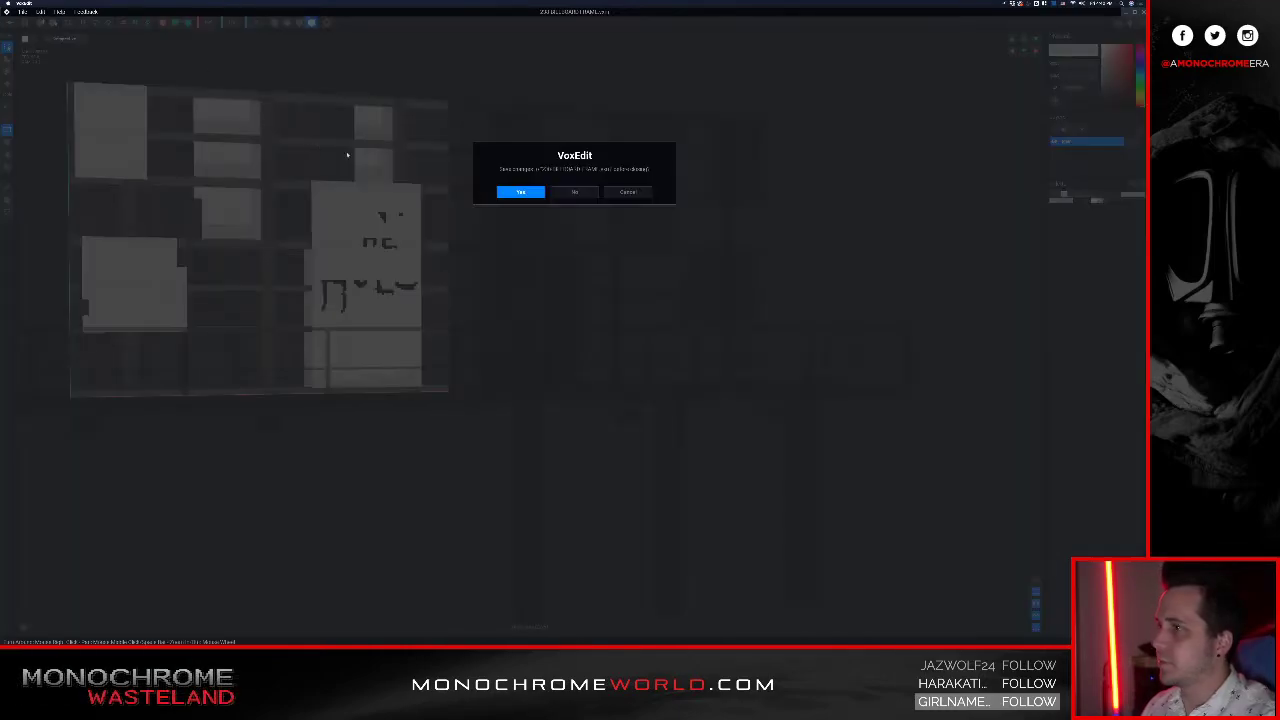
click(521, 193)
scroll(521, 193, down, 10)
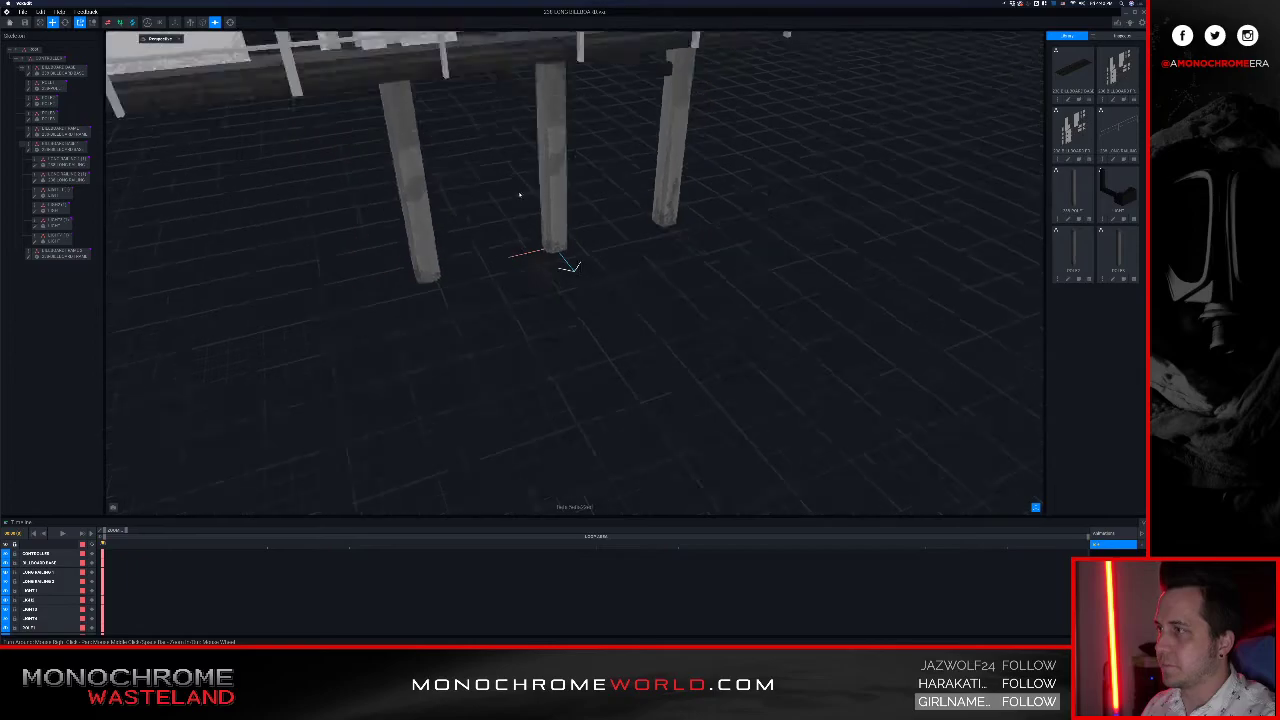
right_drag(521, 193, 477, 178)
middle_drag(477, 178, 591, 243)
middle_drag(686, 288, 604, 267)
right_drag(604, 267, 609, 244)
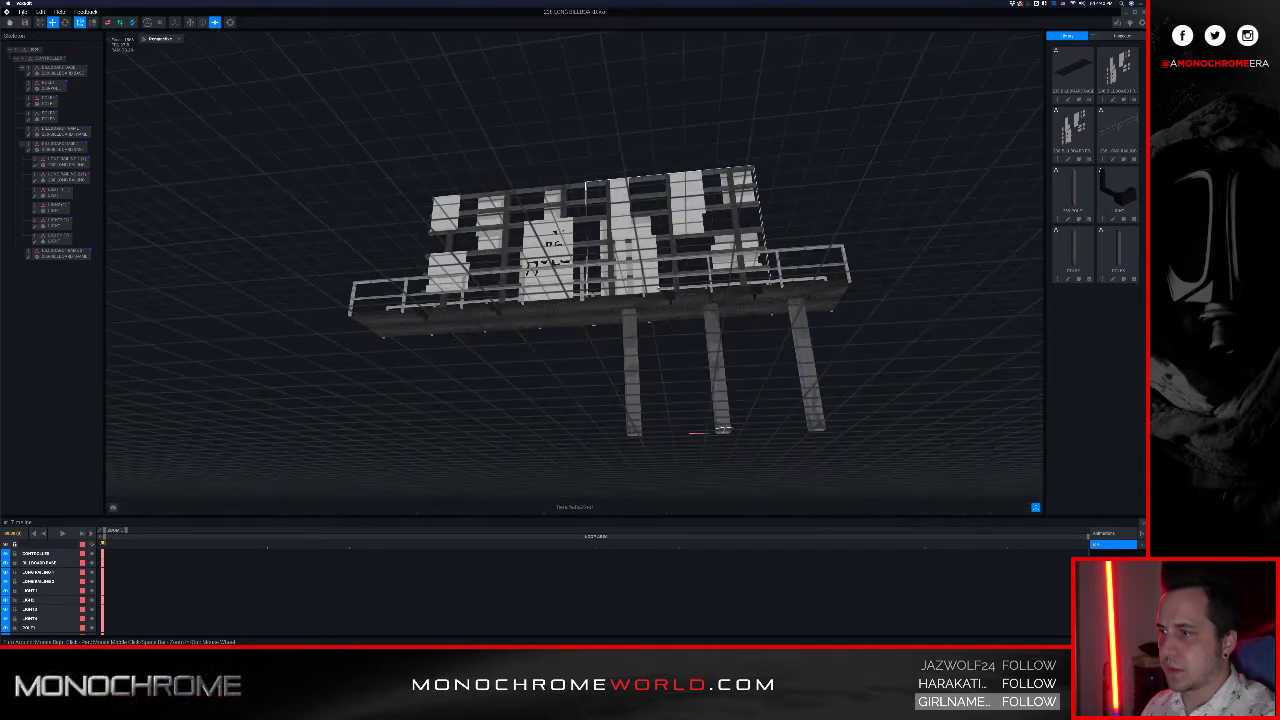
right_drag(633, 312, 631, 328)
Step: Duplicate the outermost support pole's node and name the copy POLES
click(631, 330)
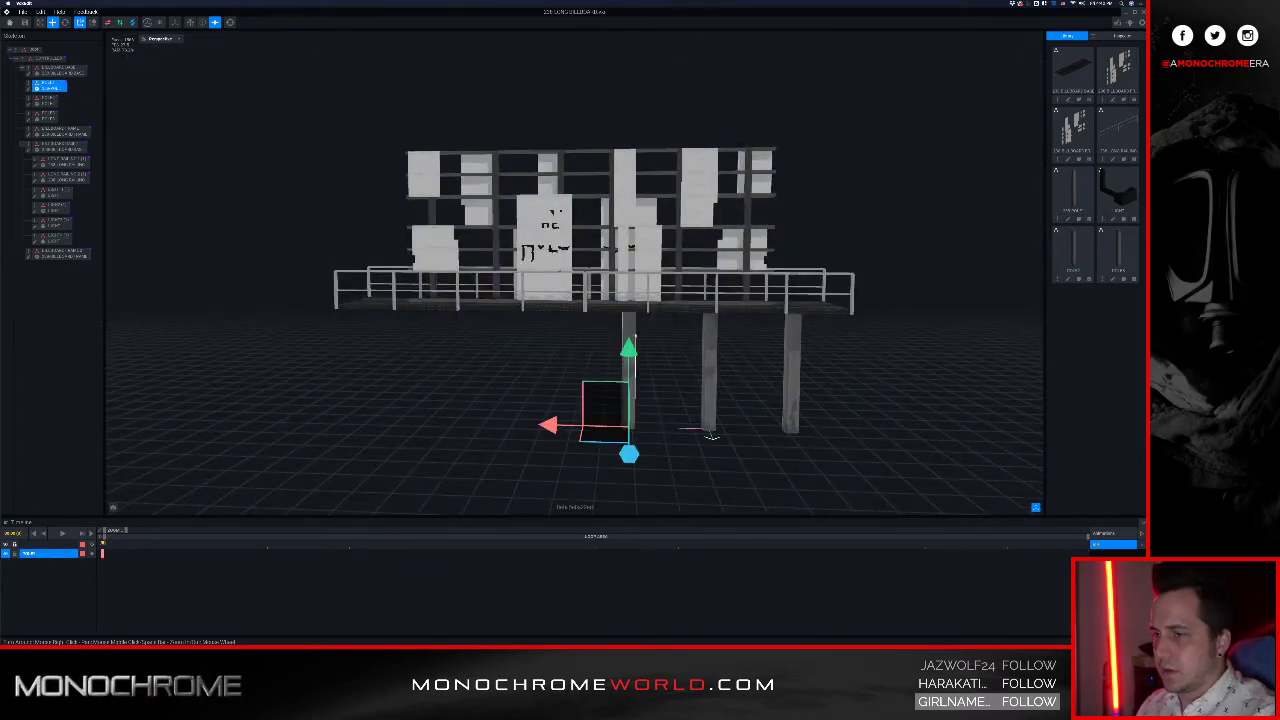
click(786, 378)
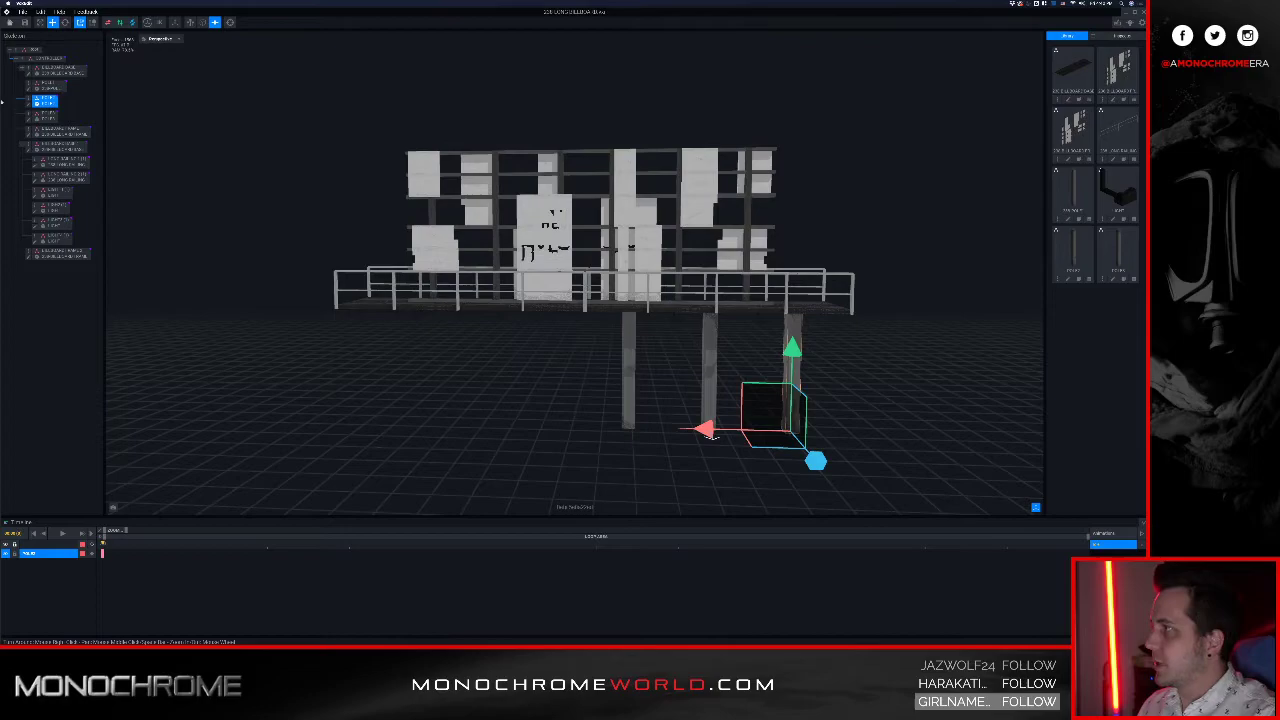
click(29, 100)
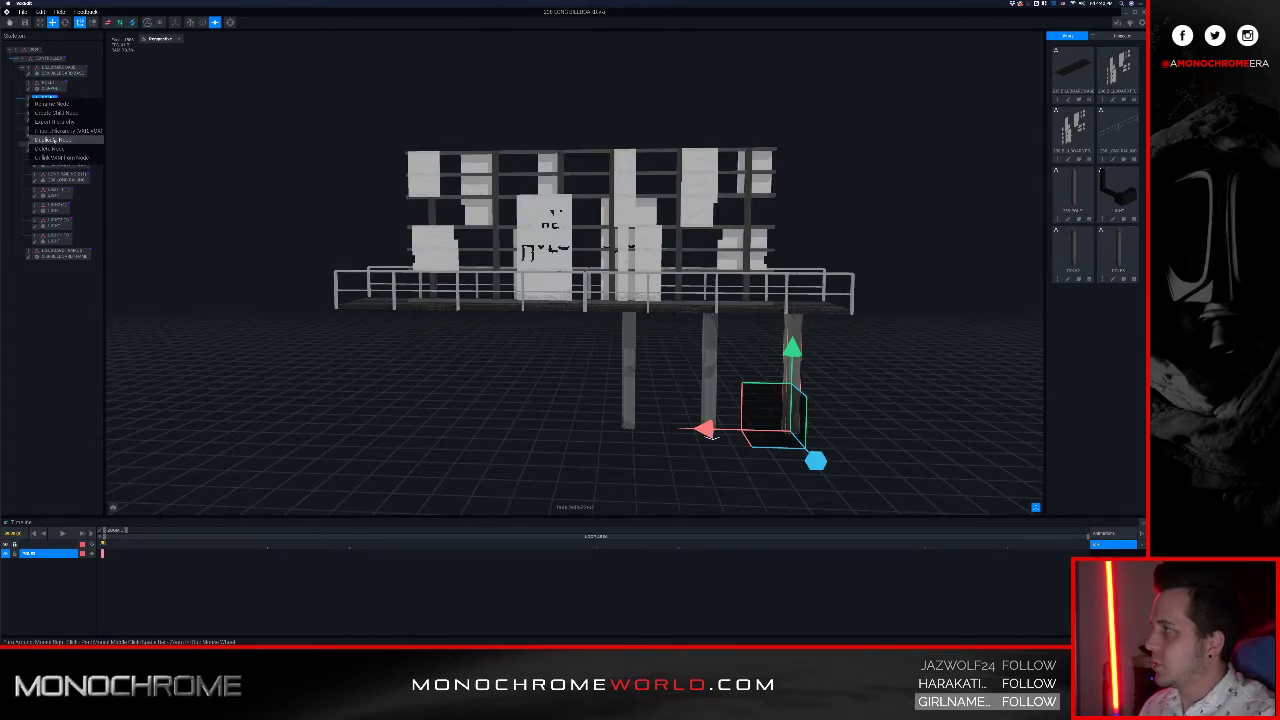
click(54, 139)
text(POLES)
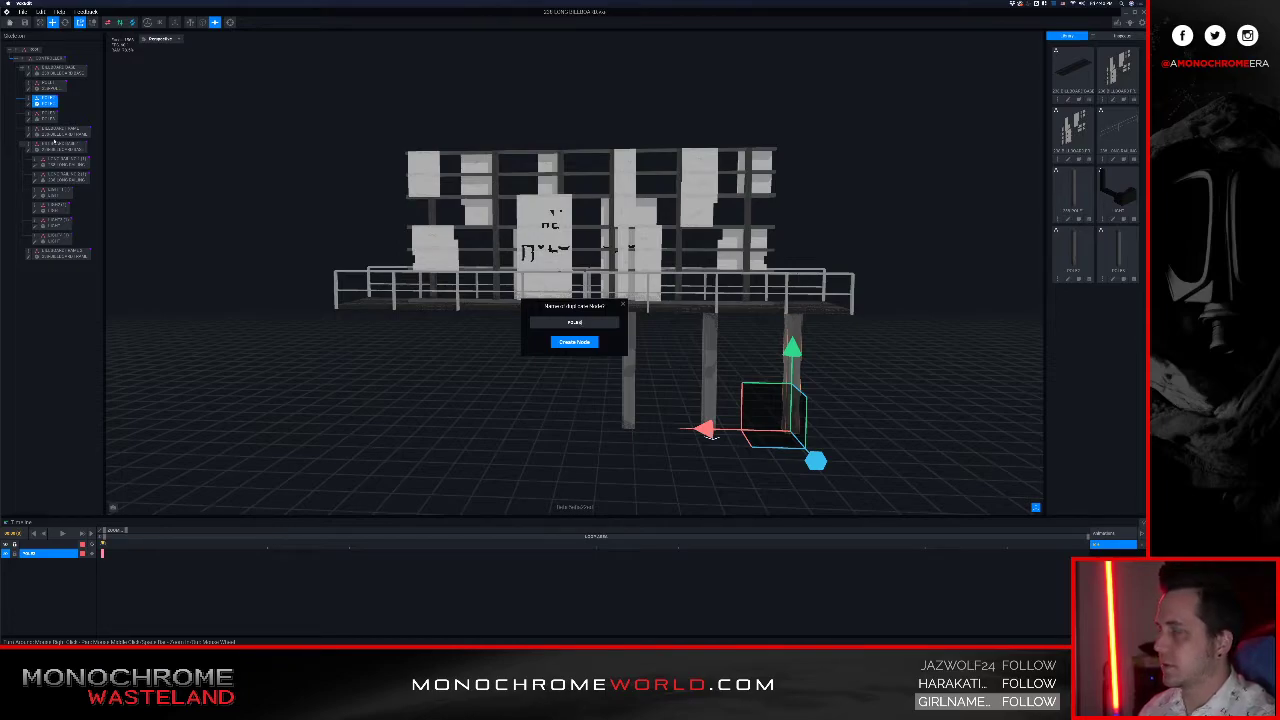
key(Return)
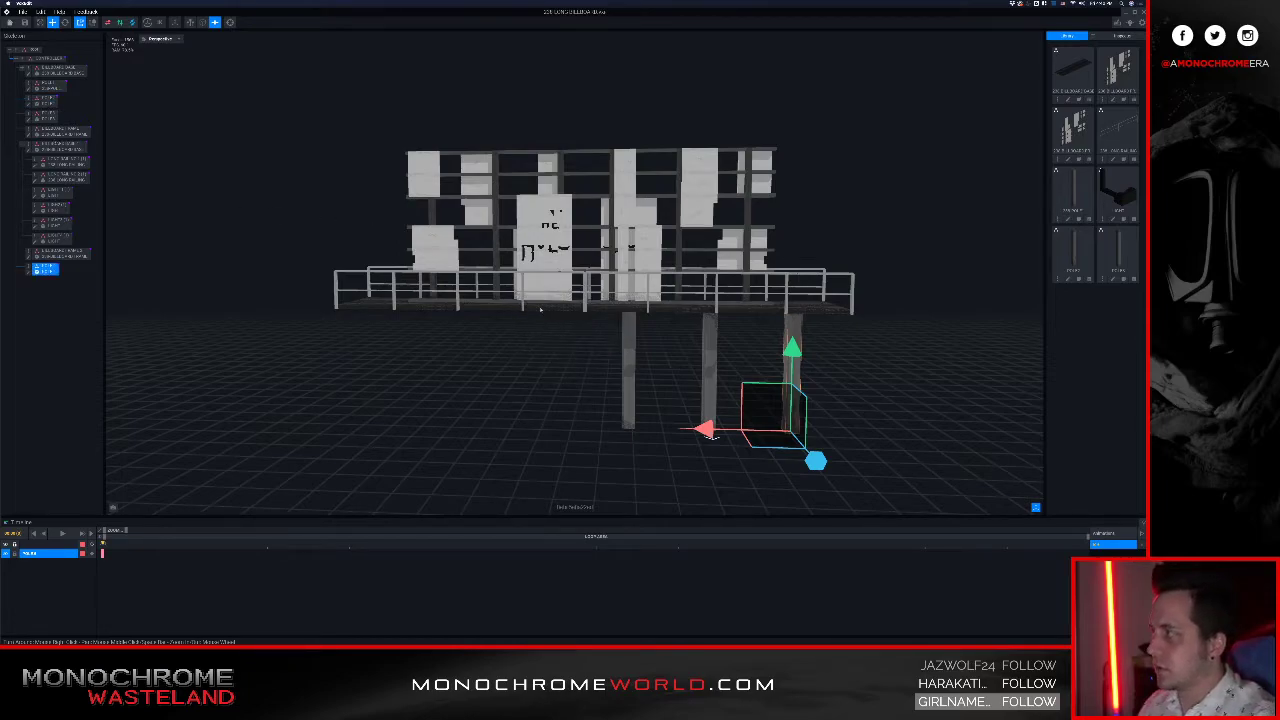
Step: Move the duplicated pole under the opposite end of the platform and compare its offset with the original outermost pole
drag(708, 432, 322, 383)
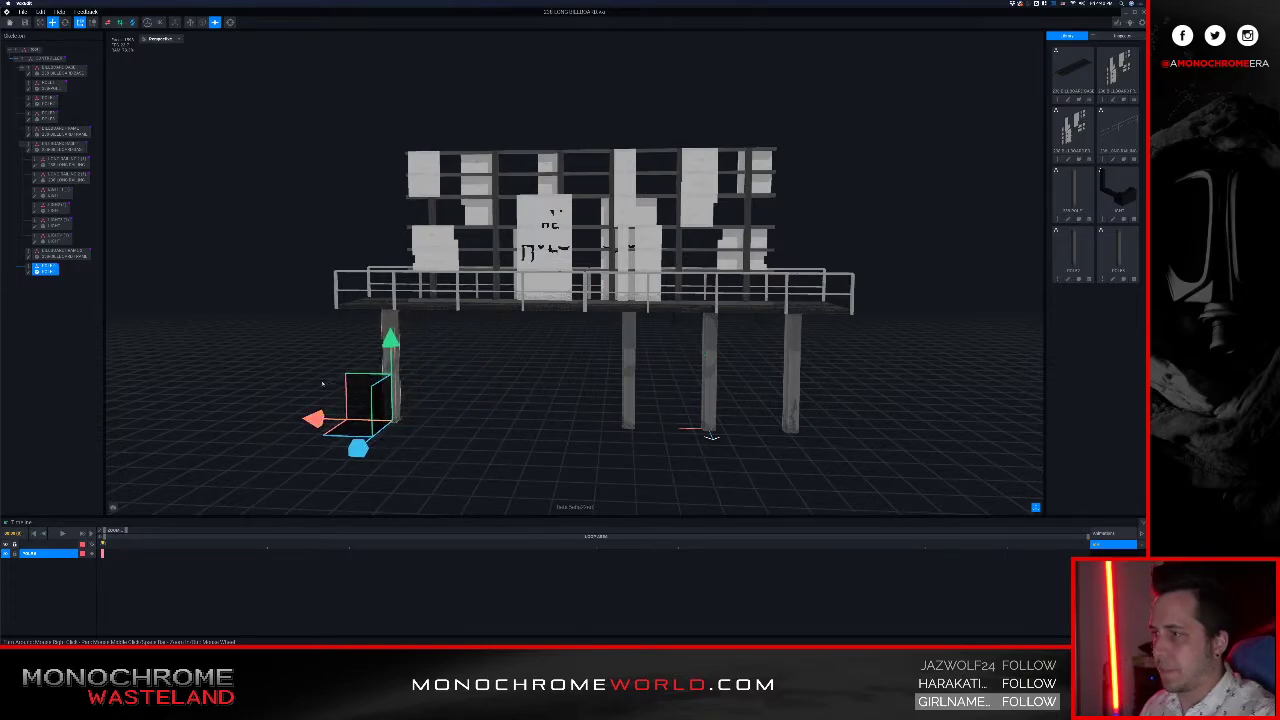
click(790, 410)
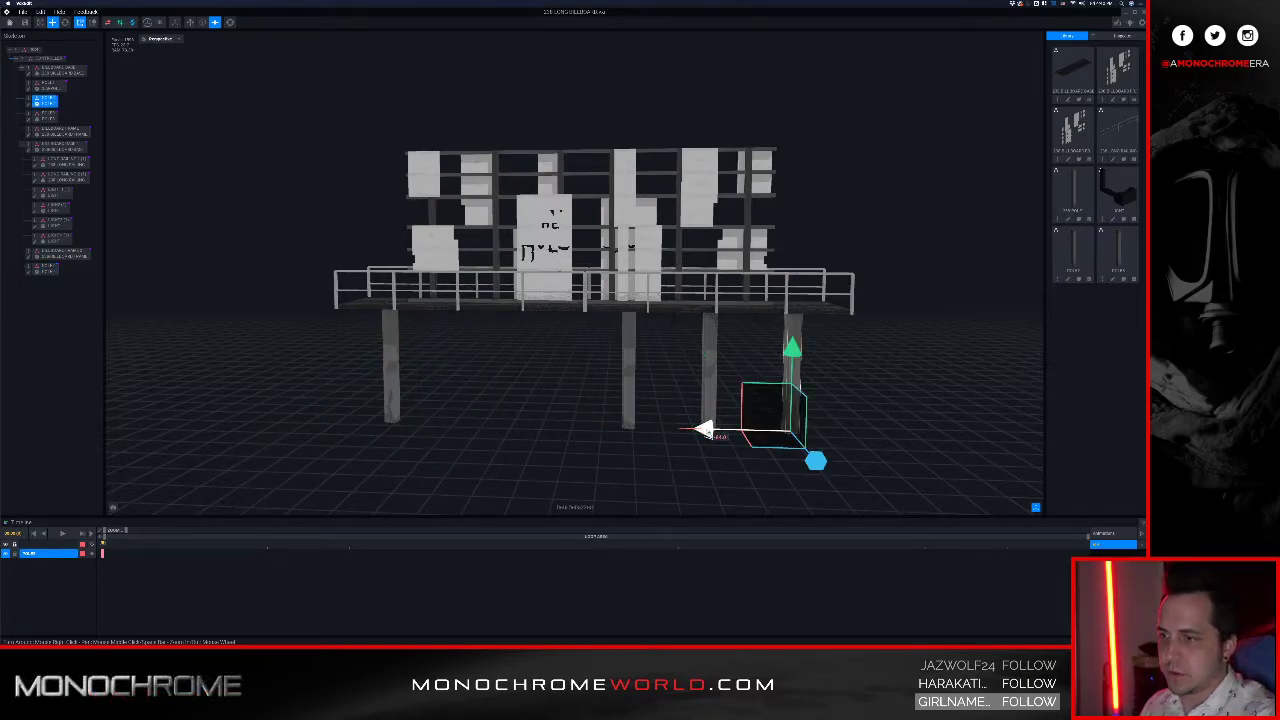
click(393, 364)
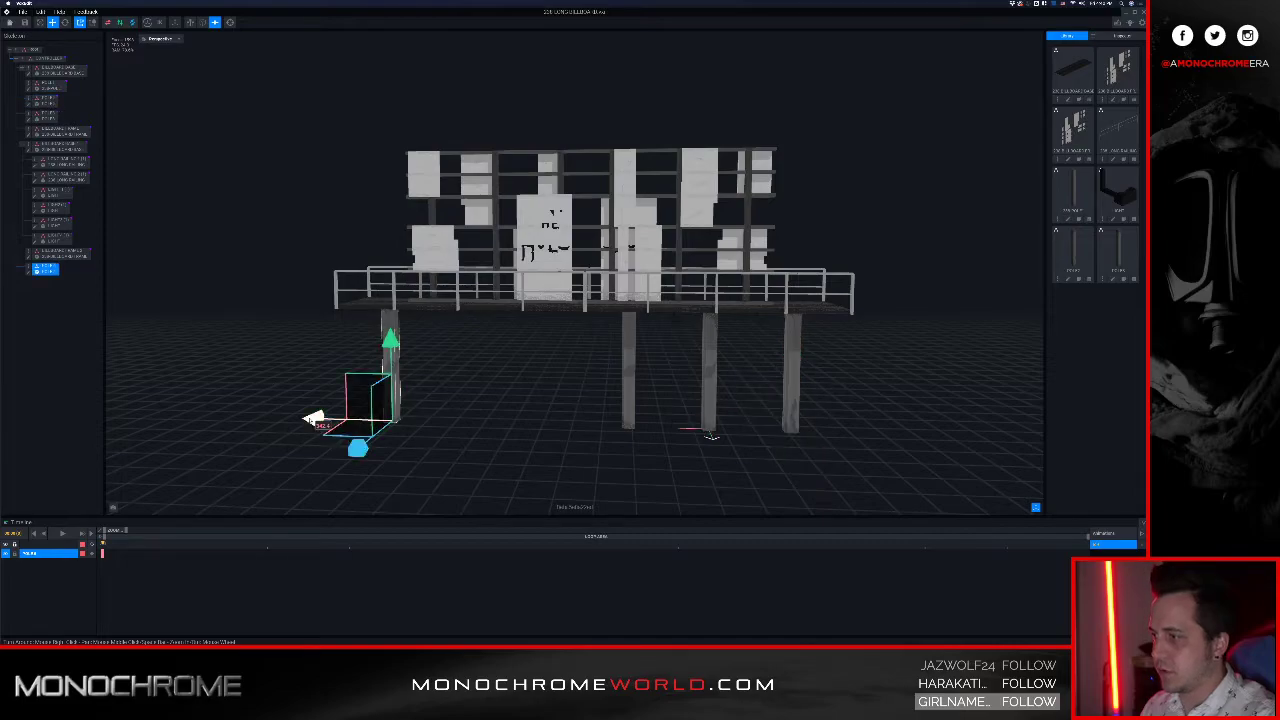
Step: Nudge the duplicated pole slightly farther outward under the platform's left end
right_drag(472, 394, 433, 325)
scroll(502, 340, up, 5)
scroll(512, 315, down, 2)
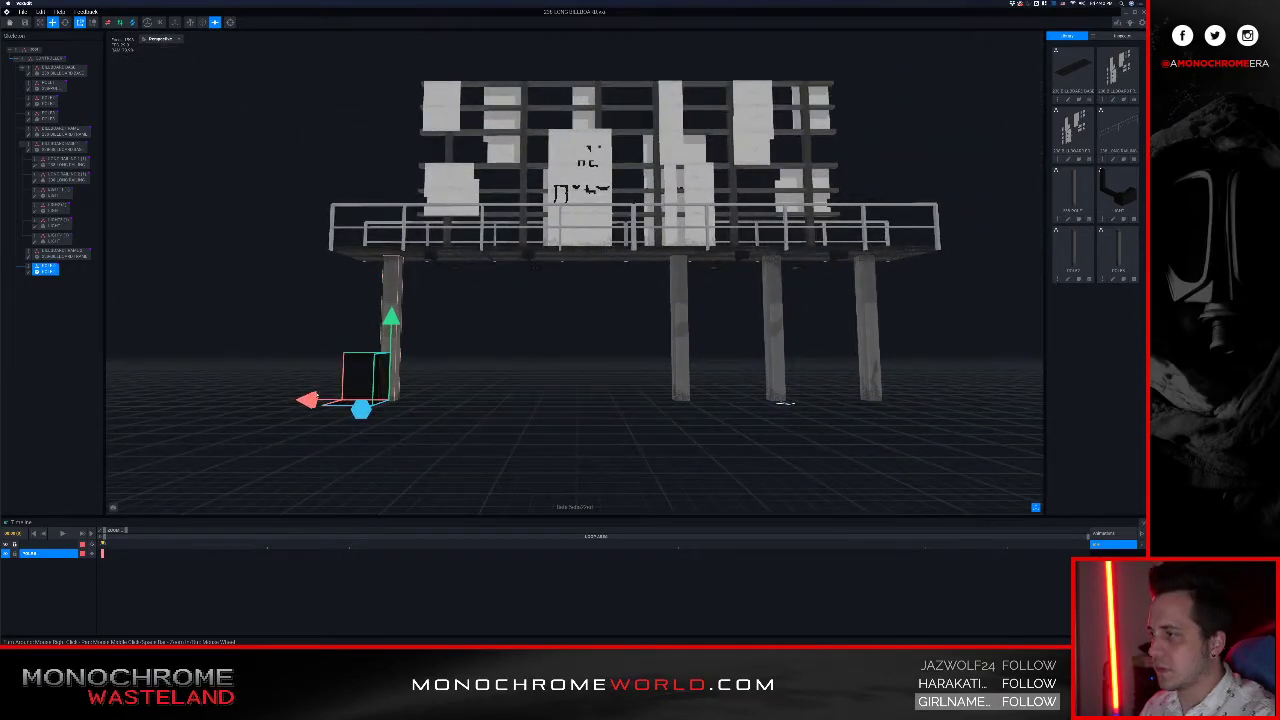
drag(317, 400, 313, 400)
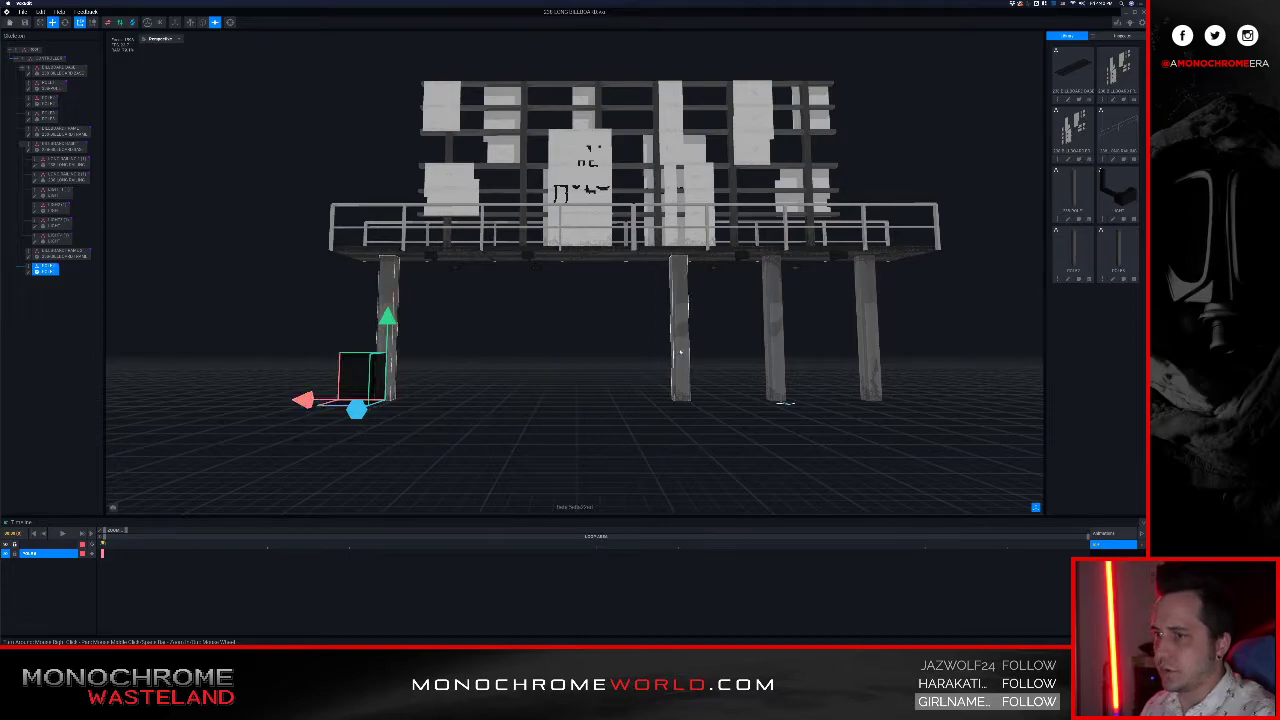
Step: Duplicate the node of the middle pole among the three poles on the platform's right half
click(783, 400)
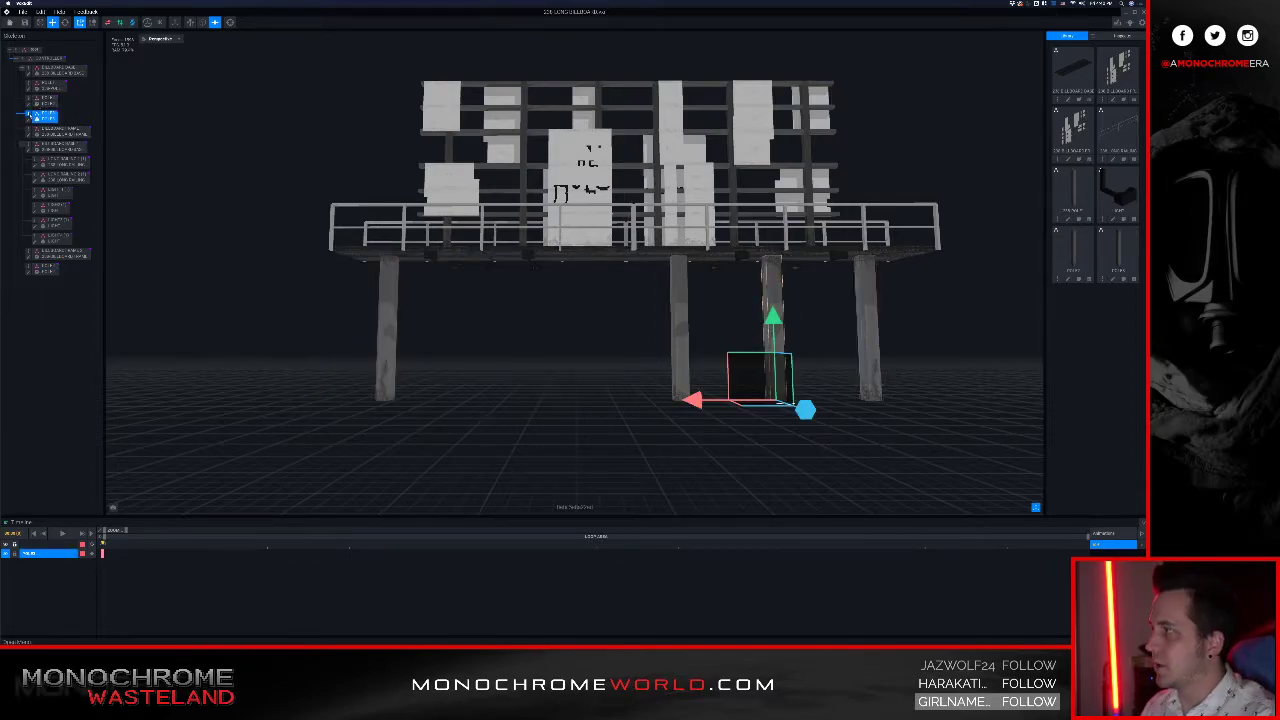
right_click(36, 115)
click(61, 151)
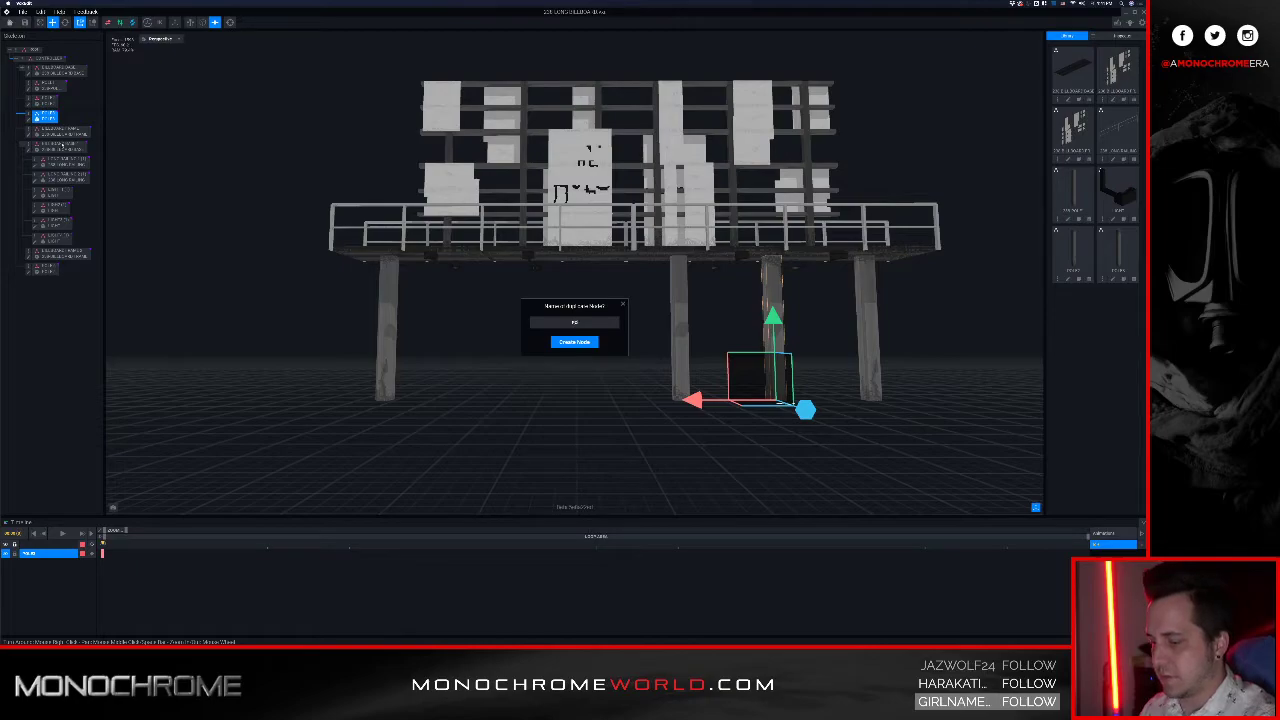
key(Return)
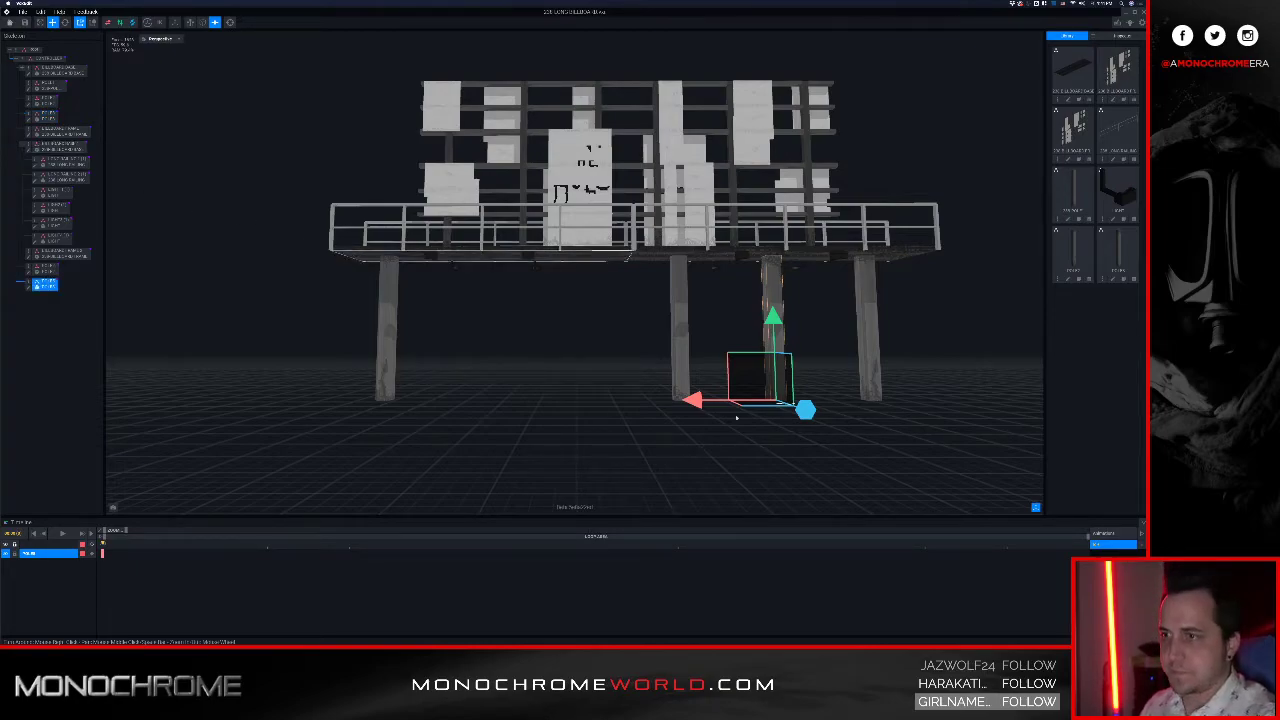
Step: Move the new copy into the platform's left half and shift the leftmost pole inward past it to fill the central gap
drag(692, 400, 410, 399)
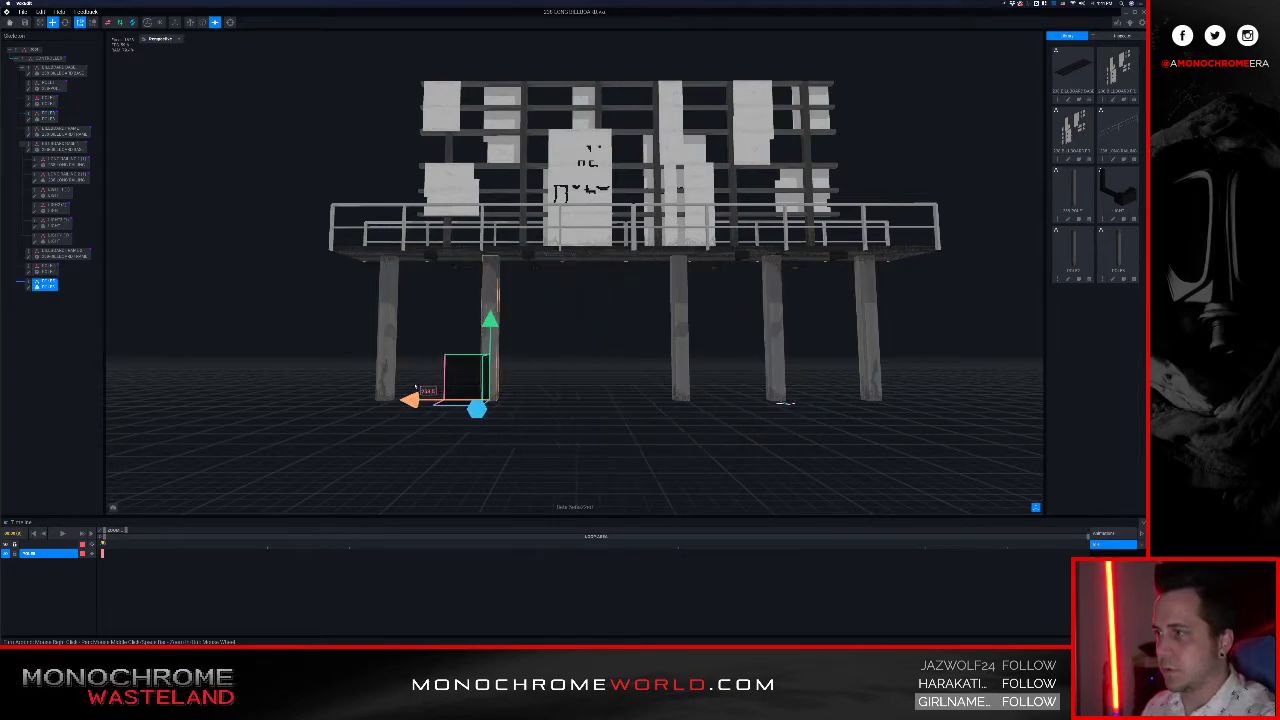
click(411, 385)
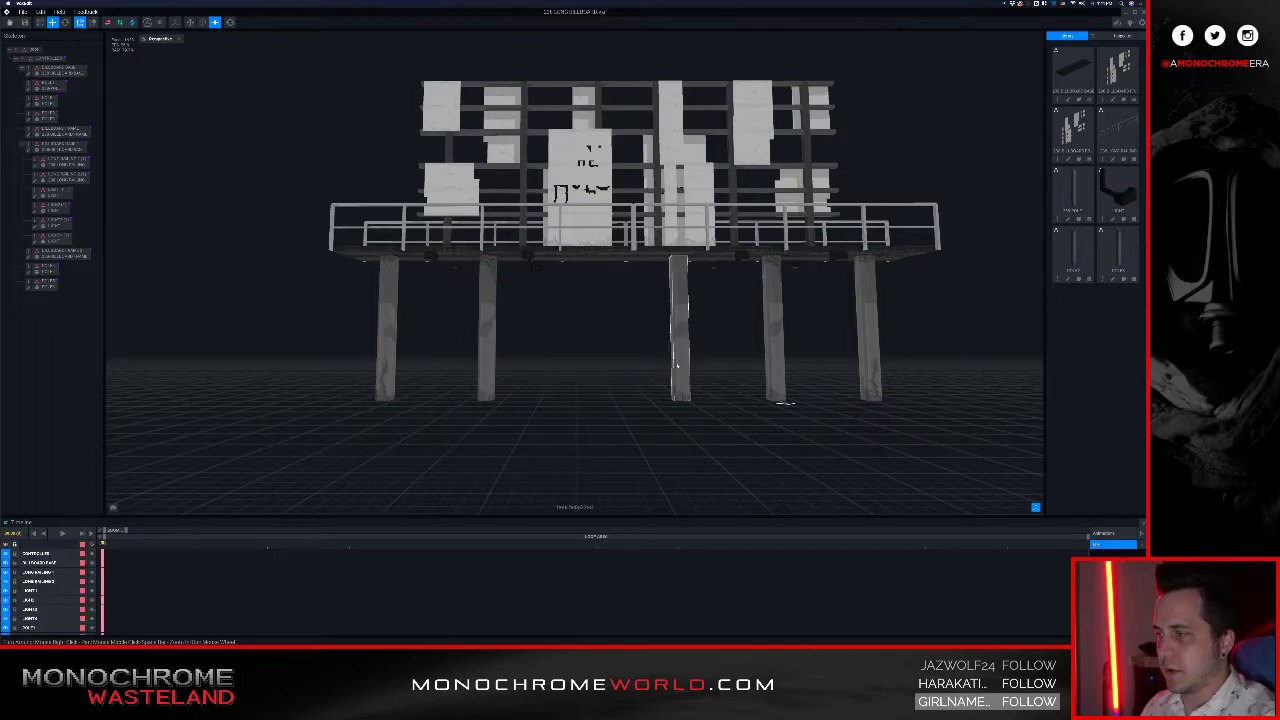
click(392, 371)
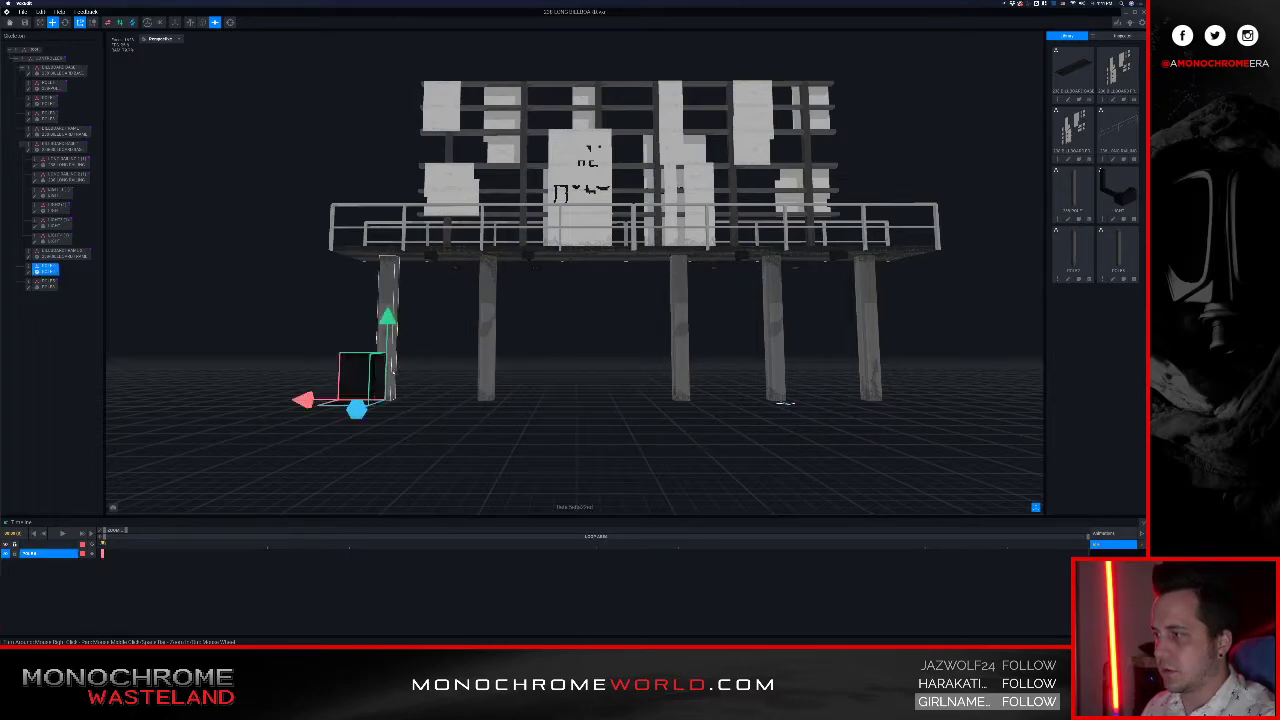
drag(297, 400, 508, 401)
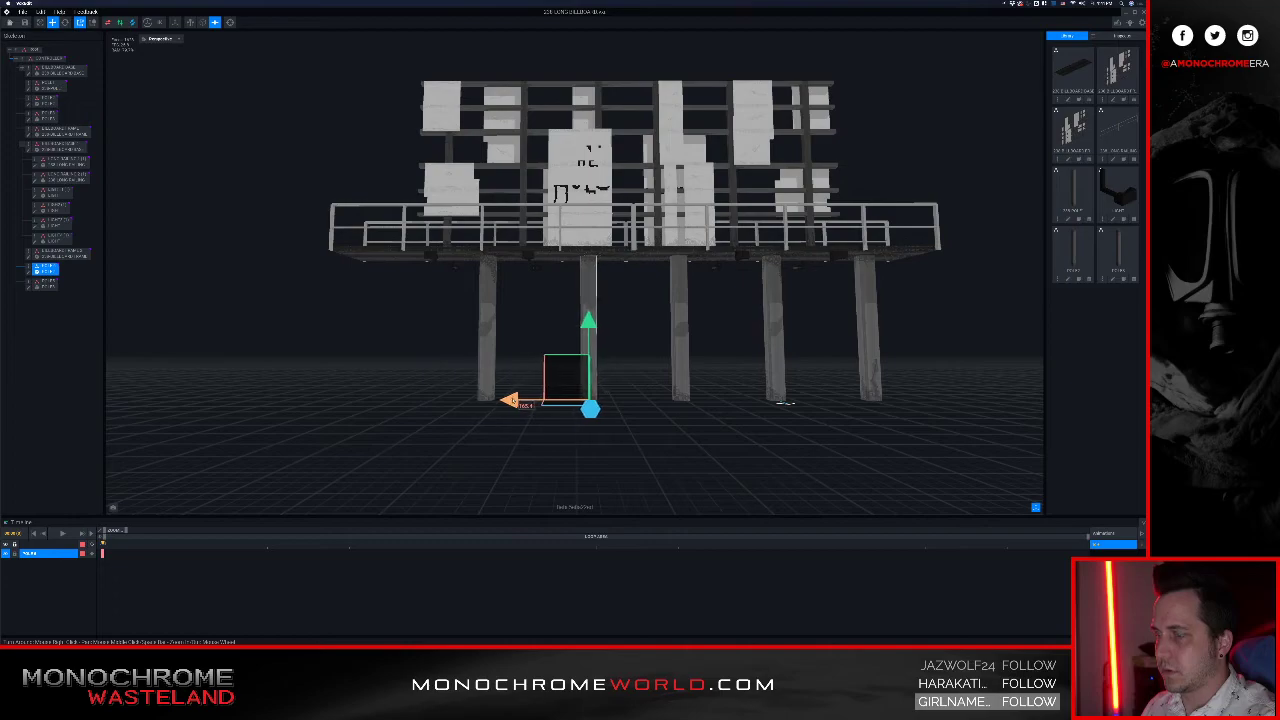
Step: Duplicate the innermost of the three original poles and move the copy under the platform's empty left end
click(684, 378)
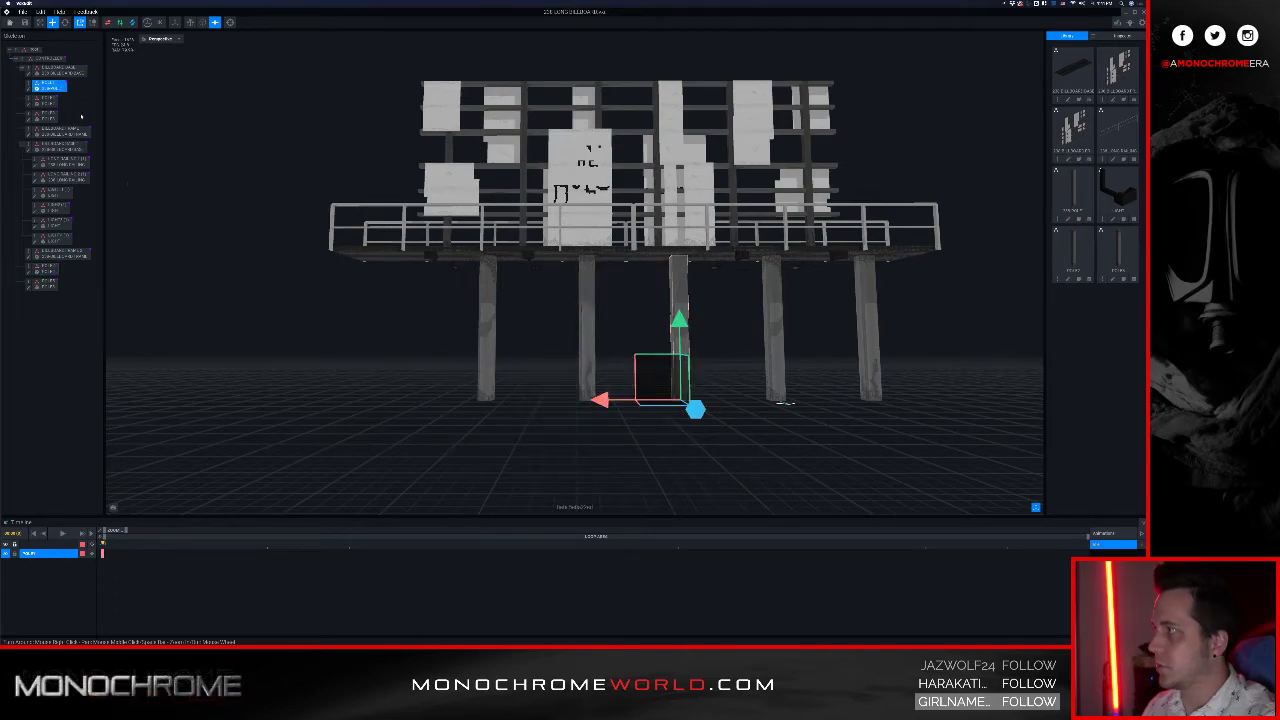
right_click(29, 85)
click(52, 124)
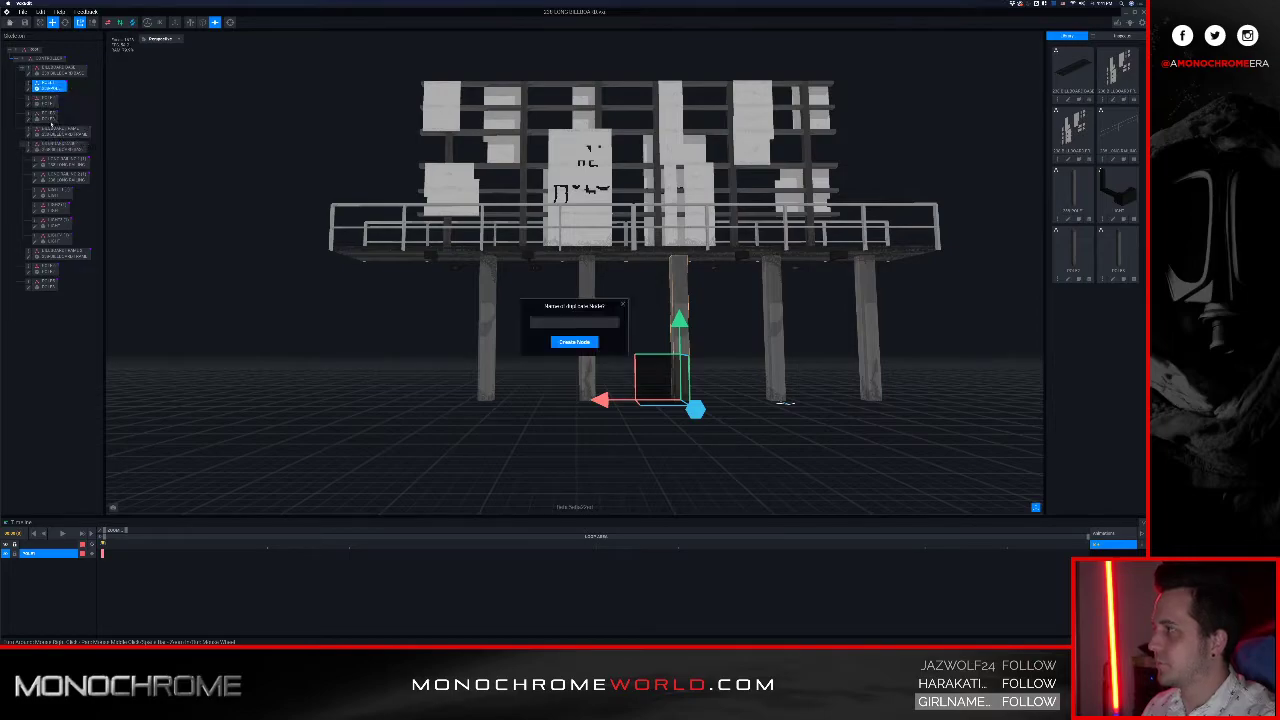
key(Return)
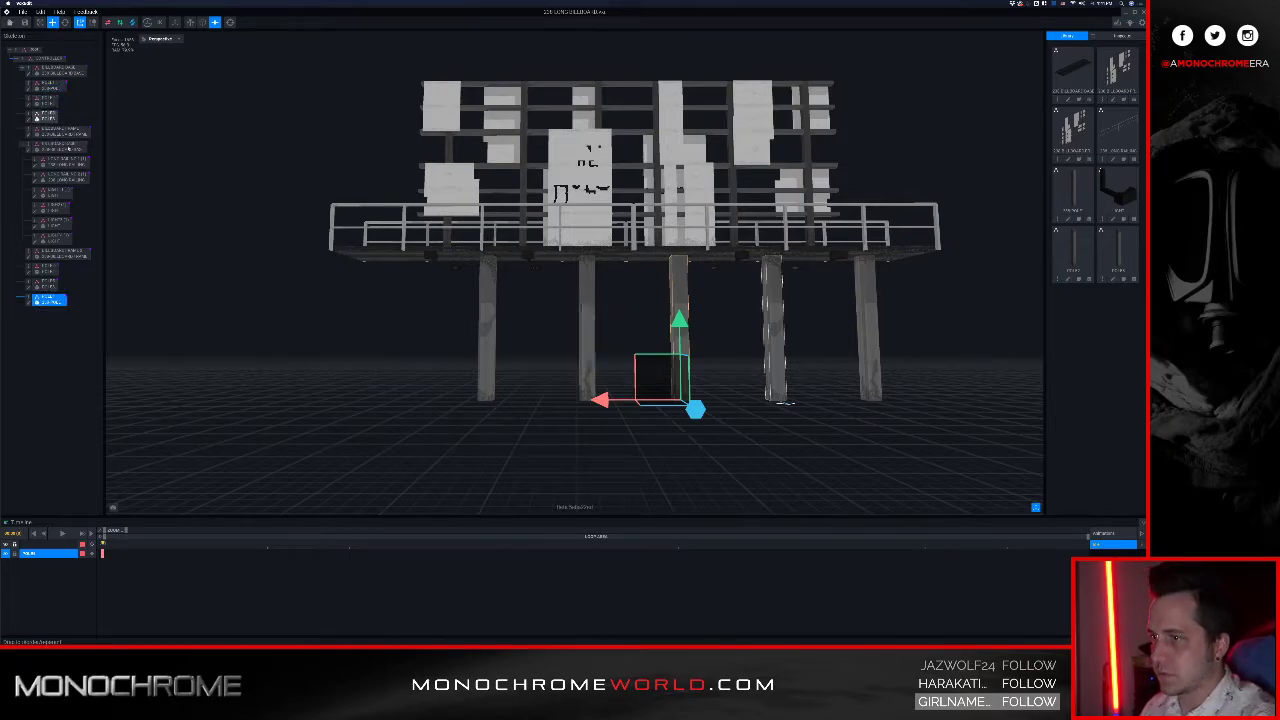
drag(617, 398, 316, 400)
Step: Examine the alignment and spacing of the row of poles under the platform from near and far
right_drag(668, 430, 697, 309)
scroll(646, 406, down, 6)
scroll(670, 335, up, 5)
middle_drag(697, 309, 681, 329)
scroll(677, 320, up, 5)
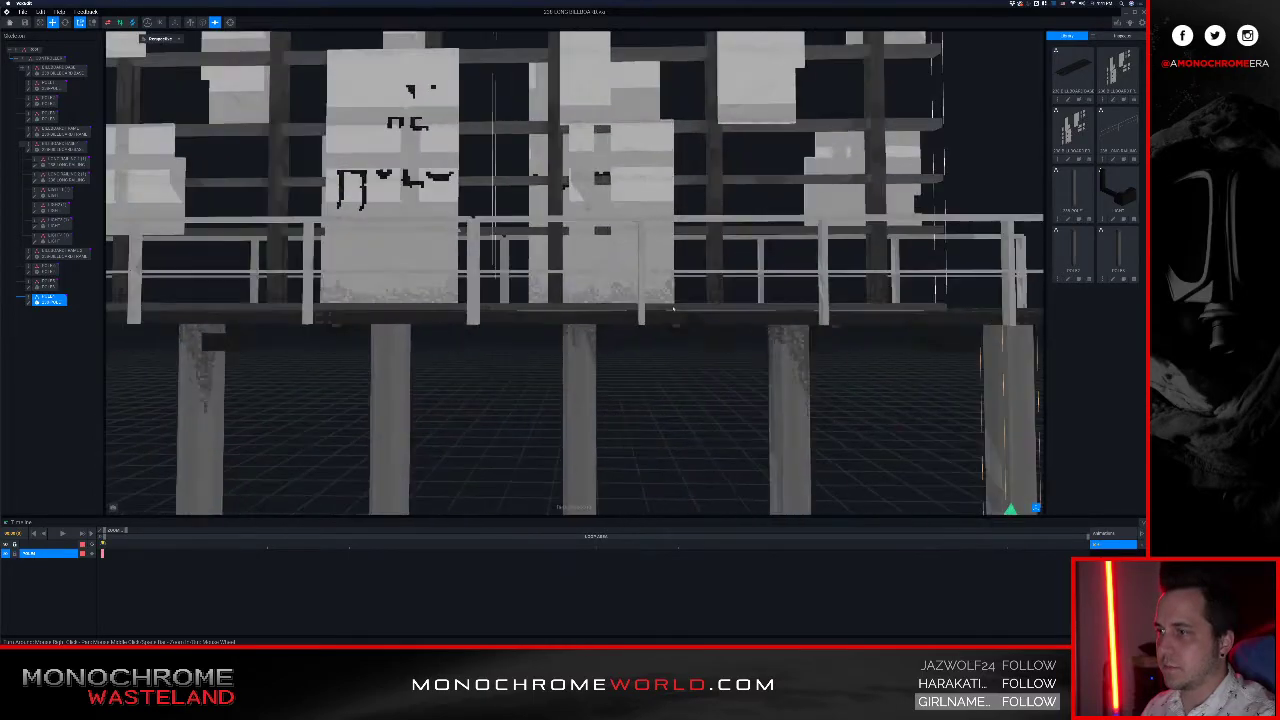
scroll(673, 308, down, 5)
right_drag(673, 309, 693, 321)
scroll(677, 307, down, 5)
right_drag(684, 331, 696, 392)
scroll(679, 341, up, 3)
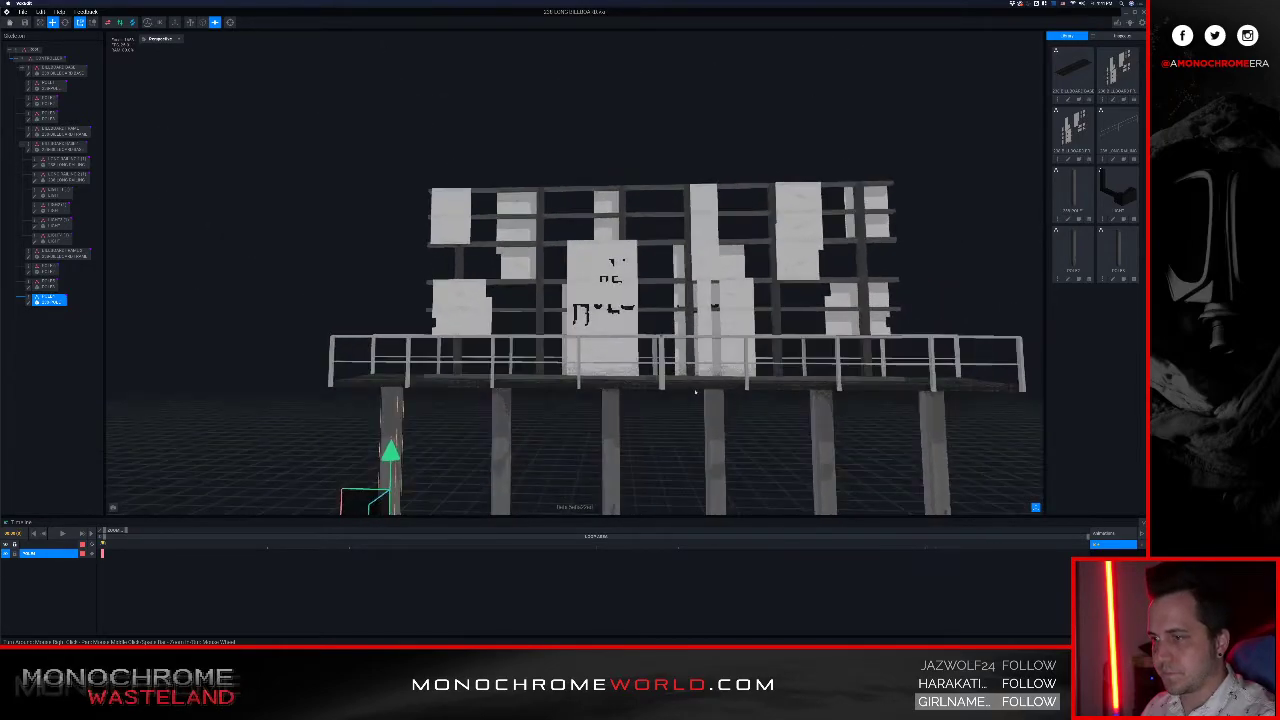
Step: Compare the horizontal offsets of the two central poles
click(717, 451)
middle_drag(717, 451, 693, 319)
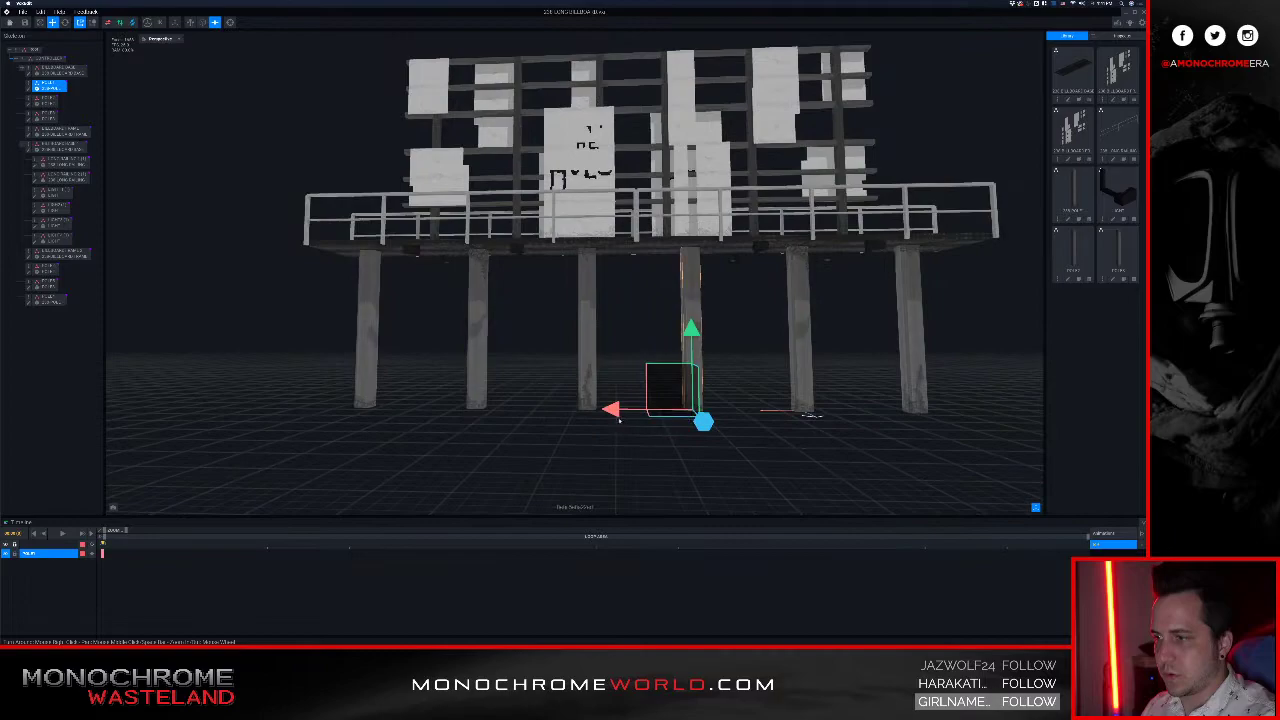
click(586, 393)
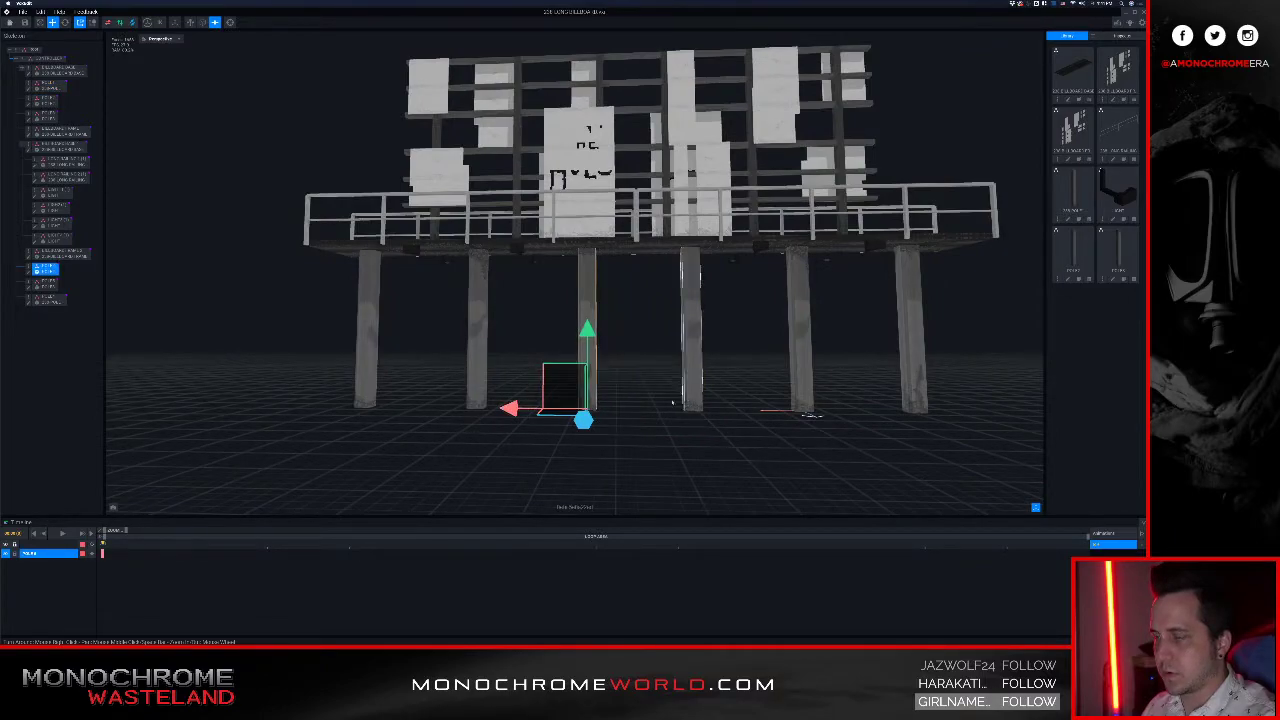
click(690, 350)
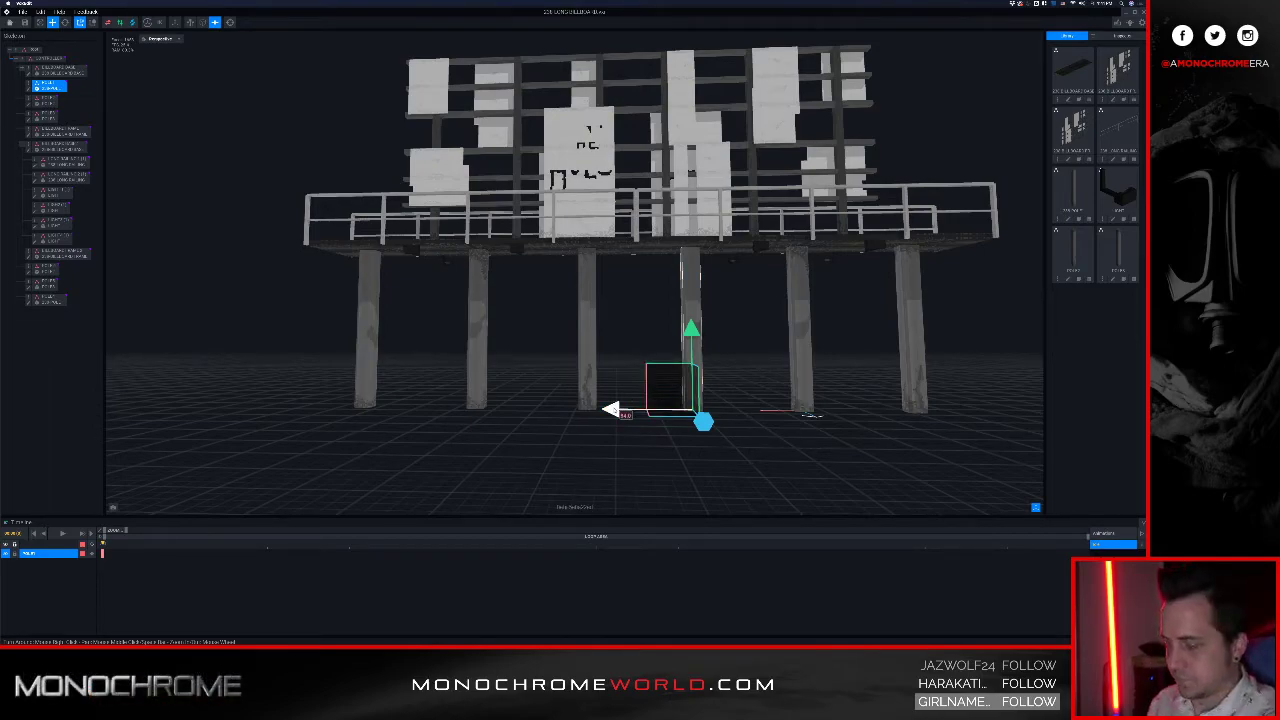
key(super+Tab)
click(598, 332)
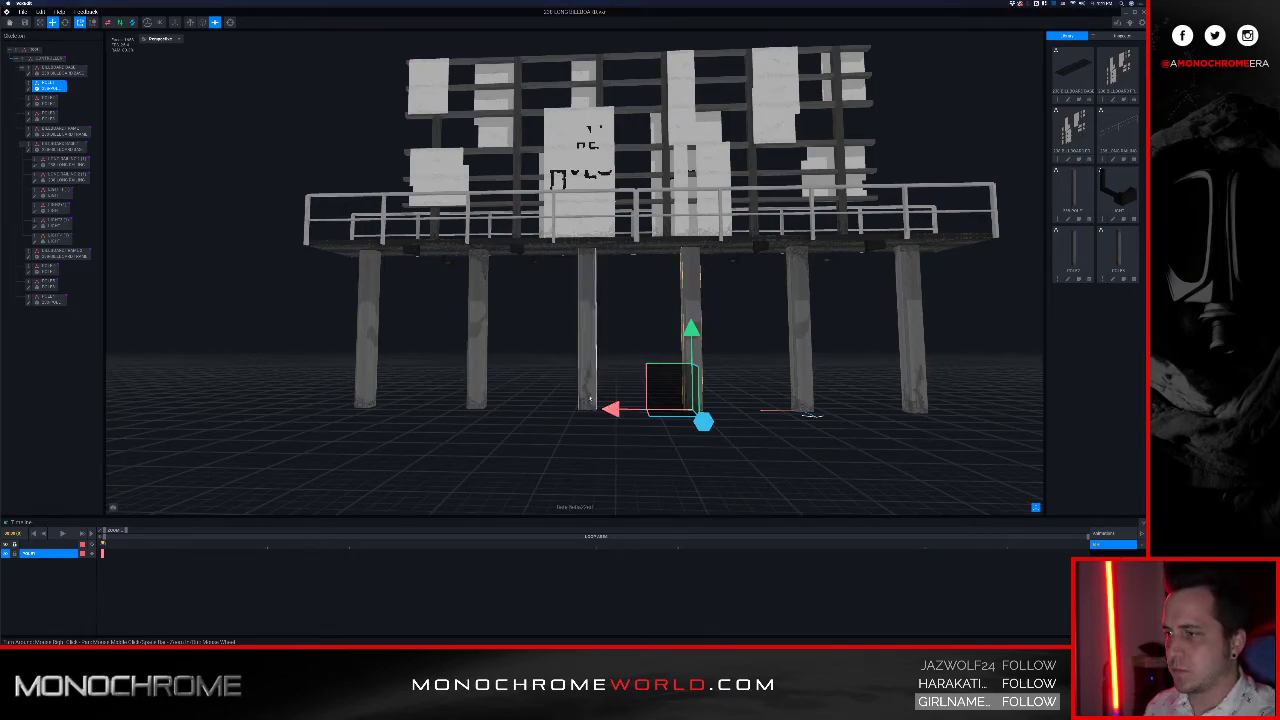
Step: Check the horizontal offsets of the poles along the row to compare their spacing
click(588, 360)
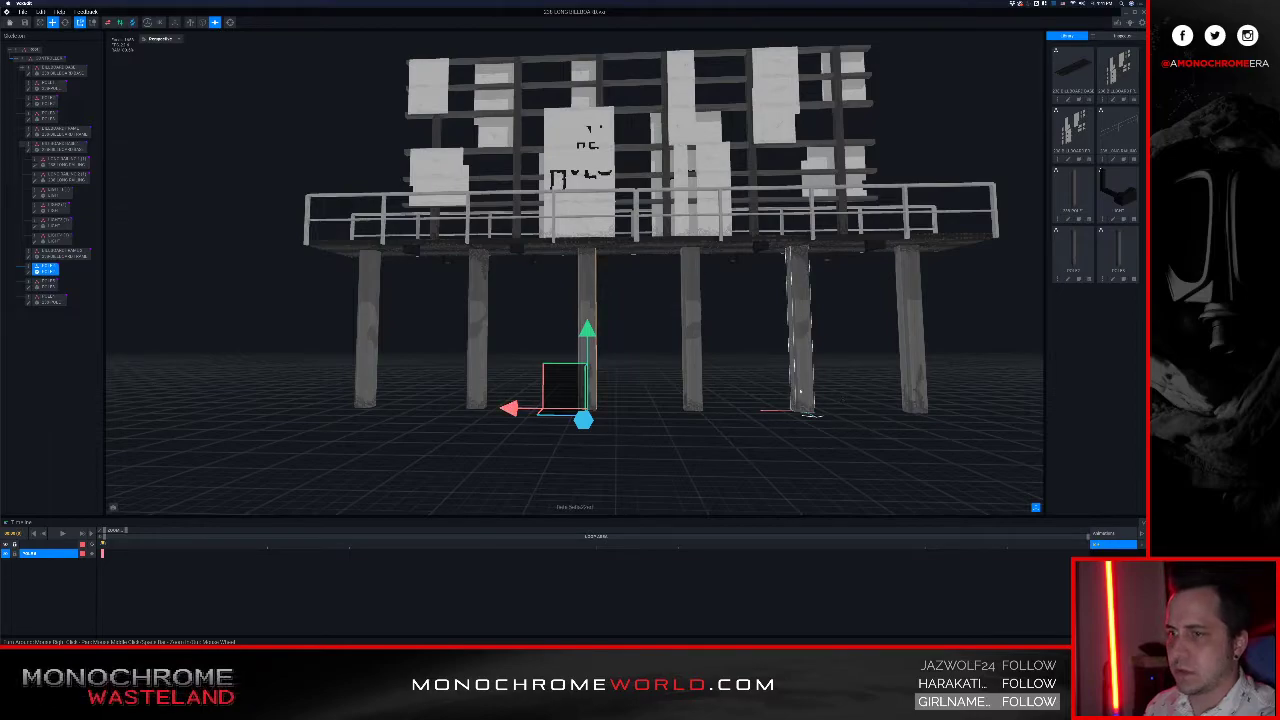
click(798, 330)
click(906, 365)
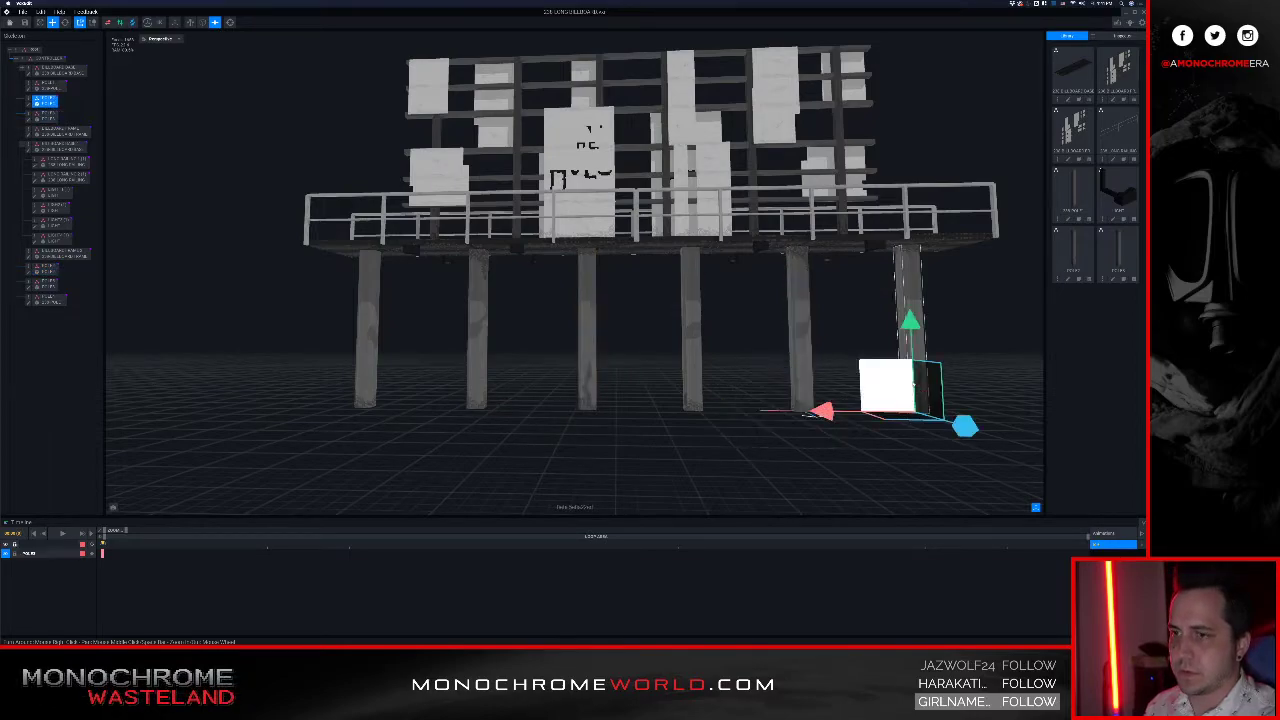
click(800, 378)
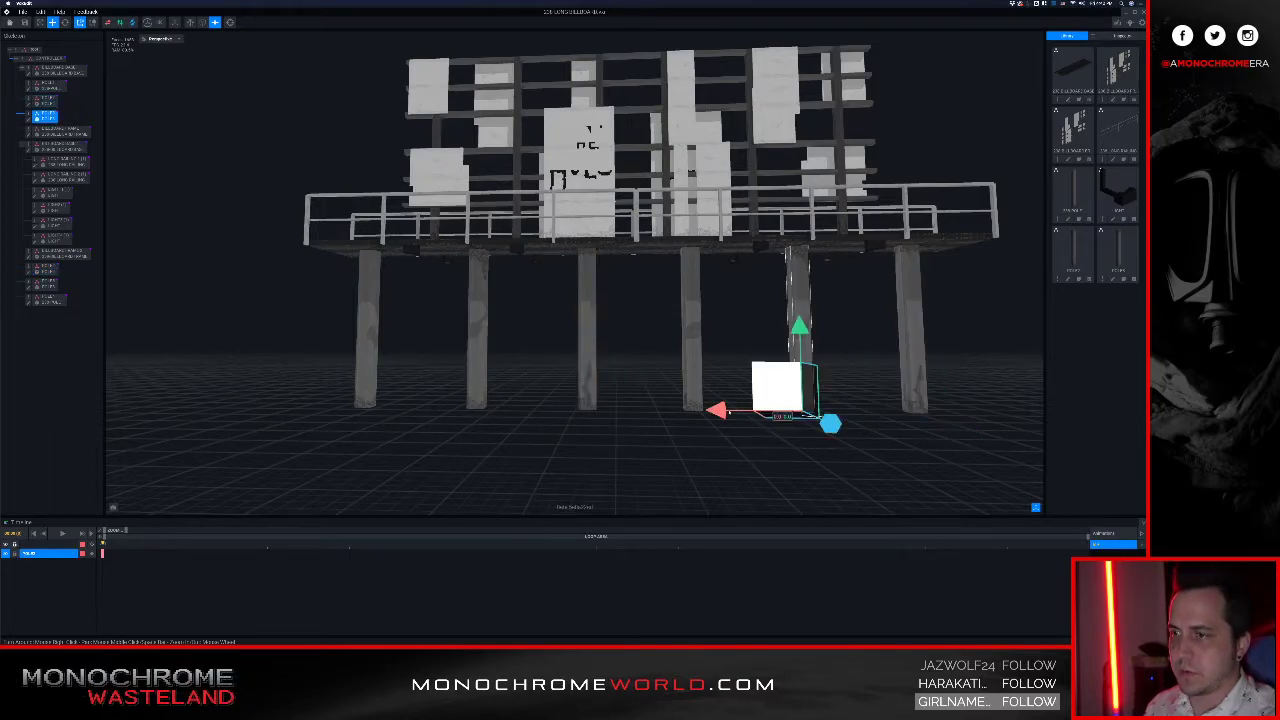
click(690, 370)
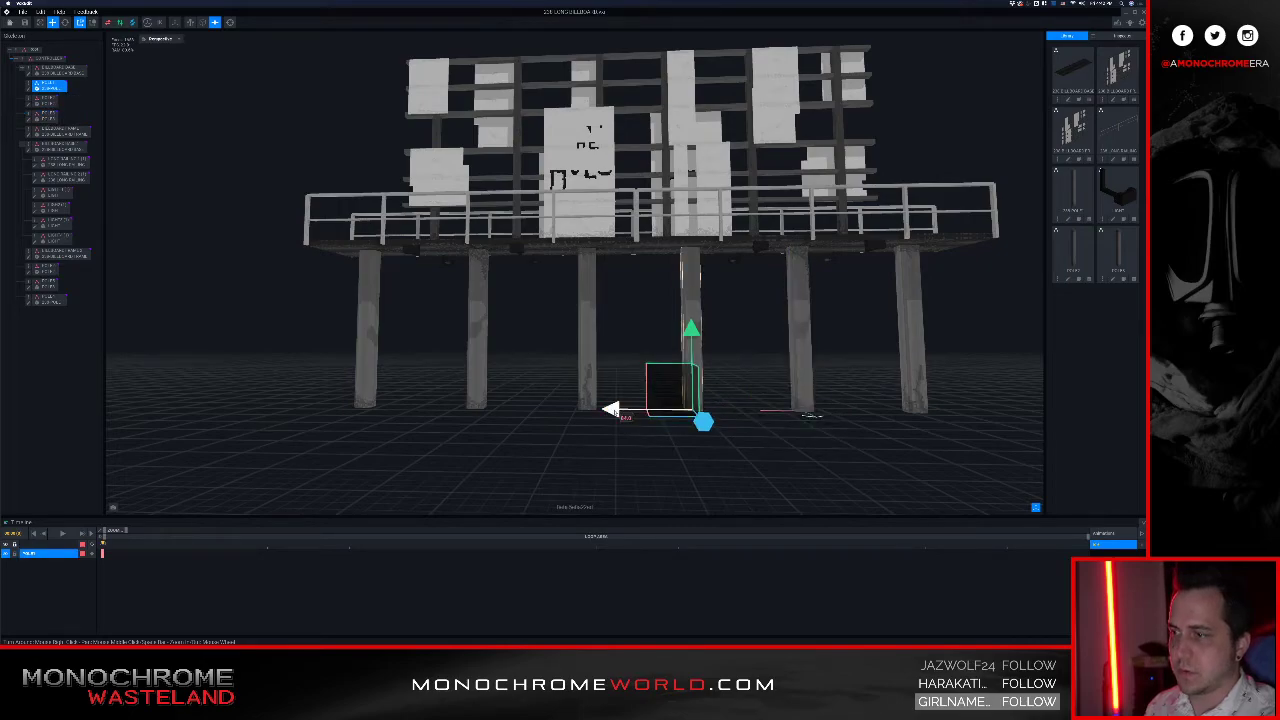
click(480, 386)
mouse_move(404, 408)
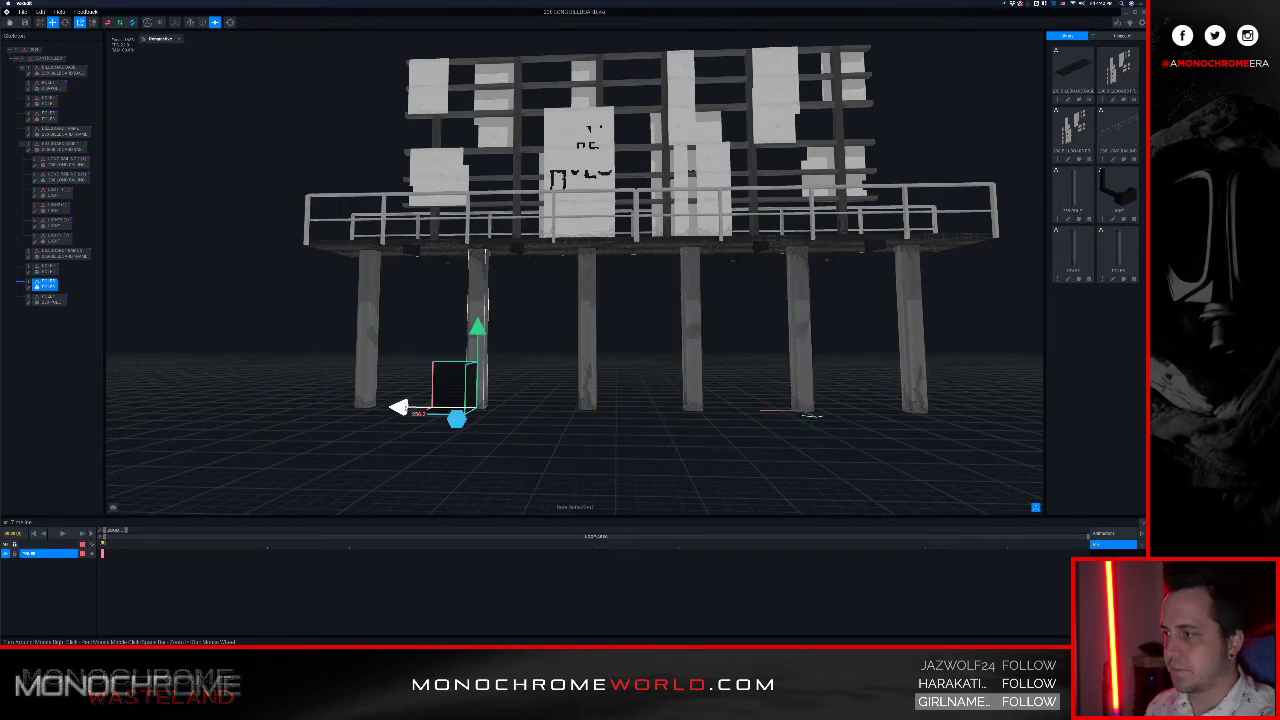
click(588, 382)
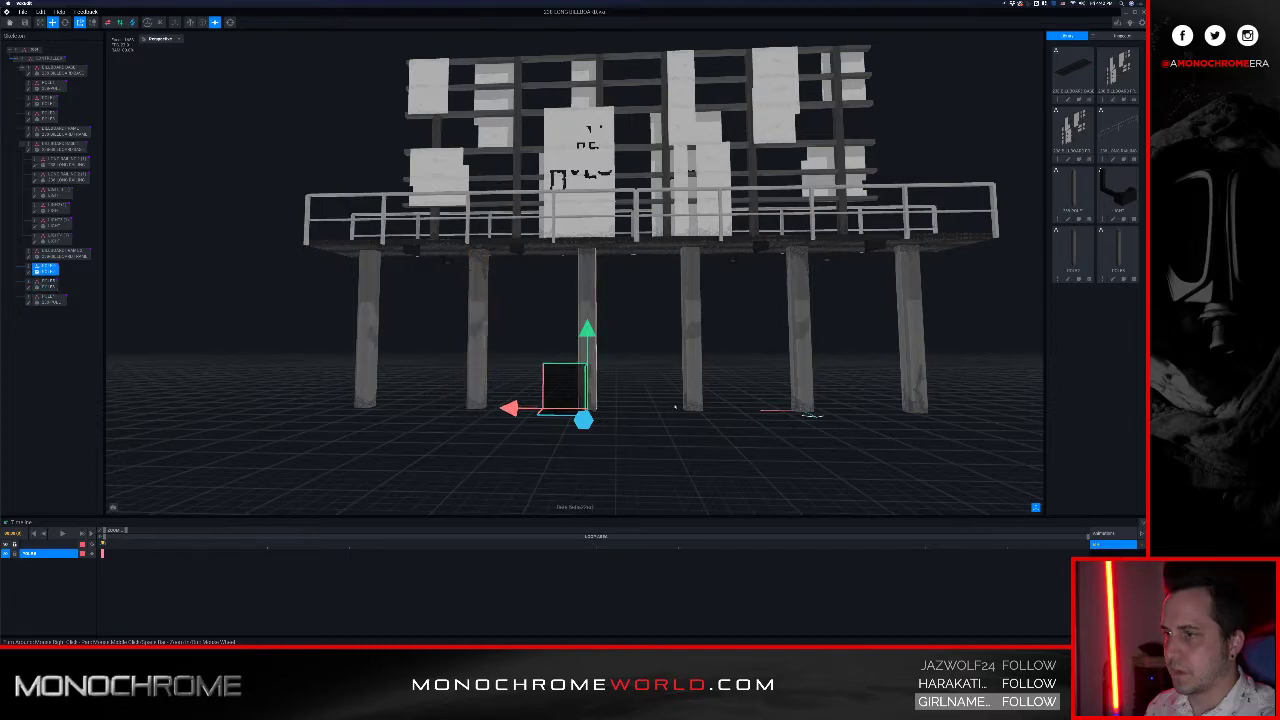
click(690, 392)
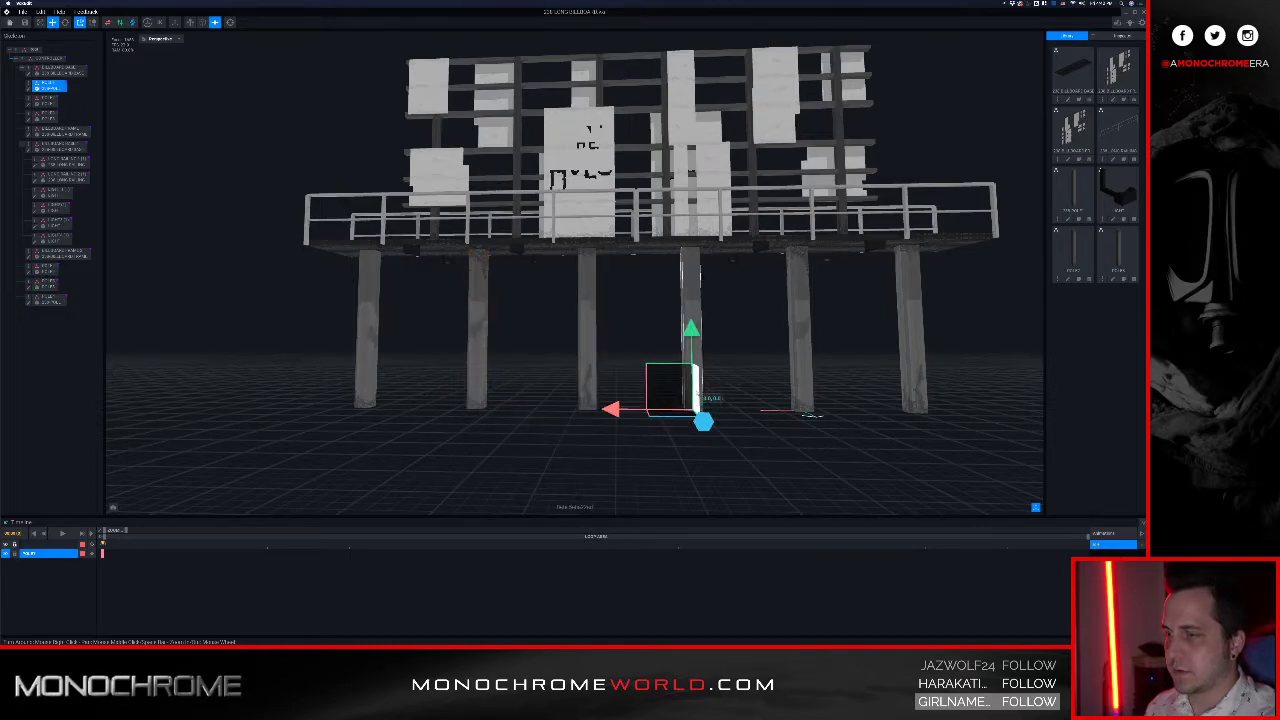
click(795, 300)
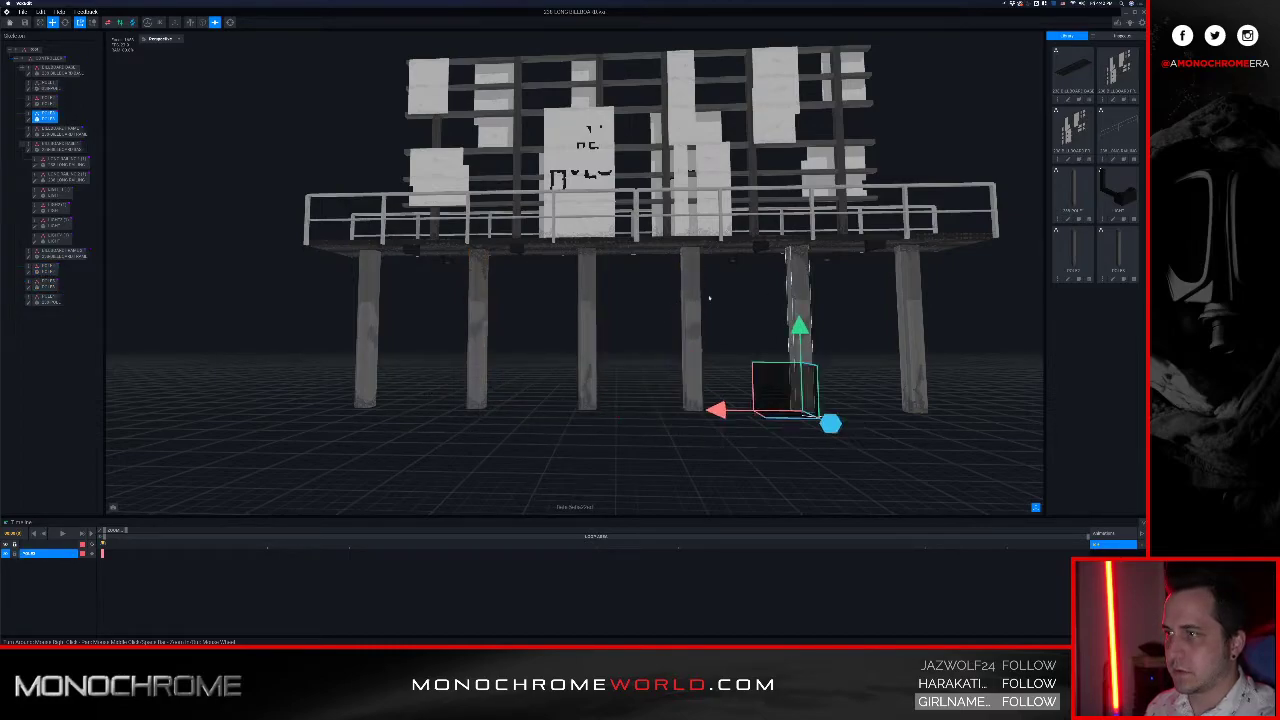
click(477, 305)
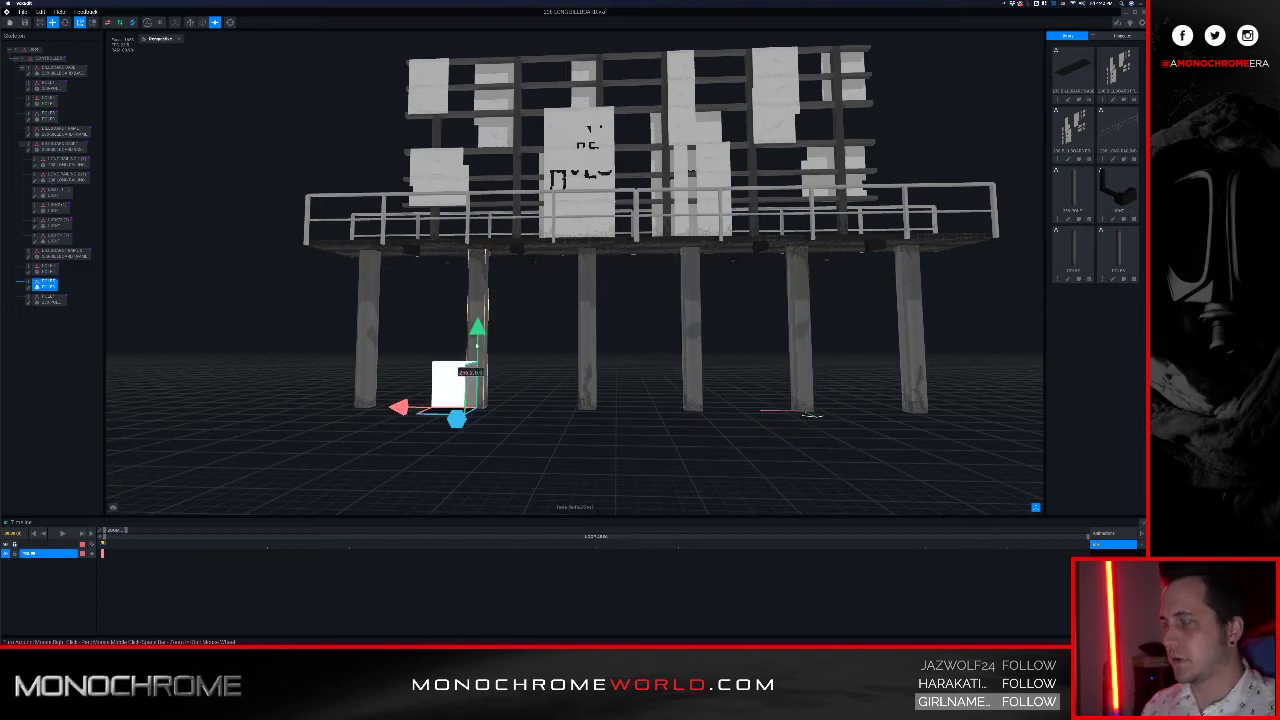
Step: Inspect the pole tops from beneath the platform and clear the pole selection
right_drag(519, 332, 505, 288)
scroll(505, 287, up, 5)
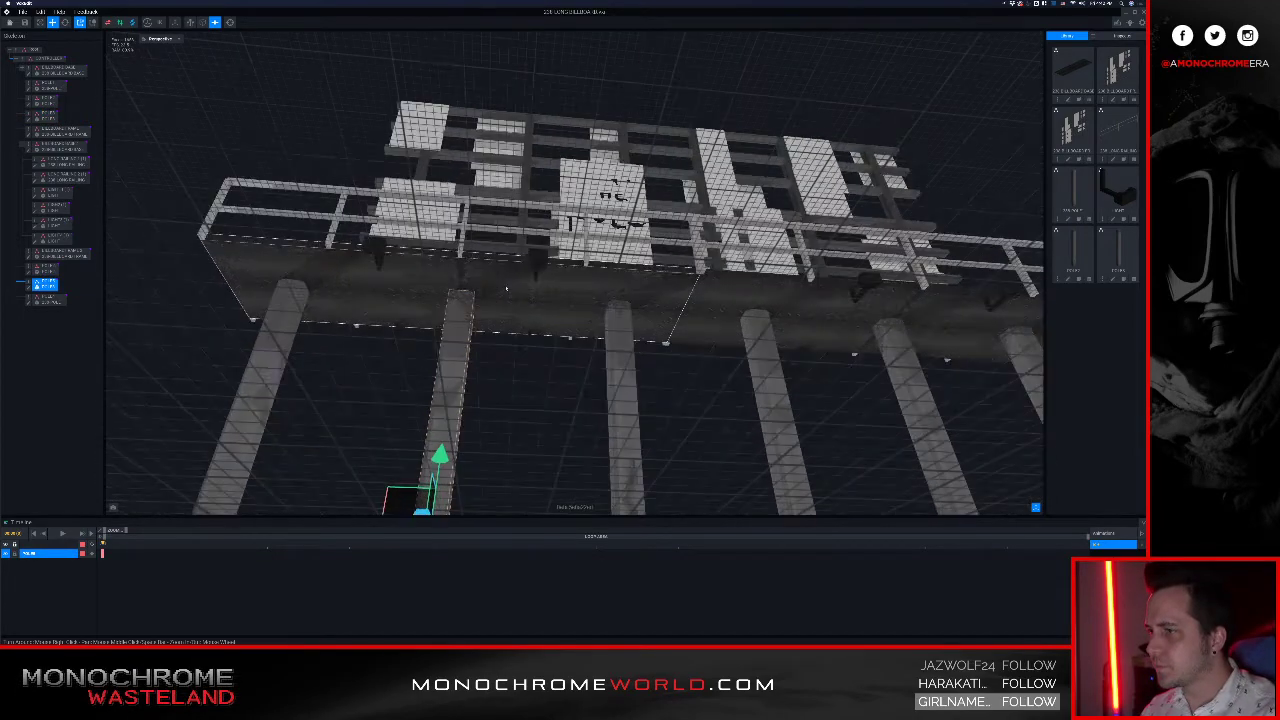
scroll(505, 288, down, 5)
click(551, 351)
right_drag(600, 315, 603, 315)
scroll(603, 315, down, 2)
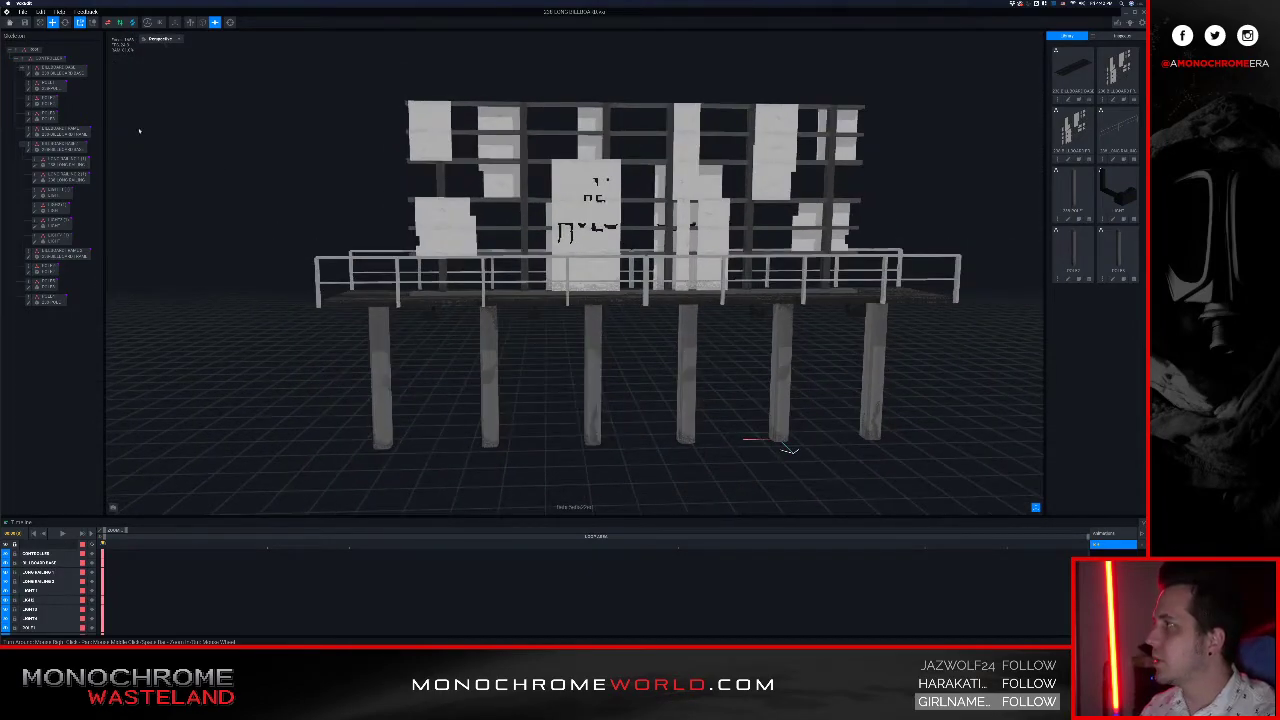
Step: Try to shift the entire billboard assembly sideways so the grid origin lies near its center
click(57, 59)
scroll(643, 420, down, 2)
drag(645, 403, 731, 405)
click(723, 450)
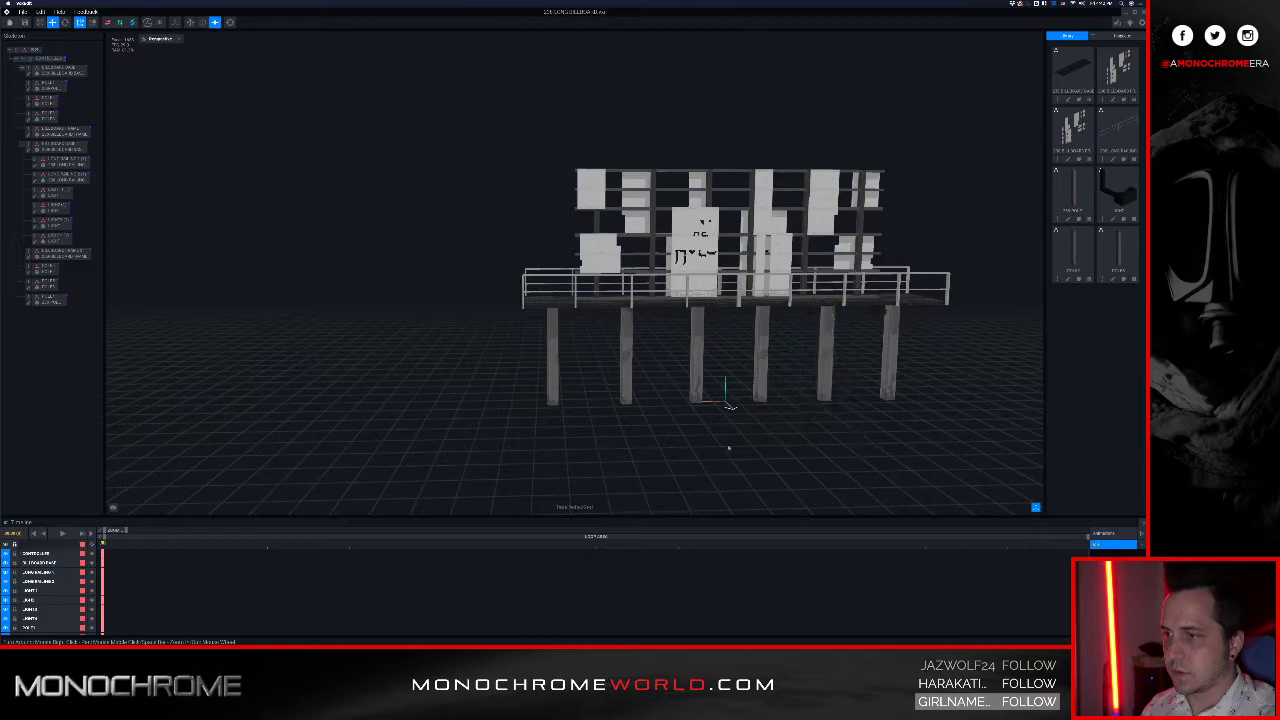
click(58, 60)
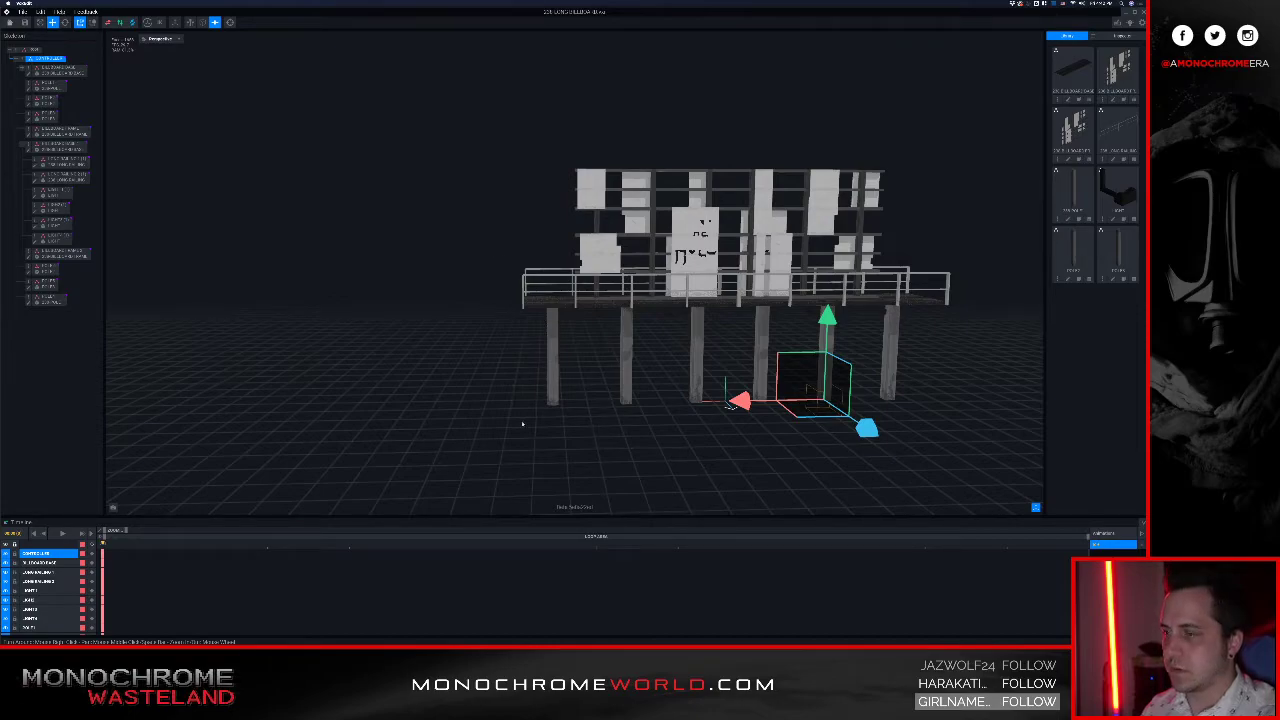
Step: Undo the sideways shift of the entire billboard and clear the selection
key(super+z)
key(super+z)
key(super+z)
click(620, 423)
Step: Compare the offsets of the two central poles and nudge the left one slightly away from the other
scroll(648, 374, up, 6)
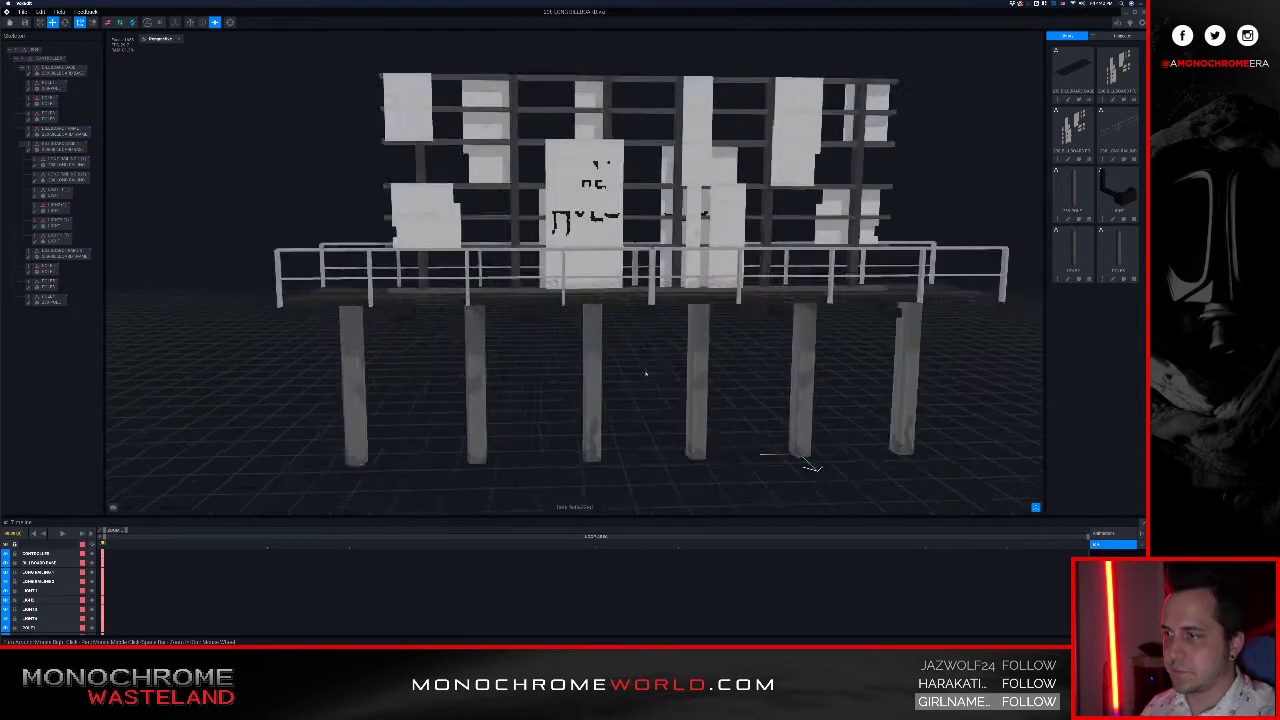
click(600, 356)
scroll(602, 356, down, 5)
click(686, 371)
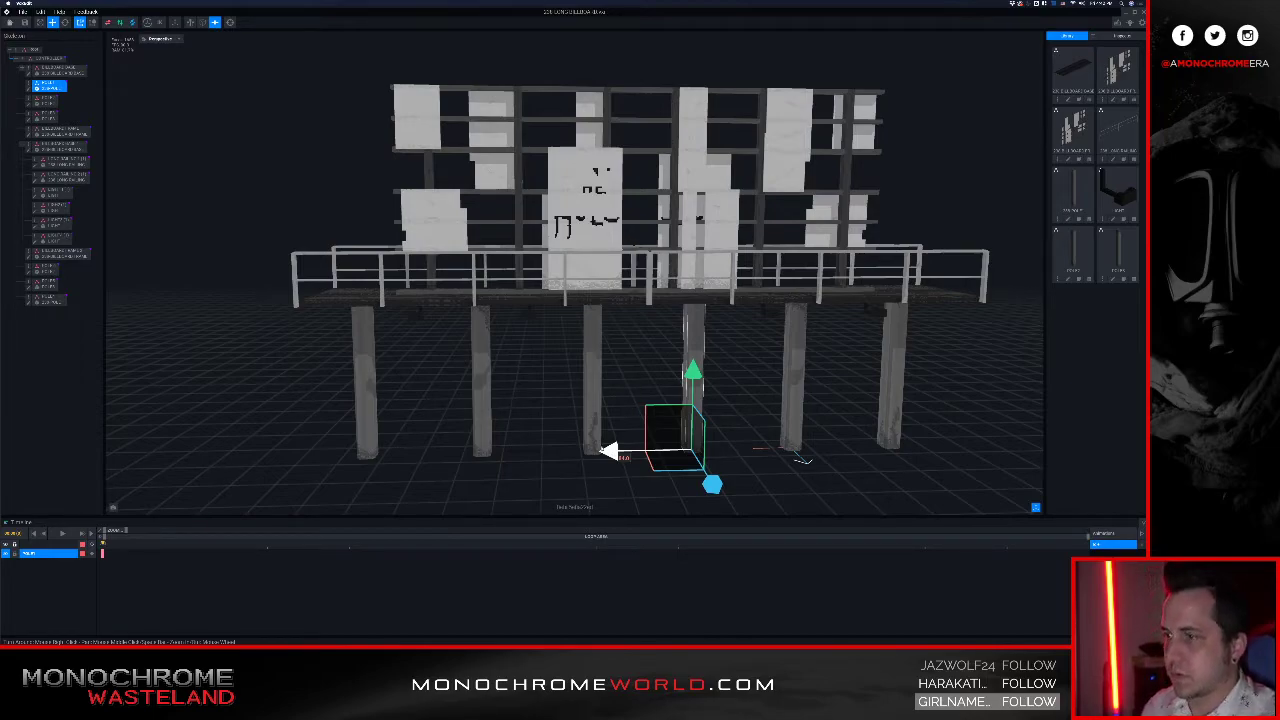
click(595, 432)
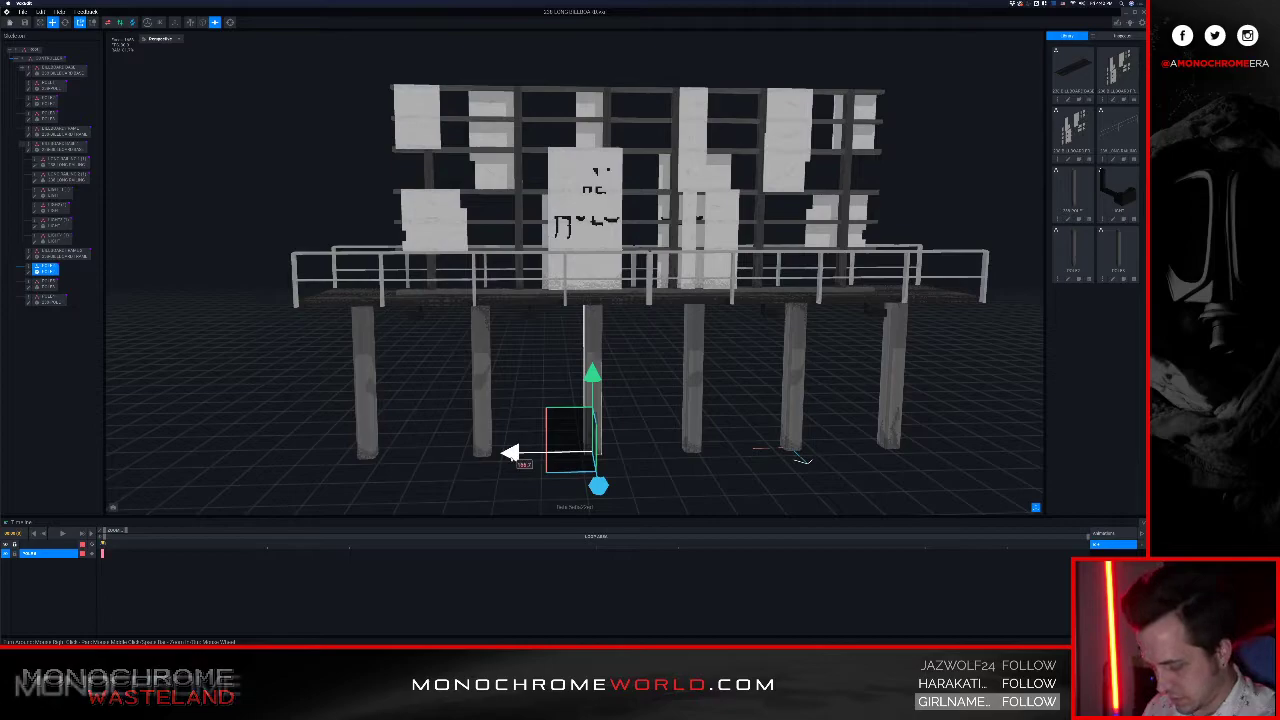
drag(510, 453, 507, 453)
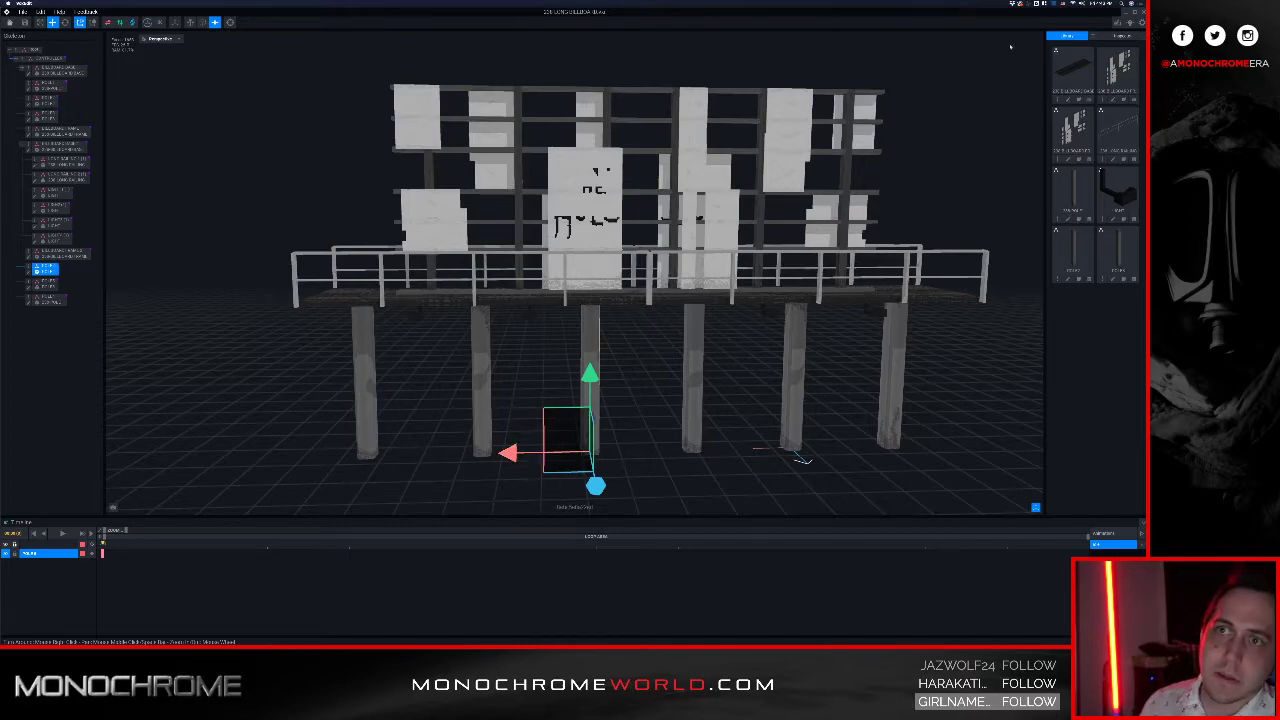
Step: Show the transform values and nudge the second pole from the left slightly toward the center
click(1120, 36)
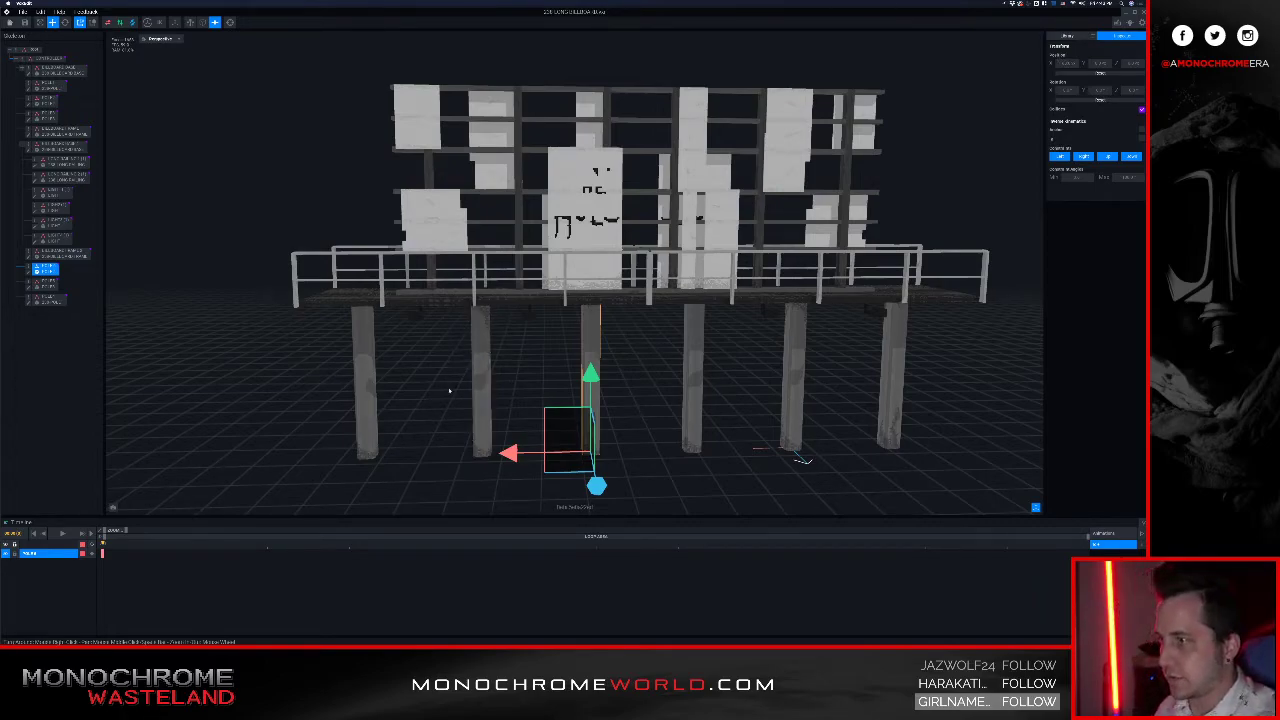
click(481, 397)
drag(403, 454, 404, 456)
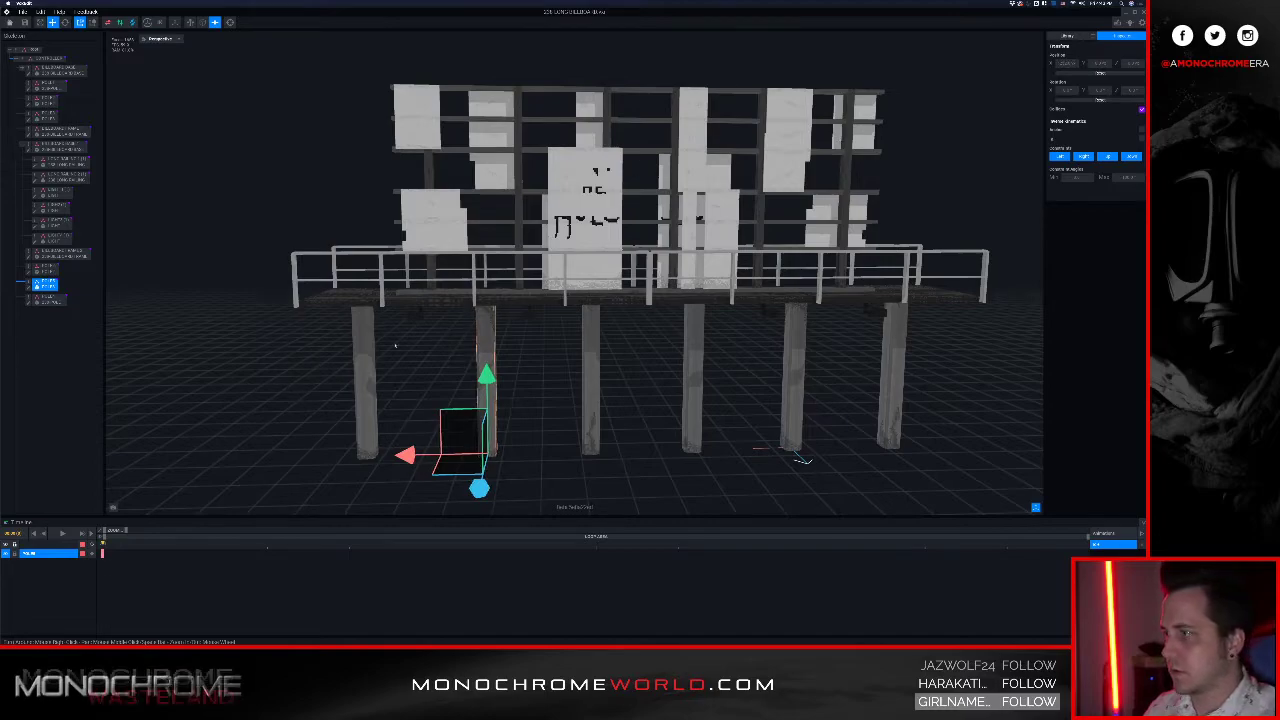
Step: Shift the second pole from the left slightly outward, toward the outermost pole, checking it from beneath the platform
right_drag(493, 321, 481, 298)
scroll(487, 309, up, 5)
scroll(487, 309, down, 5)
scroll(480, 298, down, 5)
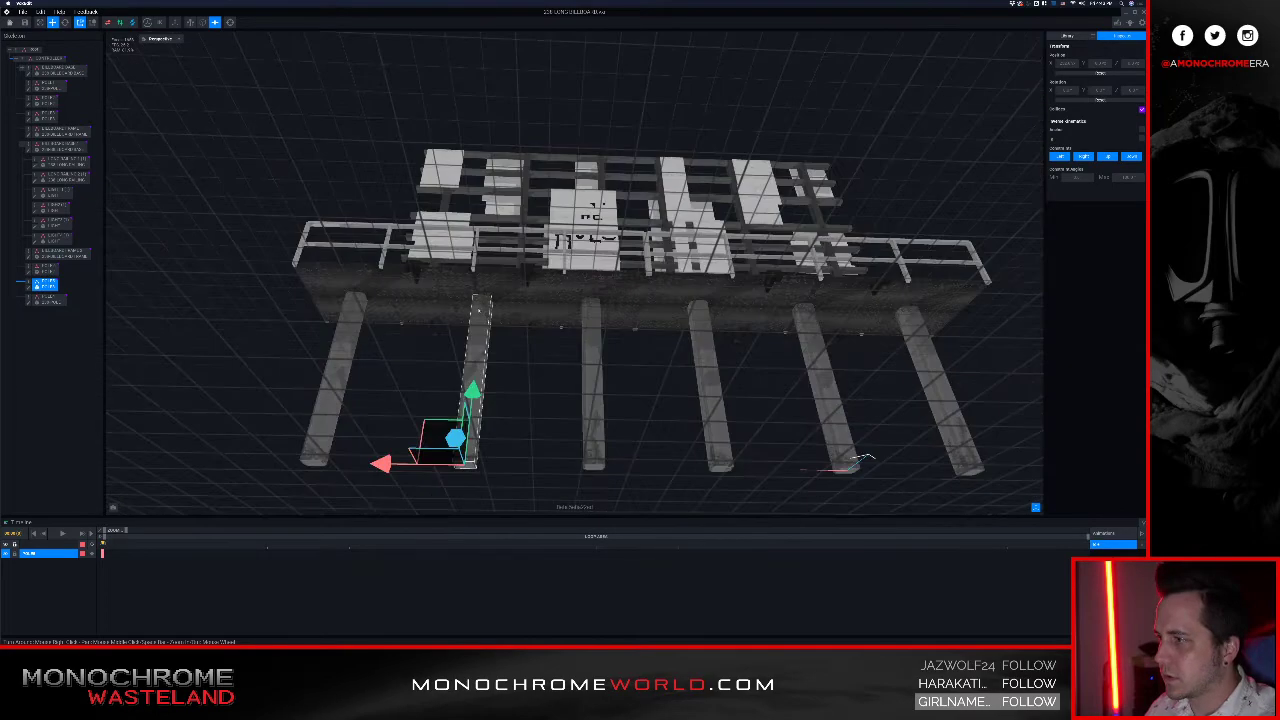
scroll(480, 298, up, 8)
scroll(480, 298, down, 2)
middle_drag(481, 370, 517, 223)
middle_drag(422, 438, 436, 370)
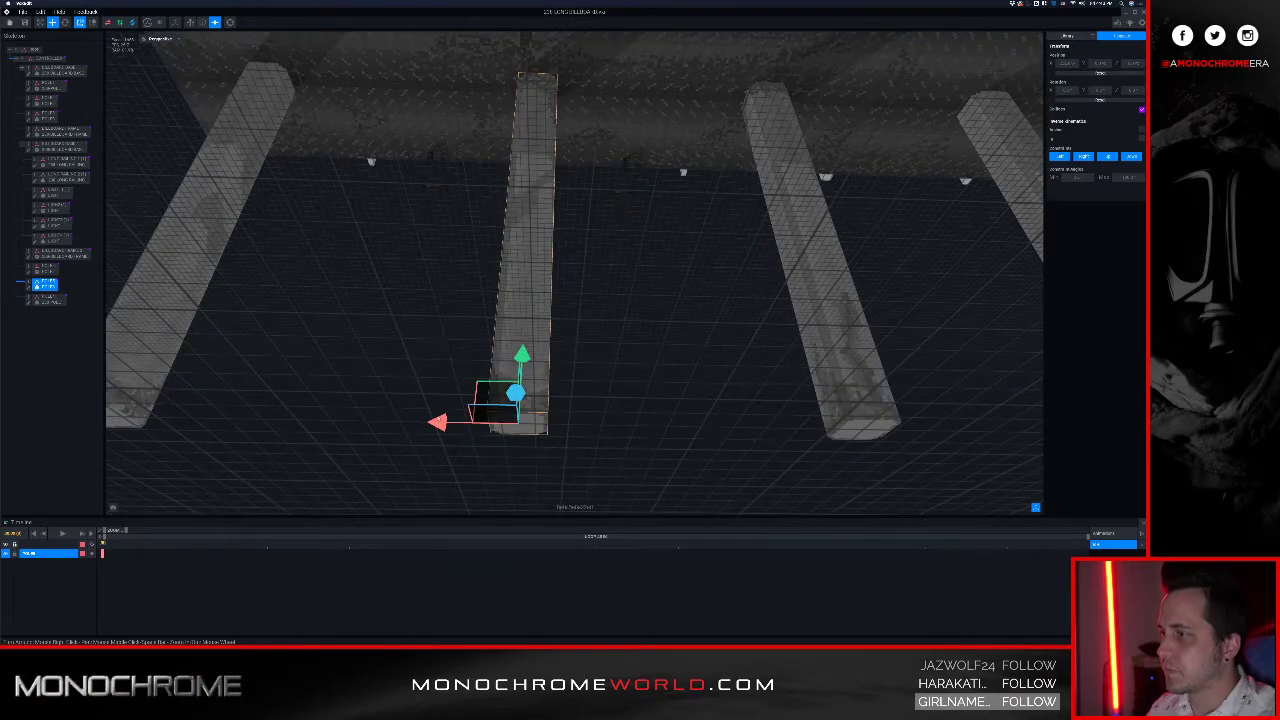
drag(438, 422, 422, 420)
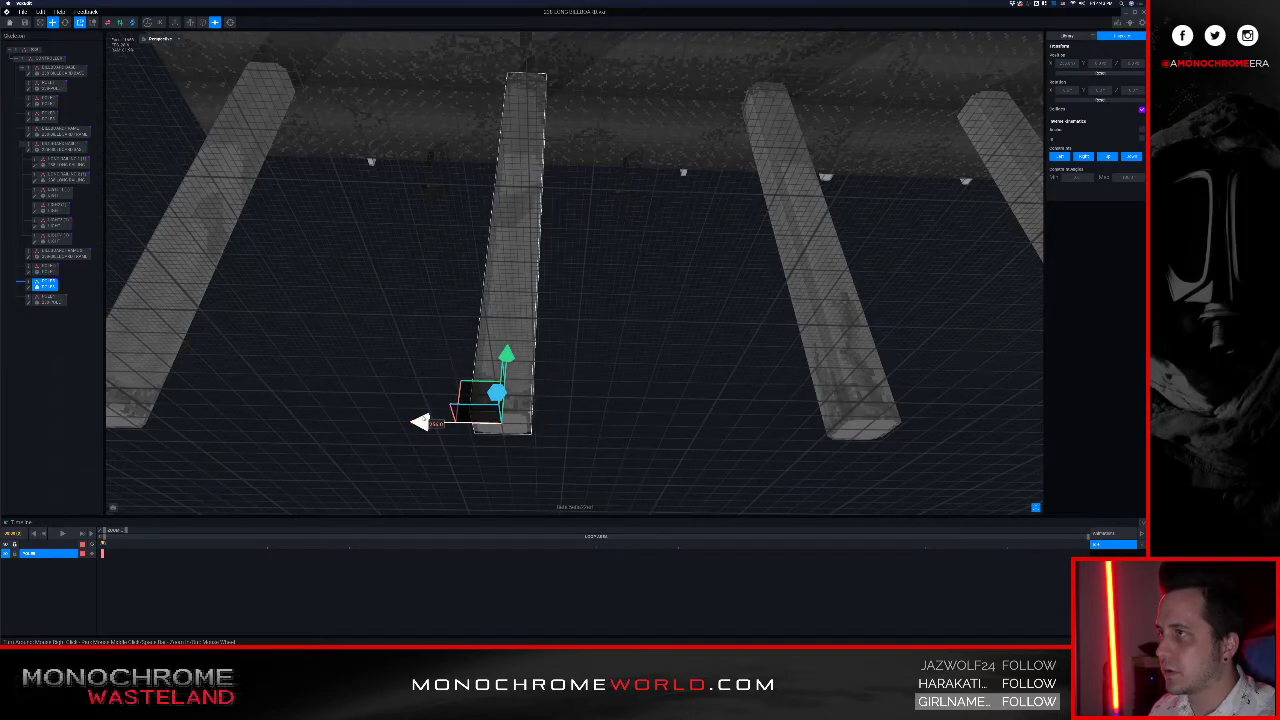
scroll(521, 265, down, 5)
right_drag(521, 265, 494, 244)
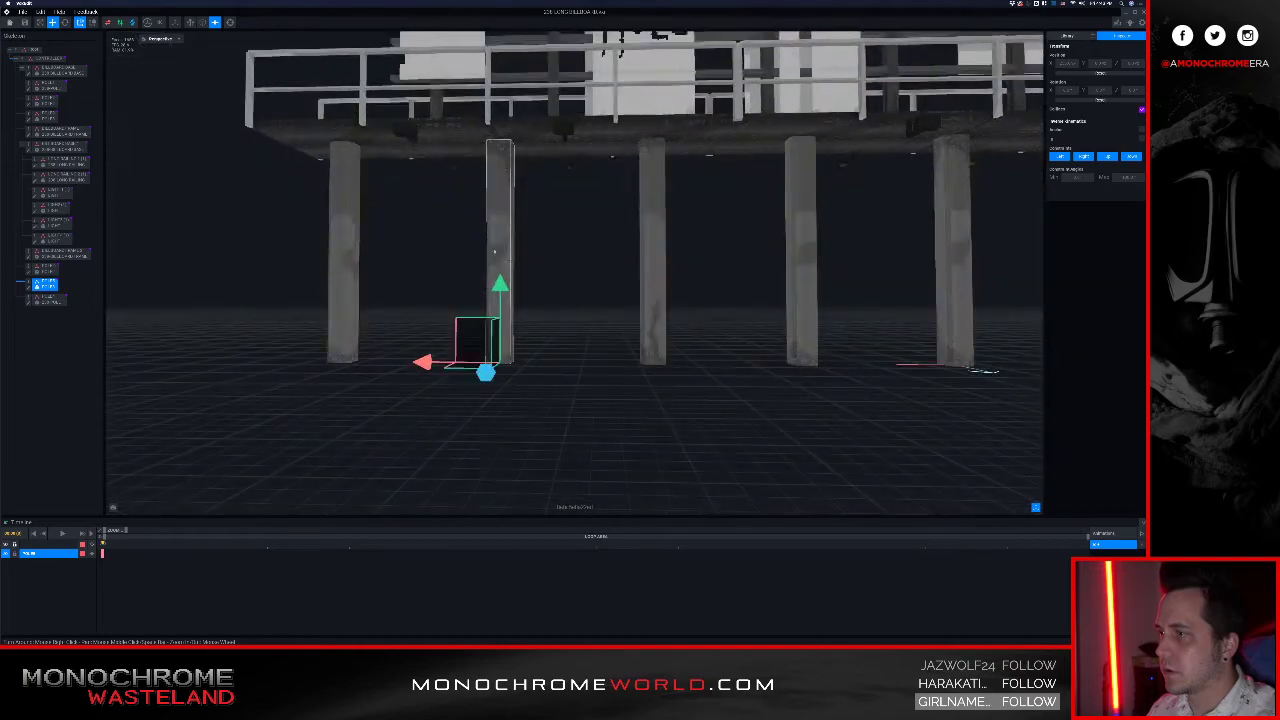
Step: Compare the sideways offsets of the three leftmost poles and nudge the third one slightly toward the second
click(650, 283)
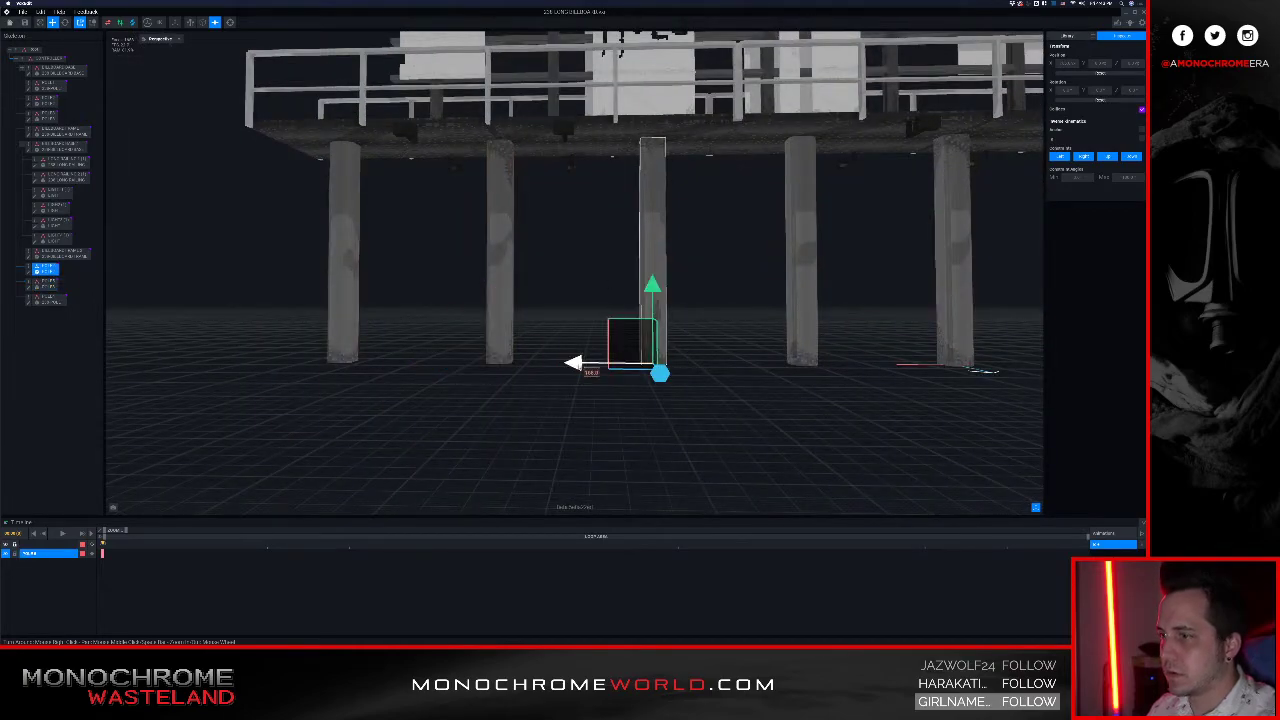
click(345, 328)
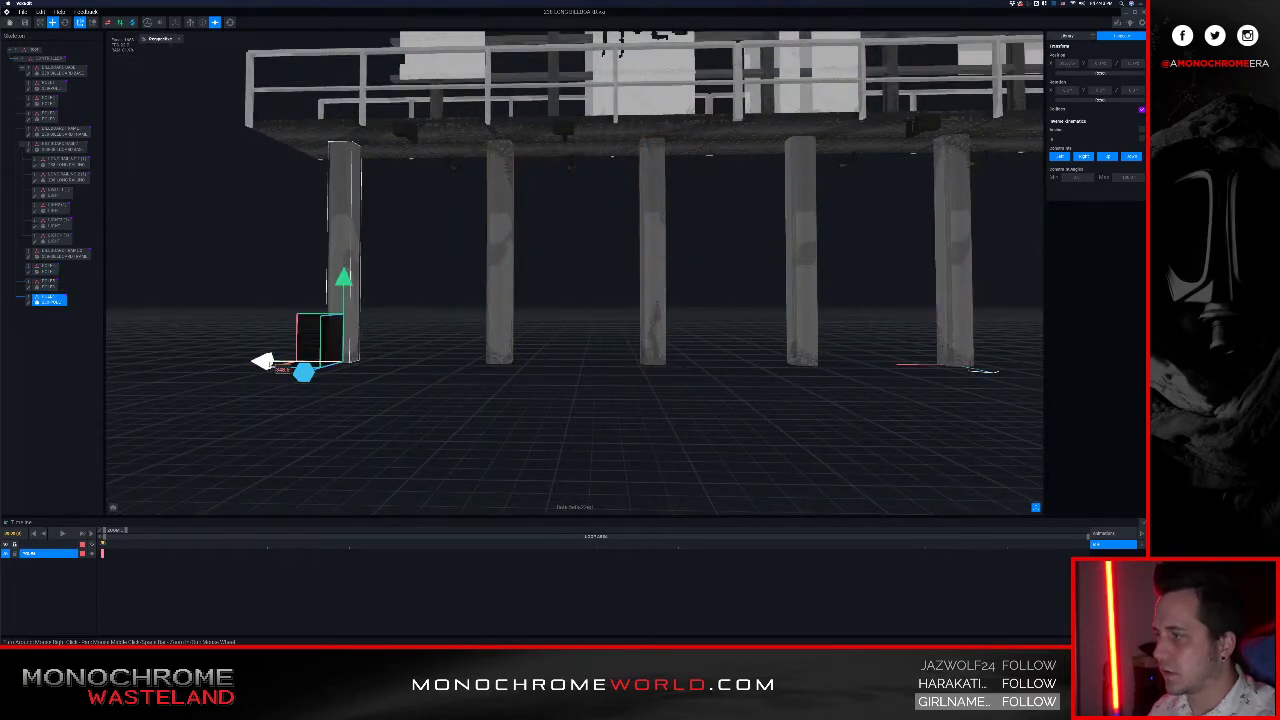
click(500, 340)
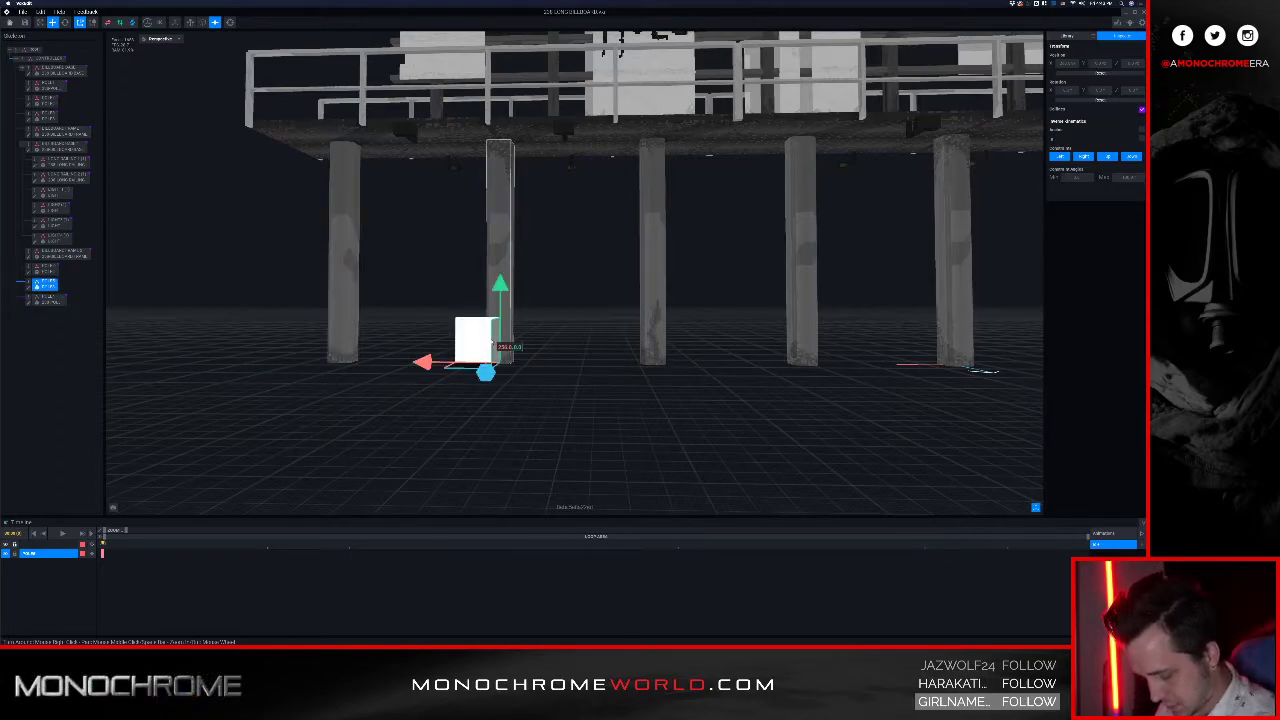
click(650, 320)
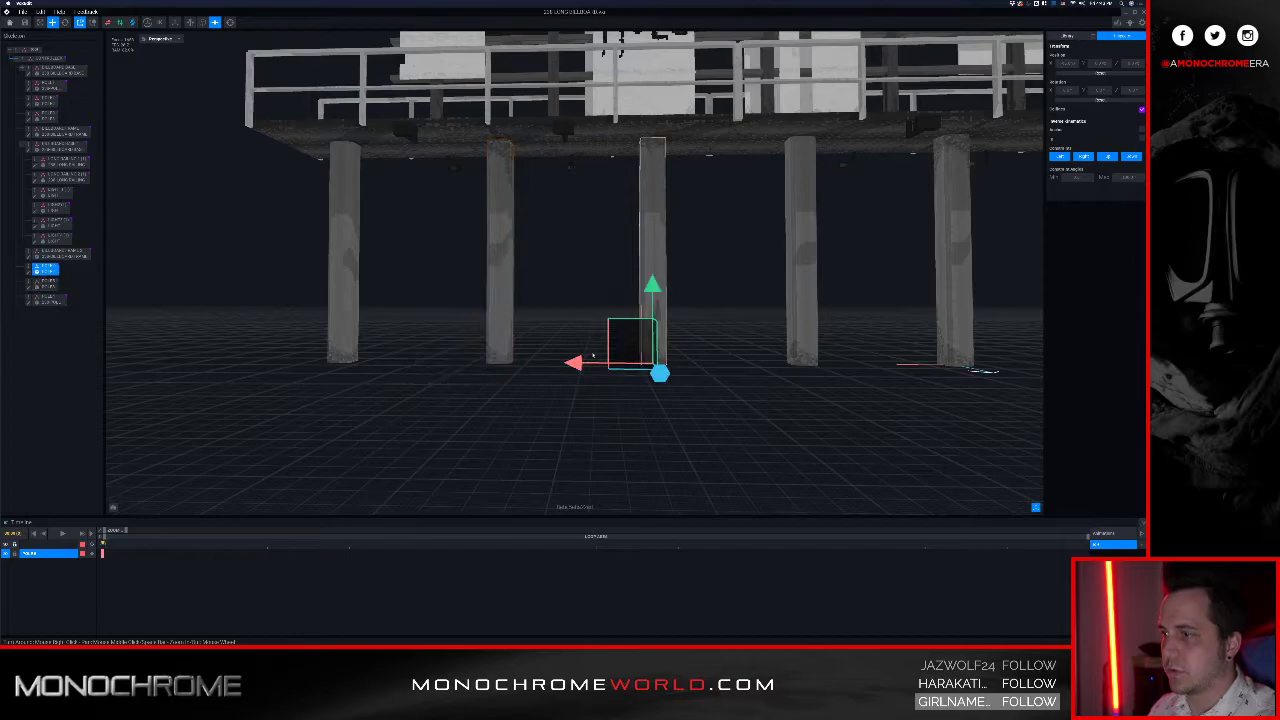
drag(575, 362, 568, 364)
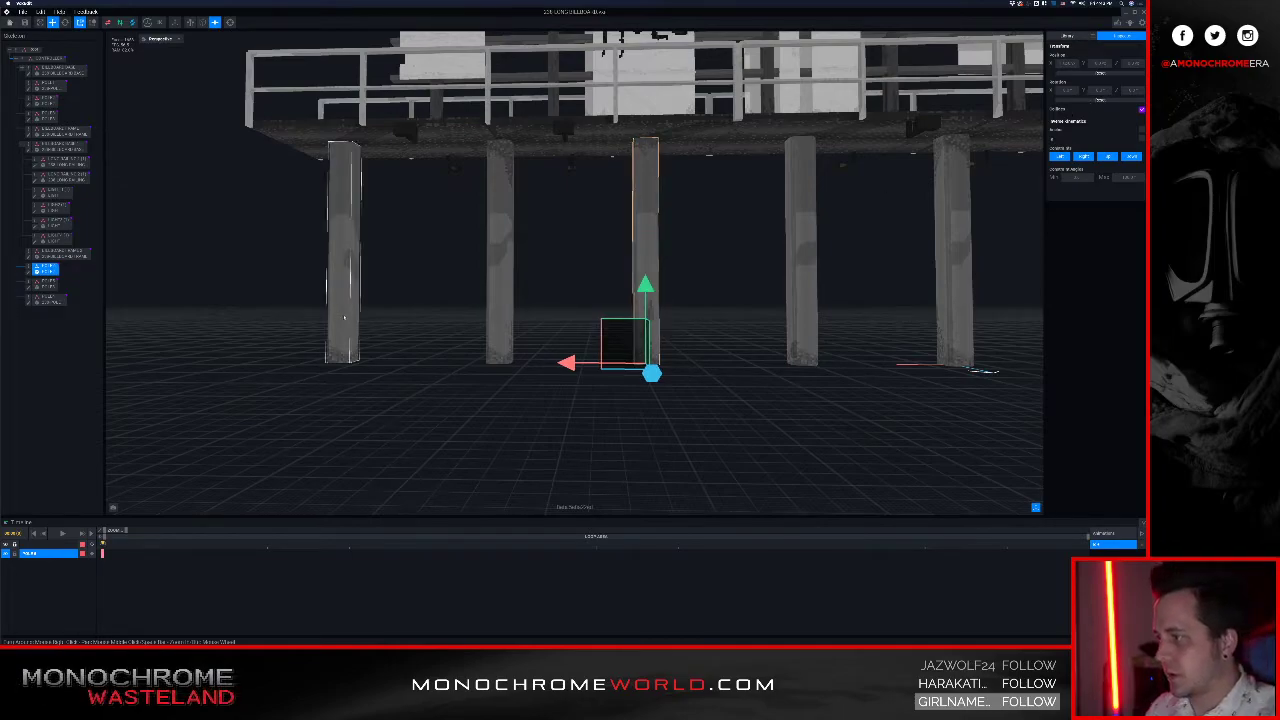
Step: Recheck the offsets of the two leftmost poles and nudge the outermost one slightly inward
click(352, 300)
click(500, 300)
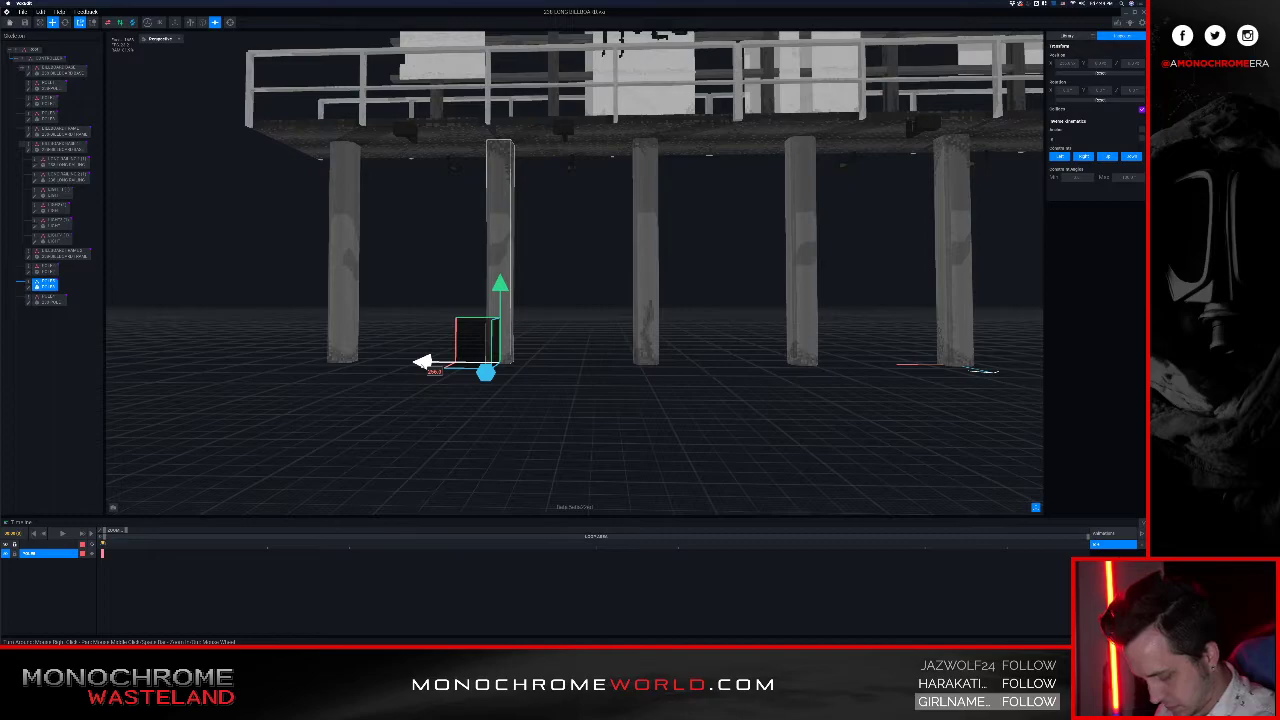
click(345, 325)
mouse_move(268, 362)
drag(264, 362, 269, 362)
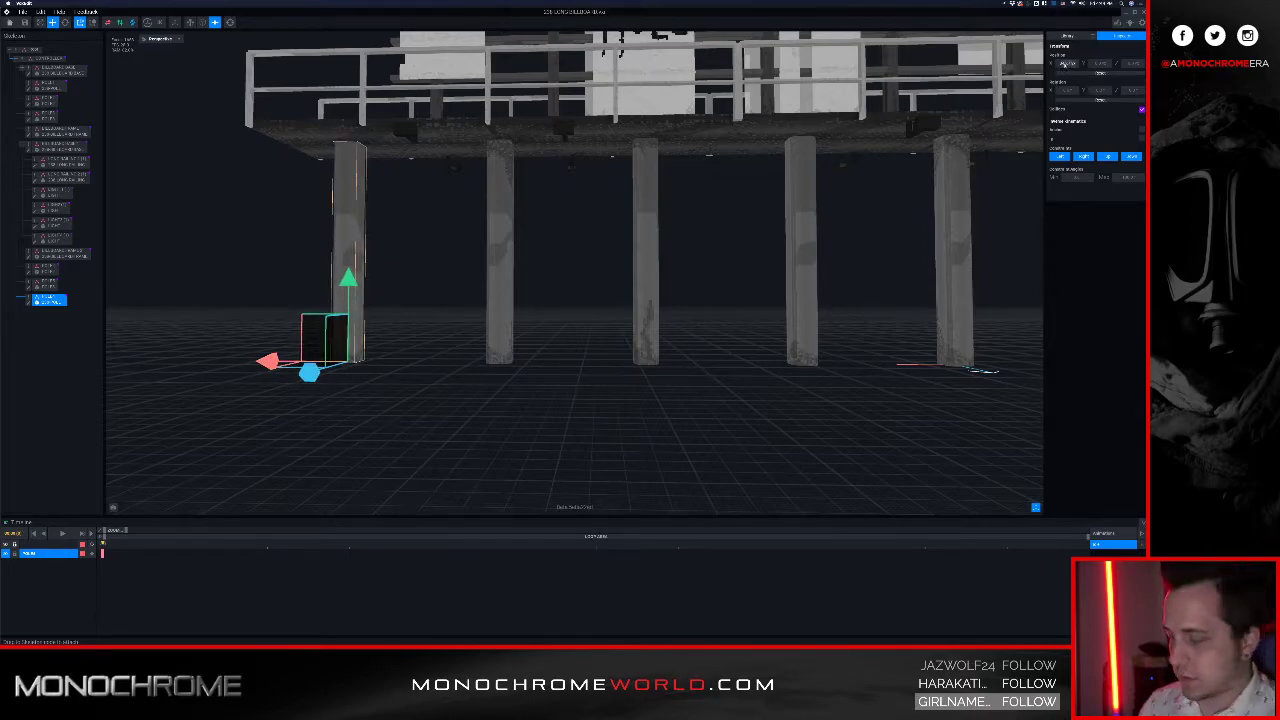
Step: Clear the pole selection and examine the spacing of the whole pole row from several sides of the billboard
click(572, 226)
scroll(572, 226, down, 6)
scroll(596, 236, up, 4)
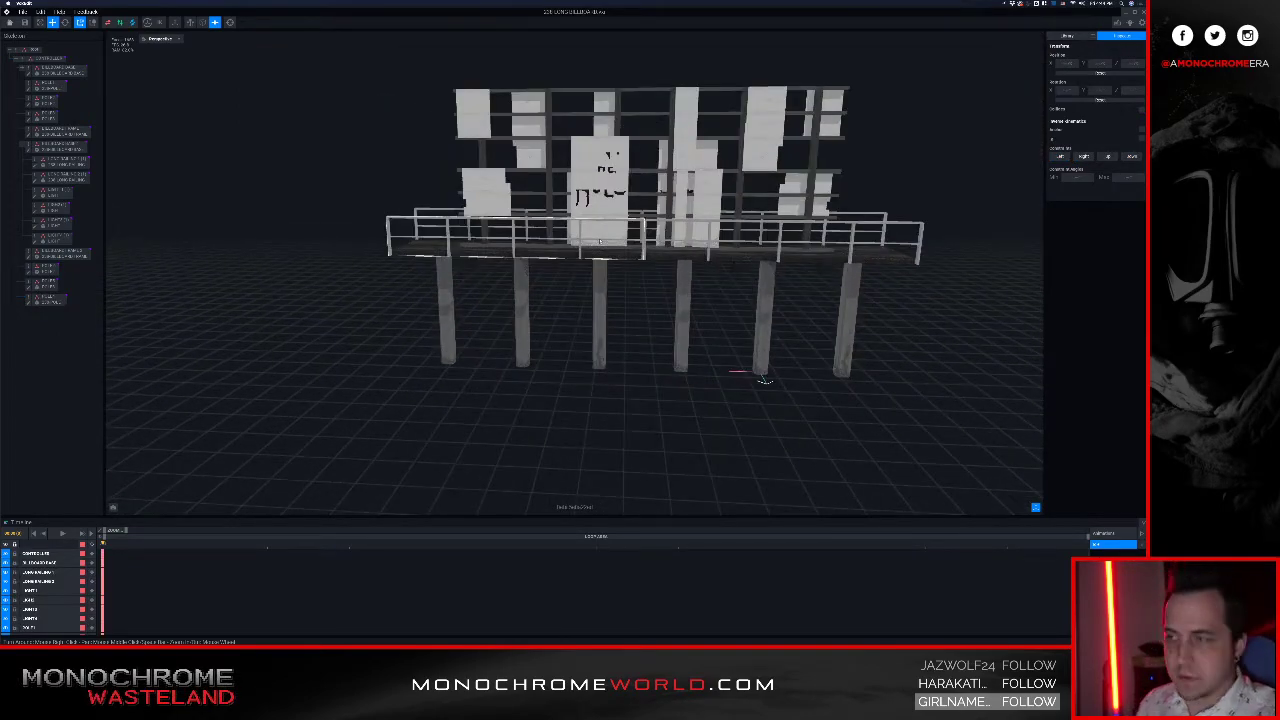
right_drag(505, 190, 571, 212)
scroll(630, 175, down, 3)
scroll(646, 135, up, 5)
mouse_move(508, 279)
right_down()
mouse_move(478, 281)
mouse_move(497, 283)
right_up()
right_drag(565, 330, 555, 297)
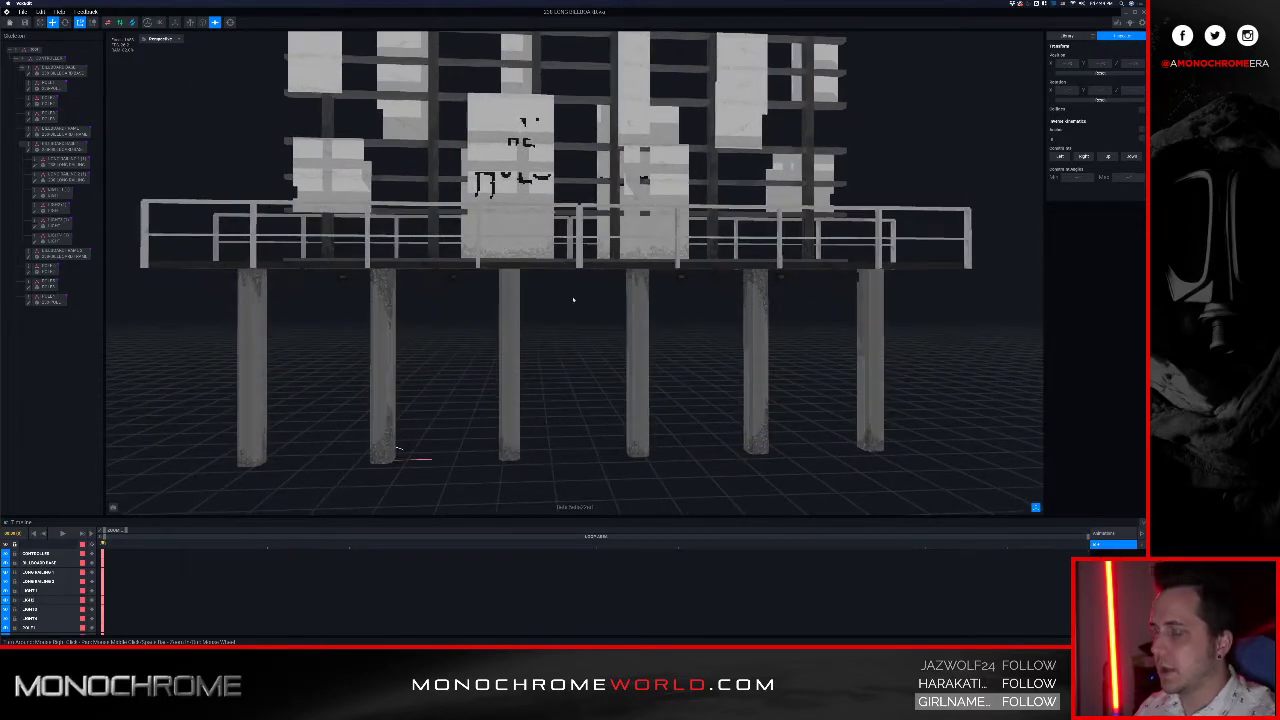
Step: Rotate the second pole from the left about its vertical axis
click(388, 440)
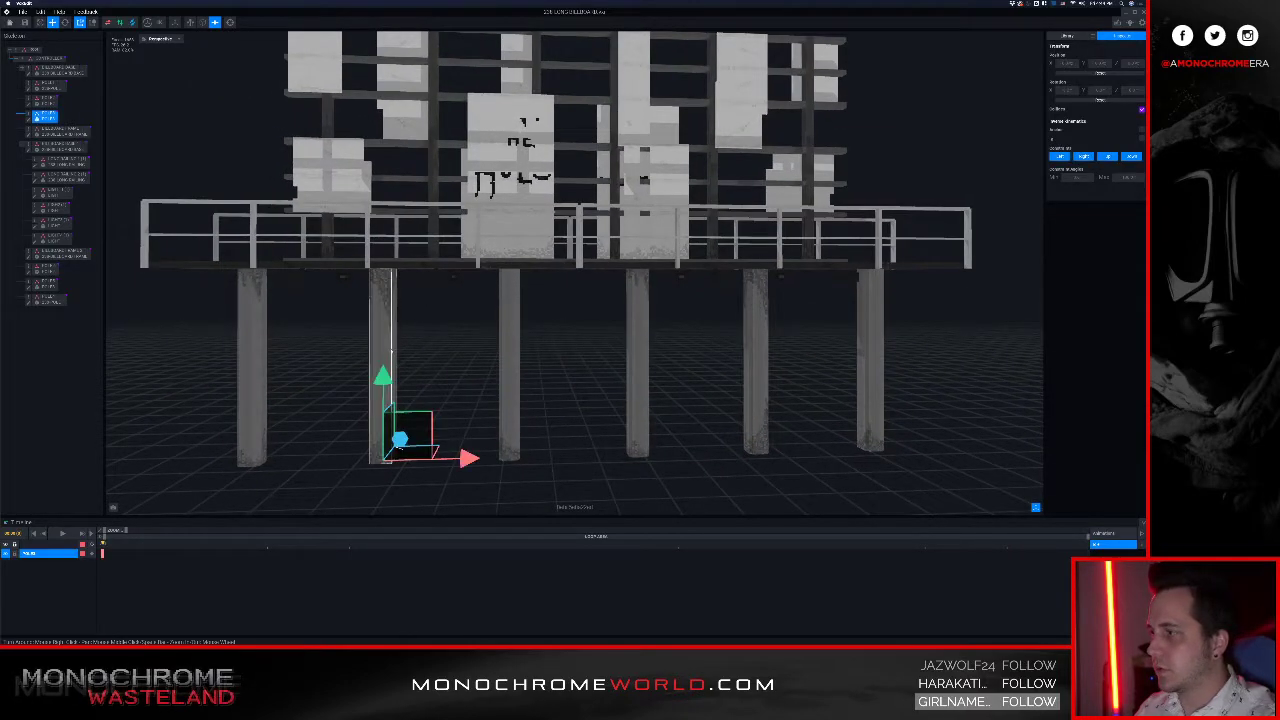
click(65, 22)
scroll(432, 396, down, 5)
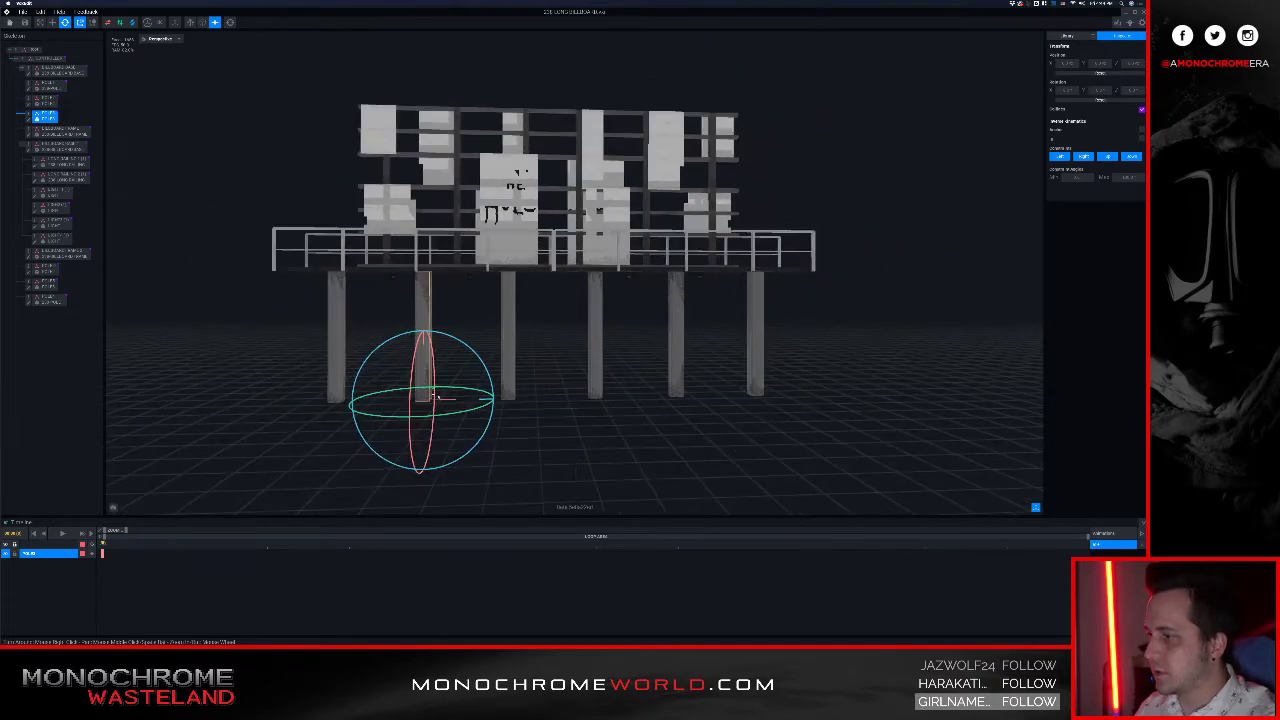
drag(479, 412, 362, 426)
click(338, 340)
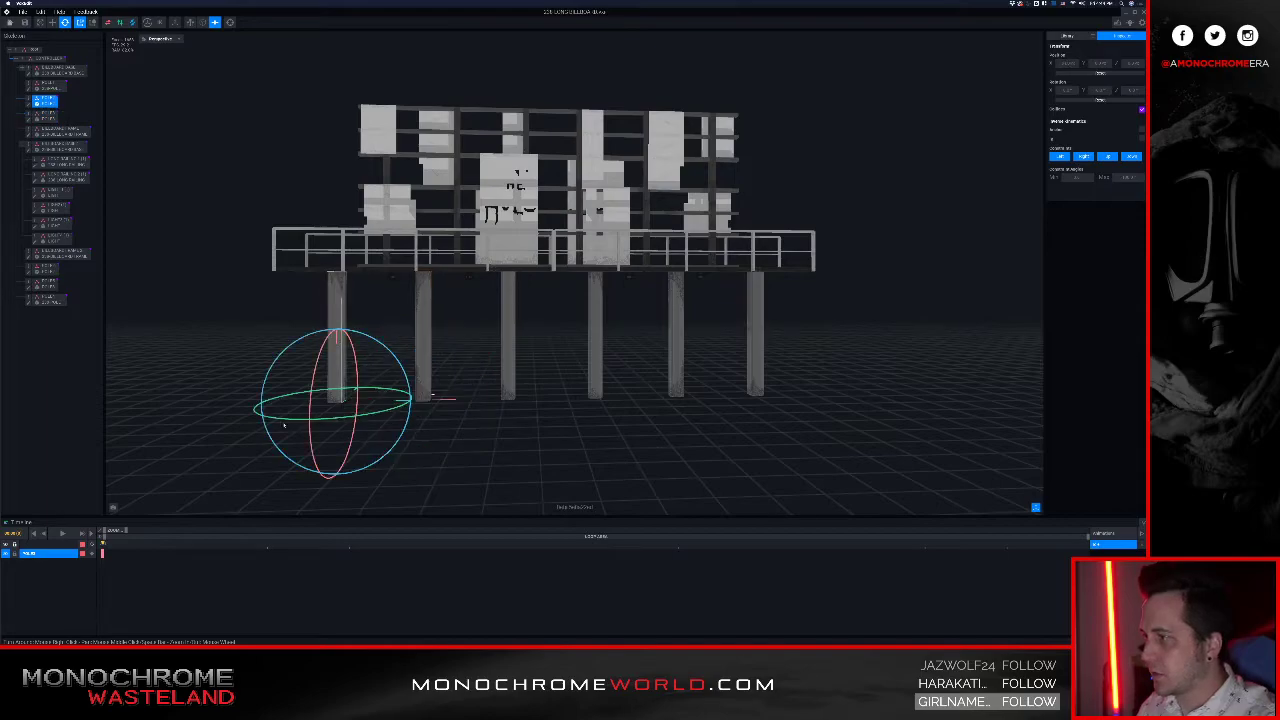
drag(283, 420, 1118, 409)
key(super+z)
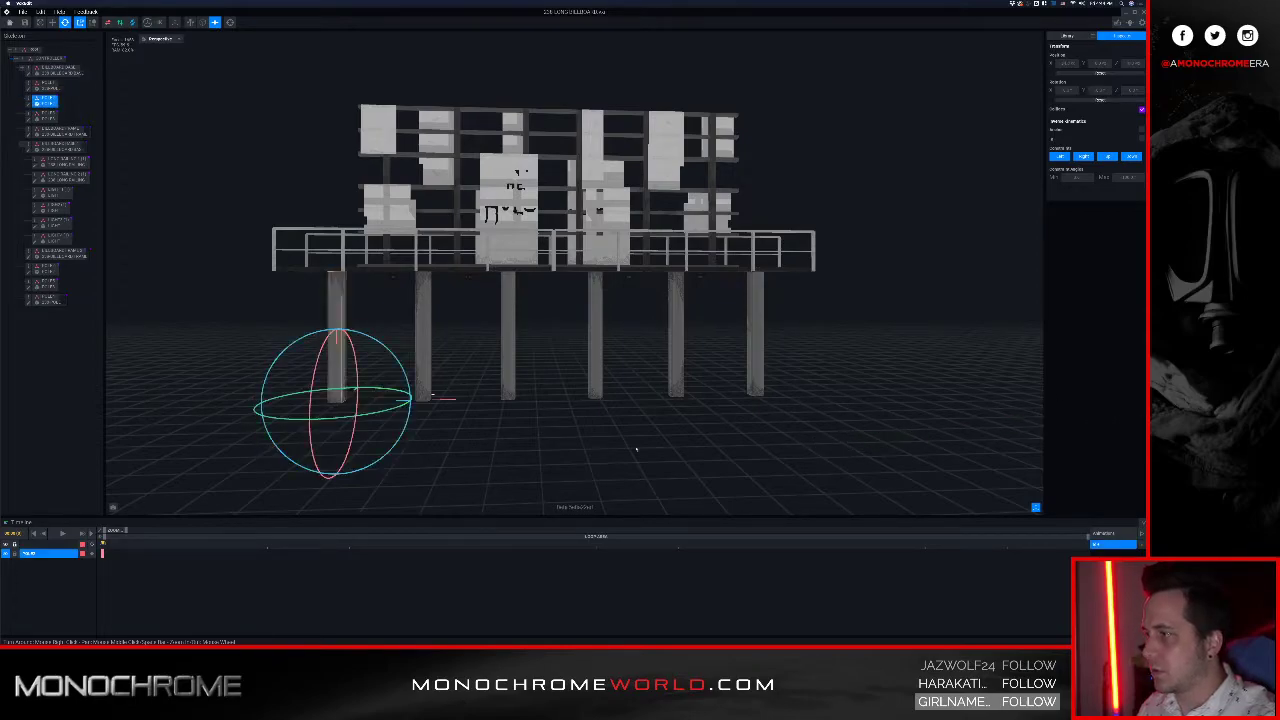
click(279, 421)
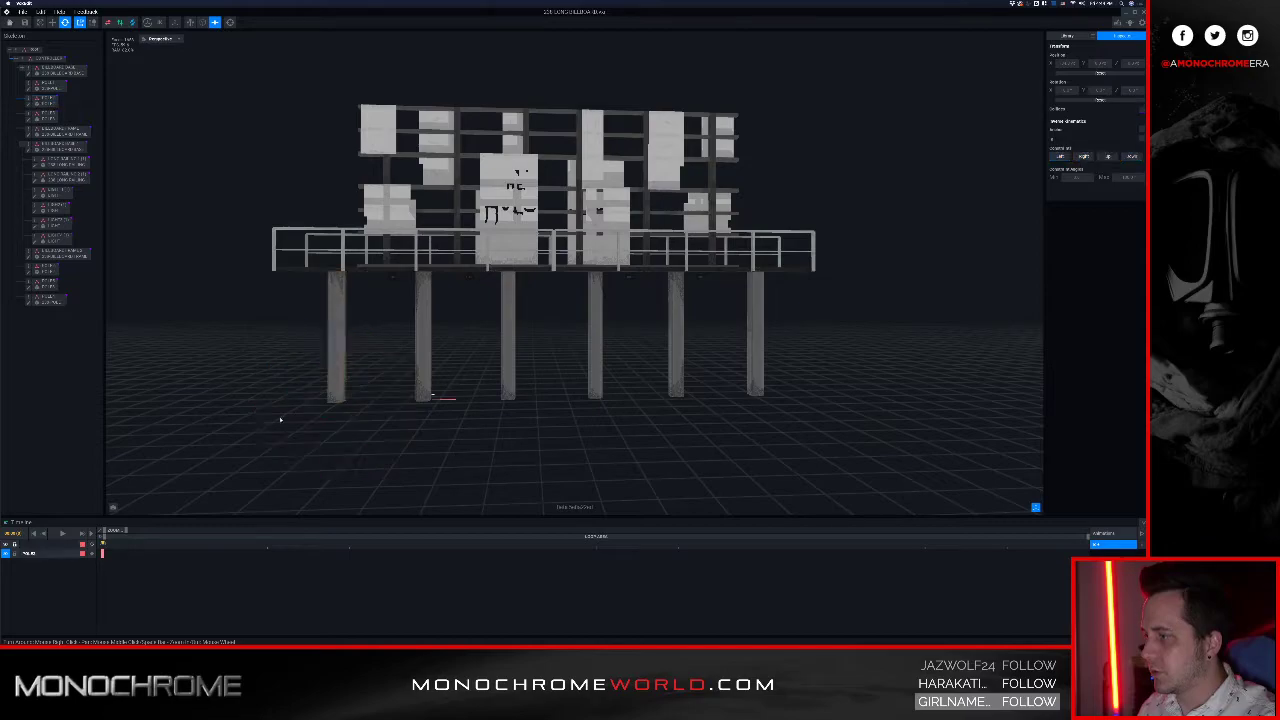
Step: Rotate the outermost left pole about a quarter turn around its vertical axis
click(333, 368)
drag(281, 421, 57, 405)
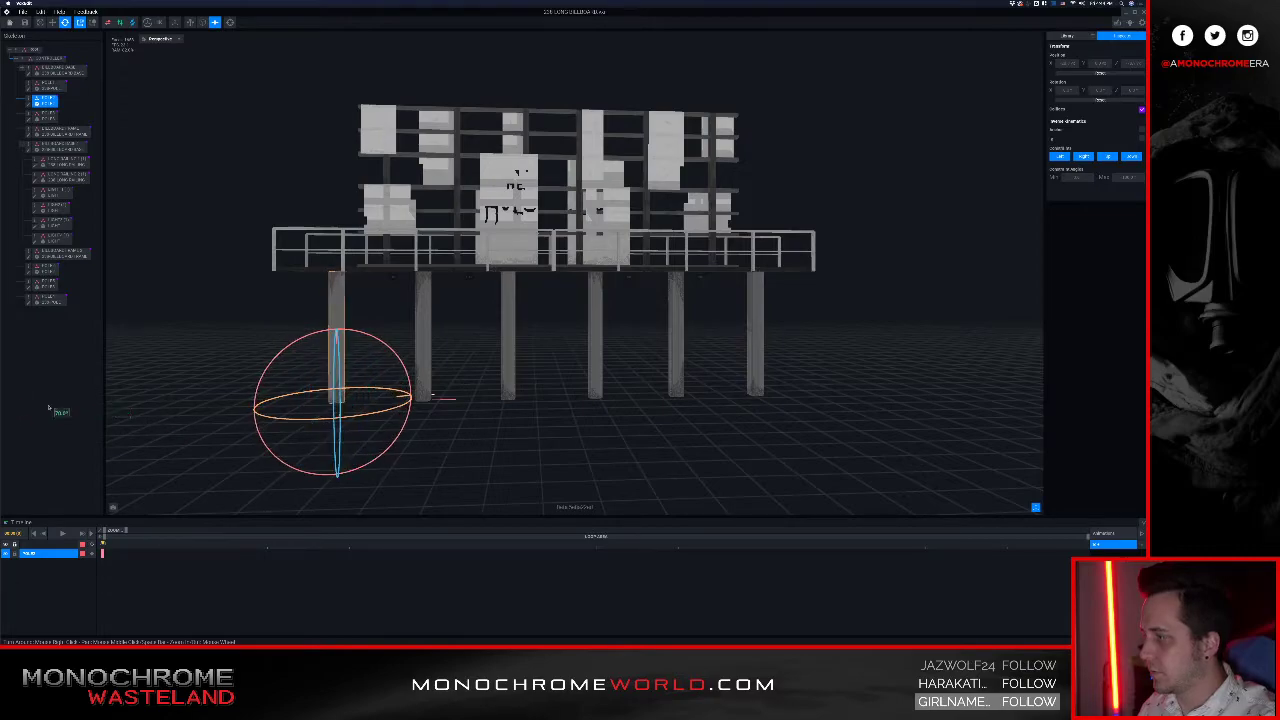
drag(374, 413, 349, 416)
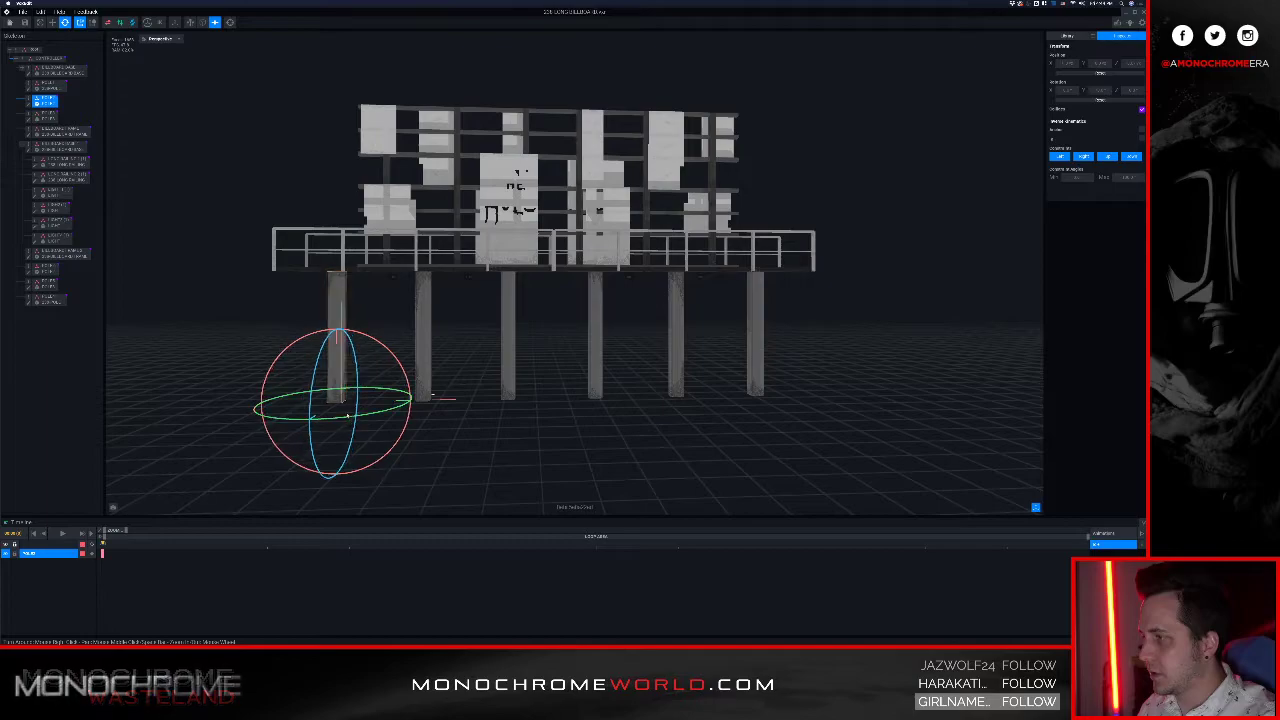
Step: Rotate the third pole from the left about a quarter turn around its vertical axis and clear the selection
click(504, 329)
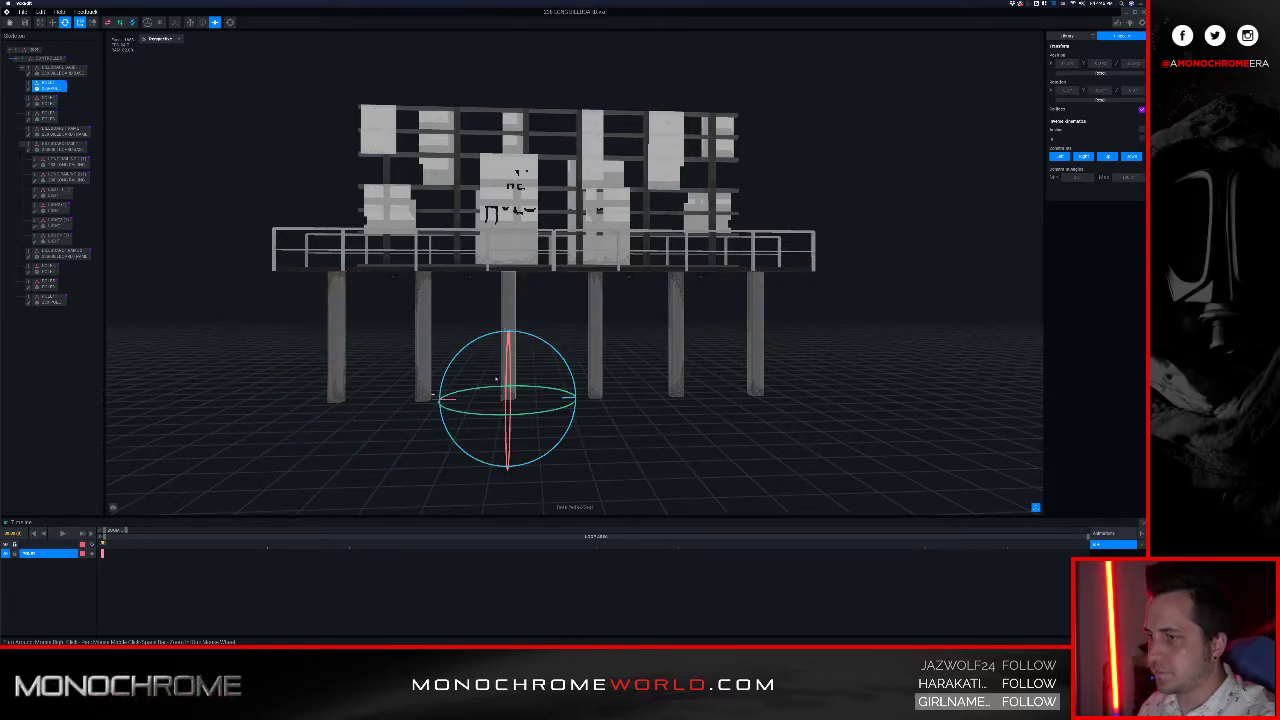
drag(467, 412, 566, 412)
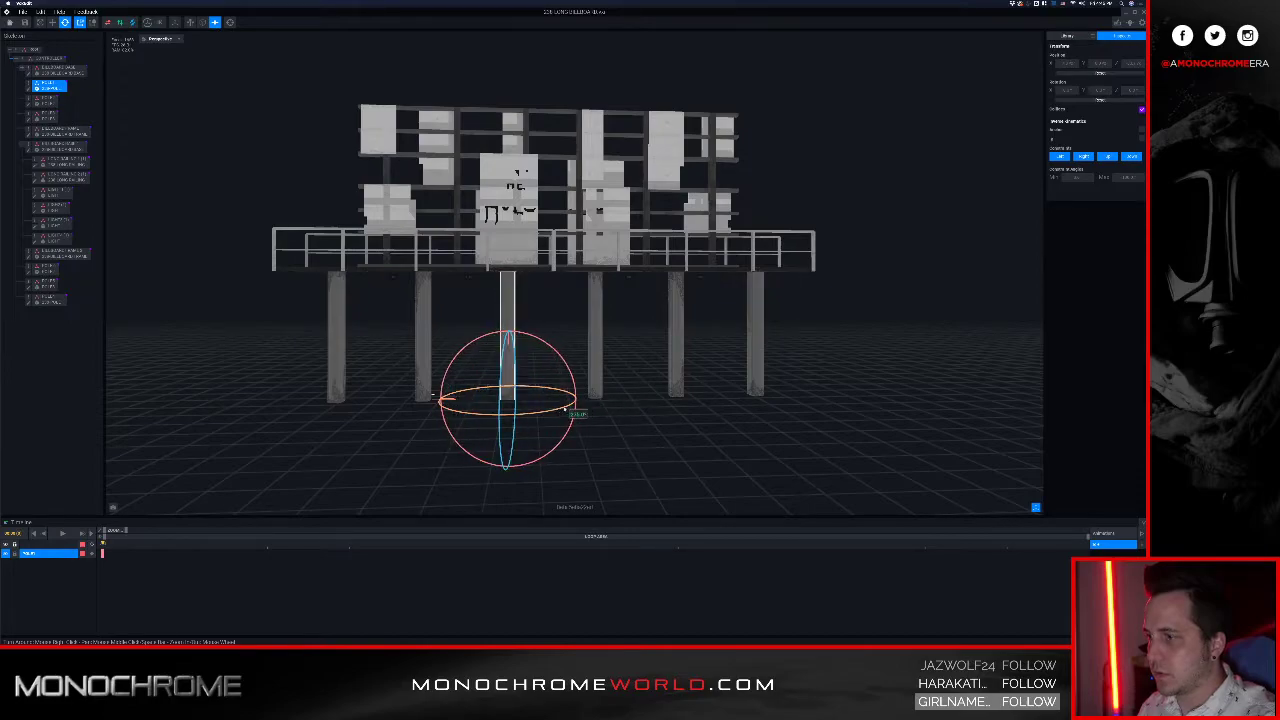
click(598, 412)
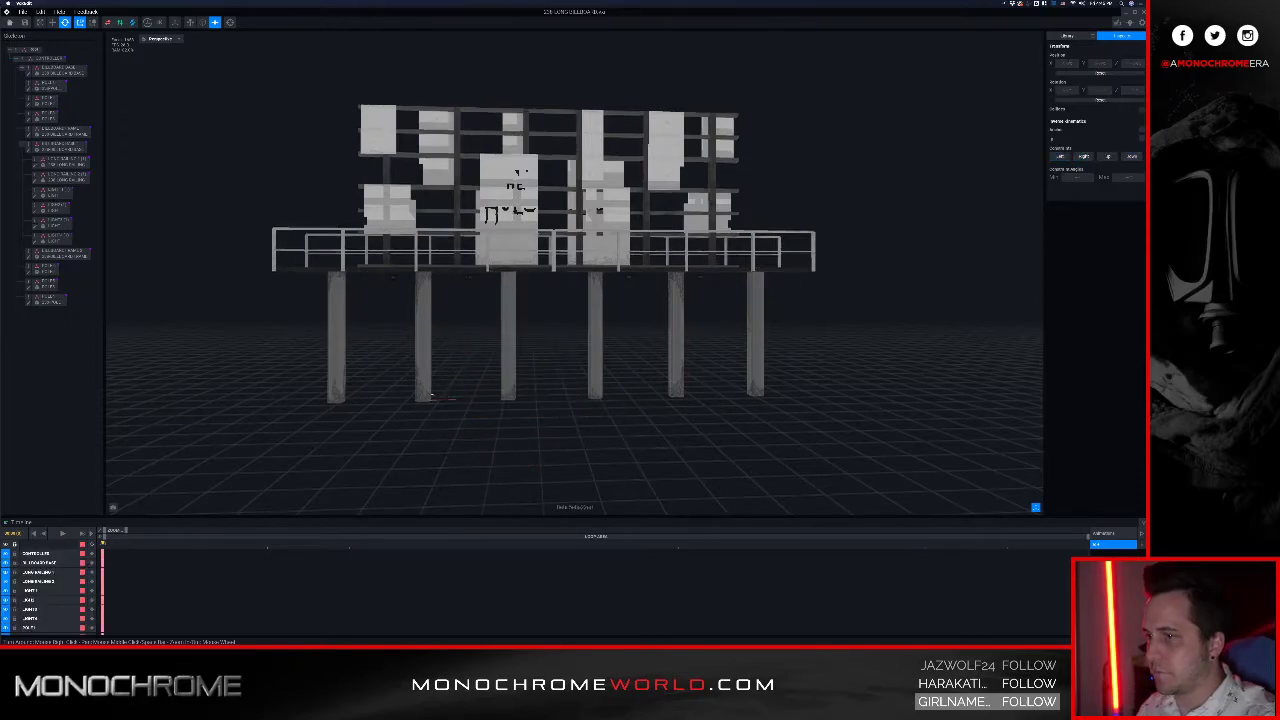
Step: Move the platform light between the fourth and fifth poles sideways toward the nearer end of the platform
middle_drag(536, 261, 478, 347)
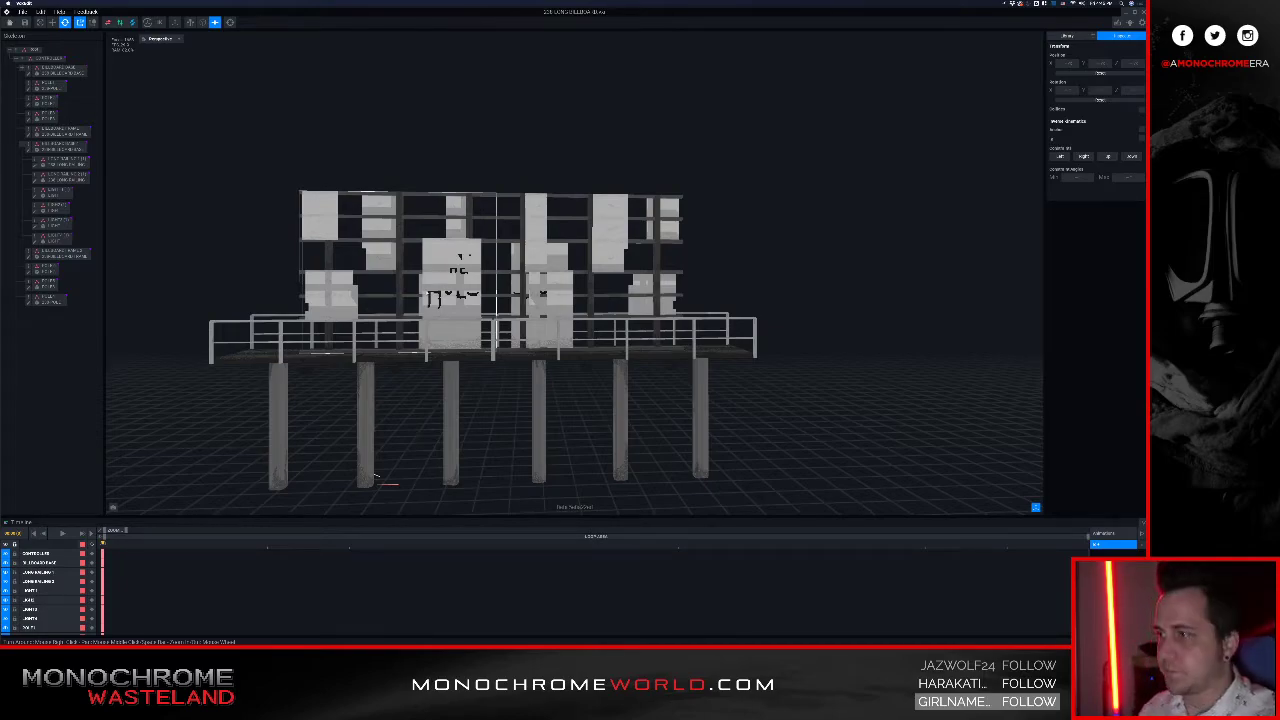
right_drag(456, 342, 490, 266)
scroll(490, 291, up, 5)
scroll(490, 266, down, 3)
right_drag(525, 350, 651, 324)
click(657, 313)
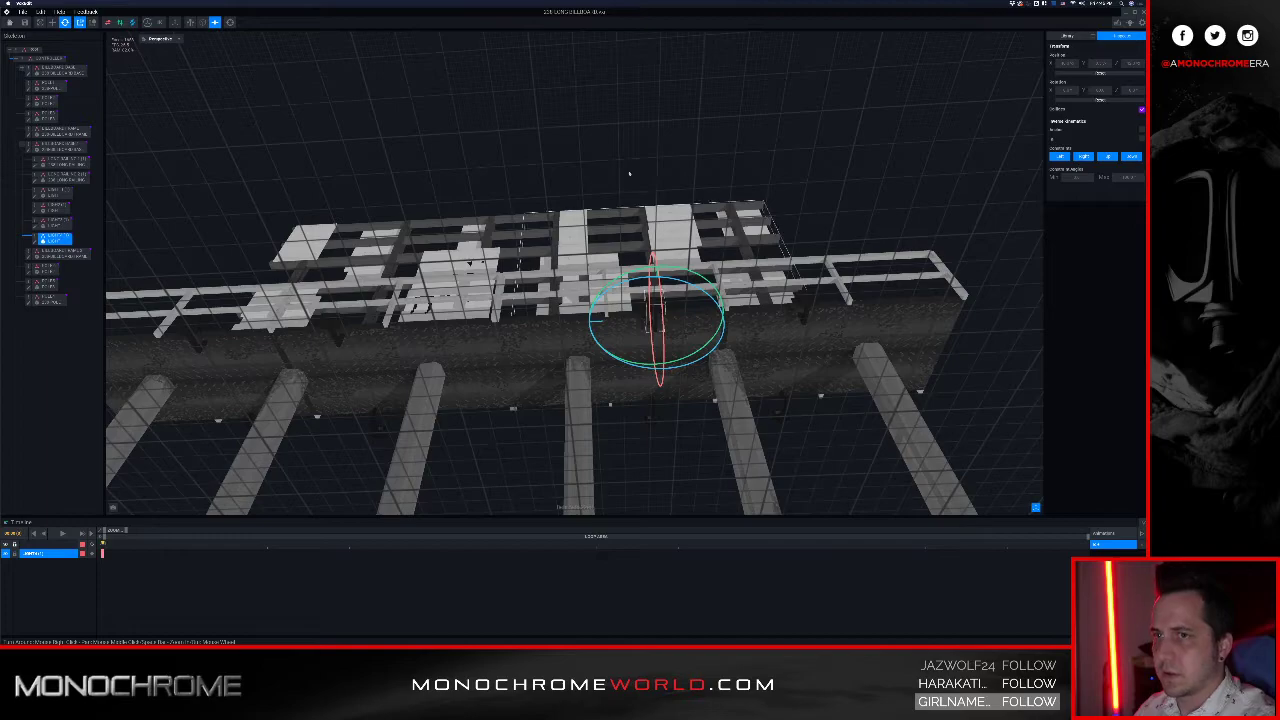
key(w)
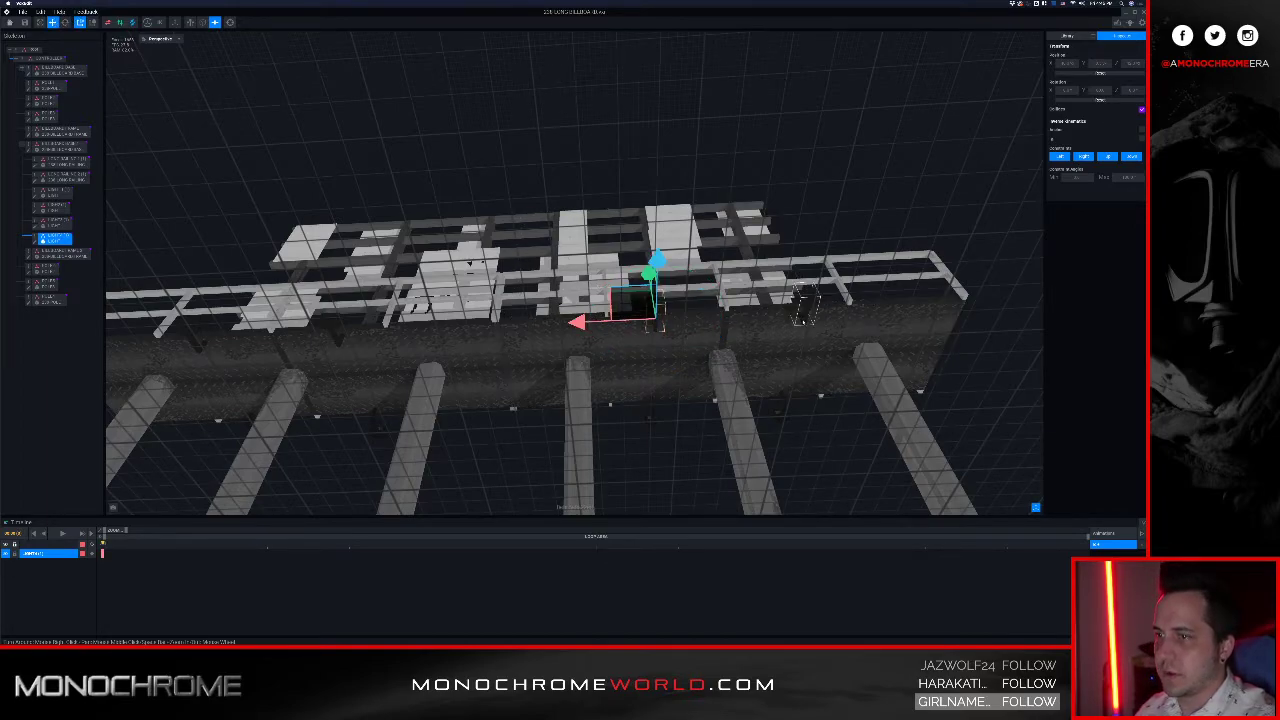
drag(578, 322, 705, 320)
right_drag(704, 261, 536, 235)
scroll(543, 262, down, 3)
scroll(537, 238, down, 5)
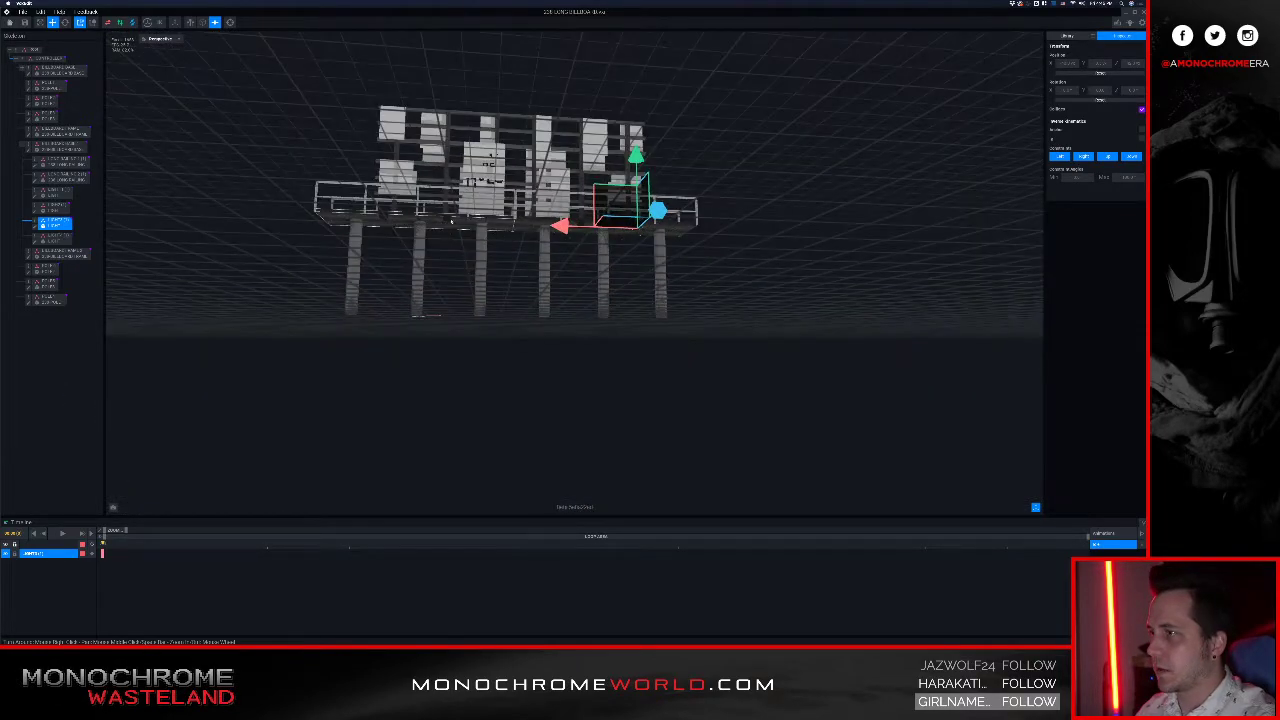
Step: Duplicate the light between the second and third poles as LIGHT 5 and slide the copy along the platform toward its middle
click(449, 220)
scroll(455, 190, up, 4)
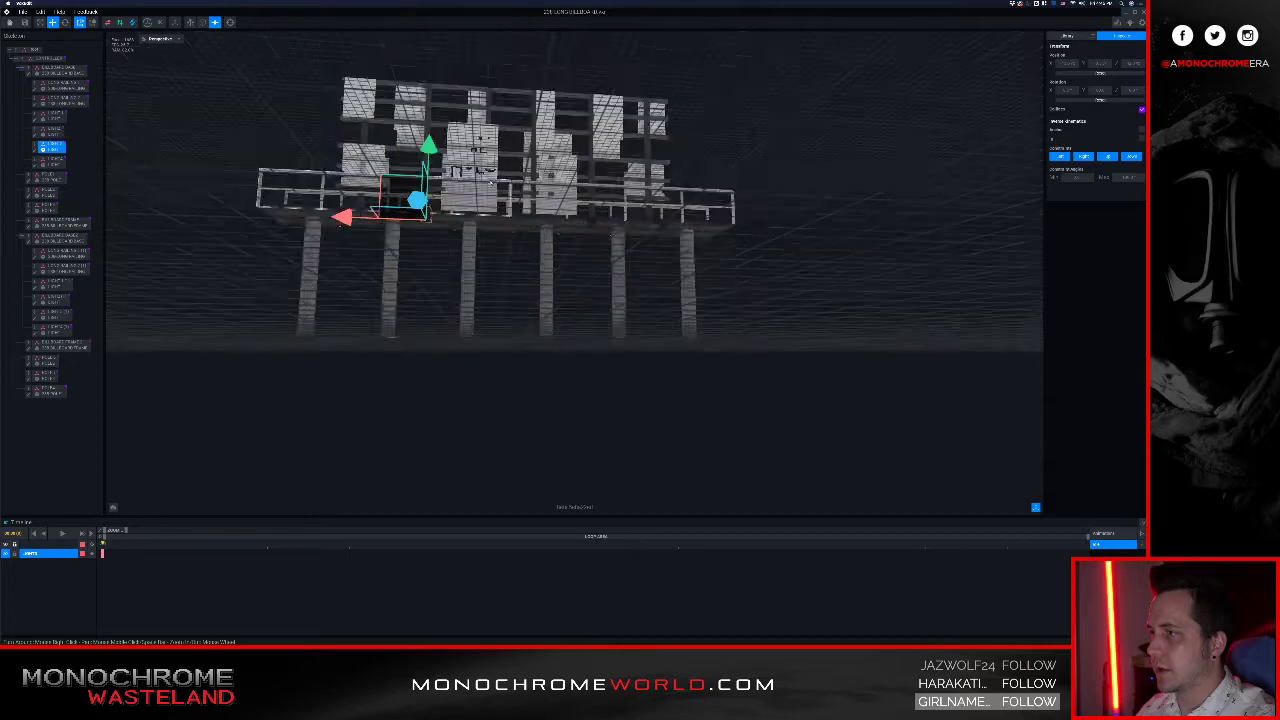
scroll(508, 202, up, 2)
right_drag(508, 202, 491, 227)
scroll(491, 227, down, 3)
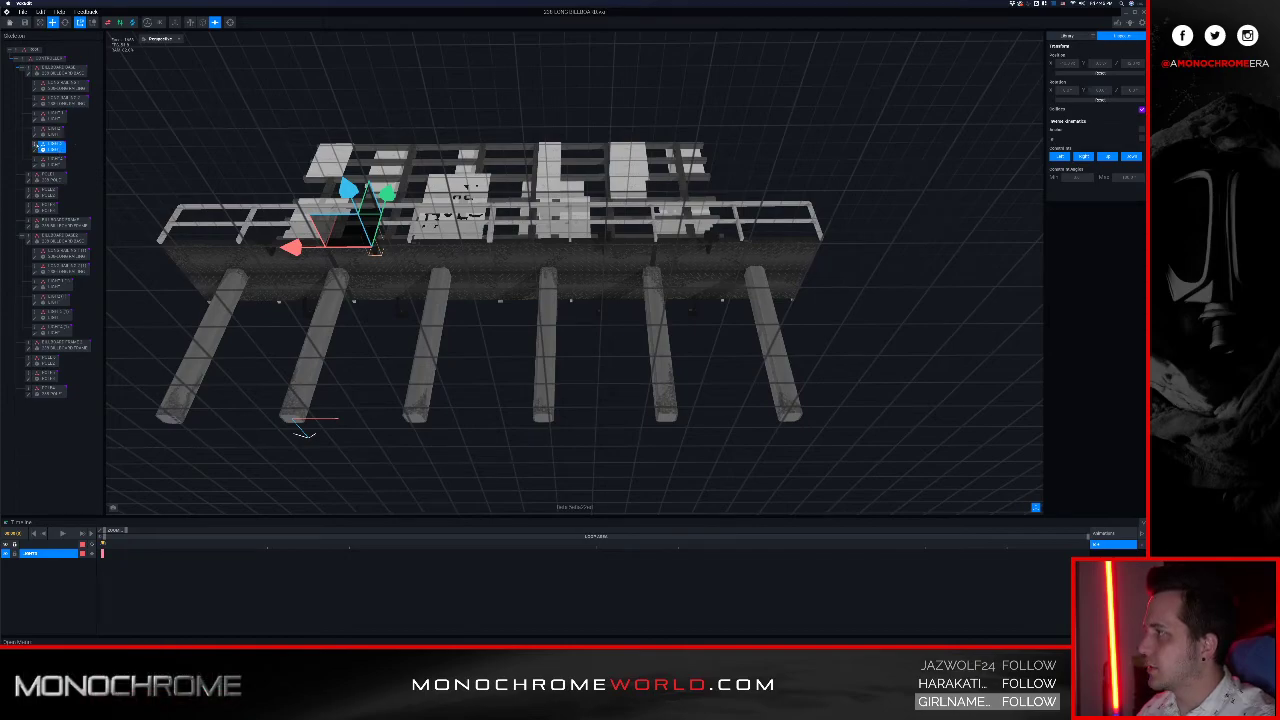
right_click(35, 146)
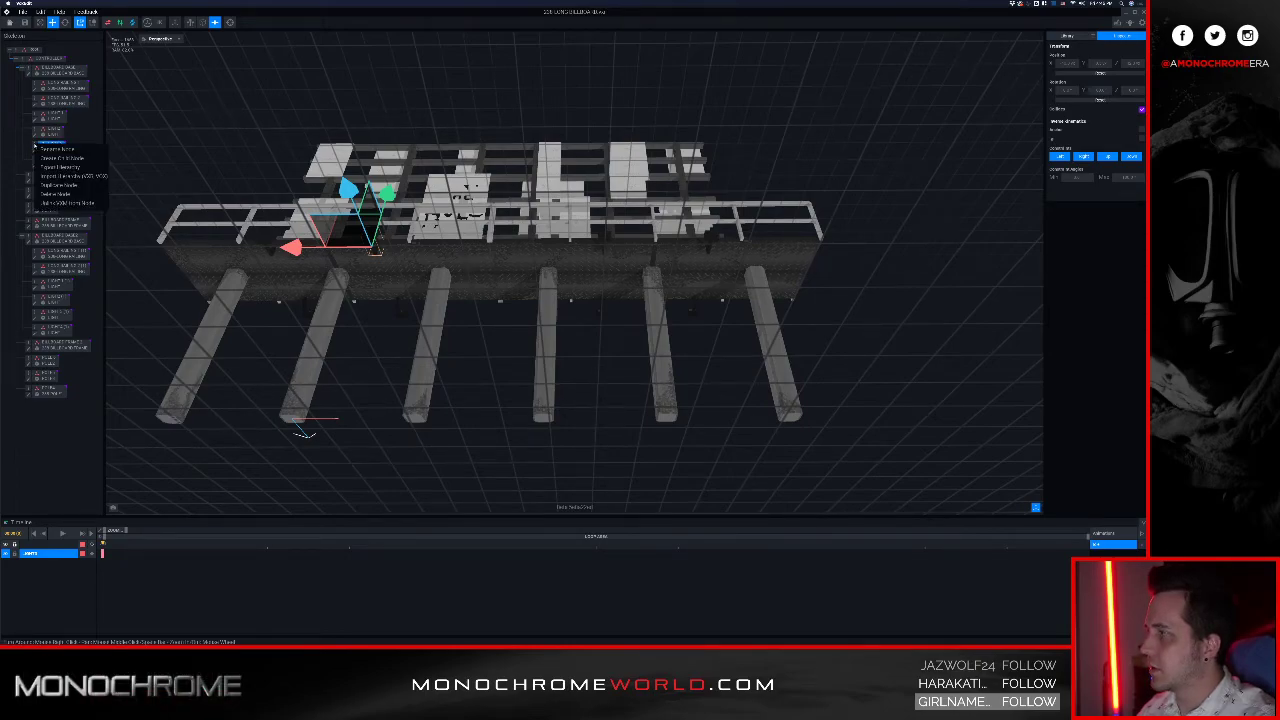
click(55, 184)
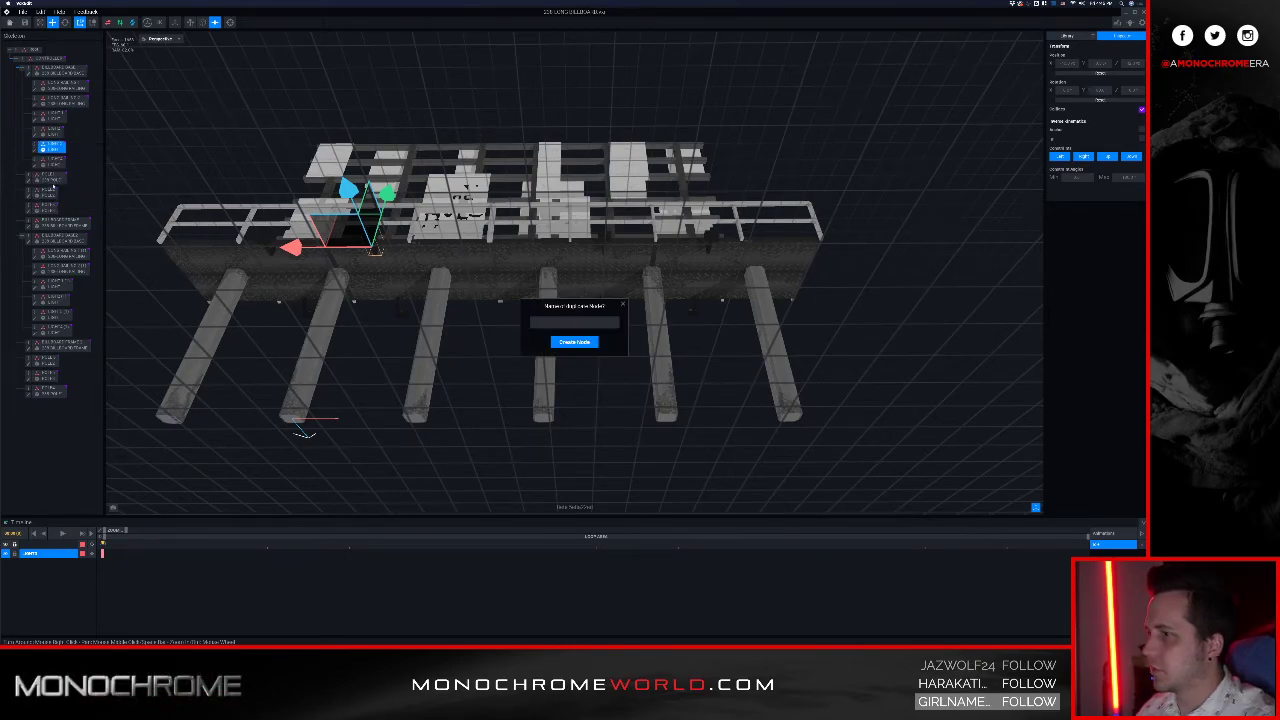
text(LIGHT 5)
key(Return)
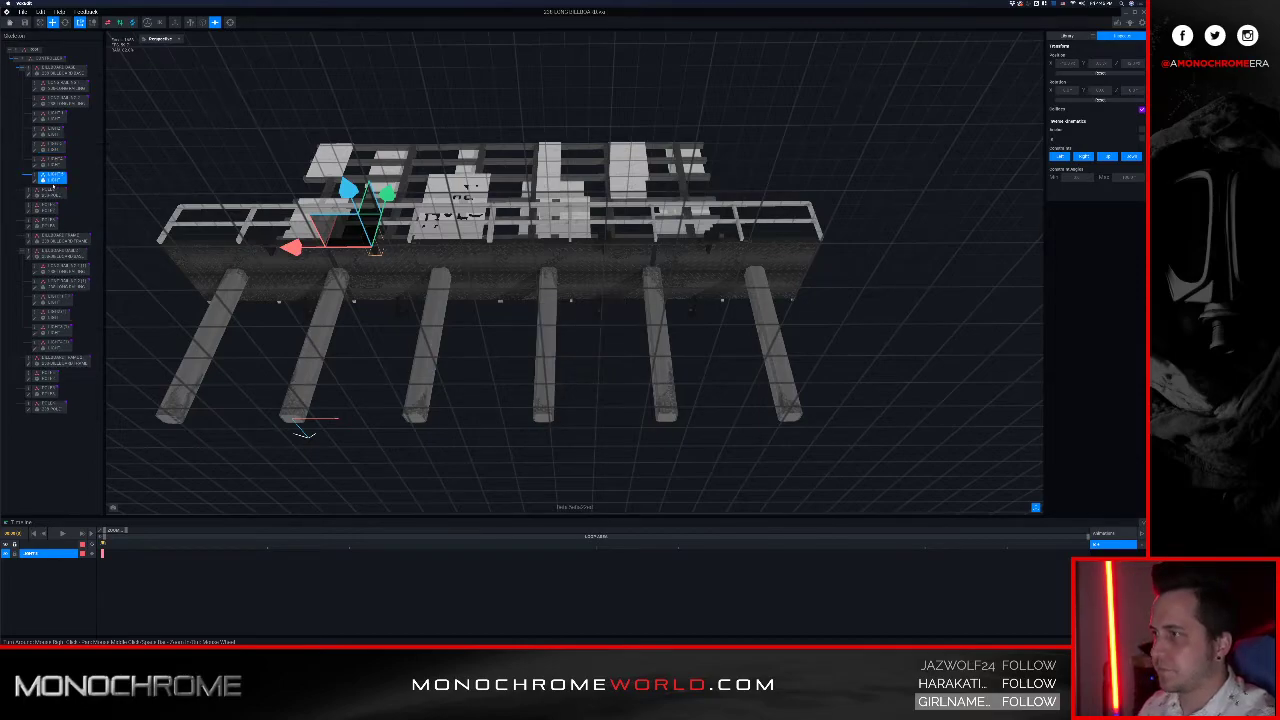
drag(290, 248, 410, 263)
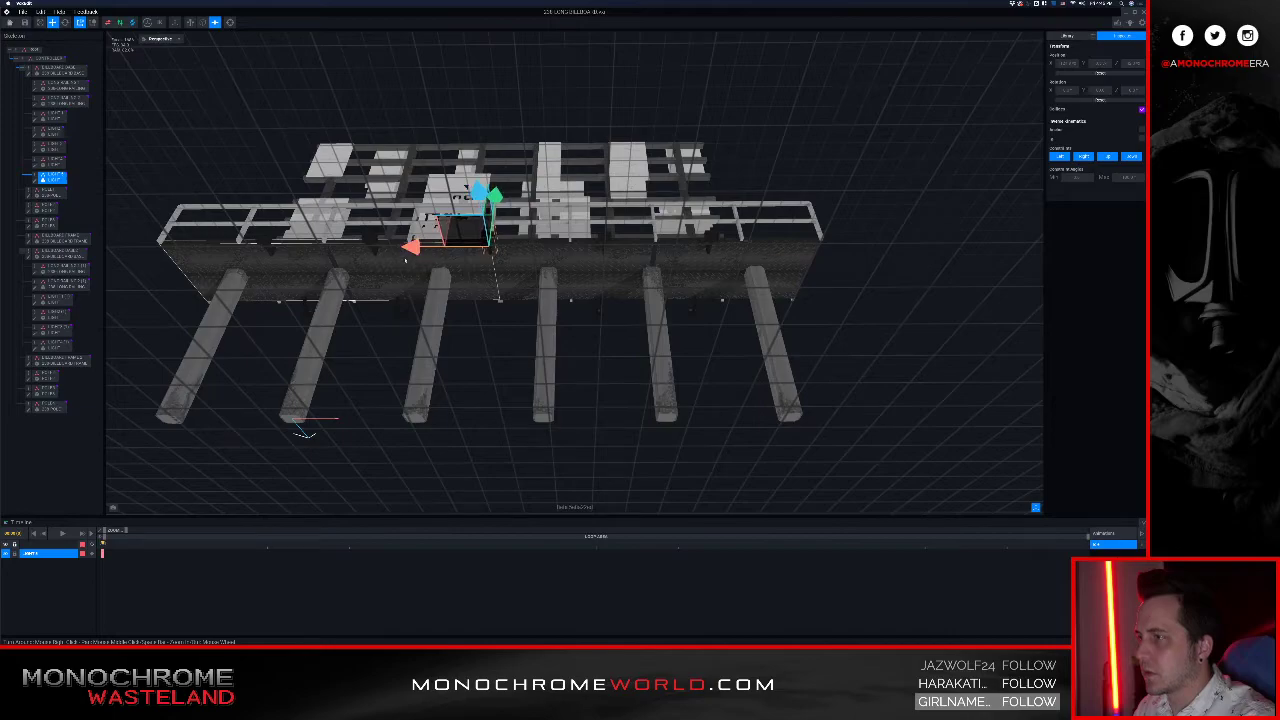
Step: Compare the platform lights and try to fine-tune LIGHT 5's position along the edge near the platform's middle
click(385, 250)
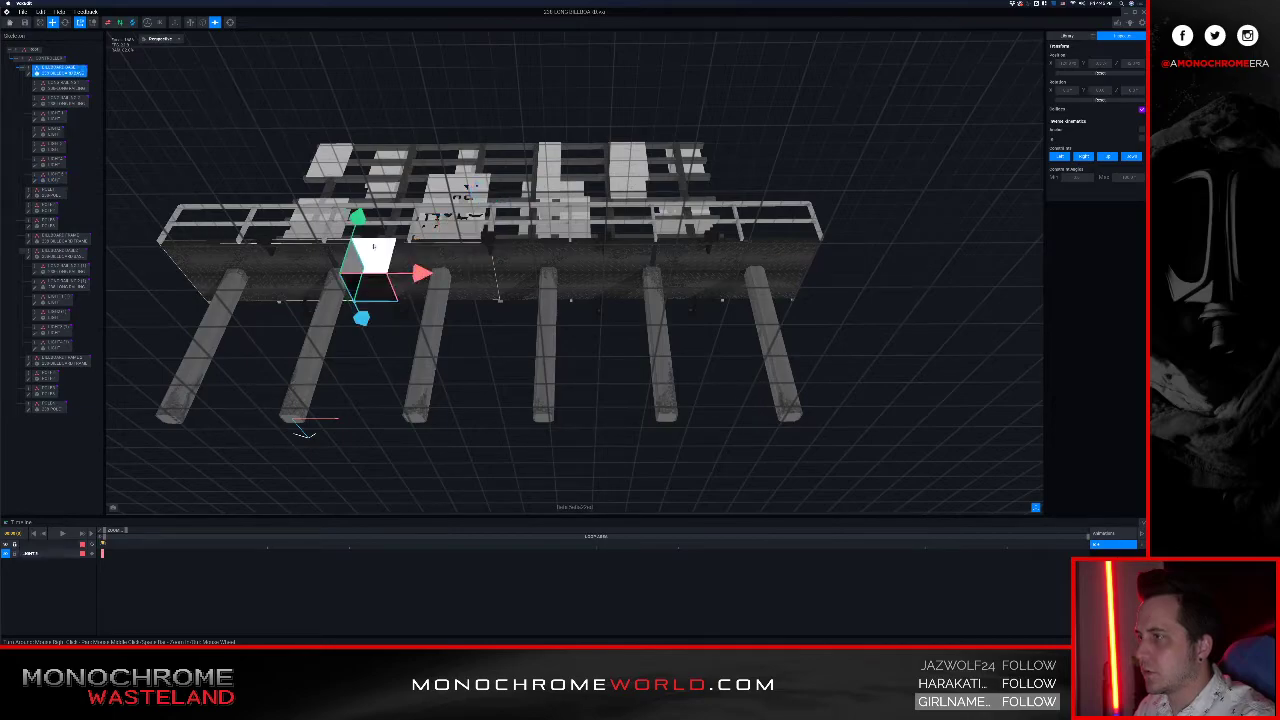
click(376, 250)
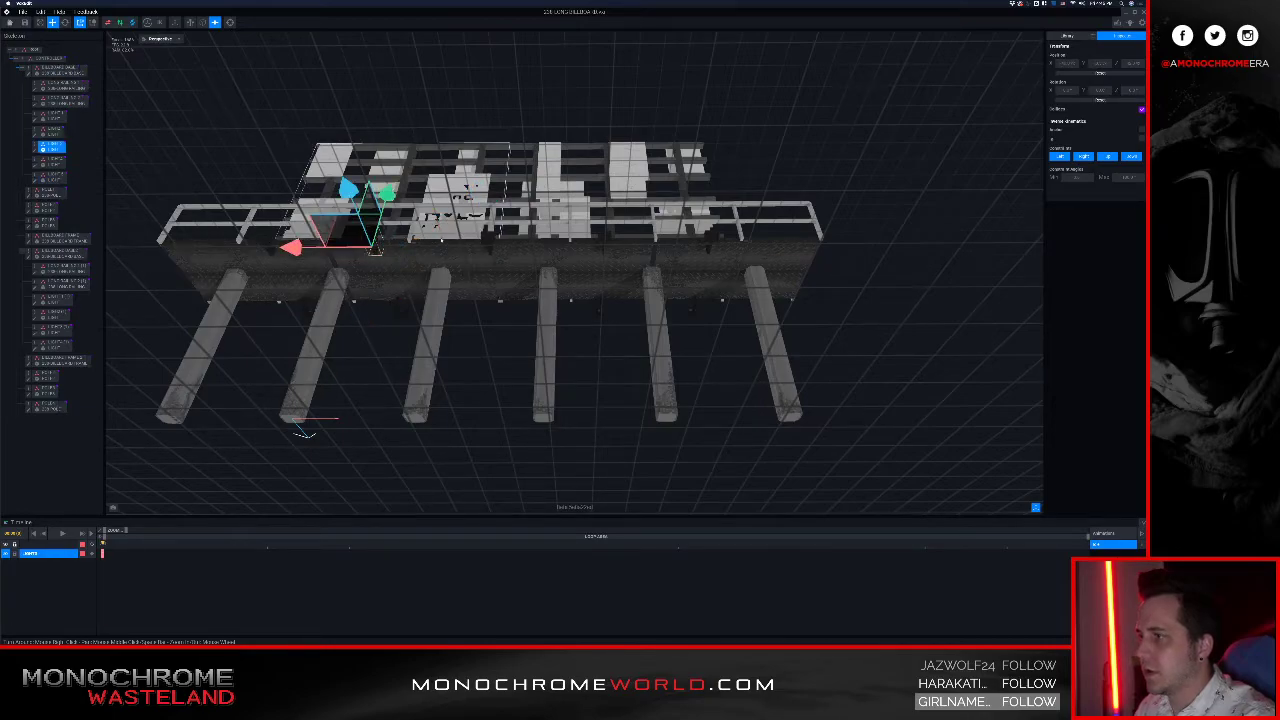
click(493, 250)
drag(412, 248, 400, 247)
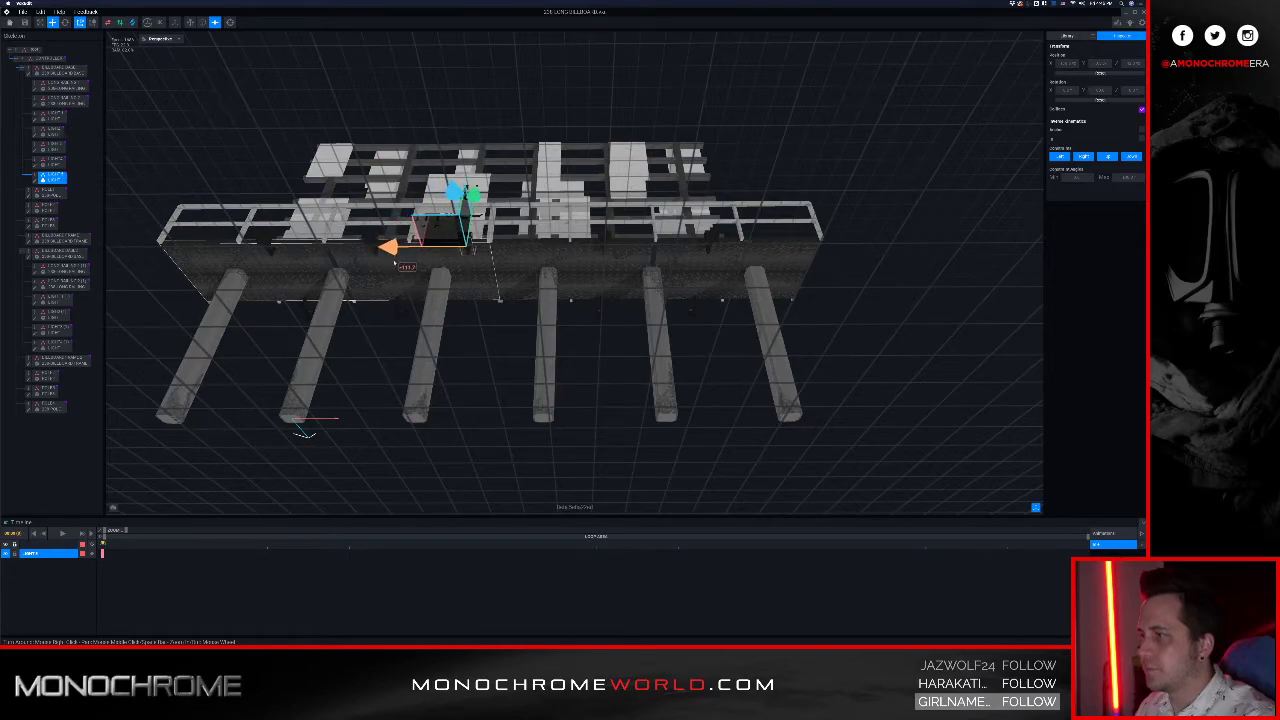
right_drag(495, 268, 499, 285)
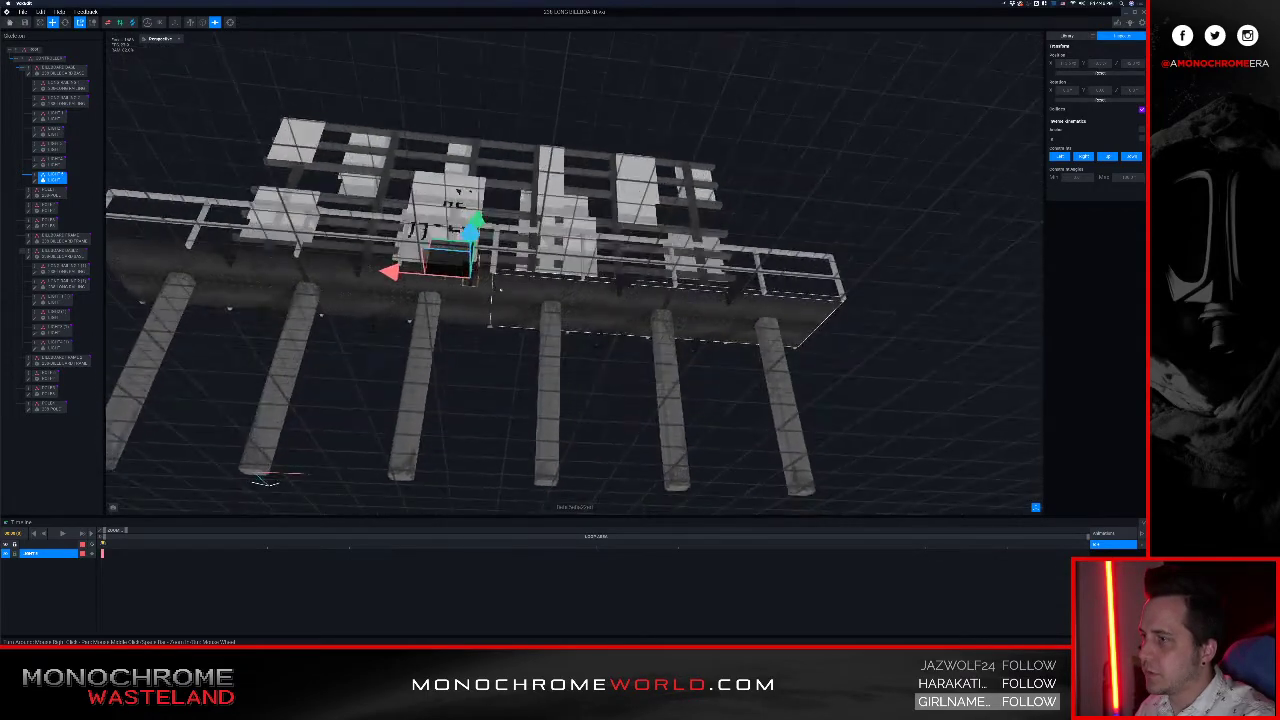
drag(390, 272, 412, 275)
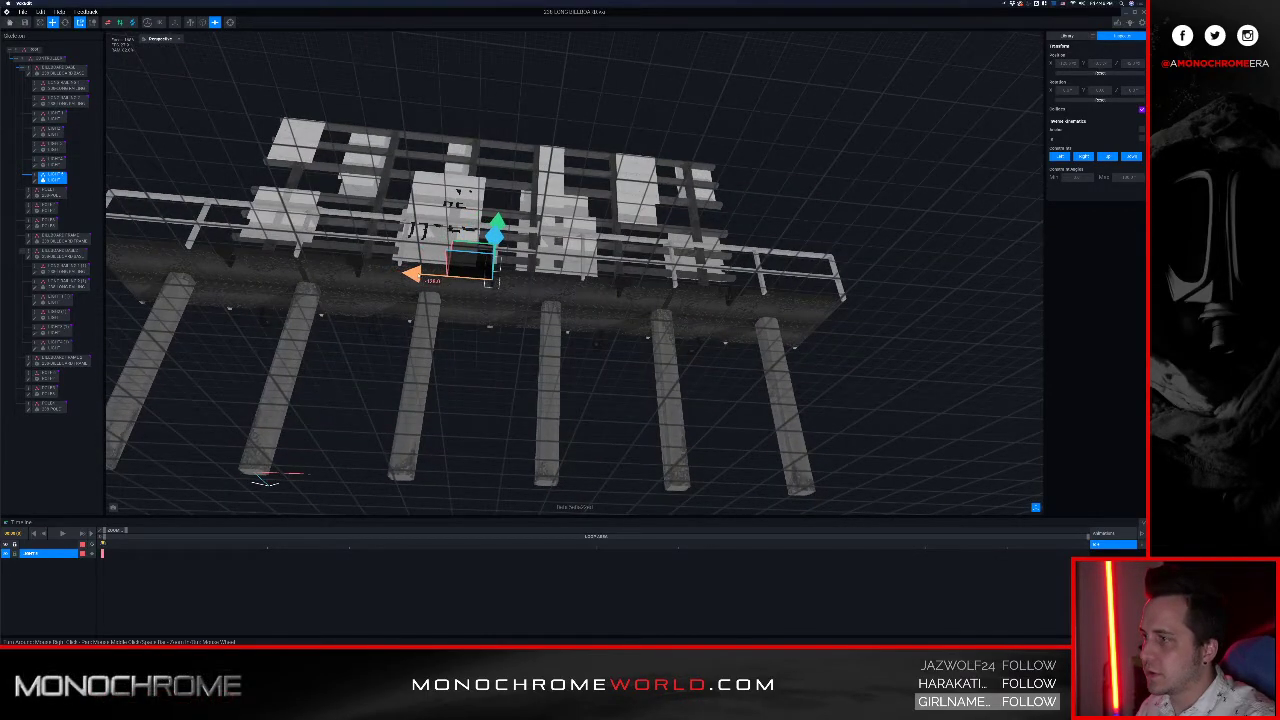
Step: Delete the LIGHT 5 copy near the middle of the platform and clear the selection
right_drag(502, 283, 508, 291)
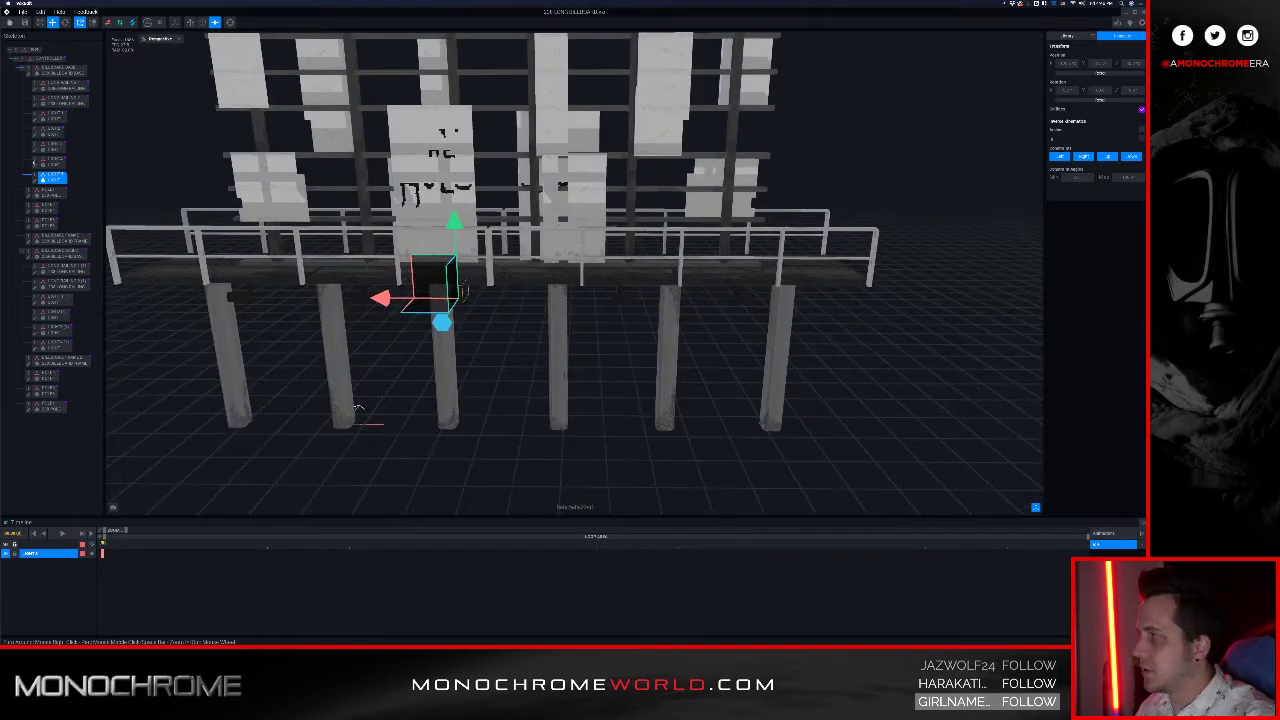
click(226, 258)
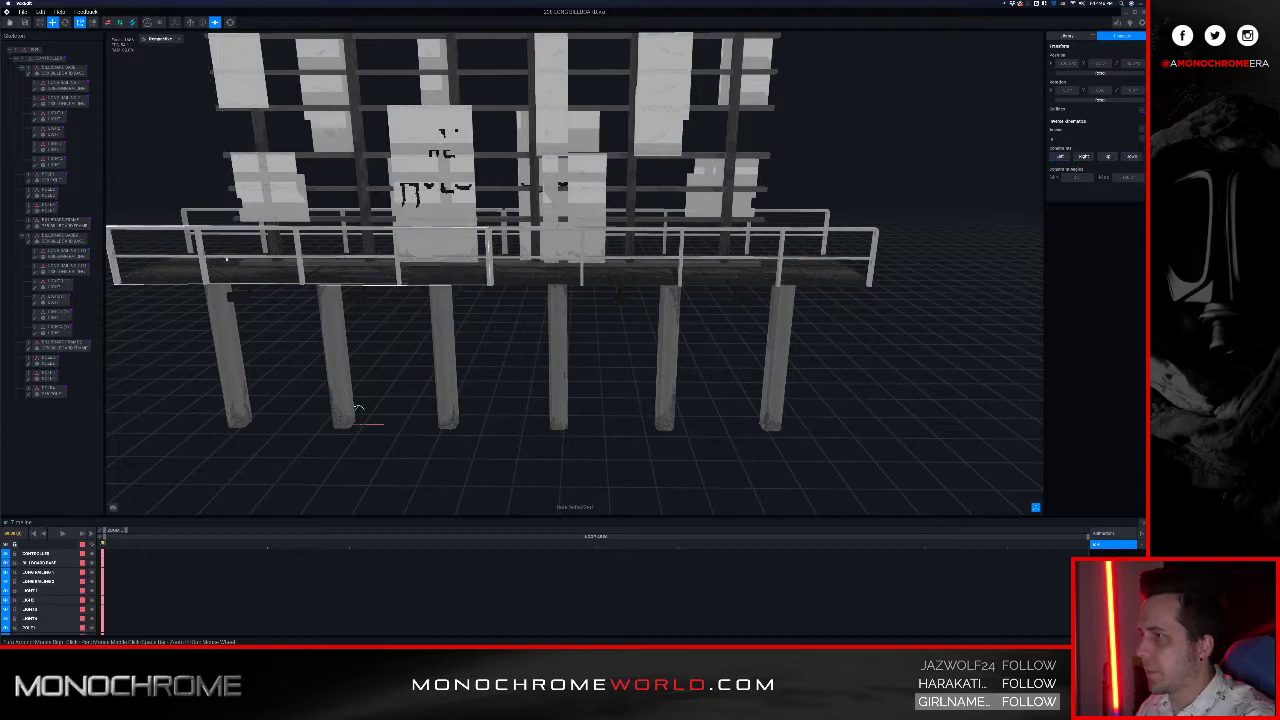
Step: Examine the billboard from the front and from underneath to judge how the lights are spaced along the platform
scroll(226, 259, down, 5)
right_drag(226, 259, 510, 254)
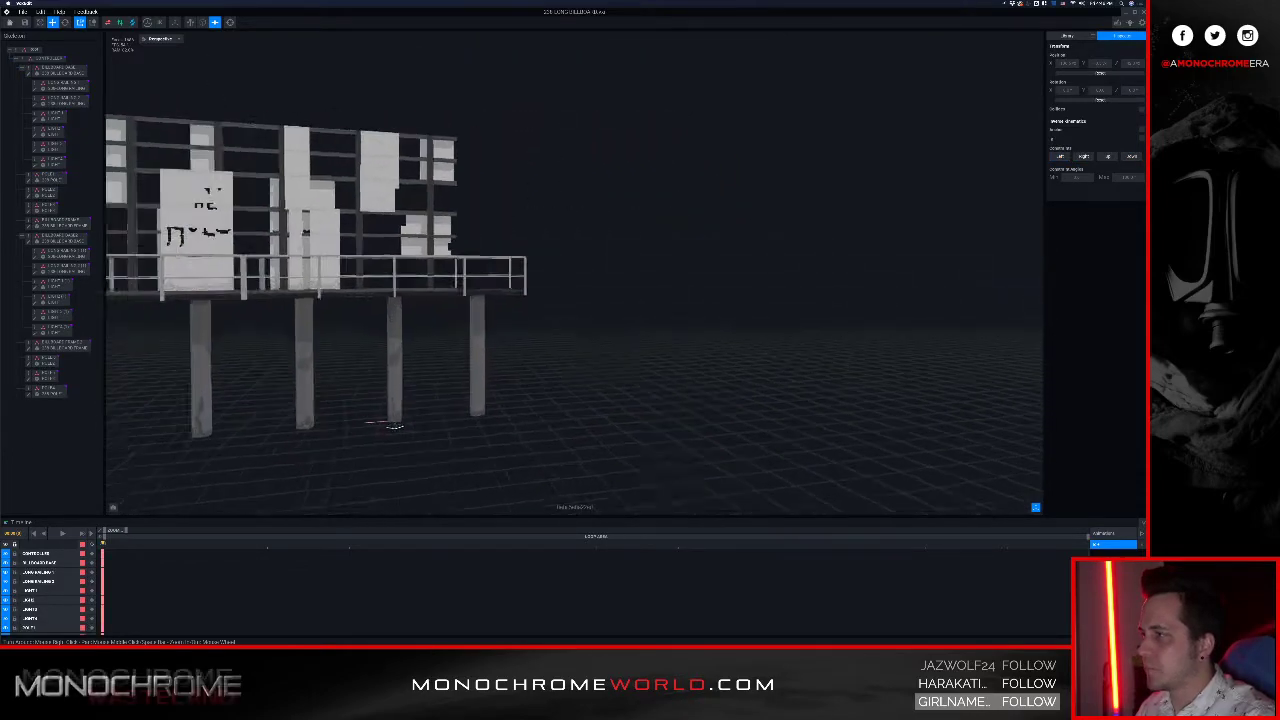
middle_drag(306, 232, 478, 267)
right_drag(478, 267, 431, 315)
middle_drag(390, 370, 710, 335)
right_drag(710, 335, 780, 314)
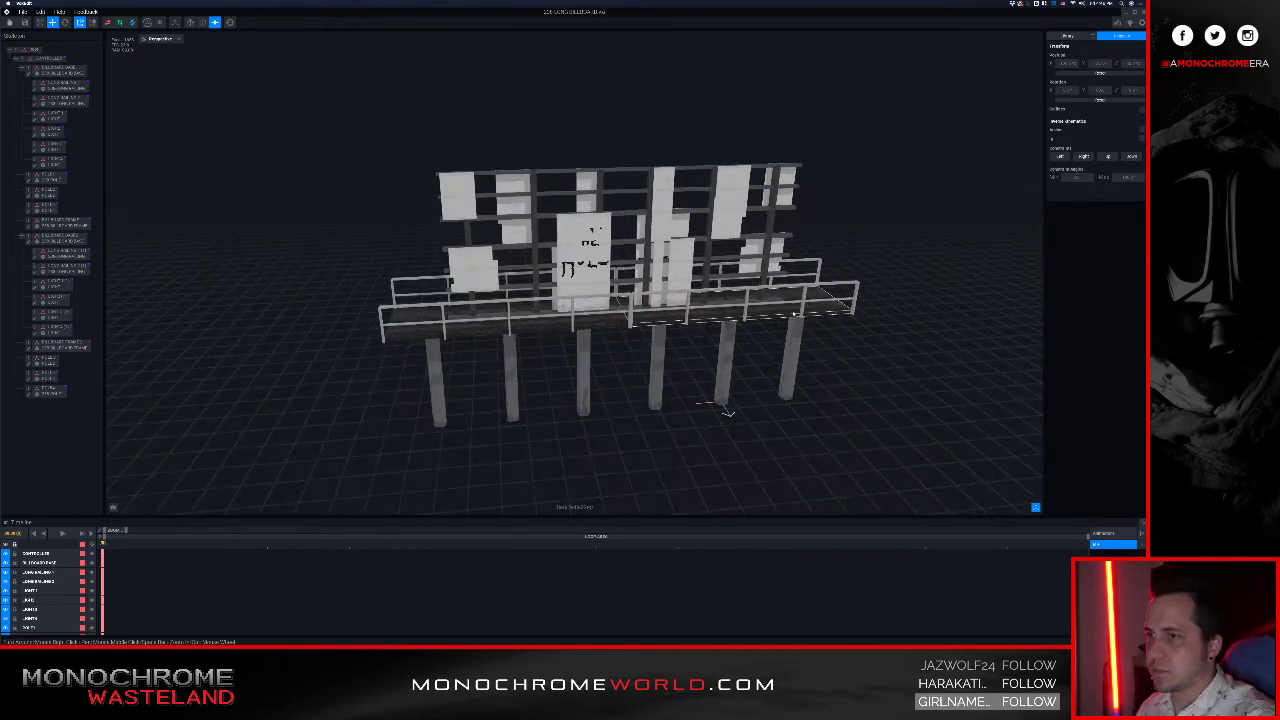
scroll(780, 314, up, 3)
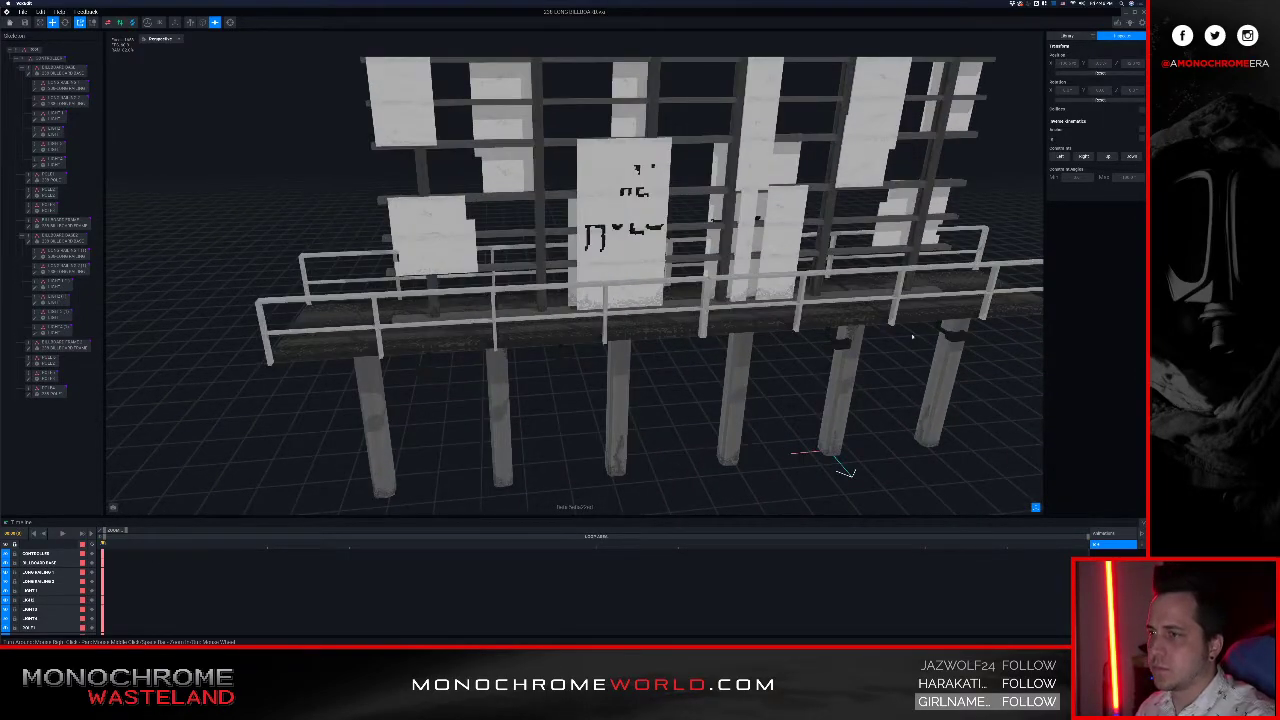
right_drag(770, 368, 716, 364)
scroll(704, 337, down, 3)
scroll(707, 336, up, 3)
scroll(711, 343, up, 3)
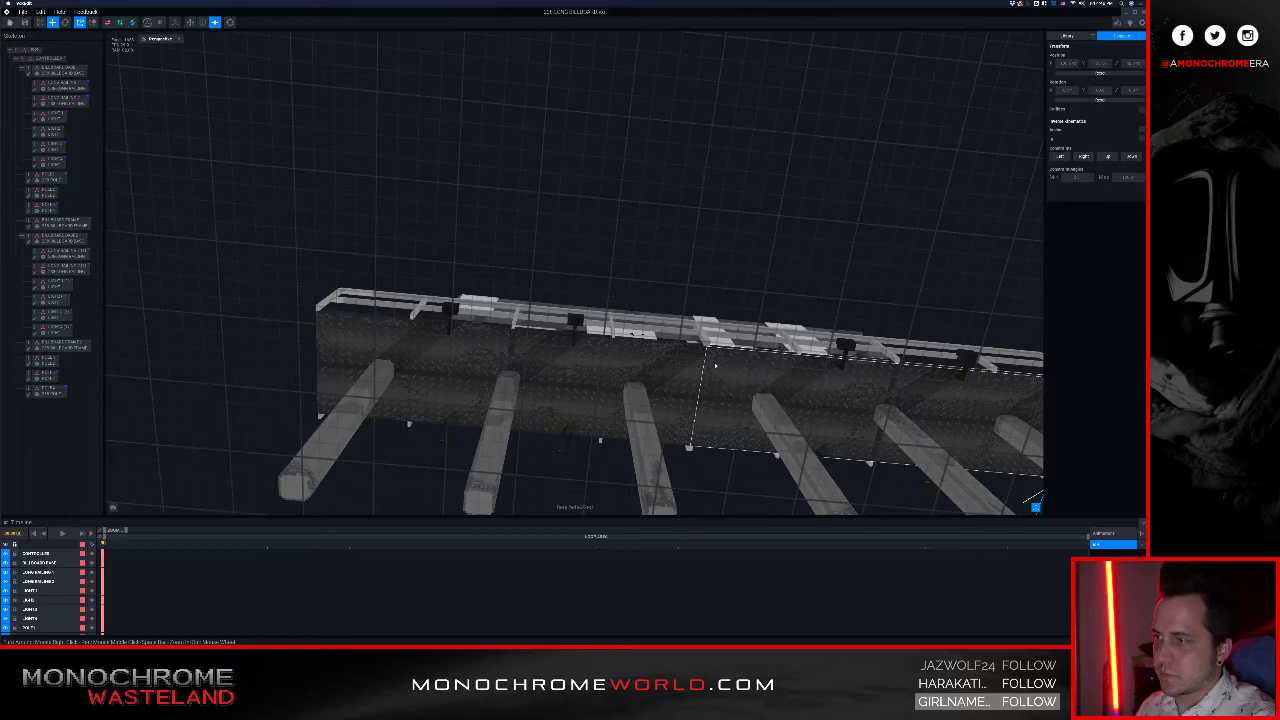
Step: Duplicate the second light on the far platform edge as LIGHT5 and slide the copy into the gap at the platform's middle
click(576, 322)
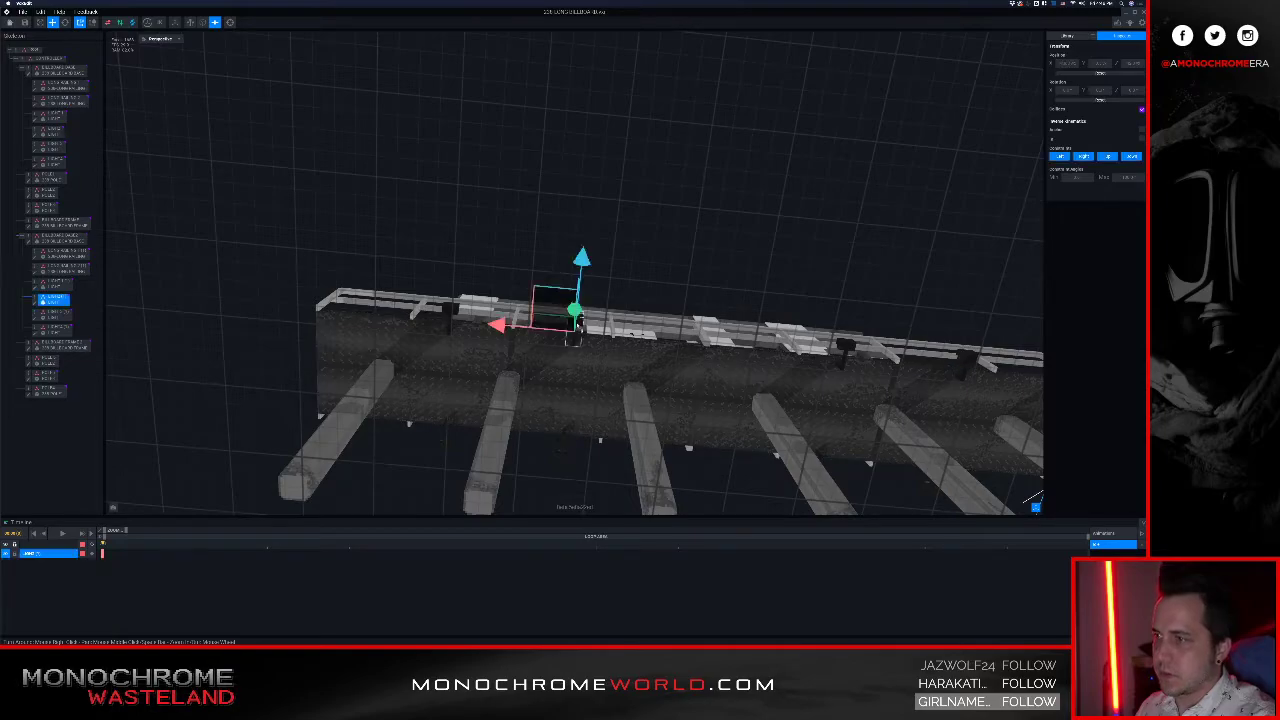
right_click(36, 295)
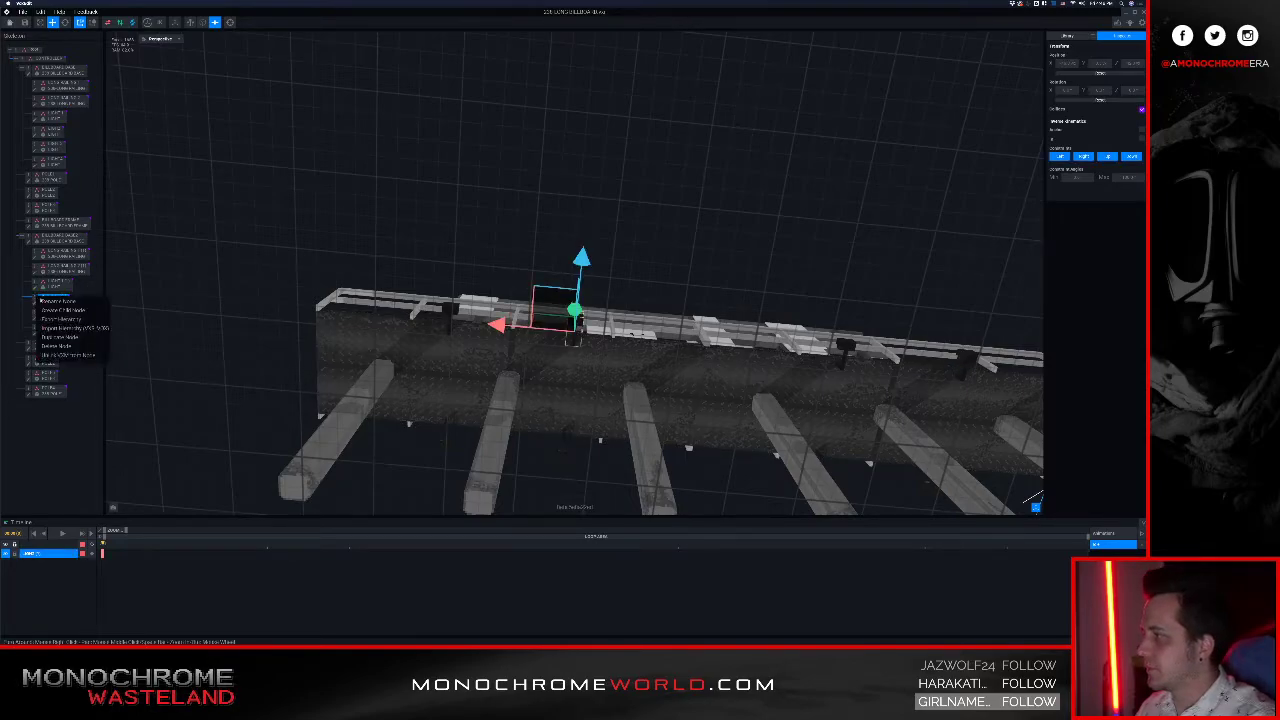
click(60, 338)
text(LIGHT5)
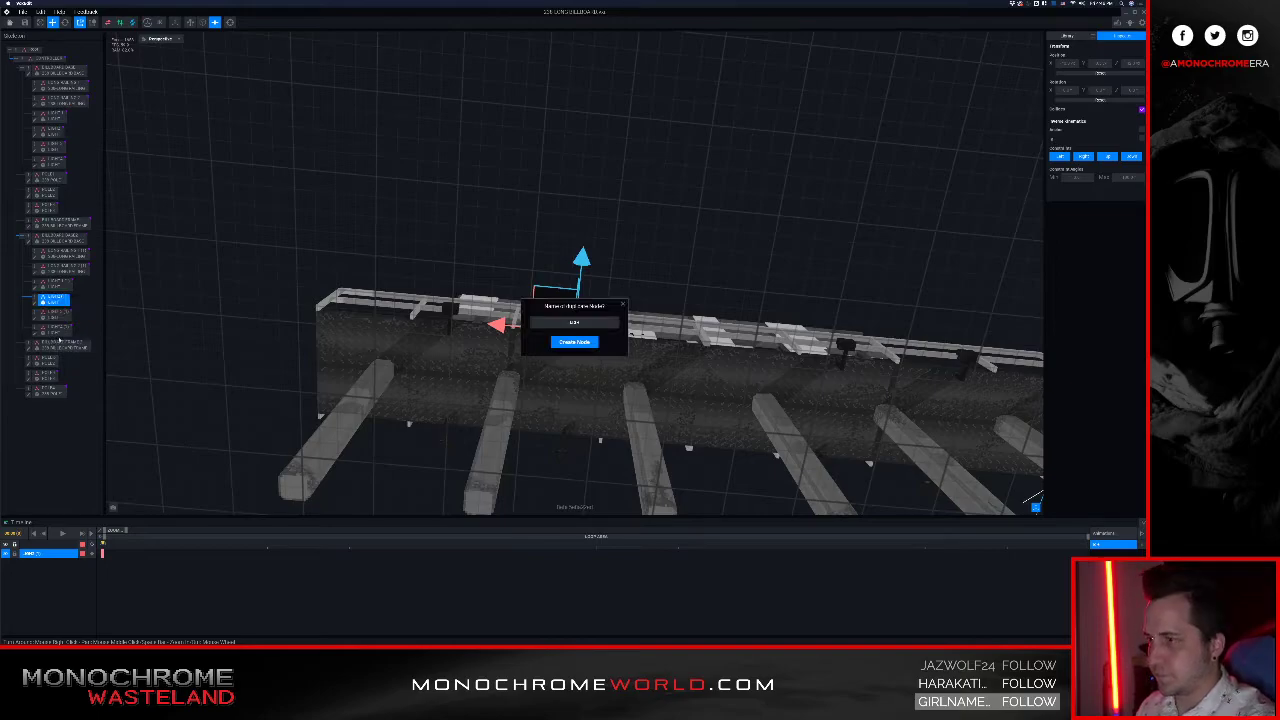
key(Return)
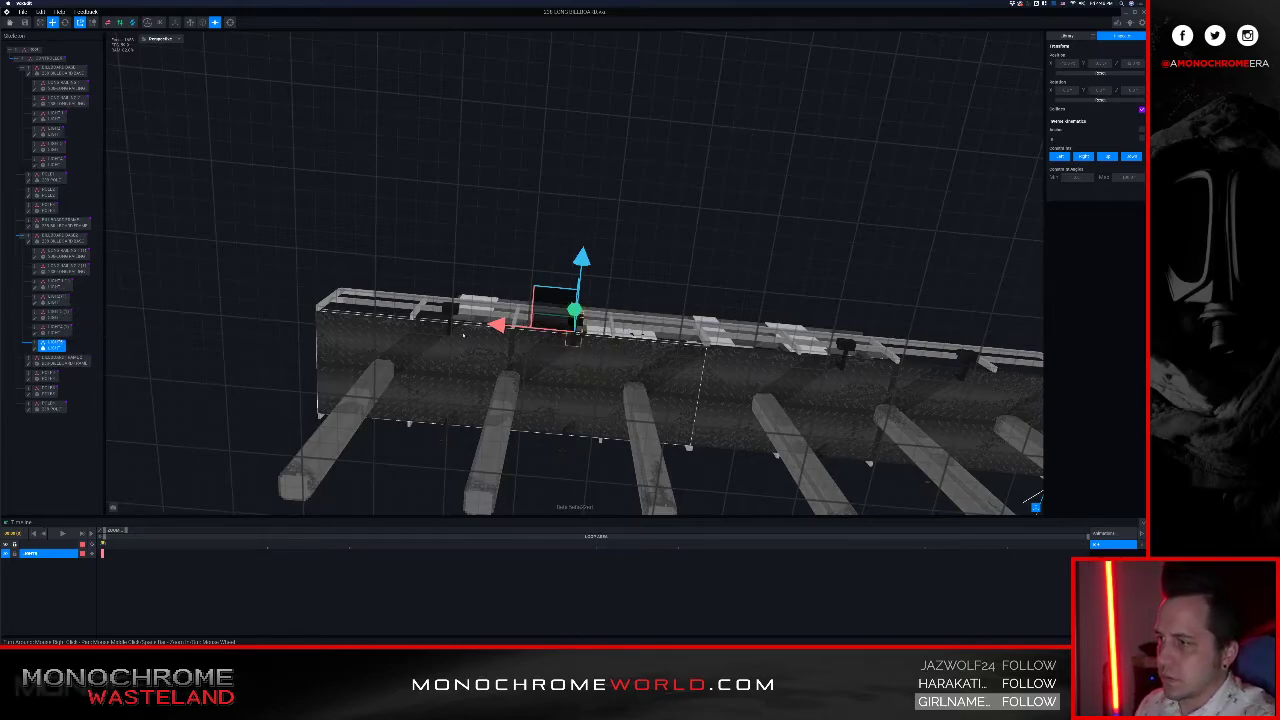
drag(496, 325, 610, 357)
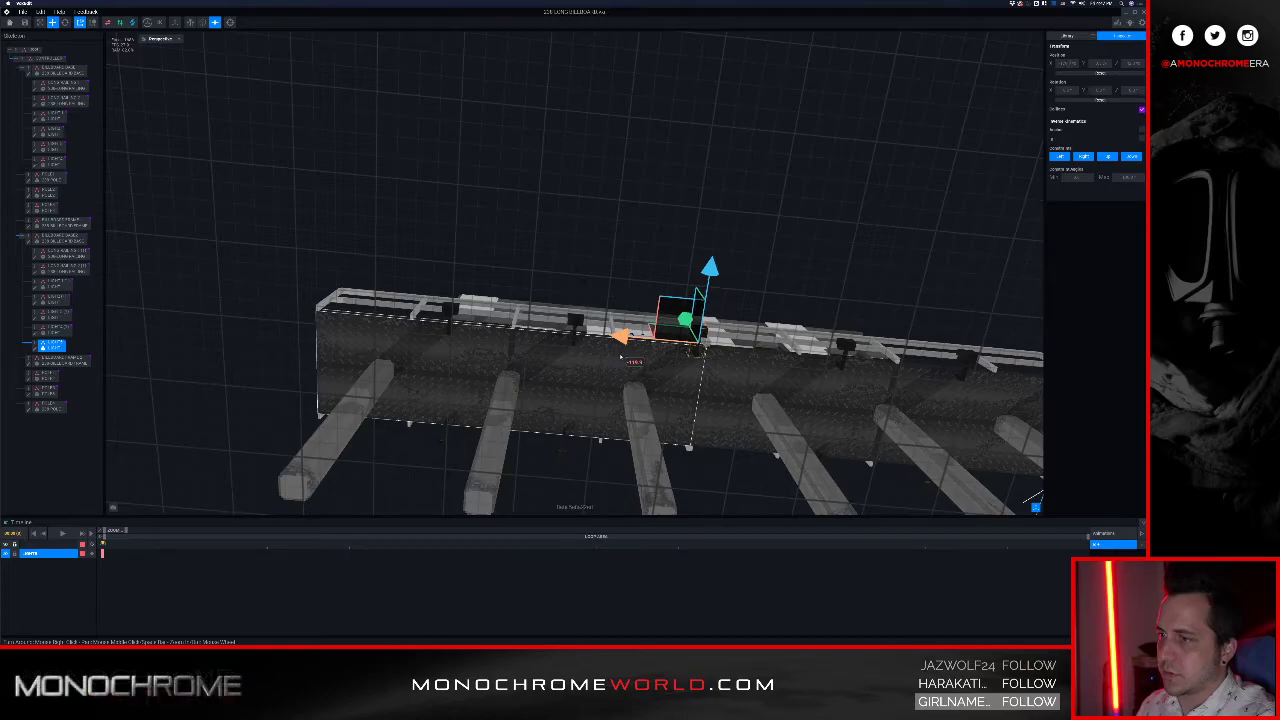
drag(620, 356, 620, 356)
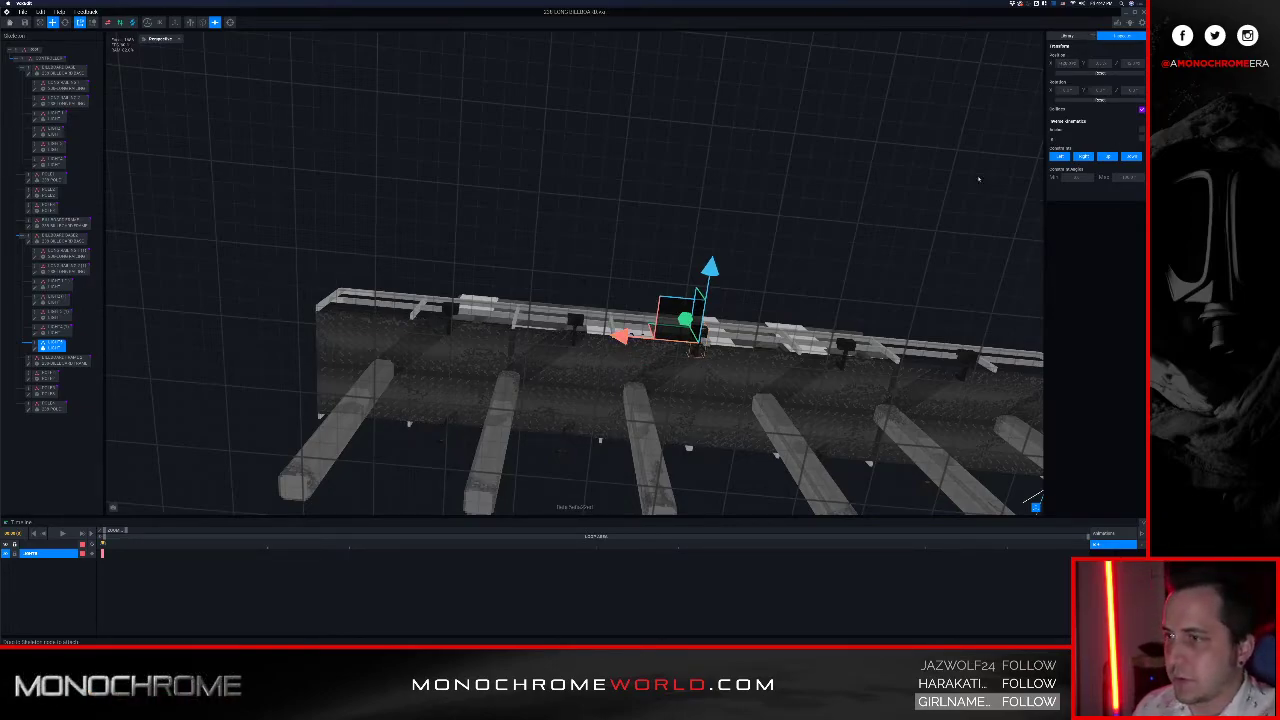
click(854, 241)
right_drag(782, 353, 778, 367)
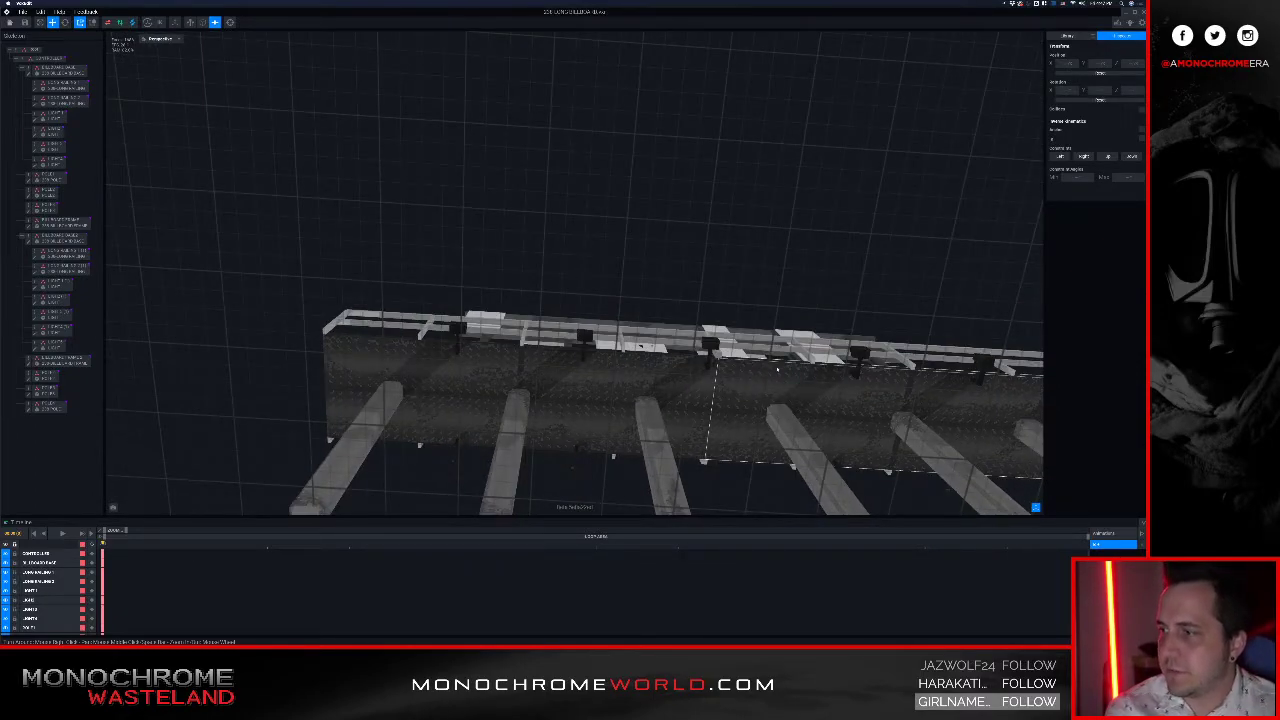
right_drag(796, 384, 741, 375)
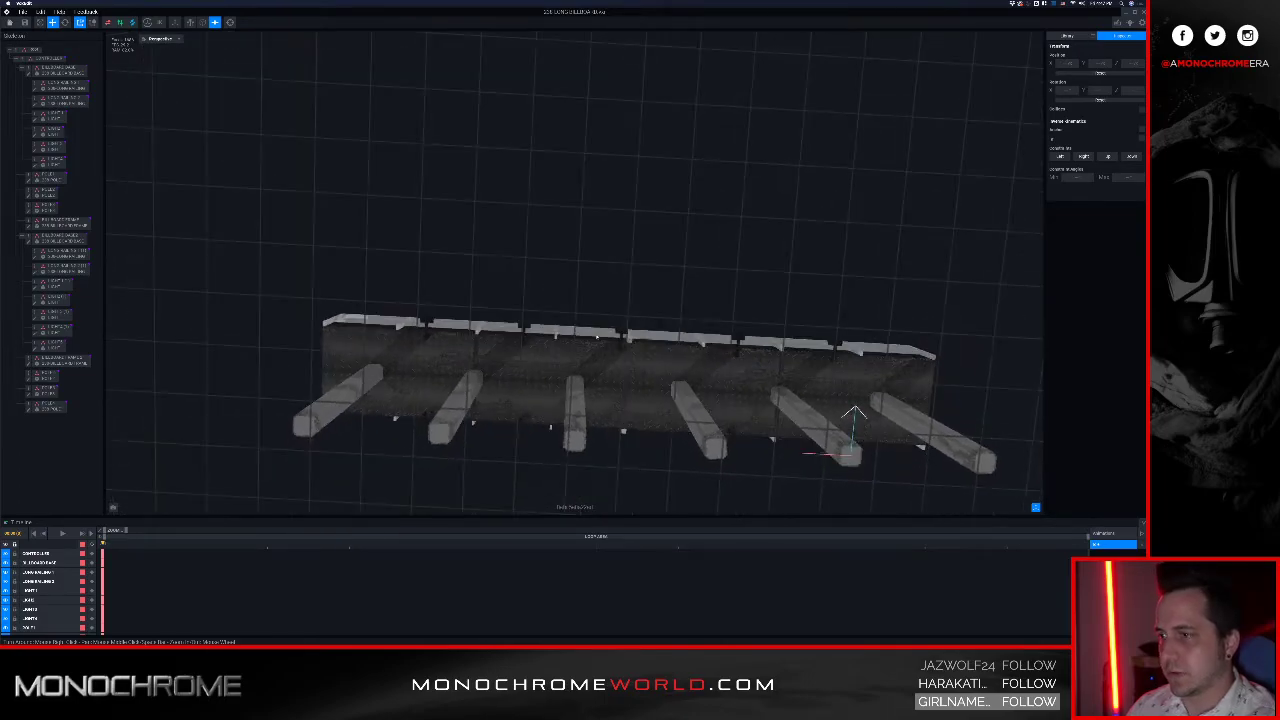
Step: Duplicate the light on the opposite platform edge before the third pole and slide the copy to the middle between the third and fourth poles
click(615, 330)
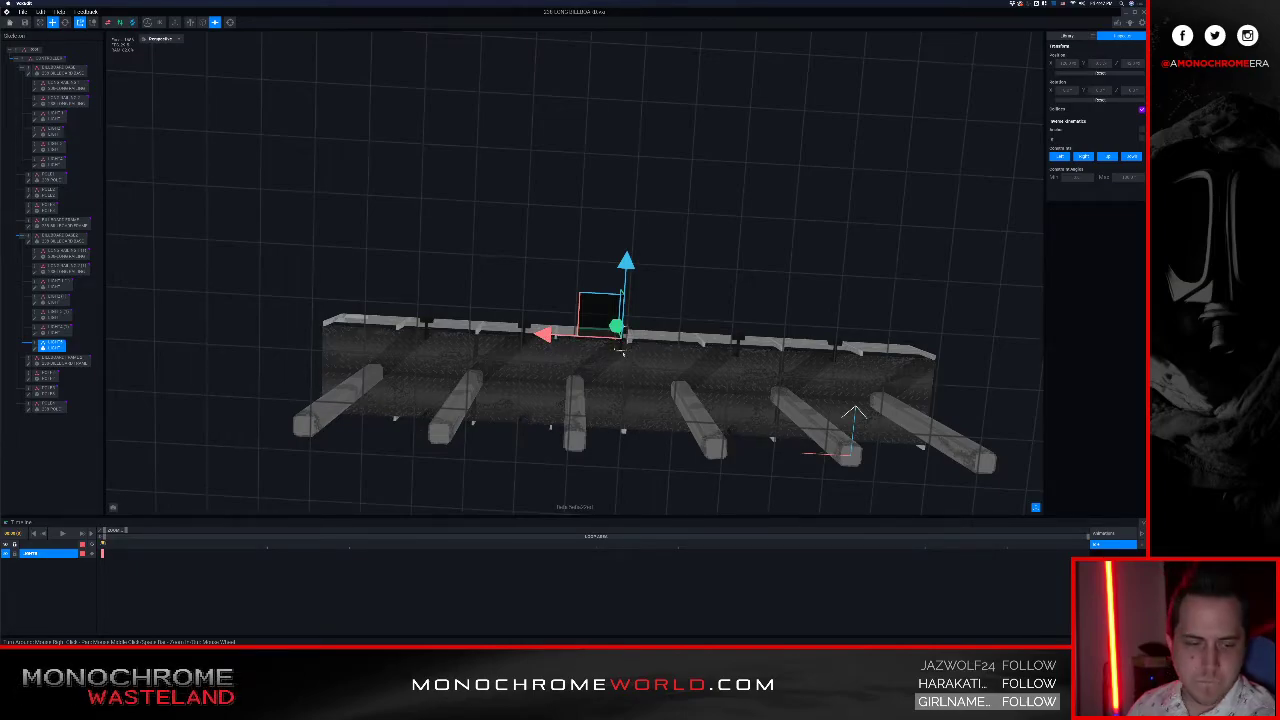
click(737, 343)
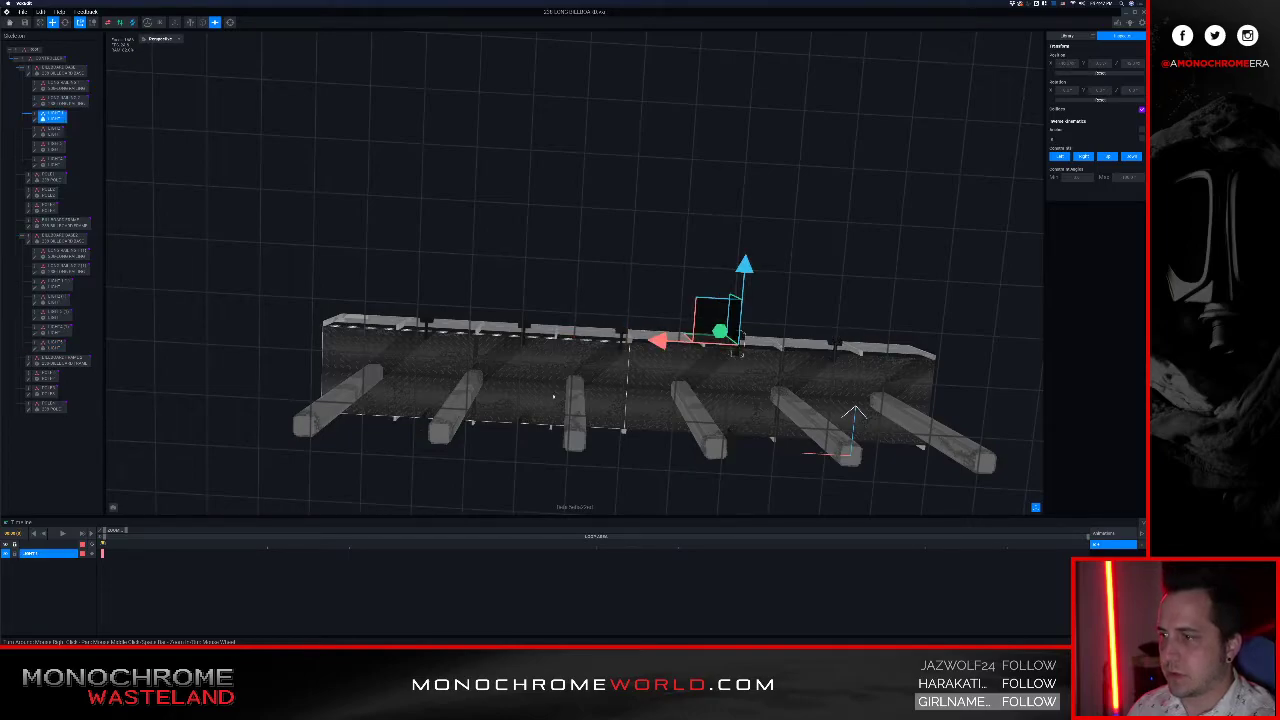
click(518, 433)
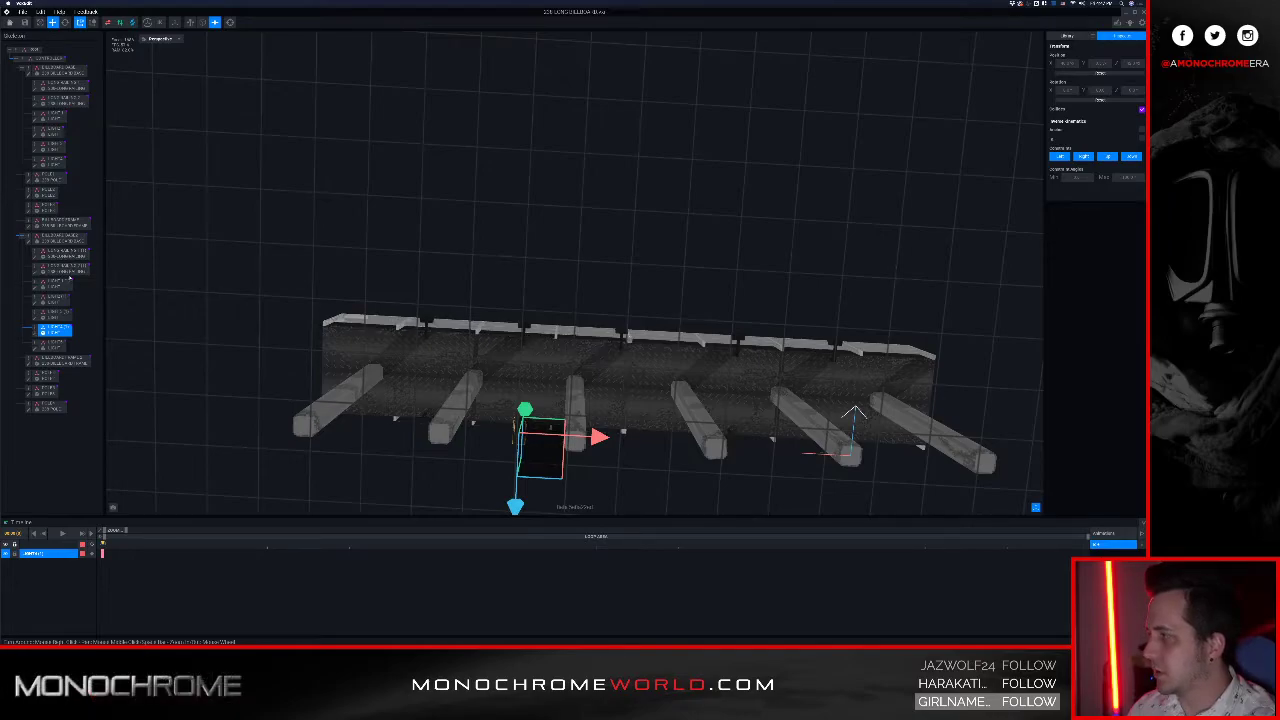
right_click(36, 329)
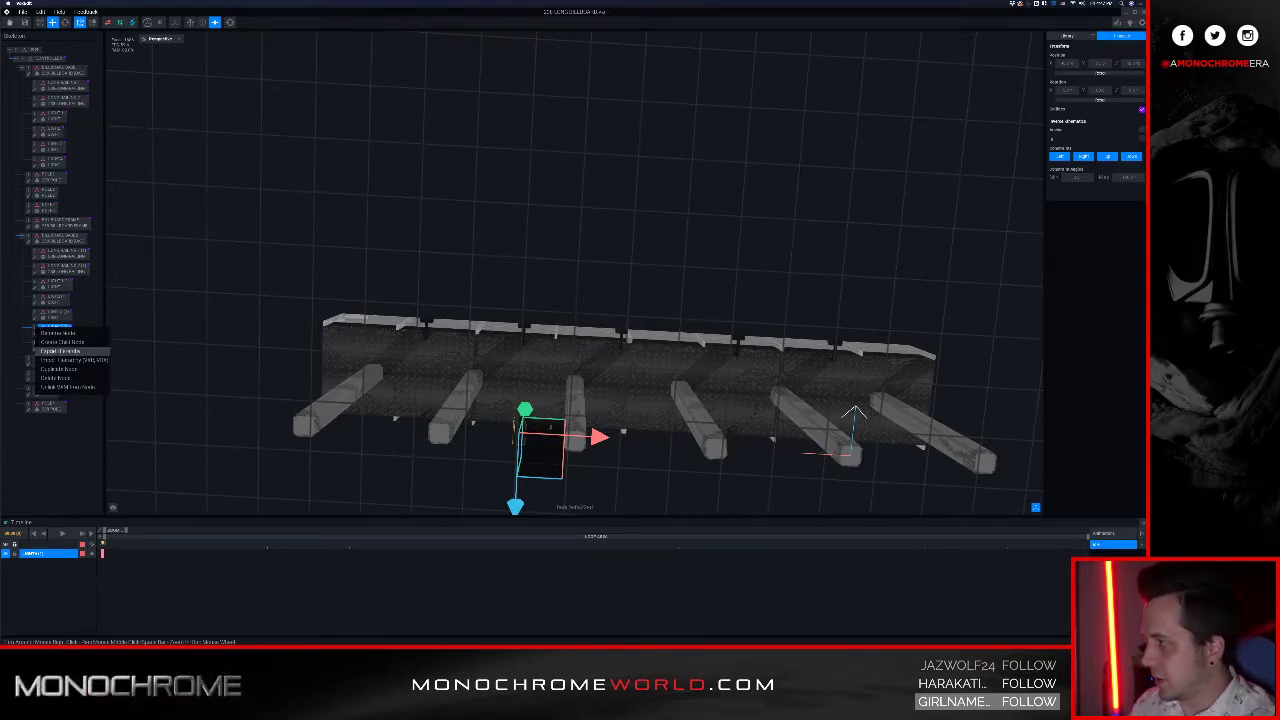
click(58, 369)
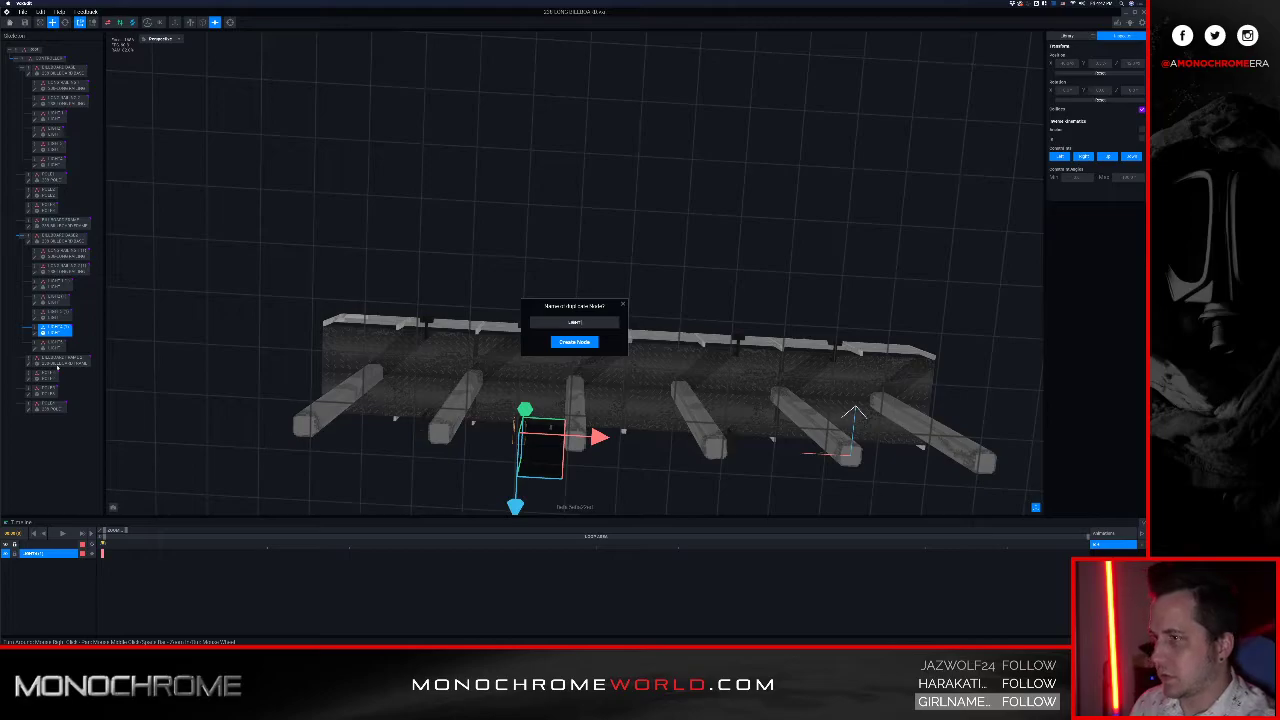
key(Return)
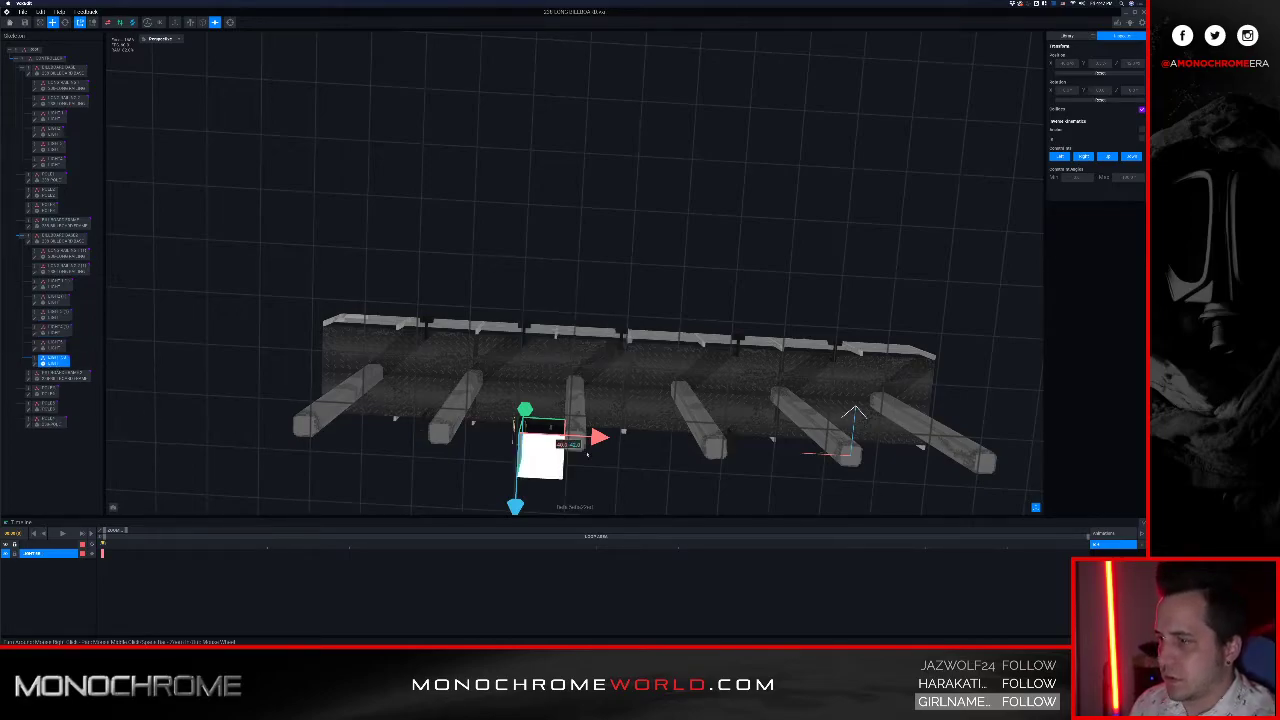
drag(608, 438, 703, 450)
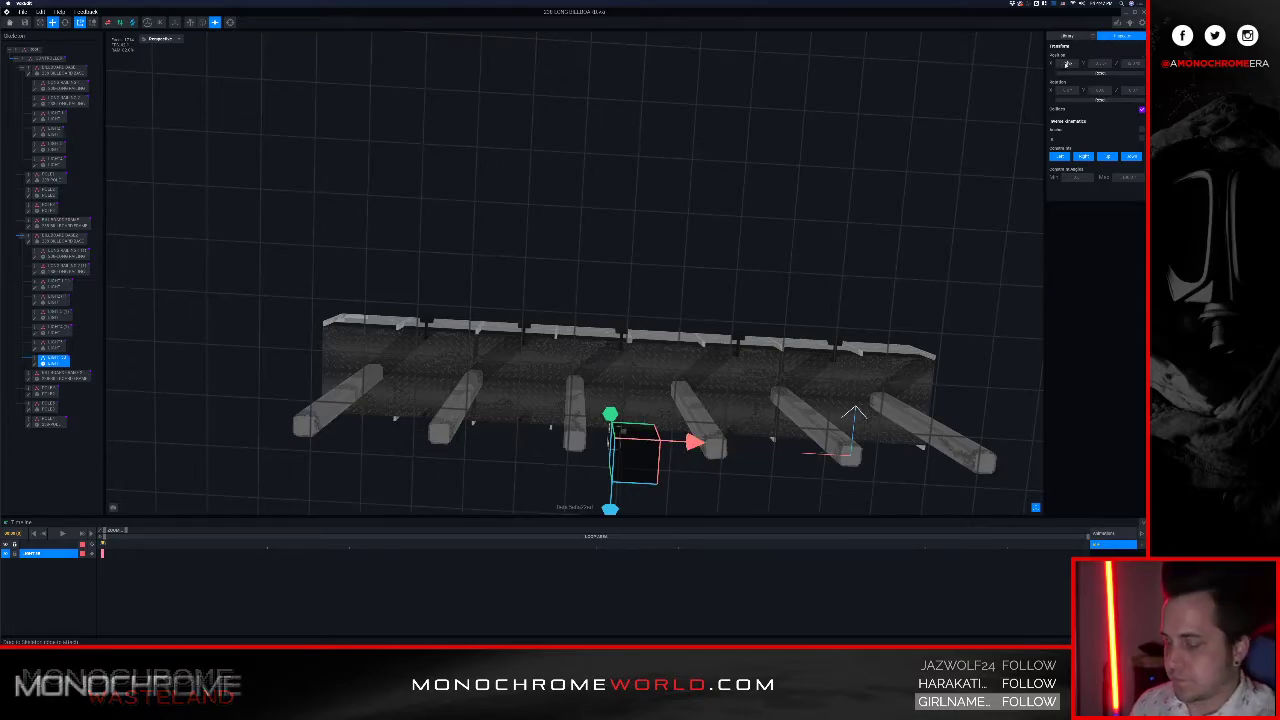
click(771, 184)
Step: Examine the whole billboard from the front and from several distances to review the lights, railings and poles
right_drag(659, 380, 685, 366)
scroll(657, 373, down, 5)
middle_drag(685, 366, 683, 367)
scroll(684, 366, up, 5)
right_drag(684, 367, 606, 370)
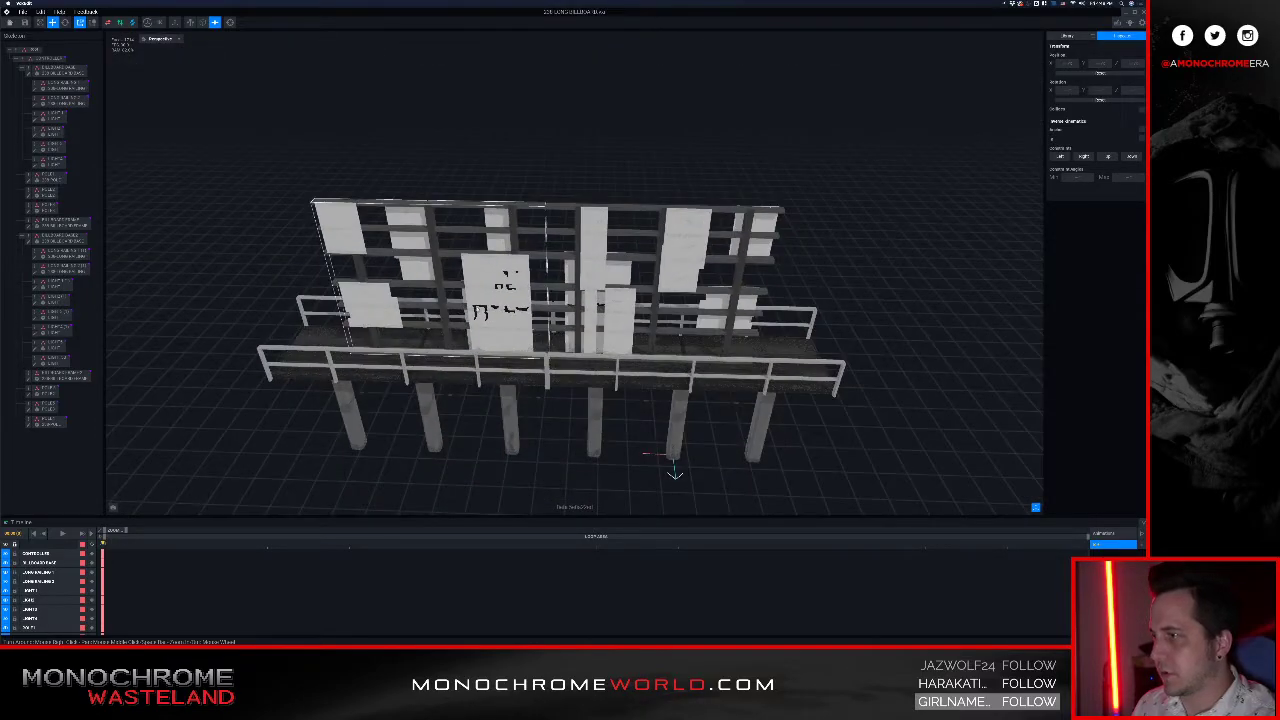
scroll(508, 330, up, 5)
right_drag(509, 340, 609, 401)
right_drag(609, 399, 618, 401)
scroll(640, 405, down, 5)
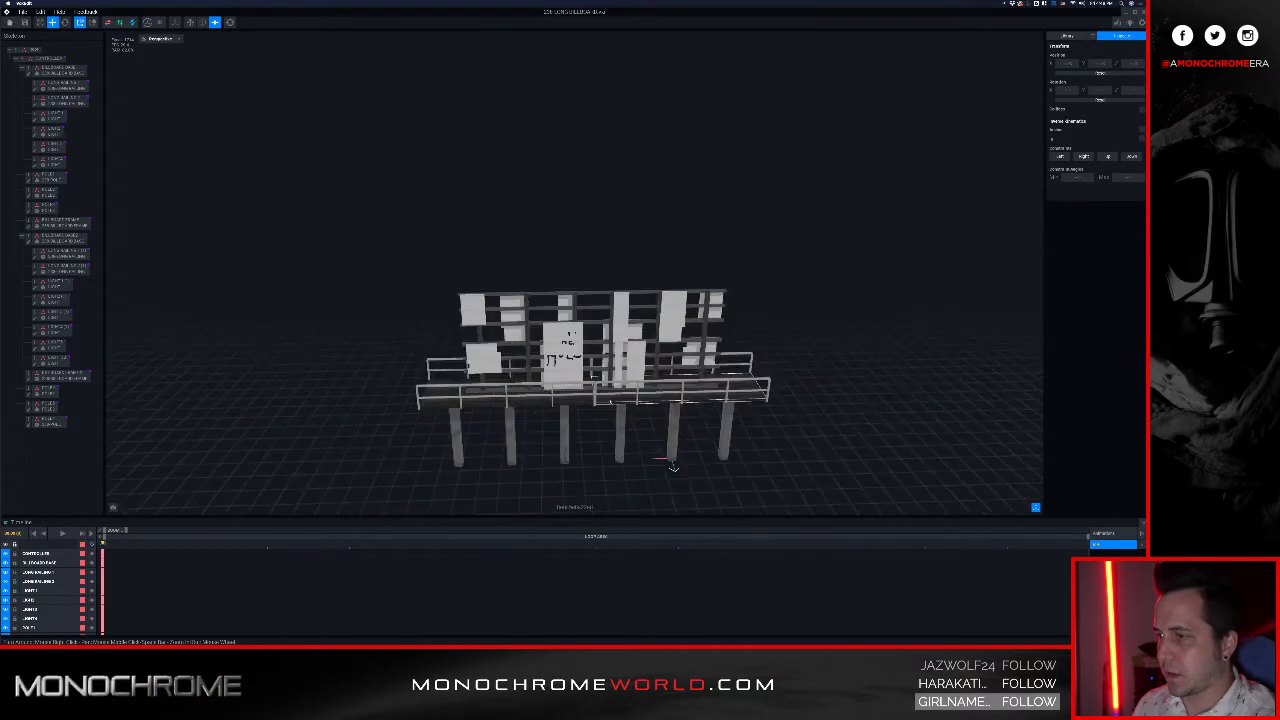
scroll(652, 463, up, 1)
middle_drag(650, 508, 652, 454)
scroll(652, 454, up, 1)
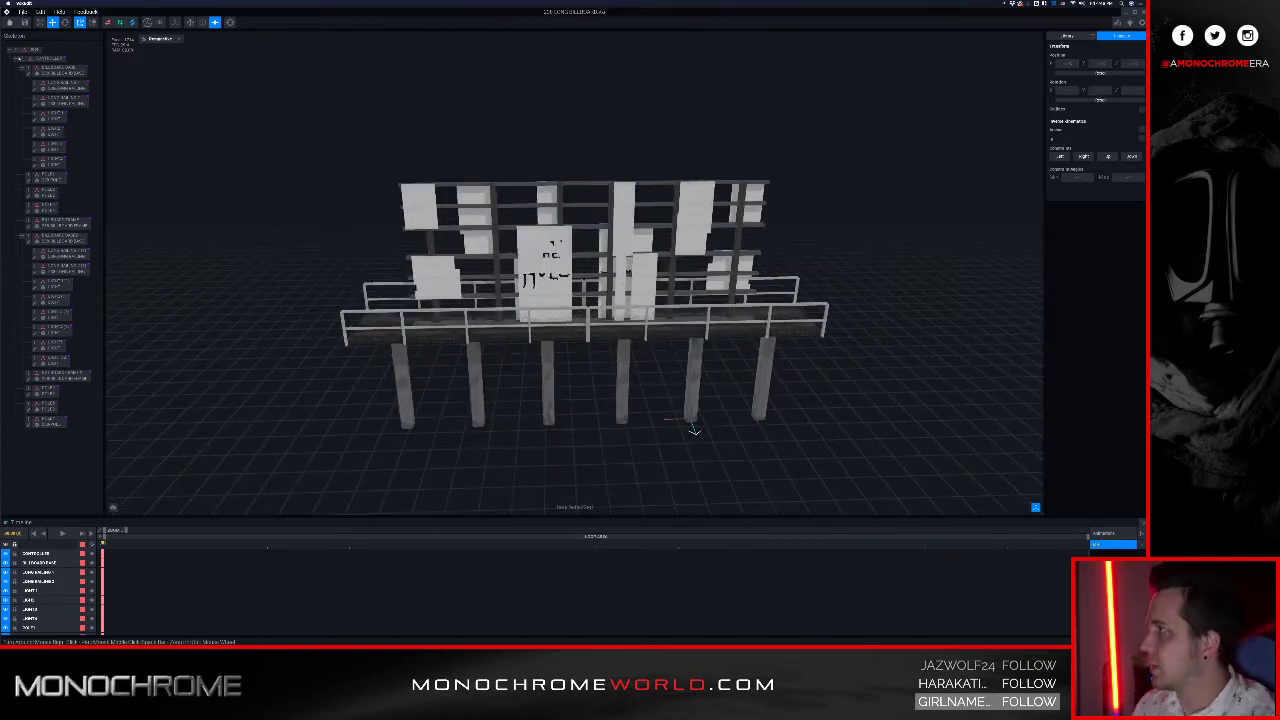
Step: Try moving the whole billboard sideways by its top-level node, check the platform node, and undo the move
click(38, 57)
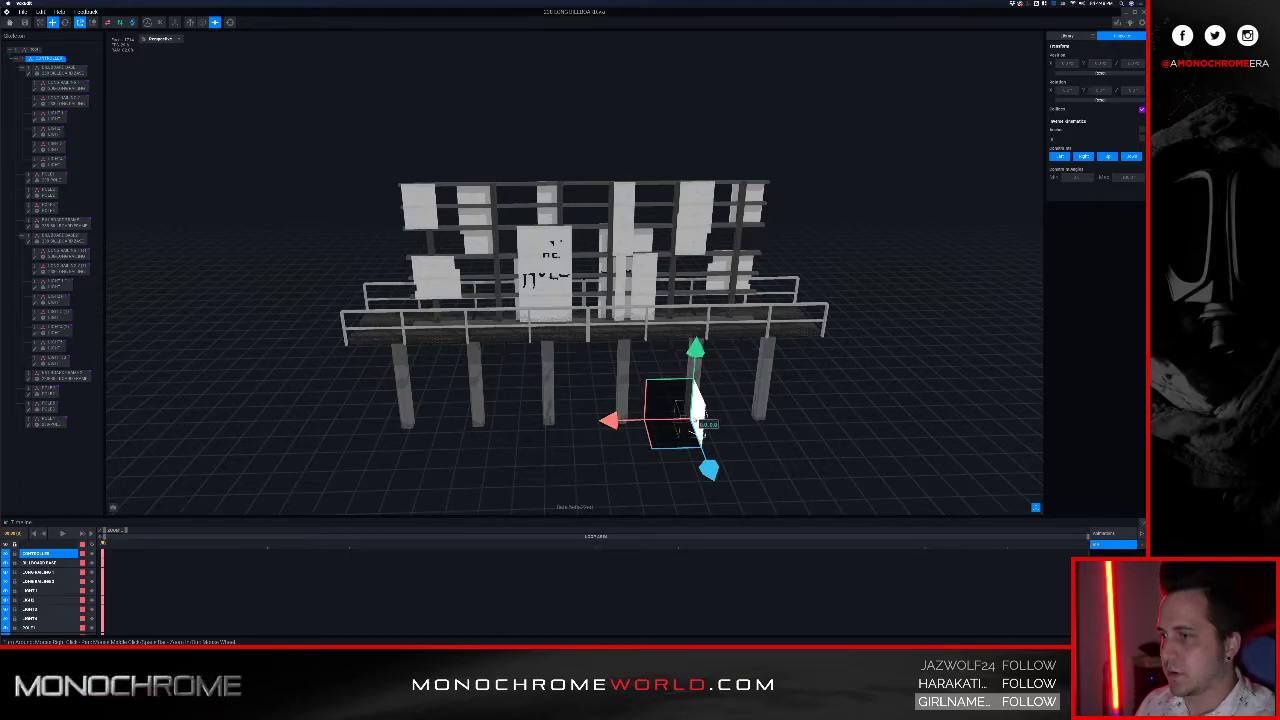
drag(618, 423, 722, 432)
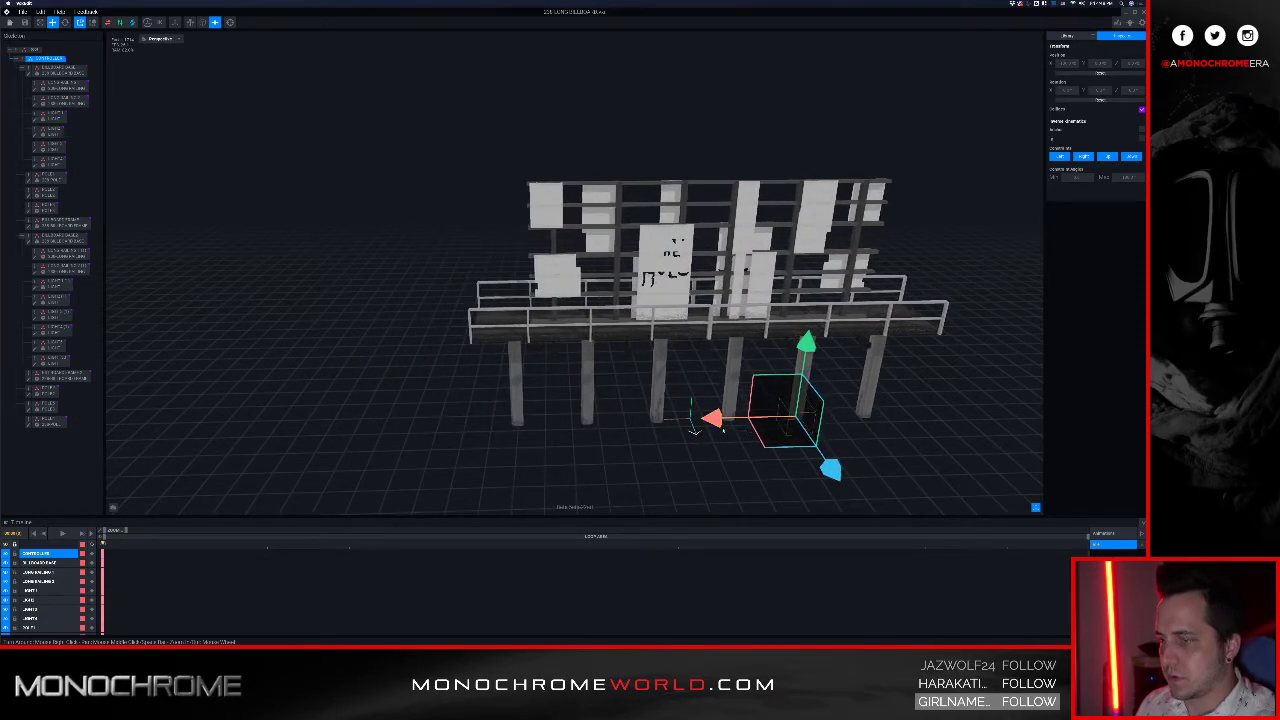
click(608, 463)
click(60, 71)
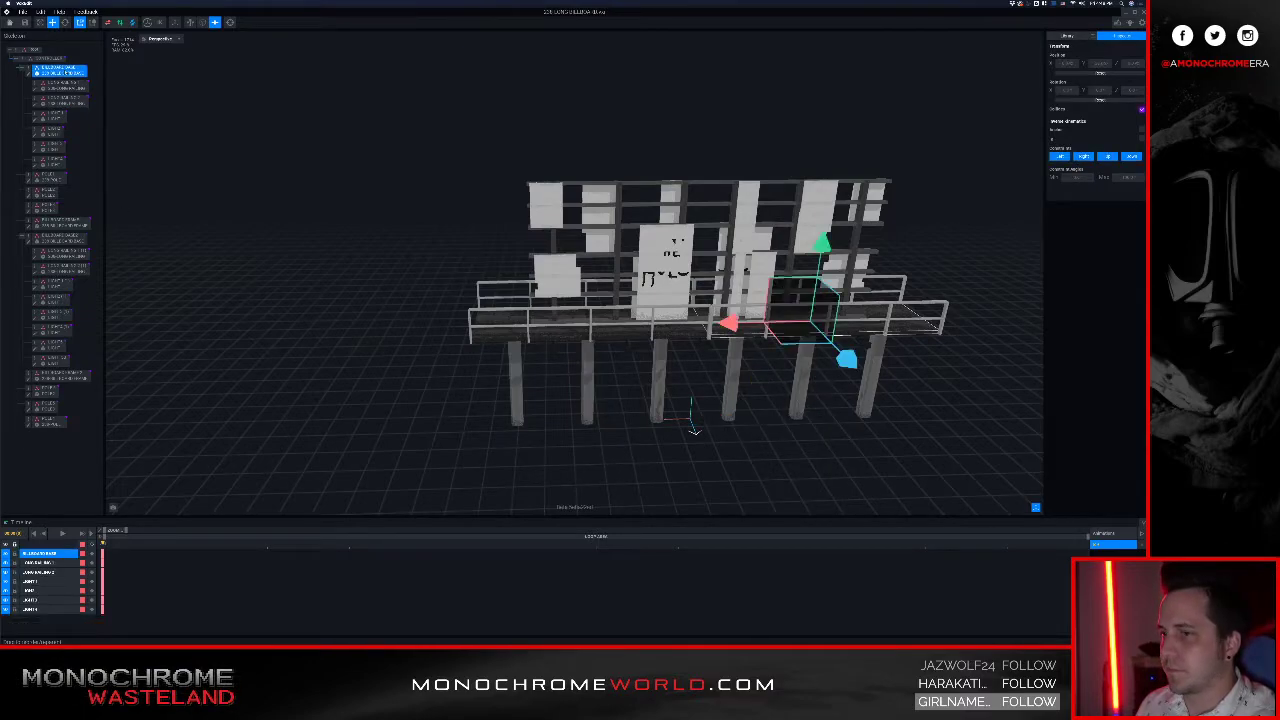
click(694, 430)
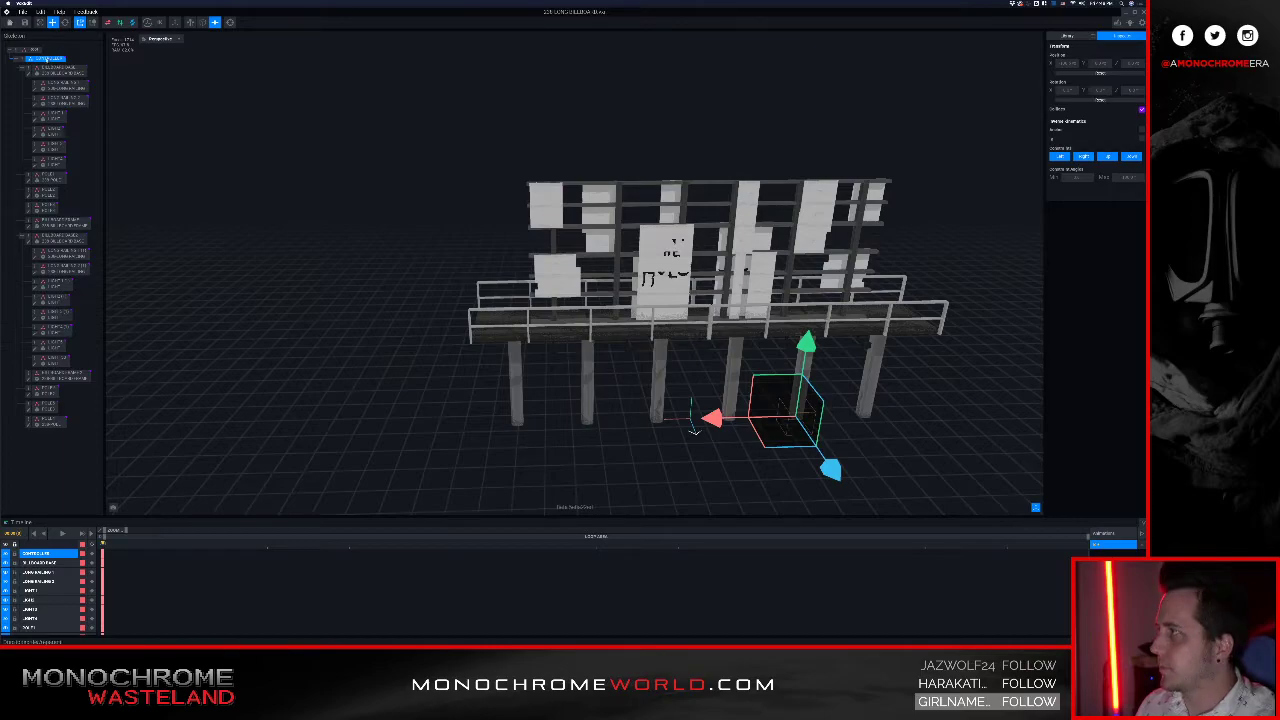
key(super+z)
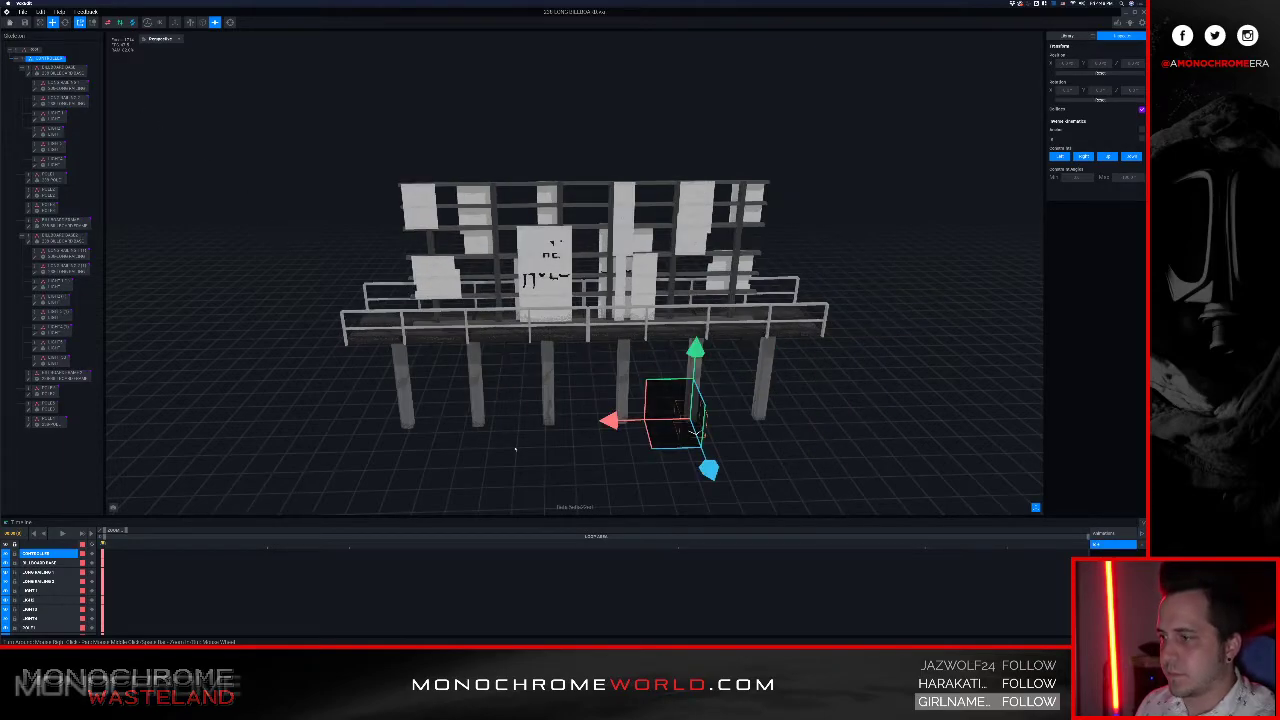
click(515, 449)
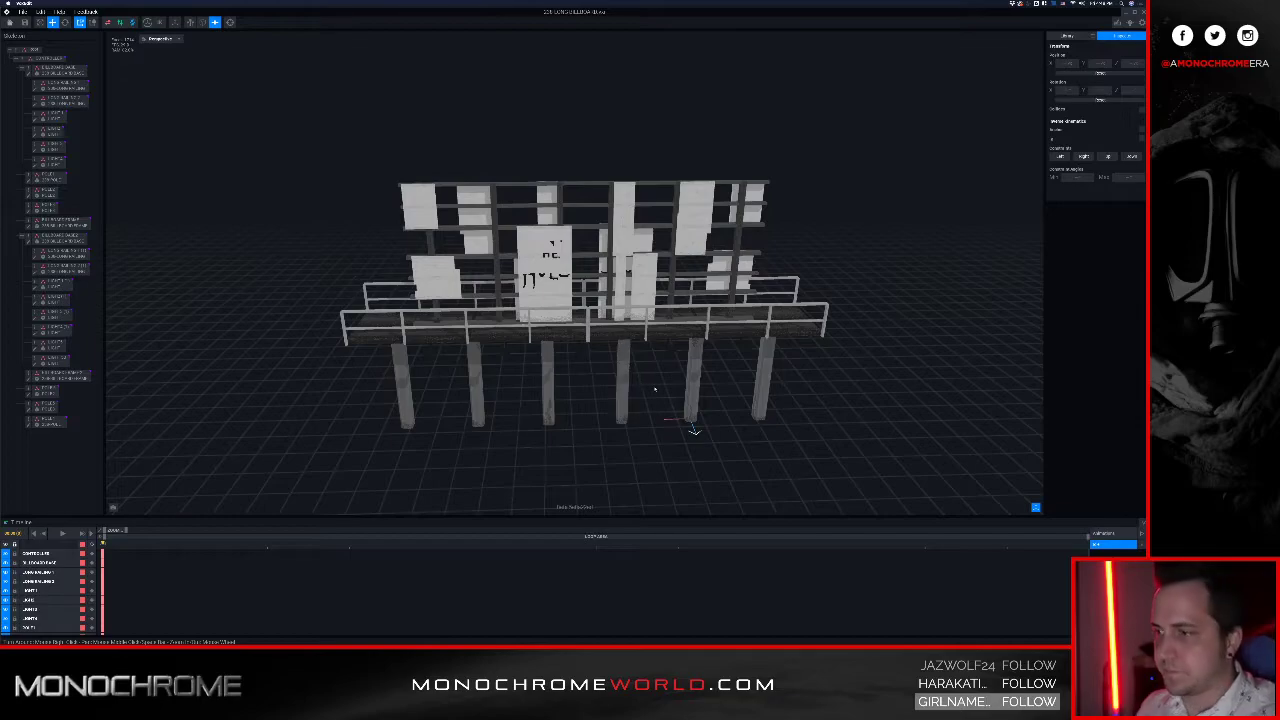
Step: Select the billboard frame with the lettered white panel and open its model for voxel editing
right_drag(627, 398, 608, 312)
scroll(646, 309, up, 4)
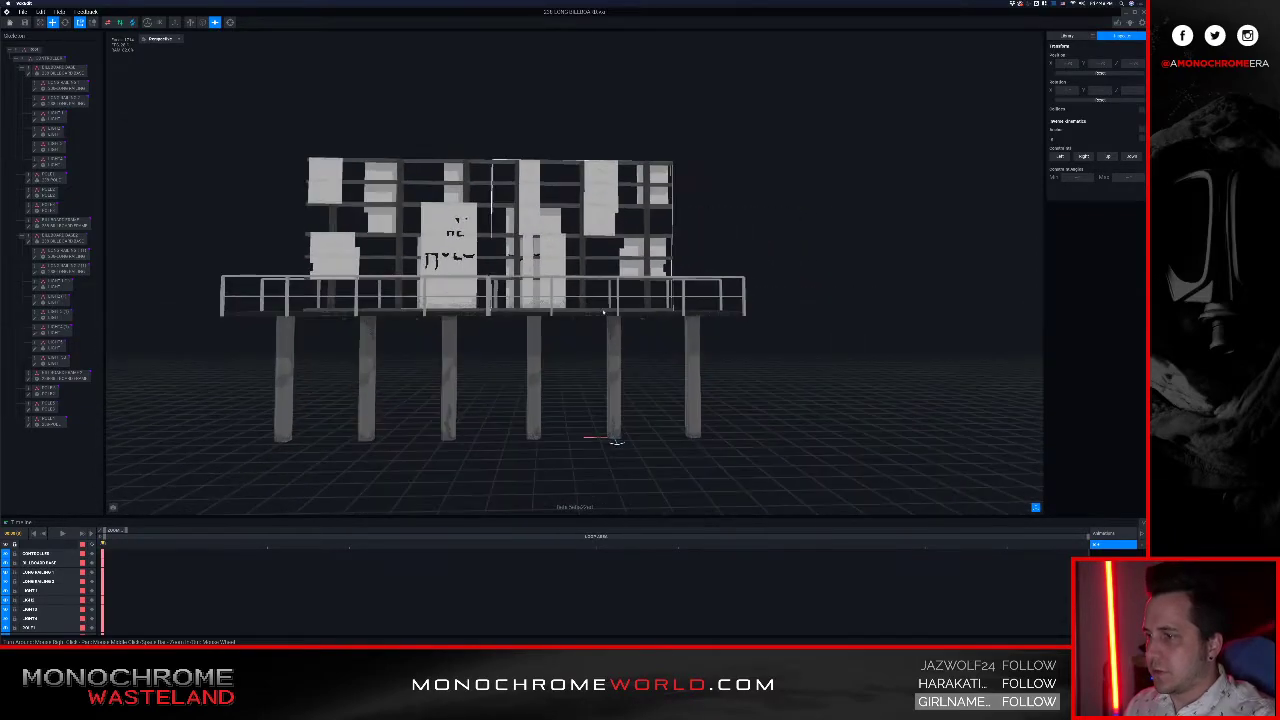
middle_drag(608, 312, 620, 312)
right_drag(614, 319, 655, 403)
right_drag(746, 303, 750, 408)
middle_drag(551, 126, 548, 149)
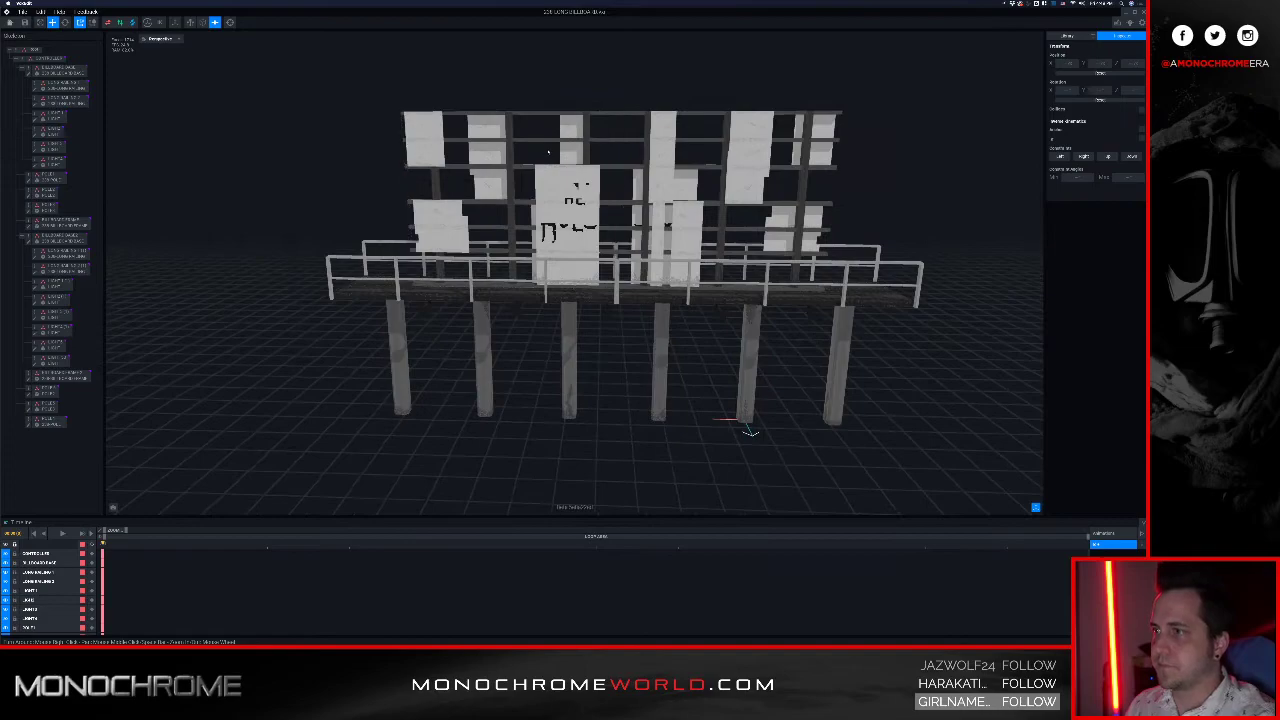
click(549, 168)
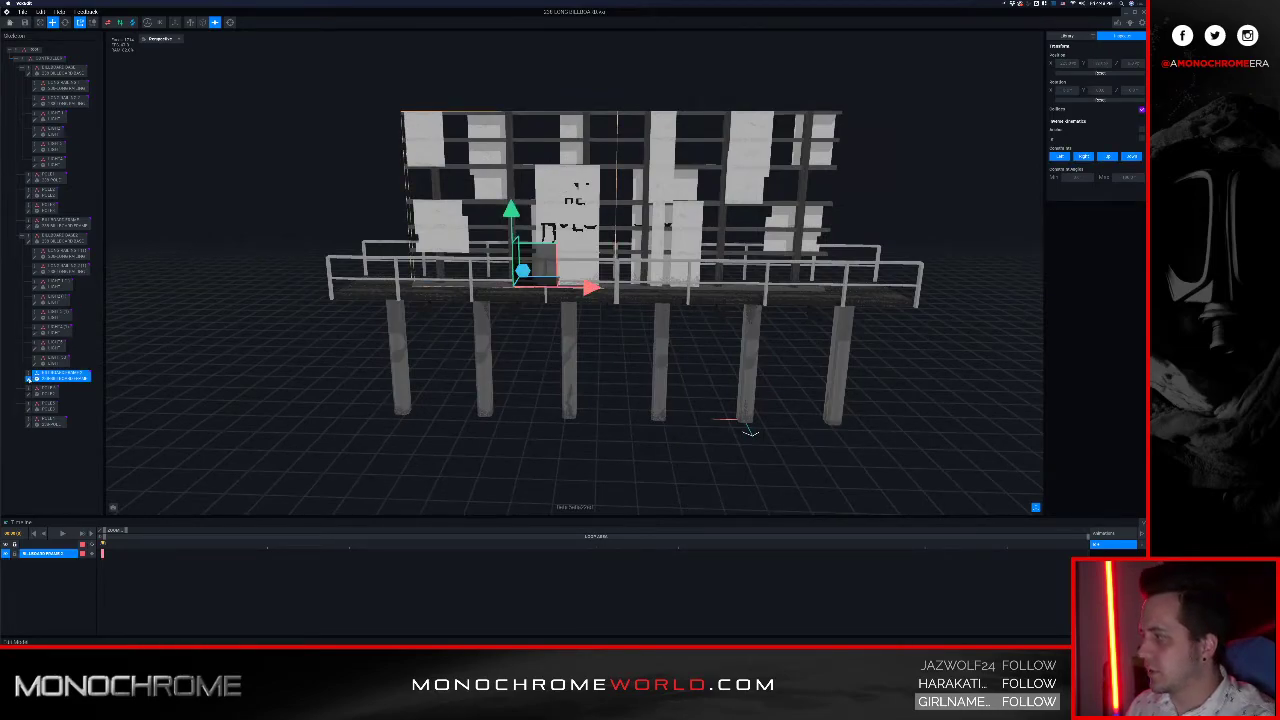
click(28, 379)
Step: Paint over the black letter fragments on the upper half of the tall white panel with its light grey
right_drag(392, 318, 680, 322)
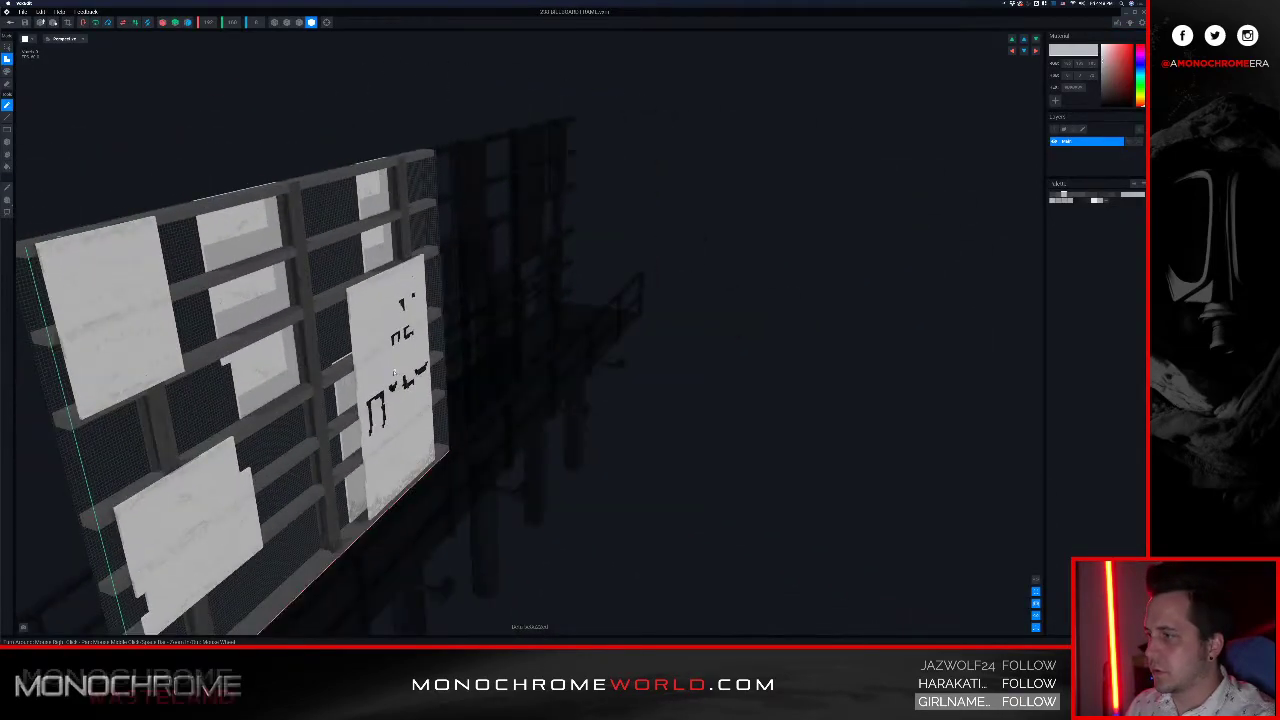
scroll(401, 345, up, 5)
right_drag(398, 388, 407, 344)
scroll(407, 344, up, 2)
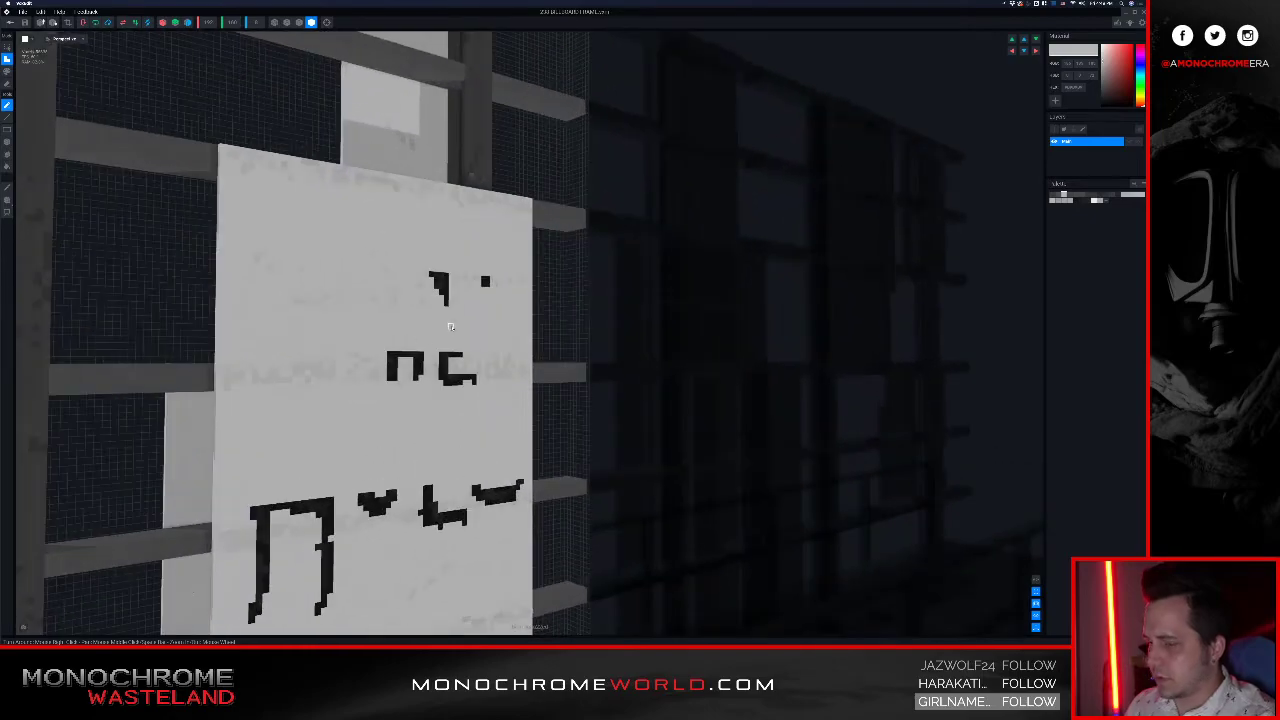
key(p)
click(427, 273)
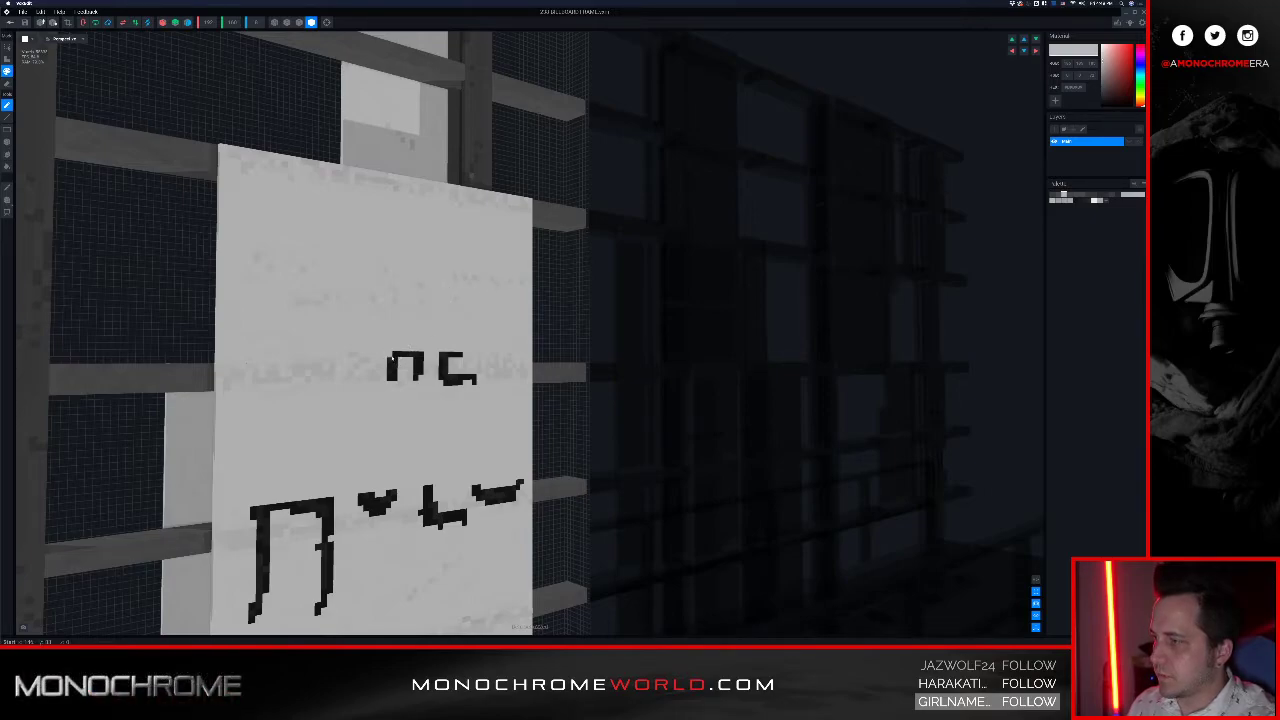
drag(422, 354, 419, 372)
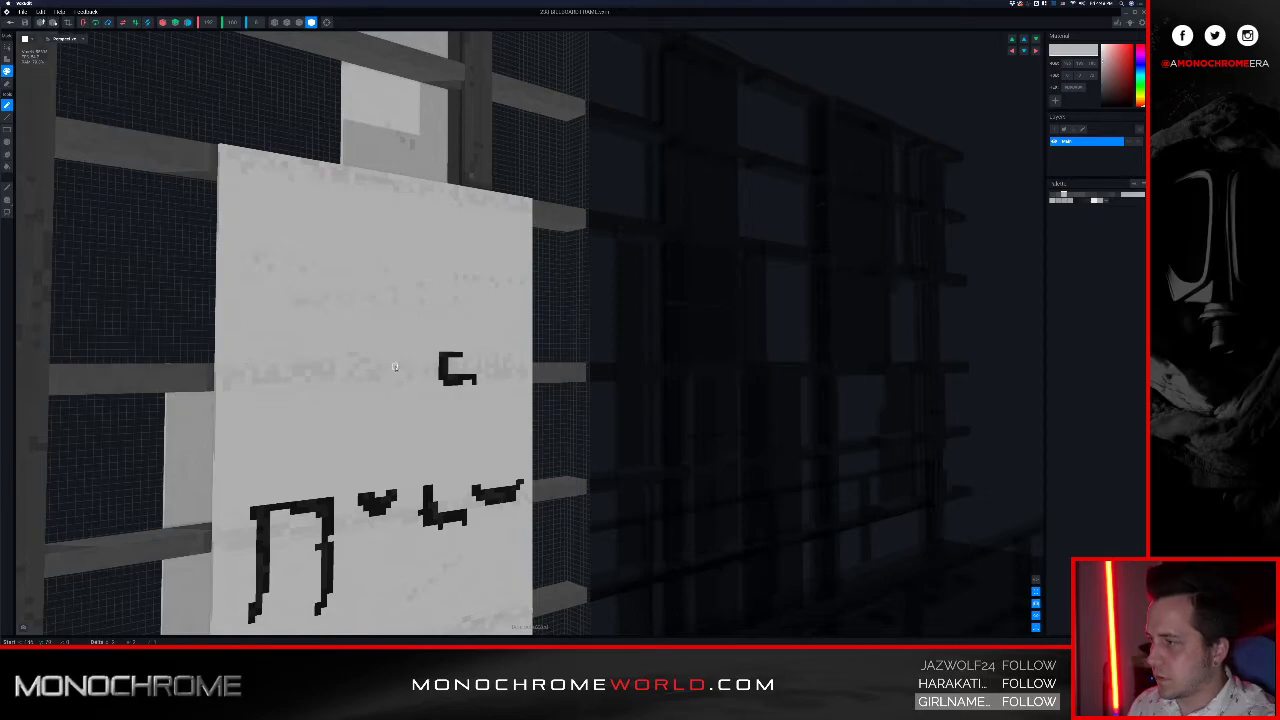
mouse_move(459, 354)
mouse_down()
mouse_move(446, 355)
mouse_move(472, 381)
mouse_move(458, 384)
mouse_up()
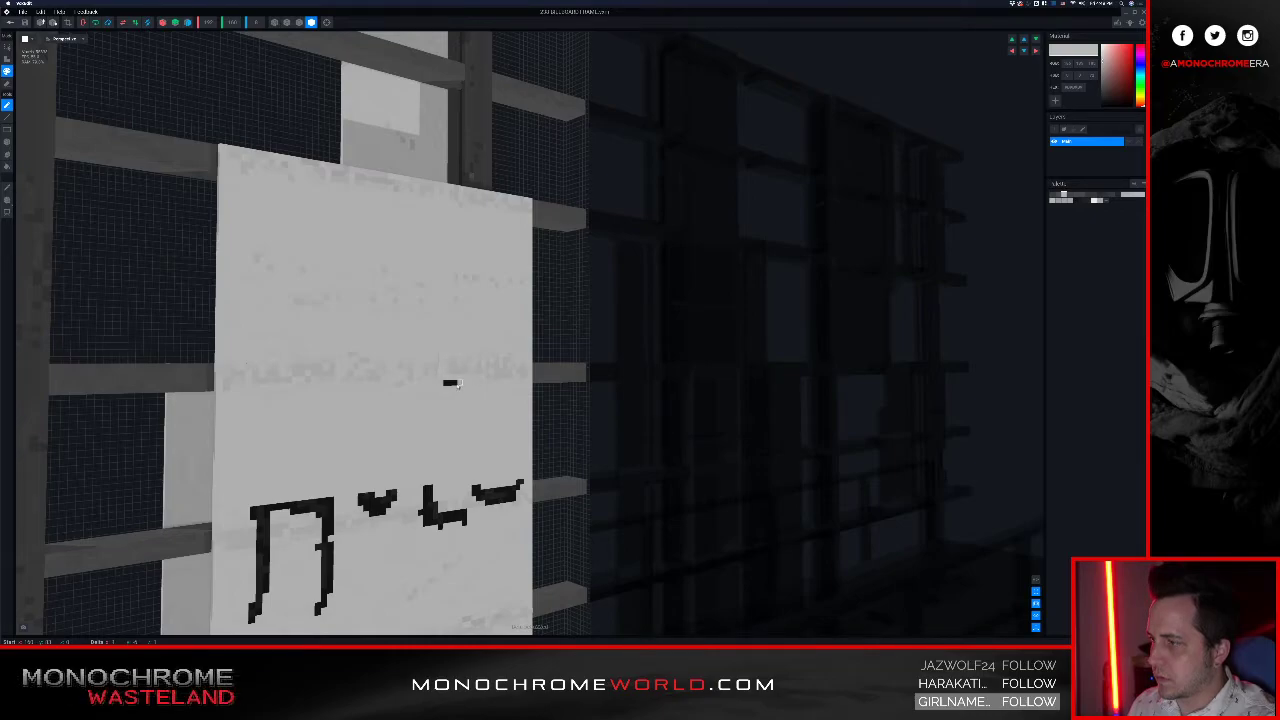
Step: Paint over the large black letter fragment at the start of the panel's lower text row
scroll(400, 402, up, 2)
middle_drag(300, 450, 388, 300)
drag(405, 263, 477, 262)
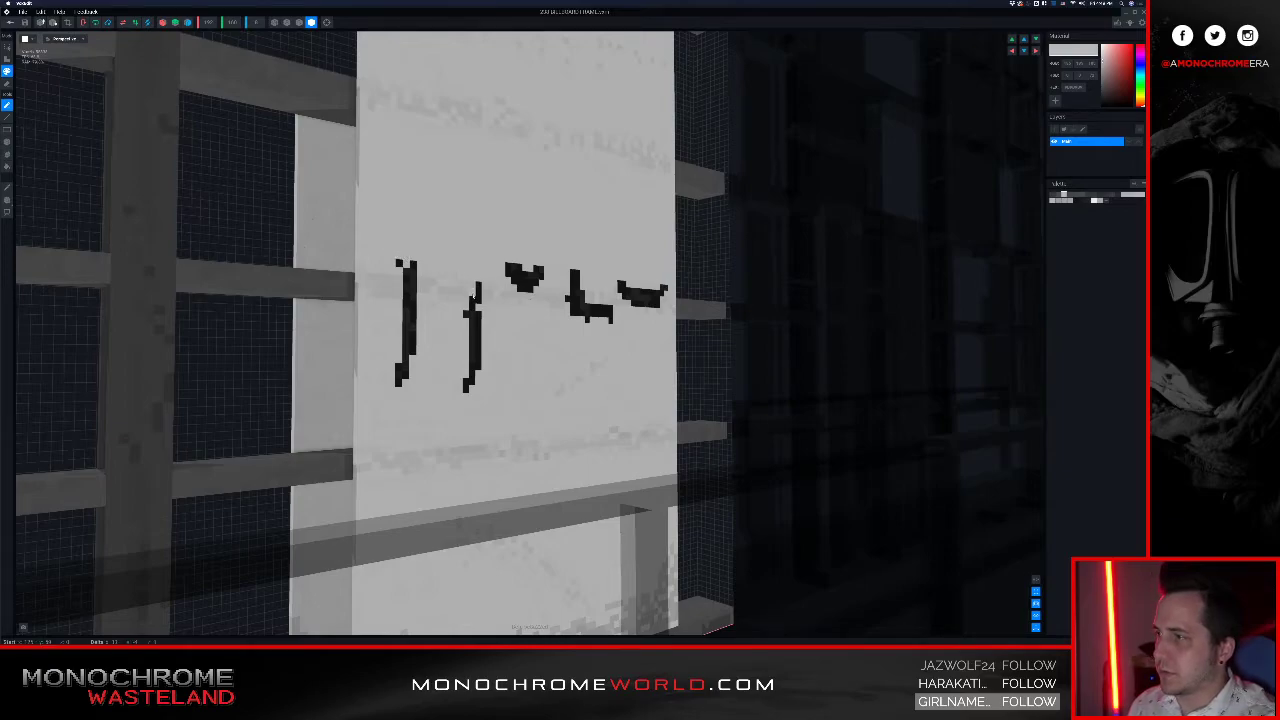
drag(472, 314, 474, 372)
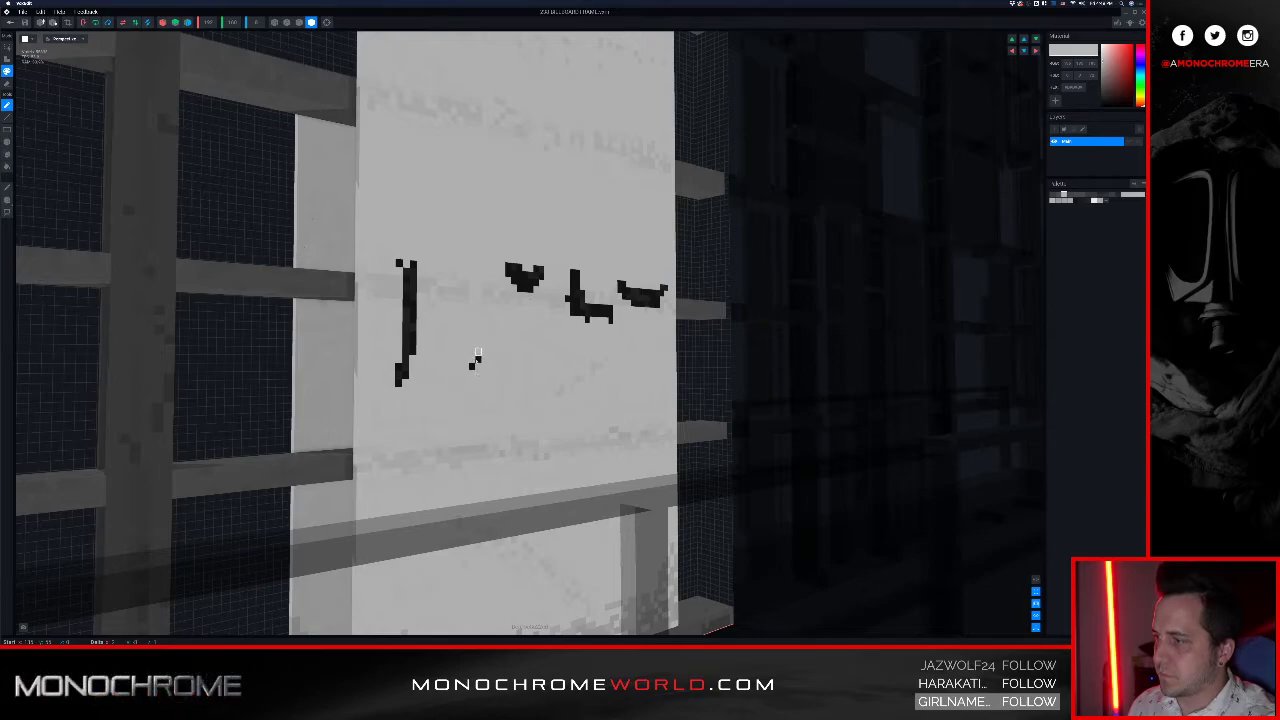
click(405, 374)
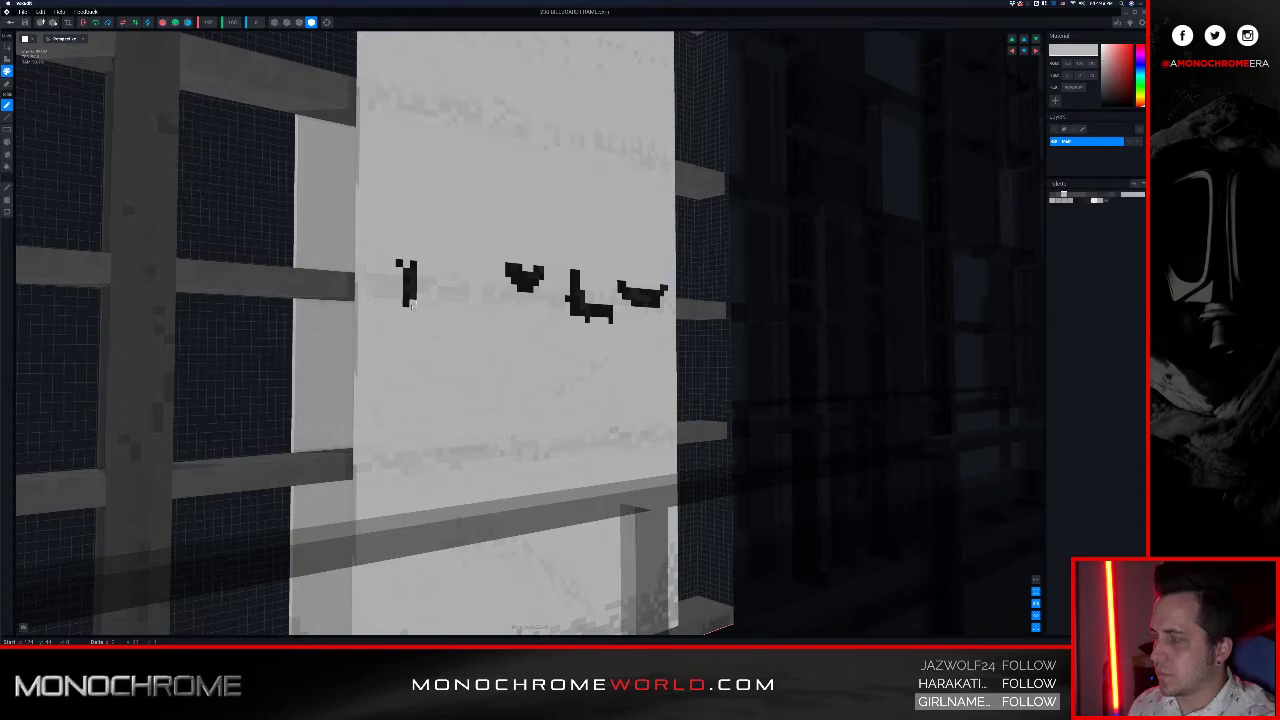
click(406, 290)
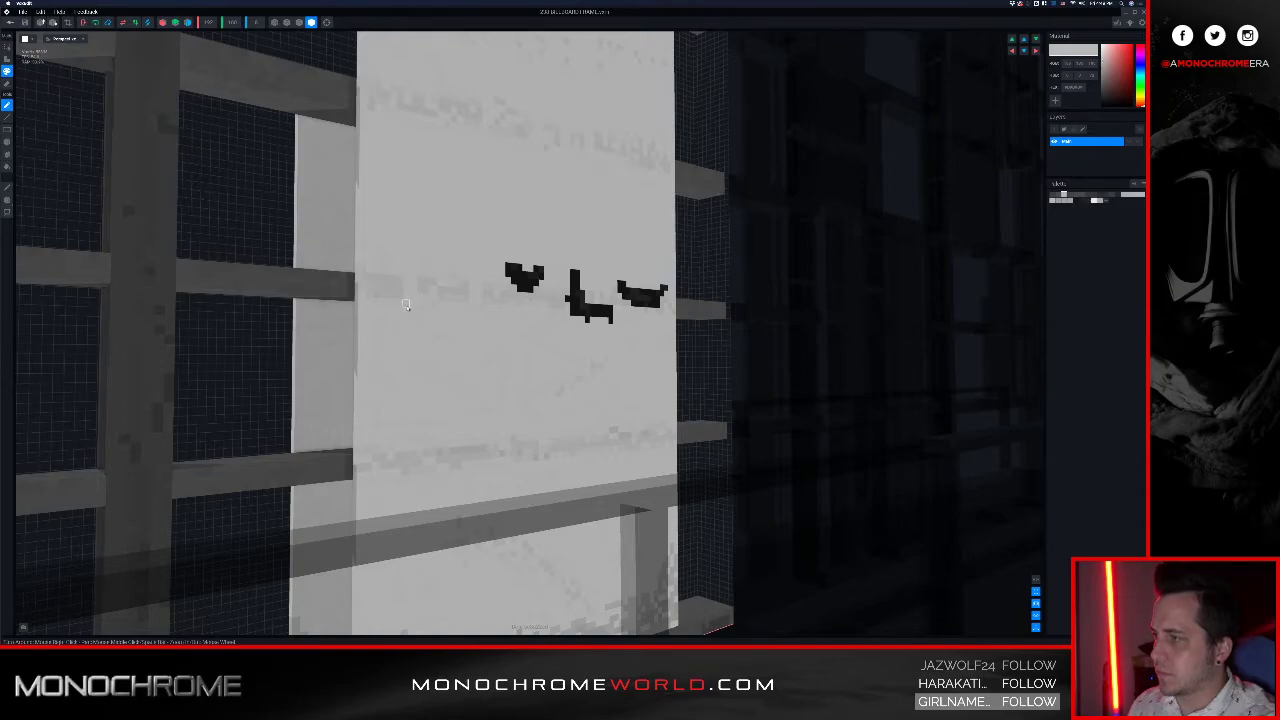
Step: Paint over the remaining black marks in the lower text row, undoing the stroke that strays onto the frame
click(520, 276)
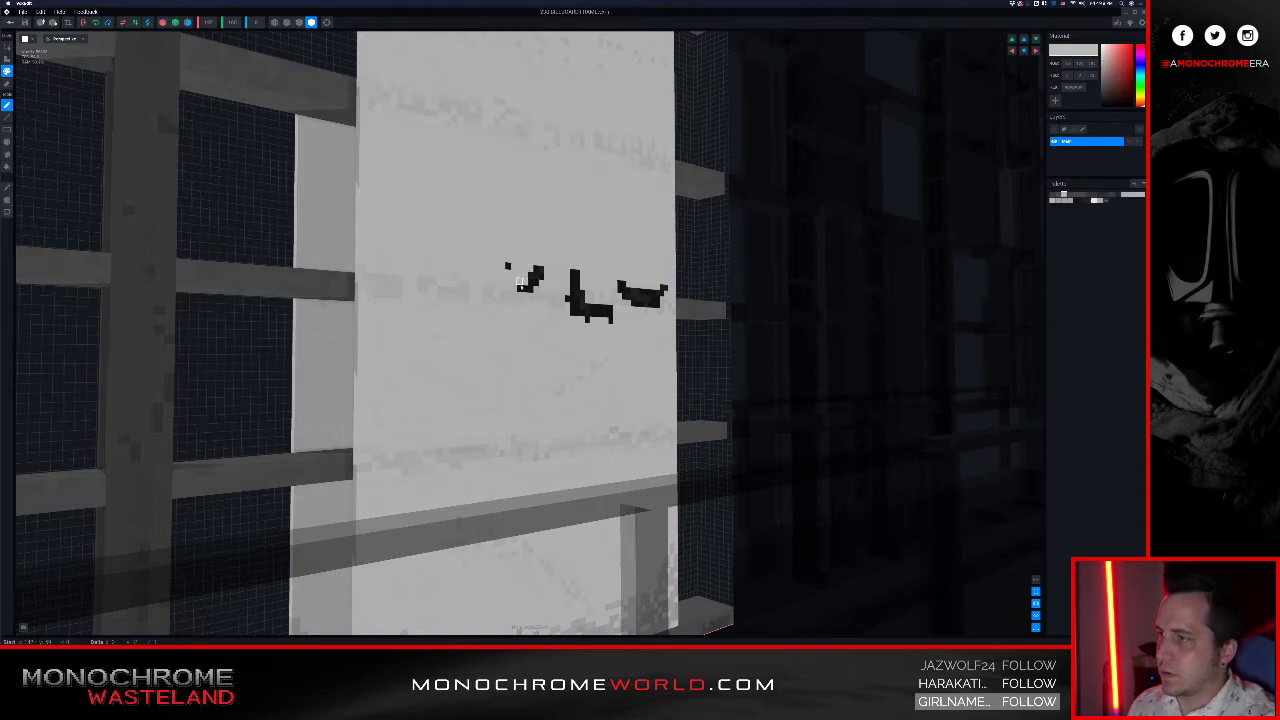
click(530, 288)
right_drag(532, 288, 605, 278)
scroll(605, 278, up, 2)
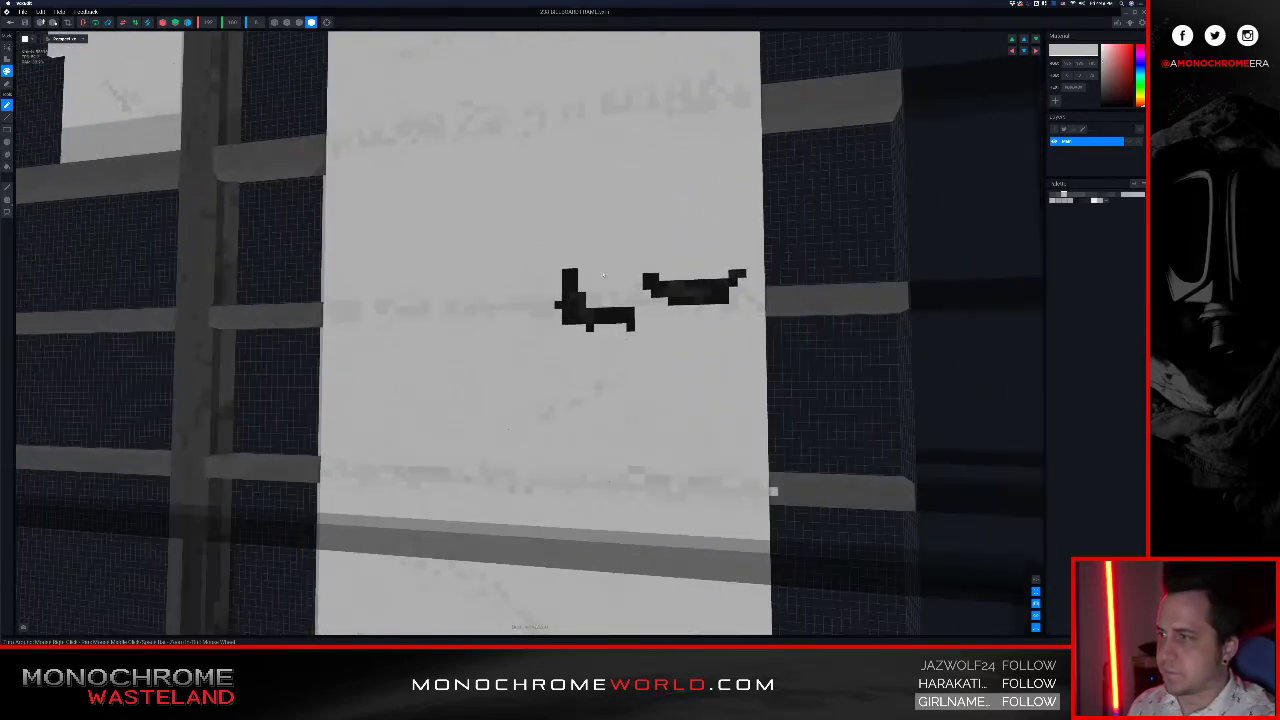
mouse_move(566, 279)
mouse_down()
mouse_move(558, 305)
mouse_move(622, 318)
mouse_move(609, 313)
mouse_move(652, 284)
mouse_move(891, 266)
mouse_up()
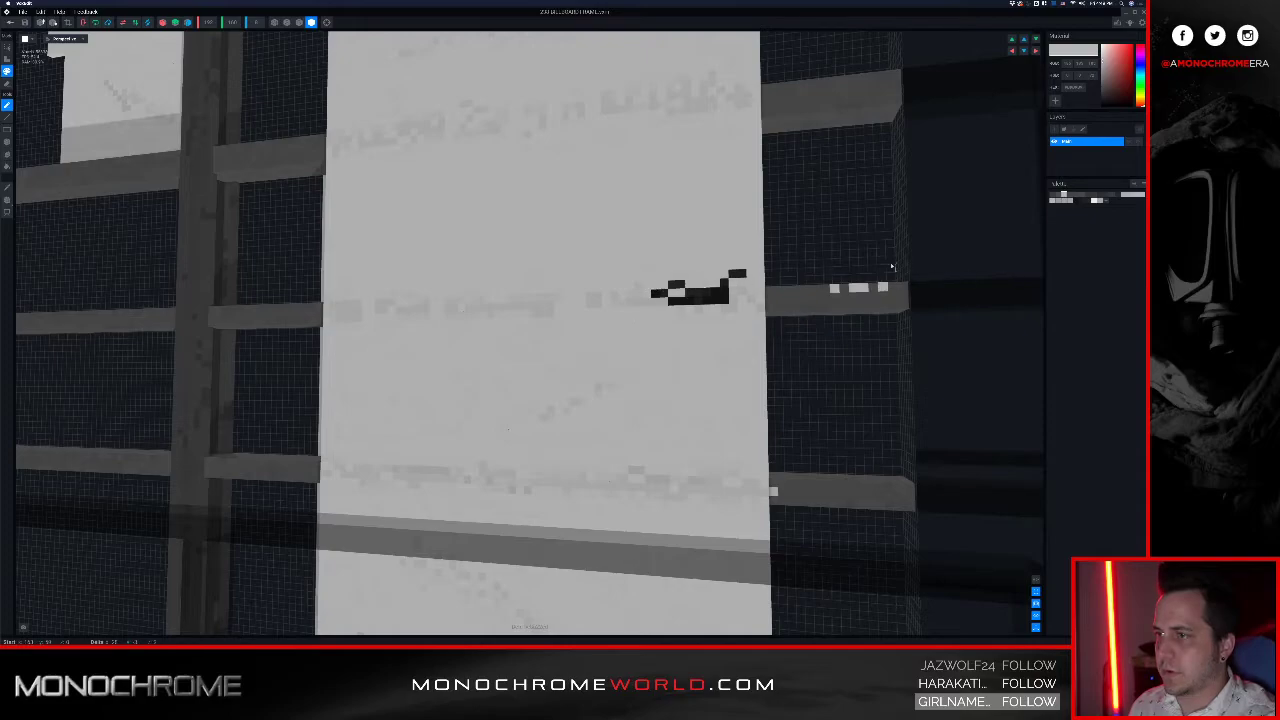
key(ctrl+z)
mouse_move(741, 274)
mouse_down()
mouse_move(646, 285)
mouse_move(728, 292)
mouse_move(688, 300)
mouse_up()
scroll(793, 474, up, 2)
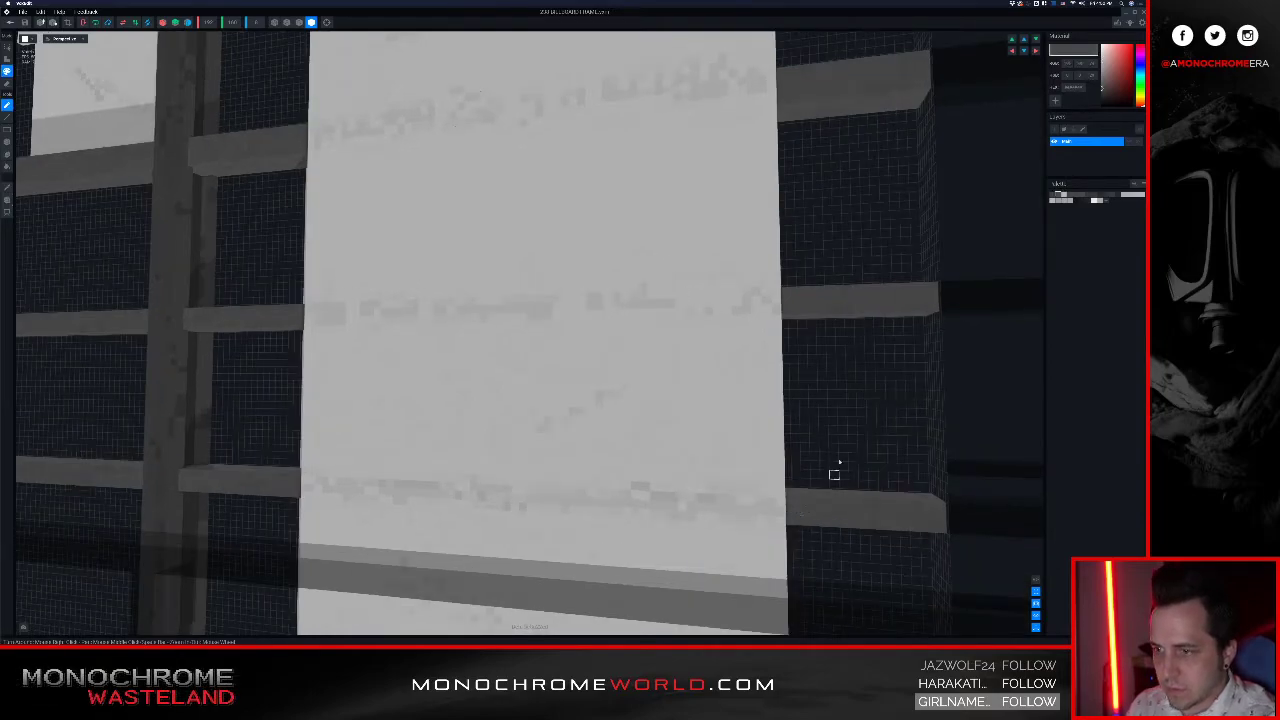
Step: Review the cleaned panel and return to the billboard assembly, saving the frame model's changes
scroll(843, 457, down, 2)
right_drag(710, 437, 666, 397)
scroll(714, 438, down, 2)
scroll(666, 396, down, 2)
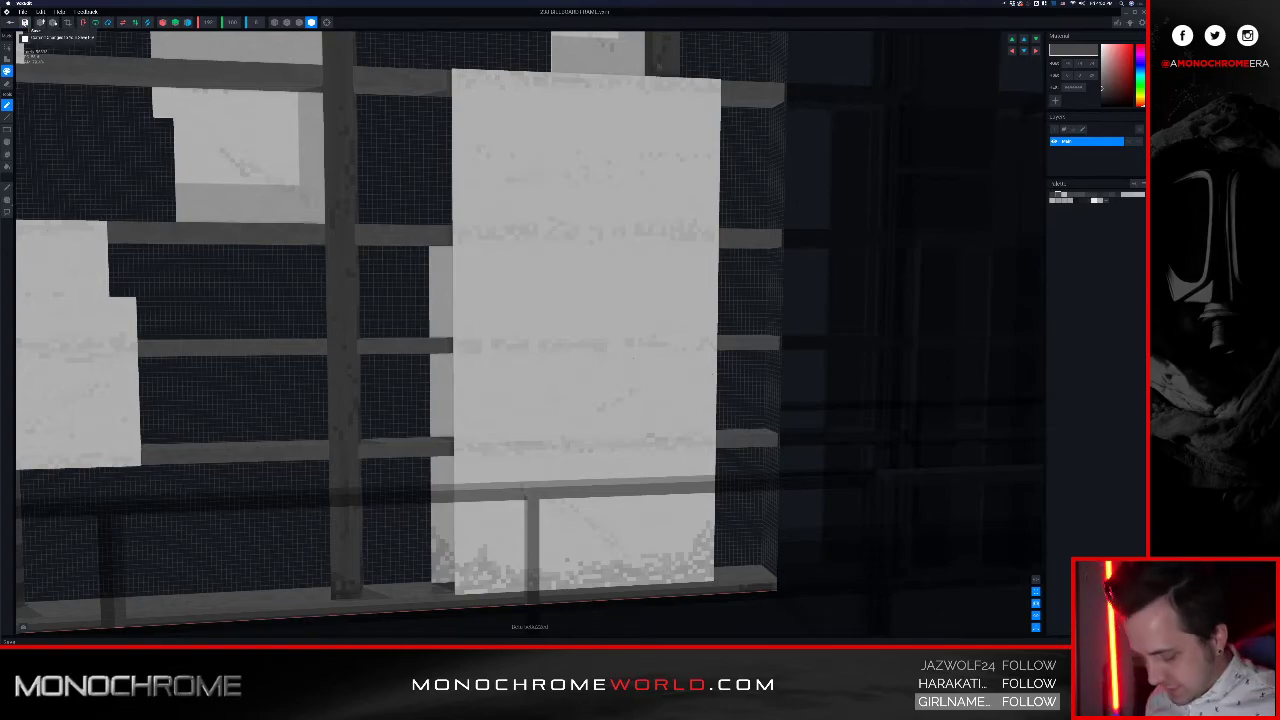
scroll(399, 286, down, 5)
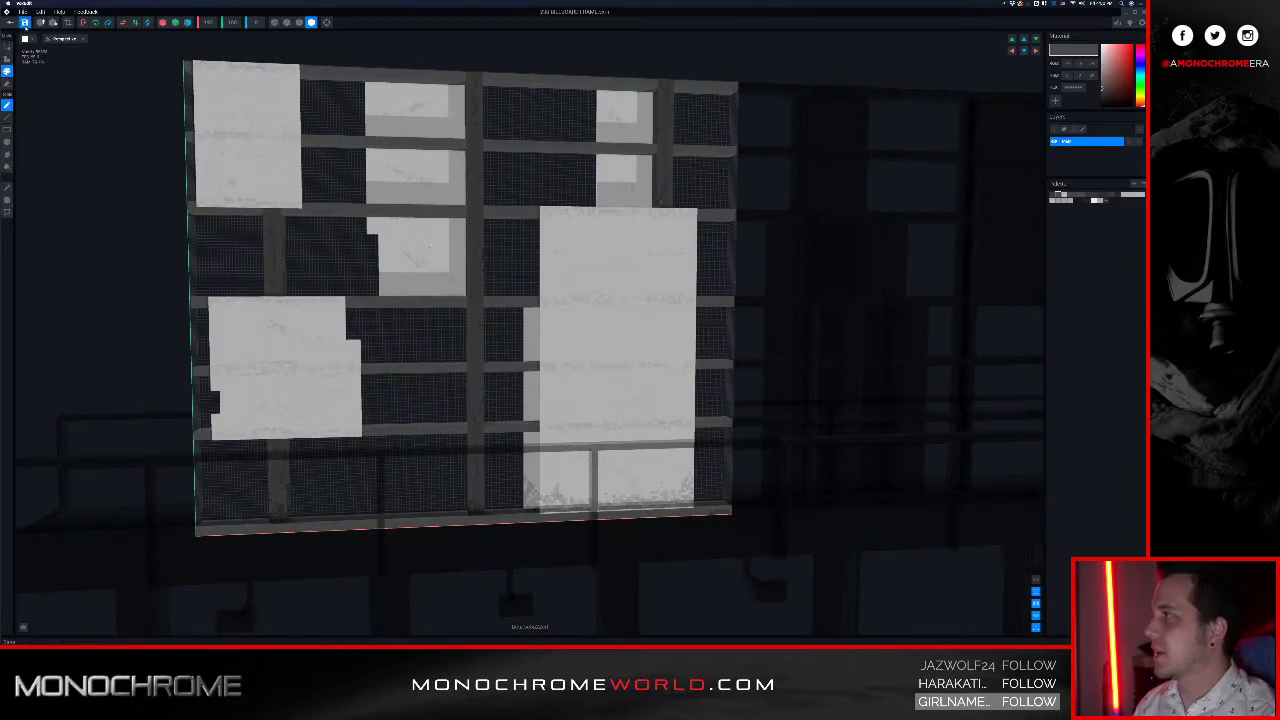
click(12, 22)
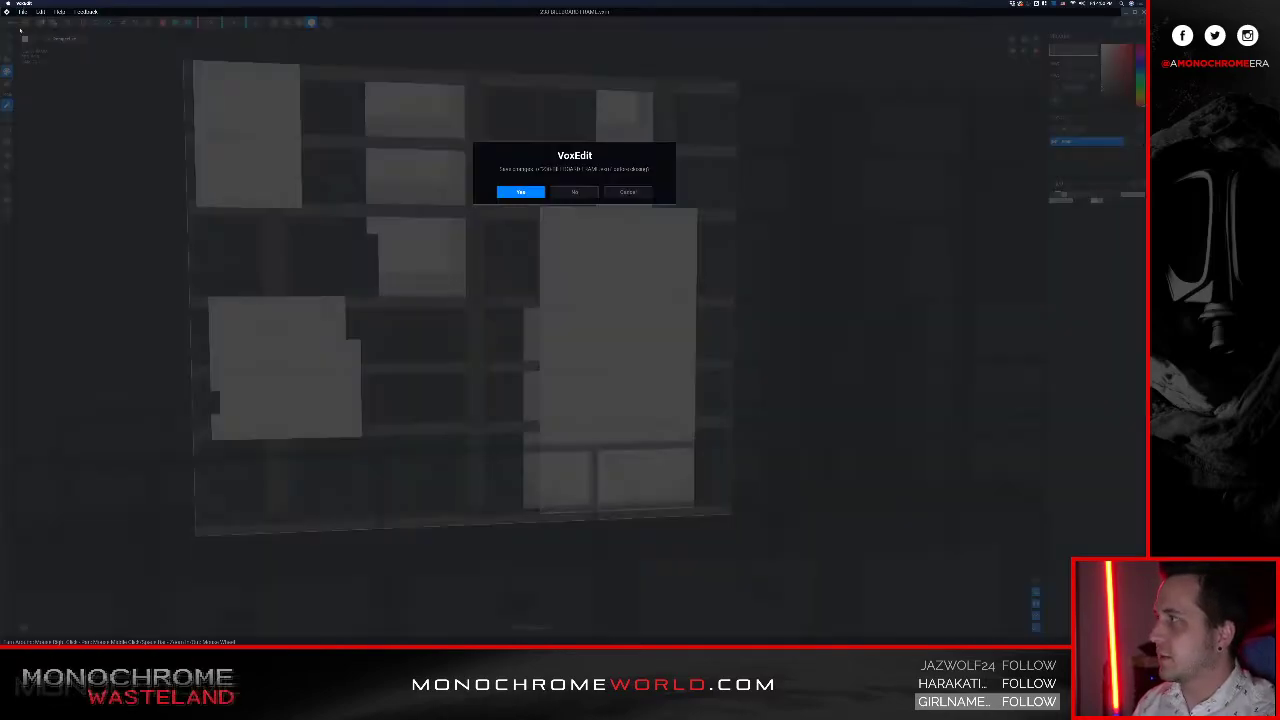
click(520, 192)
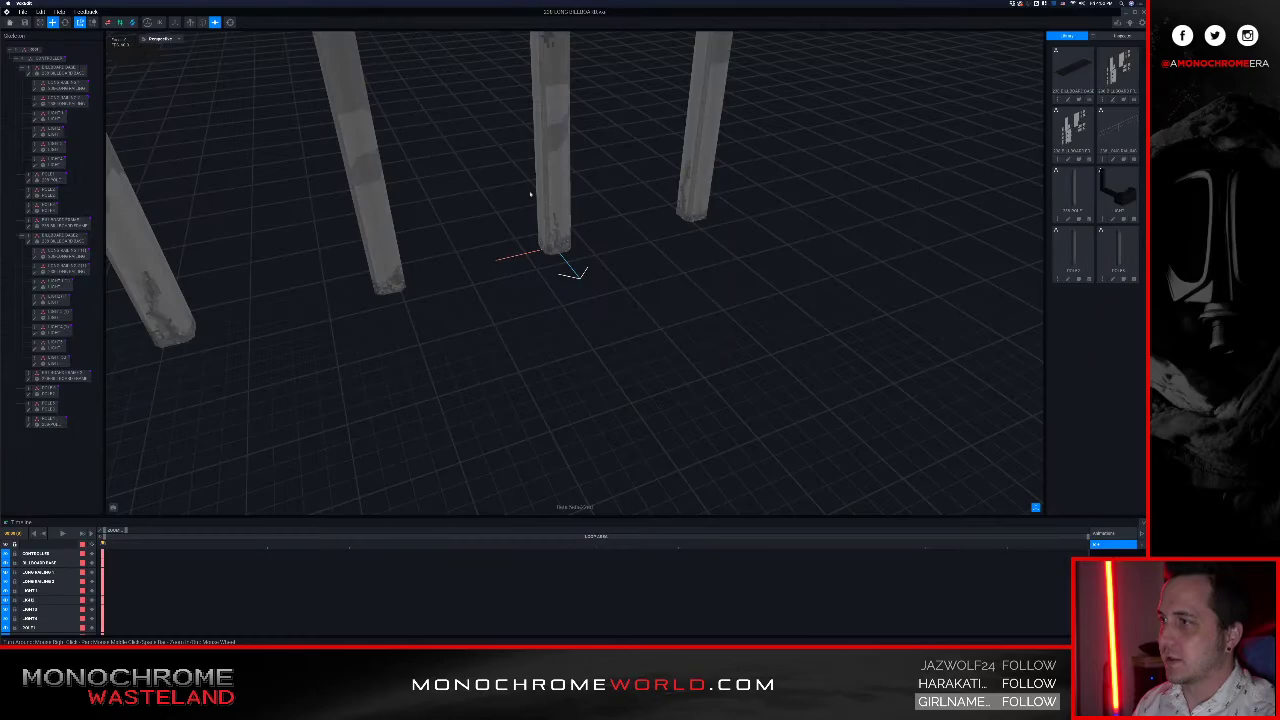
Step: Check the blank panels on the whole billboard, inspect the frame model, and return to the assembly with changes saved
scroll(531, 196, down, 5)
middle_drag(532, 198, 543, 245)
right_drag(518, 340, 470, 347)
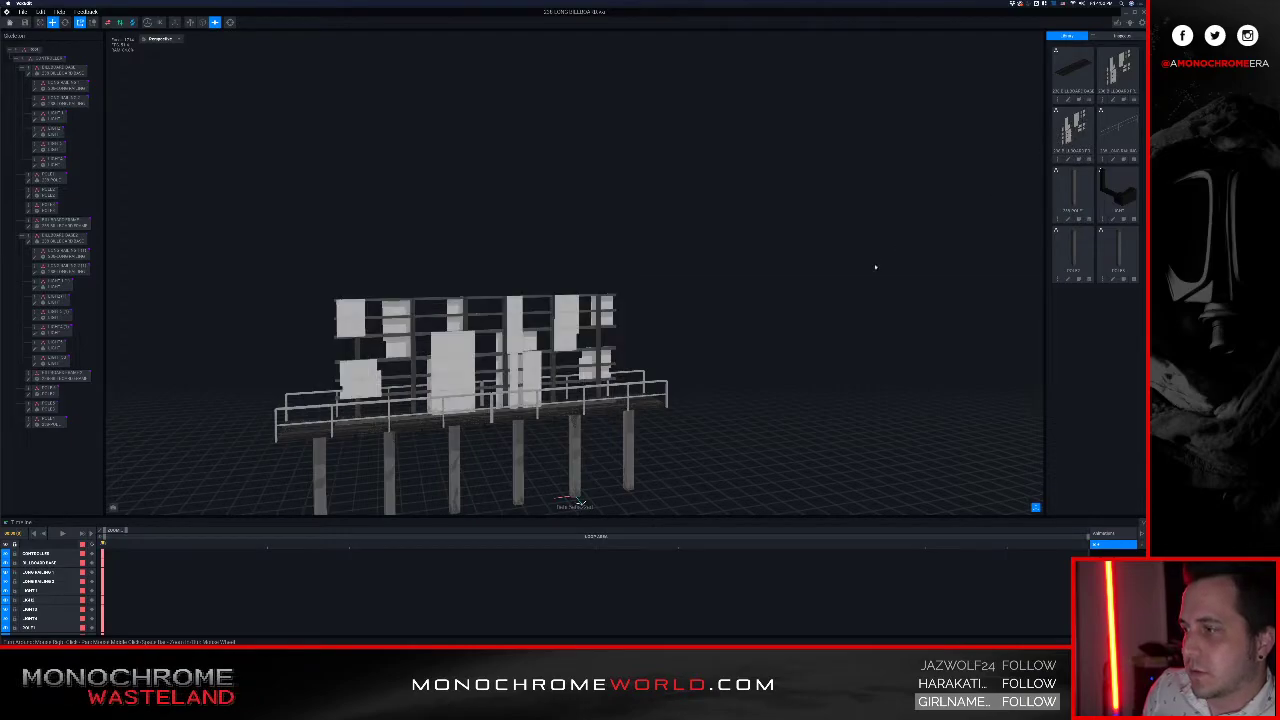
click(60, 376)
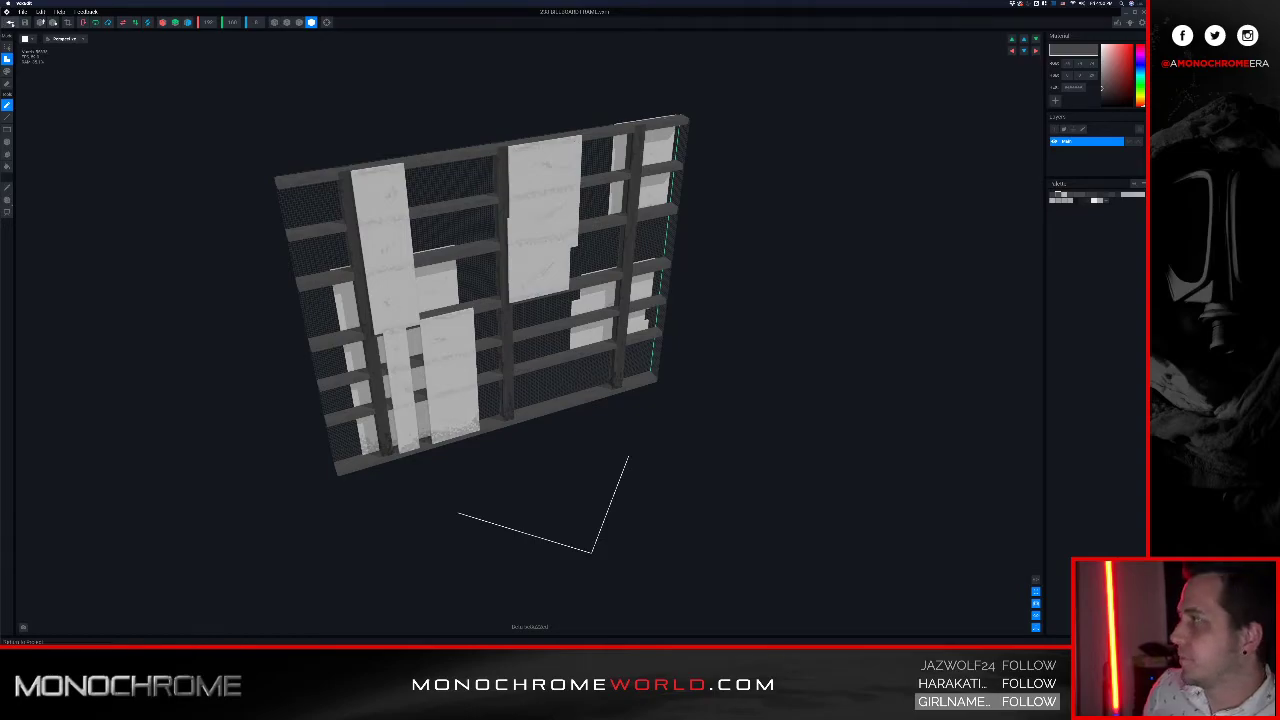
click(10, 22)
click(523, 191)
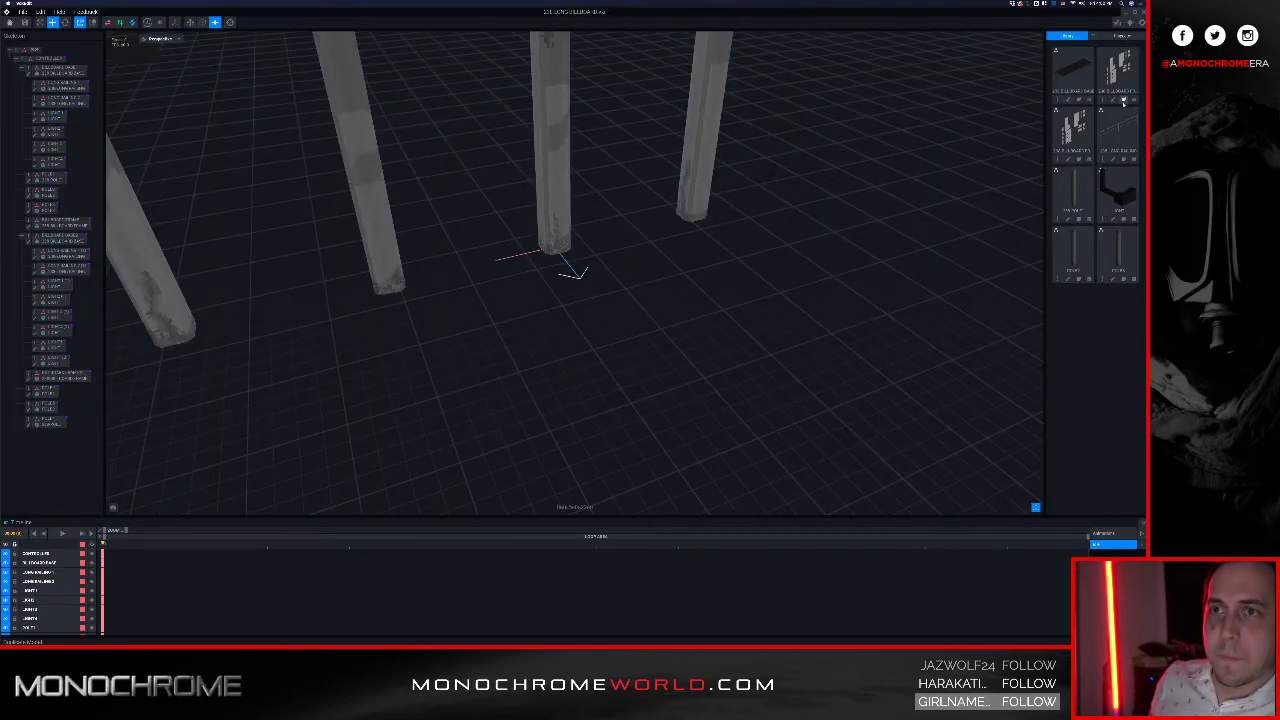
Step: Examine the billboard from the front, reopen the frame model to check it, and return to the assembly with changes saved
scroll(797, 274, down, 2)
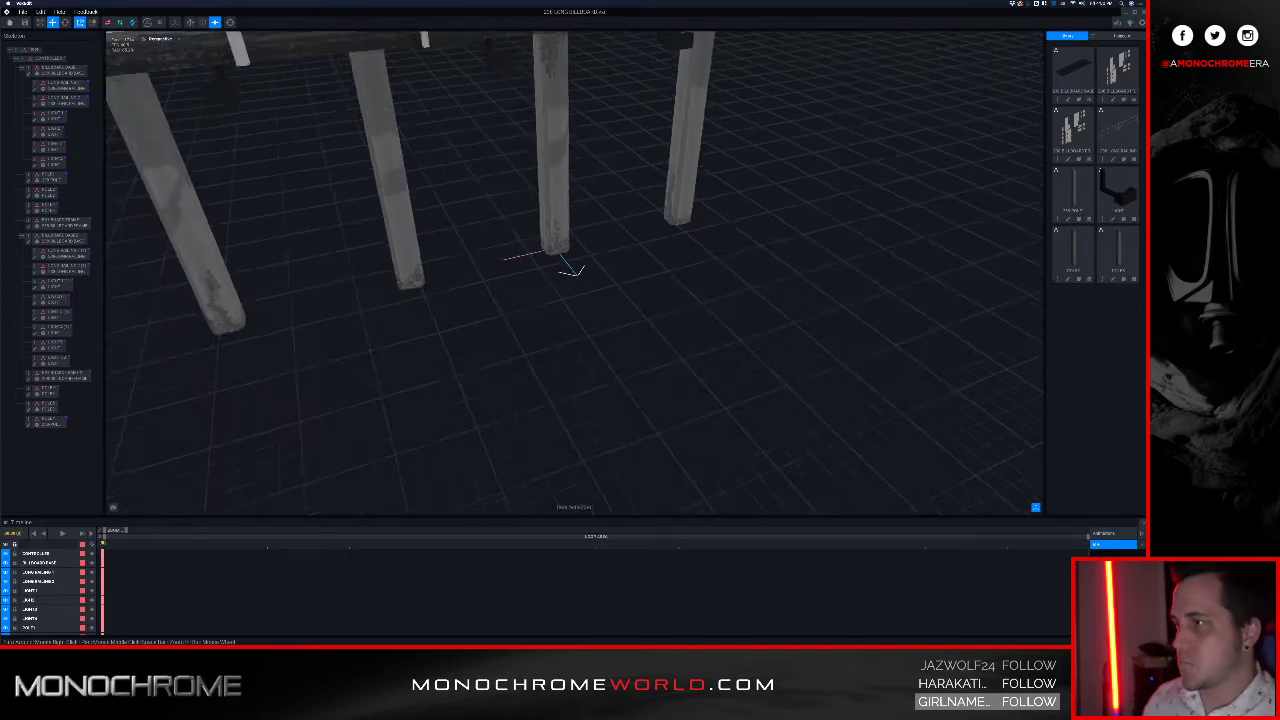
middle_drag(797, 274, 803, 317)
scroll(634, 375, down, 5)
right_drag(634, 375, 578, 318)
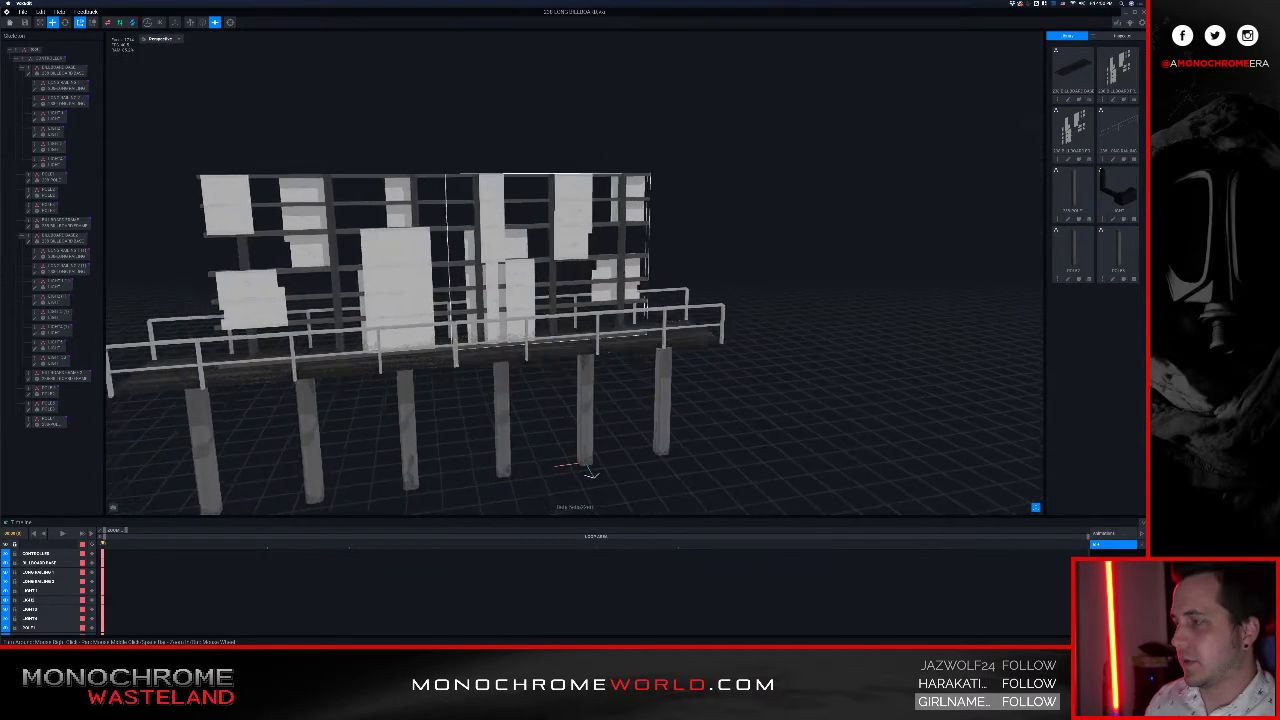
middle_drag(578, 318, 720, 334)
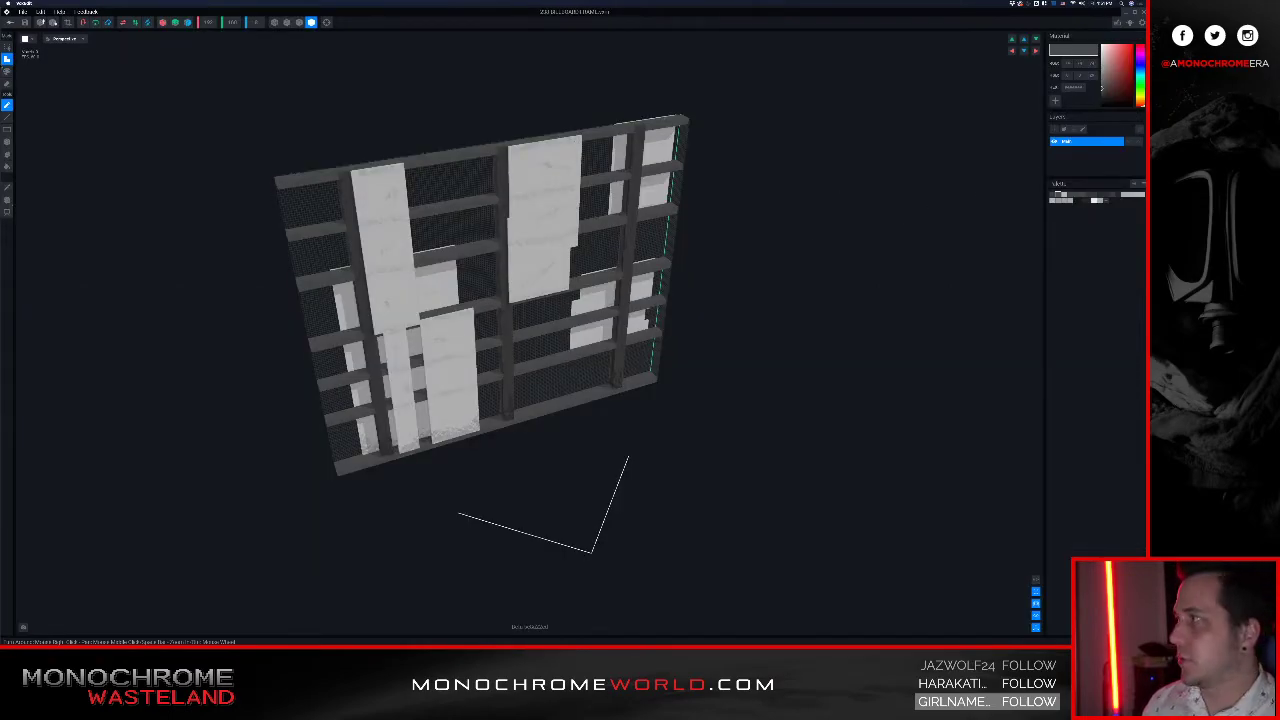
click(10, 22)
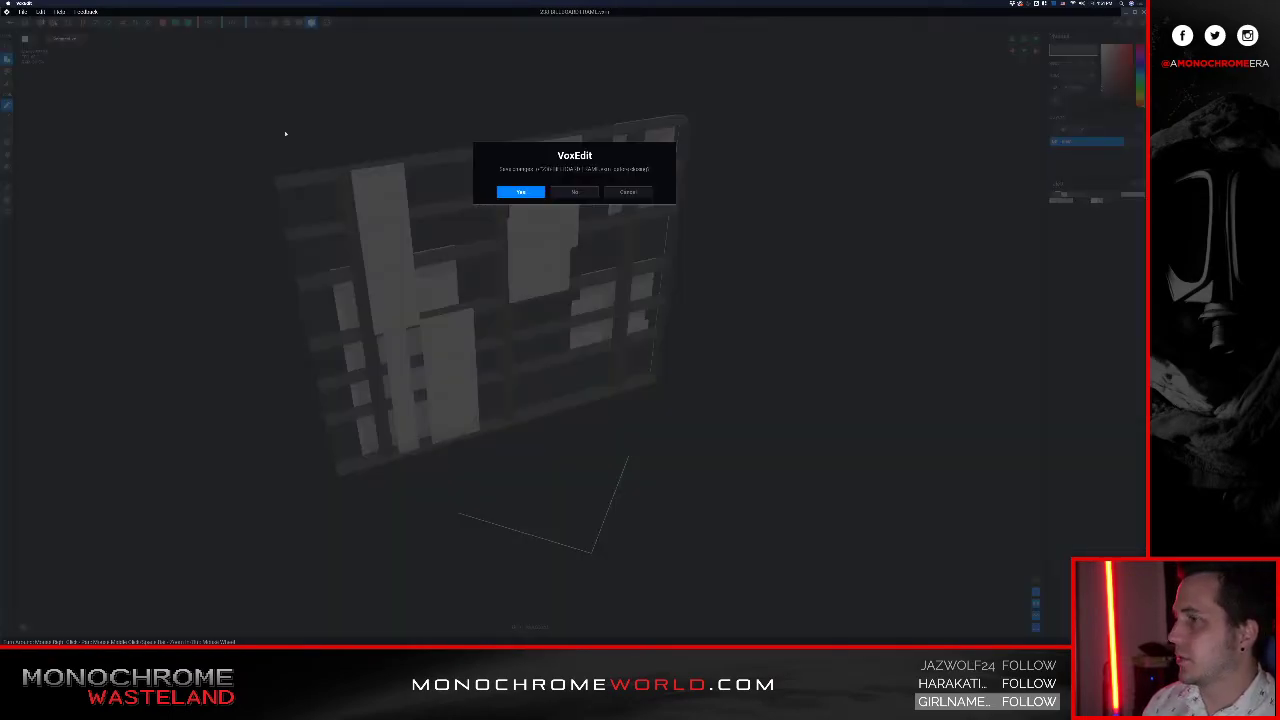
click(528, 194)
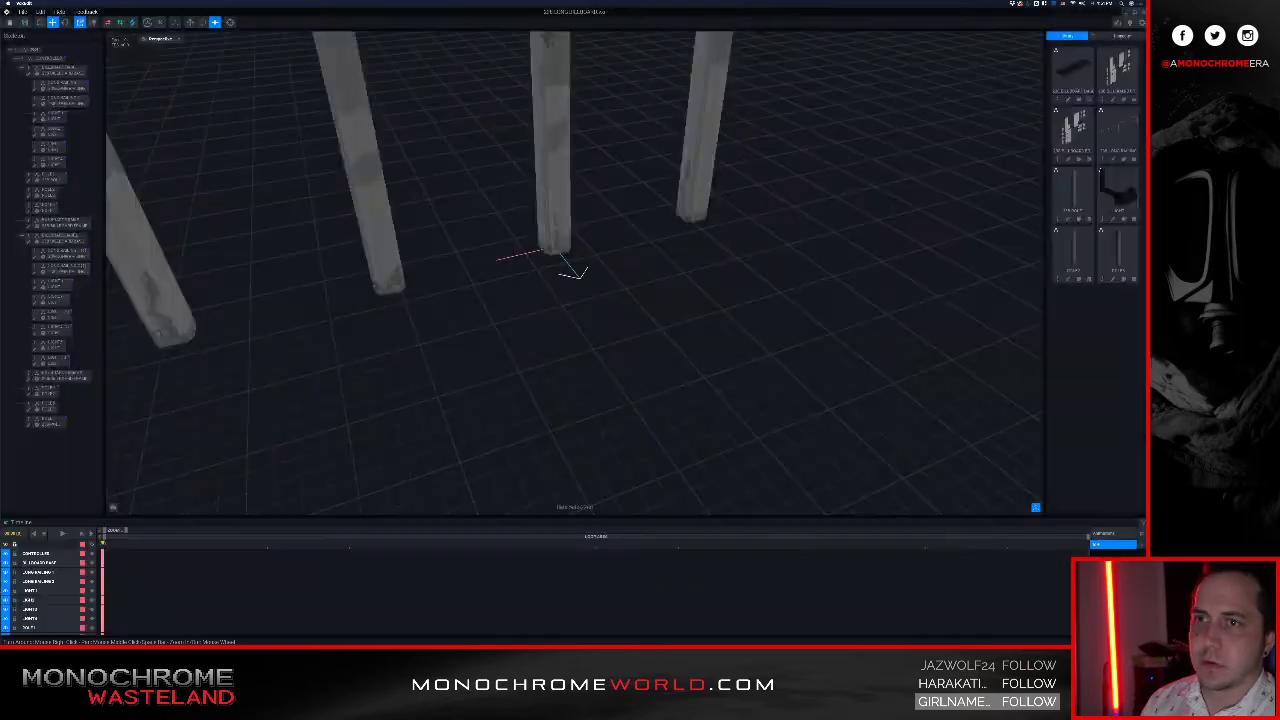
Step: Rename the second billboard frame model in the library as BILLBOARD B
right_click(1058, 165)
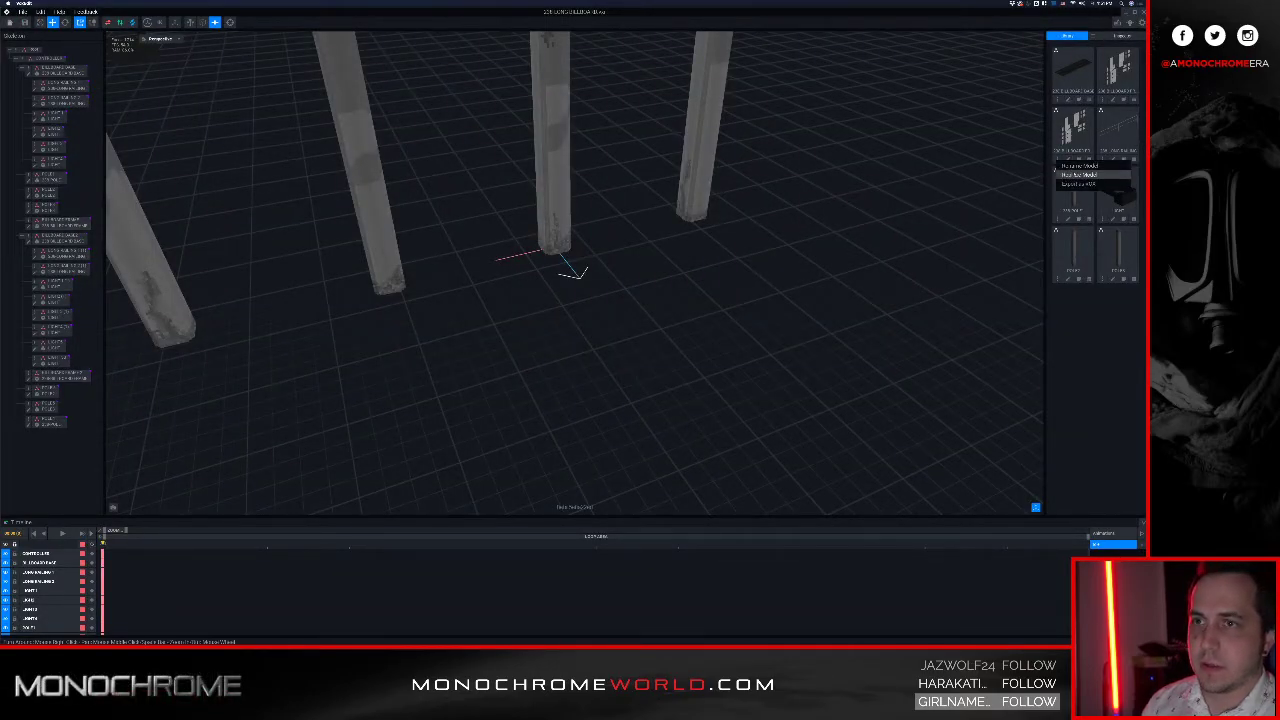
click(1076, 167)
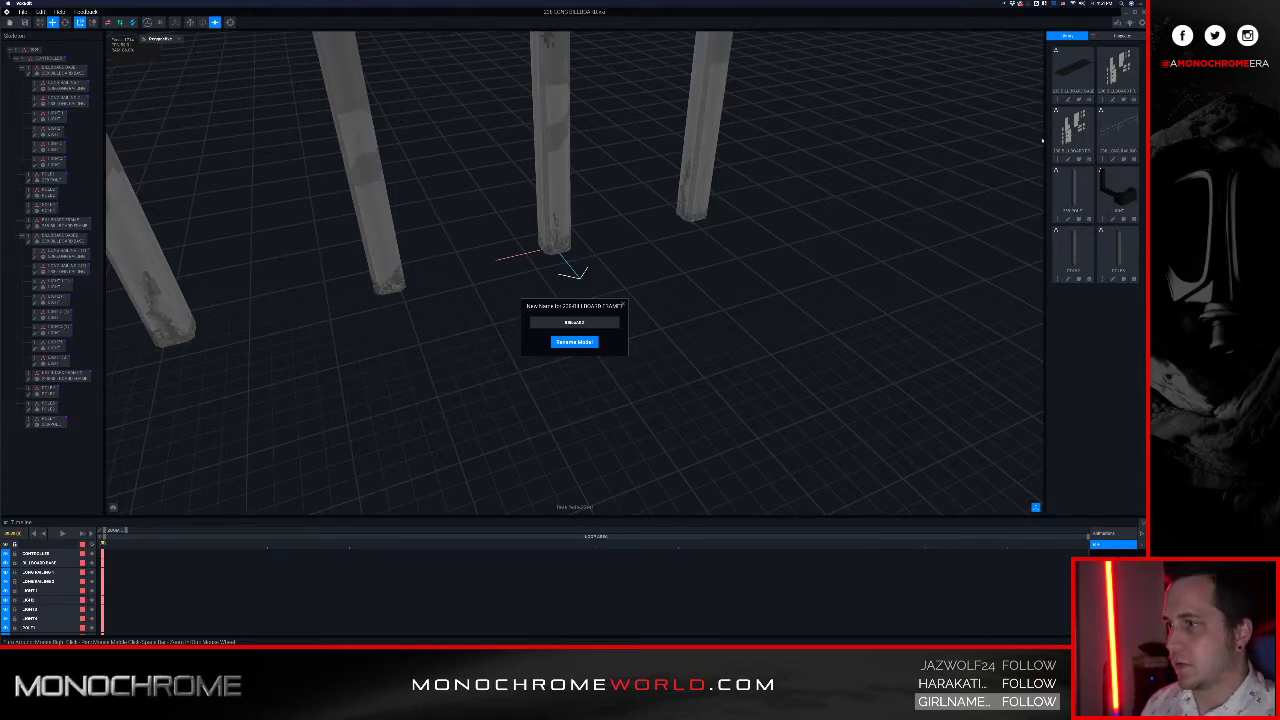
text(BILLBOARD B)
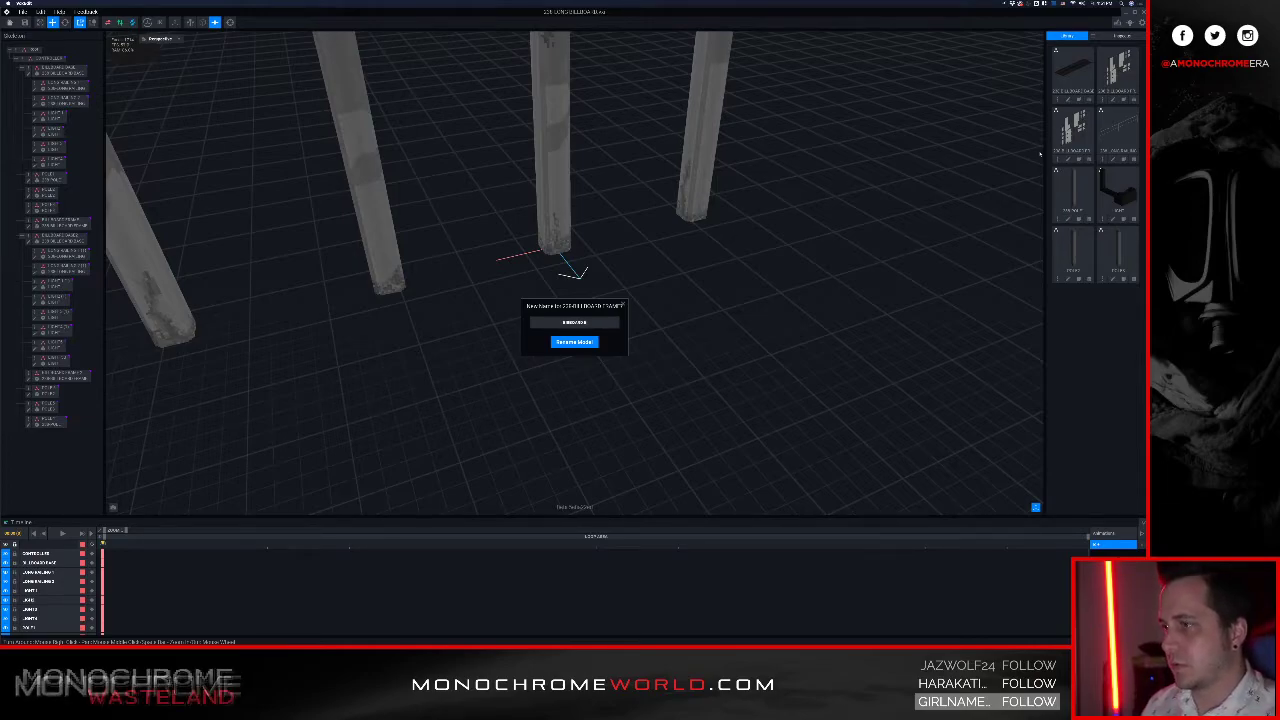
key(Return)
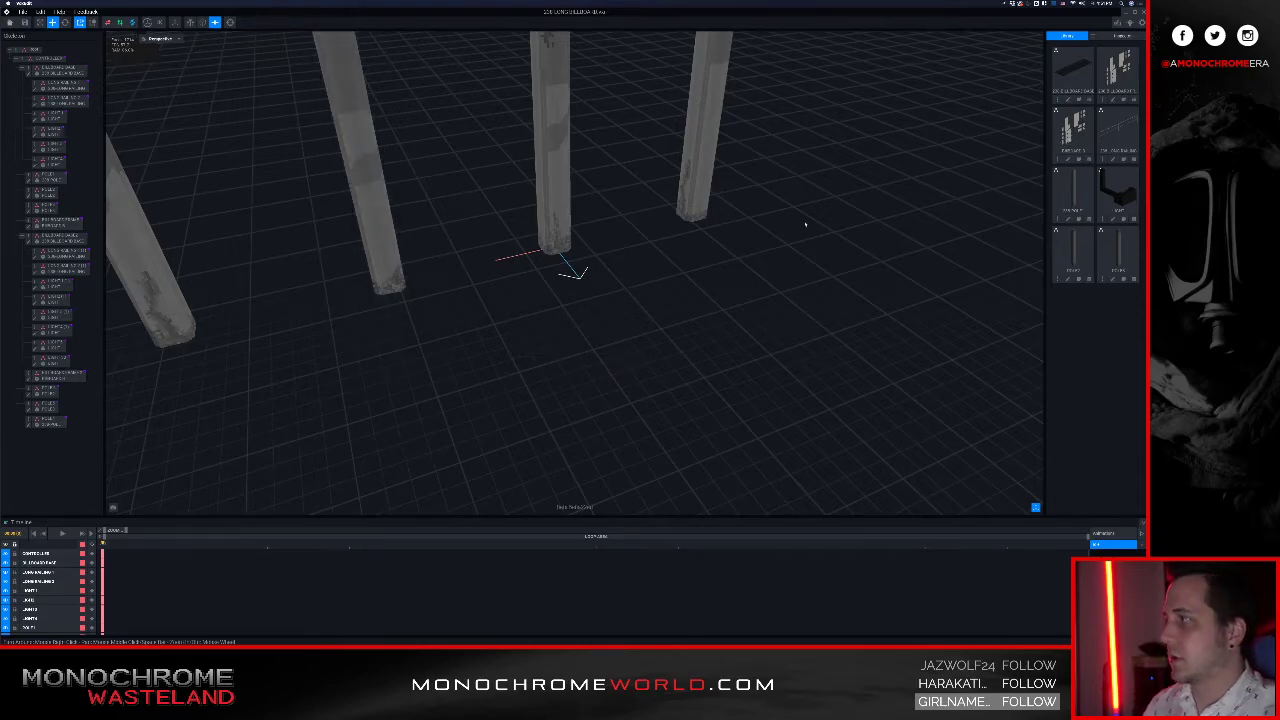
Step: Delete the redundant old billboard frame model from the library and accept its permanent removal
scroll(805, 224, down, 5)
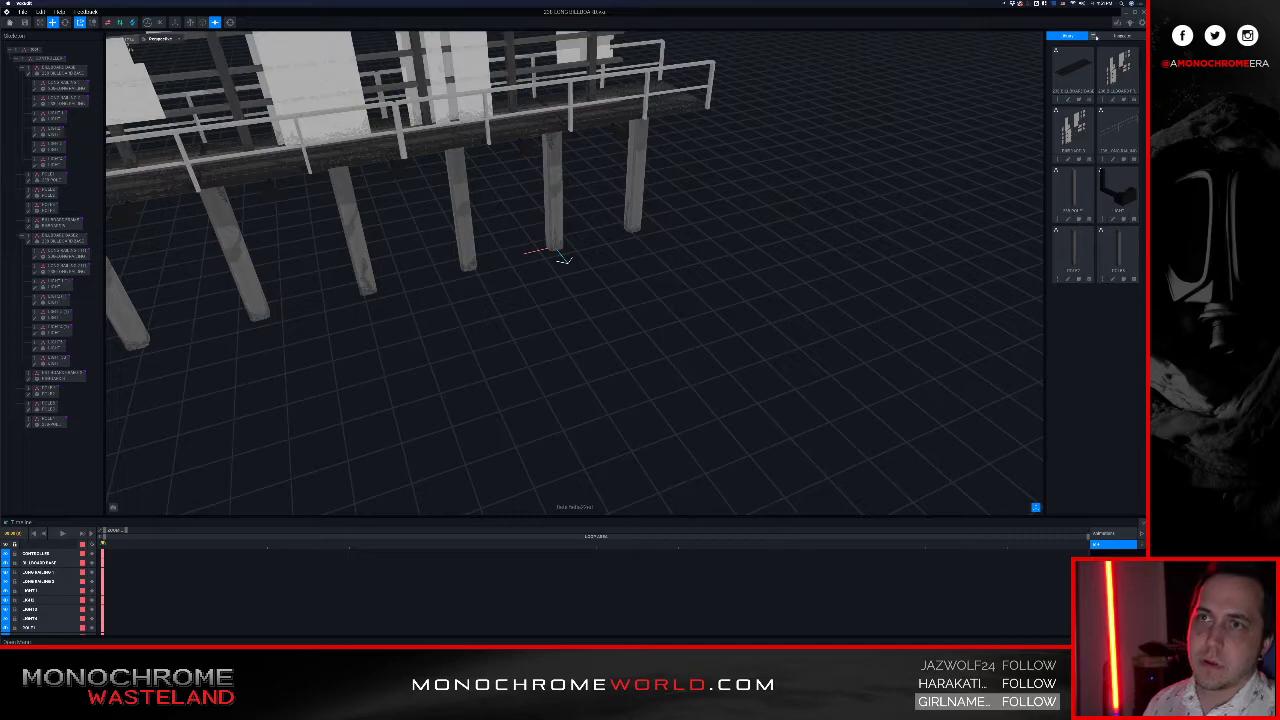
key(Delete)
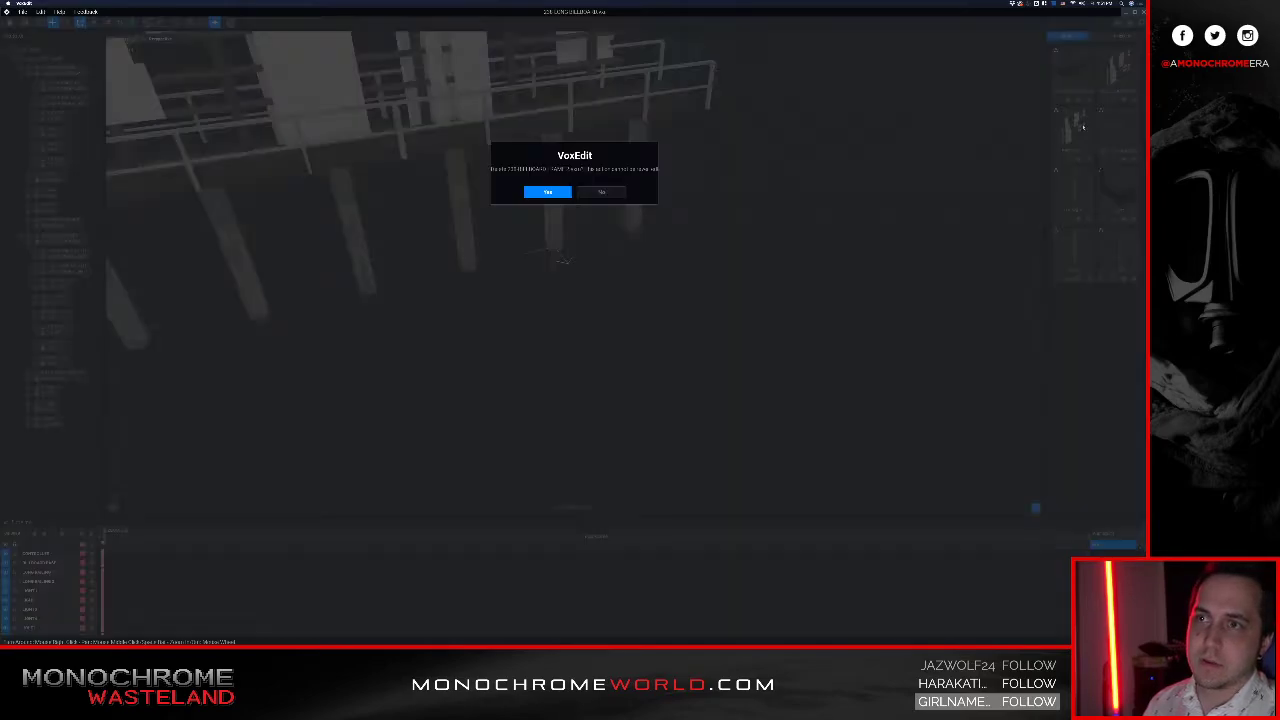
click(545, 192)
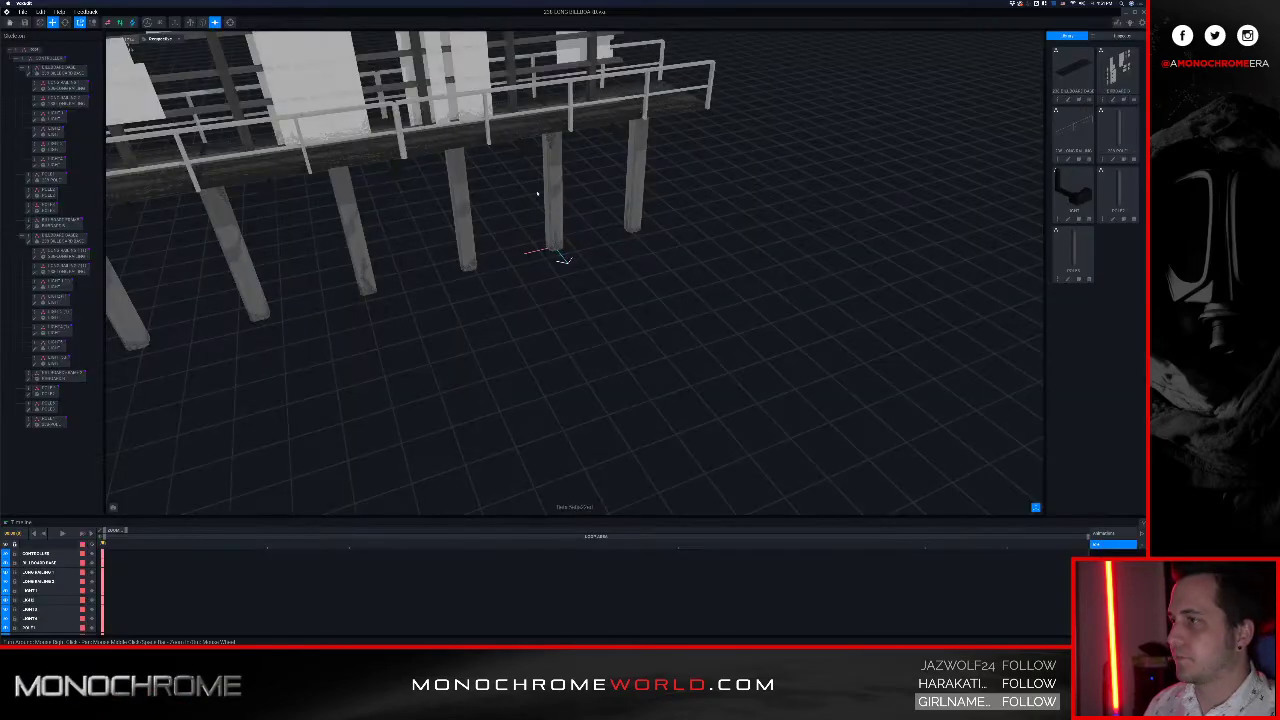
Step: Import the billboard frame model from the parent billboard project folder into the model library
middle_drag(560, 252, 672, 360)
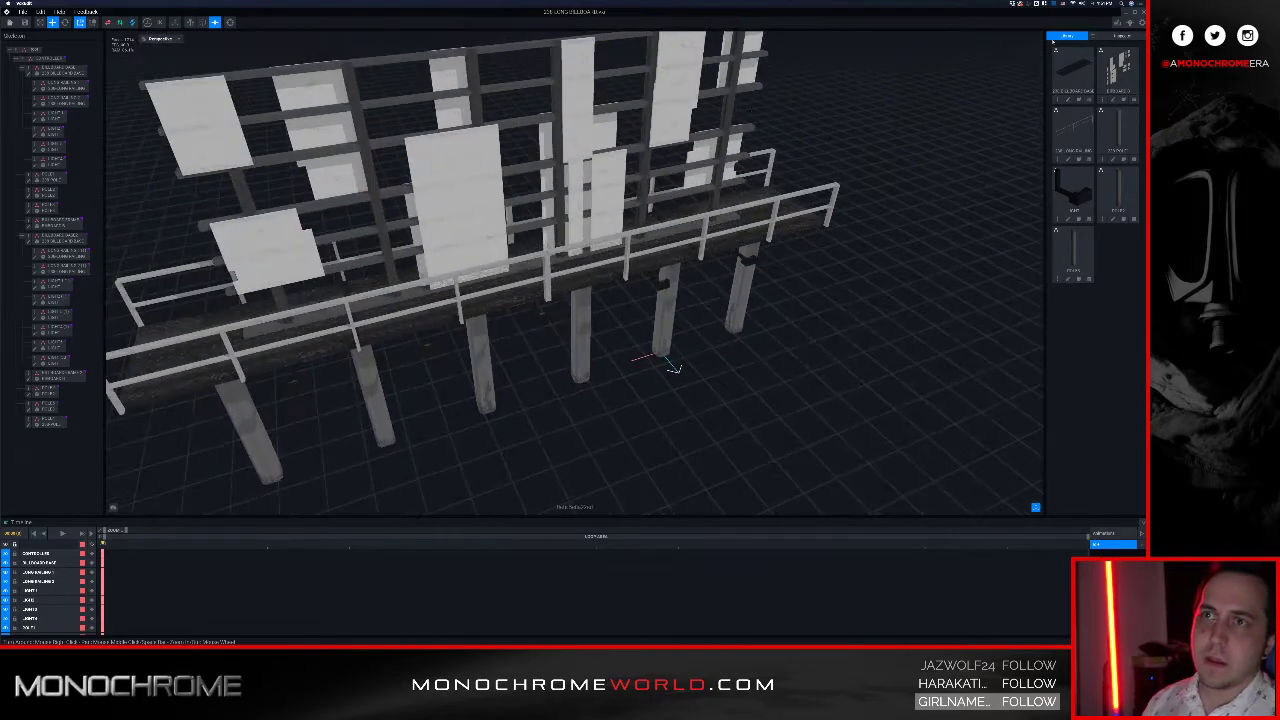
click(1093, 37)
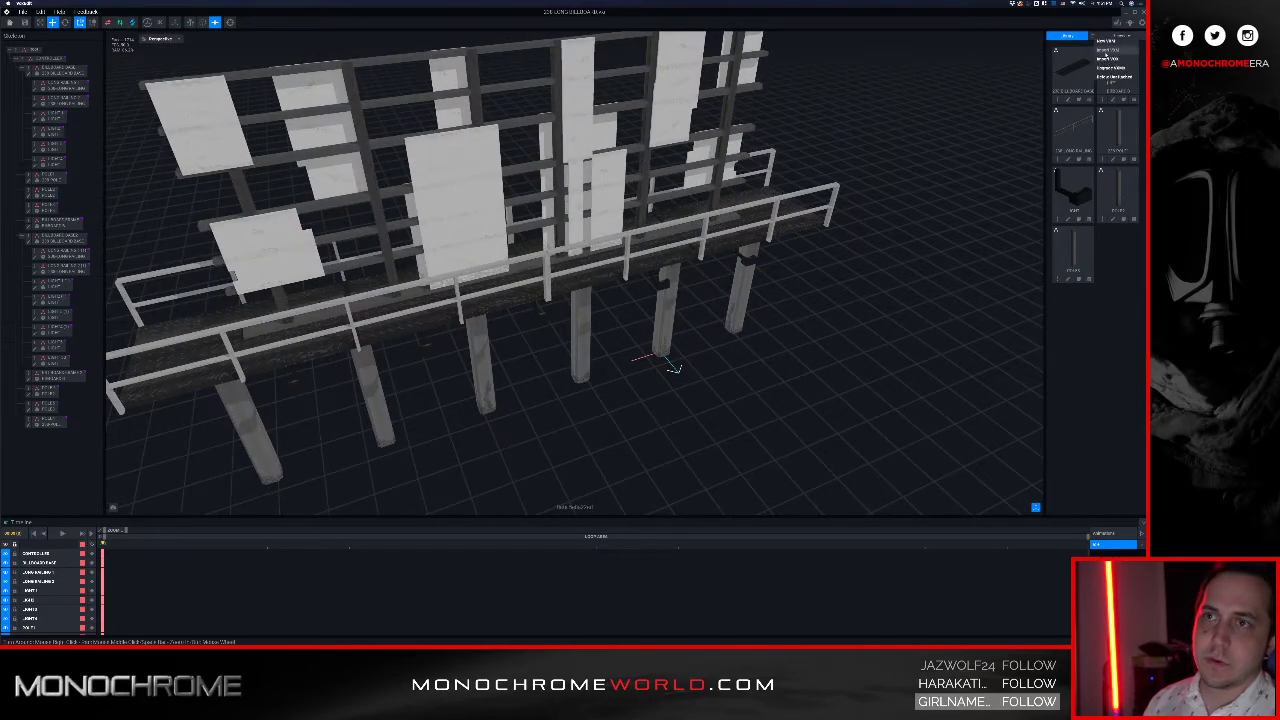
click(1107, 53)
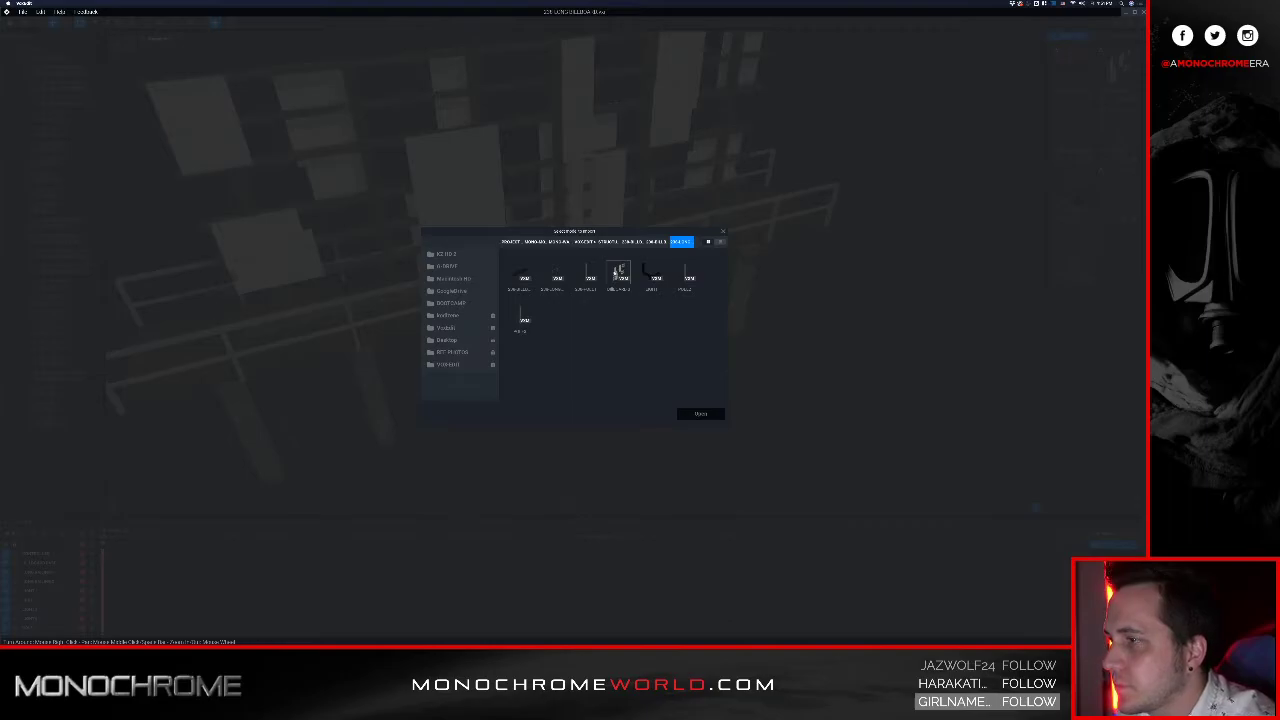
click(620, 276)
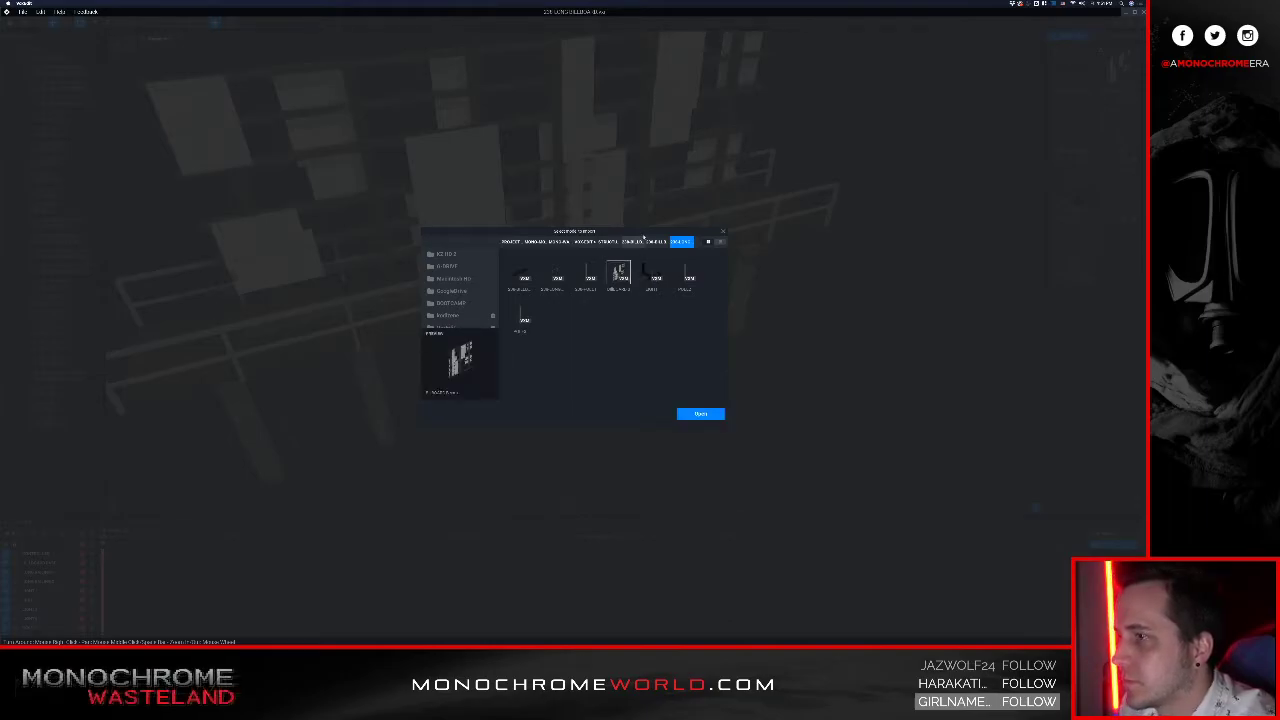
click(632, 241)
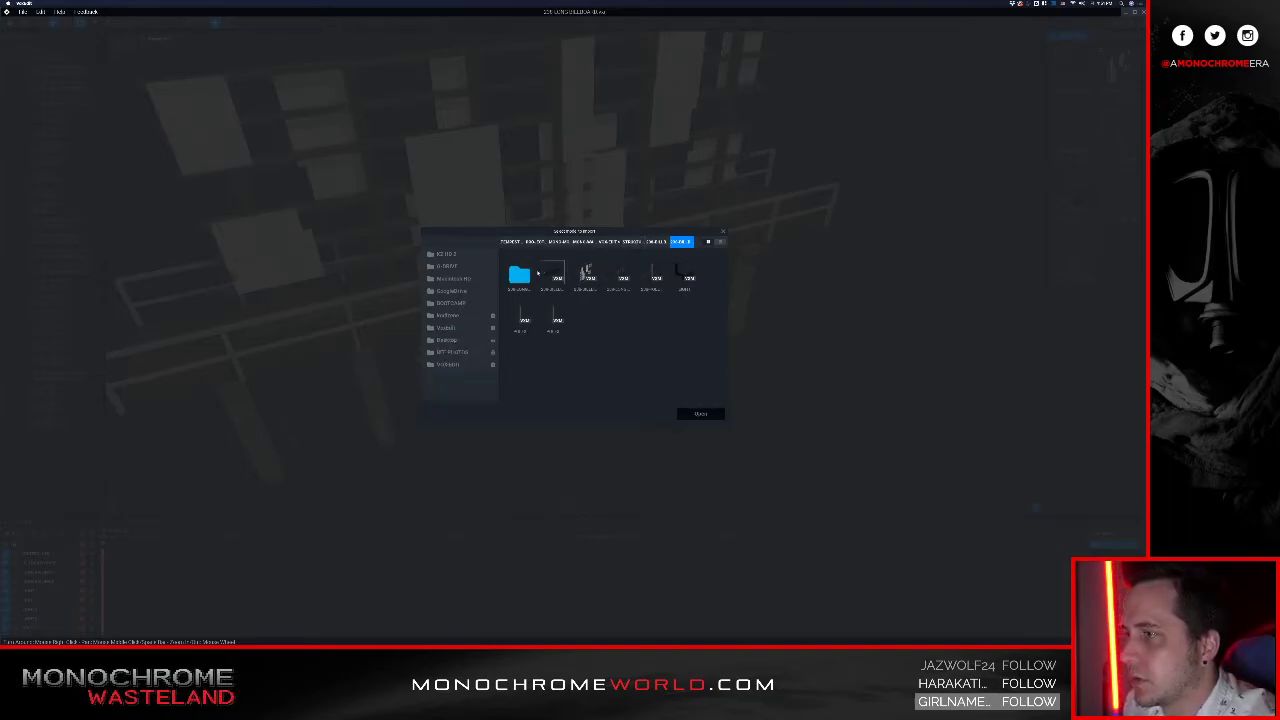
click(585, 272)
click(700, 413)
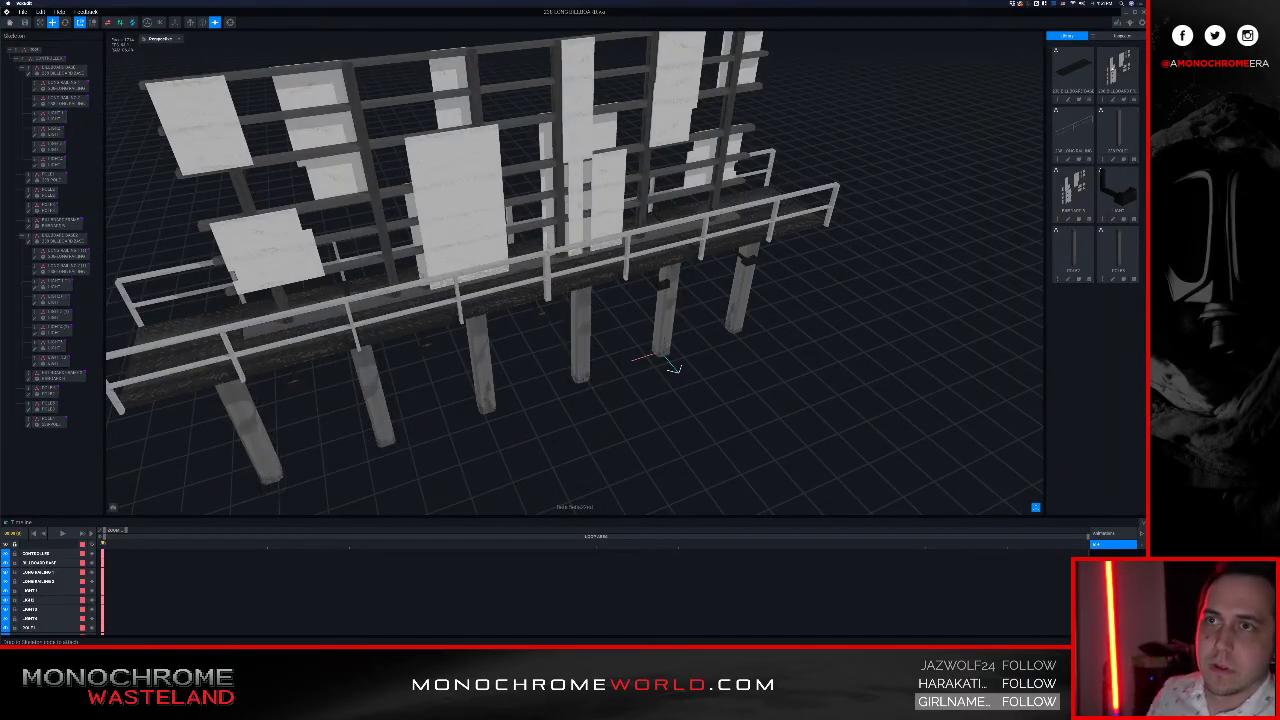
Step: Assign the imported billboard frame model to the first frame node of the long billboard and save the assembly
click(68, 224)
drag(63, 224, 63, 225)
right_drag(530, 190, 446, 147)
middle_drag(446, 147, 580, 150)
right_drag(580, 150, 485, 176)
scroll(470, 197, down, 5)
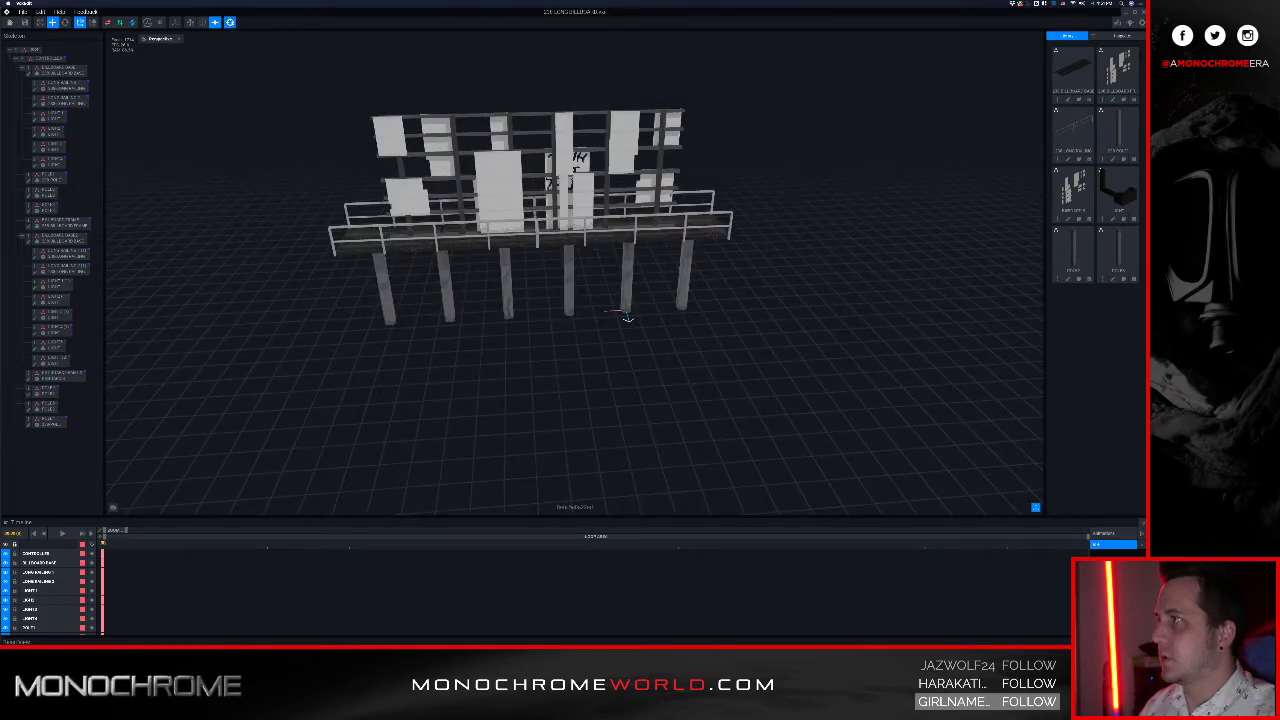
click(230, 22)
scroll(393, 157, down, 5)
right_drag(439, 188, 438, 190)
right_drag(557, 170, 478, 221)
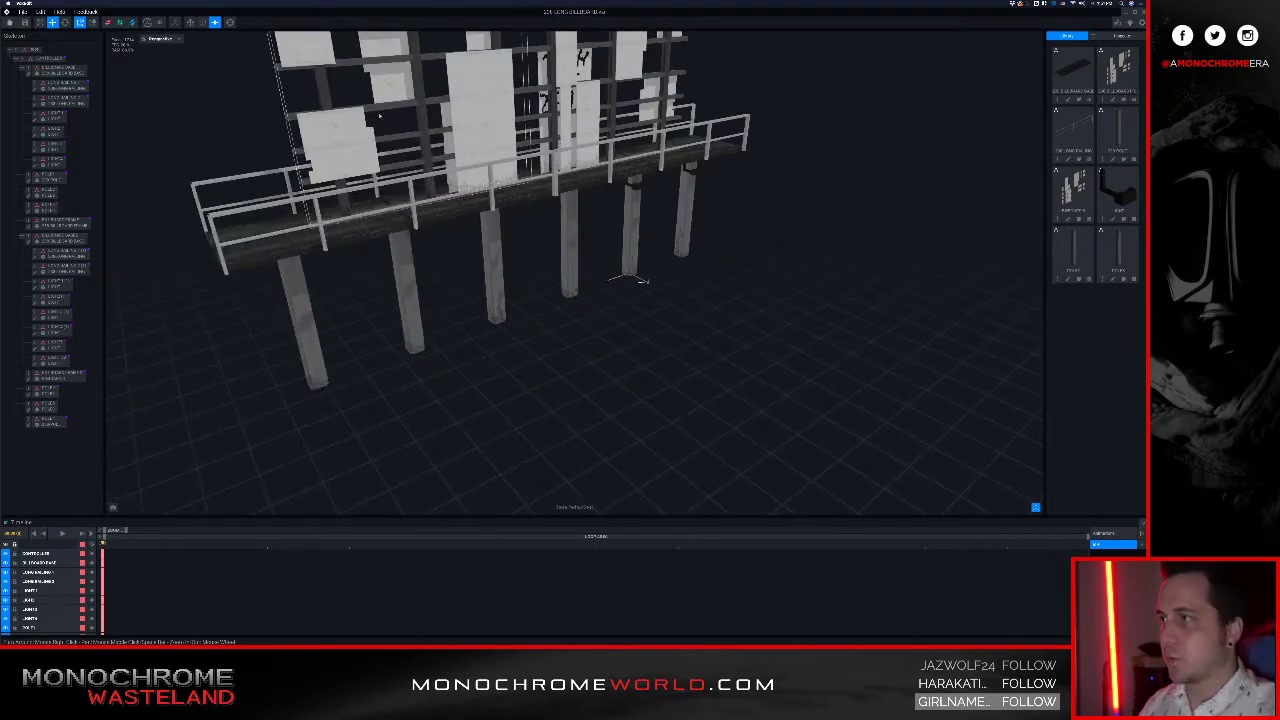
click(29, 22)
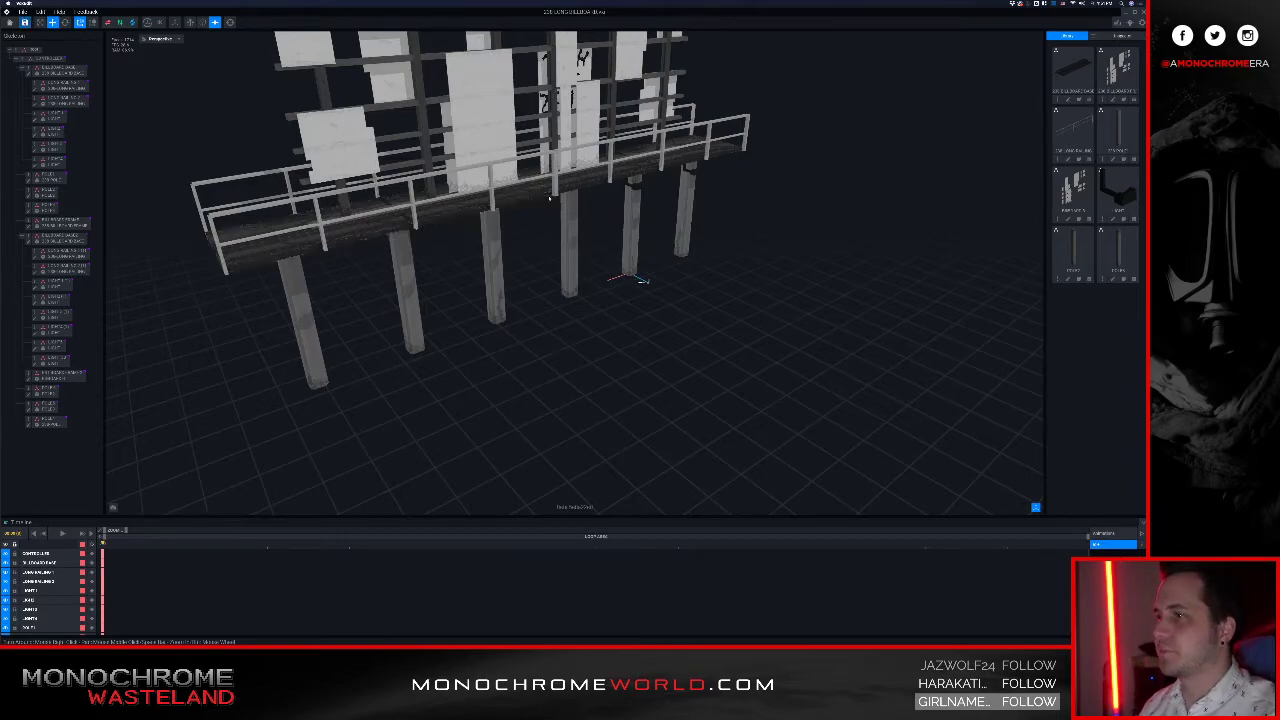
Step: Inspect the complete long billboard from the front, and close the project with changes saved
scroll(568, 172, down, 4)
right_drag(569, 169, 710, 132)
scroll(603, 216, up, 5)
scroll(620, 245, down, 5)
scroll(620, 245, up, 4)
scroll(554, 122, down, 5)
middle_drag(710, 132, 640, 179)
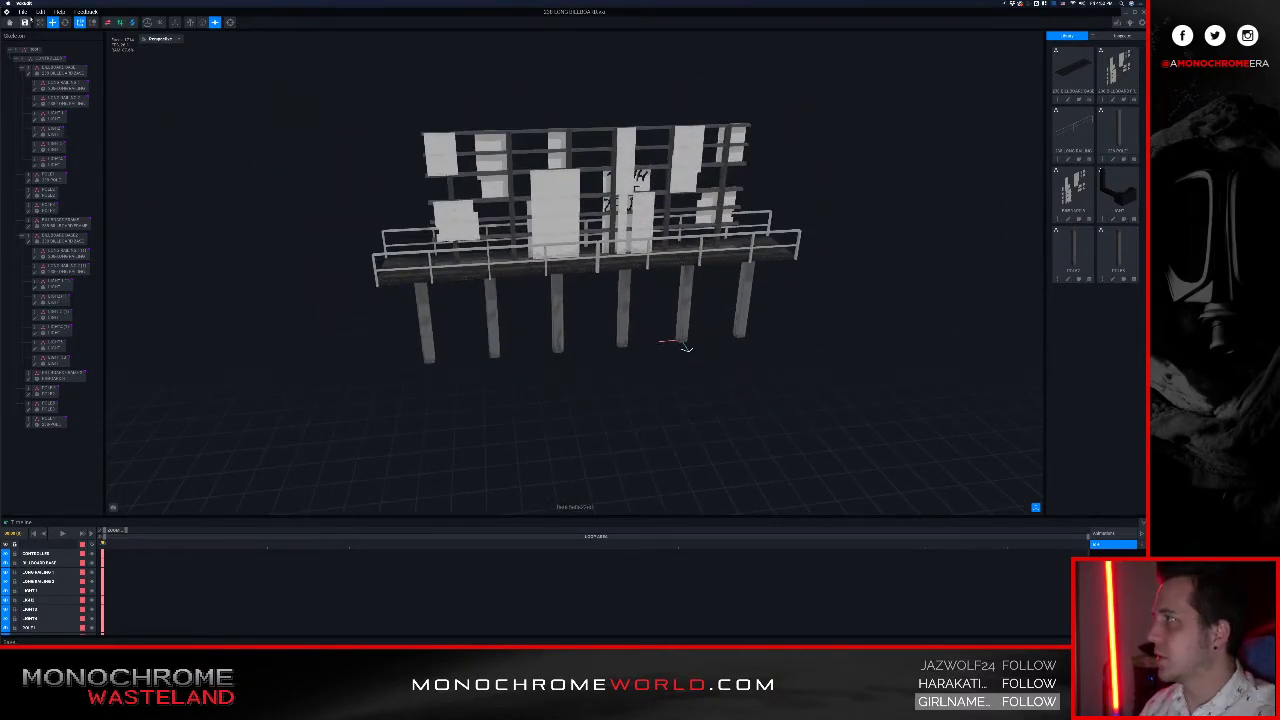
click(9, 22)
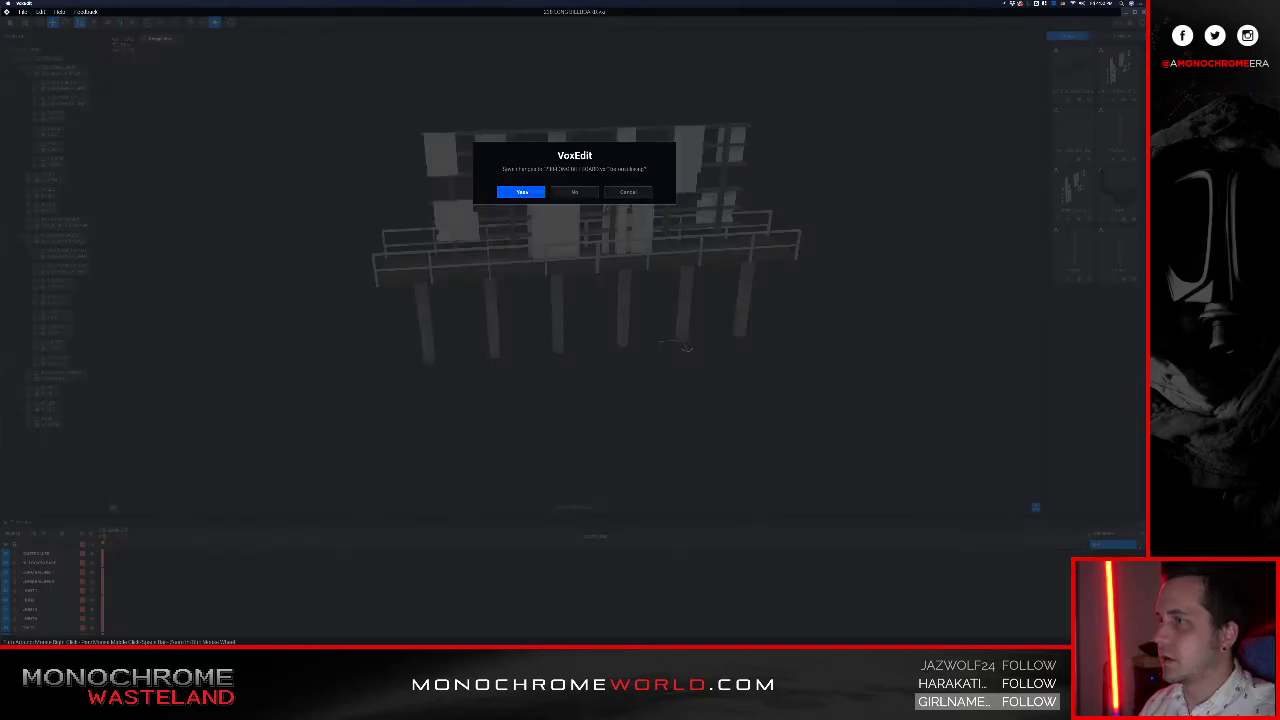
click(517, 191)
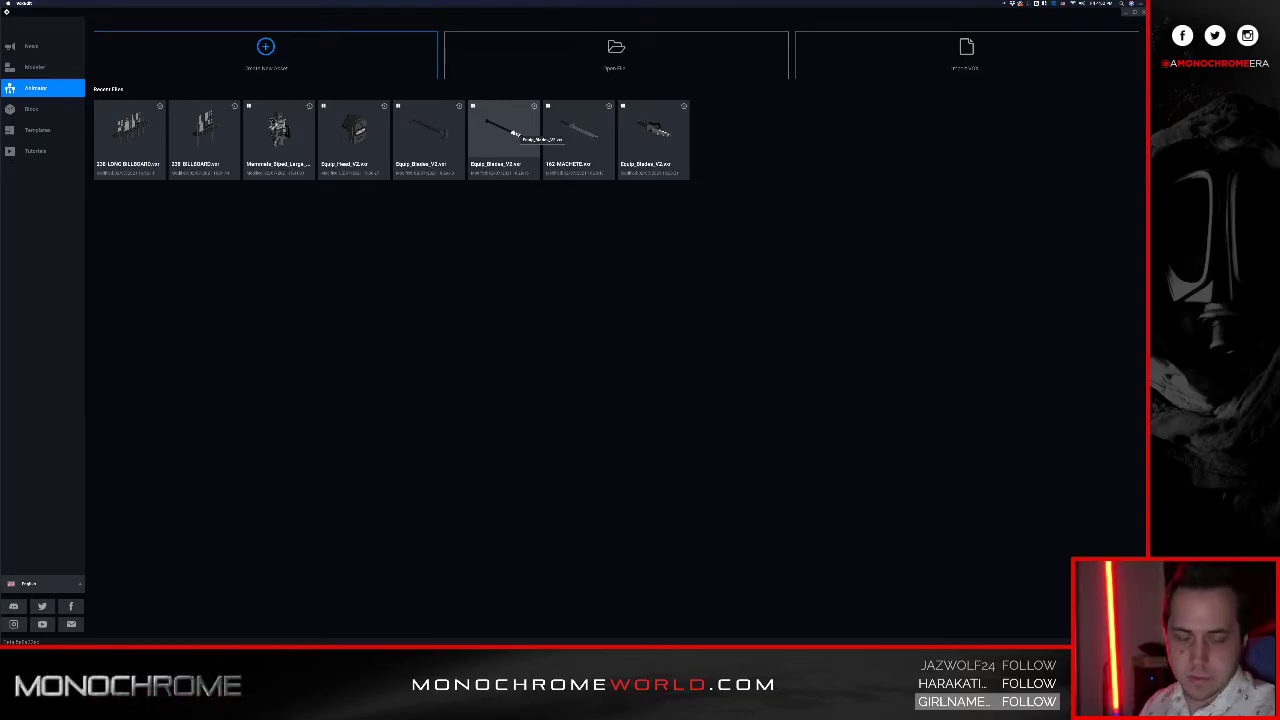
key(super+Tab)
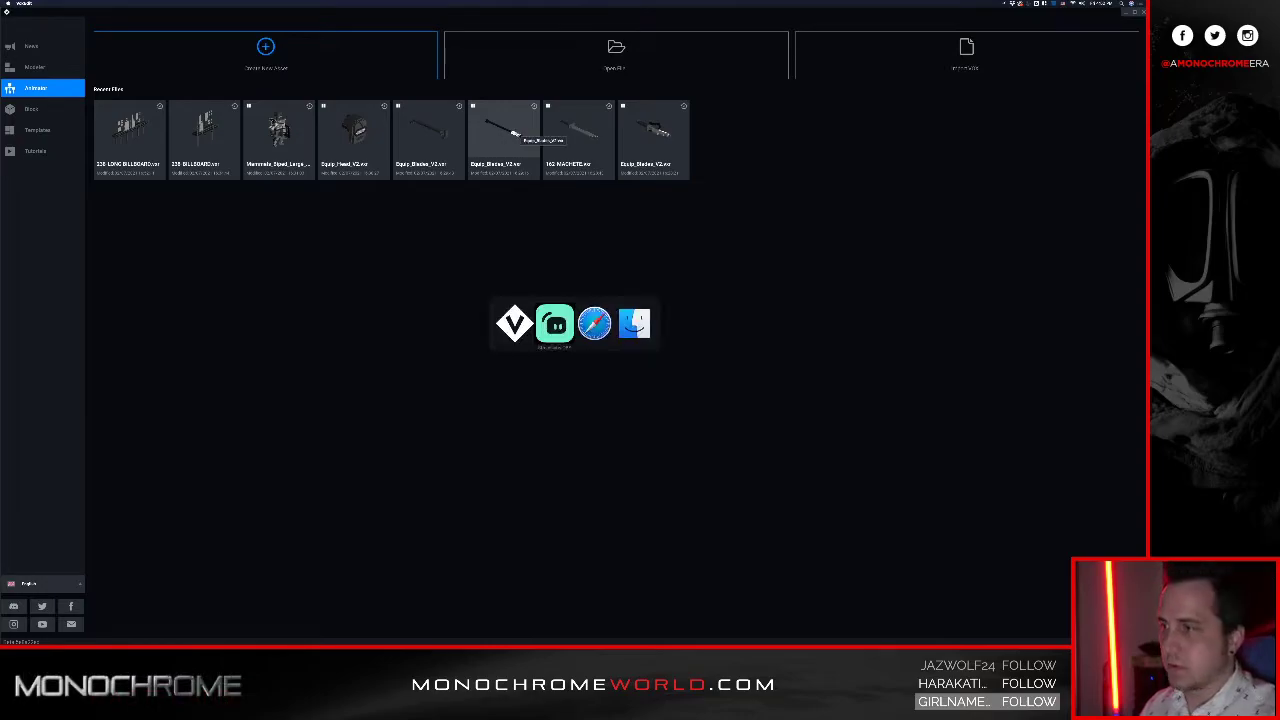
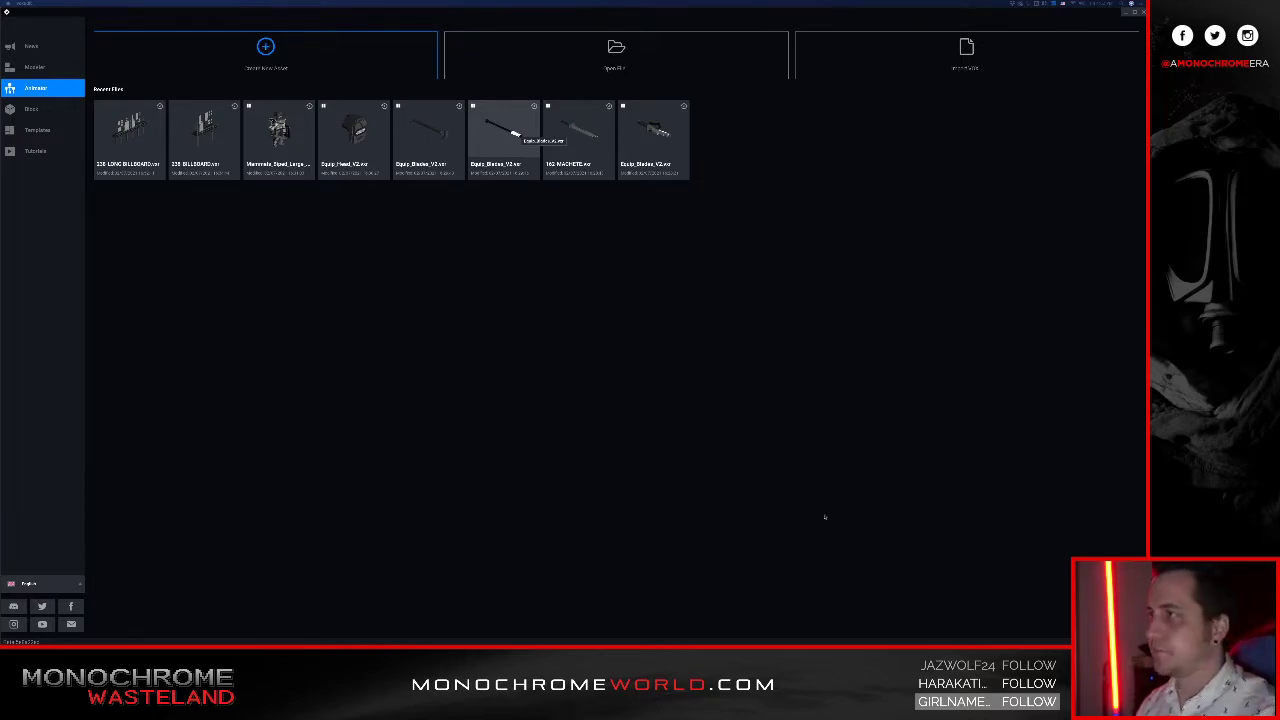
Step: Find the tire project in the project folders and open it
click(584, 48)
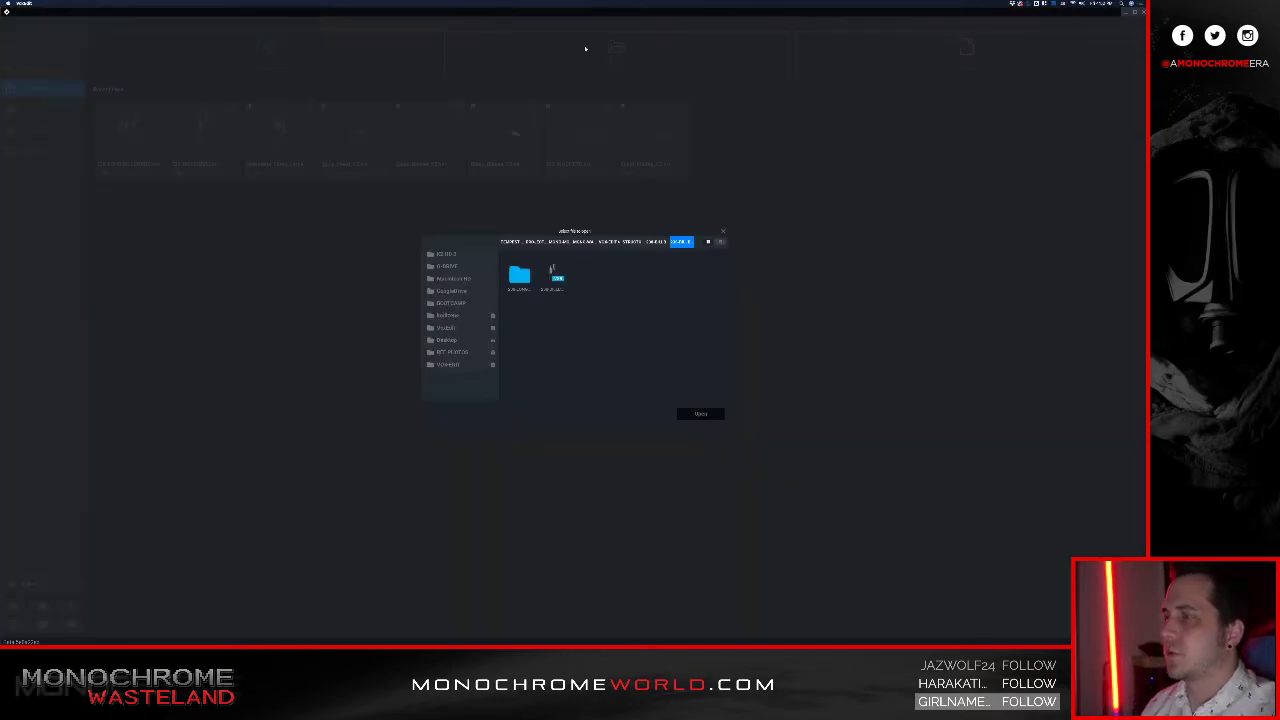
click(629, 243)
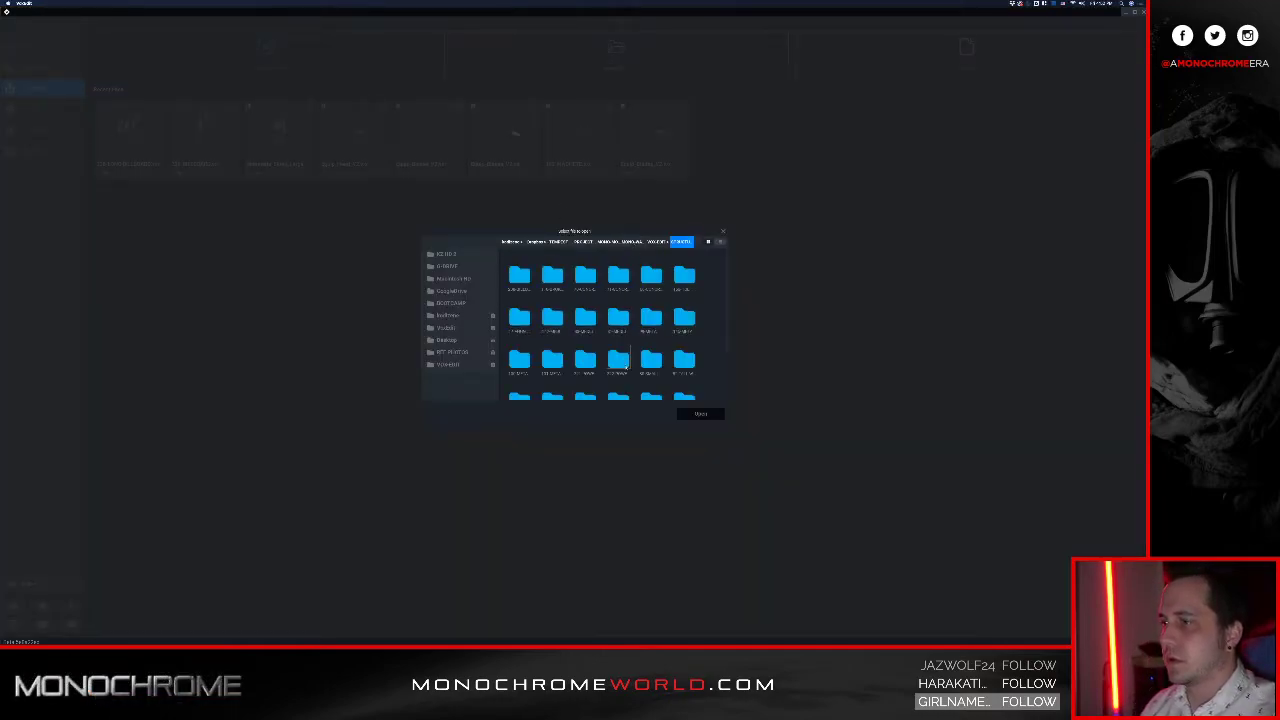
scroll(624, 368, down, 1)
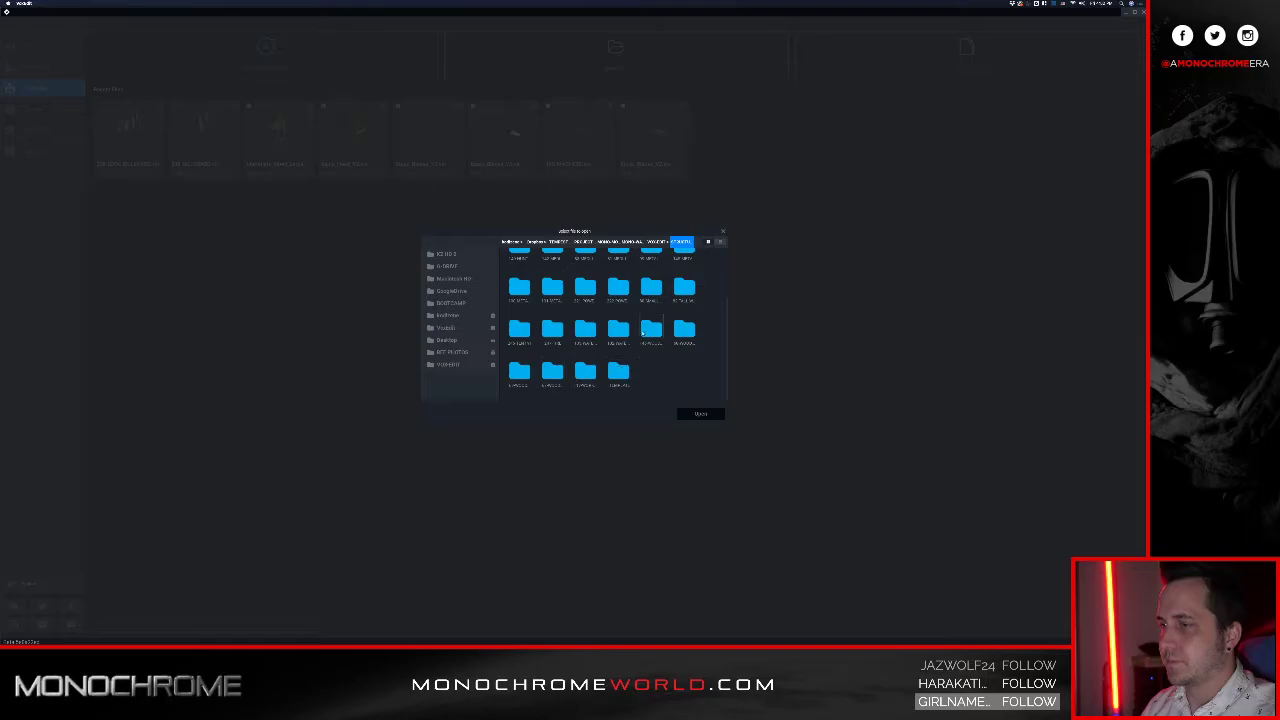
click(721, 242)
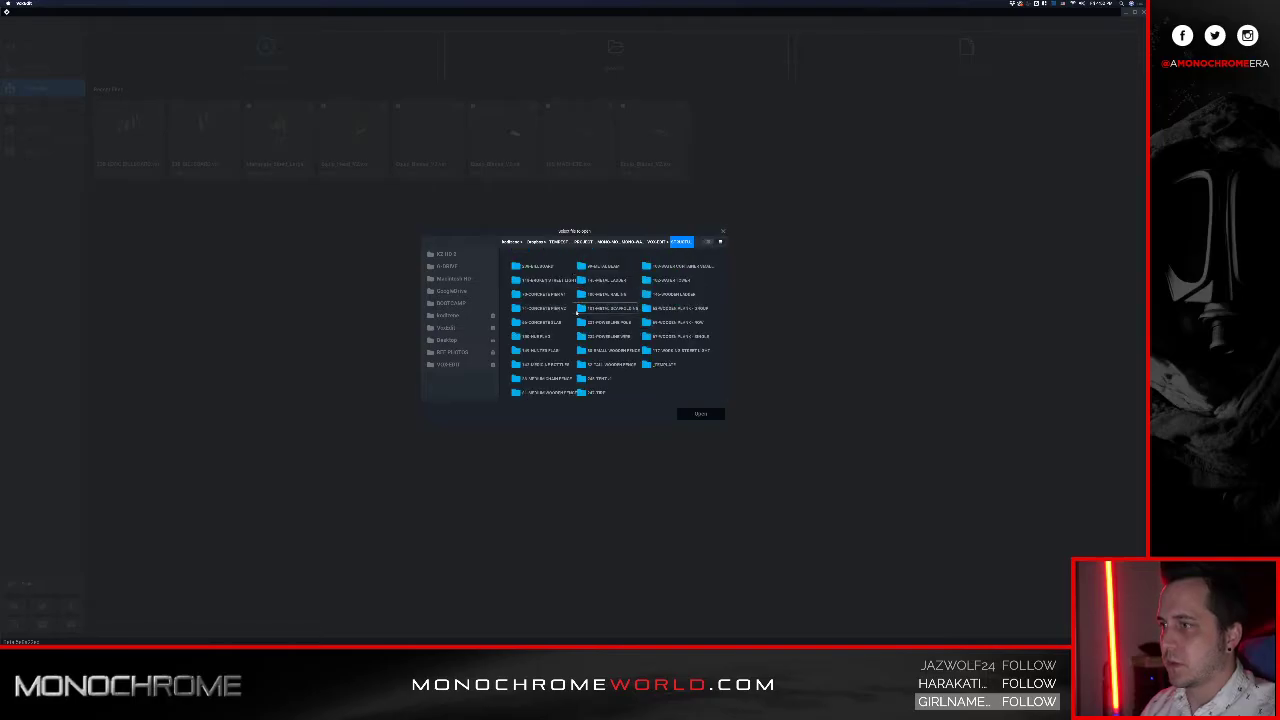
double_click(582, 392)
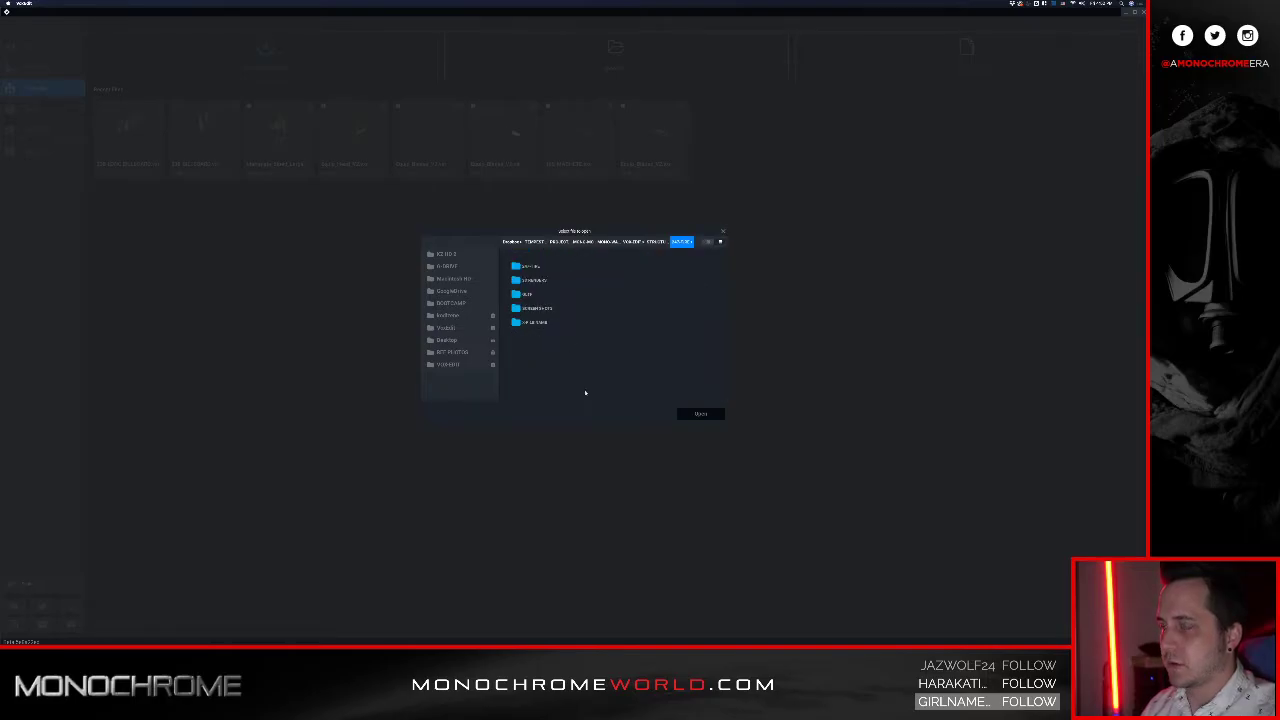
double_click(535, 308)
click(520, 267)
click(700, 414)
Step: Open the tire model for voxel editing and show it with outlined edges
scroll(578, 310, up, 5)
right_drag(574, 337, 592, 435)
middle_drag(592, 435, 571, 303)
scroll(571, 303, up, 2)
right_drag(571, 303, 574, 306)
click(574, 306)
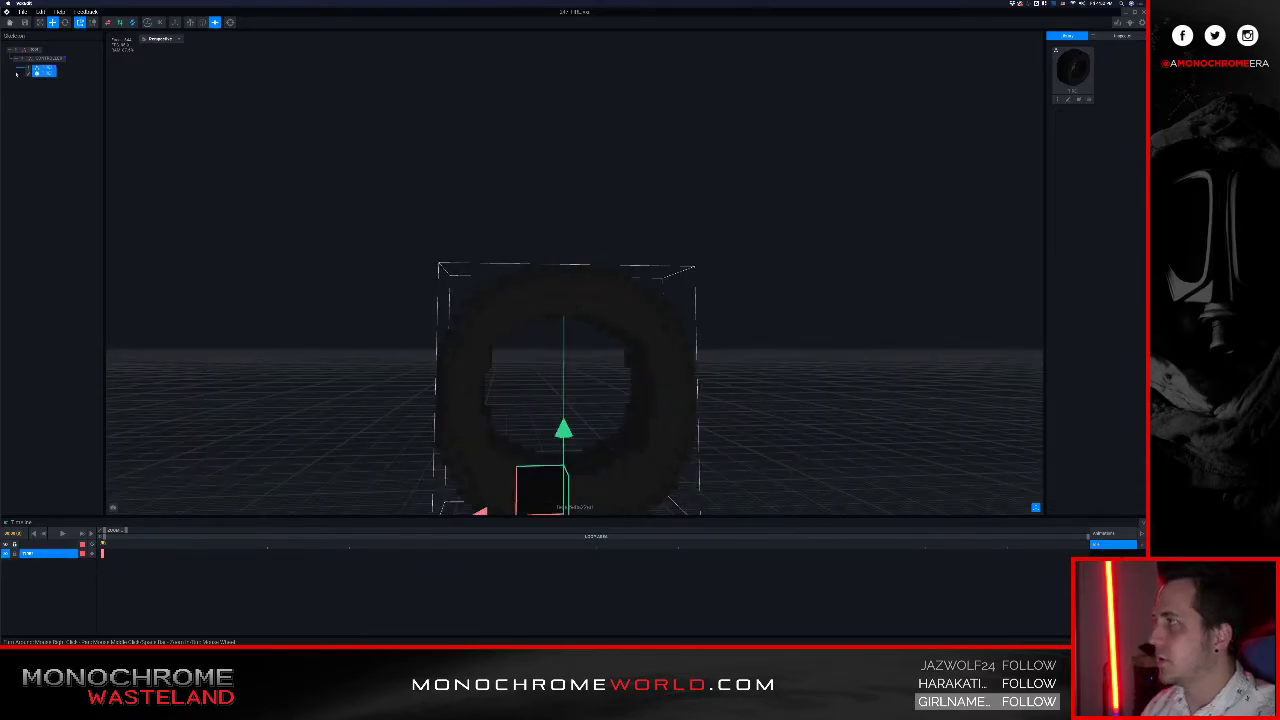
click(28, 73)
mouse_move(318, 180)
right_down()
mouse_move(420, 192)
mouse_move(428, 174)
mouse_move(411, 158)
right_up()
scroll(420, 192, down, 2)
click(299, 22)
scroll(431, 187, up, 3)
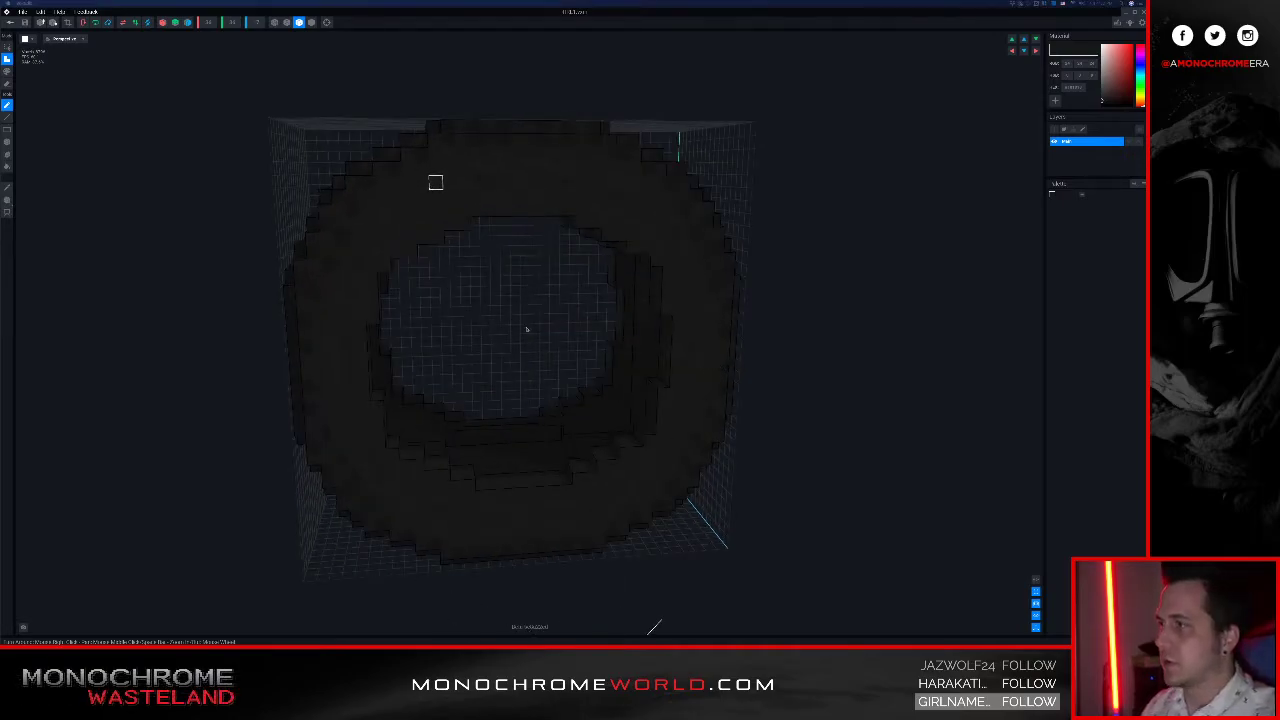
Step: Examine the inner rim of the tire and return to the assembly with changes saved
right_drag(403, 331, 349, 344)
right_drag(424, 364, 455, 478)
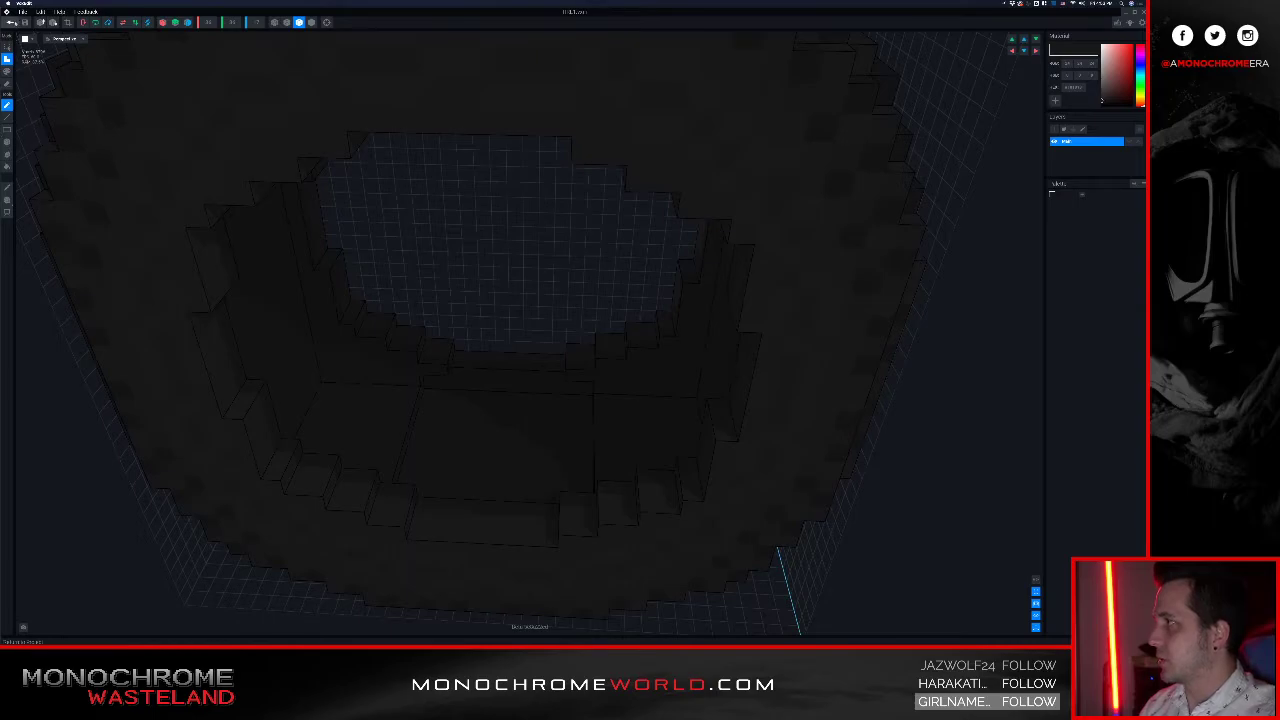
click(12, 23)
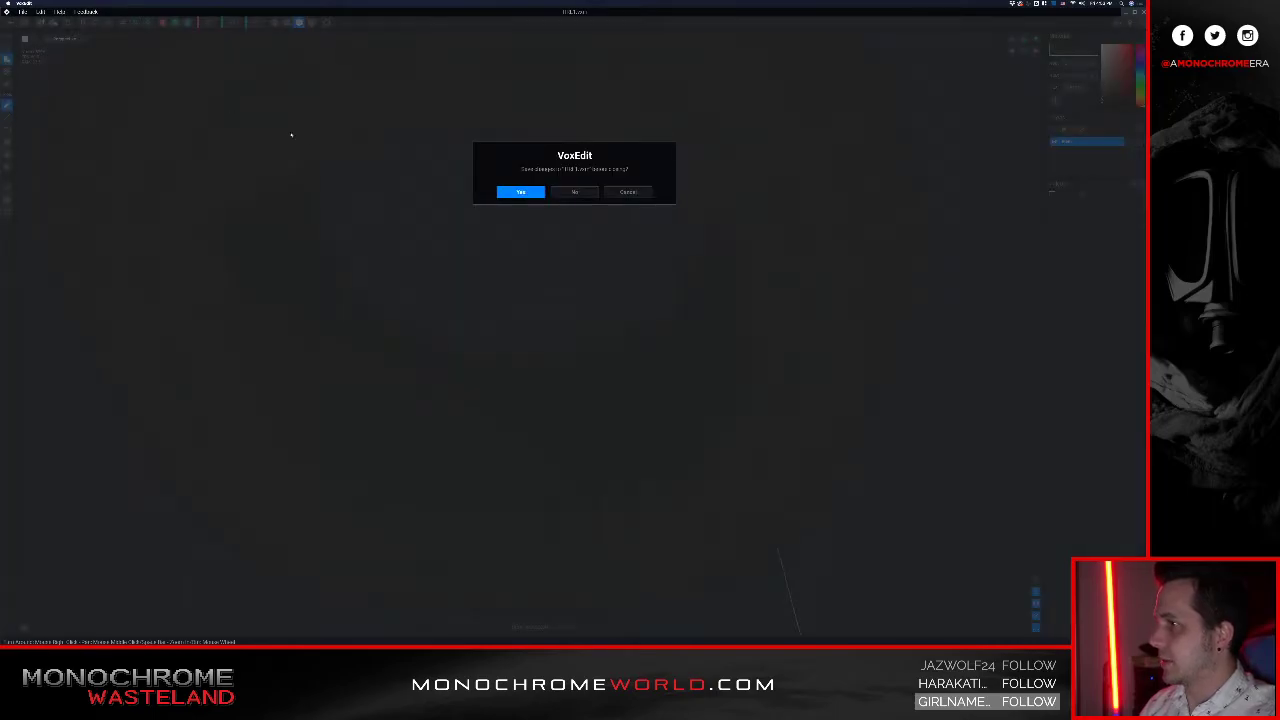
click(521, 193)
Step: Examine the tire's tread, sidewall and inner opening up close in the assembly
scroll(523, 197, up, 5)
middle_drag(523, 197, 506, 326)
right_drag(506, 326, 503, 318)
scroll(503, 318, up, 8)
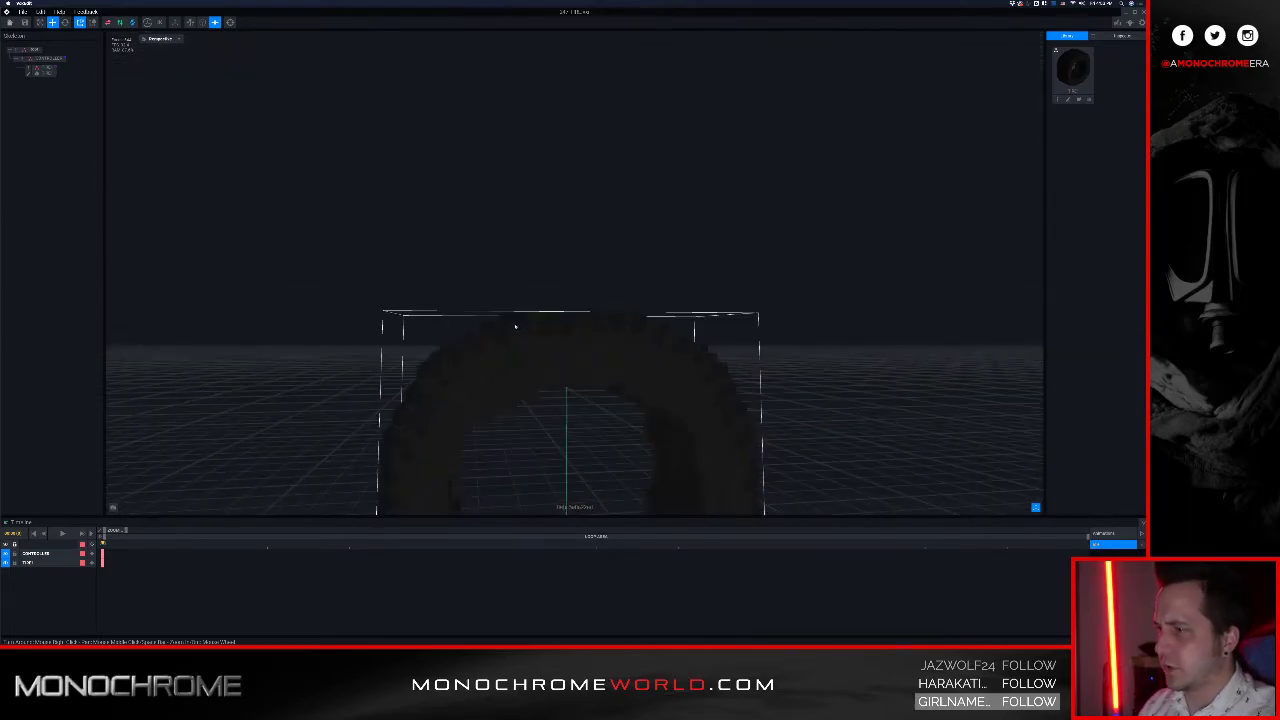
scroll(519, 319, up, 3)
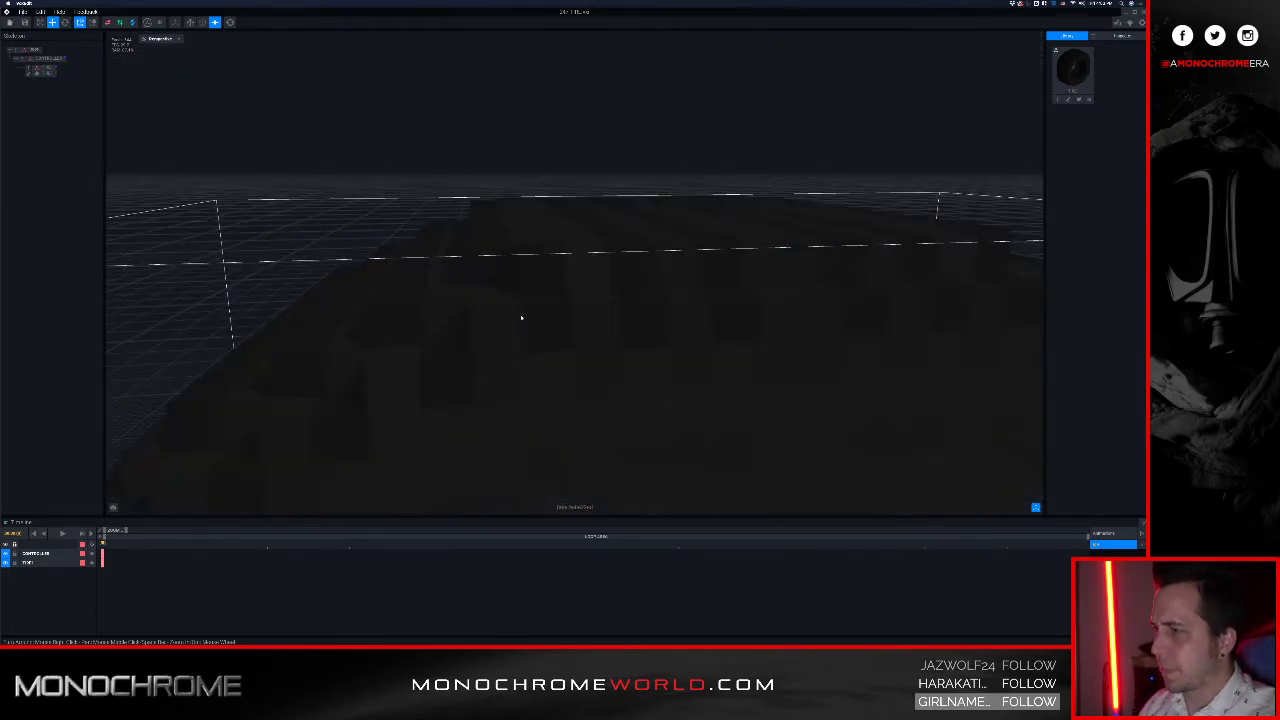
right_drag(515, 316, 446, 271)
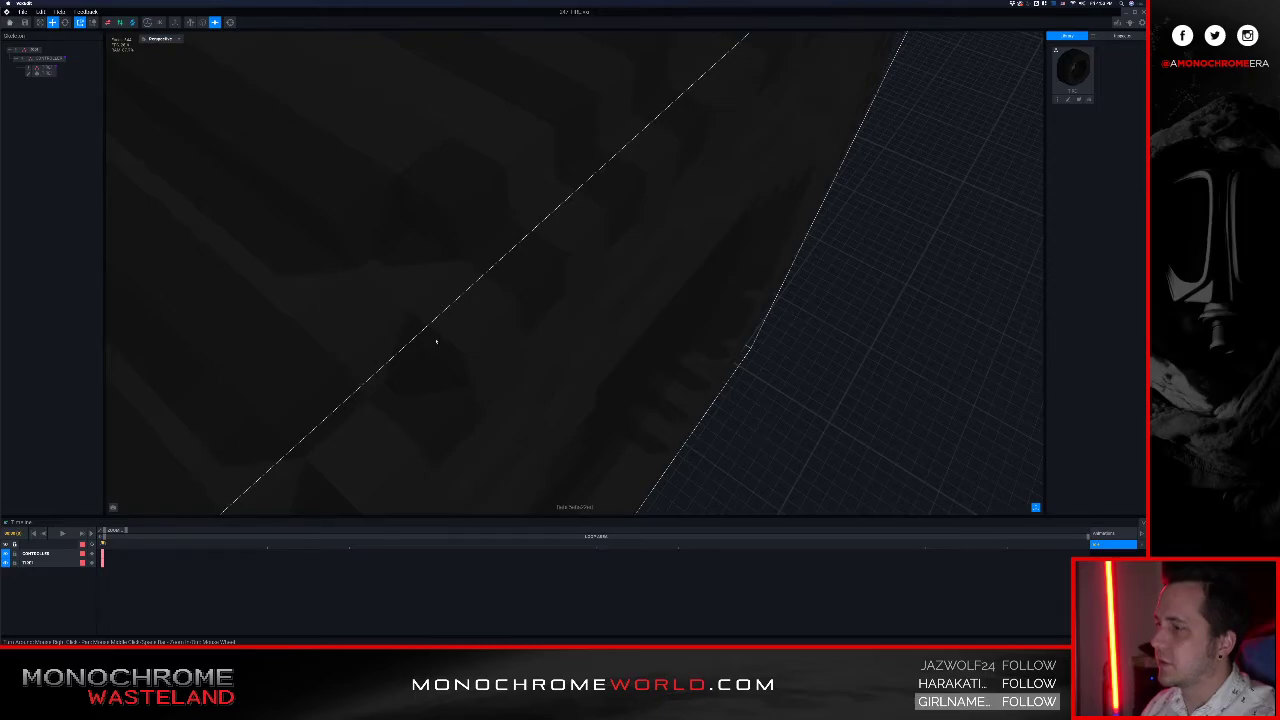
scroll(532, 300, down, 3)
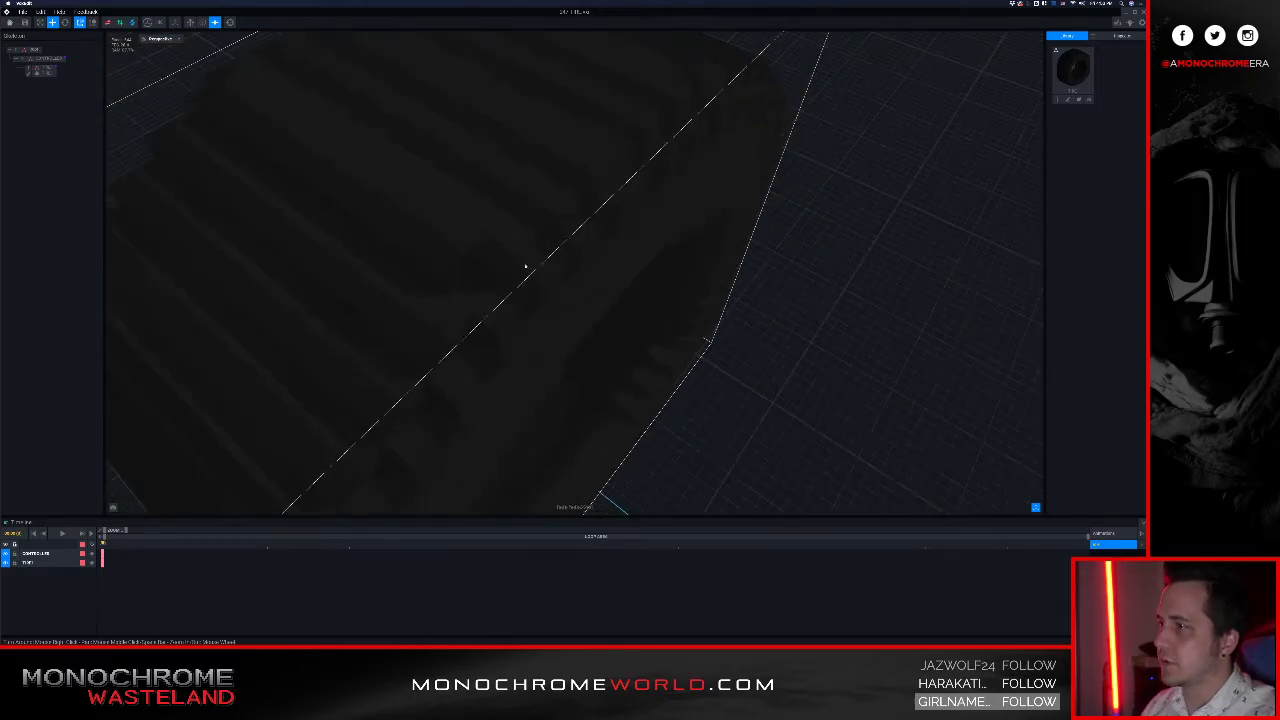
right_drag(526, 266, 523, 260)
scroll(560, 338, down, 5)
middle_drag(563, 340, 537, 346)
right_drag(537, 346, 534, 344)
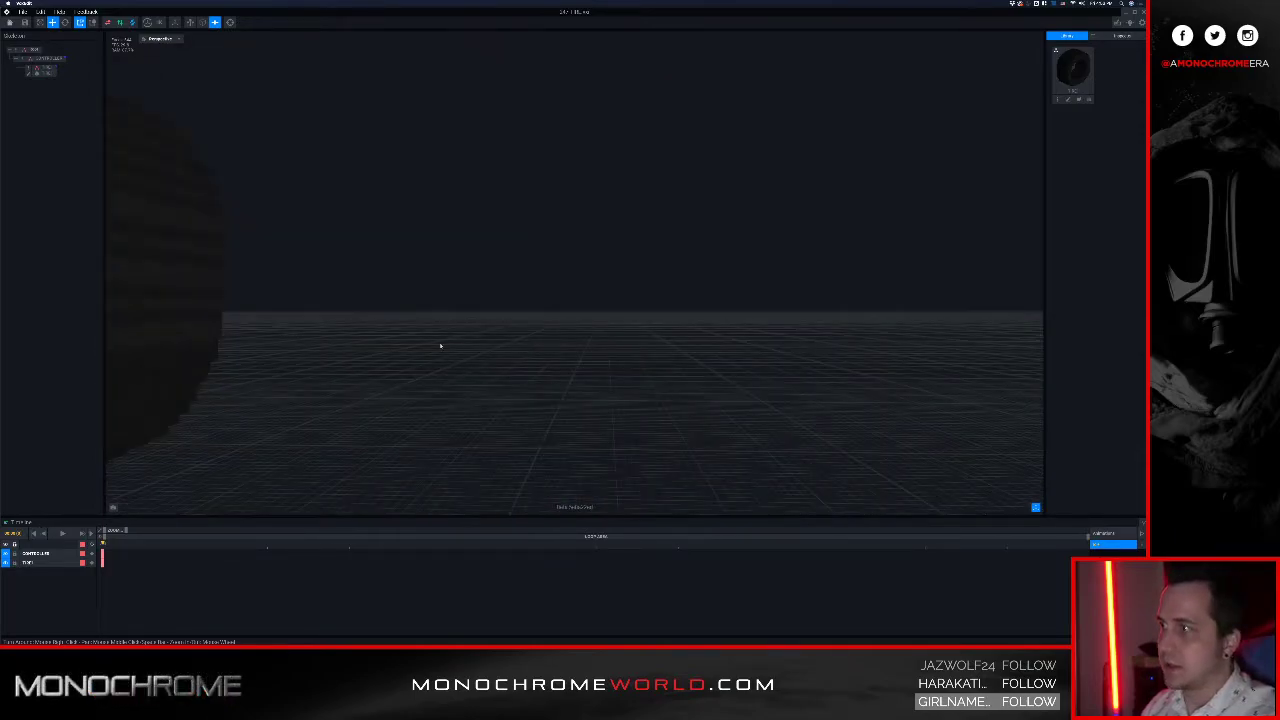
scroll(454, 346, down, 5)
right_drag(456, 342, 480, 326)
right_drag(771, 349, 770, 355)
middle_drag(770, 355, 700, 356)
scroll(688, 357, up, 4)
right_drag(600, 348, 614, 354)
middle_drag(514, 377, 575, 379)
right_drag(575, 379, 563, 375)
middle_drag(563, 375, 565, 380)
right_drag(565, 380, 562, 396)
Step: Reopen the tire model for voxel editing and show its edges outlined around the inner opening
click(28, 73)
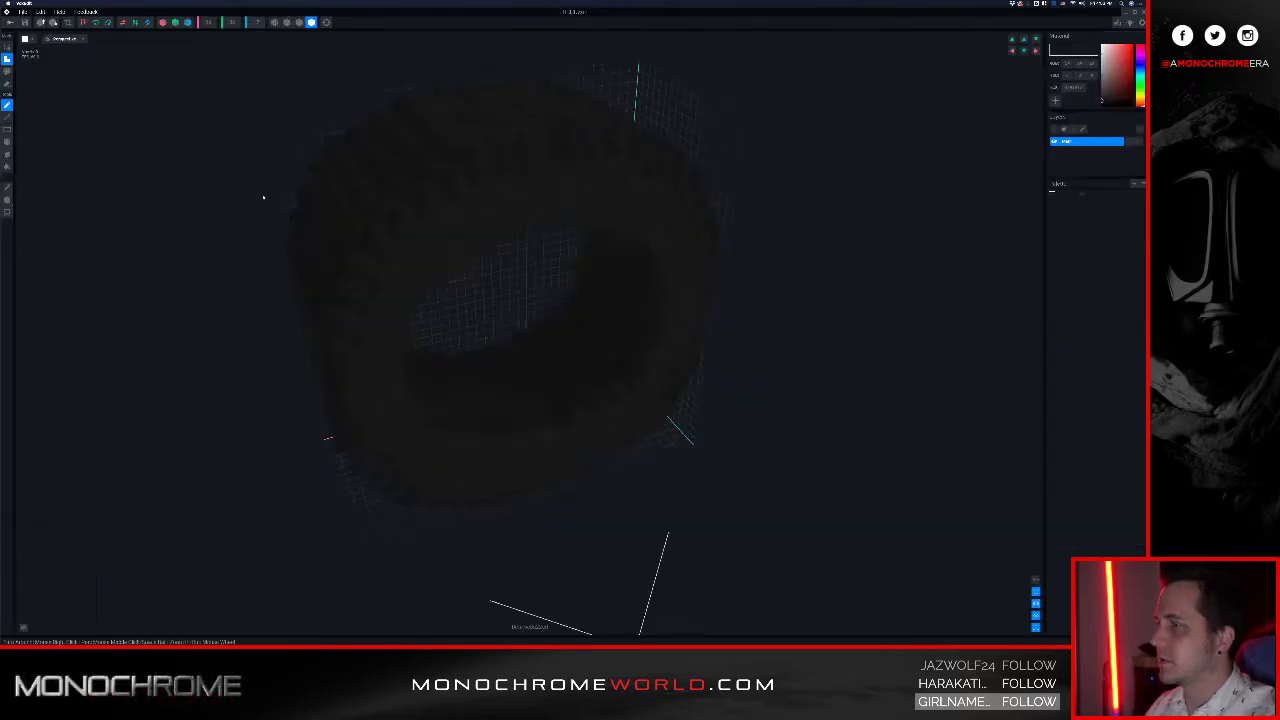
mouse_move(414, 300)
right_down()
mouse_move(442, 313)
mouse_move(357, 300)
mouse_move(400, 320)
mouse_move(391, 308)
right_up()
scroll(415, 297, up, 5)
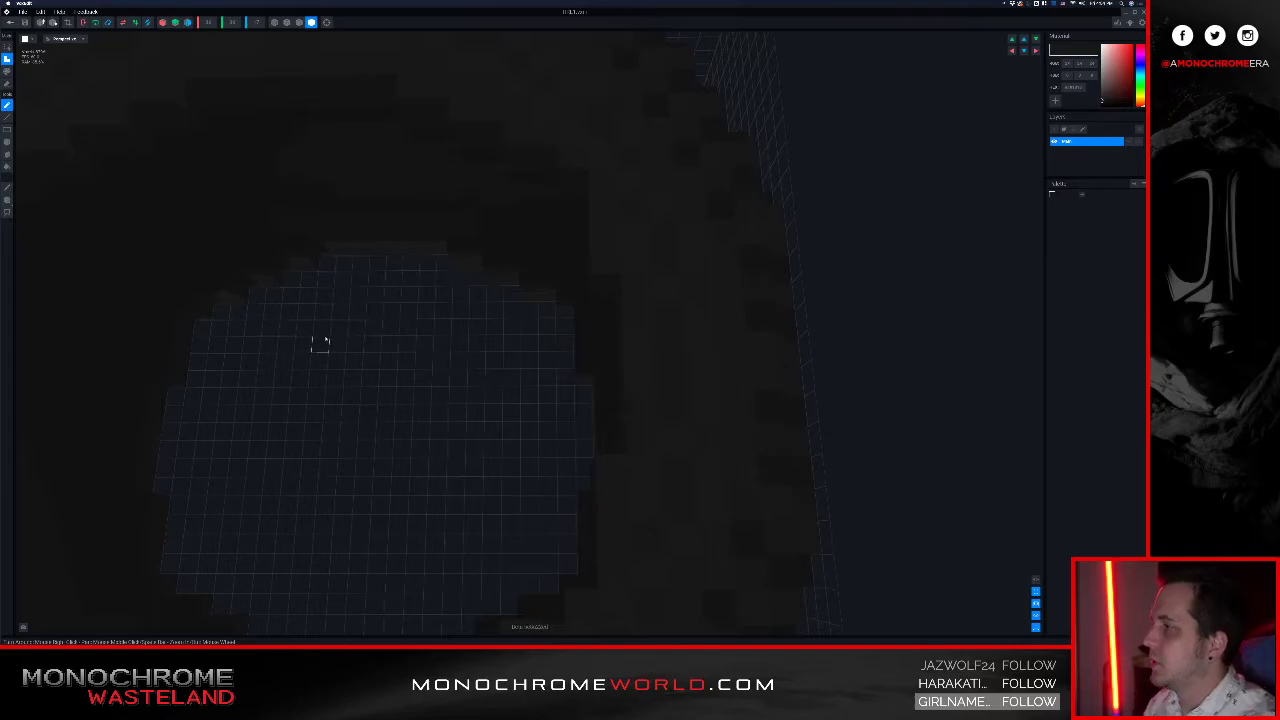
right_drag(316, 260, 461, 379)
scroll(363, 267, down, 5)
click(298, 22)
Step: Try to draw a box of voxels on the tire's inner wall with the Box tool
click(7, 141)
right_drag(474, 437, 473, 432)
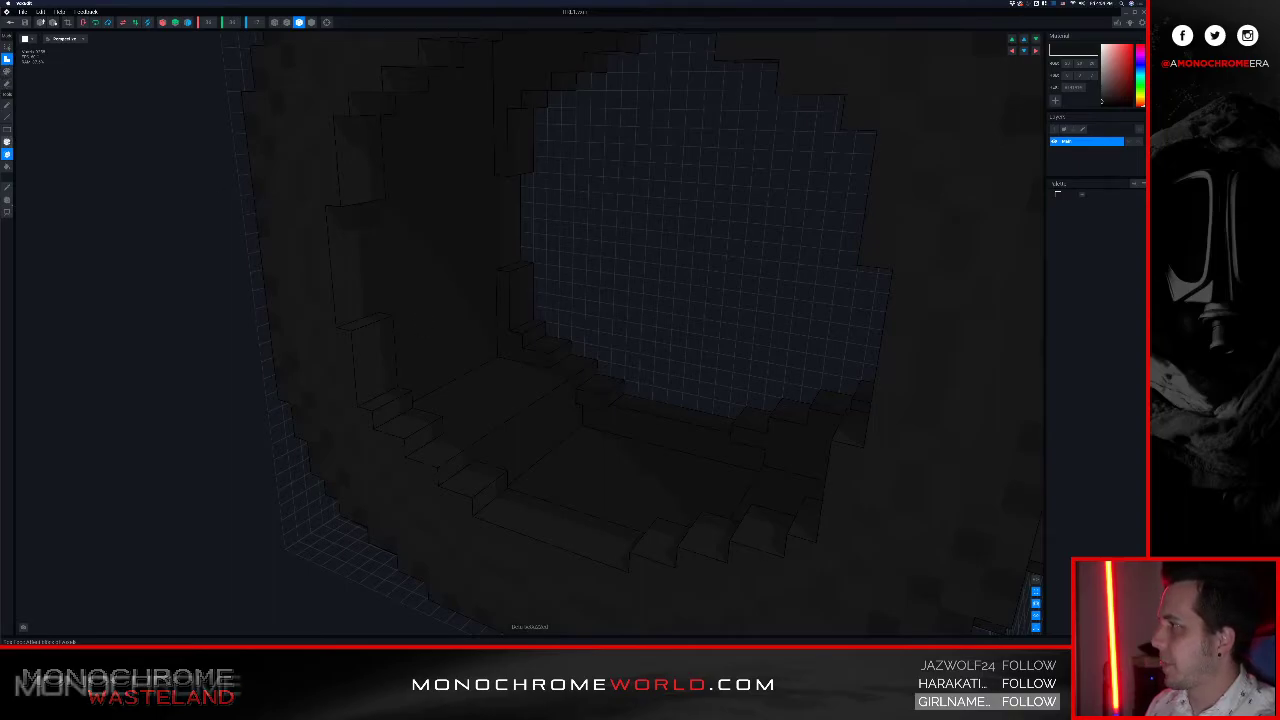
click(7, 142)
drag(509, 289, 466, 325)
drag(413, 377, 404, 386)
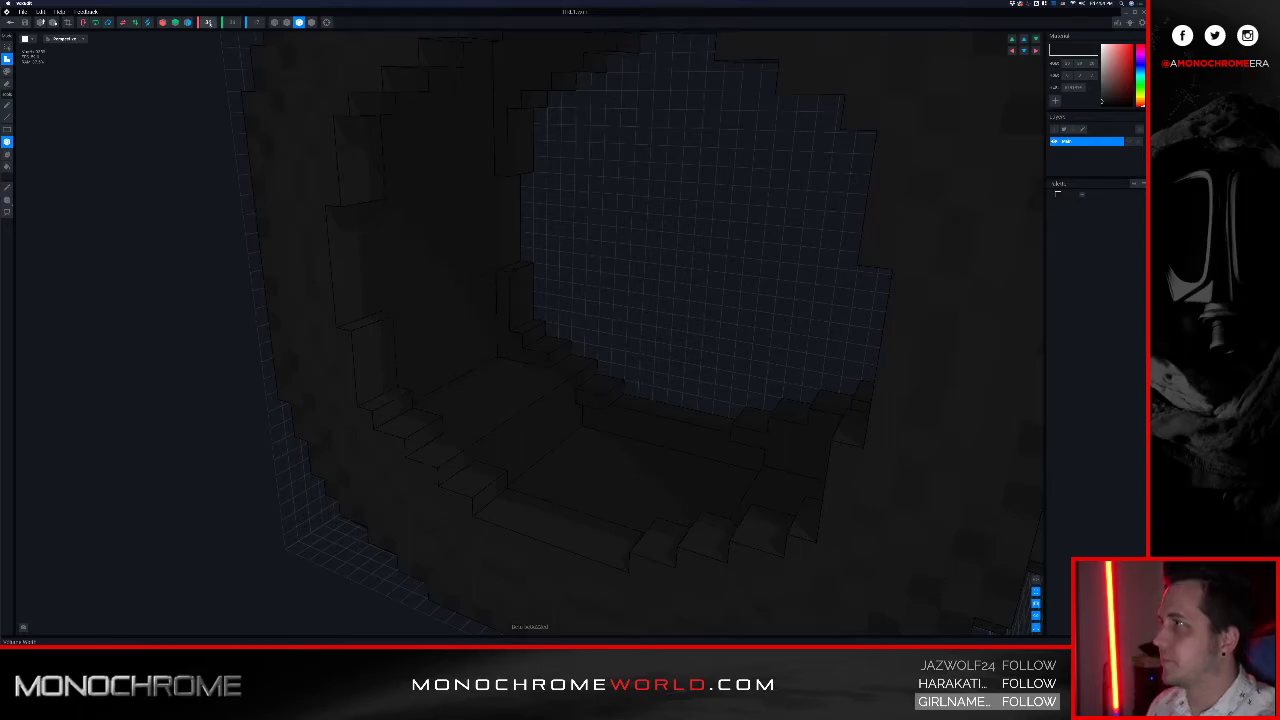
Step: Turn on mirroring across two axes and try drawing mirrored boxes on the tire's inner wall
click(164, 22)
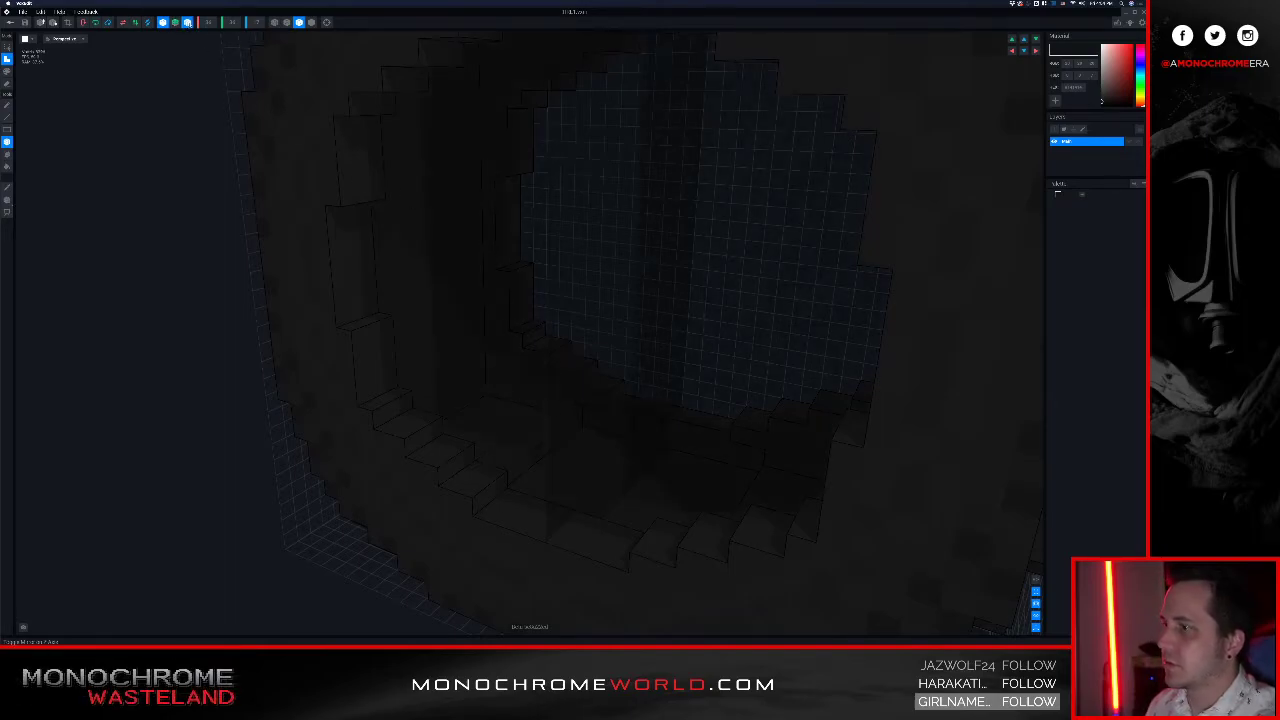
drag(564, 418, 542, 421)
drag(455, 430, 447, 431)
Step: Add mirrored voxel boxes along the lower steps of the tire's inner wall with the Box tool to fill the recess
right_drag(500, 441, 541, 453)
key(f)
right_drag(463, 467, 466, 468)
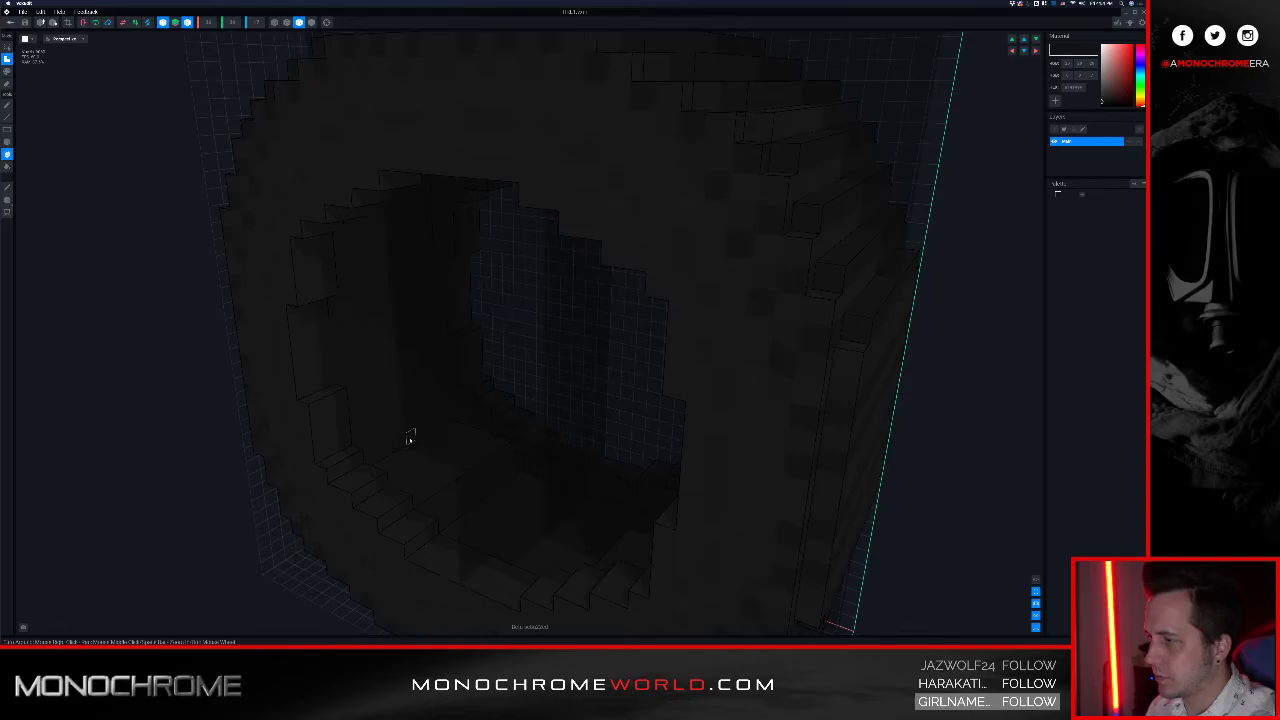
right_drag(409, 438, 417, 432)
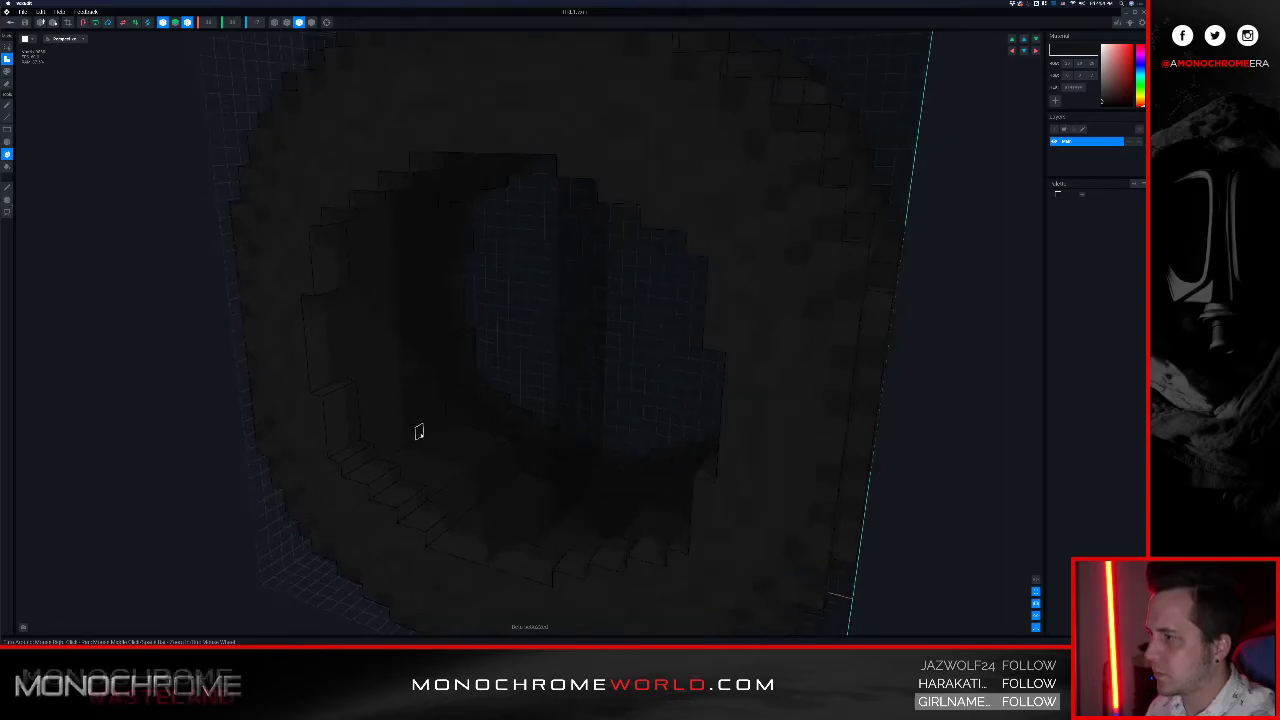
scroll(453, 448, up, 3)
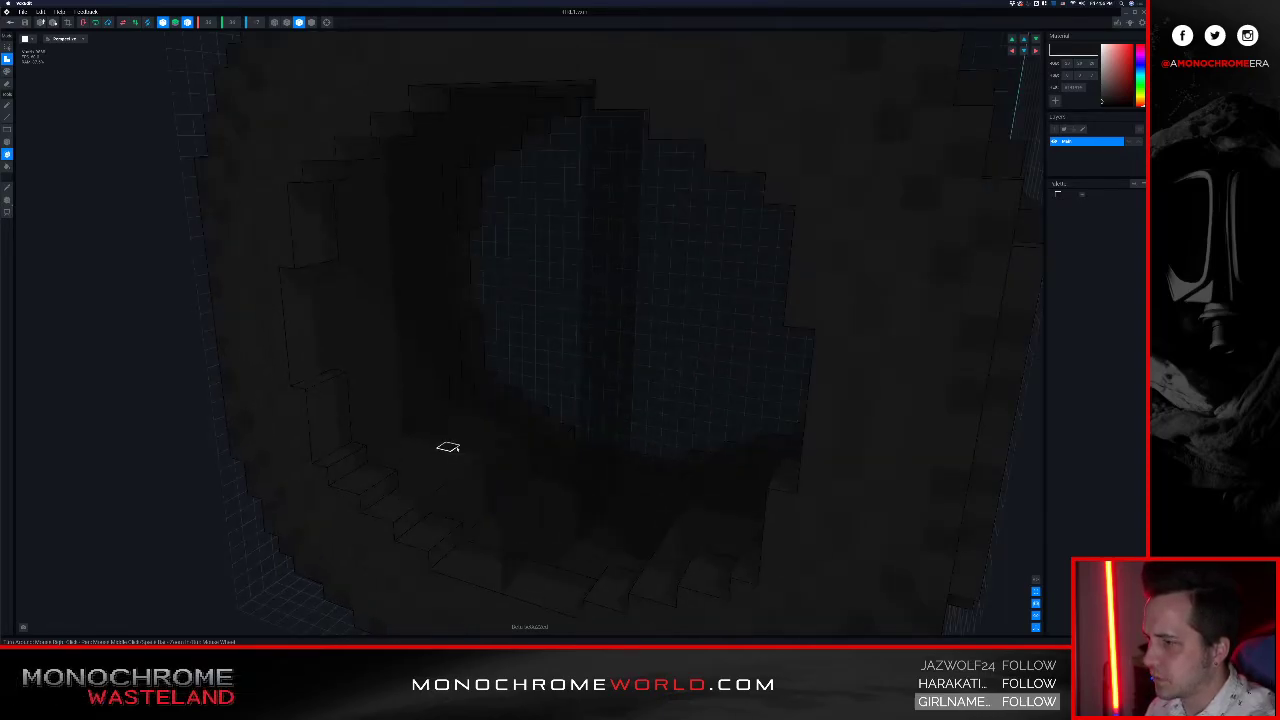
key(b)
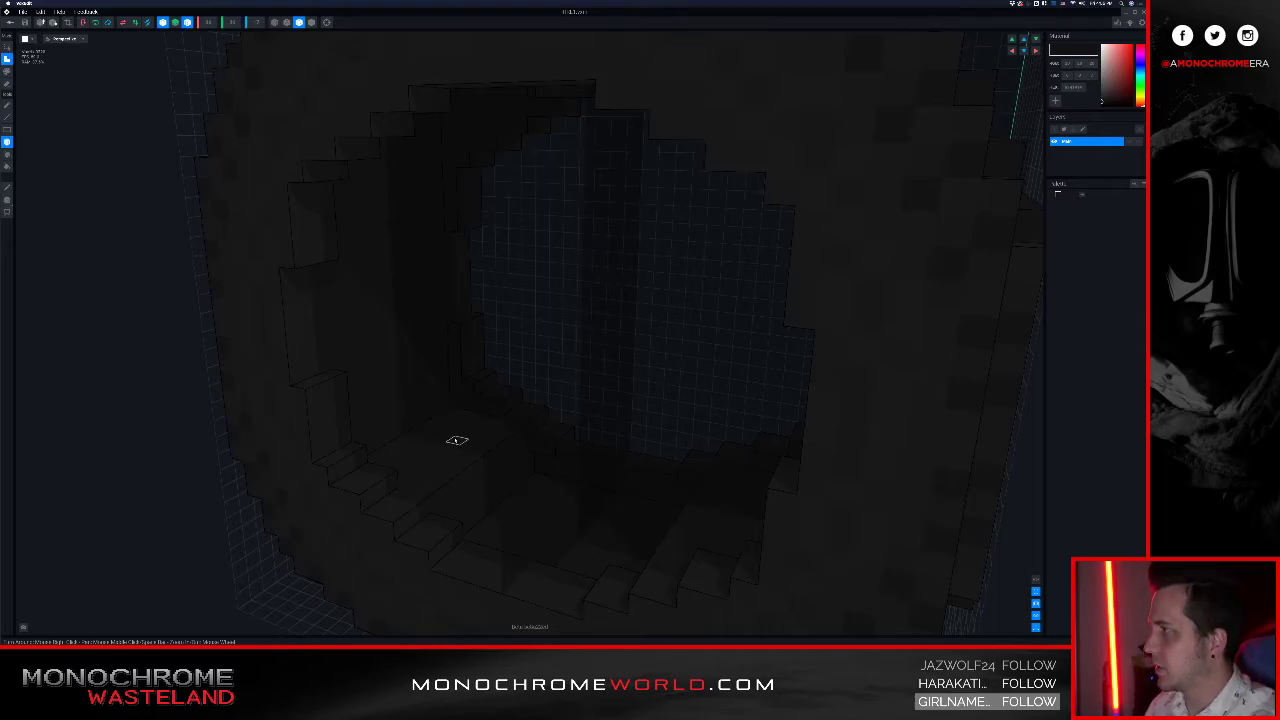
drag(488, 411, 389, 443)
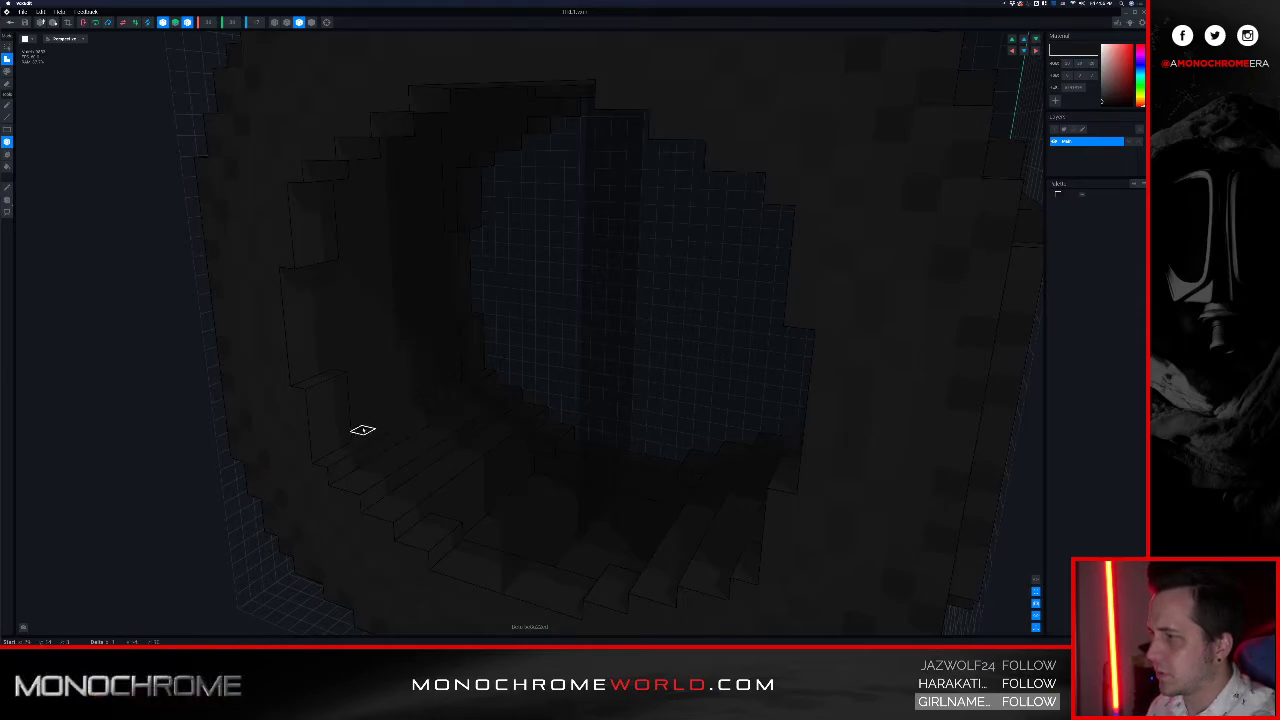
Step: Extend the stepped side and upper corner of the tire's inner wall inward with mirrored voxel boxes
right_drag(362, 413, 404, 335)
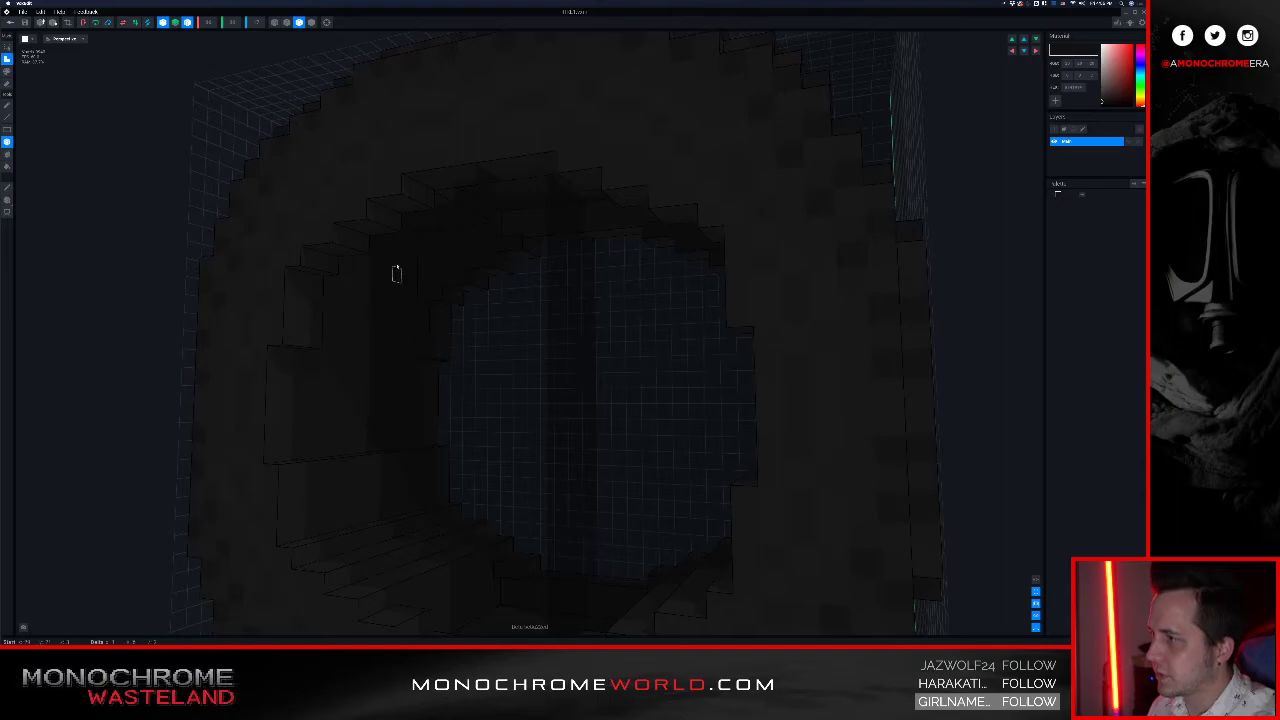
right_drag(403, 274, 381, 230)
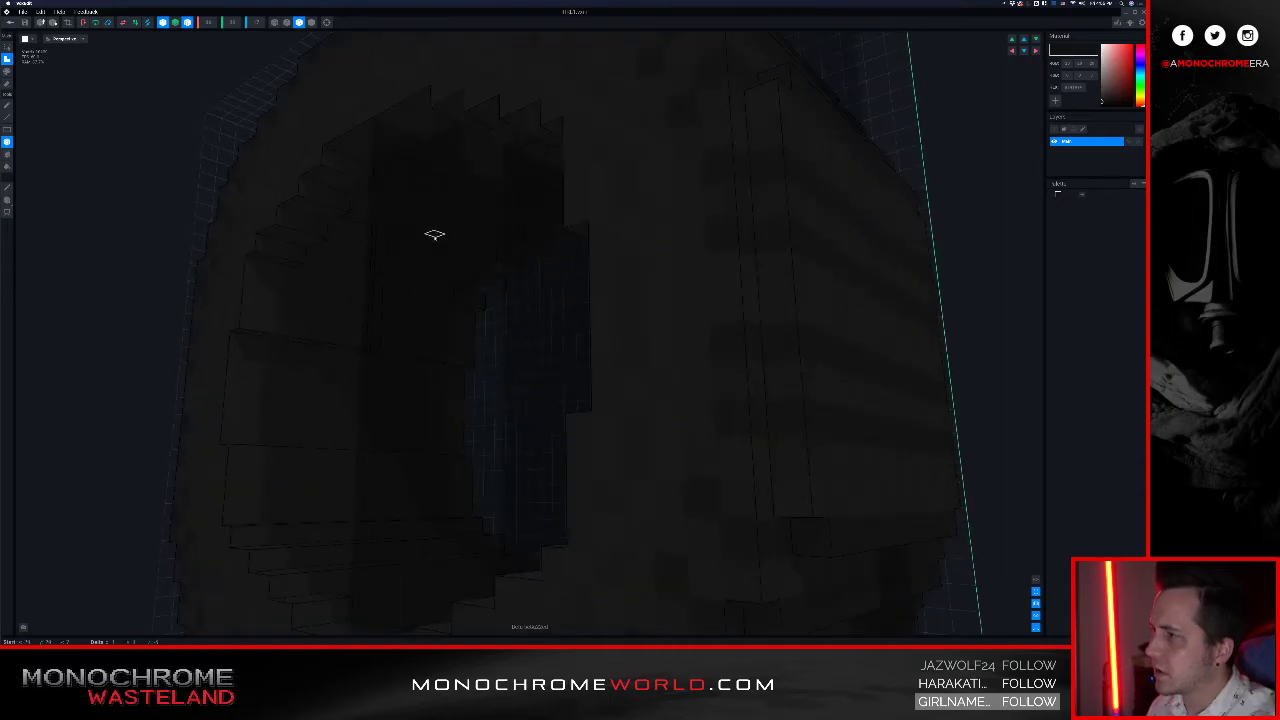
drag(381, 238, 383, 252)
drag(376, 331, 373, 343)
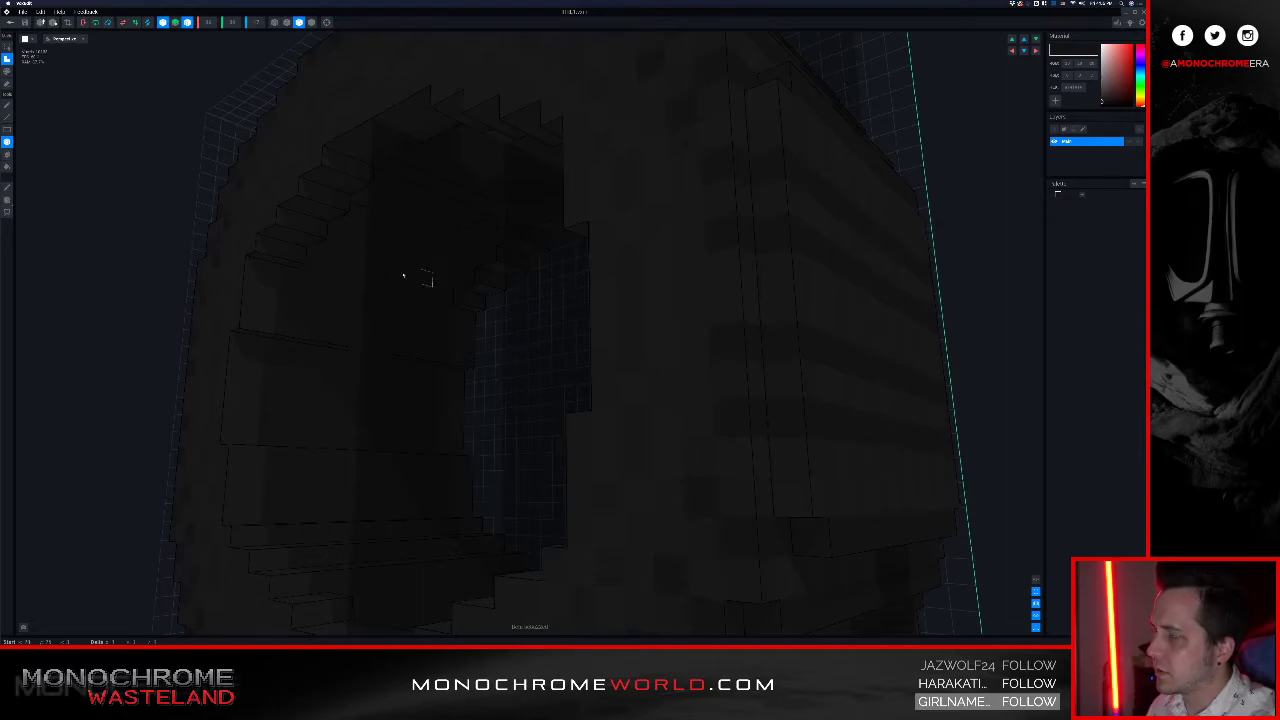
drag(337, 237, 360, 255)
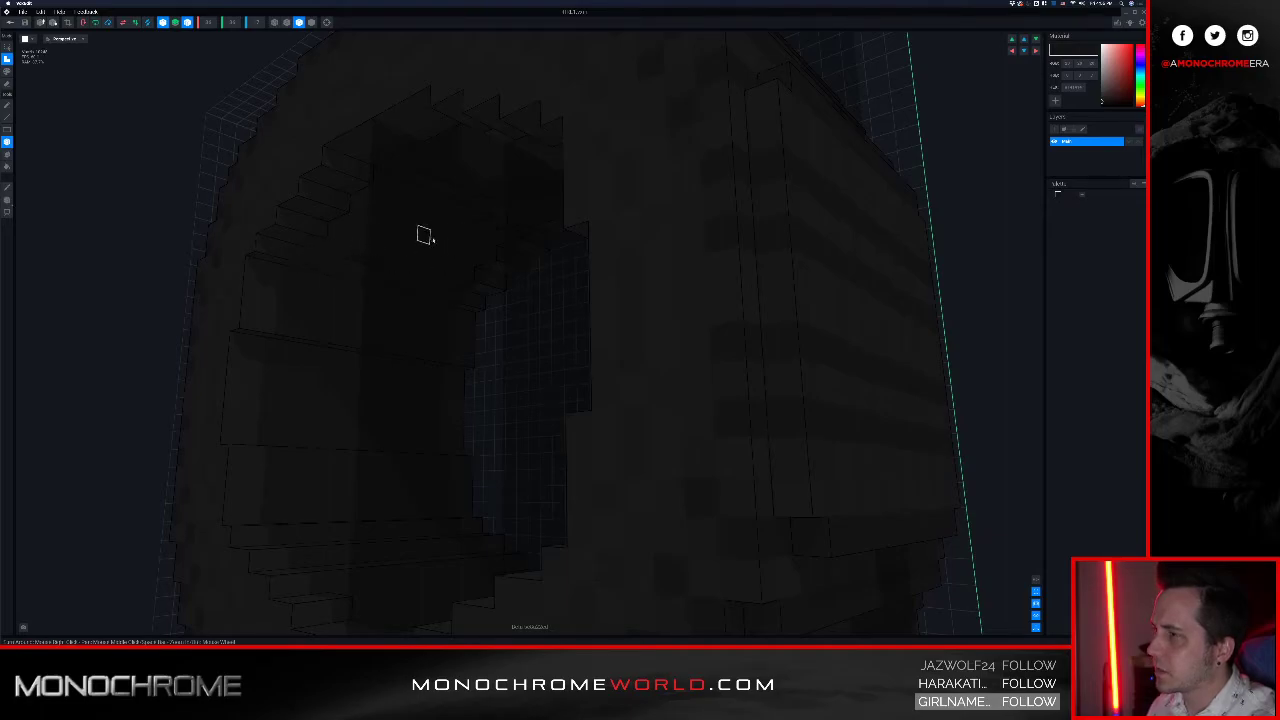
drag(459, 232, 384, 255)
drag(474, 228, 395, 240)
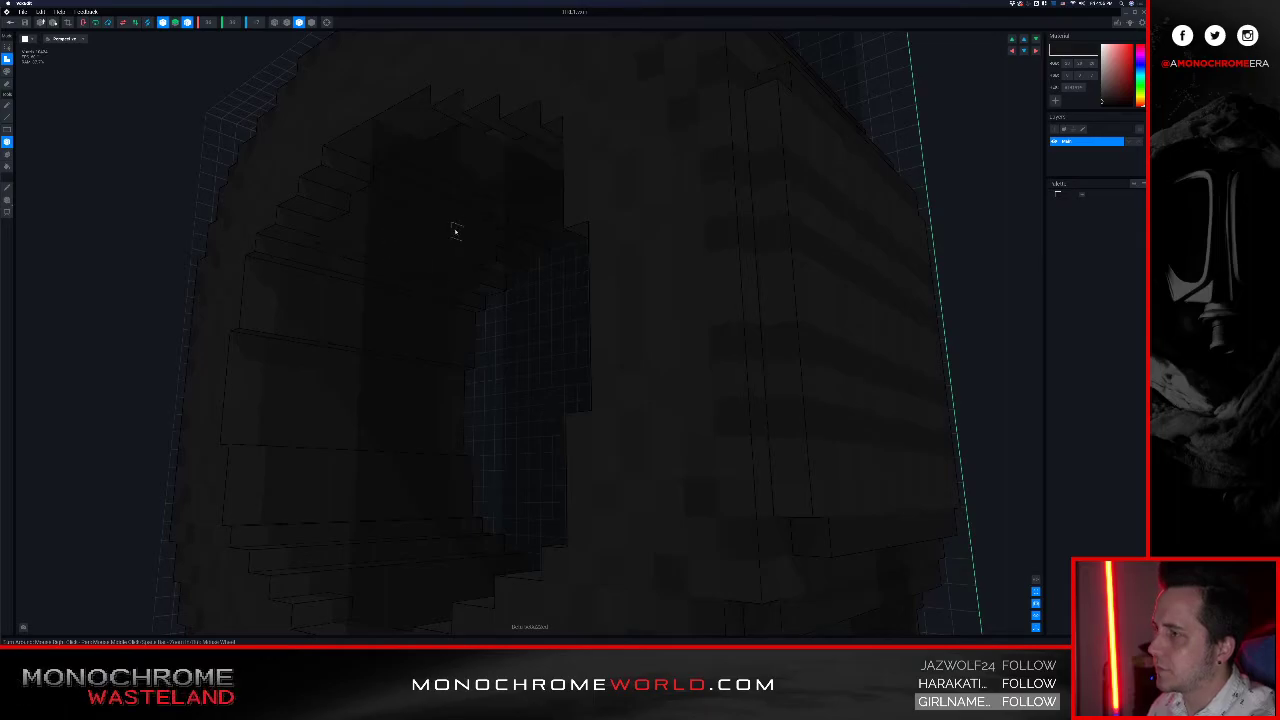
drag(490, 224, 392, 224)
Step: Fill the recess across the top of the tire's inner wall with wide voxel boxes
right_drag(481, 215, 503, 212)
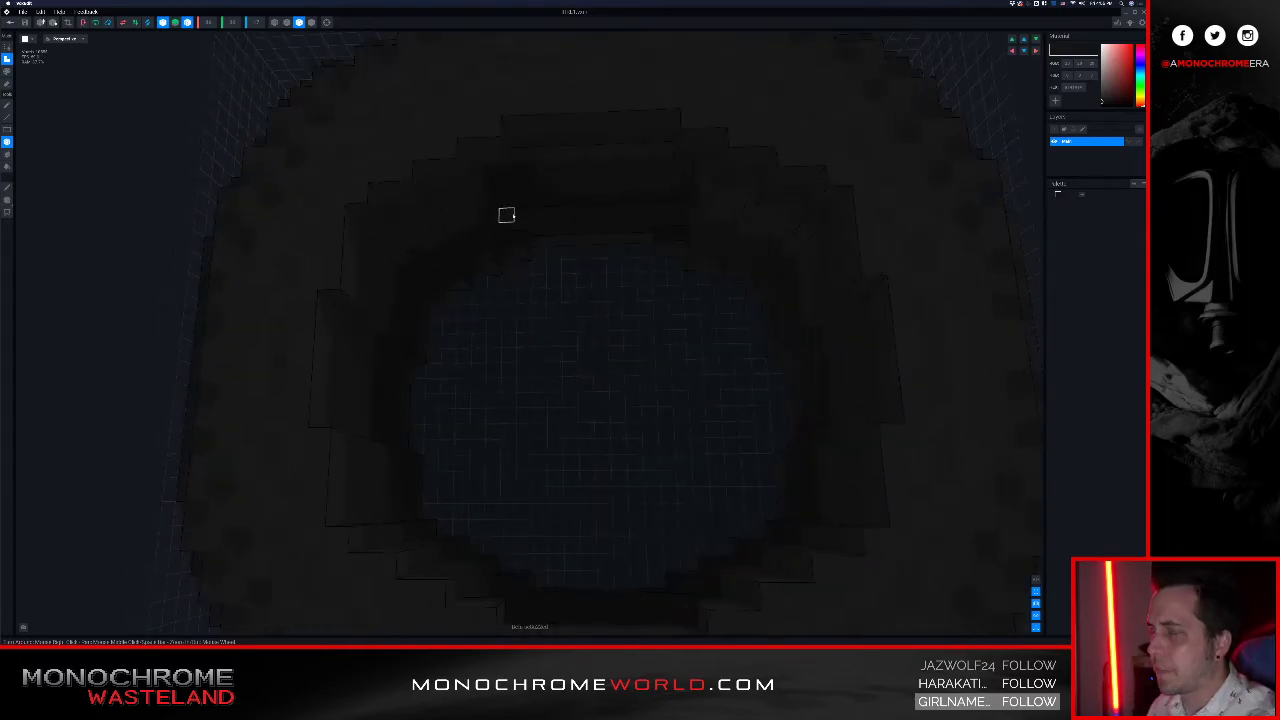
drag(510, 216, 681, 222)
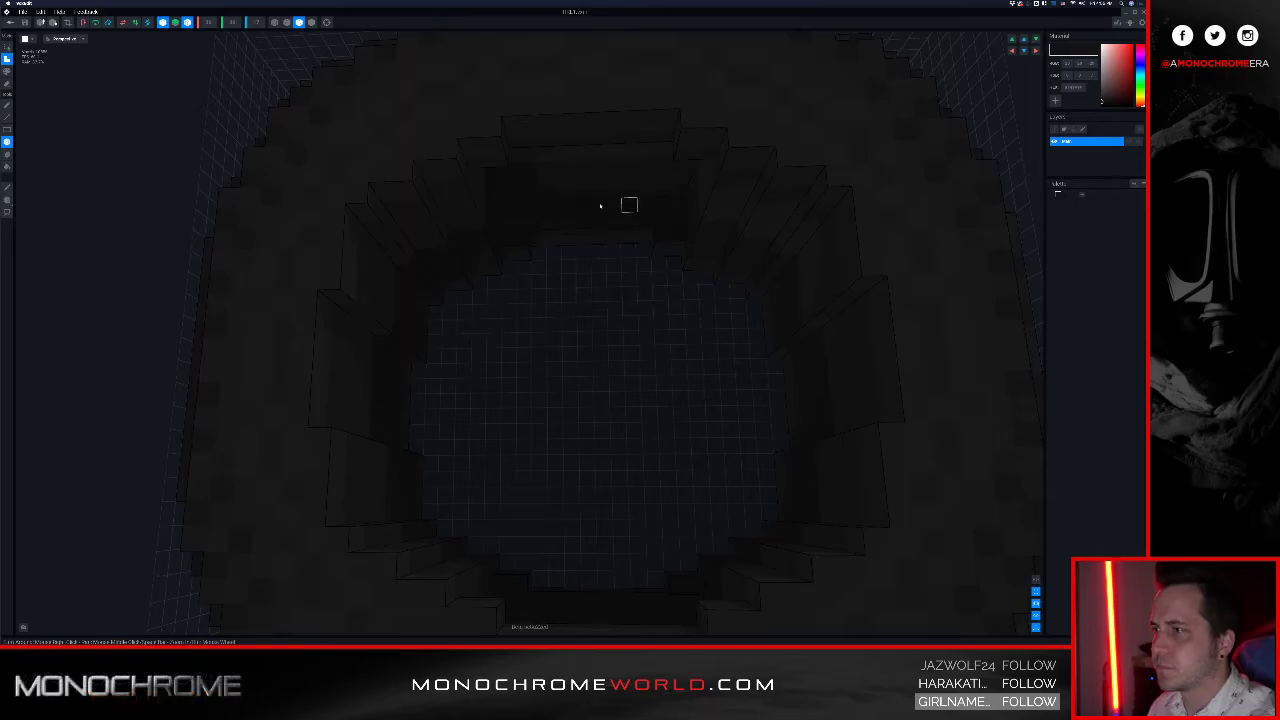
right_drag(535, 207, 497, 198)
drag(501, 215, 671, 222)
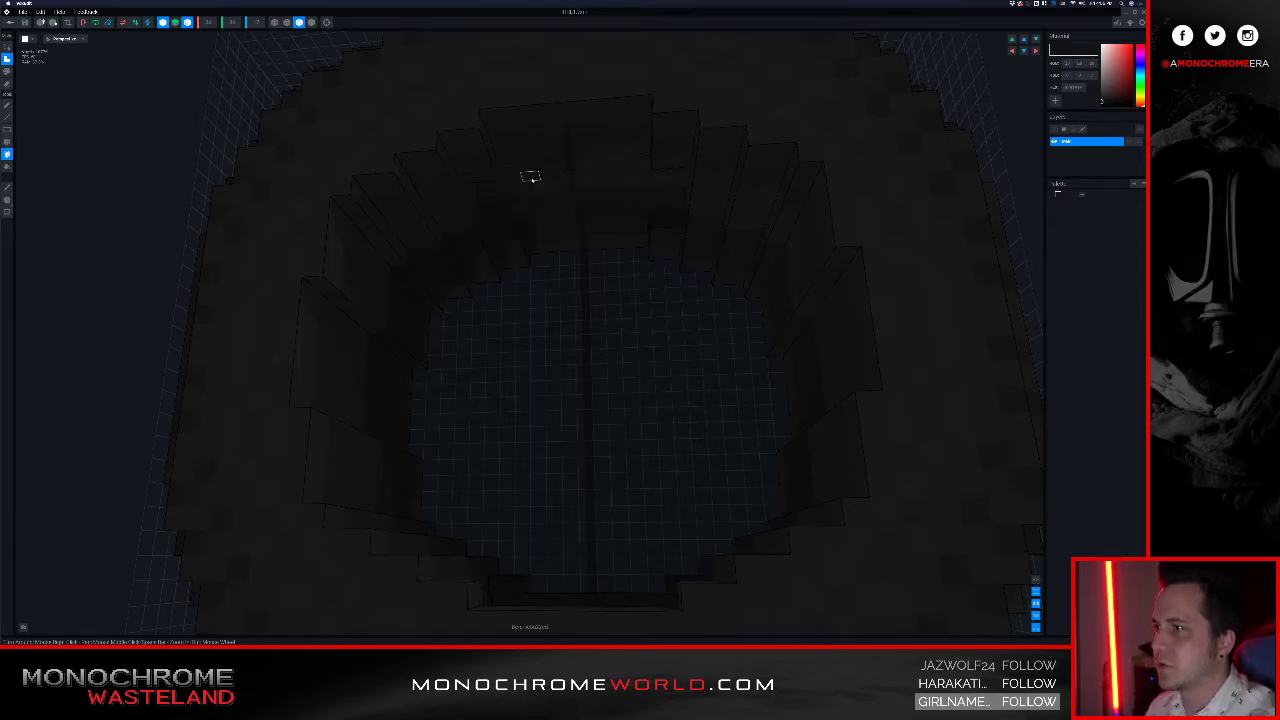
key(b)
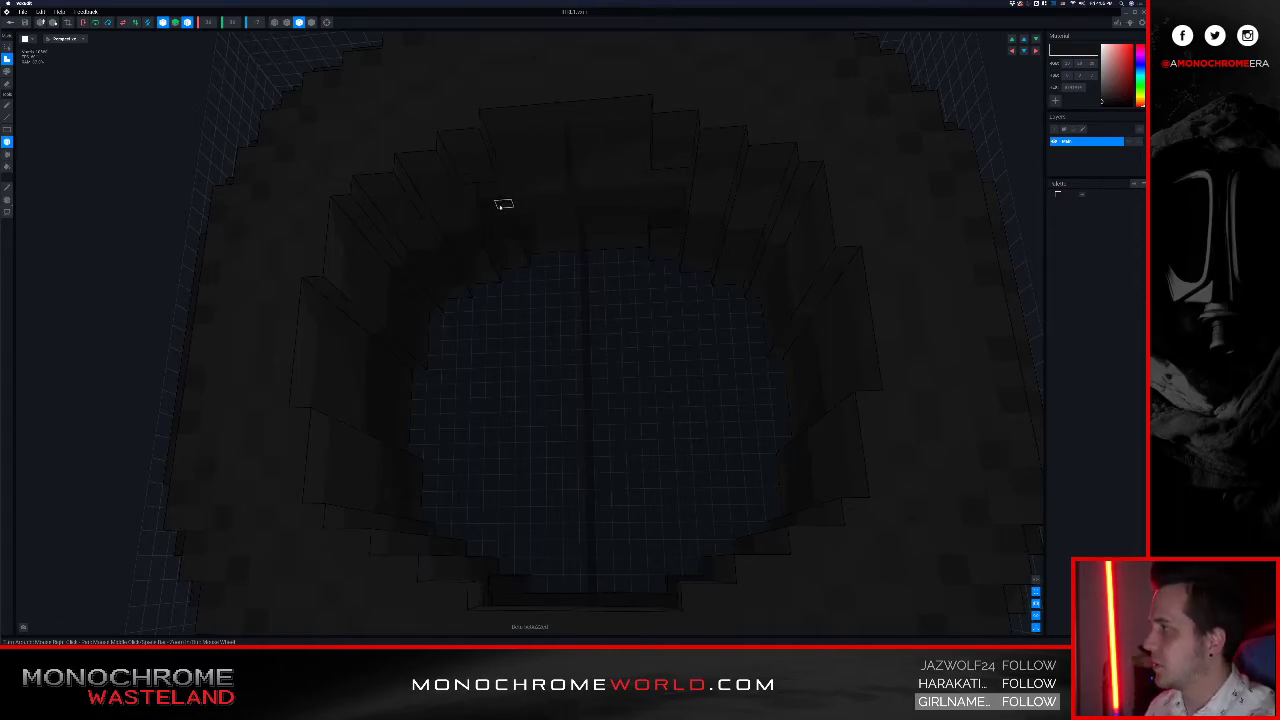
drag(494, 188, 497, 232)
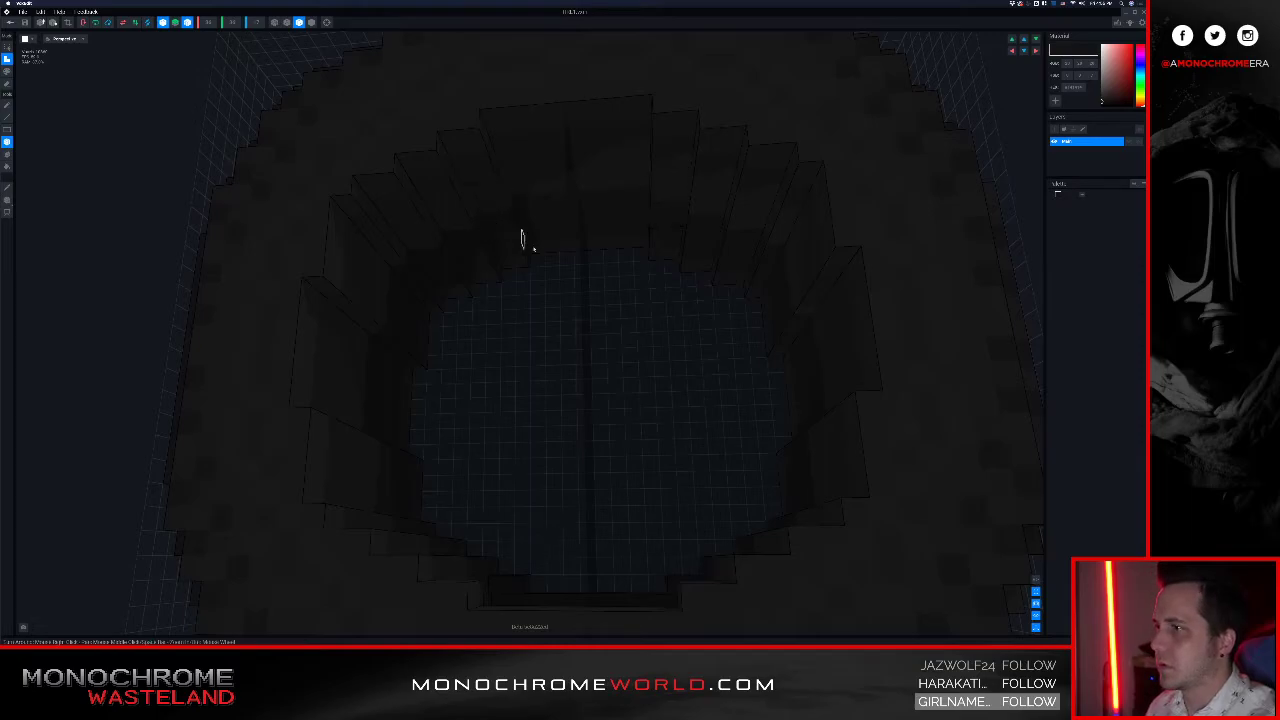
Step: Fill the remaining gaps in the bottom of the tire's inner wall so its steps run the full depth
mouse_move(557, 215)
middle_down()
mouse_move(514, 214)
mouse_move(543, 229)
middle_up()
right_drag(626, 422, 597, 431)
right_drag(434, 440, 394, 443)
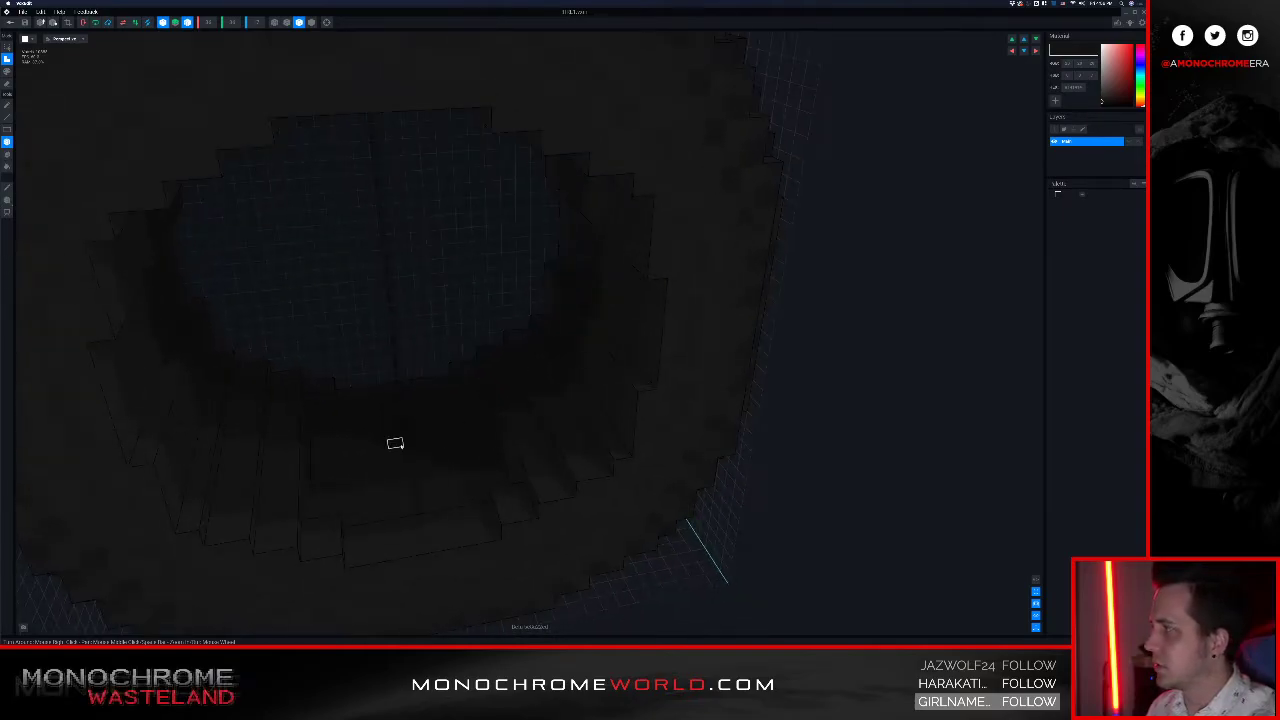
key(f)
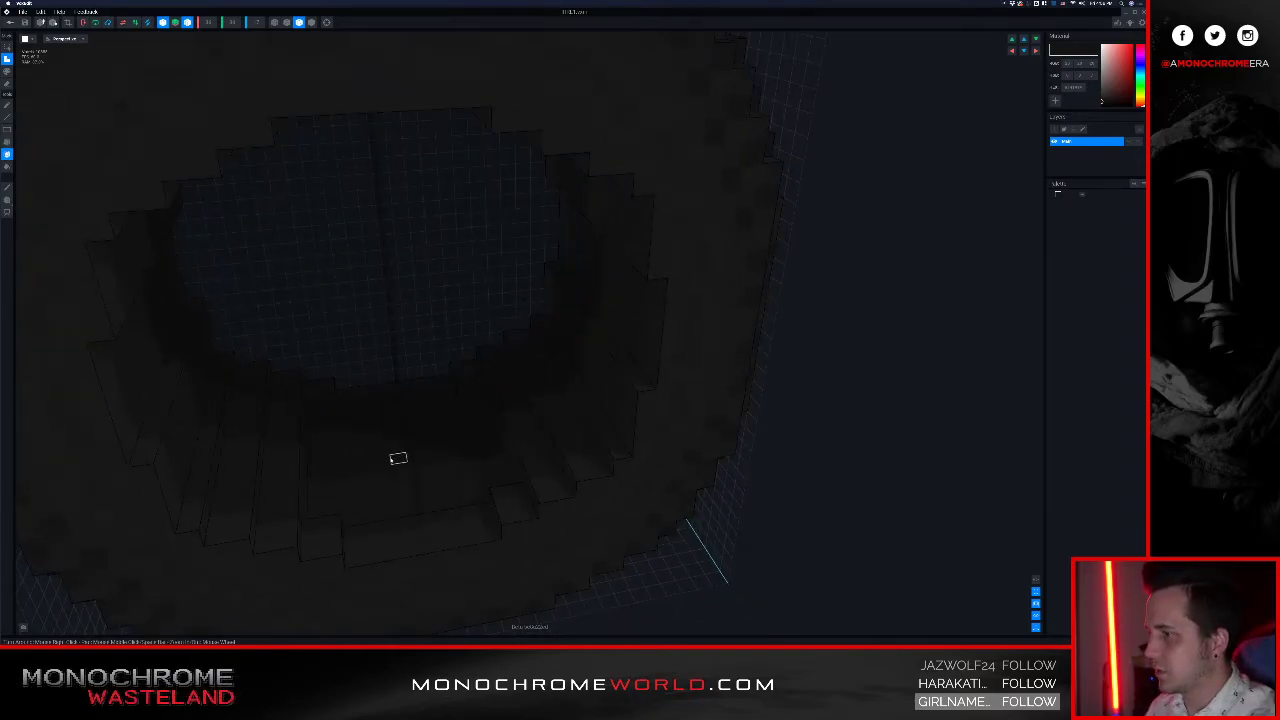
key(3)
key(4)
drag(331, 411, 312, 505)
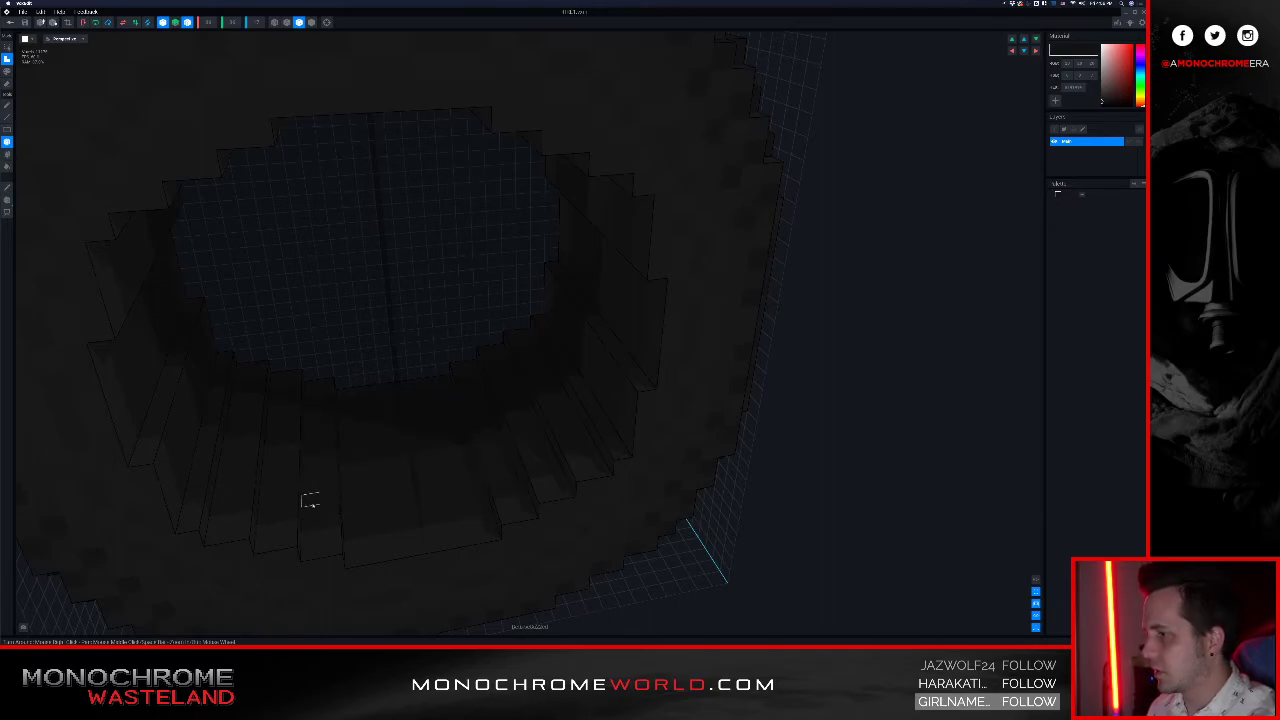
Step: Leave the voxel editor and save the tire's changes to return to the assembly
right_drag(340, 468, 356, 462)
scroll(337, 471, down, 5)
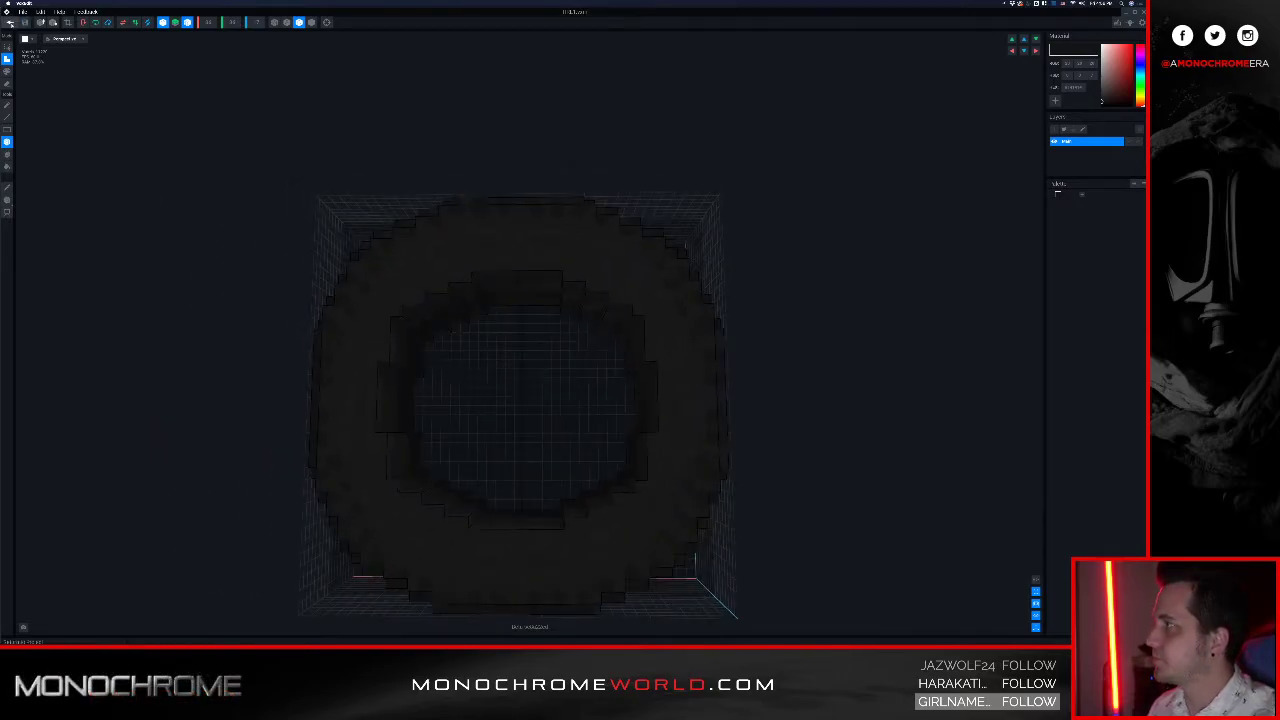
click(10, 22)
click(506, 191)
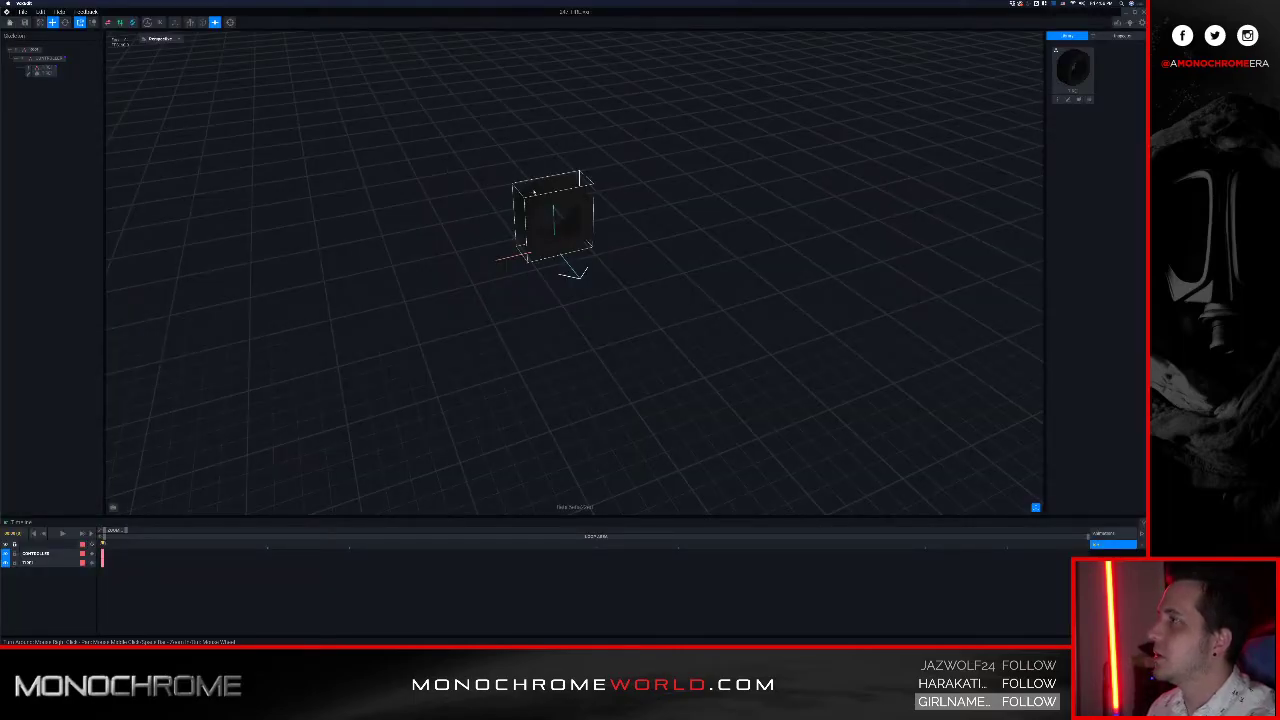
Step: Examine the tire's filled inner wall and tread in the assembly, up close, from the front and at an angle
click(422, 153)
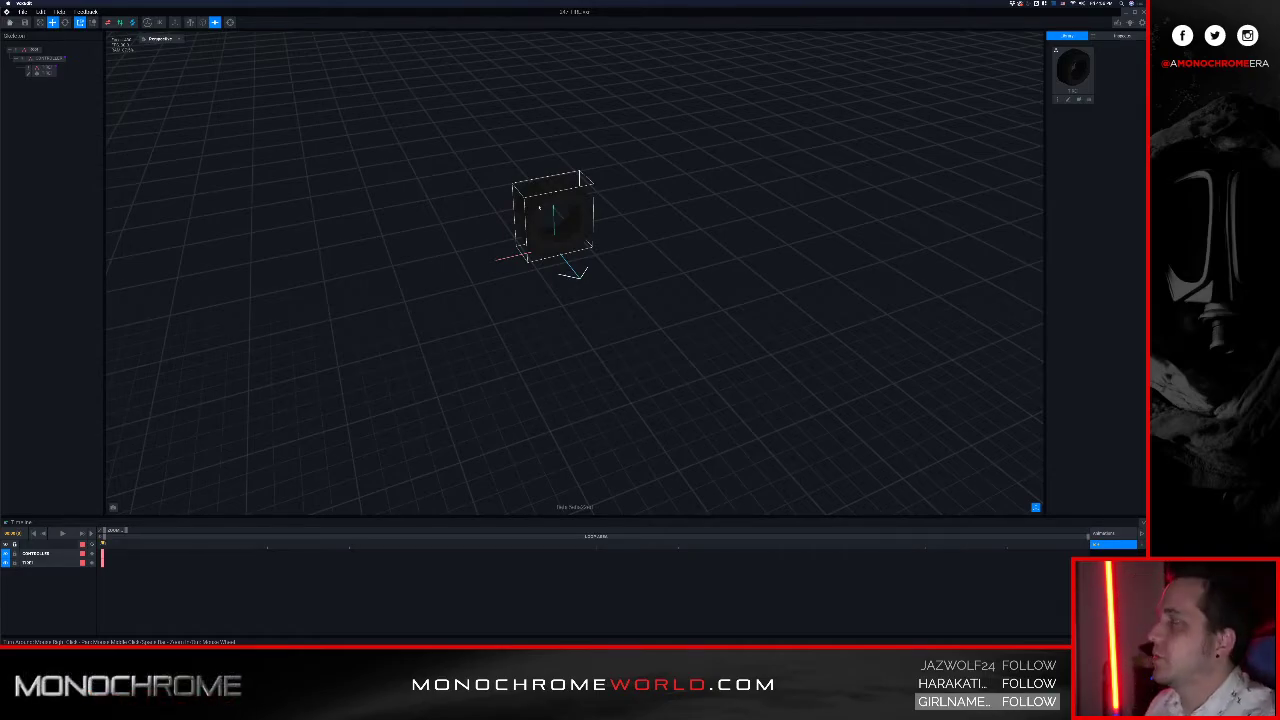
scroll(540, 209, up, 5)
middle_drag(546, 146, 531, 202)
scroll(531, 180, up, 5)
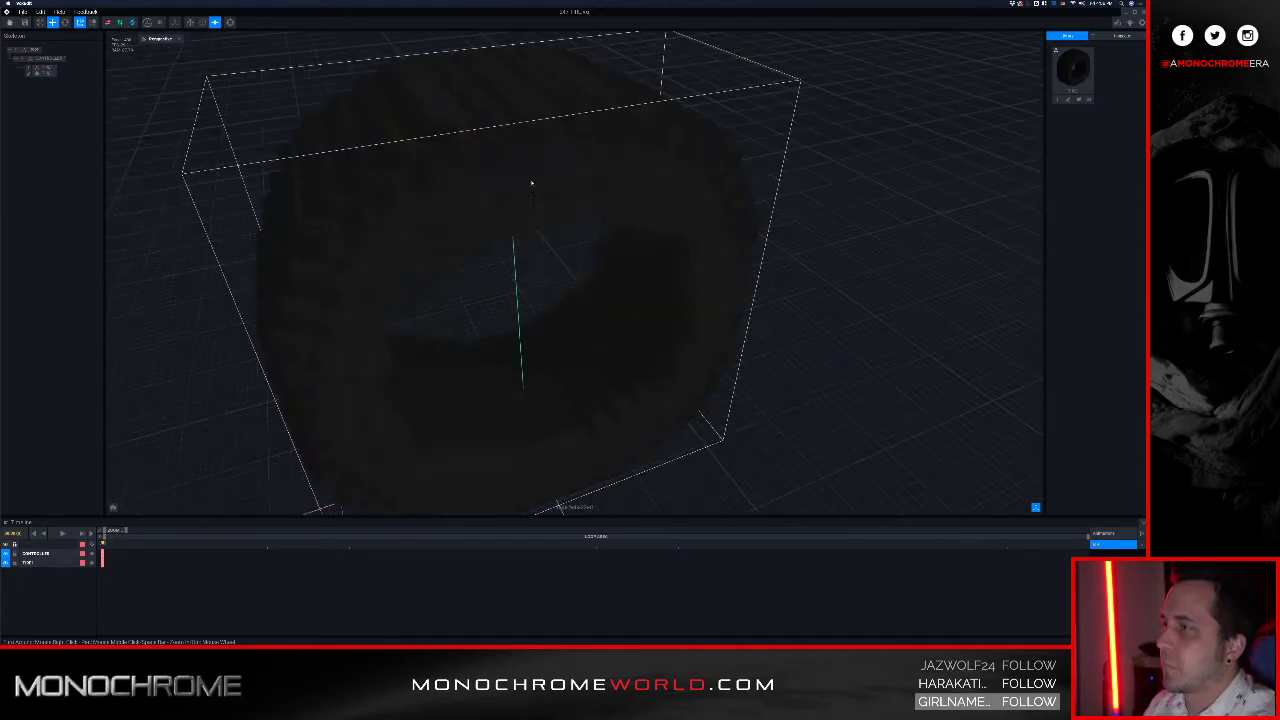
right_drag(520, 204, 553, 245)
scroll(531, 226, down, 6)
scroll(537, 234, up, 6)
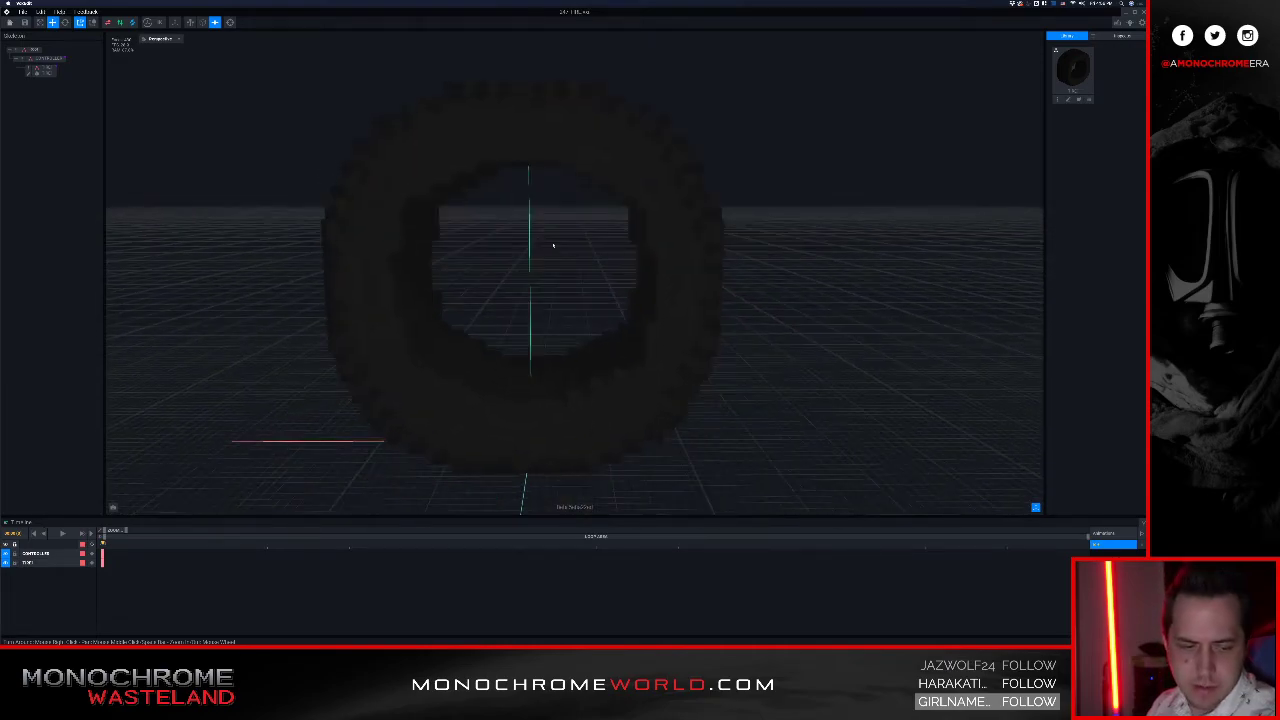
middle_drag(517, 305, 517, 306)
right_drag(484, 305, 613, 296)
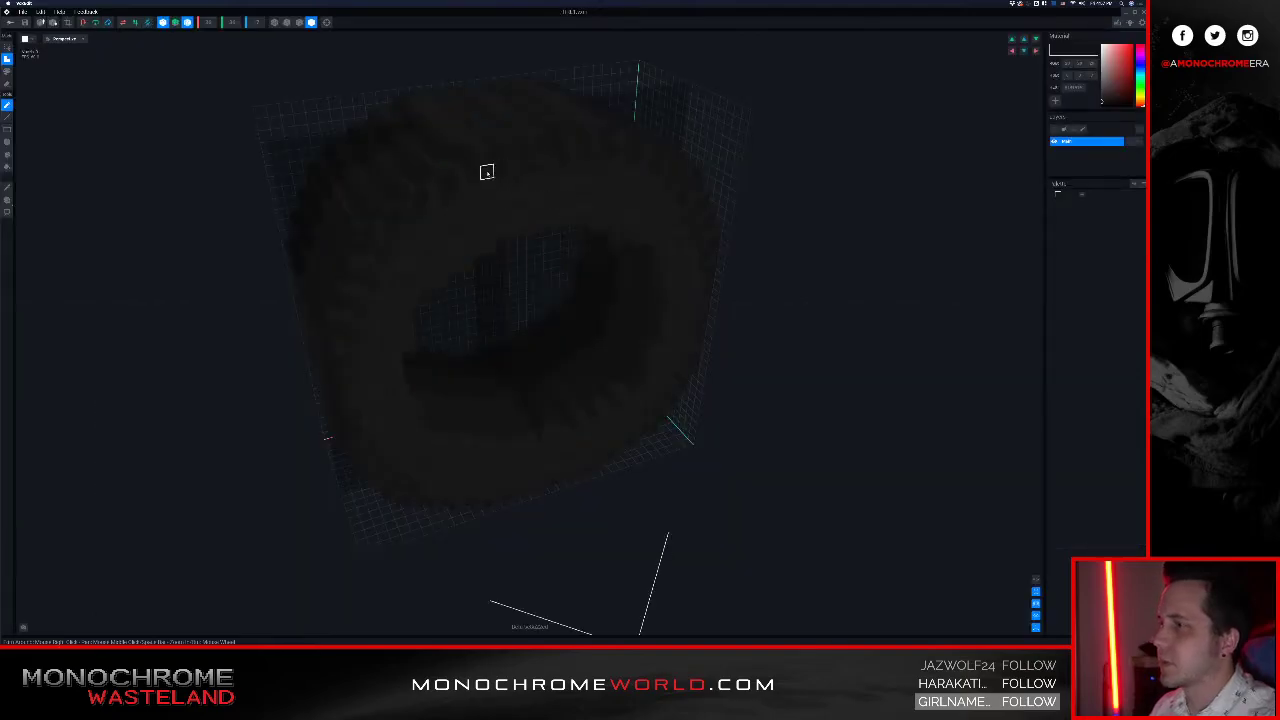
Step: Sample dark shades from the tire and add voxels in the tread notches along the sidewall's upper outer edge
right_drag(487, 172, 470, 206)
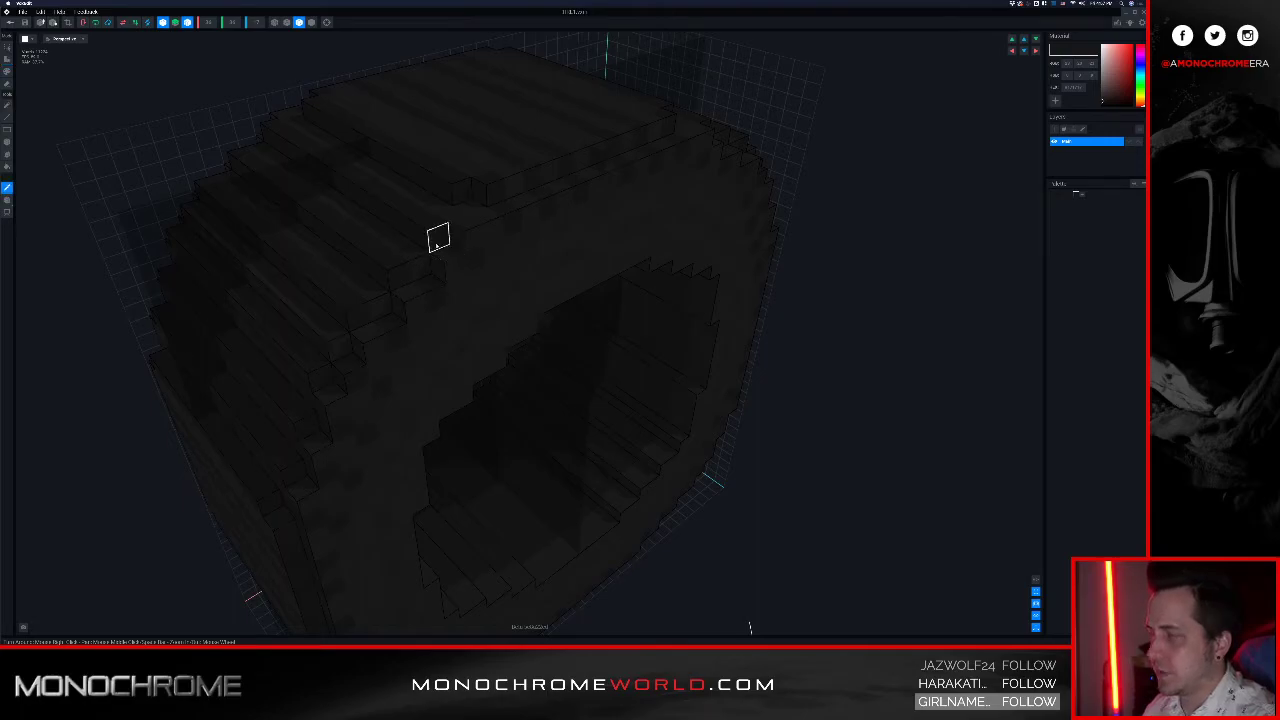
right_drag(476, 281, 474, 277)
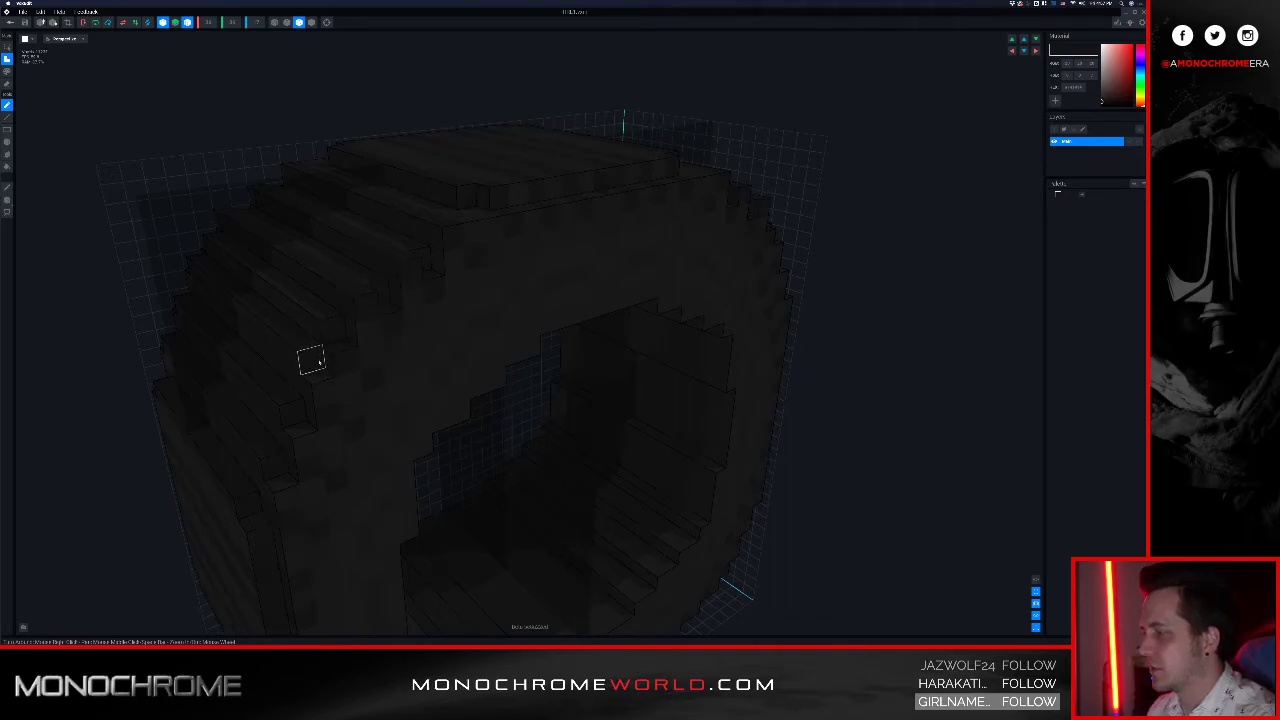
right_drag(395, 293, 423, 243)
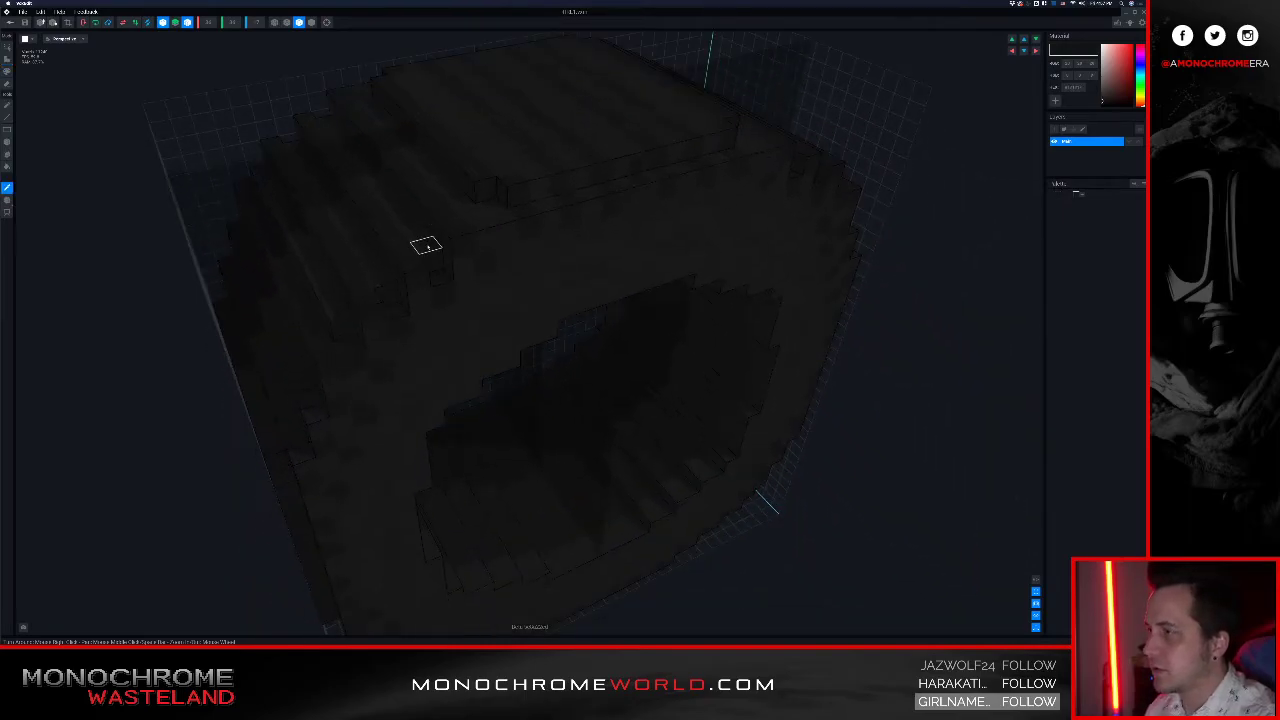
right_drag(388, 295, 341, 354)
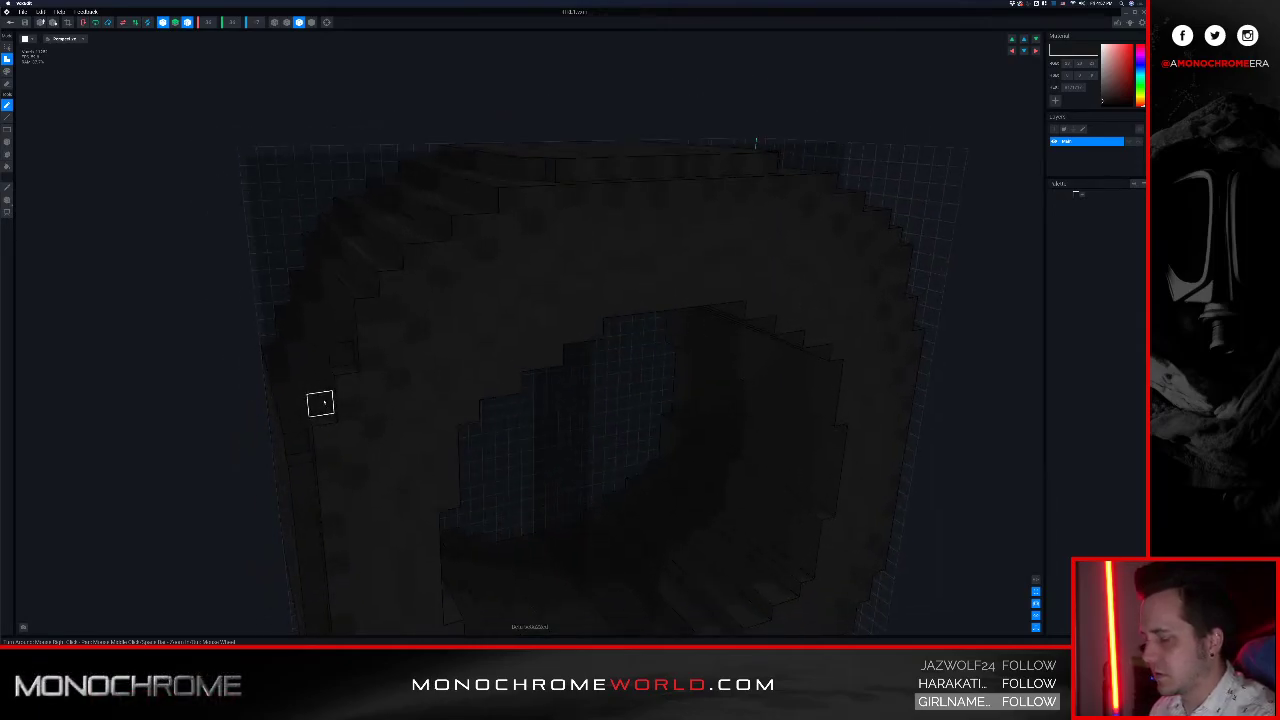
key(i)
click(322, 402)
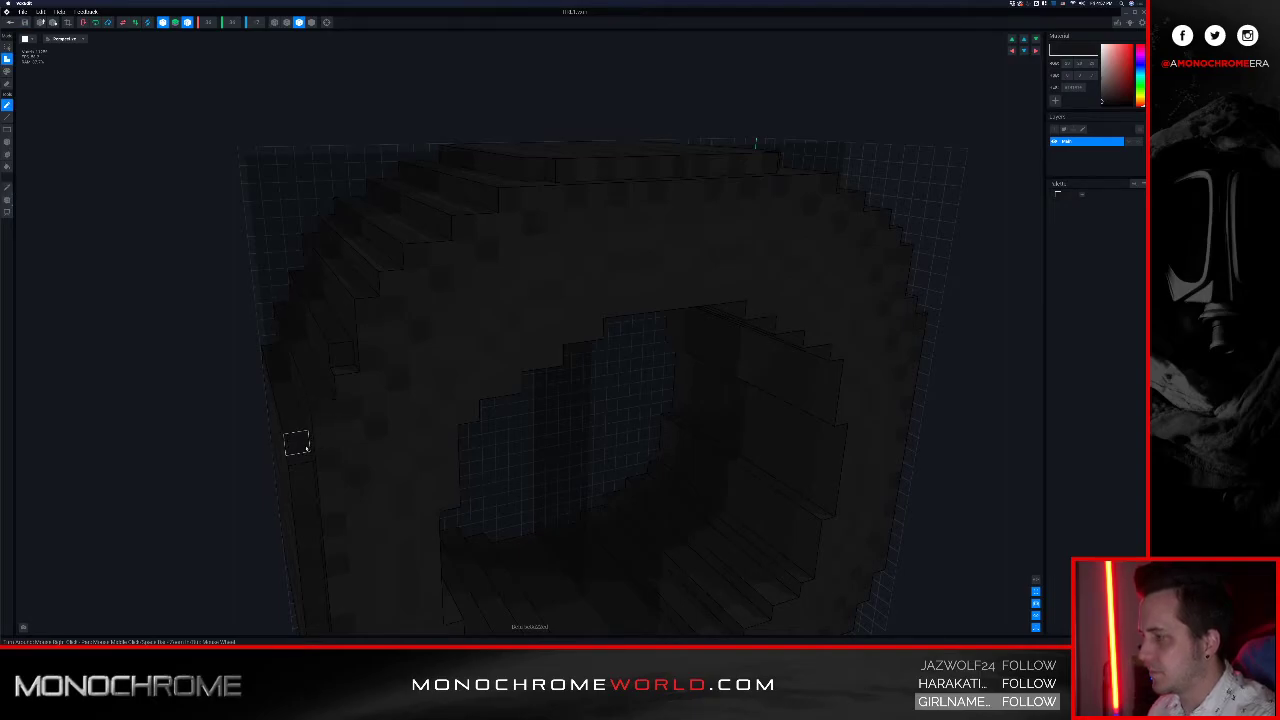
Step: Fill the tread notches around the side and lower outer edge of the tire's sidewall with voxels
right_drag(310, 428, 428, 414)
scroll(419, 351, up, 5)
scroll(467, 324, down, 5)
scroll(454, 336, up, 5)
scroll(457, 342, down, 5)
scroll(478, 308, down, 5)
scroll(474, 323, down, 3)
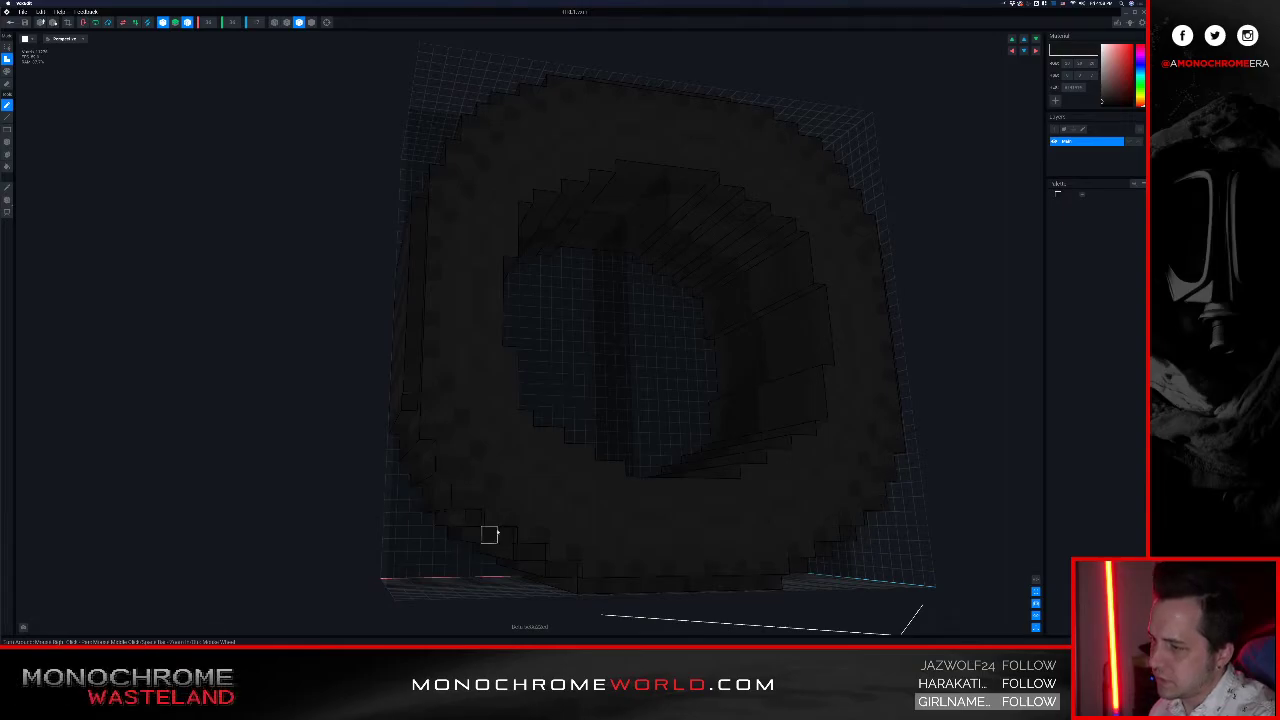
right_drag(489, 534, 490, 535)
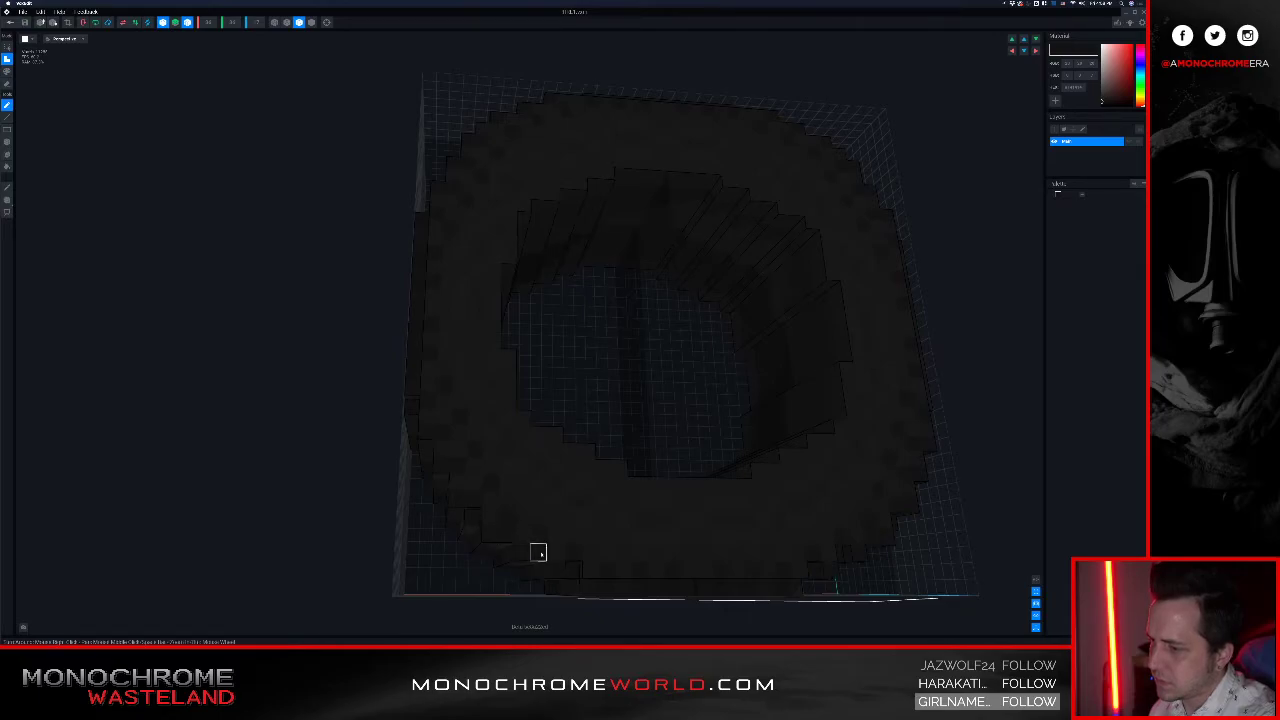
right_drag(571, 567, 534, 520)
Step: Sample another shade from the sidewall, recolor voxels near its lower edge, and switch back to adding voxels
scroll(534, 520, up, 2)
key(i)
click(460, 438)
key(p)
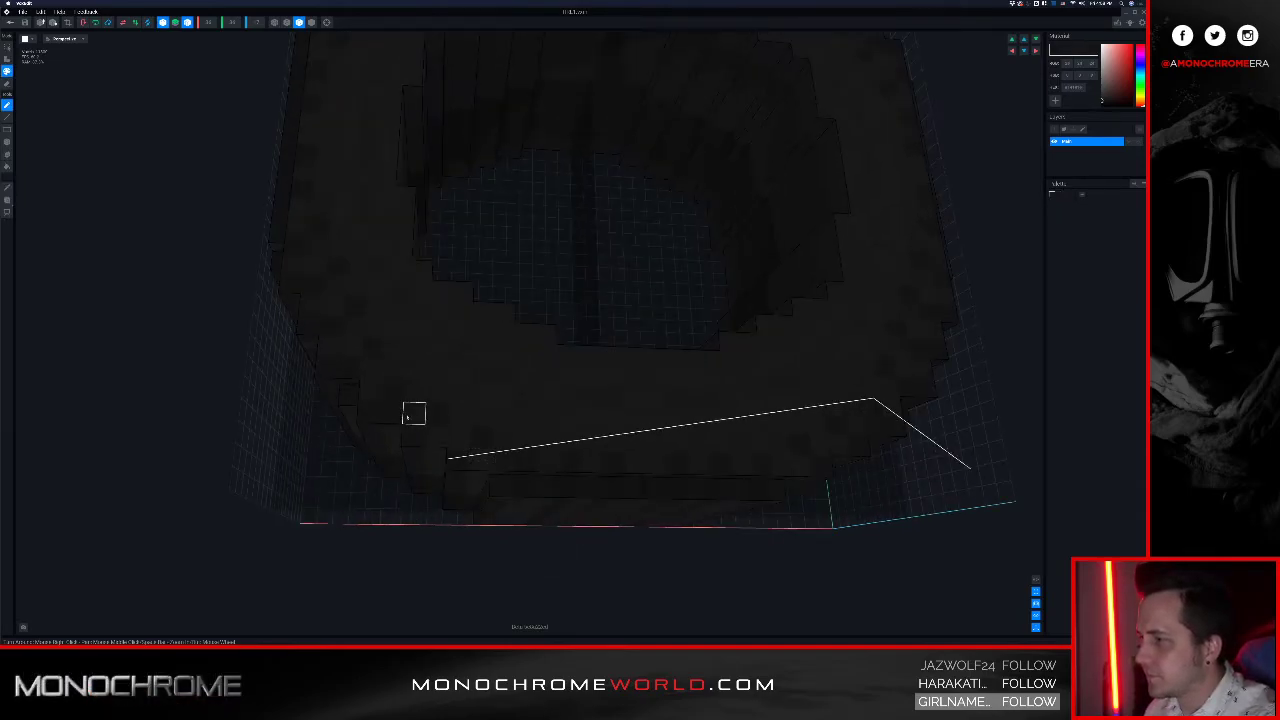
right_drag(455, 337, 457, 370)
key(a)
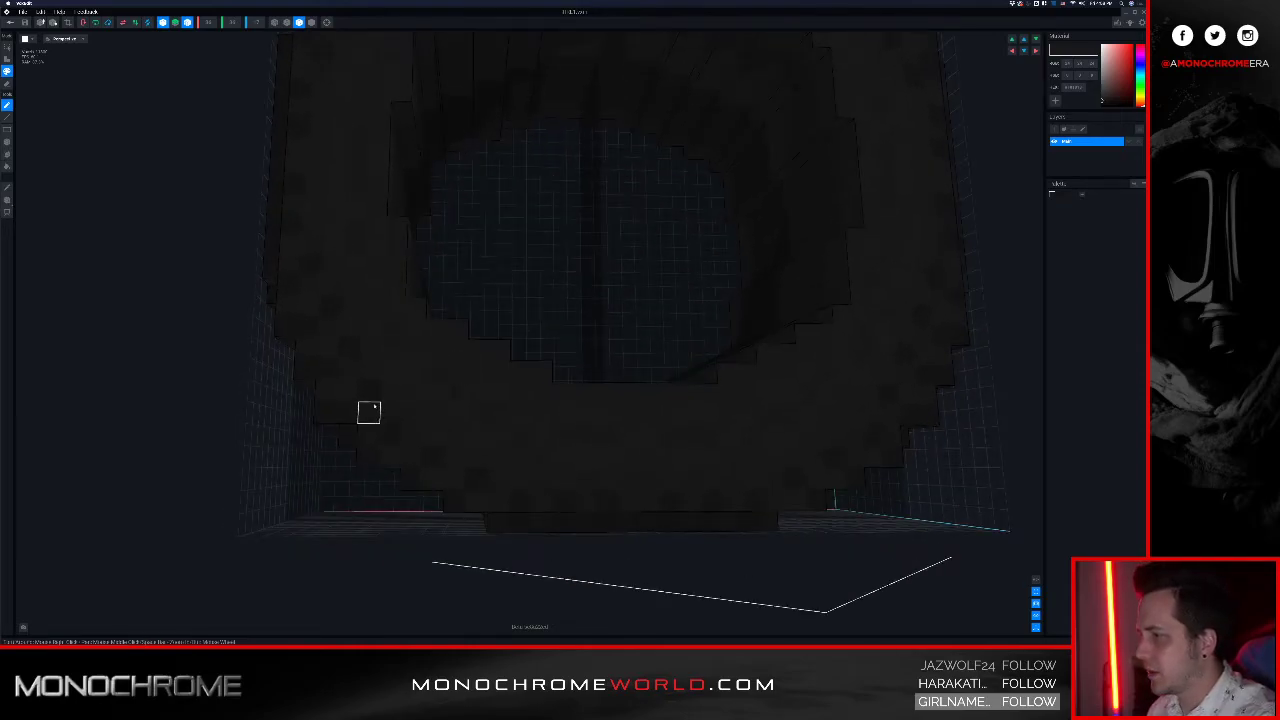
Step: Close the tire asset, saving its changes, and return to the assembly
right_drag(429, 389, 517, 383)
scroll(490, 411, down, 4)
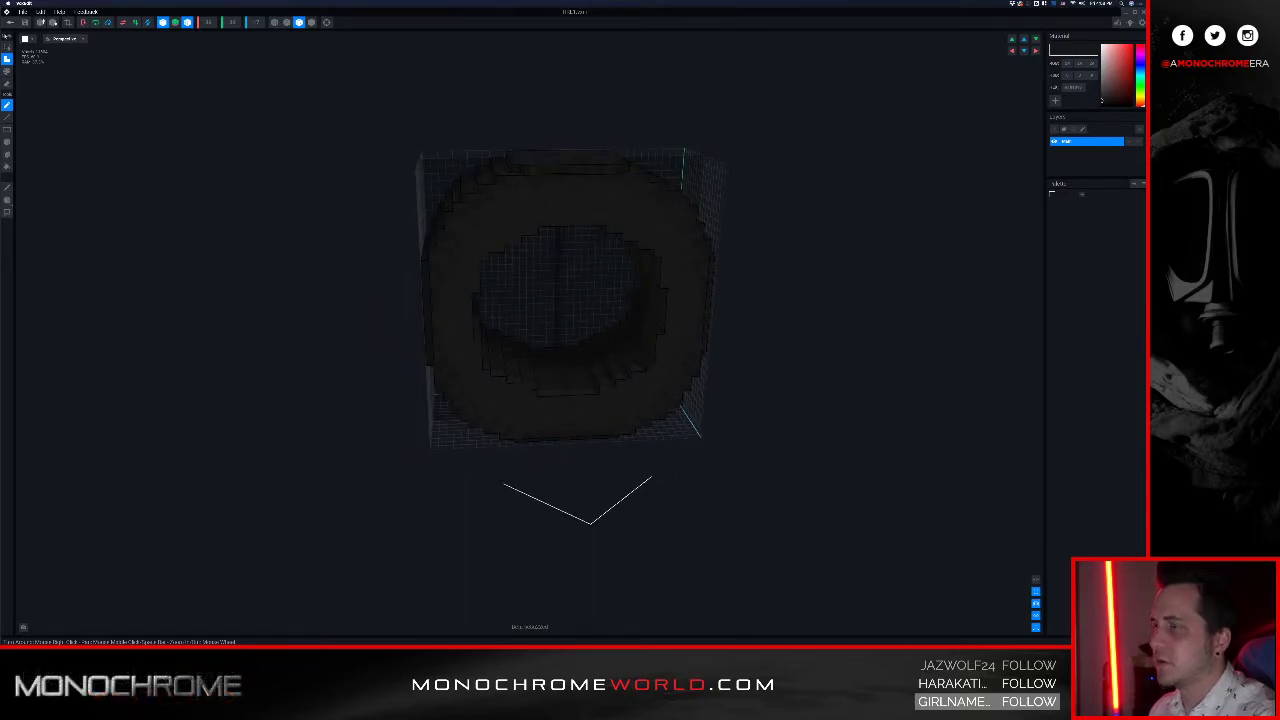
click(24, 22)
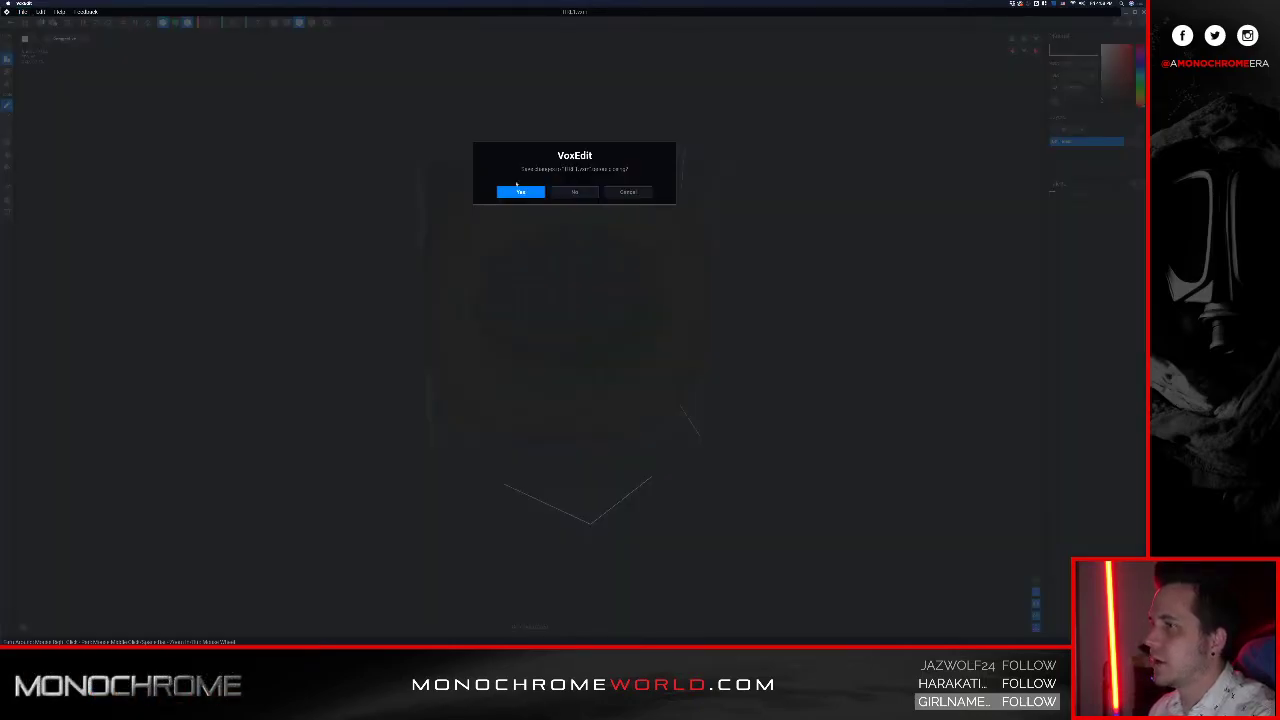
click(515, 192)
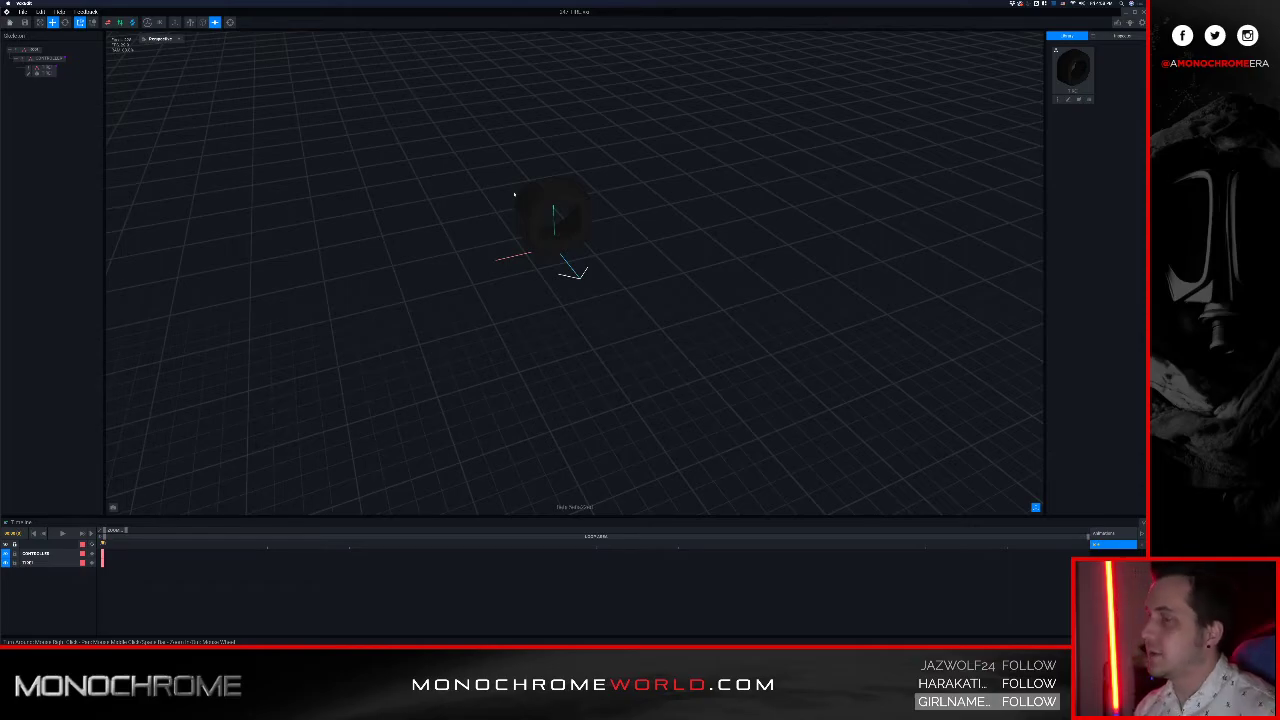
Step: Check the updated tire in the assembly up close and from the front, and close the tire assembly with its changes saved
scroll(514, 194, up, 10)
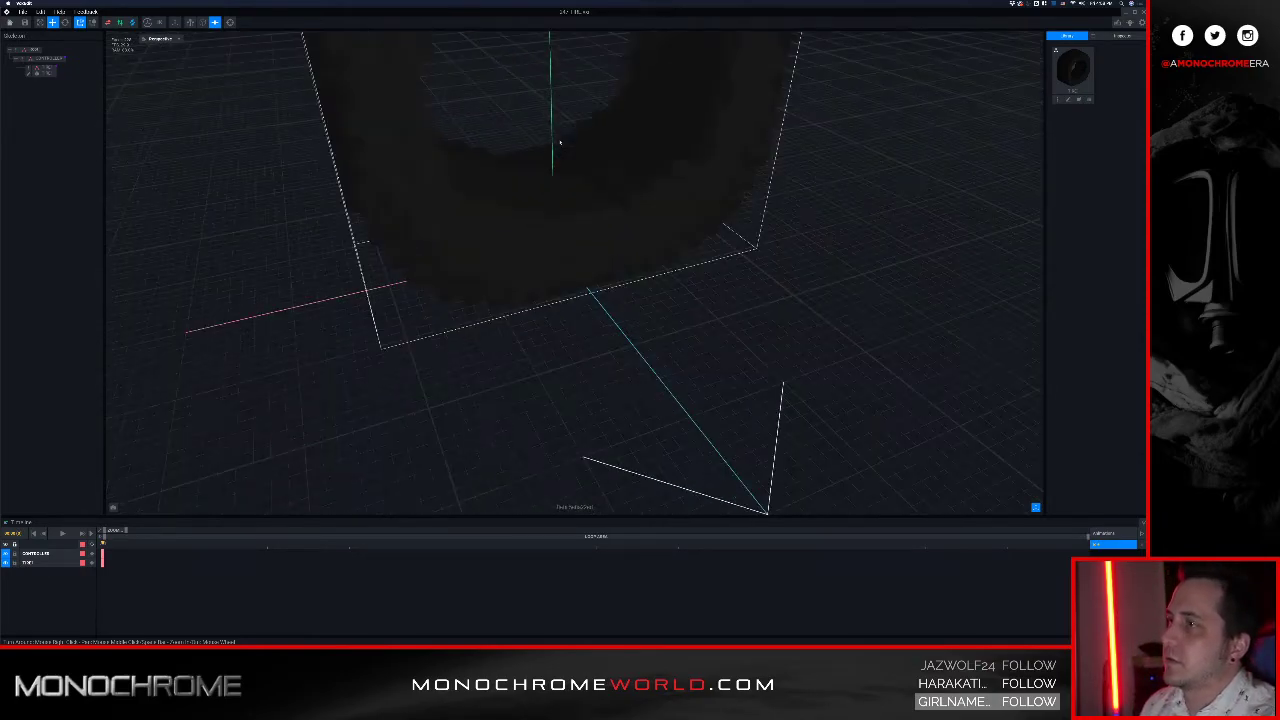
right_drag(572, 146, 554, 203)
scroll(551, 180, down, 8)
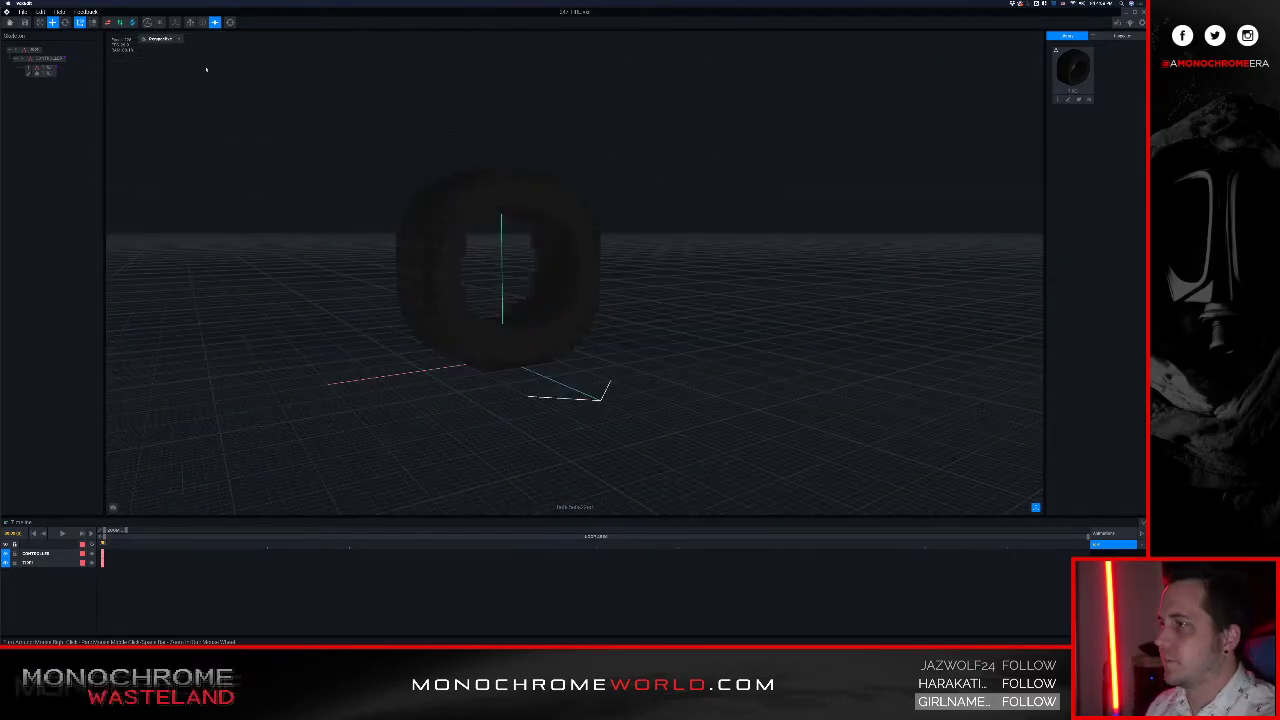
click(25, 22)
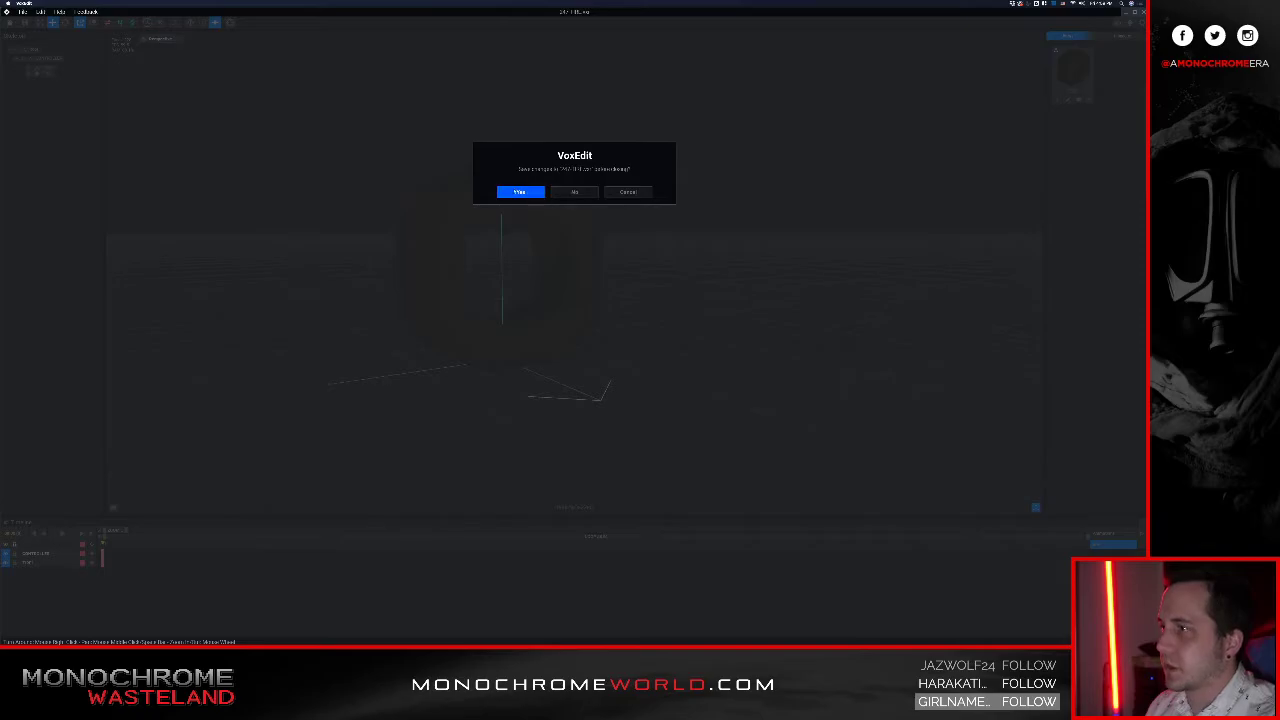
click(513, 190)
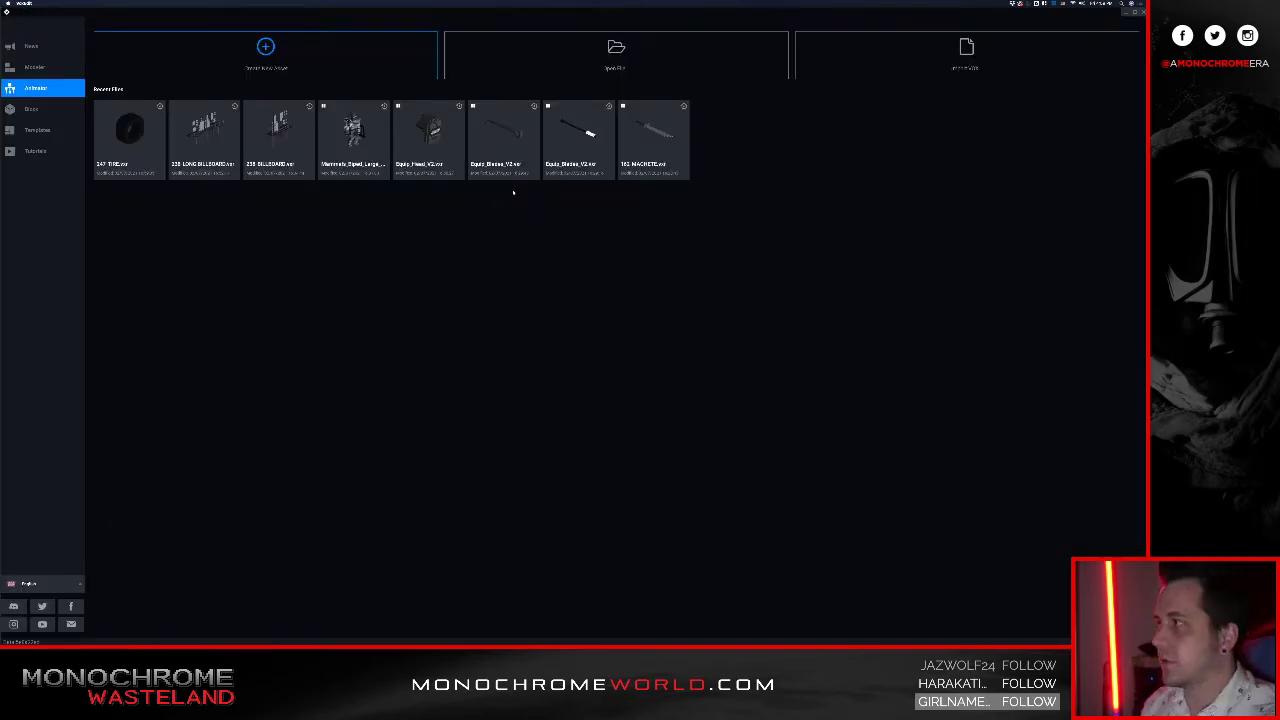
key(super+Tab)
click(593, 331)
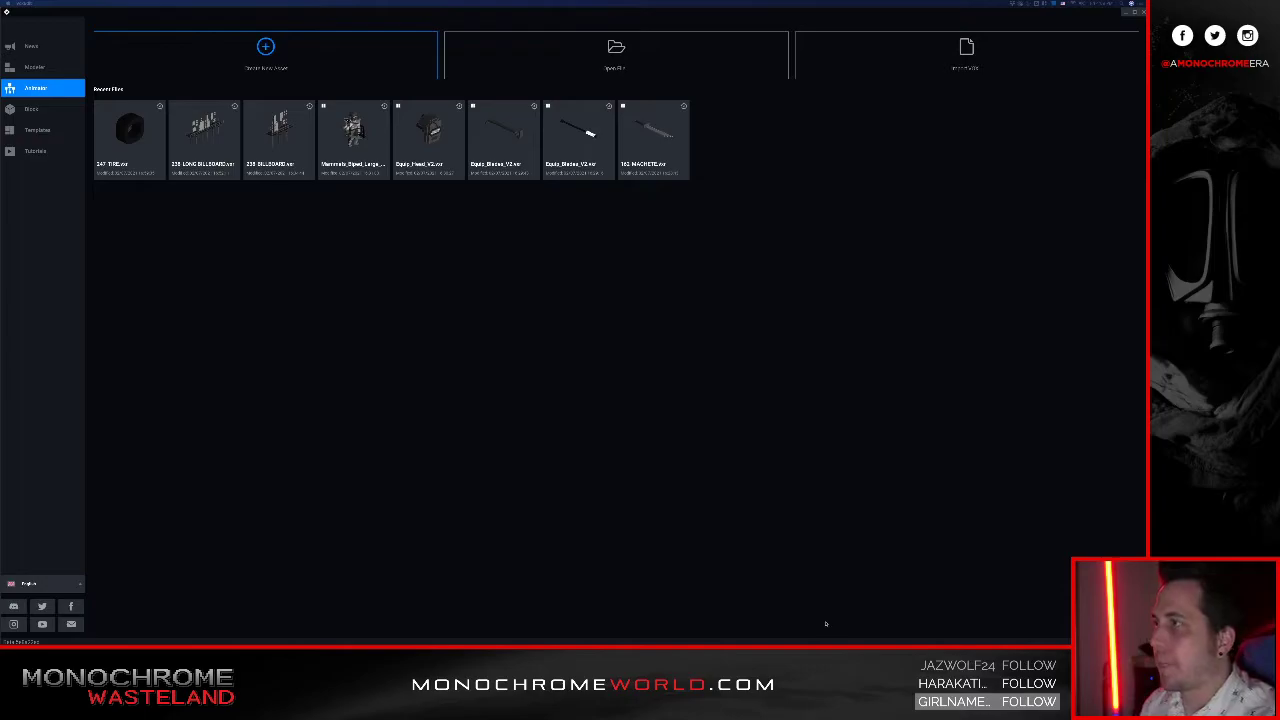
key(super+Tab)
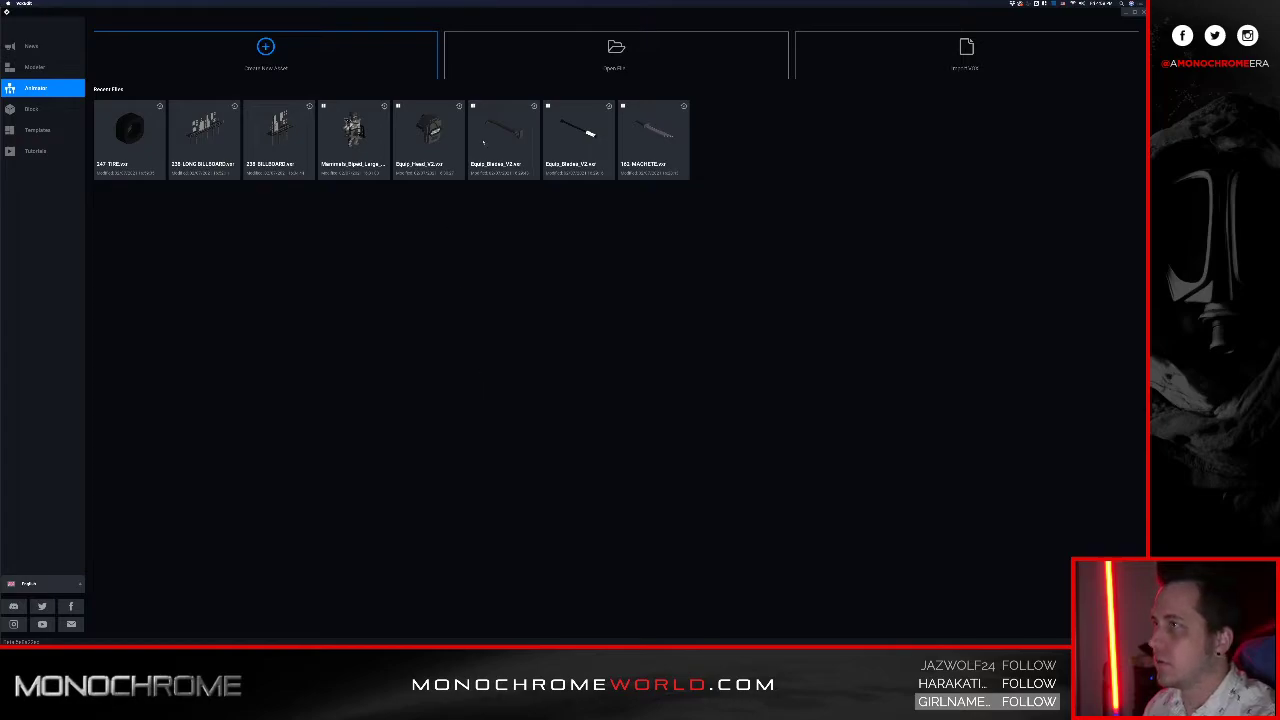
Step: Open the large building assembly from the first subfolder of the buildings folder
click(600, 58)
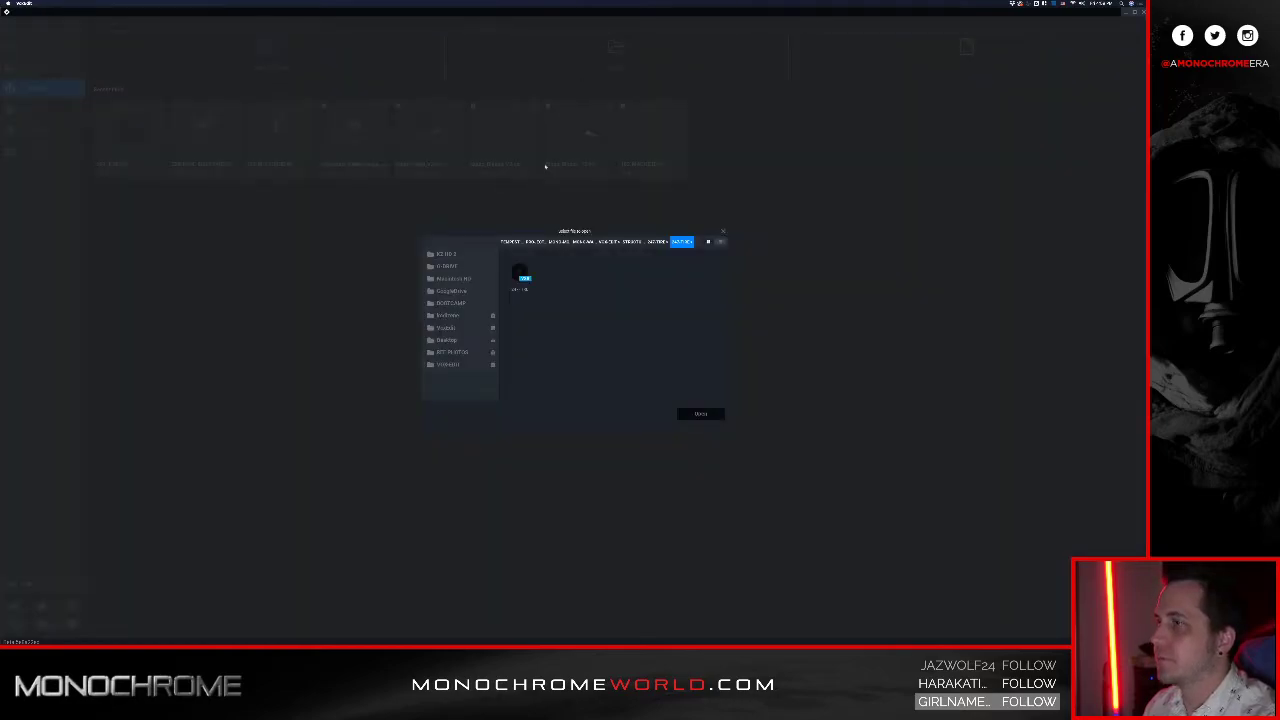
click(612, 242)
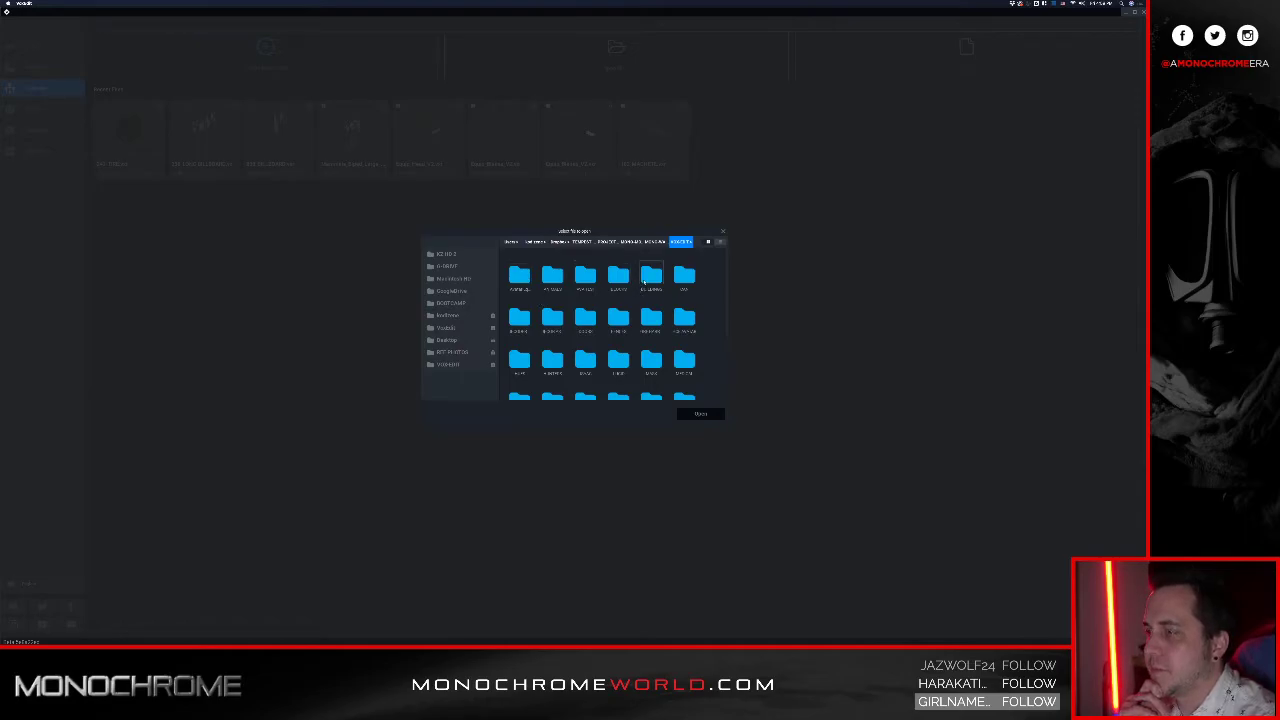
double_click(648, 278)
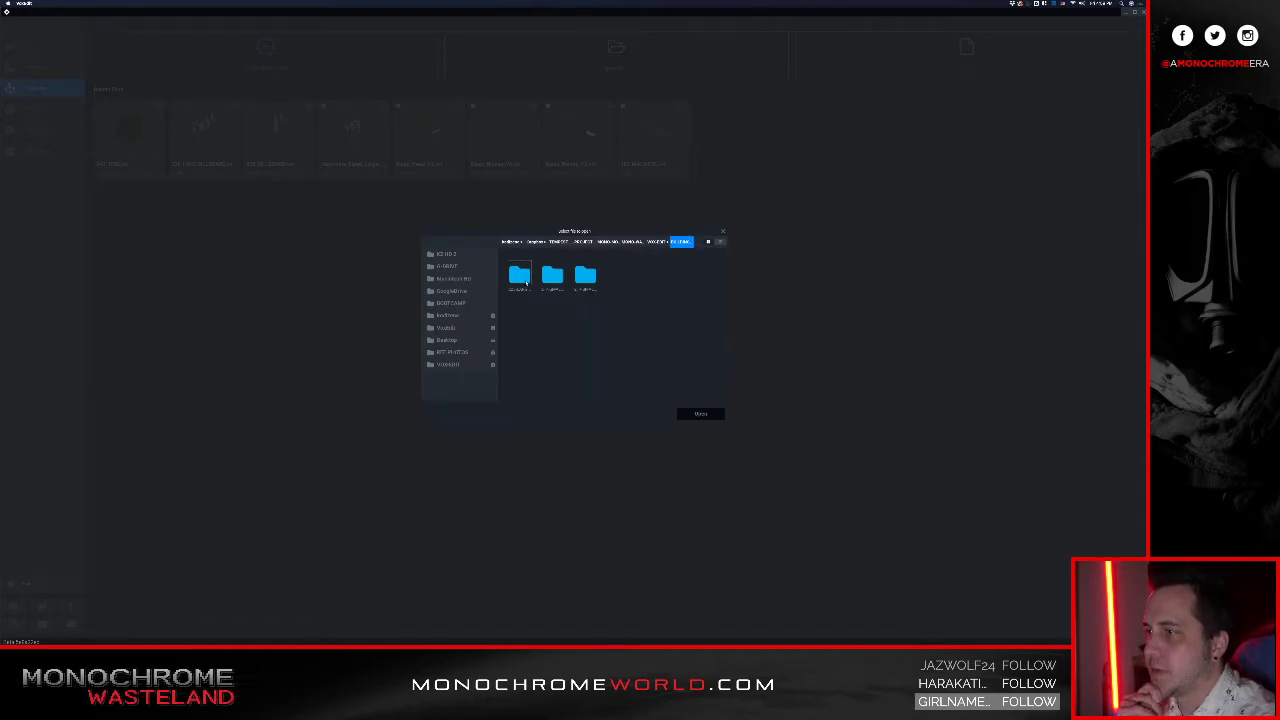
double_click(519, 277)
double_click(519, 277)
click(519, 275)
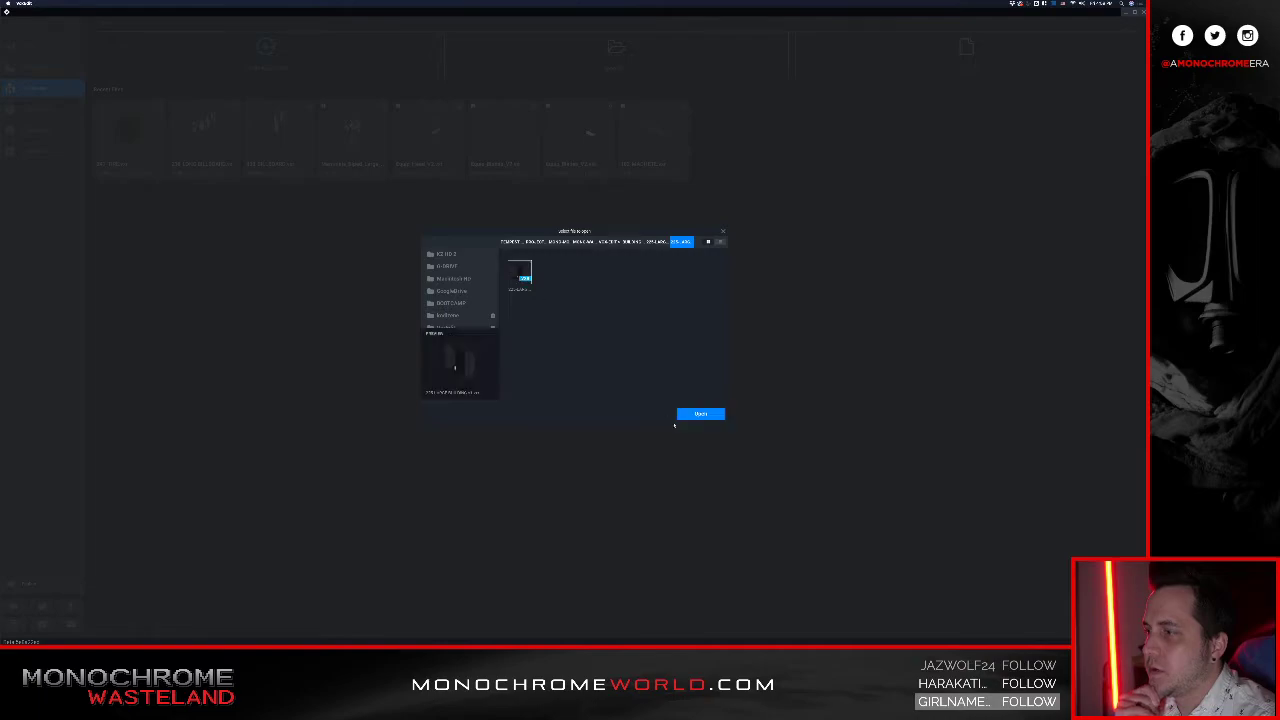
double_click(530, 277)
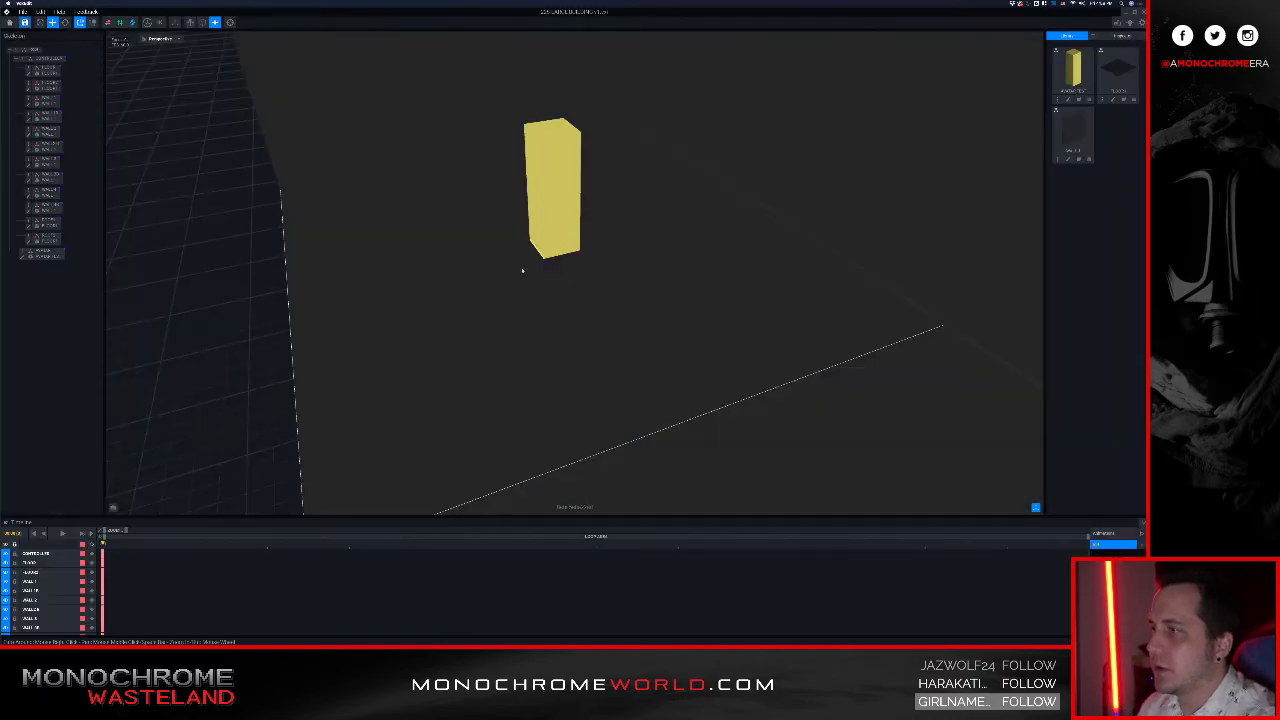
Step: Examine the large building's overall form and its scale against the yellow reference block, from several distances and angles
scroll(530, 223, down, 10)
right_drag(555, 217, 593, 220)
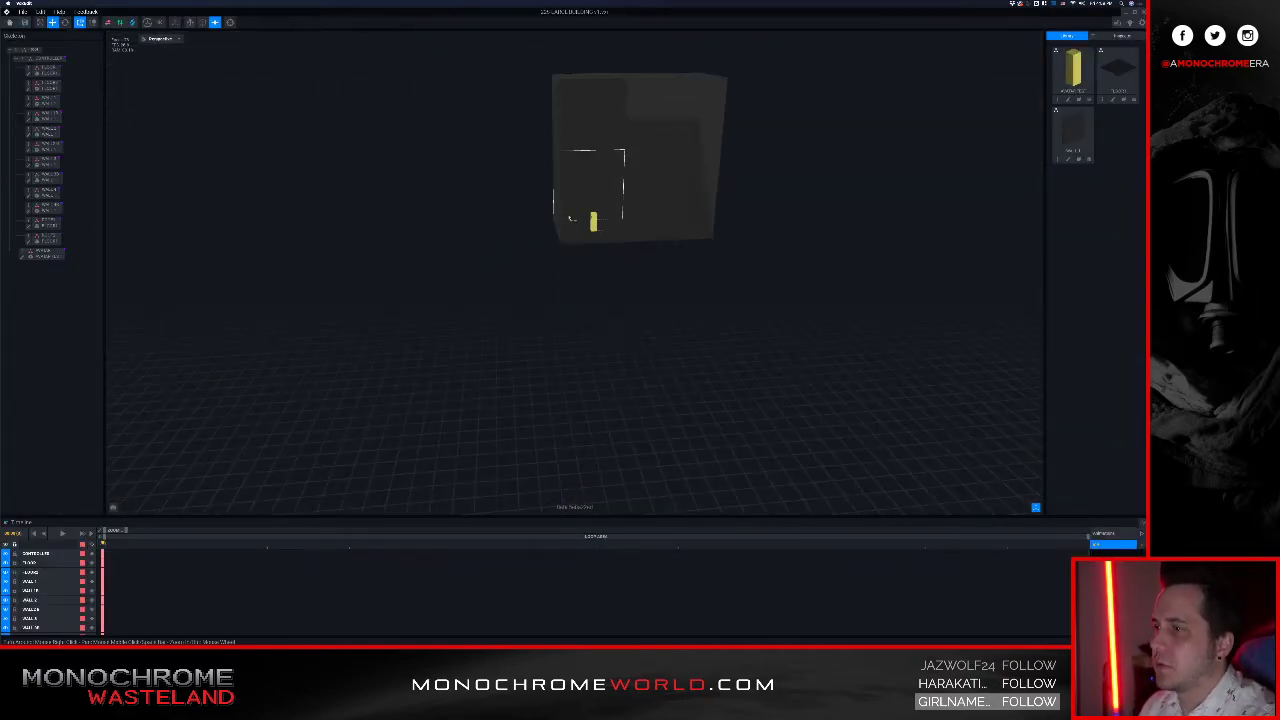
scroll(593, 220, up, 3)
scroll(595, 222, up, 2)
middle_drag(680, 172, 503, 284)
scroll(594, 240, down, 4)
right_drag(506, 314, 554, 278)
scroll(569, 277, up, 3)
scroll(560, 277, down, 3)
scroll(559, 275, up, 3)
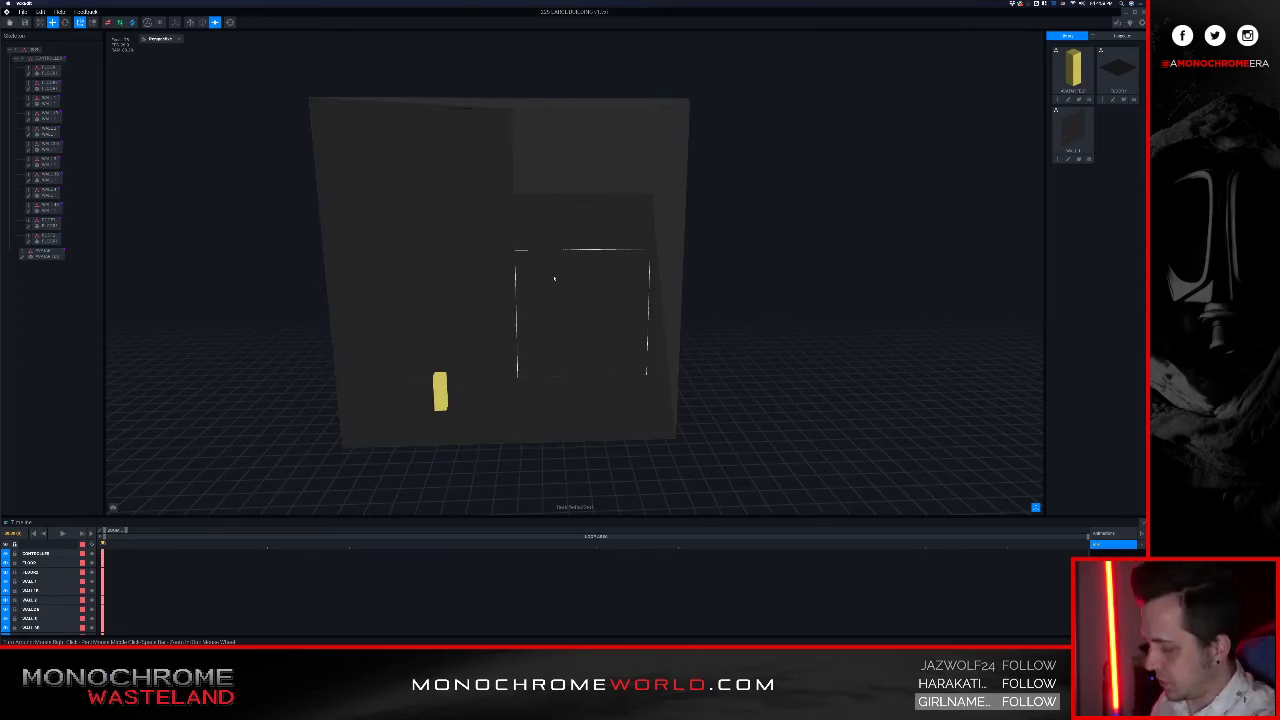
right_drag(531, 255, 494, 366)
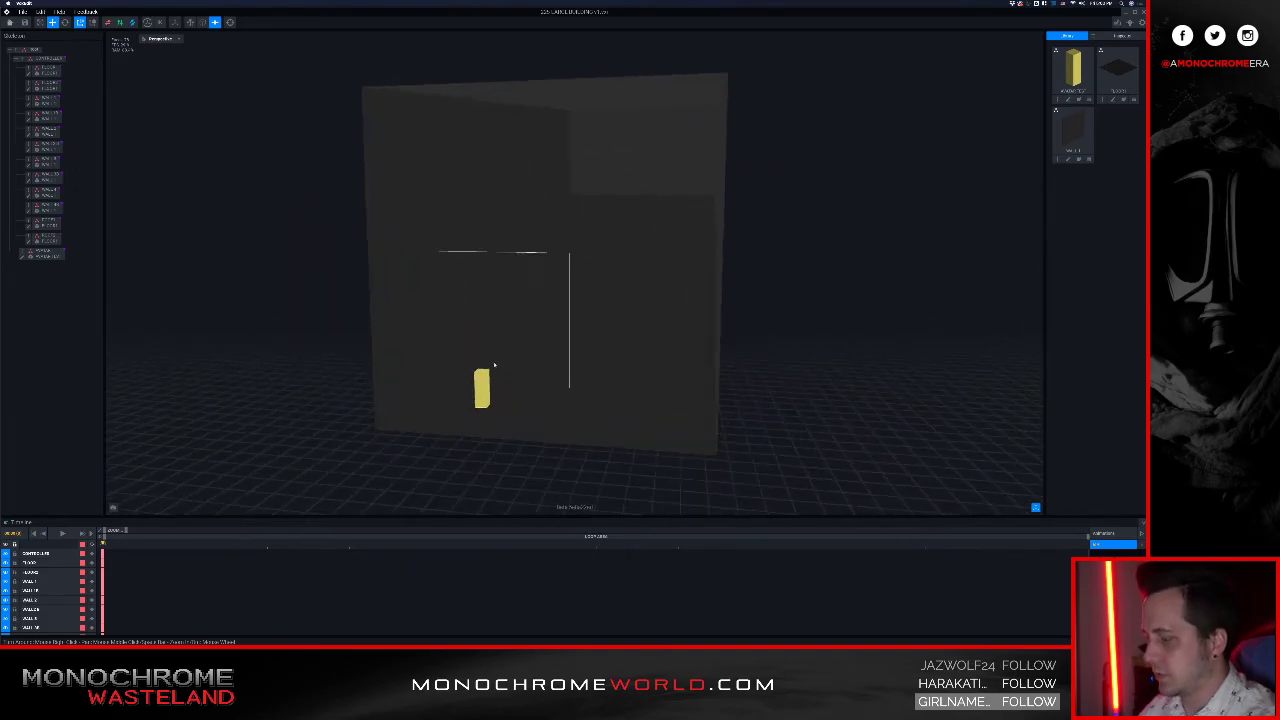
scroll(480, 400, up, 3)
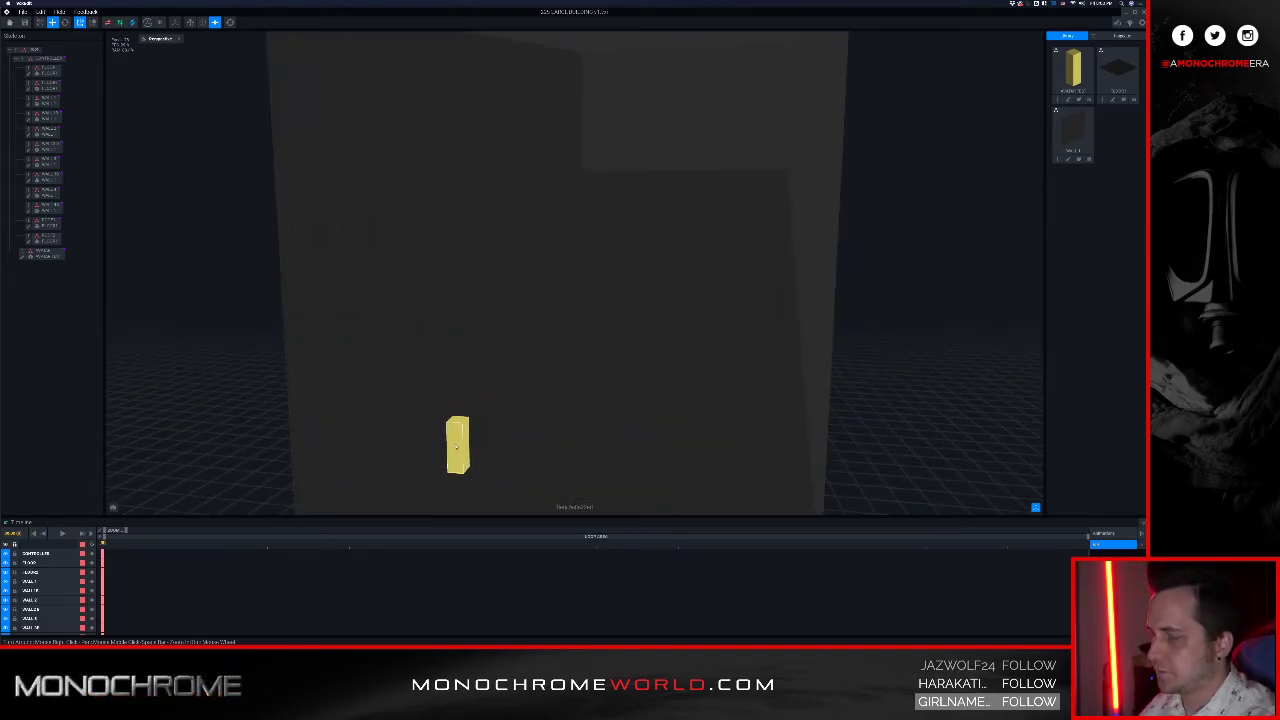
scroll(456, 447, down, 5)
right_drag(490, 345, 516, 443)
scroll(497, 351, down, 2)
Step: Duplicate the building's ground floor node beside the yellow block and raise the copy above the block as an upper storey floor
click(516, 446)
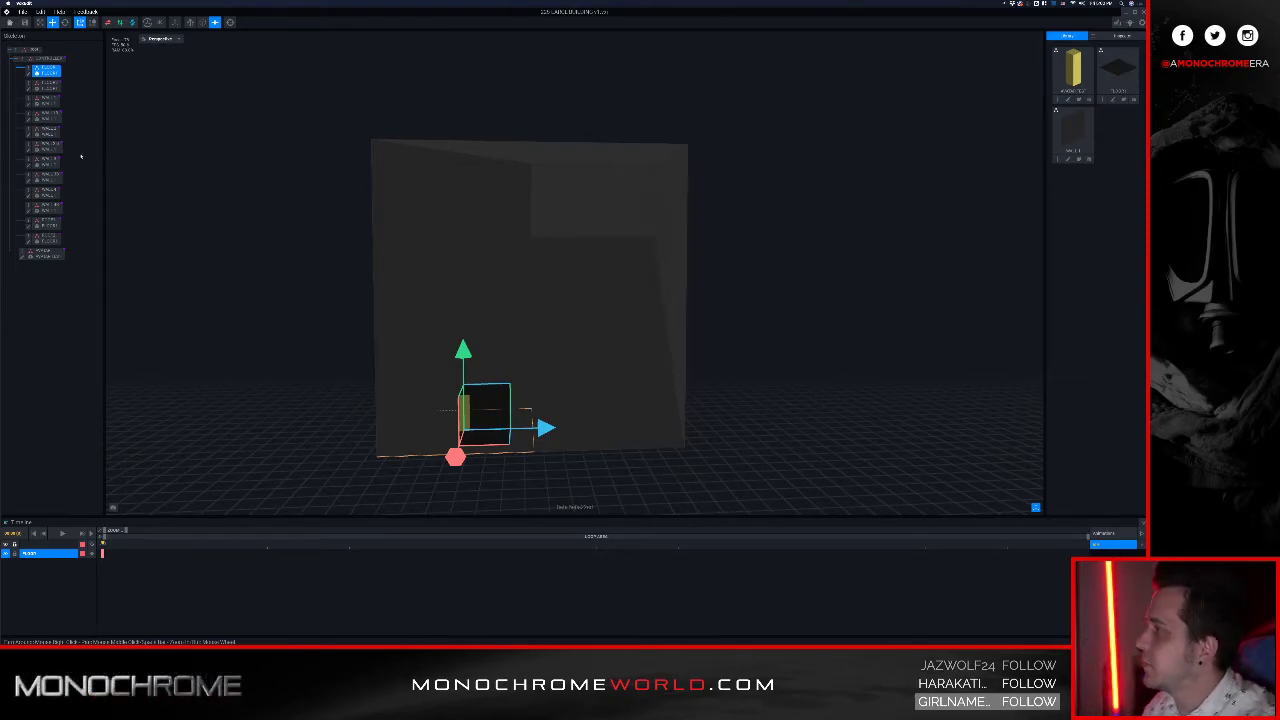
click(45, 222)
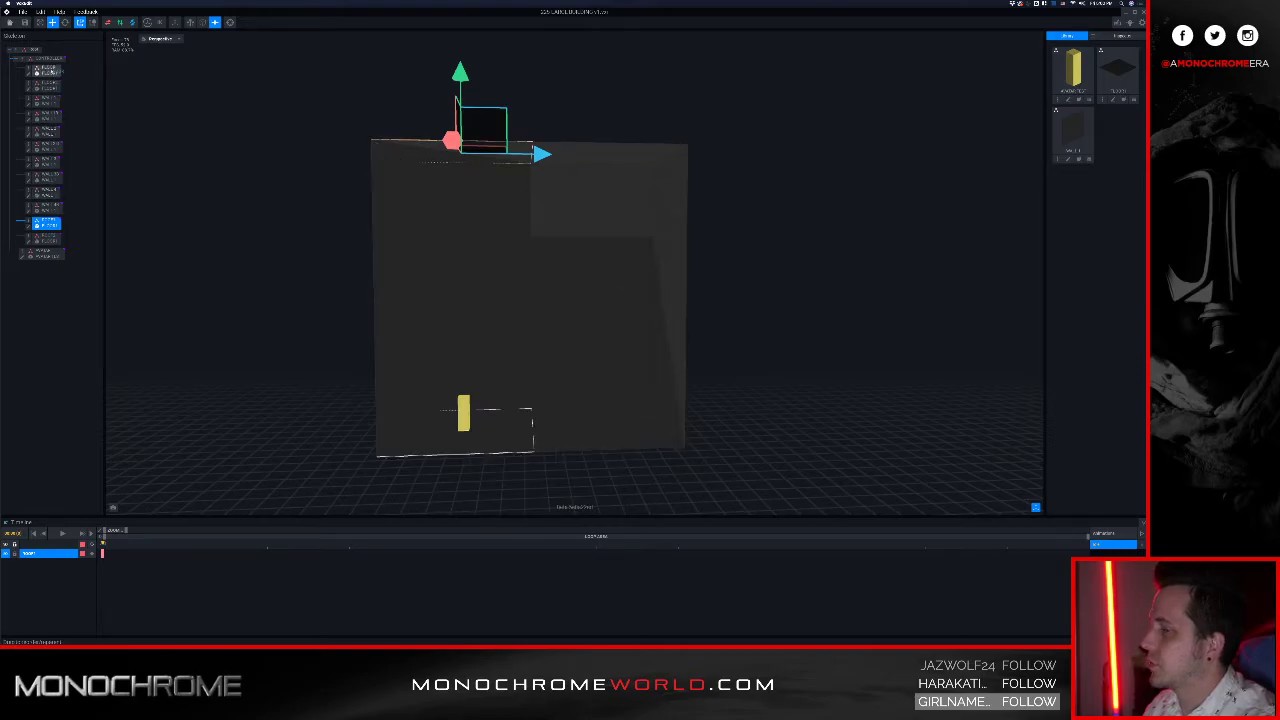
click(37, 71)
right_click(37, 71)
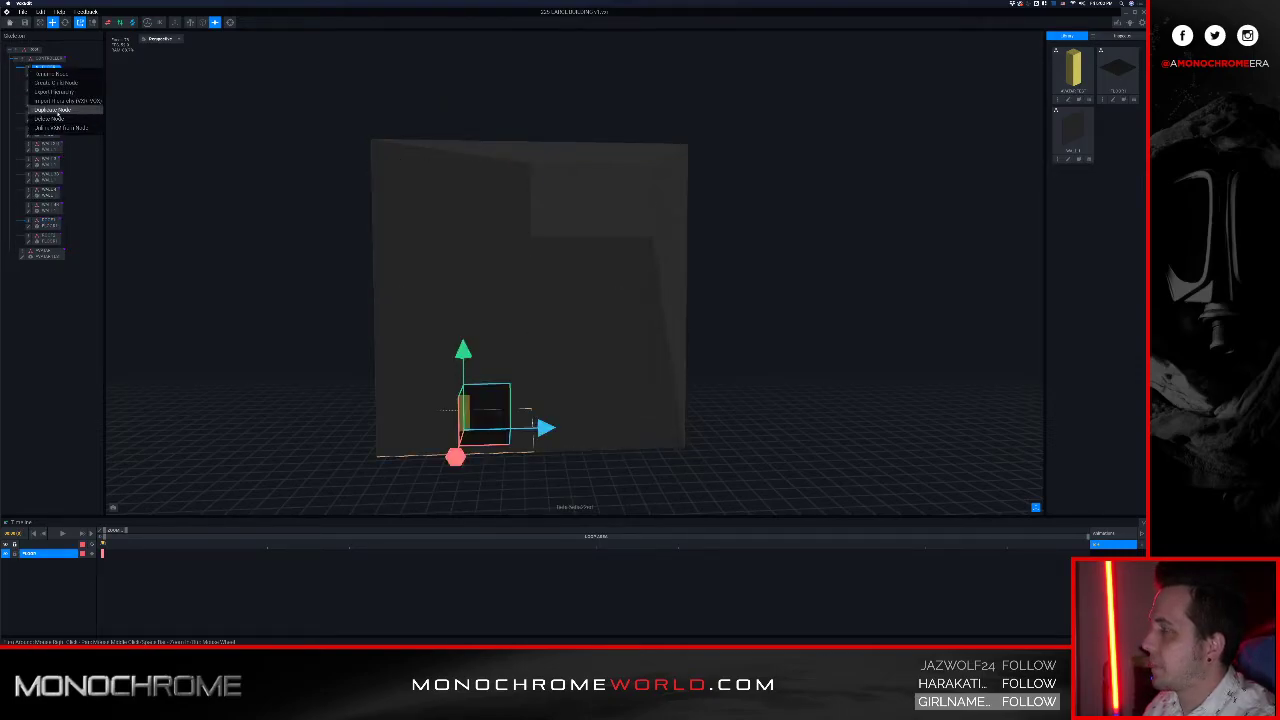
click(57, 111)
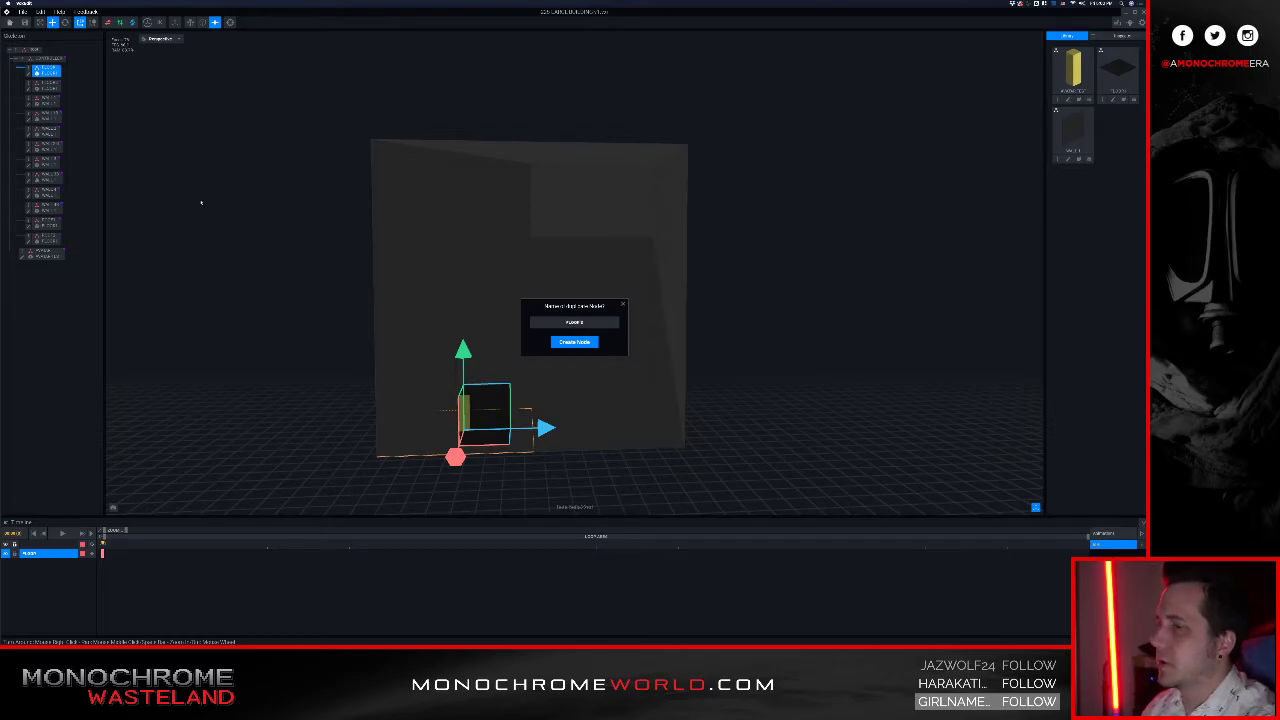
key(Return)
drag(462, 350, 461, 284)
Step: Duplicate the yellow reference block and stack the copy directly on top of the original, reaching up to the raised floor
right_drag(436, 303, 433, 289)
scroll(433, 289, up, 5)
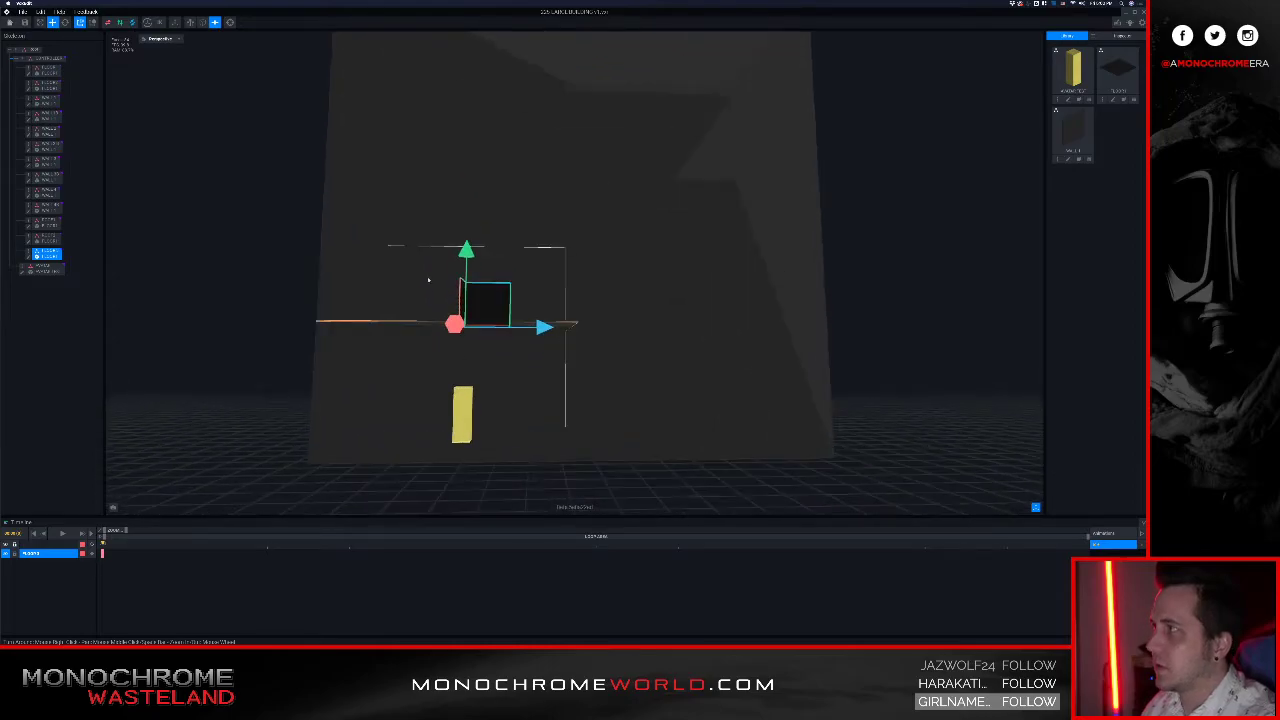
scroll(466, 393, up, 5)
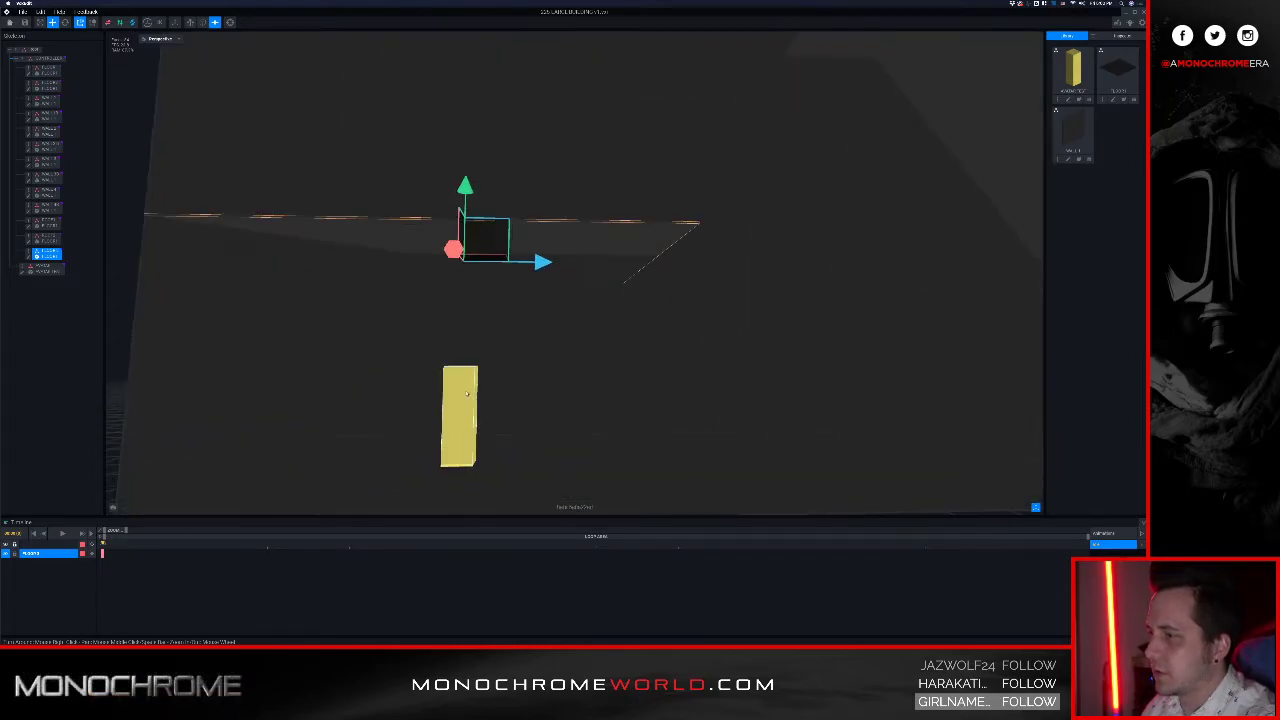
scroll(467, 381, down, 3)
mouse_move(467, 381)
right_down()
mouse_move(475, 390)
mouse_move(469, 367)
right_up()
scroll(475, 390, down, 2)
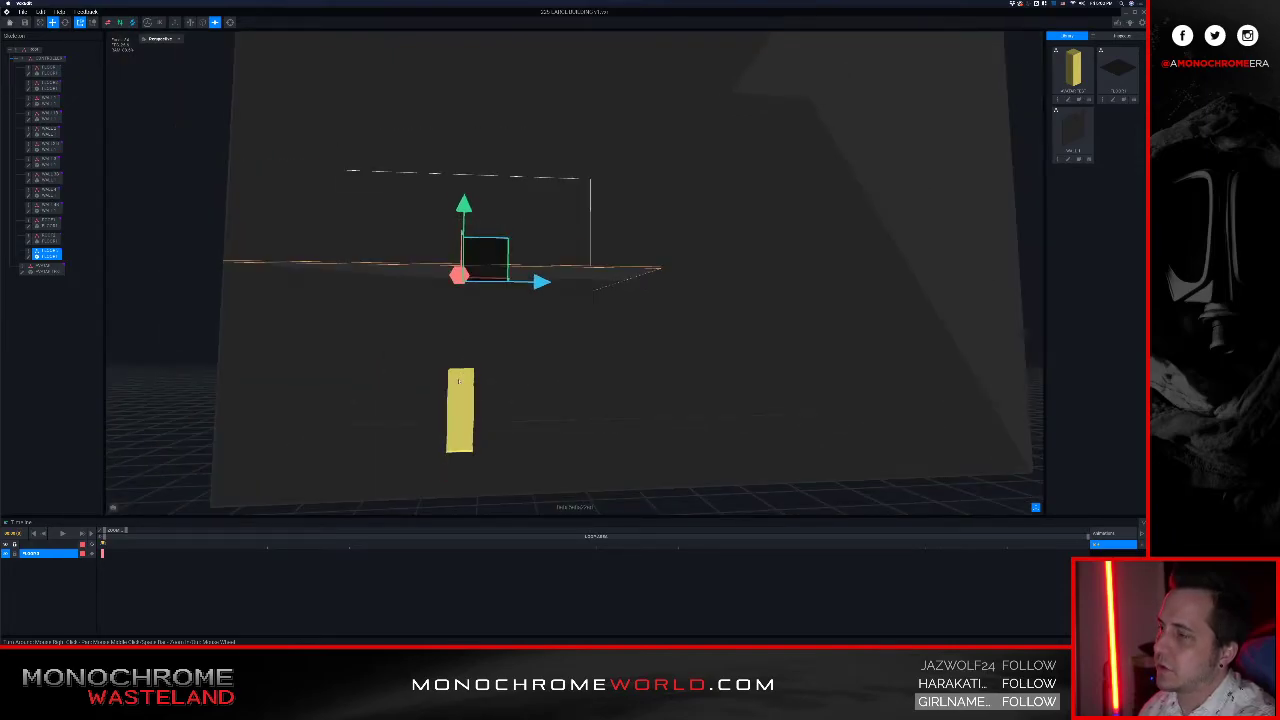
click(460, 378)
right_click(22, 267)
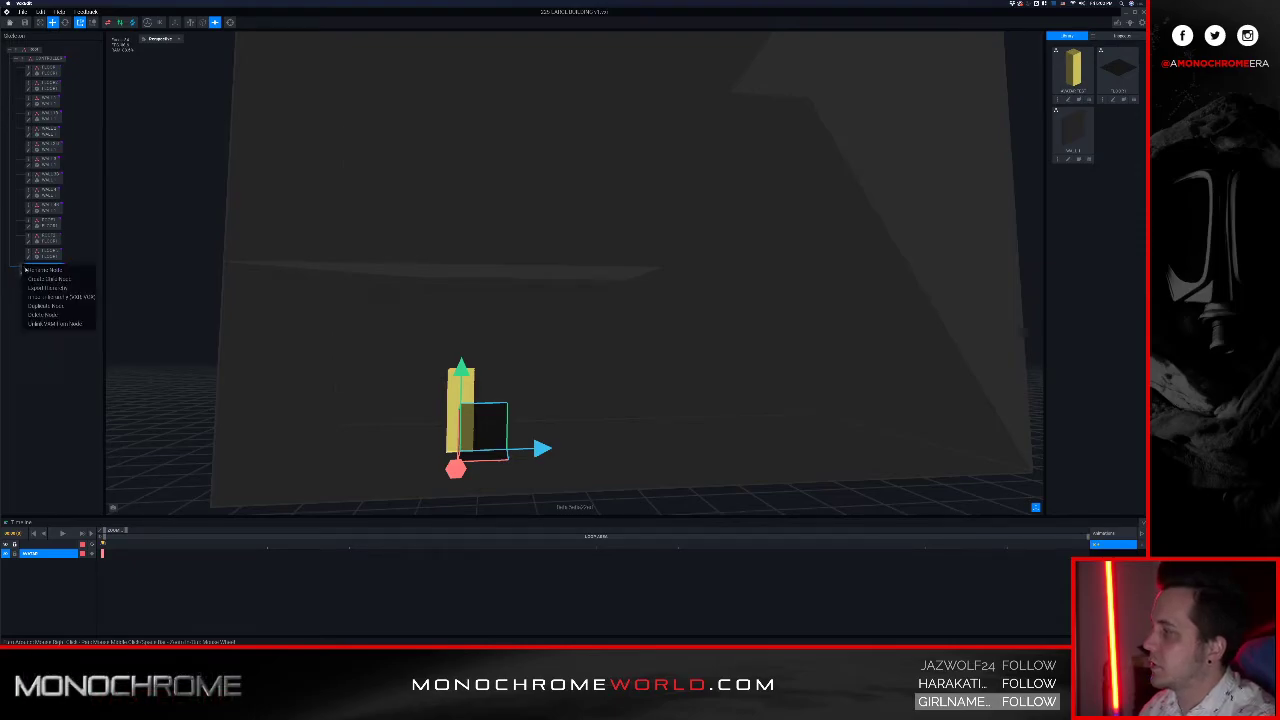
click(47, 306)
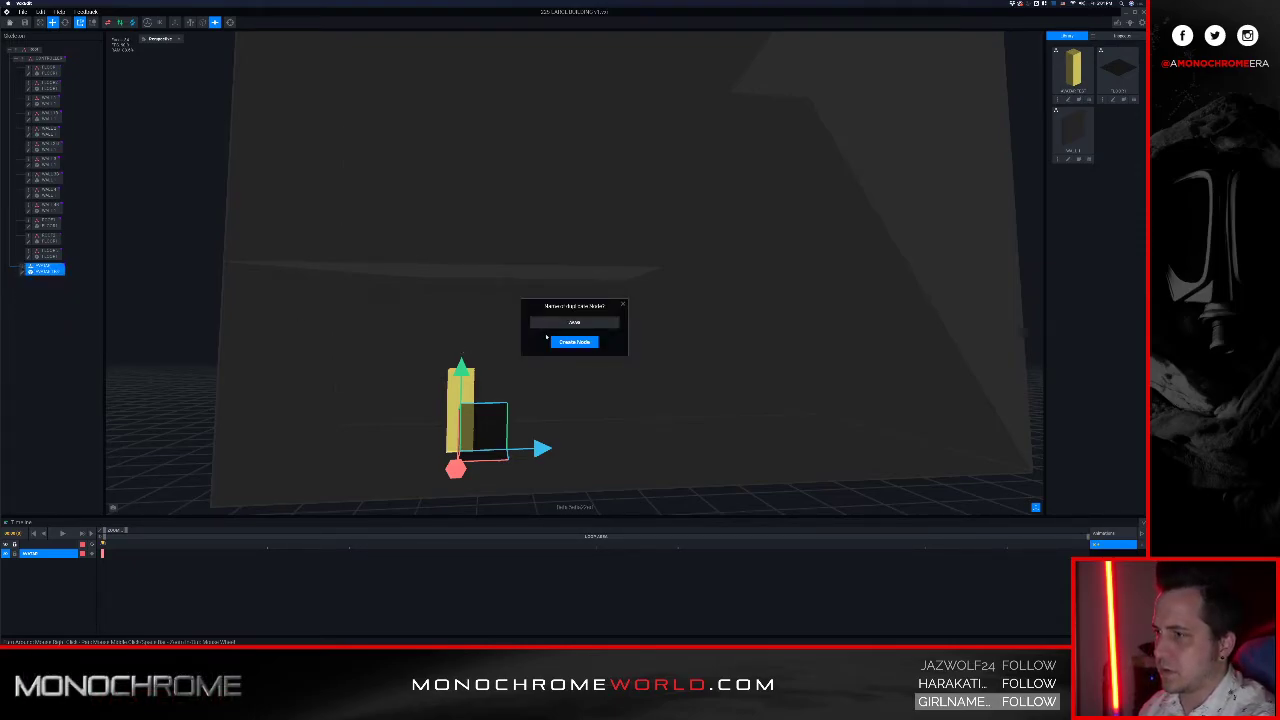
click(574, 342)
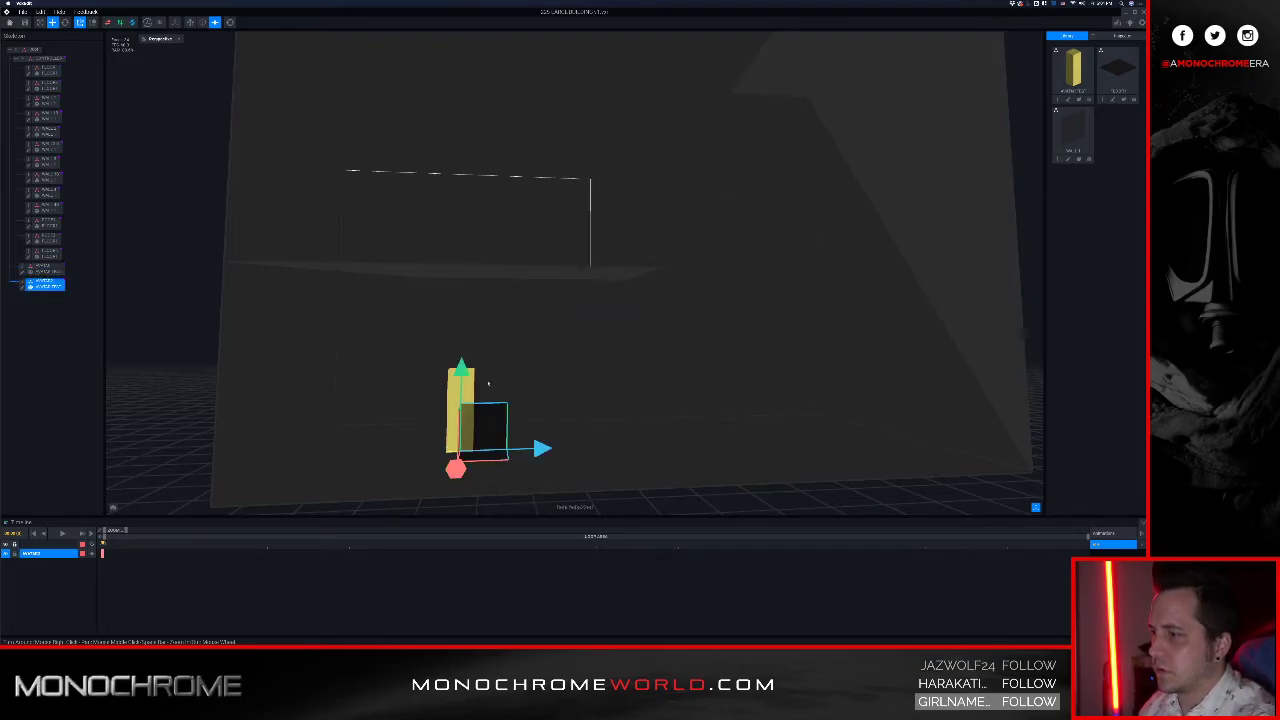
drag(460, 368, 467, 300)
Step: Examine the storey height against the stacked yellow blocks, selecting the adjacent wall, the raised floor and the neighbouring ground floor section
click(411, 326)
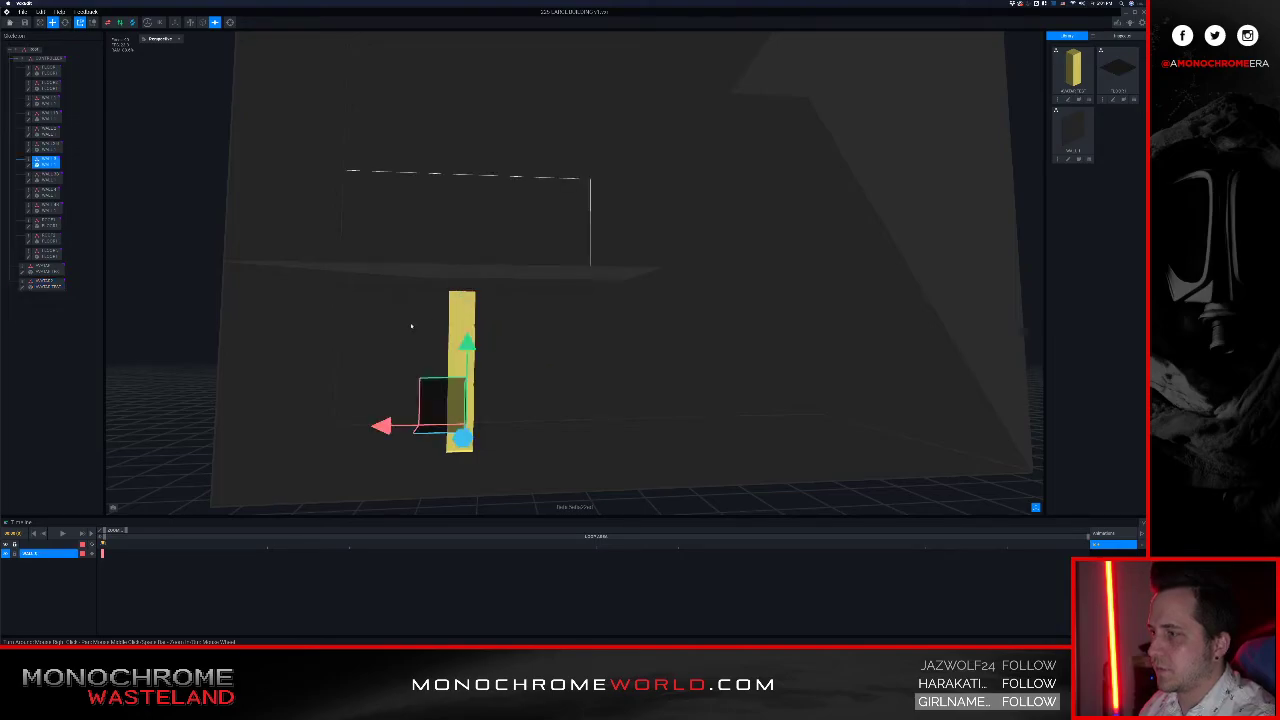
right_drag(480, 286, 414, 306)
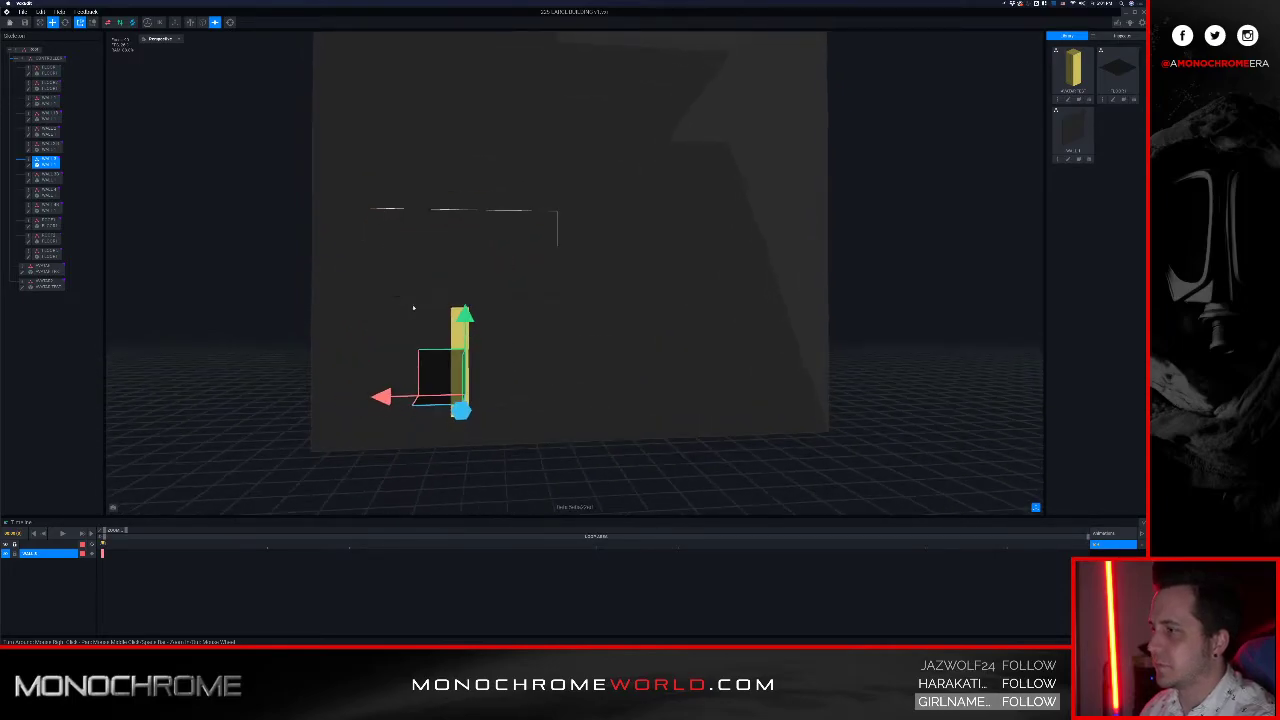
click(414, 306)
scroll(415, 407, down, 2)
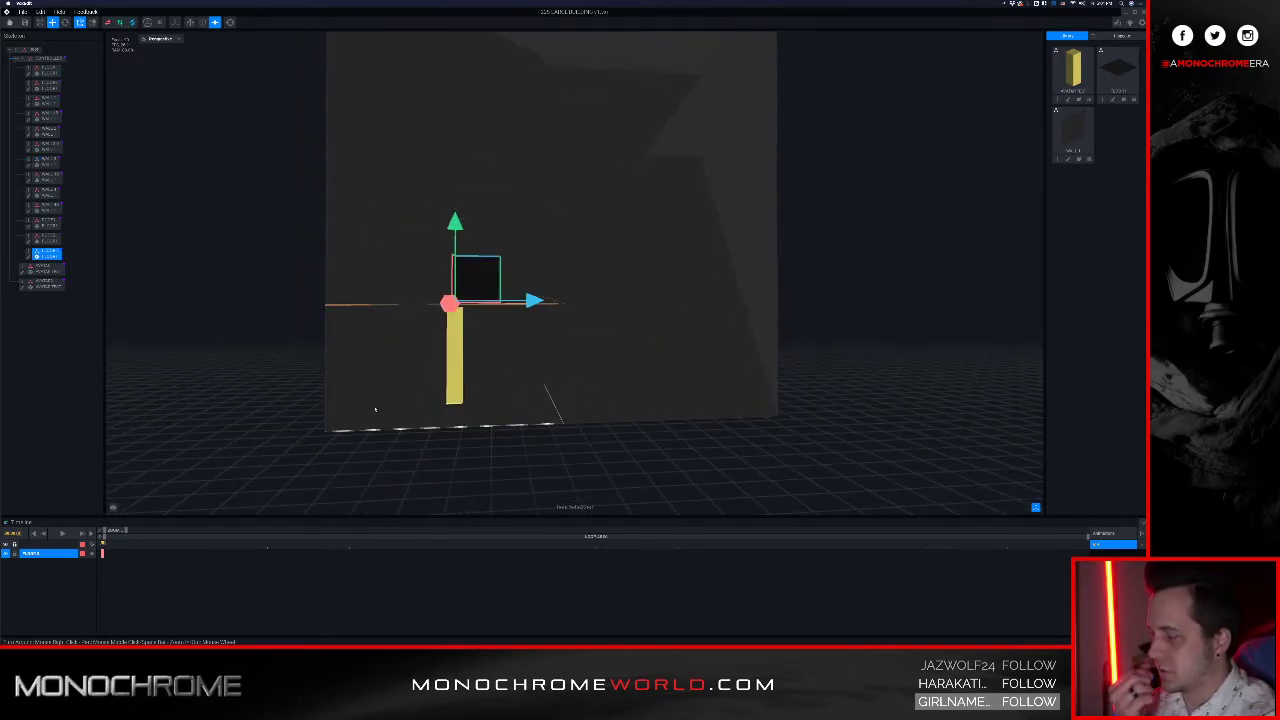
right_drag(630, 411, 595, 387)
scroll(595, 391, down, 3)
scroll(595, 388, up, 3)
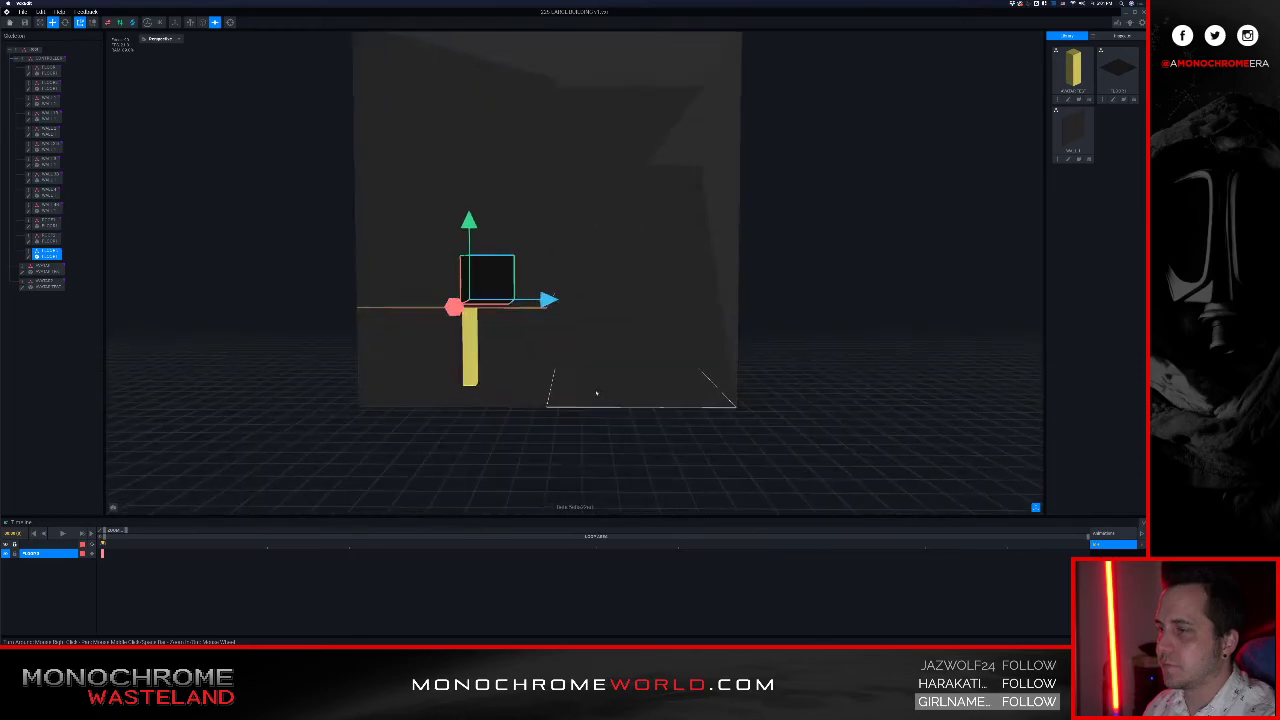
click(702, 398)
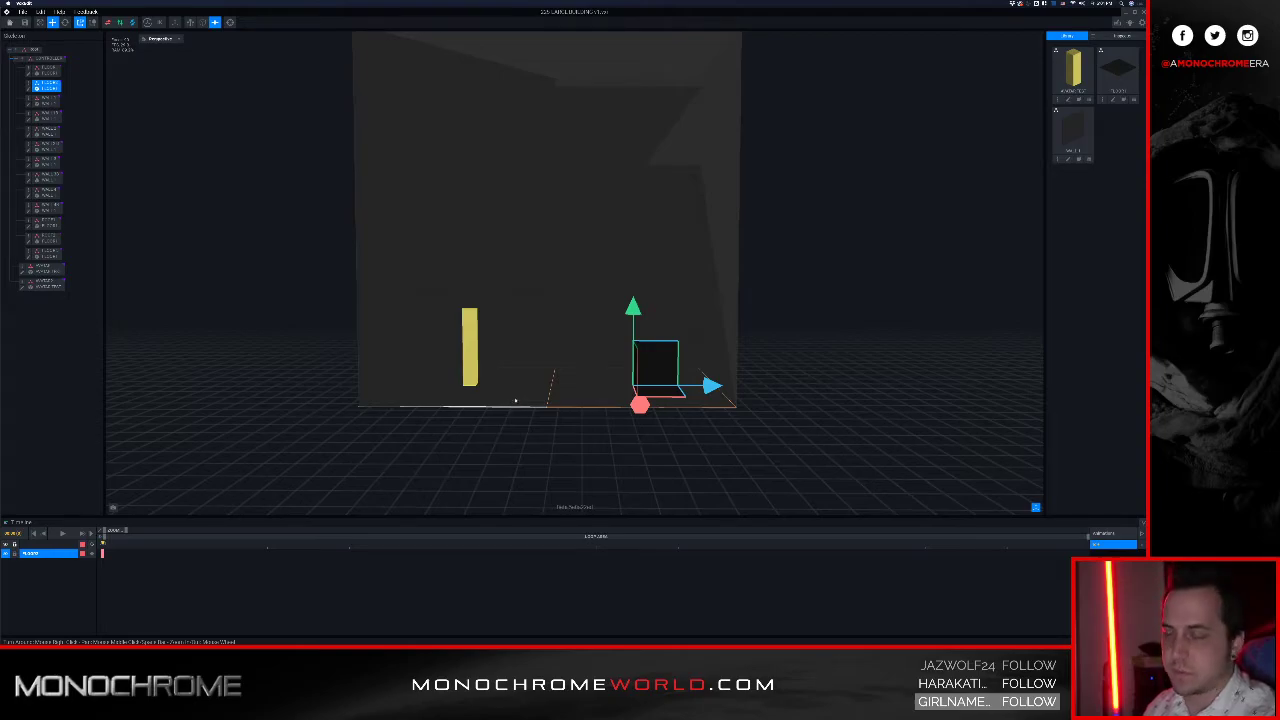
scroll(515, 401, up, 1)
scroll(509, 402, down, 1)
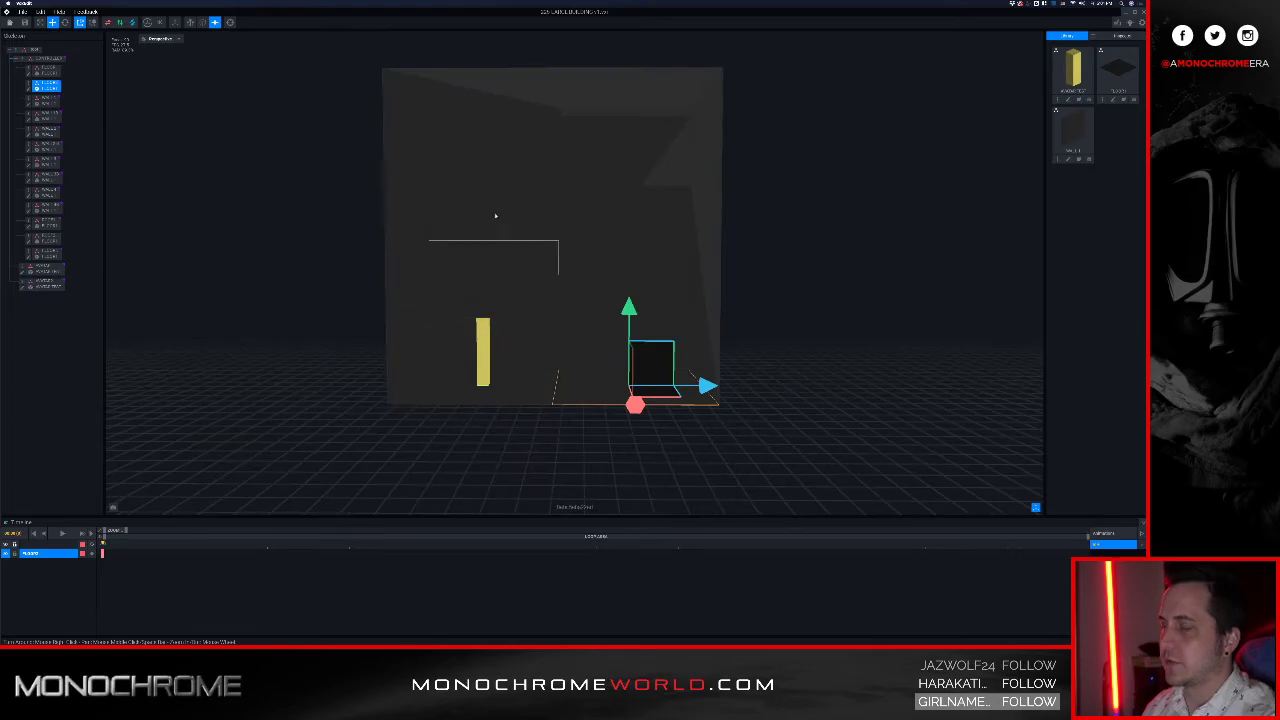
scroll(519, 225, down, 1)
scroll(514, 349, up, 2)
right_drag(511, 371, 660, 394)
scroll(523, 377, down, 2)
scroll(595, 378, up, 1)
Step: Delete the duplicated upper yellow reference block, keeping only the original block standing on the ground floor
middle_drag(706, 352, 511, 352)
mouse_move(565, 328)
right_down()
mouse_move(580, 326)
mouse_move(572, 338)
right_up()
click(39, 282)
right_click(22, 282)
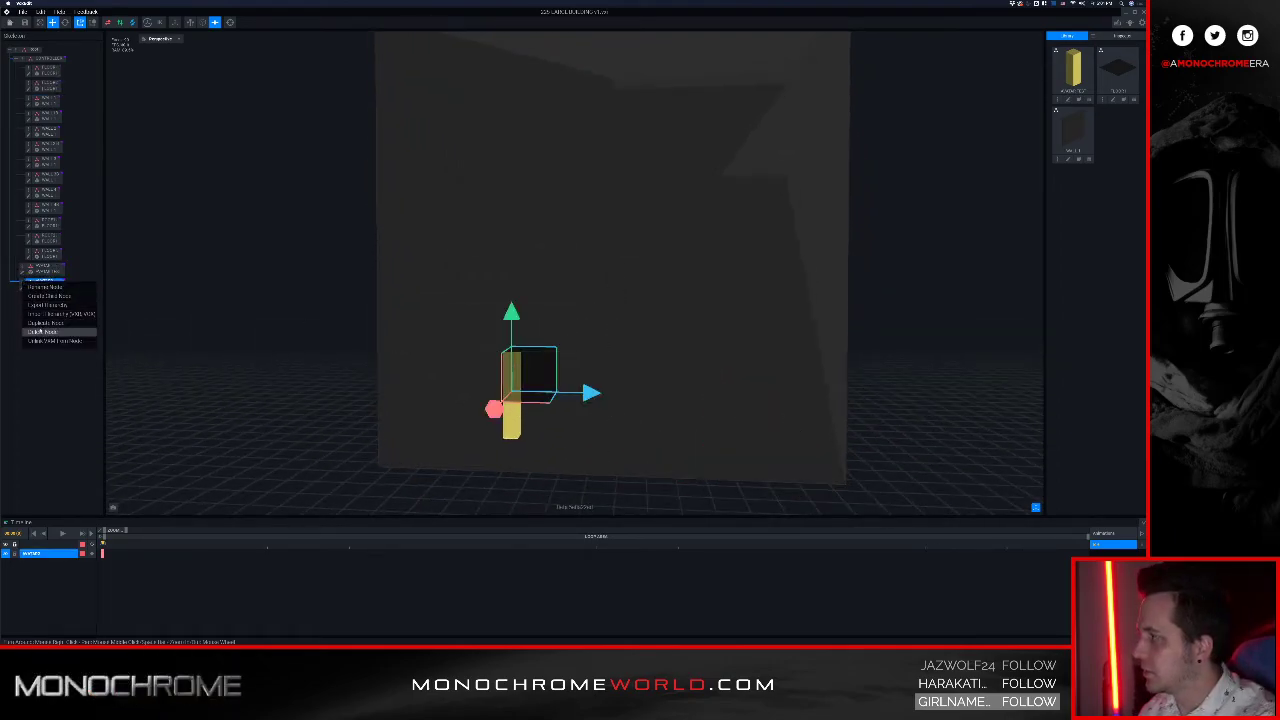
click(50, 333)
right_drag(405, 368, 453, 358)
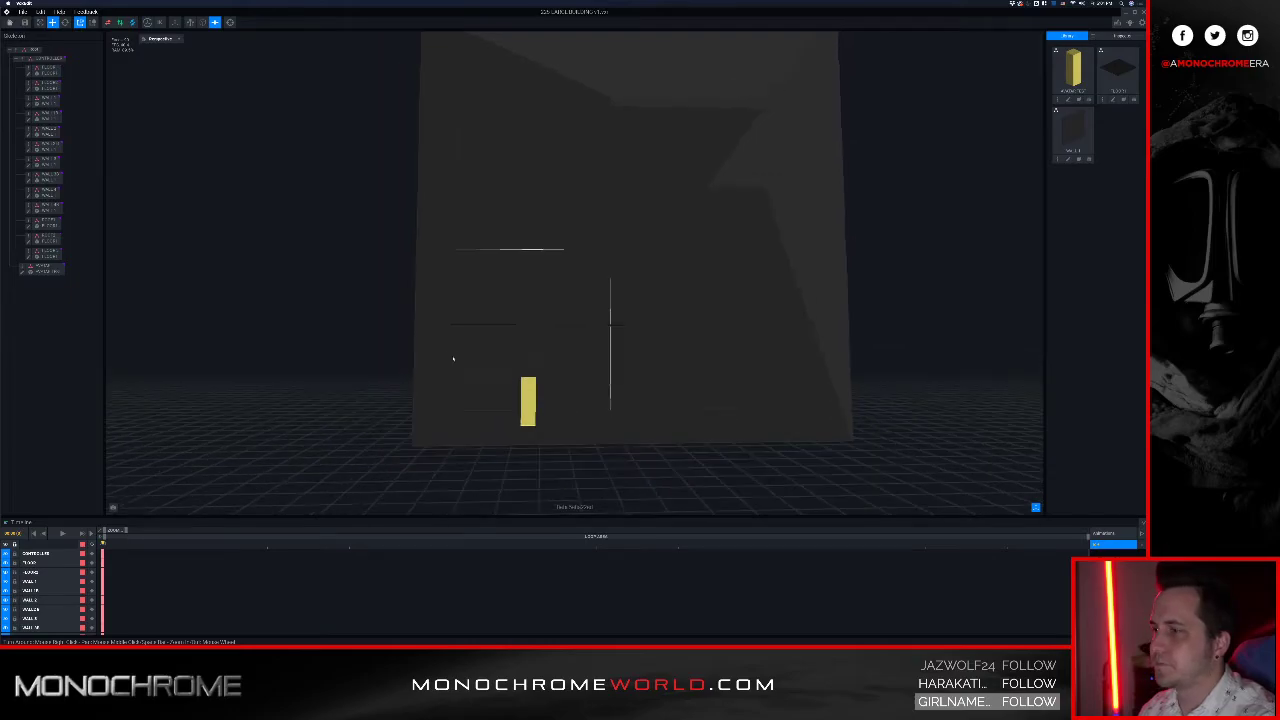
Step: Lower the raised floor above the yellow block slightly and review its vertical position in the transform properties
click(516, 329)
drag(531, 256, 531, 265)
click(1118, 36)
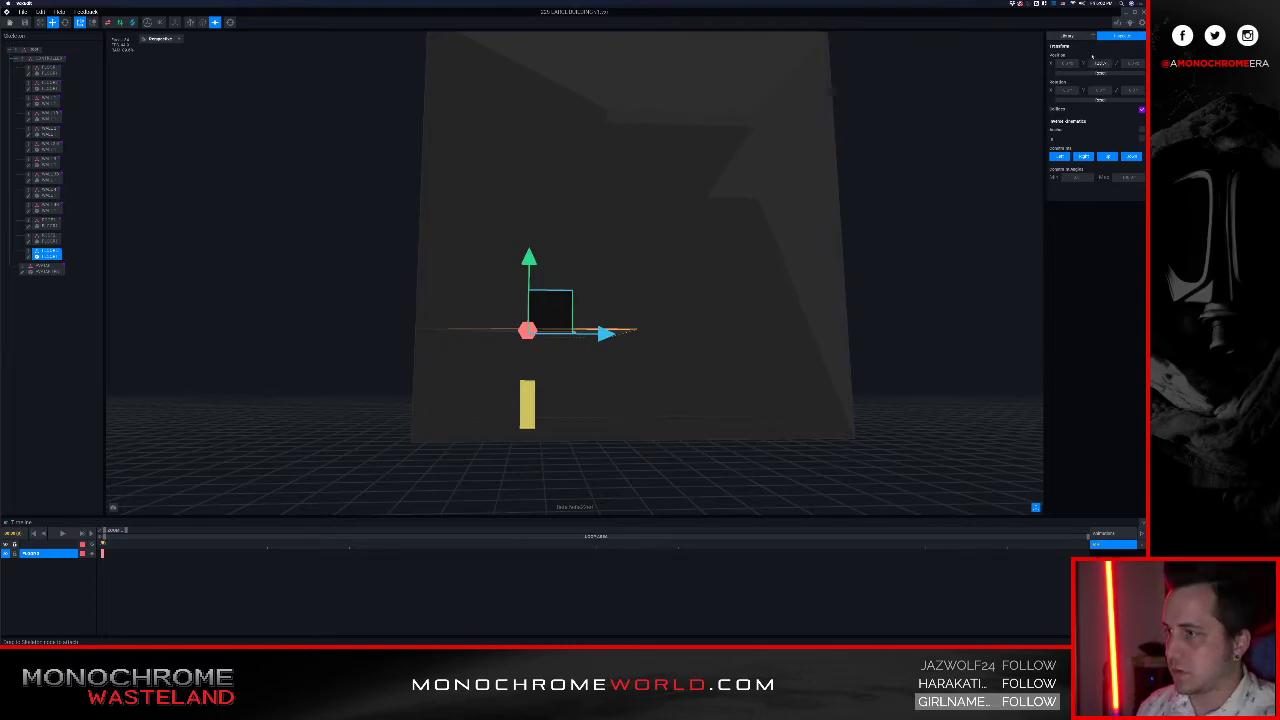
click(371, 349)
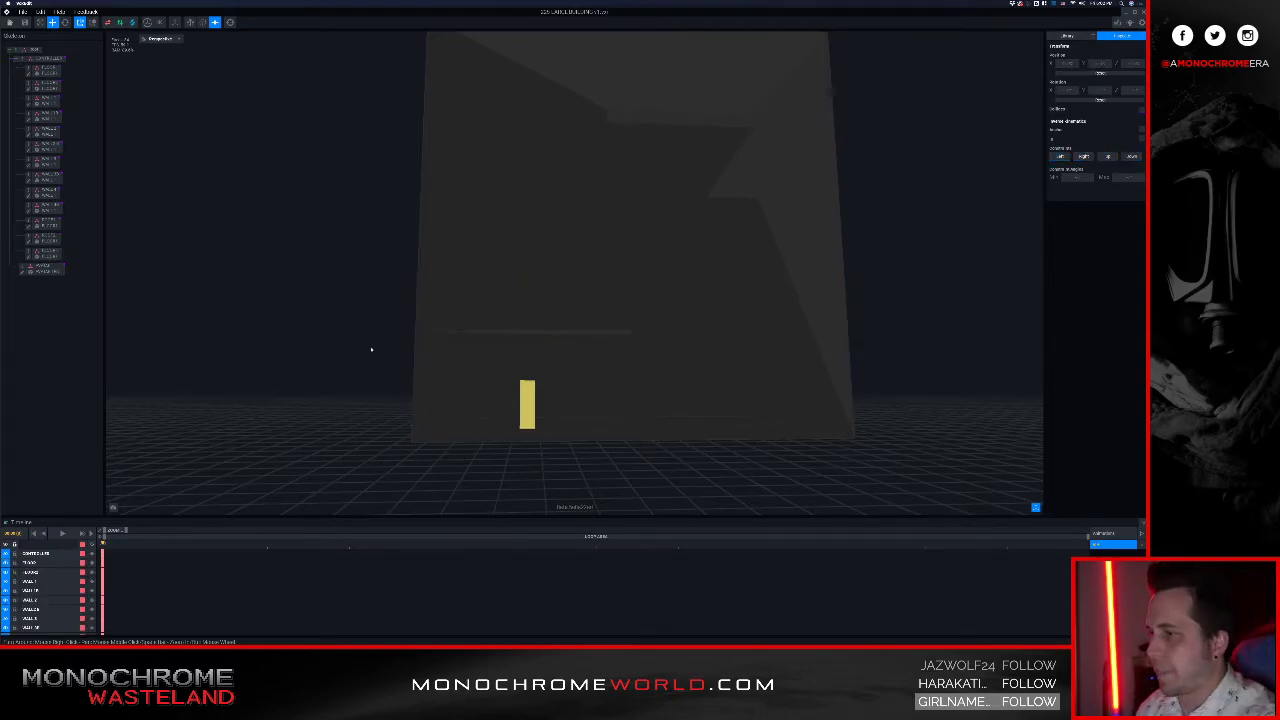
scroll(489, 363, up, 5)
right_drag(510, 374, 357, 307)
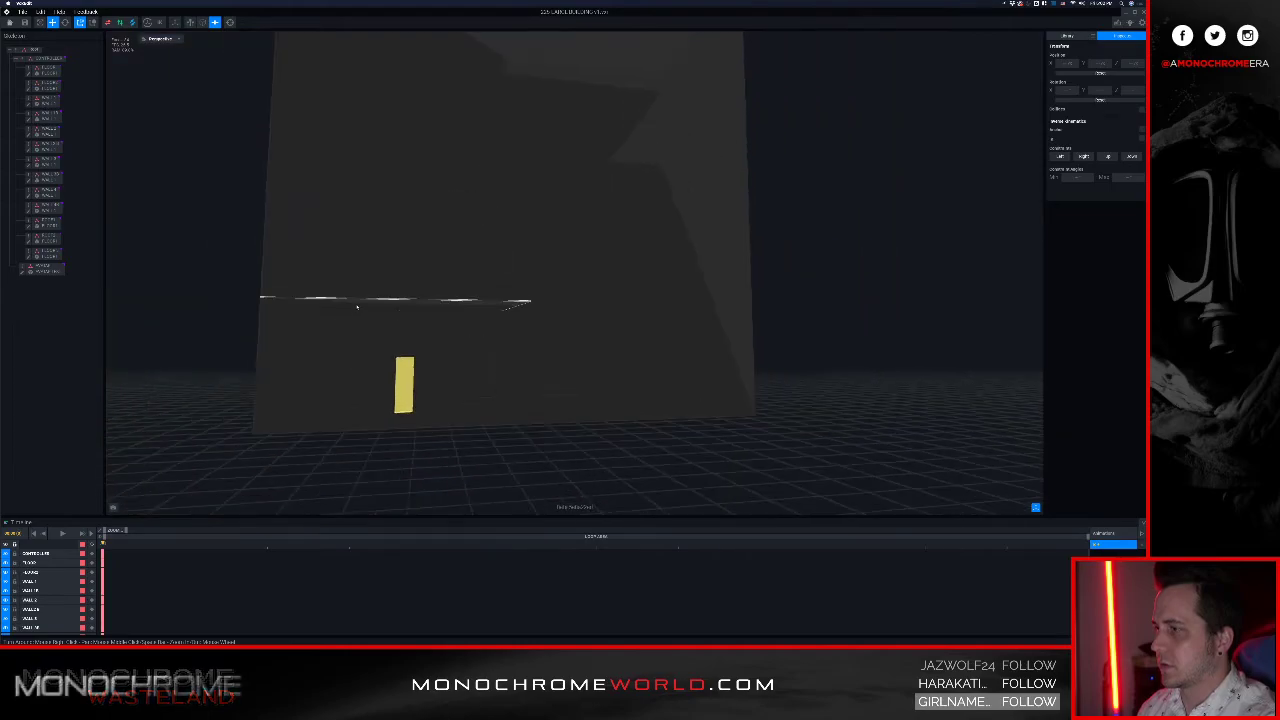
Step: Duplicate the raised floor node under its default name and move the copy up one storey as a second upper floor
click(512, 410)
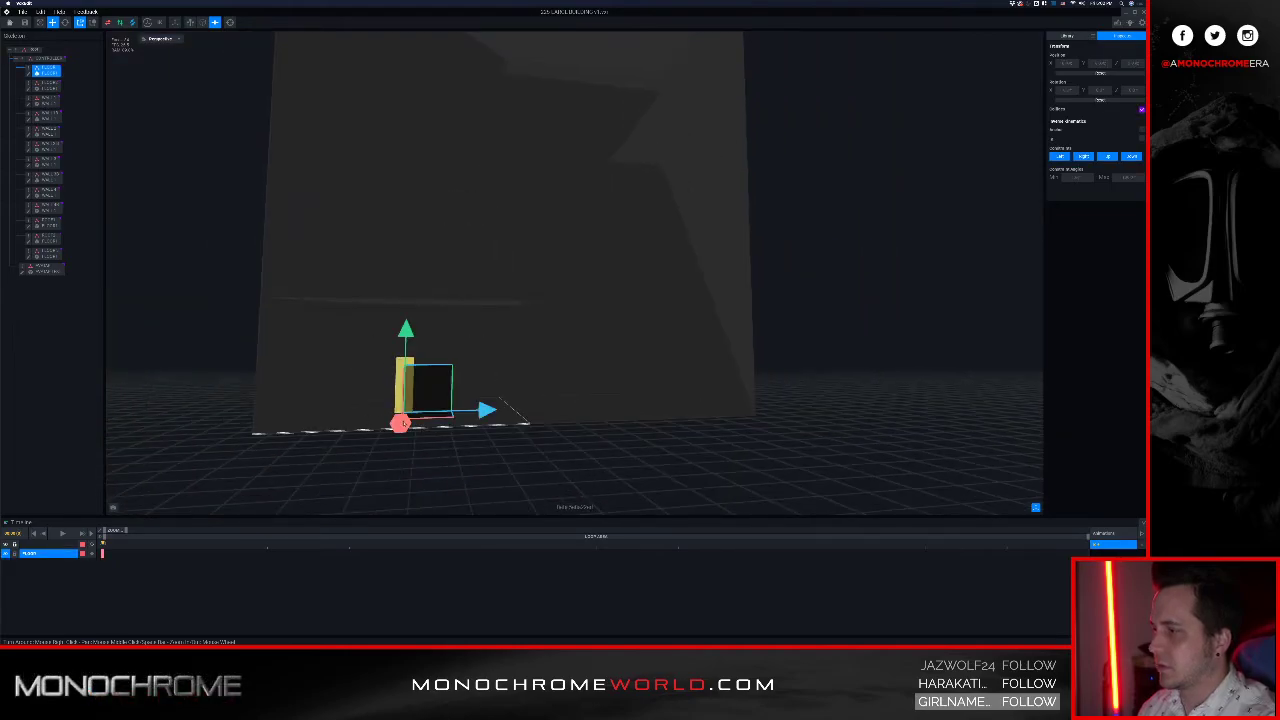
click(406, 301)
drag(409, 240, 409, 238)
right_drag(334, 292, 335, 290)
middle_drag(225, 254, 312, 259)
right_click(28, 253)
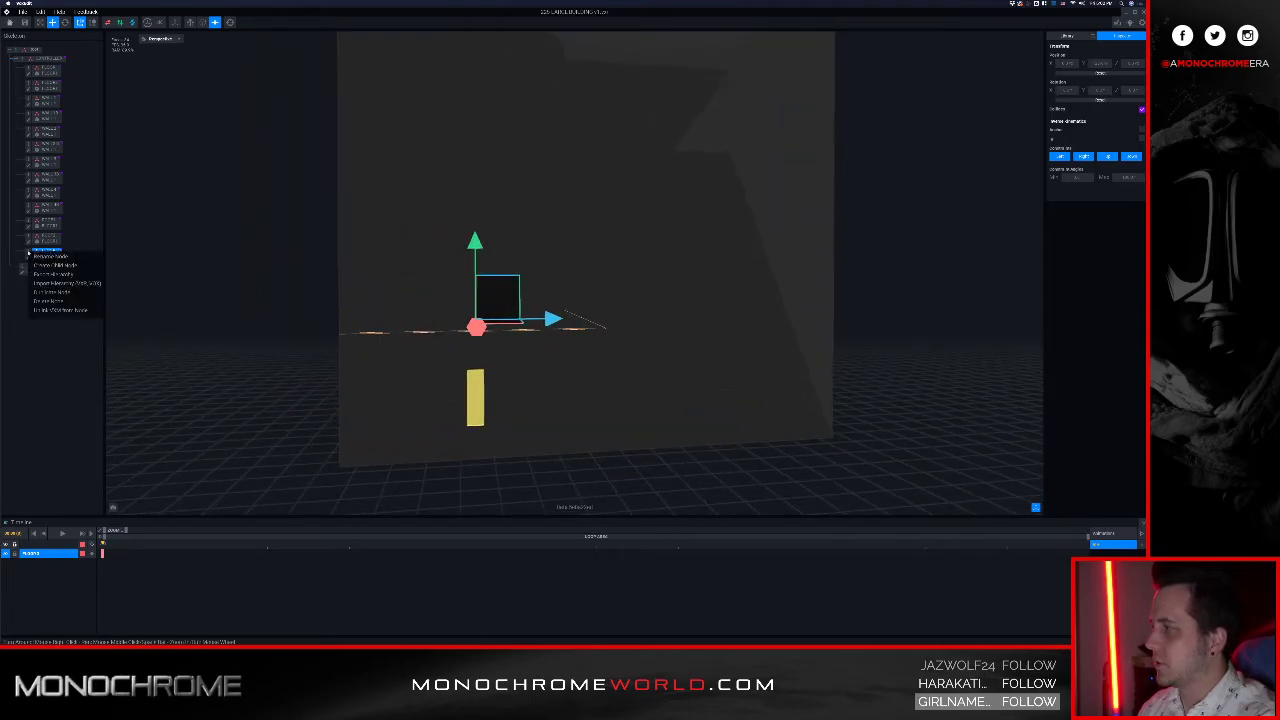
click(64, 292)
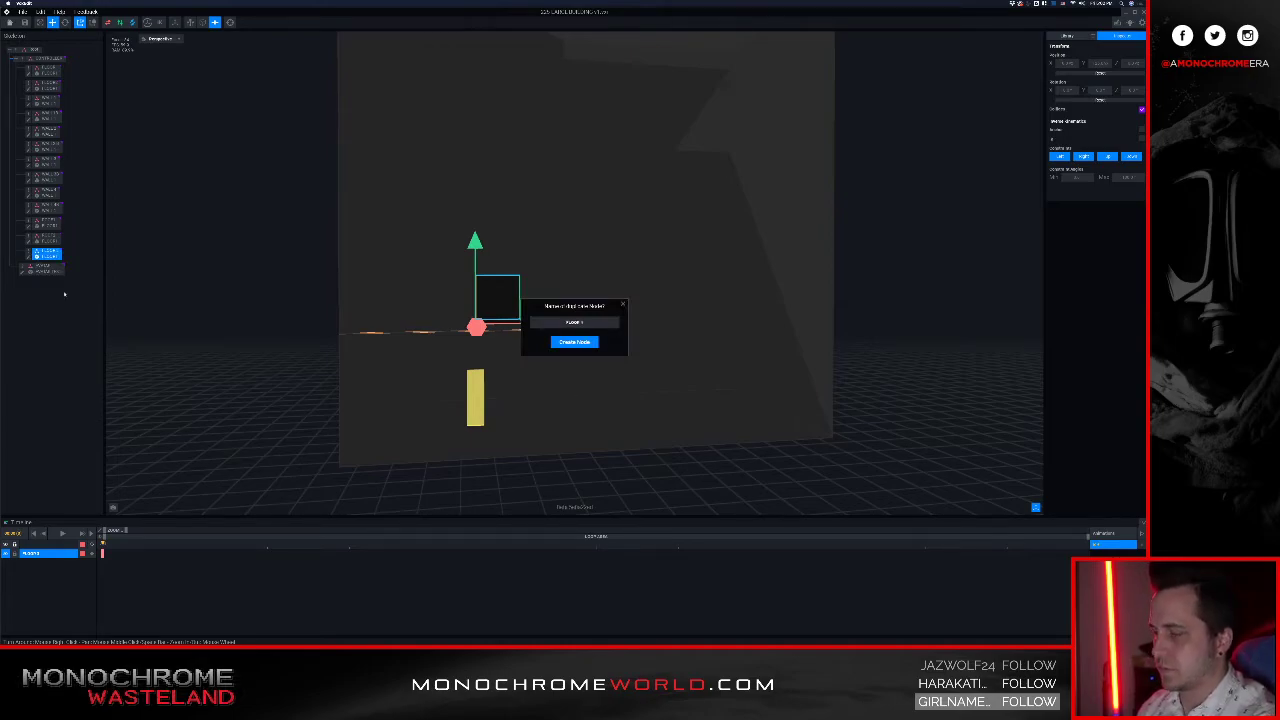
key(Return)
drag(474, 243, 473, 138)
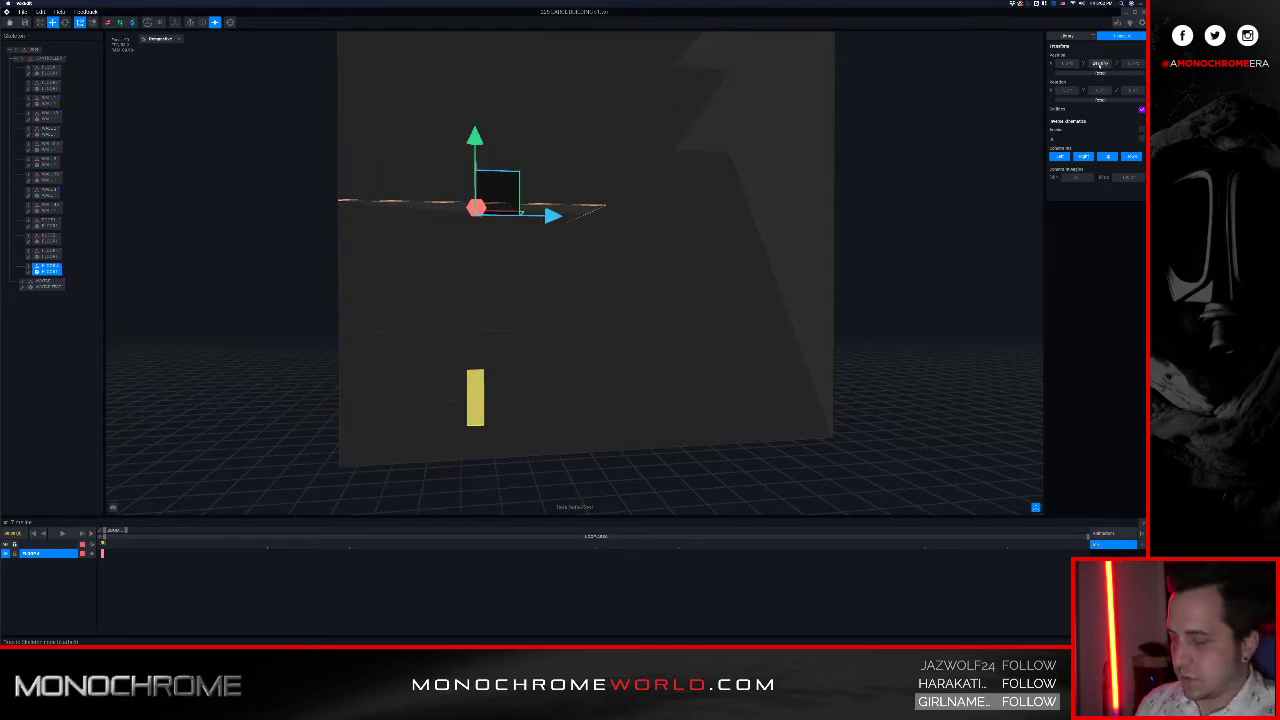
Step: Examine the spacing of the two upper floors against the yellow block and the building's full height
scroll(823, 279, down, 3)
click(831, 297)
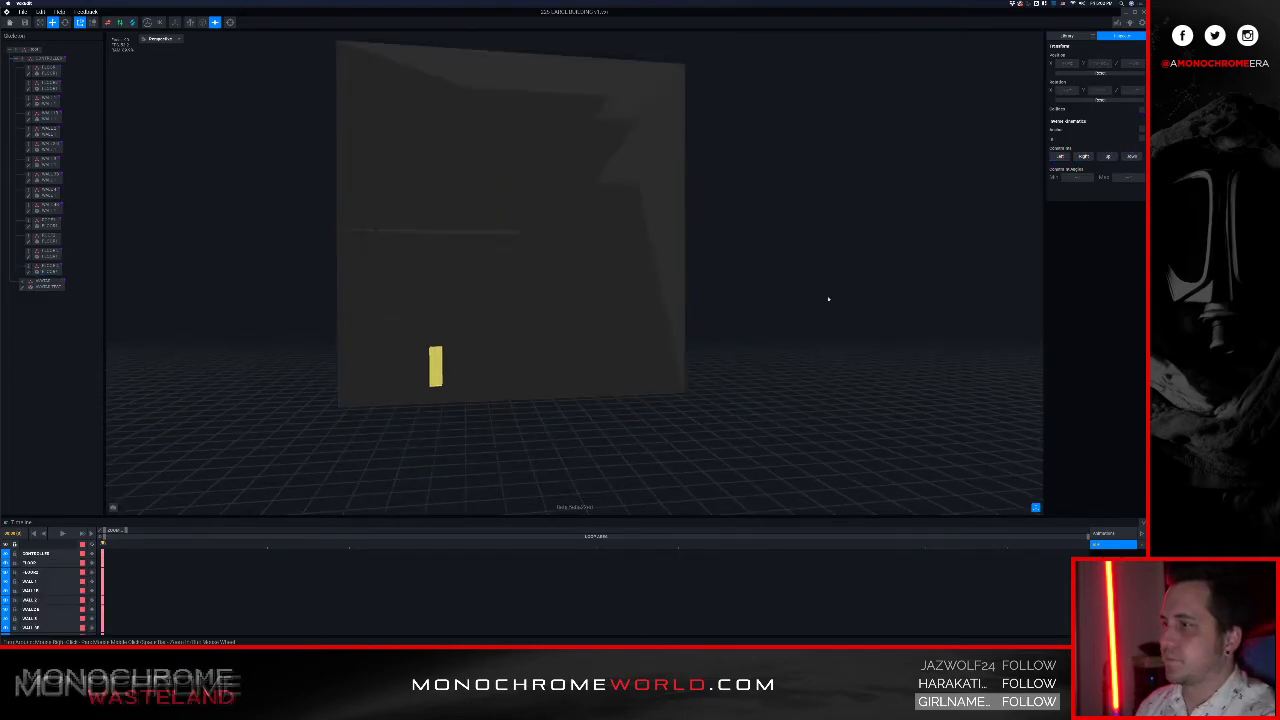
right_drag(631, 326, 636, 322)
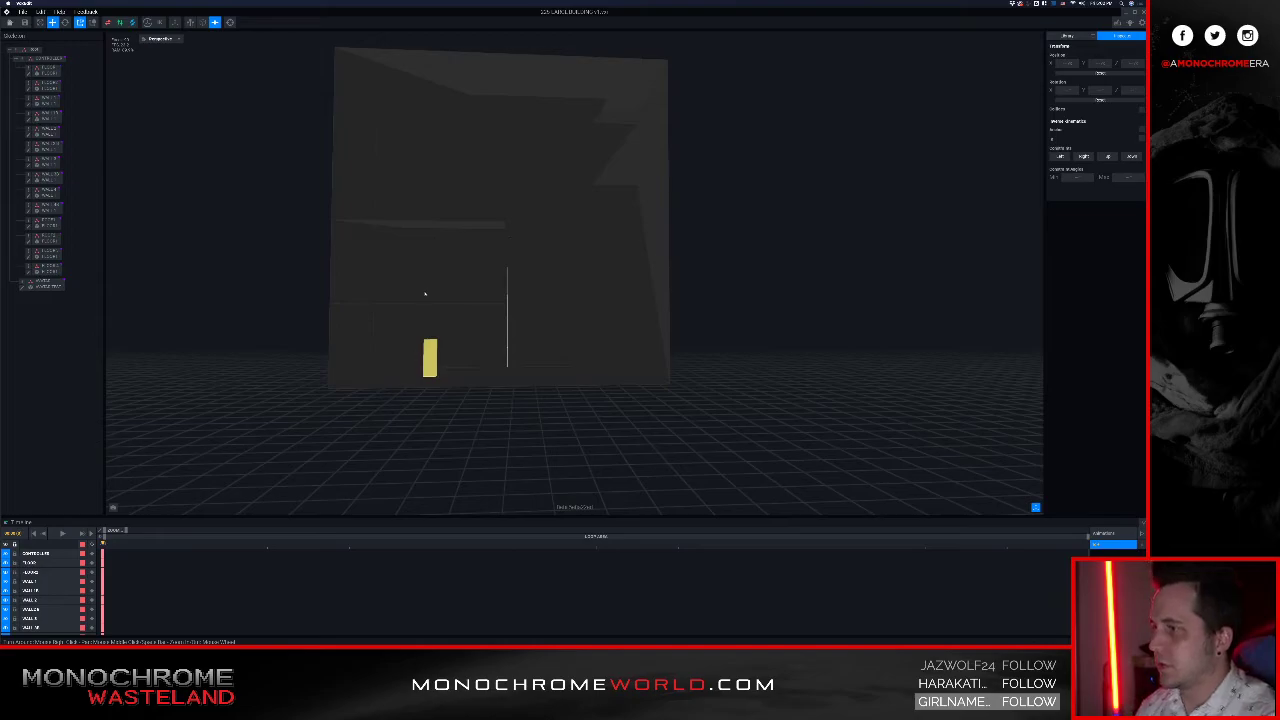
right_drag(427, 290, 448, 269)
right_drag(446, 390, 448, 399)
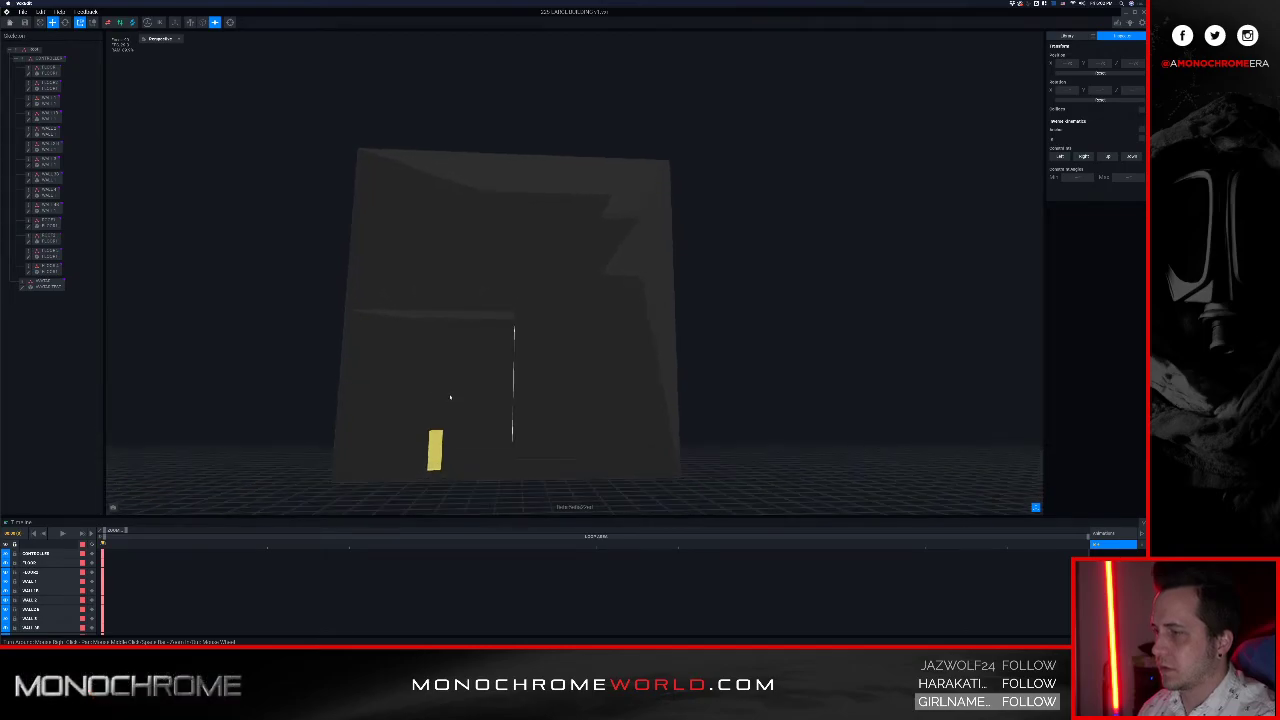
scroll(450, 397, up, 5)
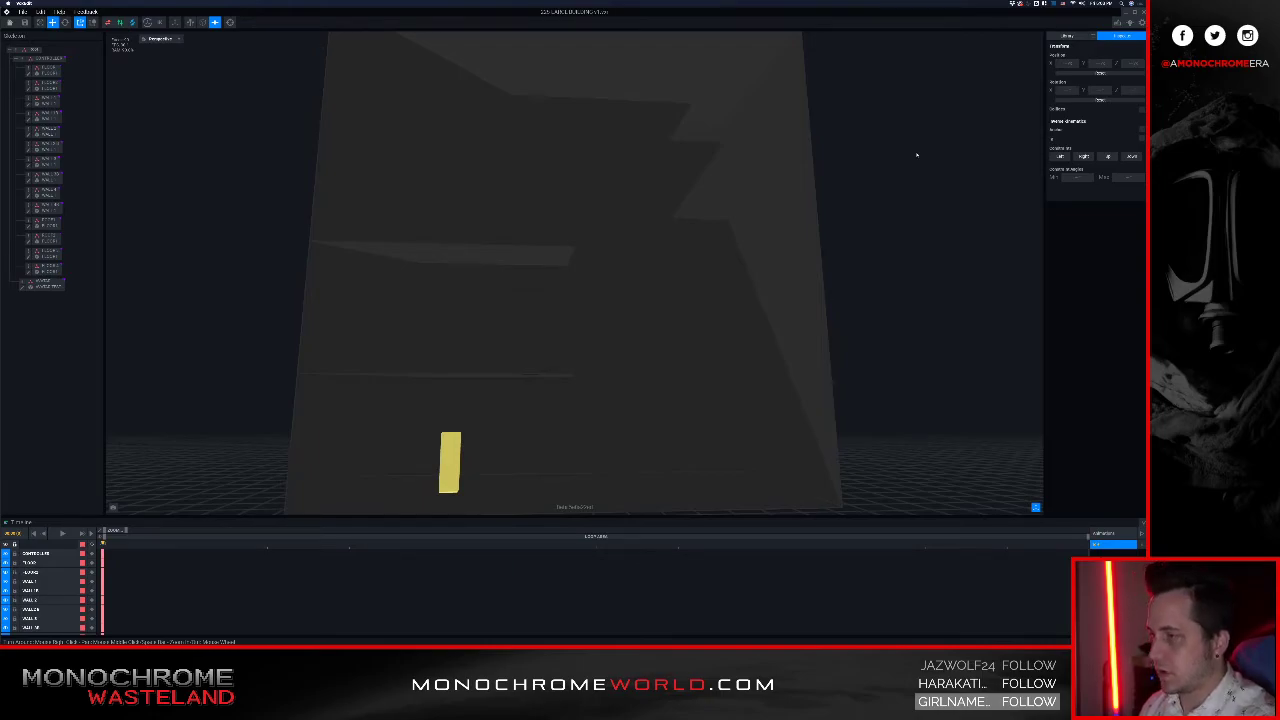
middle_drag(434, 414, 435, 405)
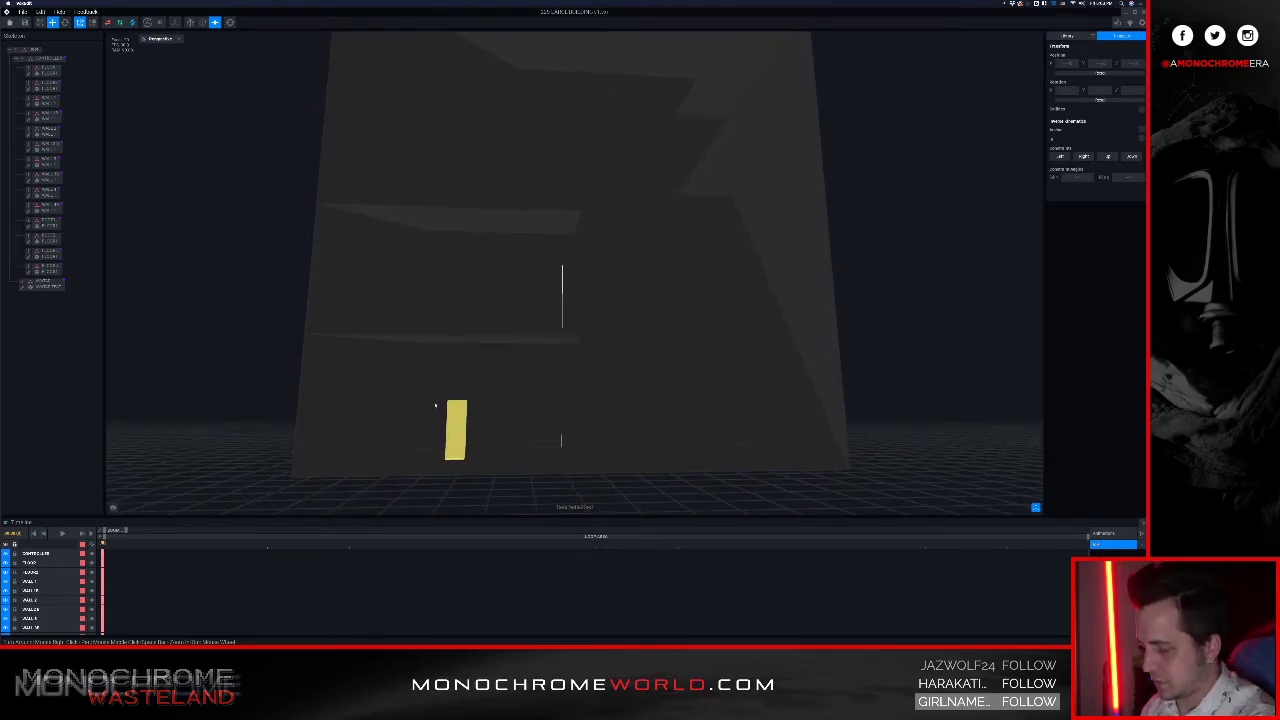
Step: Raise the first upper floor slightly and fine-tune its vertical position
click(480, 346)
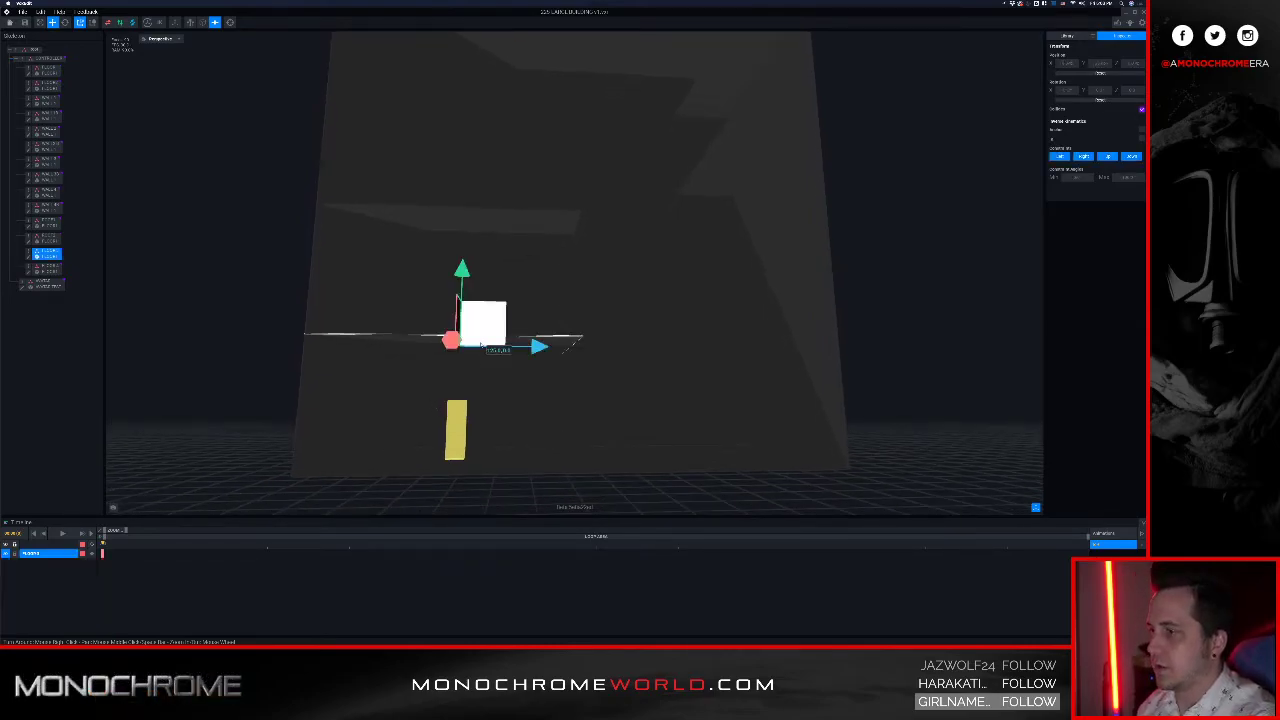
drag(463, 273, 463, 270)
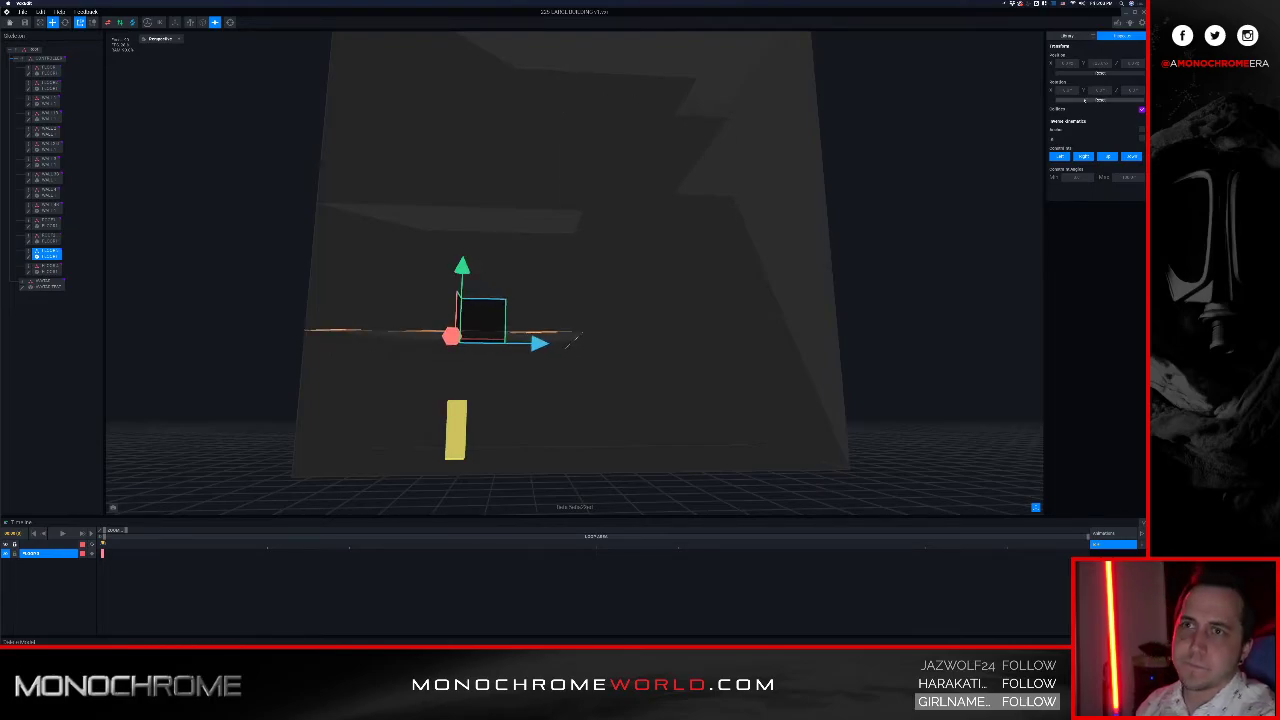
click(1097, 63)
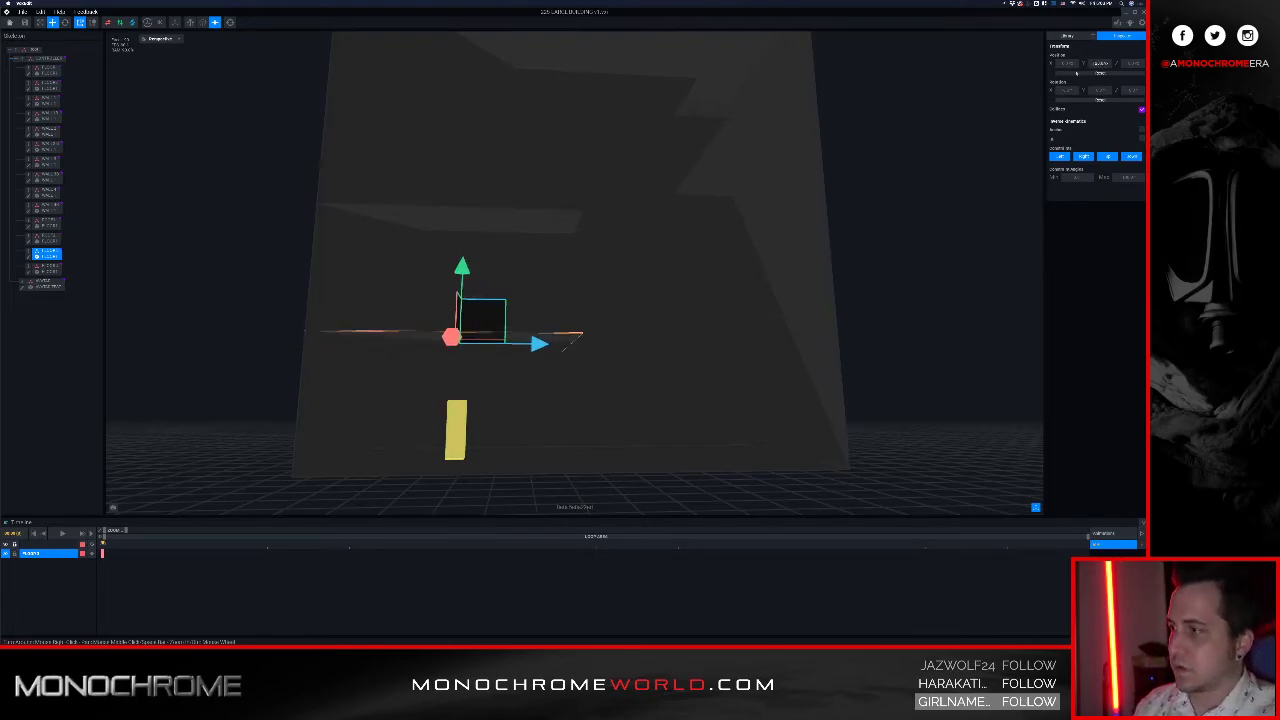
Step: Raise the second upper floor slightly and set its vertical position to 256
click(458, 222)
drag(457, 228, 460, 225)
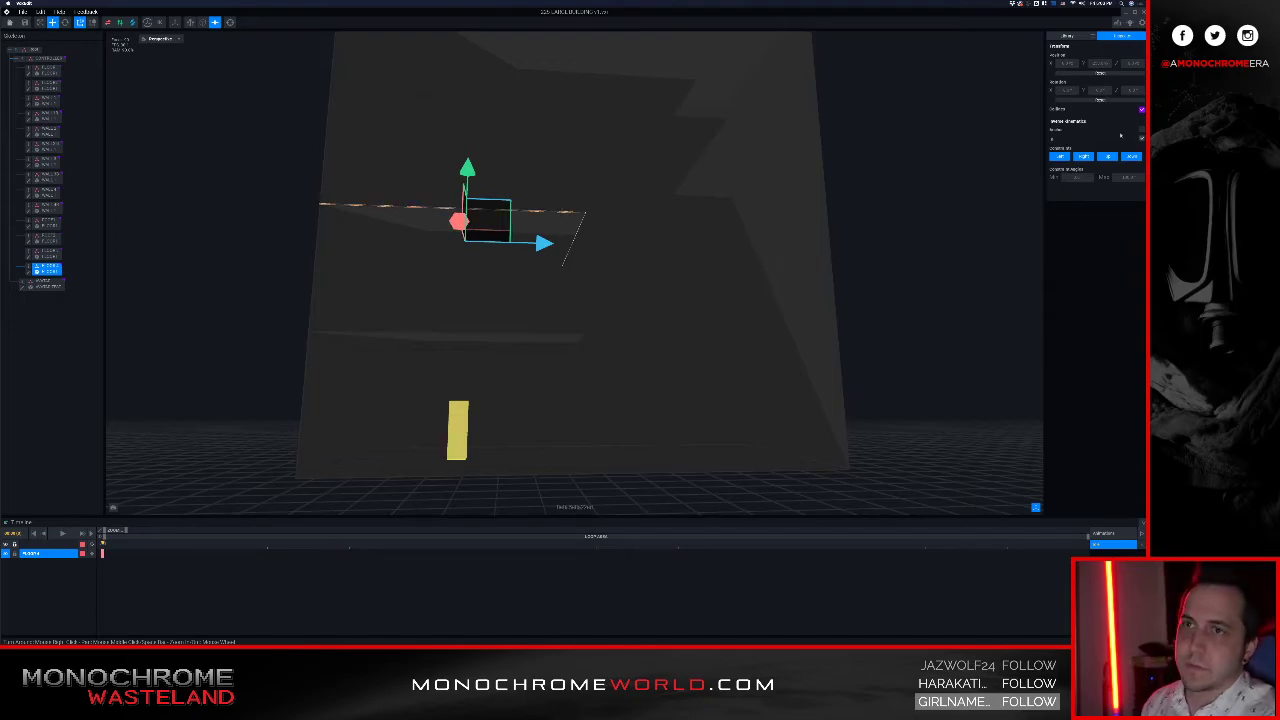
text(256)
key(Return)
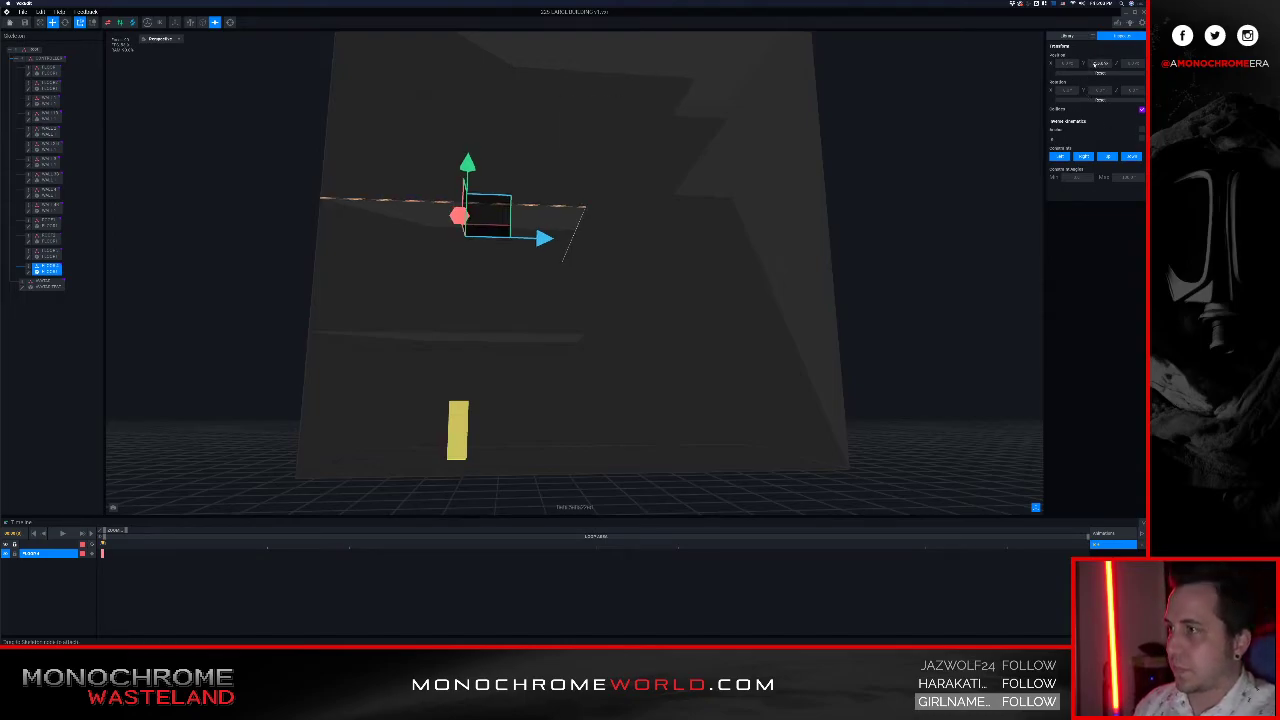
Step: Duplicate the second upper floor node and move the copy up toward the roof as a third upper floor
right_drag(271, 224, 306, 226)
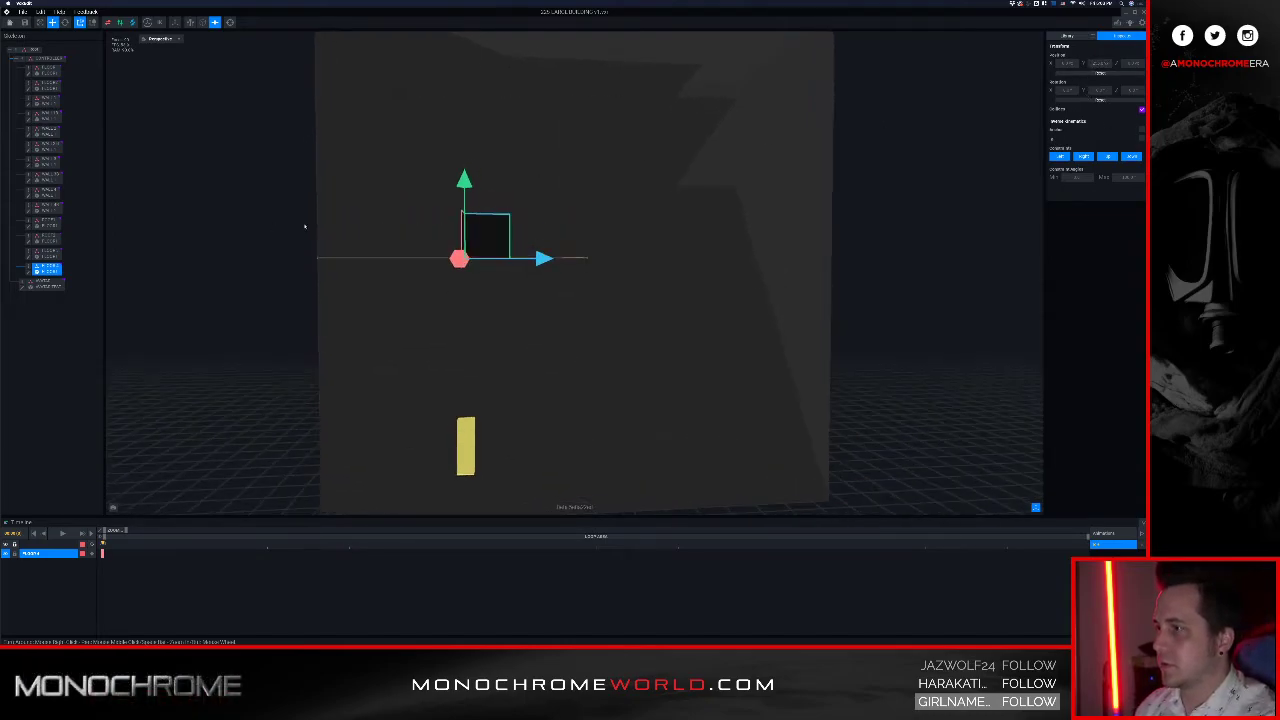
scroll(383, 252, down, 3)
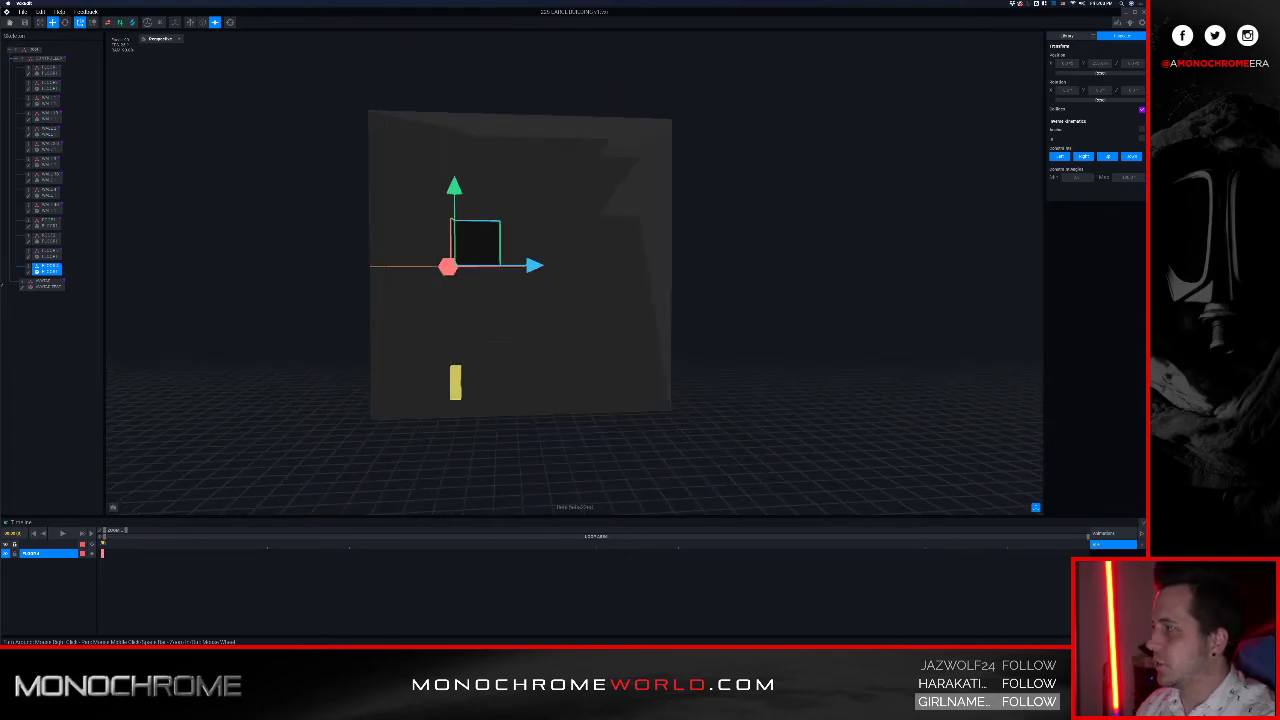
right_click(28, 272)
click(52, 306)
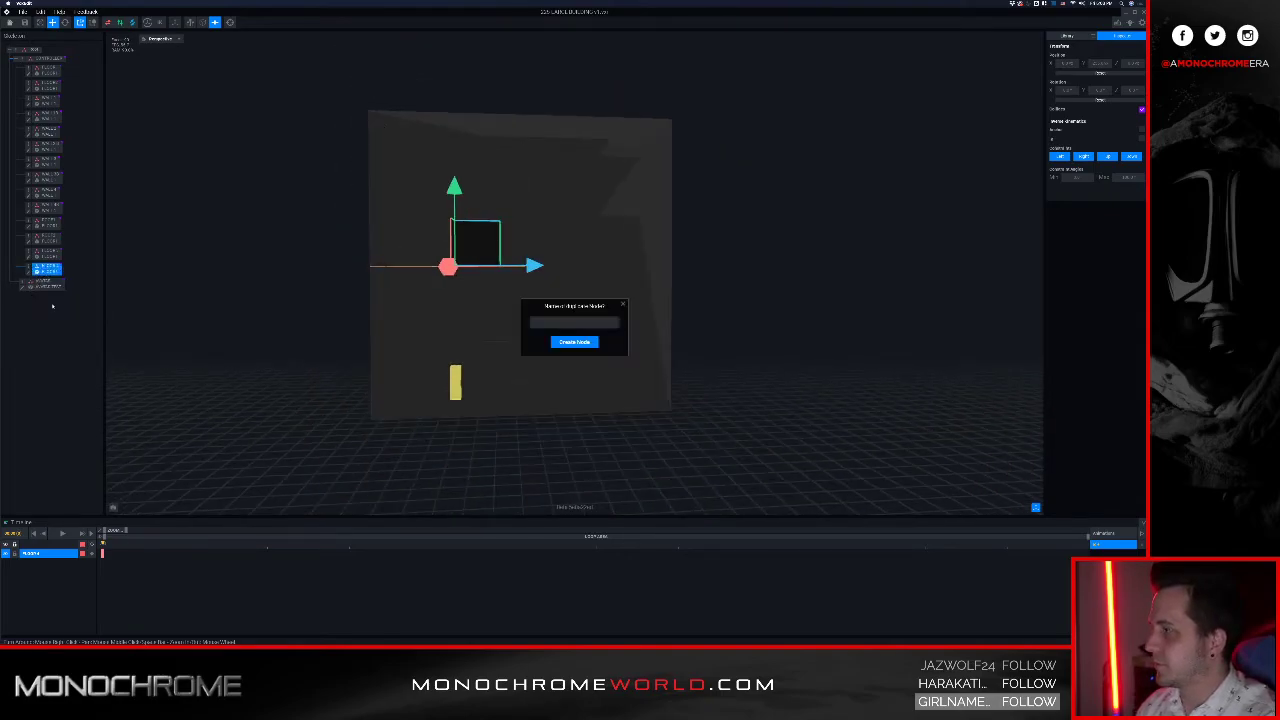
click(574, 342)
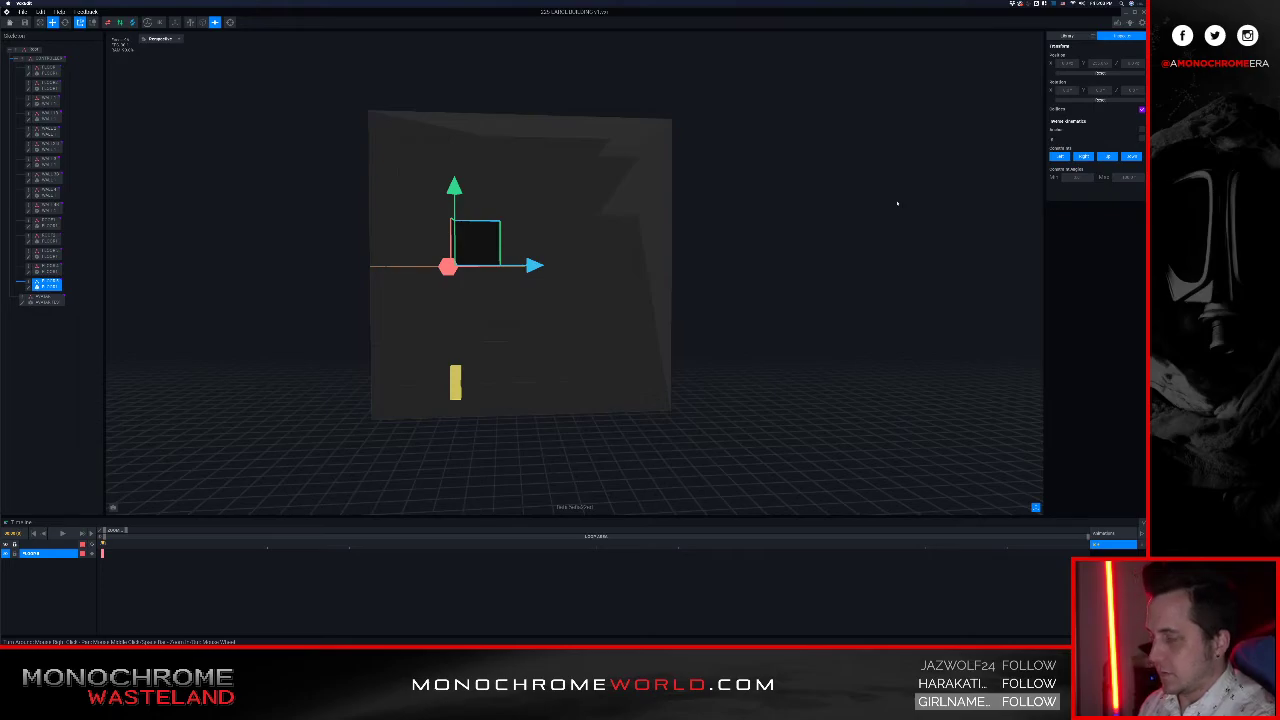
click(511, 335)
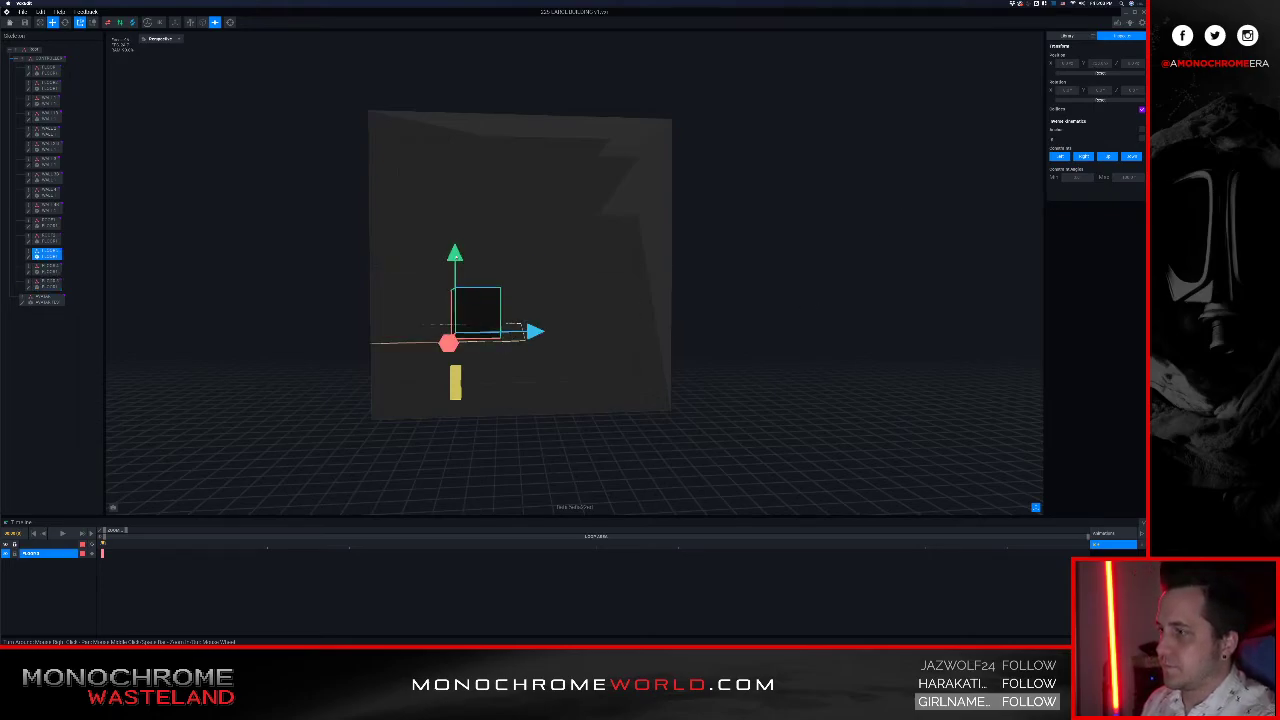
drag(411, 266, 409, 266)
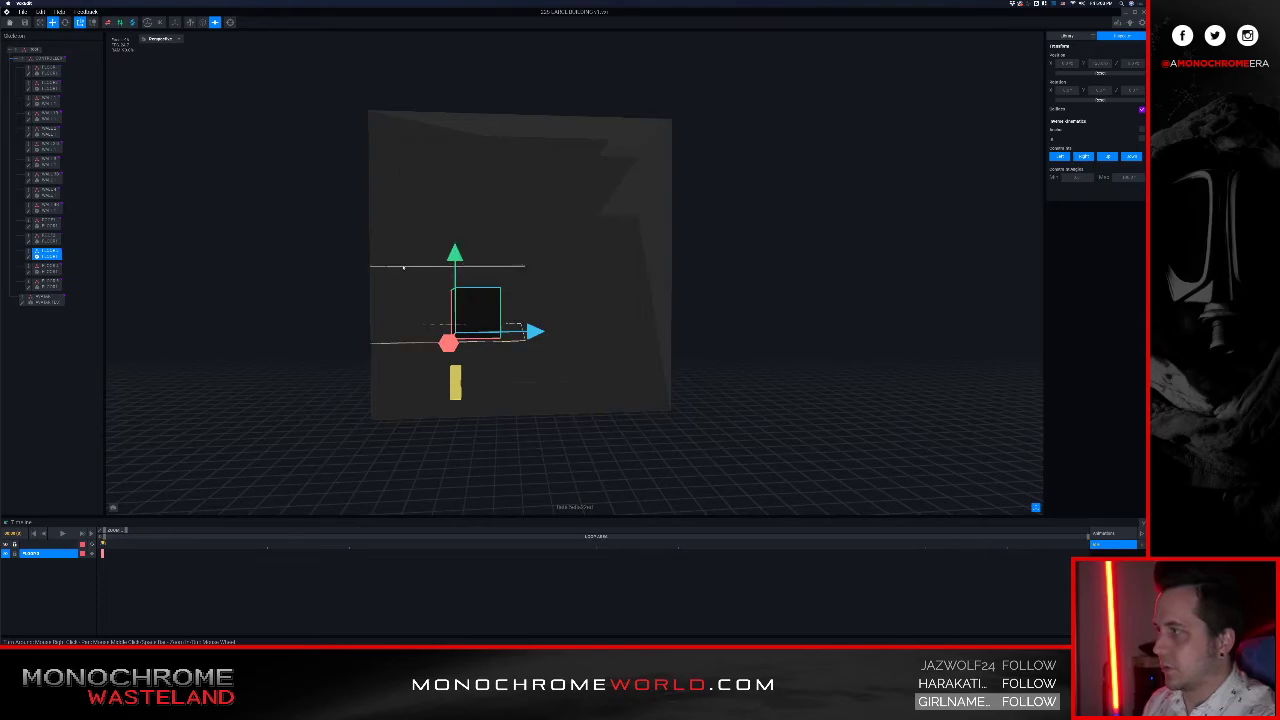
click(47, 284)
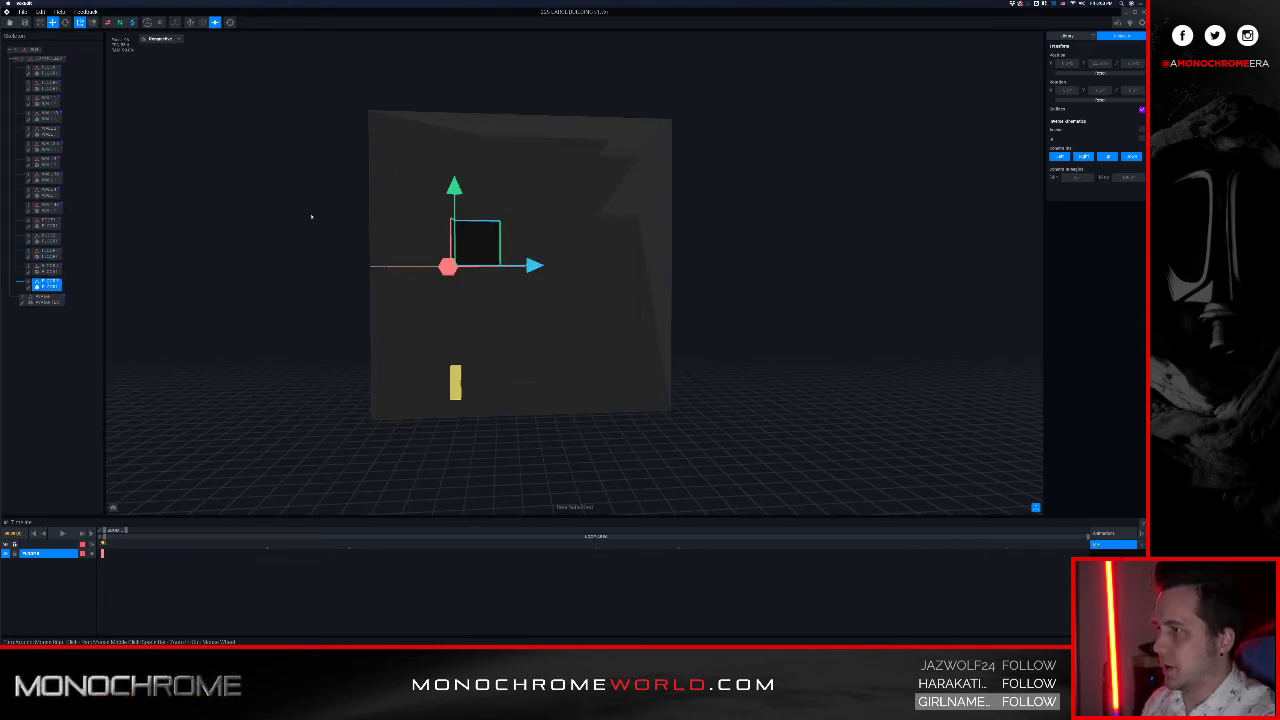
drag(446, 202, 972, 58)
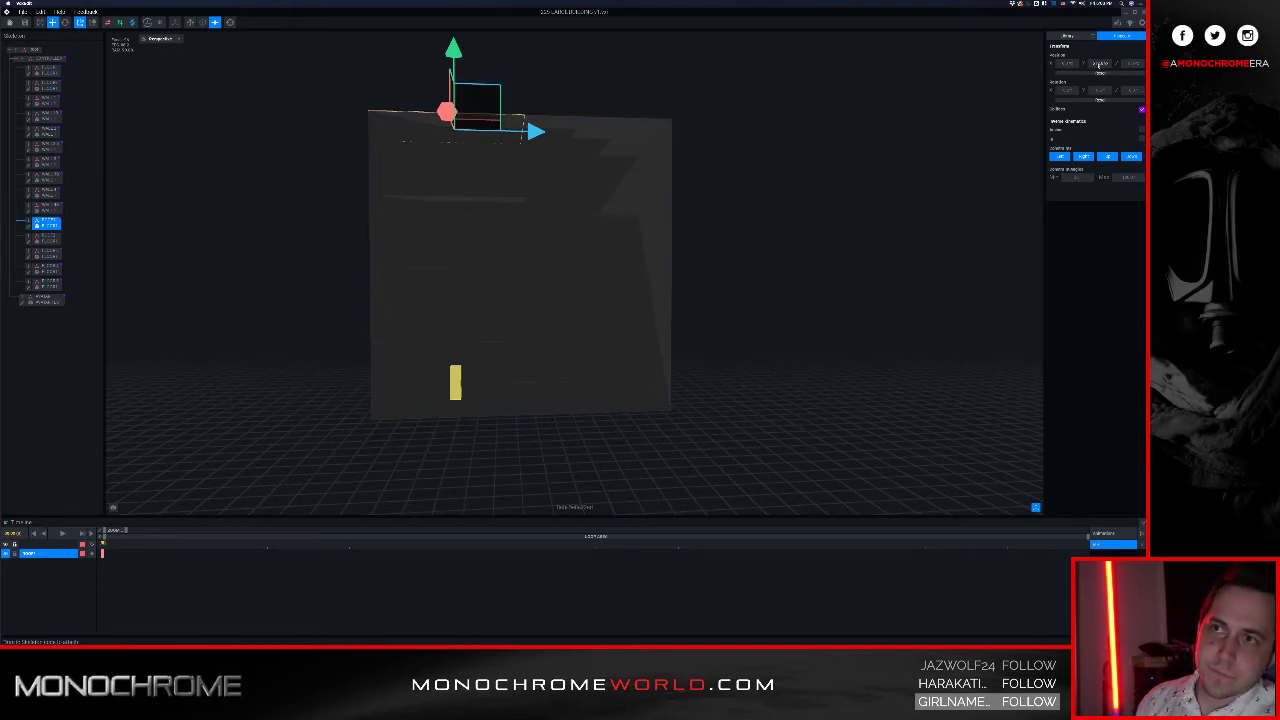
Step: Enter the third upper floor's vertical position, correcting it against the second floor to give an even storey height
click(445, 197)
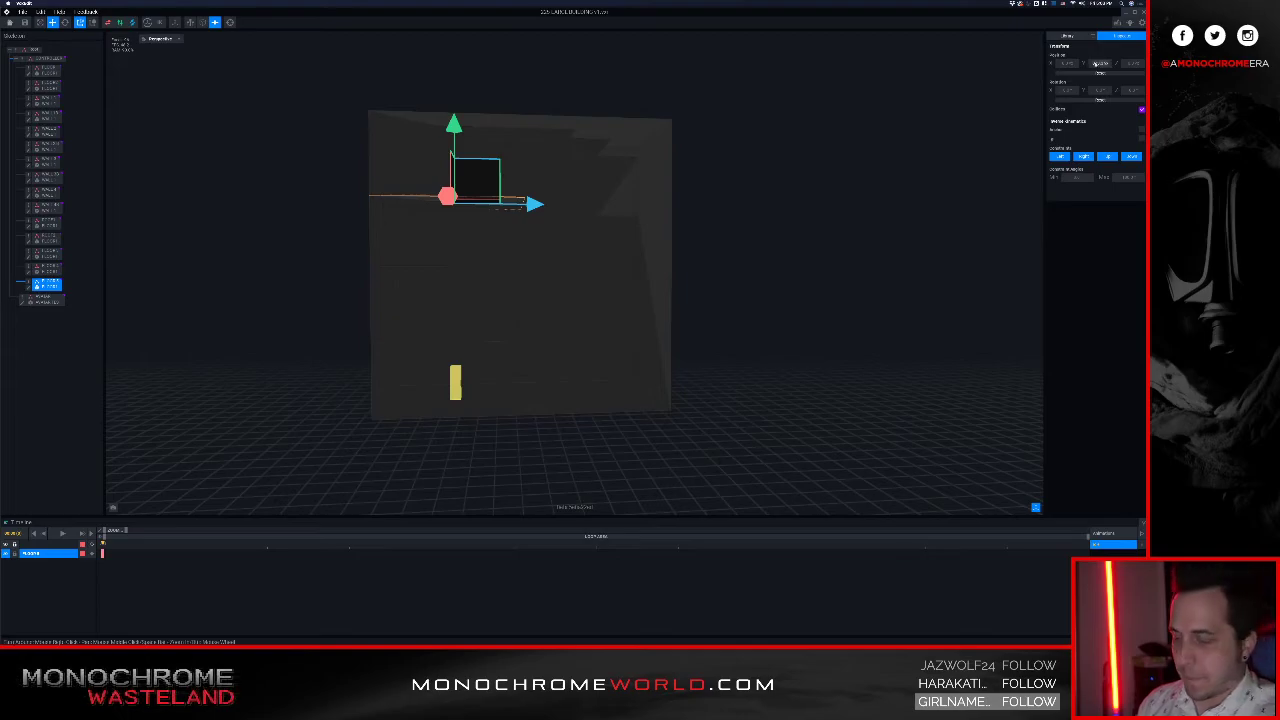
key(Return)
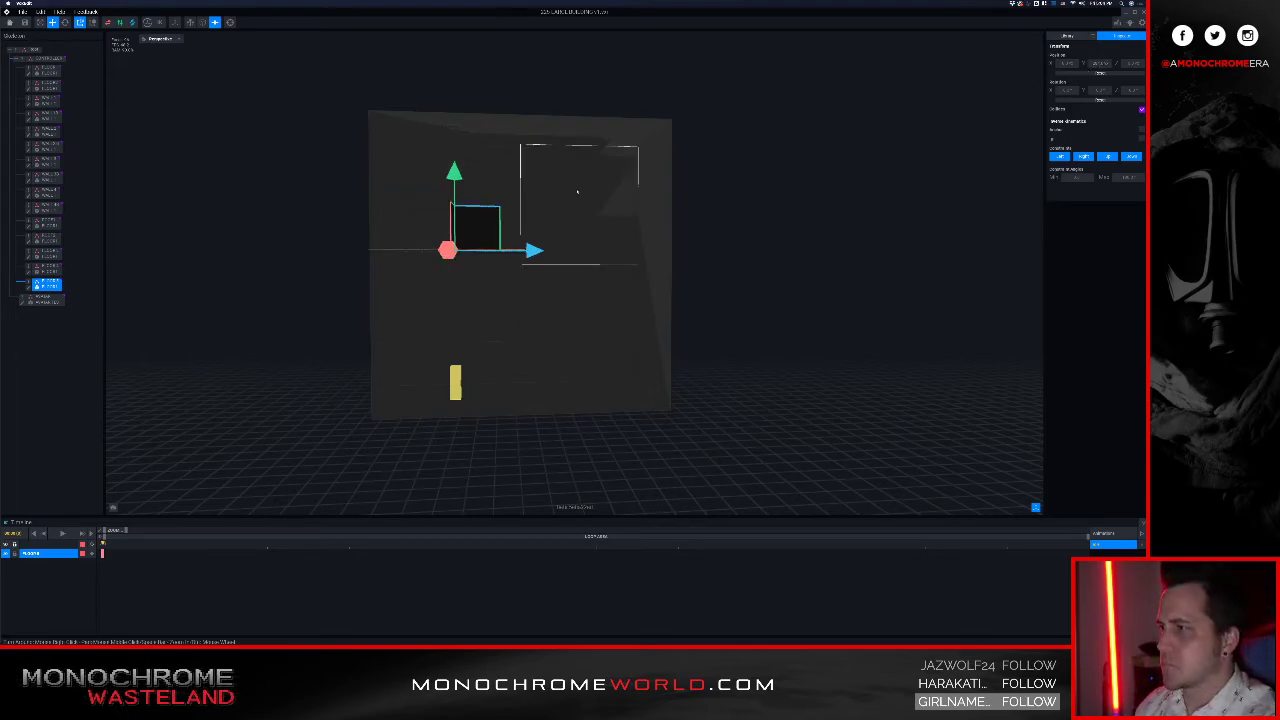
right_drag(377, 206, 401, 211)
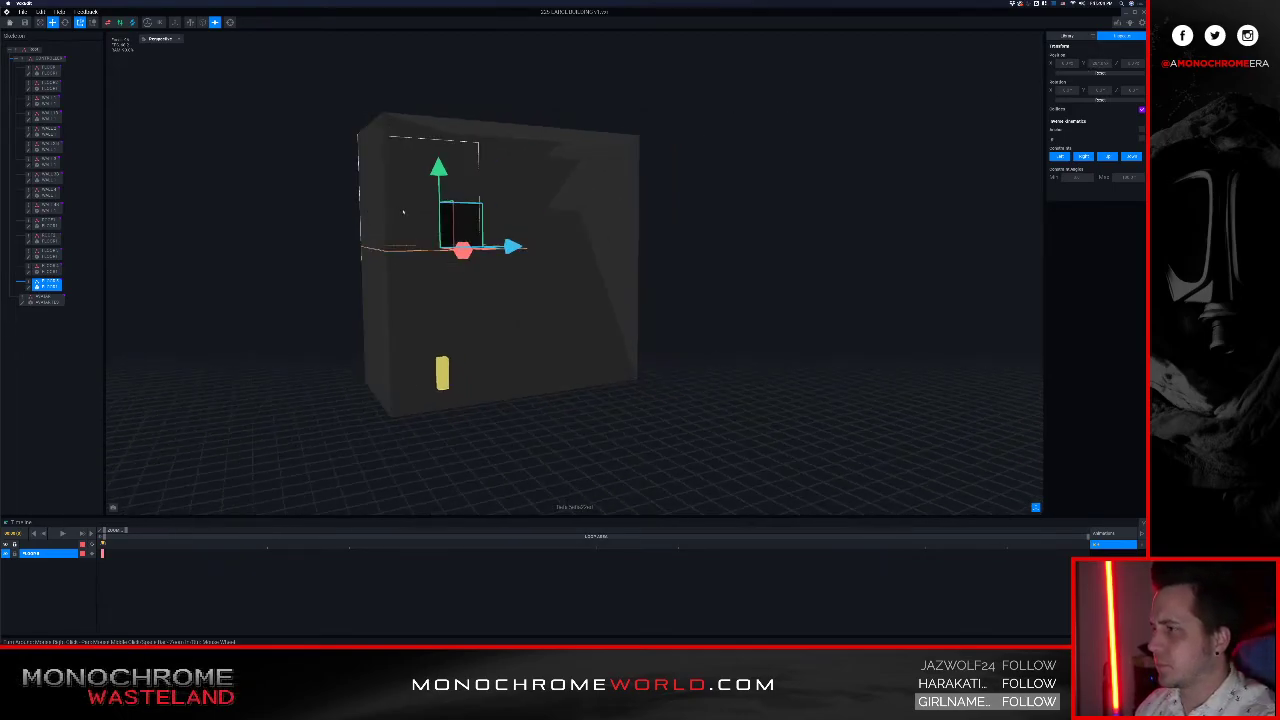
scroll(401, 211, up, 5)
click(455, 343)
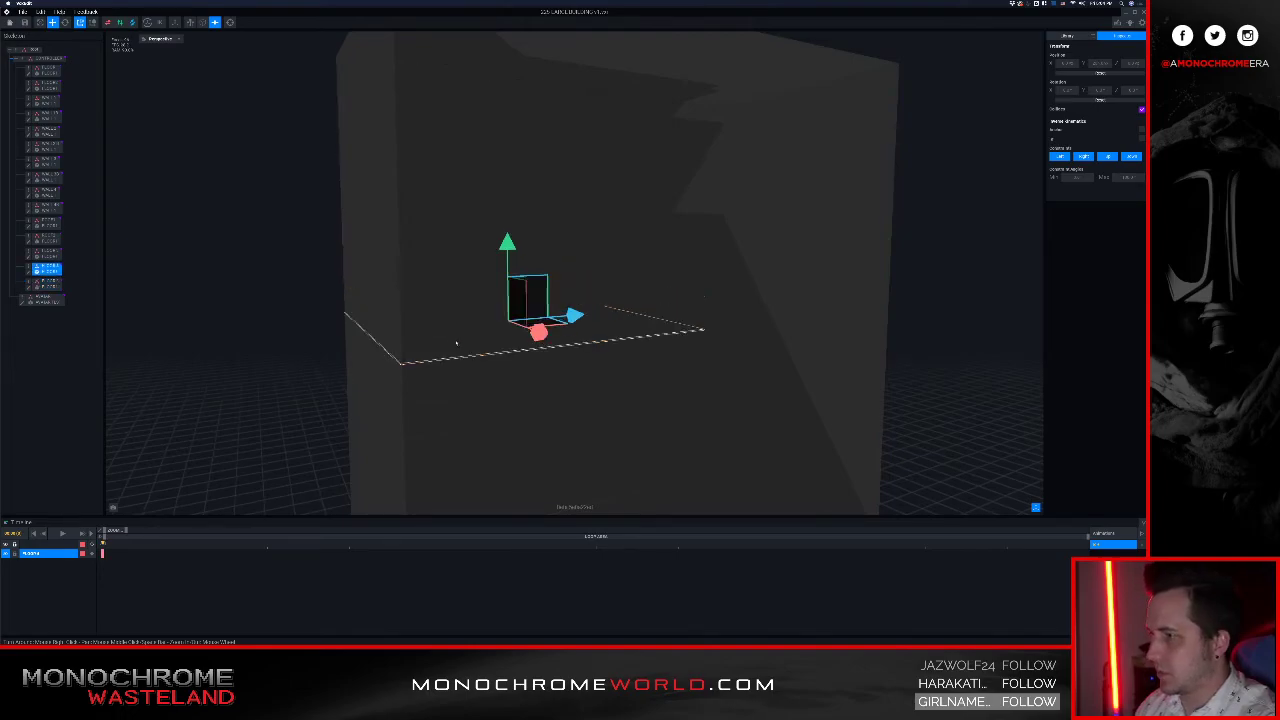
right_drag(457, 342, 430, 338)
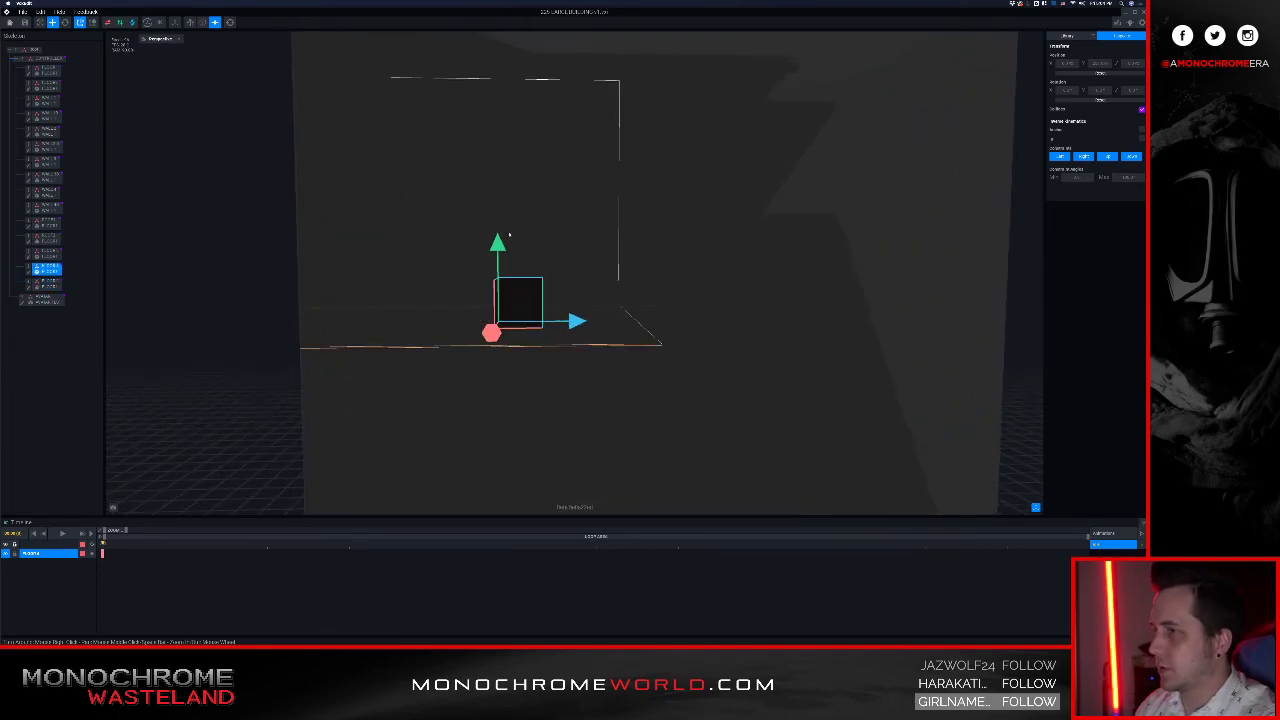
click(428, 299)
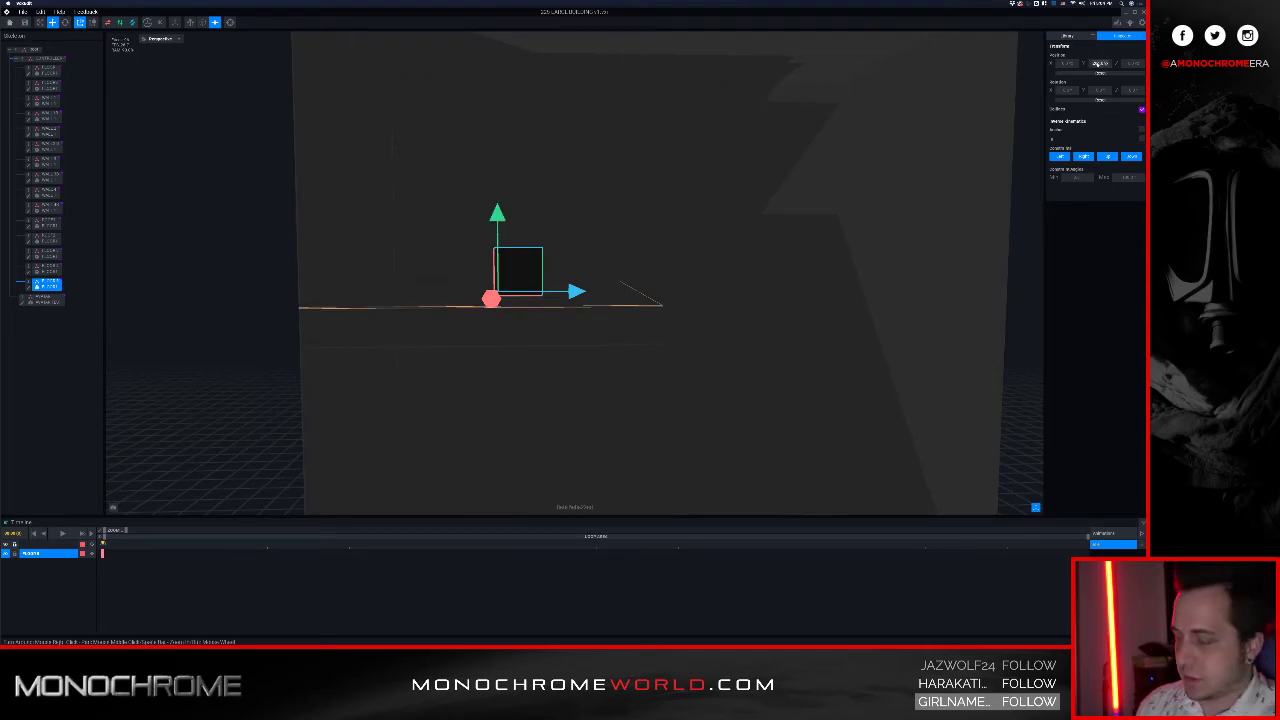
key(Return)
Step: Select the top floor section at the roof and examine the storey spacing beneath it
scroll(309, 155, down, 5)
click(298, 204)
click(493, 136)
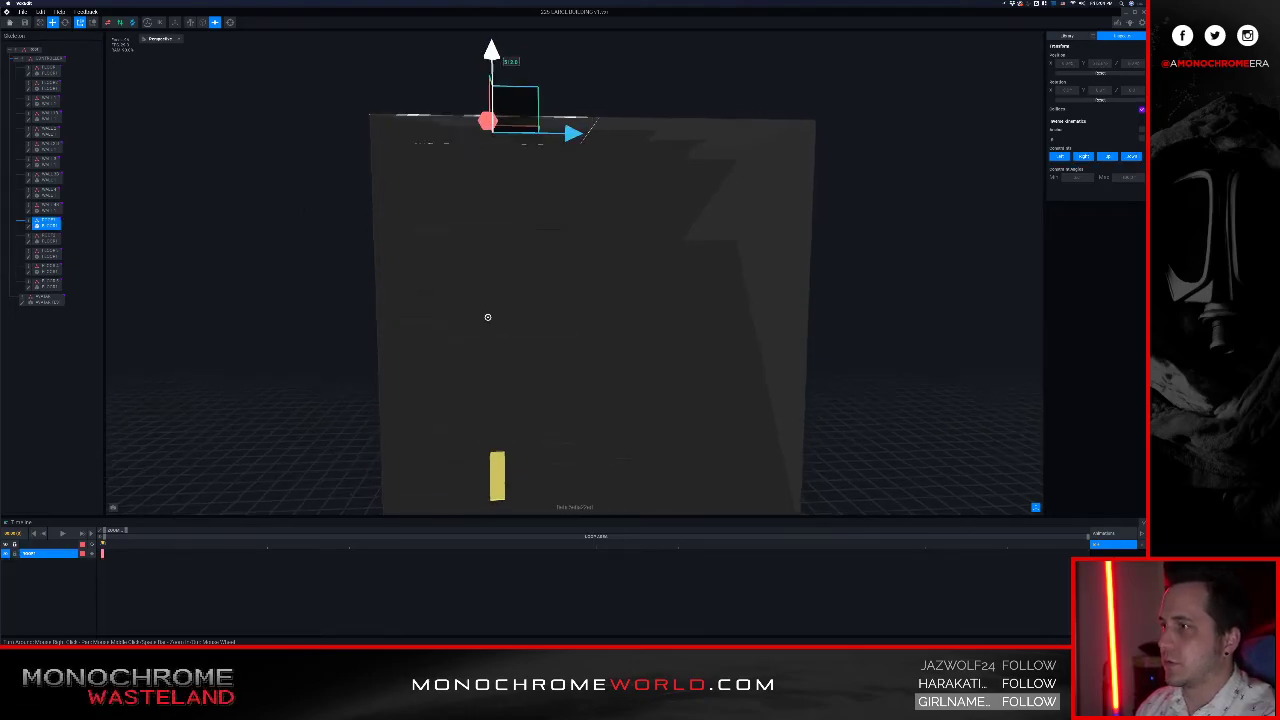
scroll(583, 240, down, 3)
right_drag(583, 240, 574, 257)
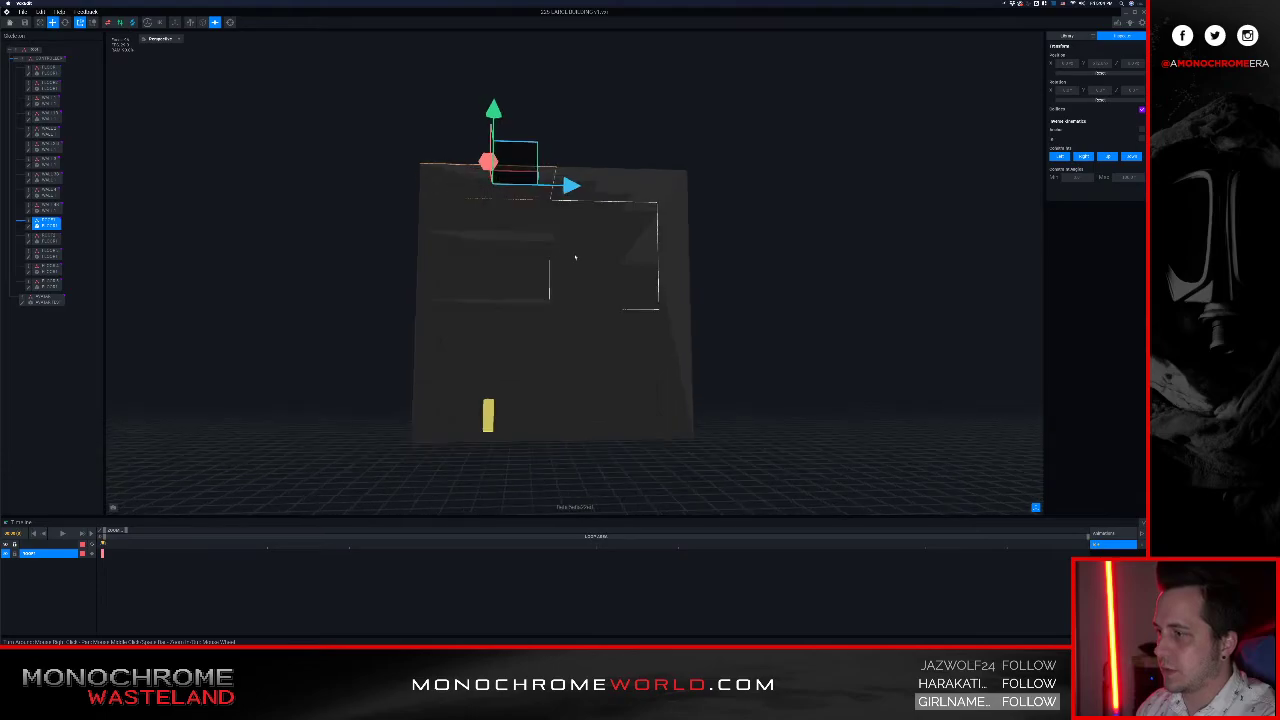
Step: Examine the building's upper storeys from the front, comparing their height with the yellow reference block
scroll(499, 350, up, 3)
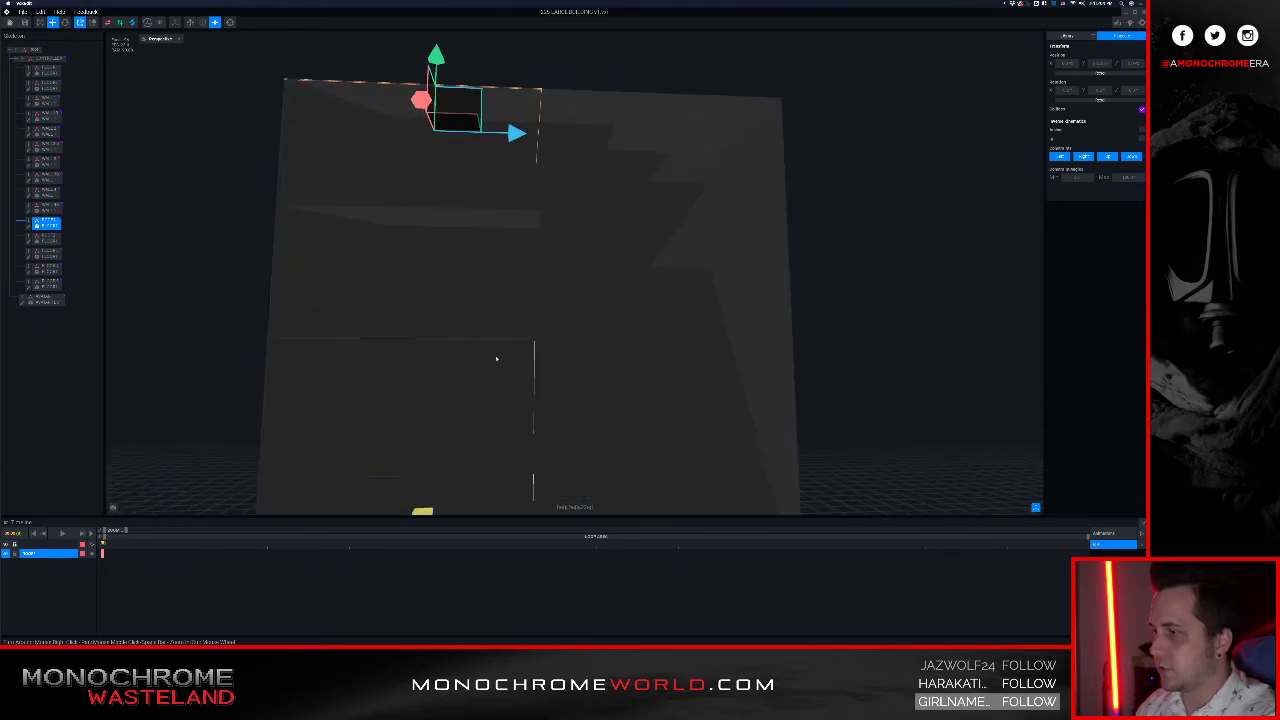
scroll(495, 360, down, 3)
right_drag(495, 366, 491, 329)
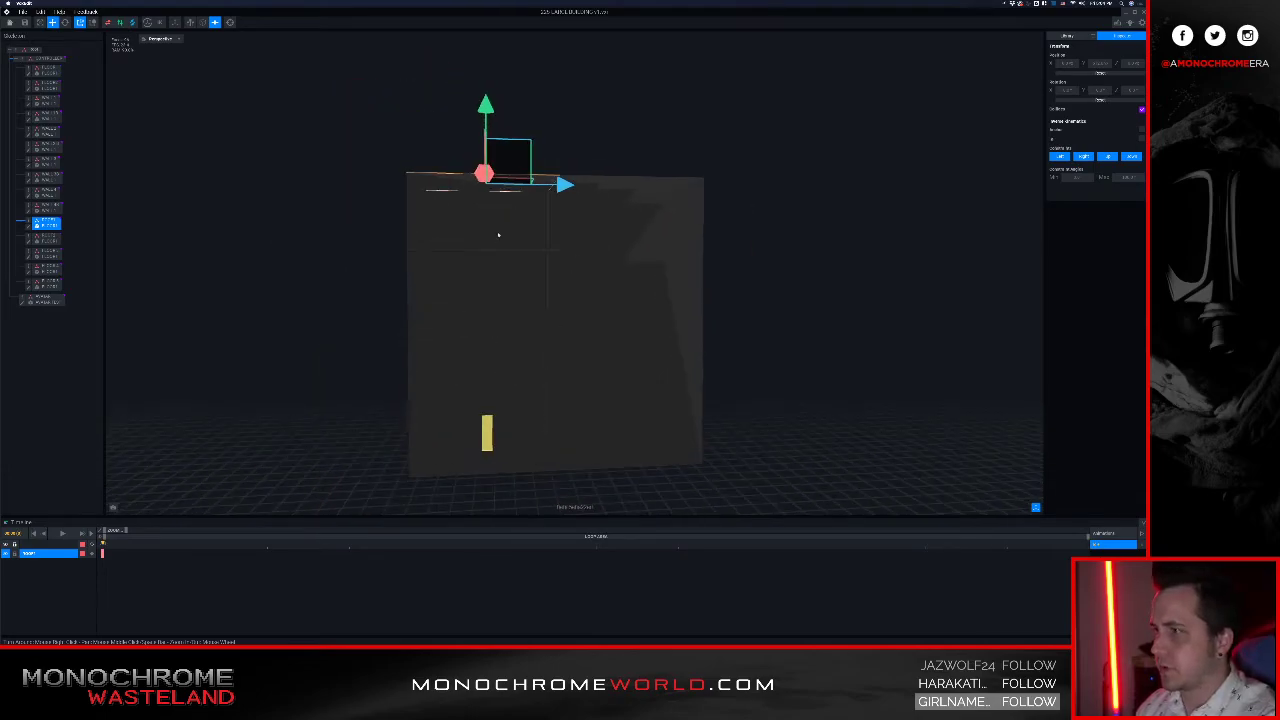
right_drag(496, 232, 524, 192)
scroll(556, 304, up, 2)
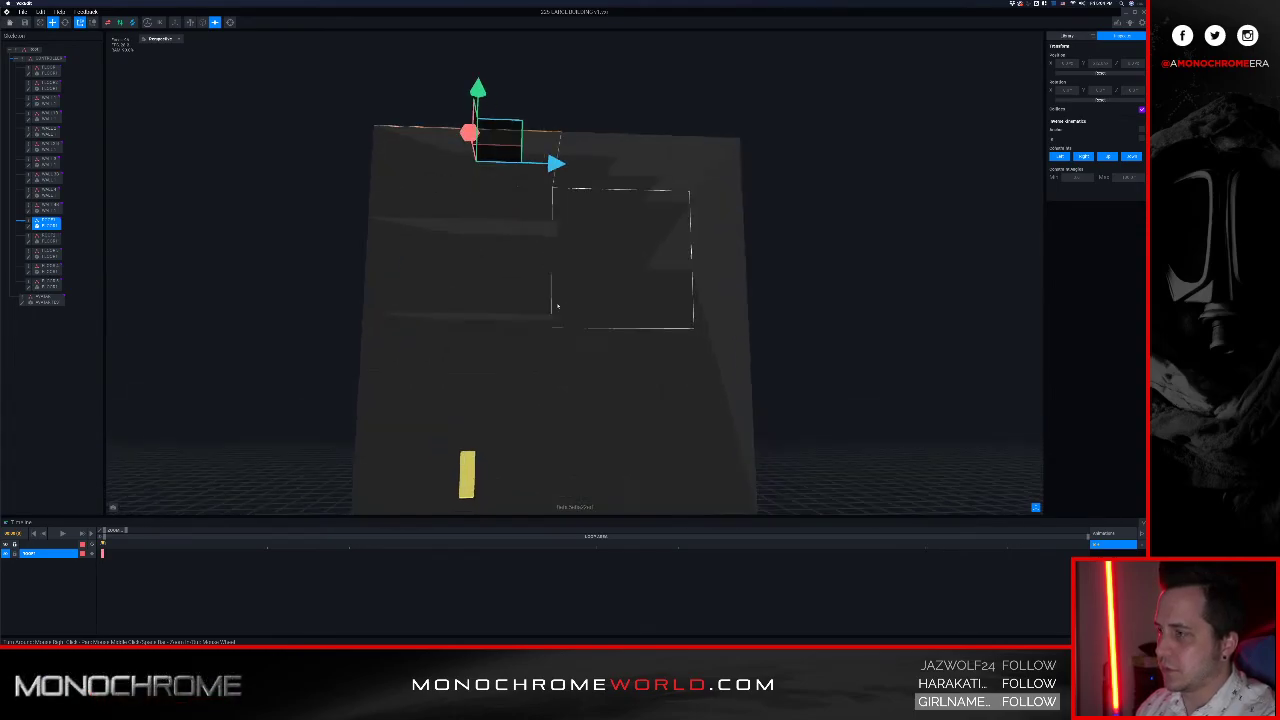
right_drag(513, 316, 533, 325)
scroll(523, 318, up, 2)
scroll(524, 319, down, 1)
scroll(520, 320, down, 3)
middle_drag(533, 326, 523, 315)
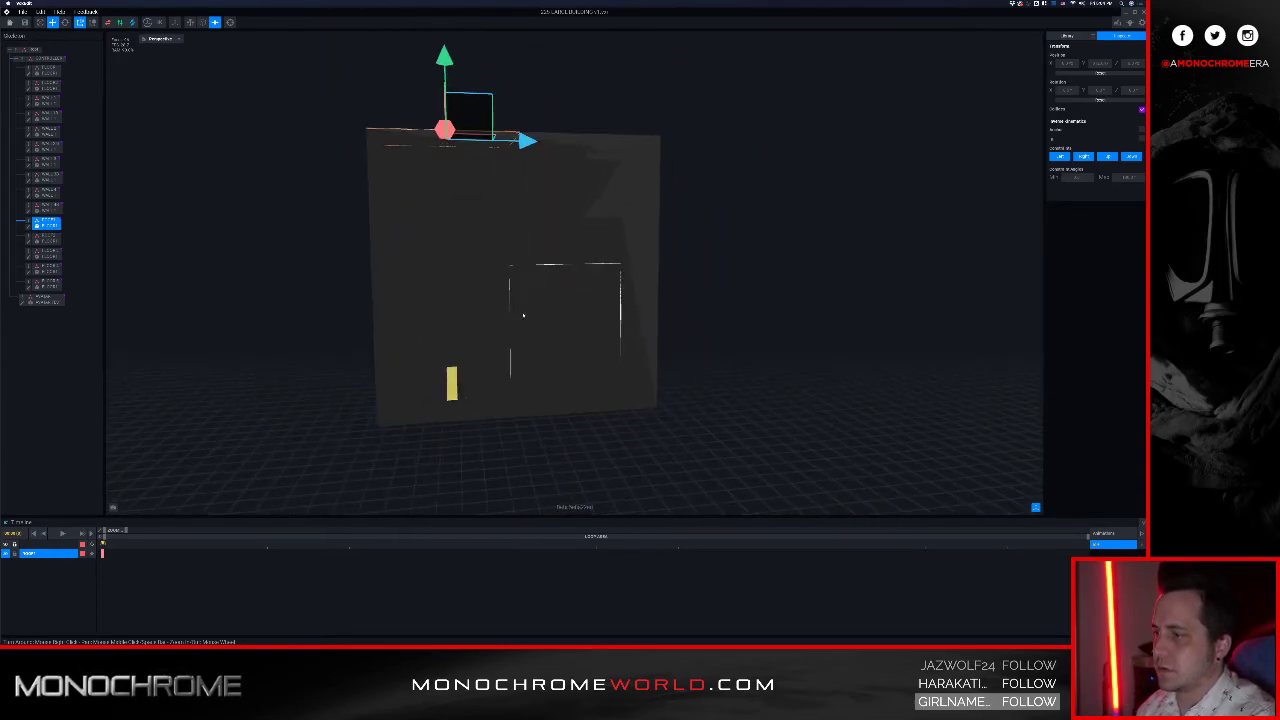
scroll(523, 315, up, 2)
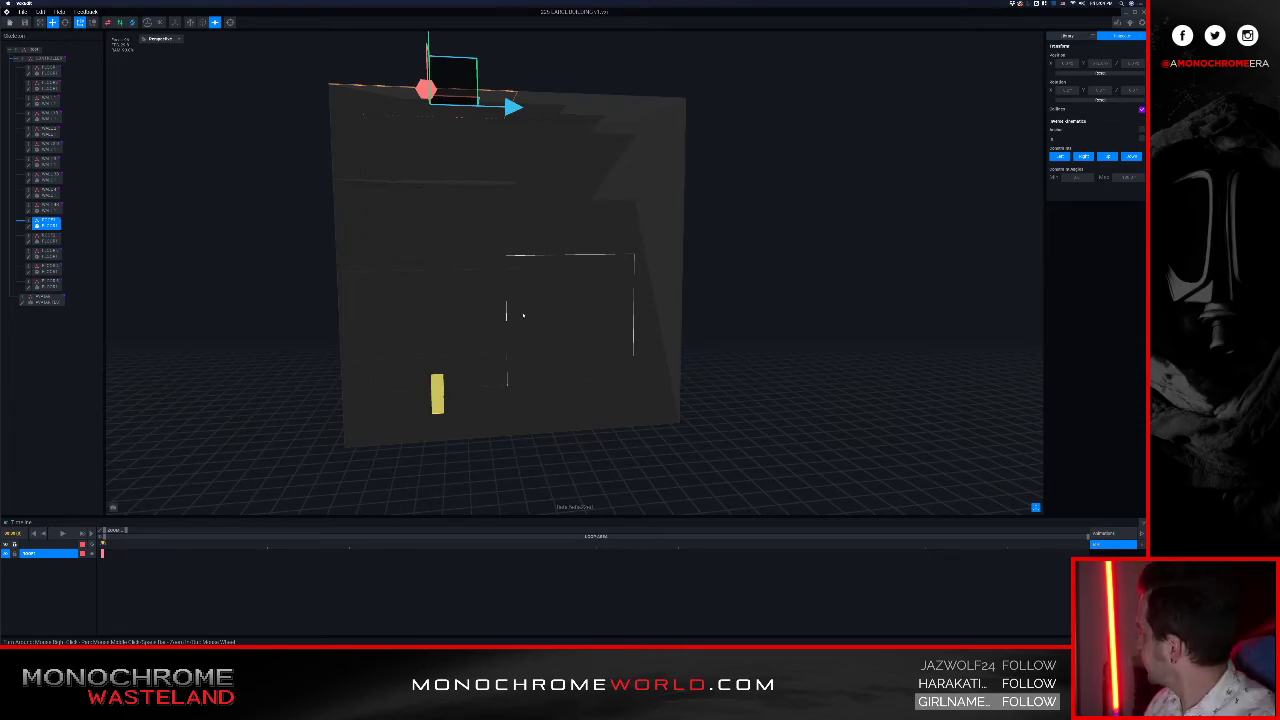
right_drag(482, 381, 489, 346)
scroll(489, 346, up, 2)
middle_drag(489, 346, 573, 388)
scroll(517, 360, down, 2)
right_drag(517, 360, 550, 409)
scroll(562, 412, up, 4)
scroll(557, 411, down, 4)
right_drag(460, 376, 540, 363)
right_drag(437, 352, 500, 346)
Step: Select the building's lower side wall and turn on the bounding boxes of all nodes
click(517, 348)
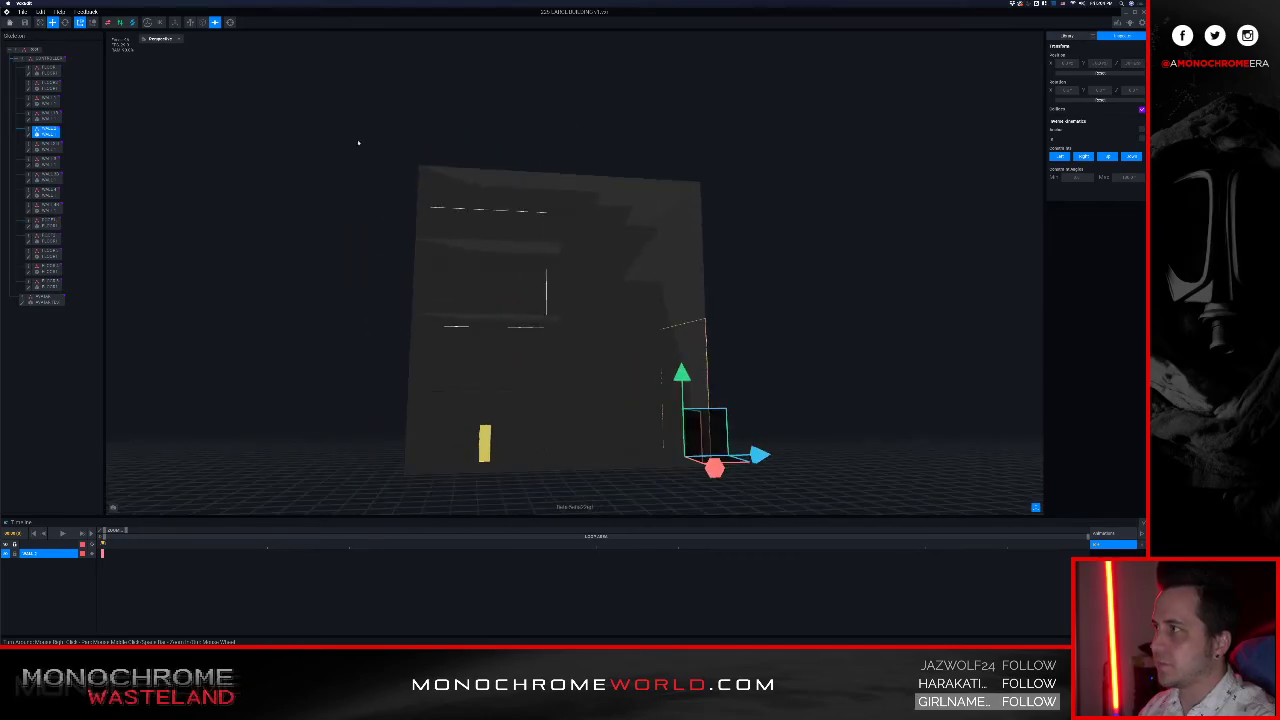
right_drag(487, 247, 482, 269)
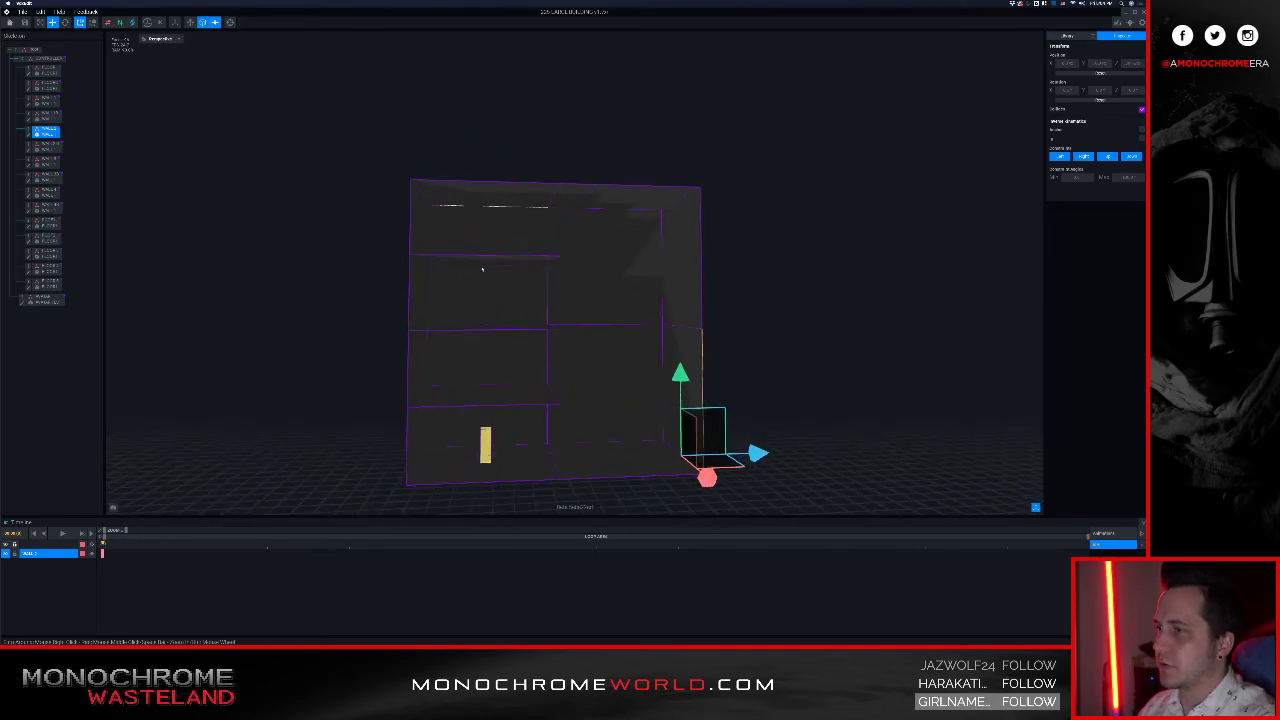
scroll(489, 283, up, 4)
scroll(514, 305, down, 3)
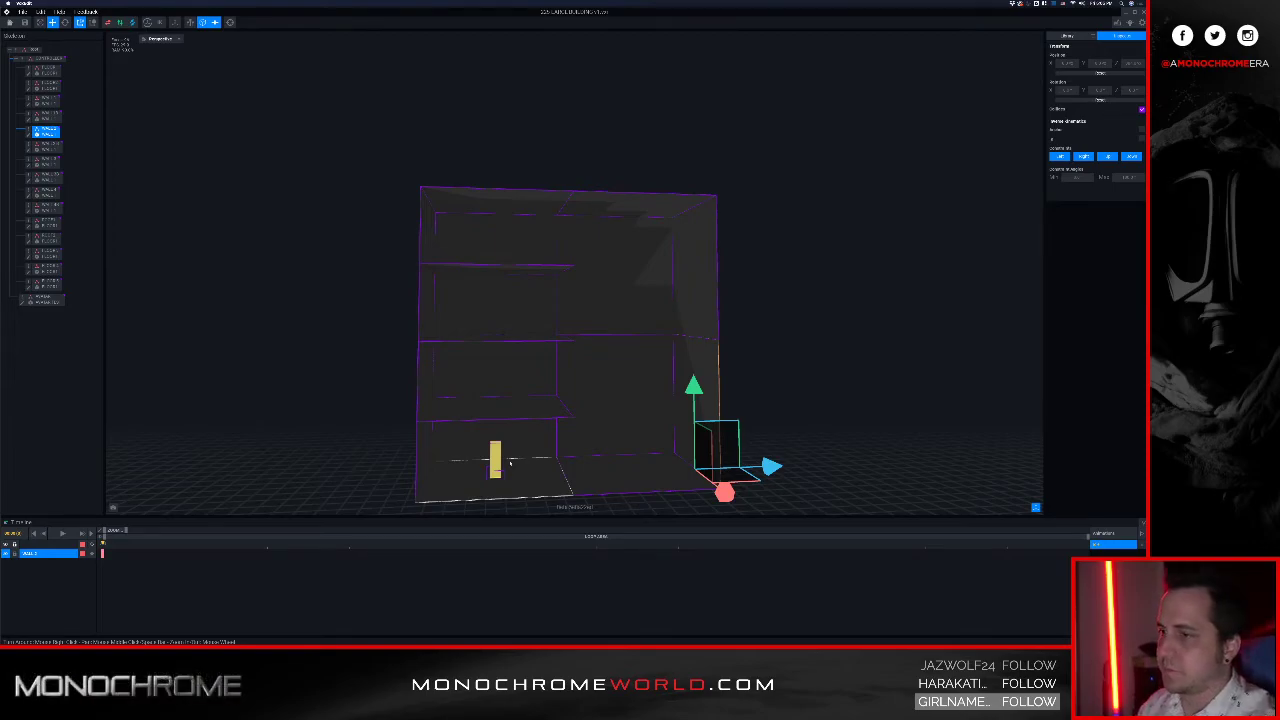
Step: Clear the wall selection and examine the outlined storeys against the yellow reference block from several distances and angles
scroll(600, 394, down, 3)
right_drag(597, 390, 626, 389)
right_drag(645, 347, 590, 335)
click(601, 343)
middle_drag(722, 360, 635, 354)
scroll(635, 354, down, 1)
right_drag(635, 354, 629, 380)
scroll(643, 357, up, 3)
scroll(634, 370, down, 1)
scroll(629, 372, up, 1)
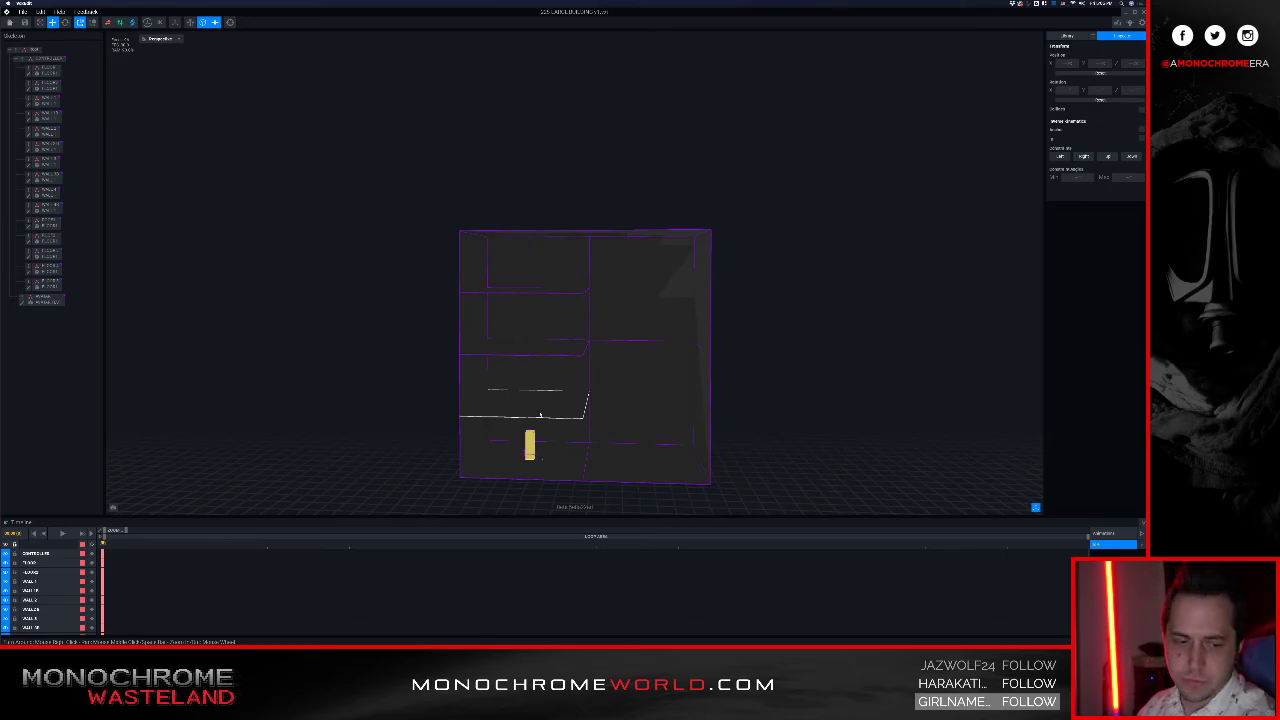
scroll(545, 408, down, 3)
right_drag(544, 407, 548, 406)
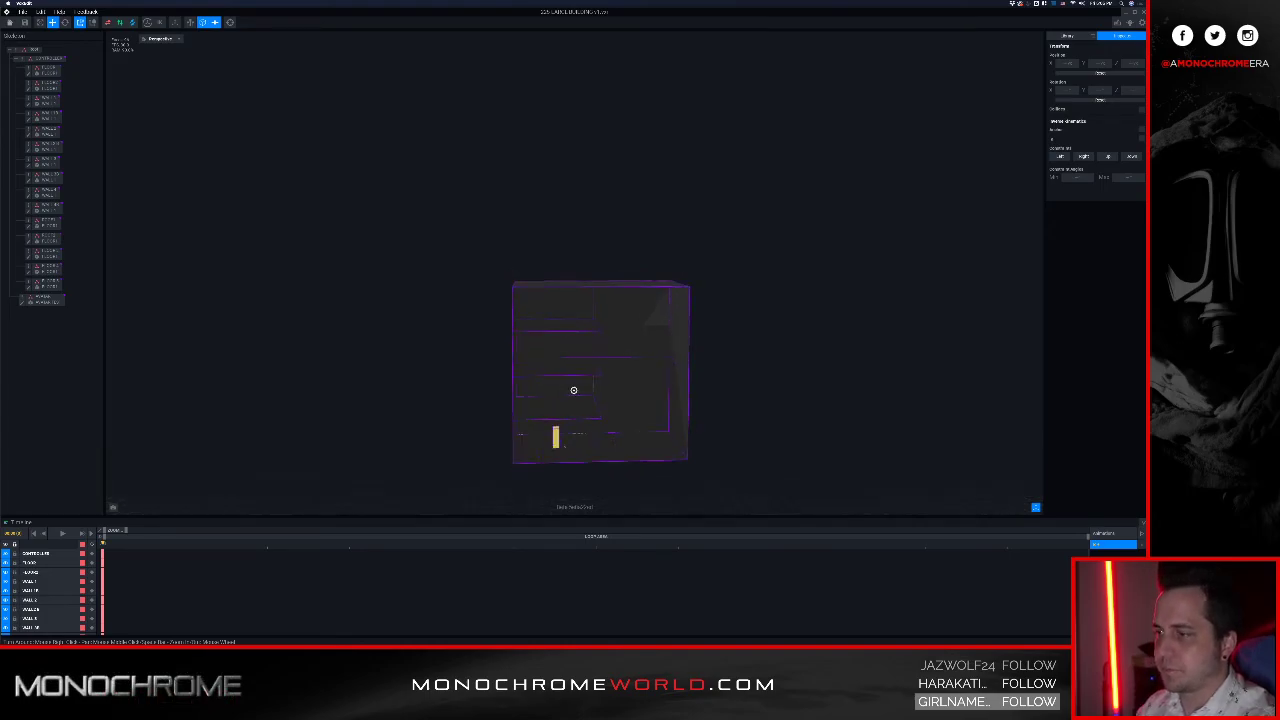
scroll(585, 392, up, 2)
scroll(590, 393, up, 3)
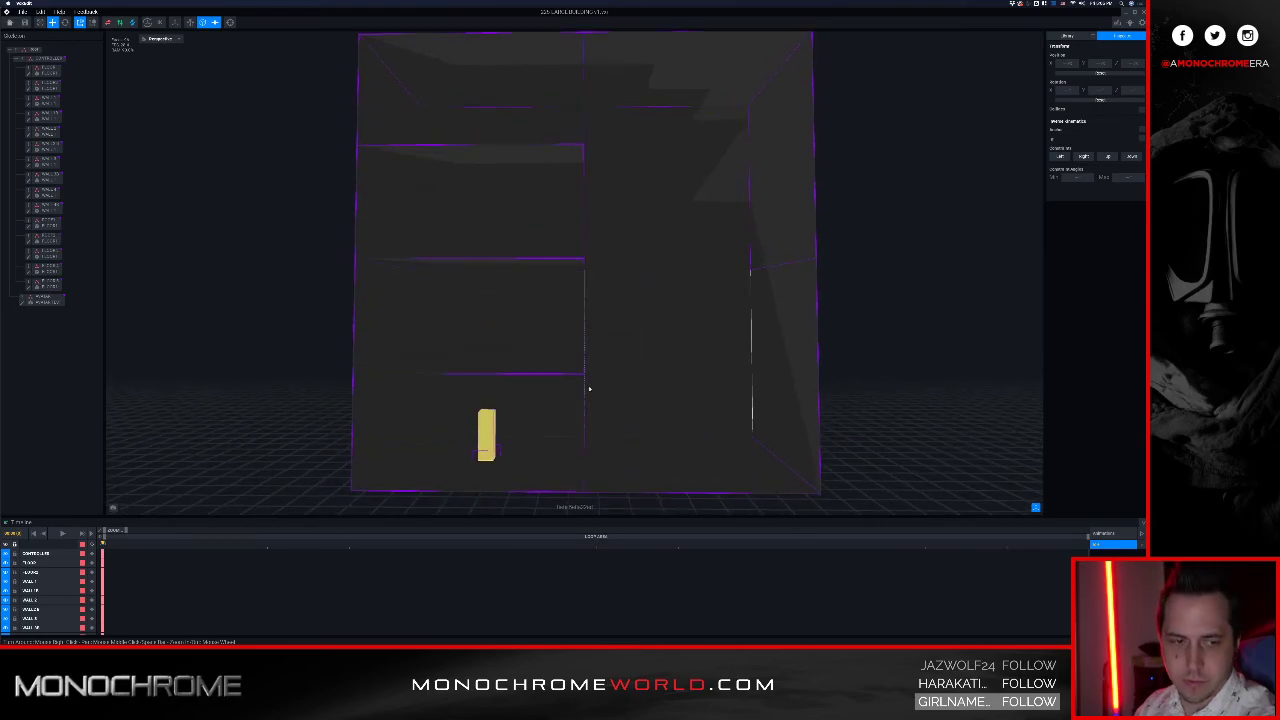
scroll(584, 345, down, 1)
right_drag(584, 345, 681, 433)
scroll(677, 425, up, 5)
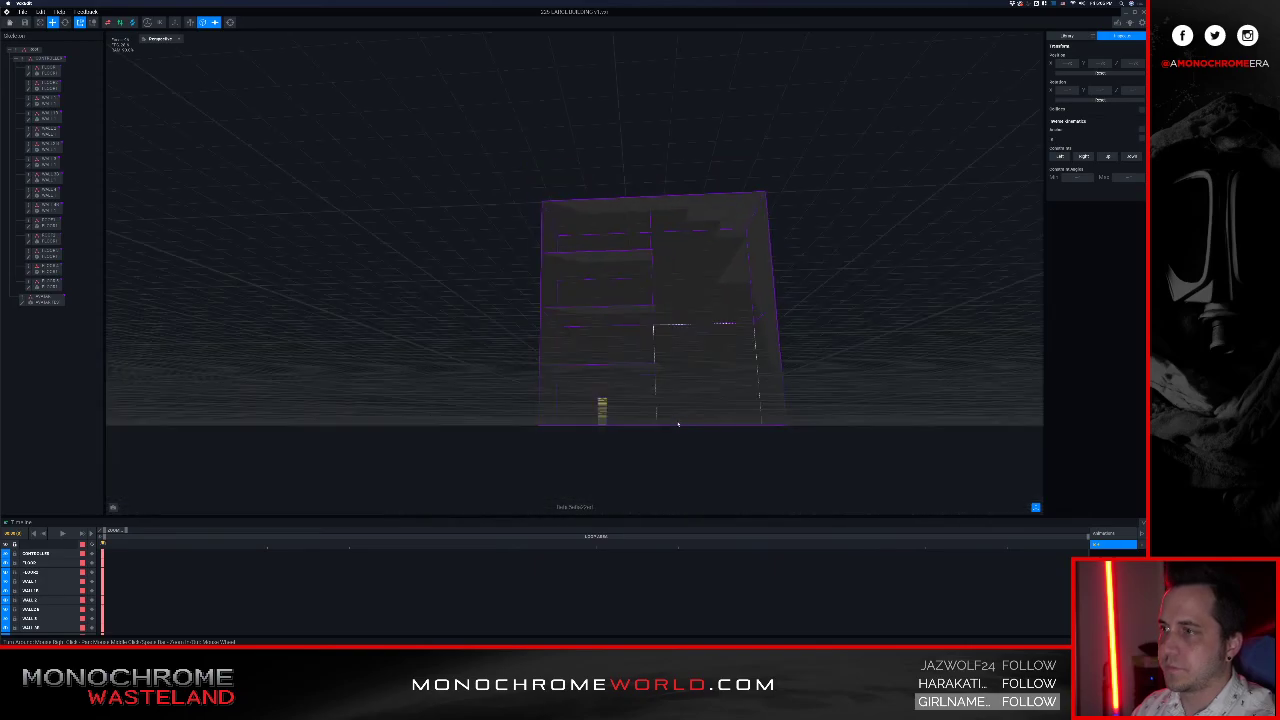
scroll(677, 419, down, 5)
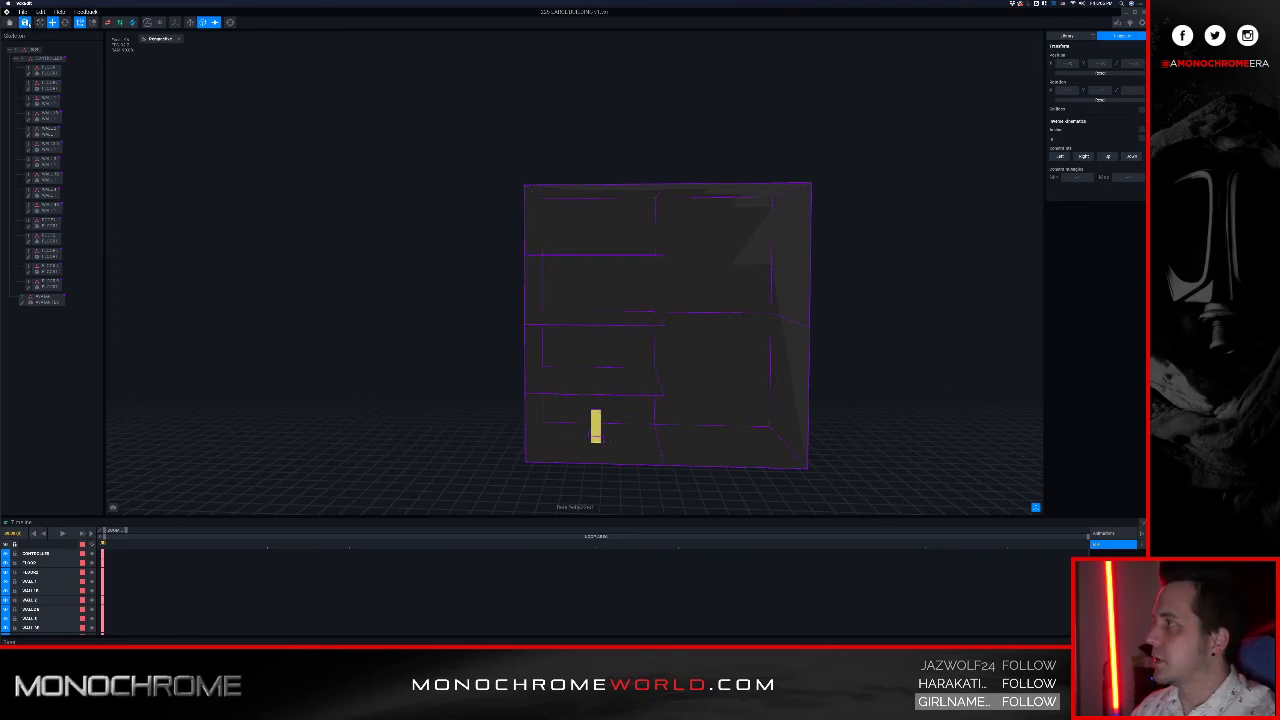
Step: Close the large building project, saving its changes, and open the recent Mammals_Biped_Large character file
click(22, 22)
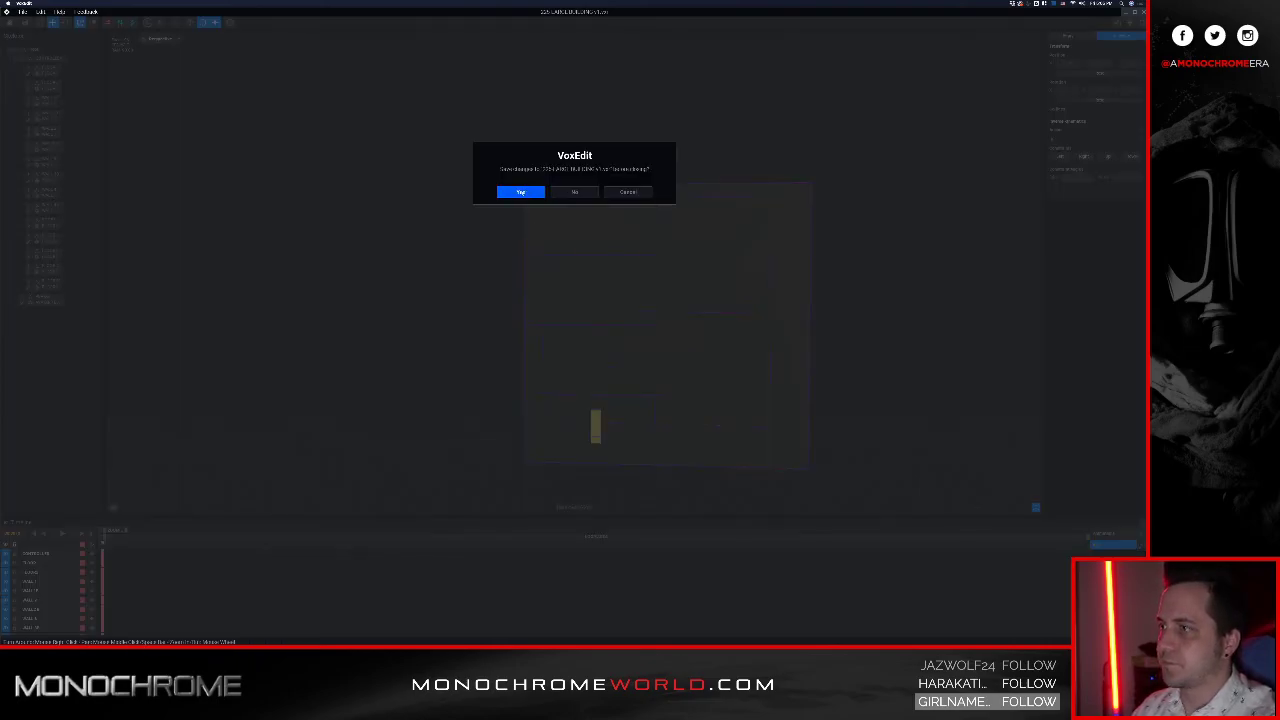
click(521, 192)
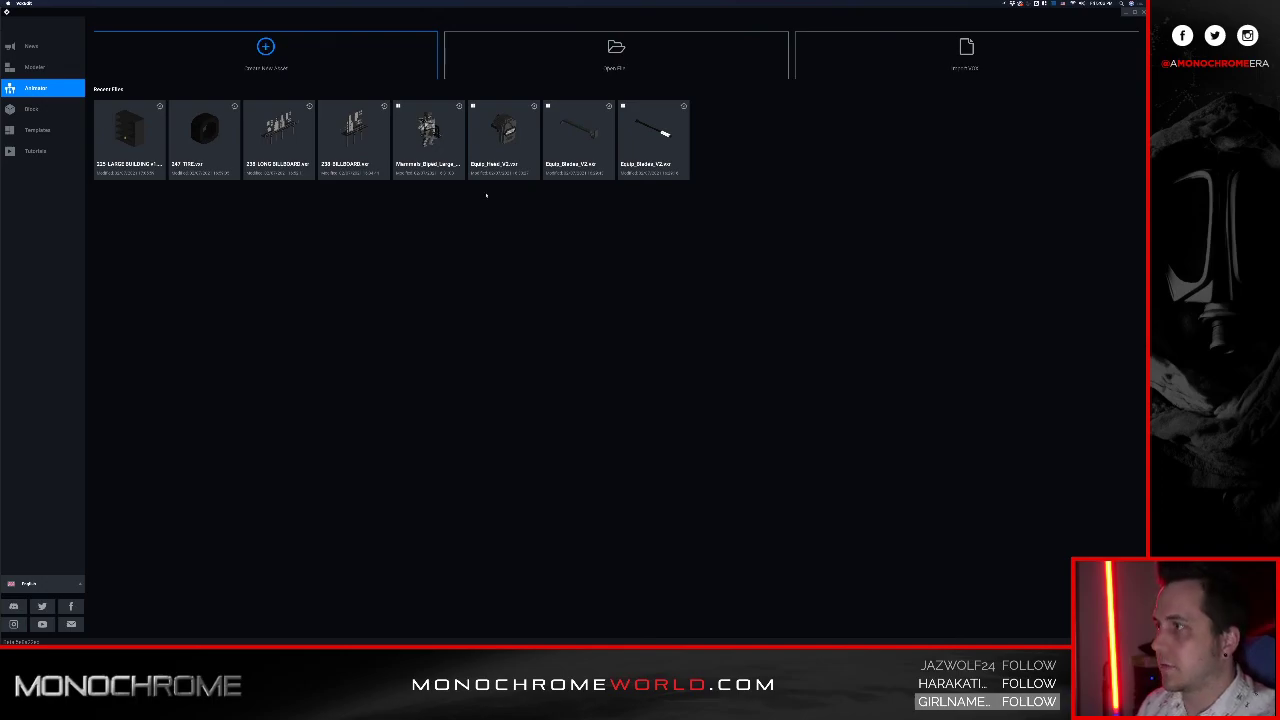
click(430, 135)
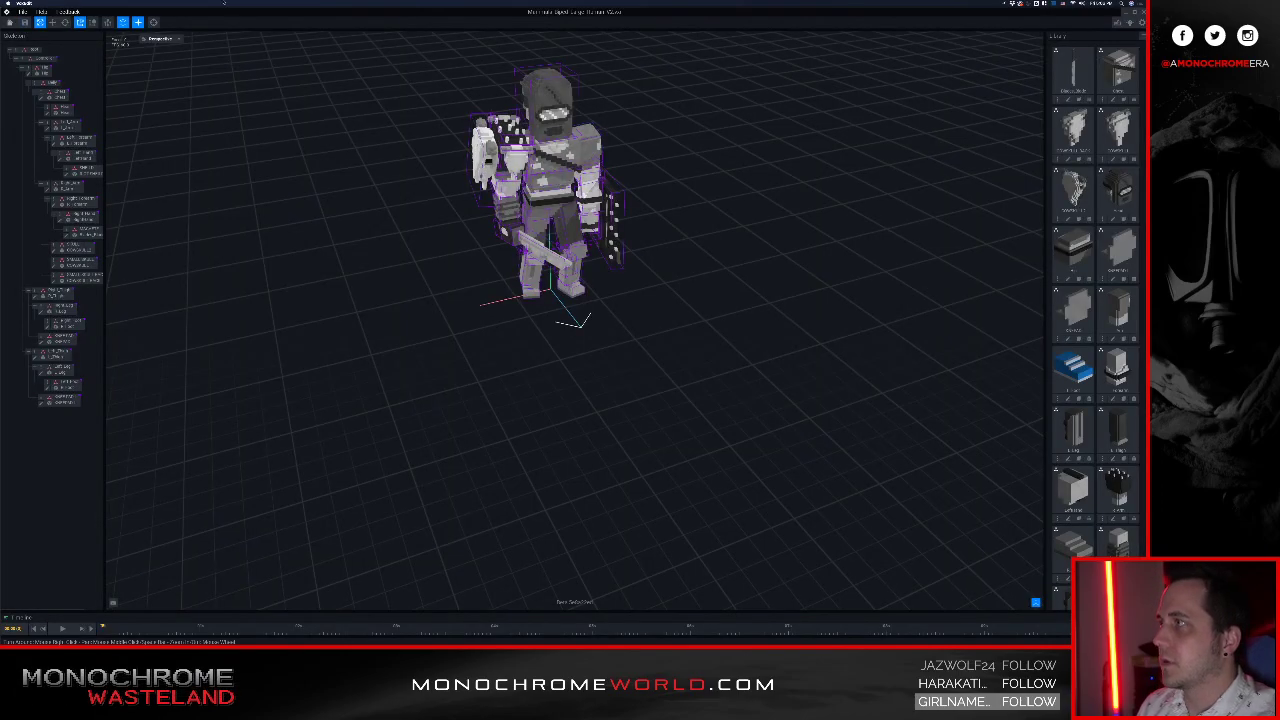
Step: Hide the character's bounding boxes and examine its body and proportions from the front
click(123, 22)
middle_drag(455, 139, 419, 274)
scroll(448, 290, up, 3)
right_drag(450, 292, 468, 232)
scroll(468, 270, up, 3)
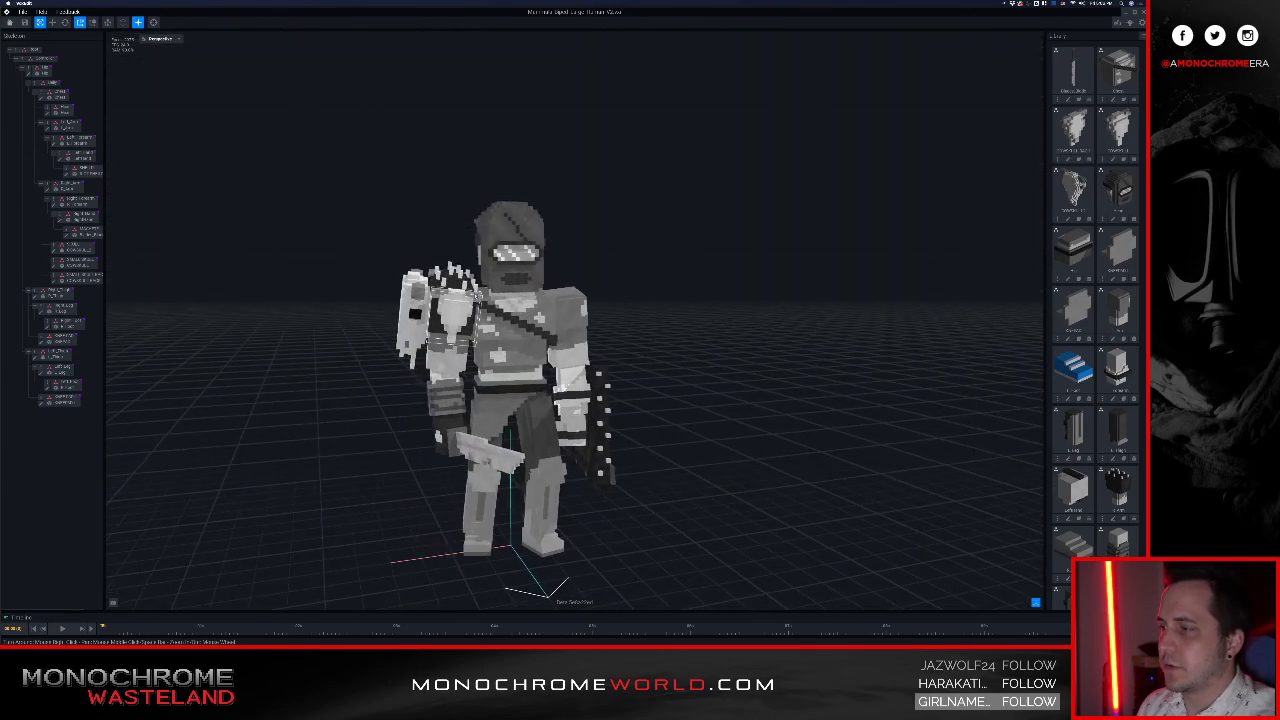
scroll(476, 298, up, 3)
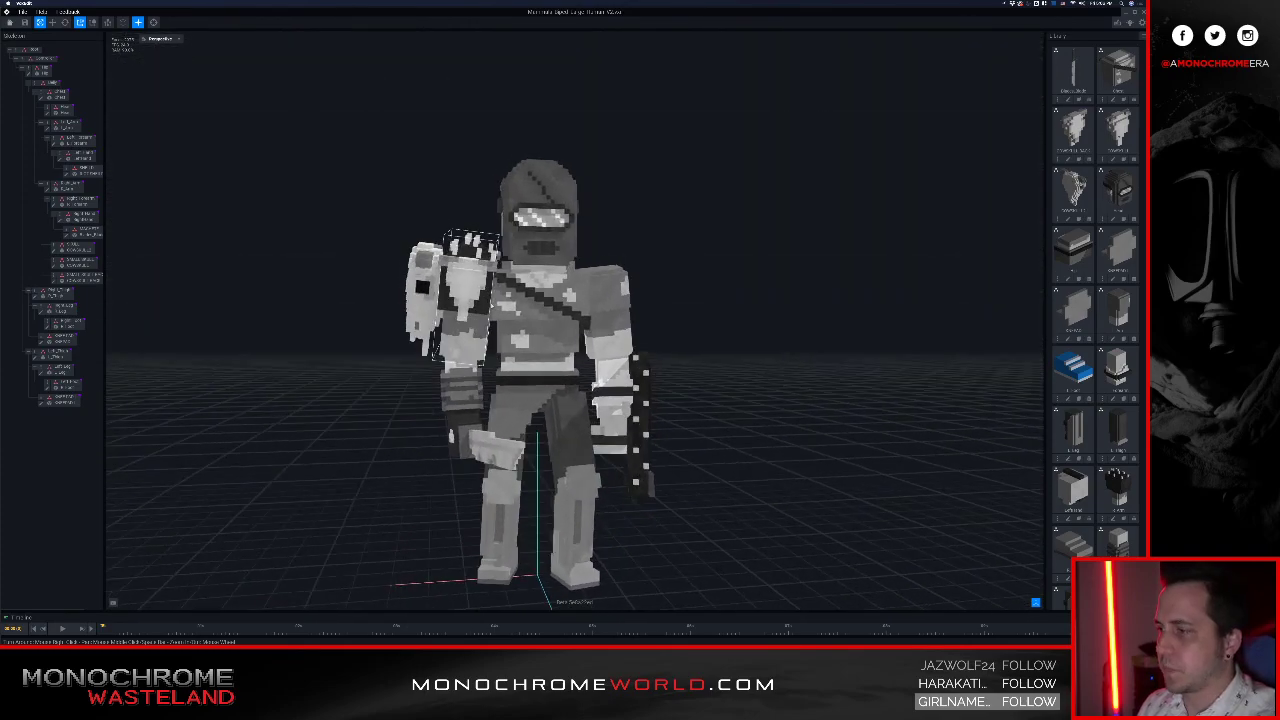
scroll(480, 300, down, 2)
mouse_move(490, 305)
right_down()
mouse_move(690, 365)
mouse_move(780, 360)
mouse_move(503, 325)
right_up()
scroll(503, 331, down, 3)
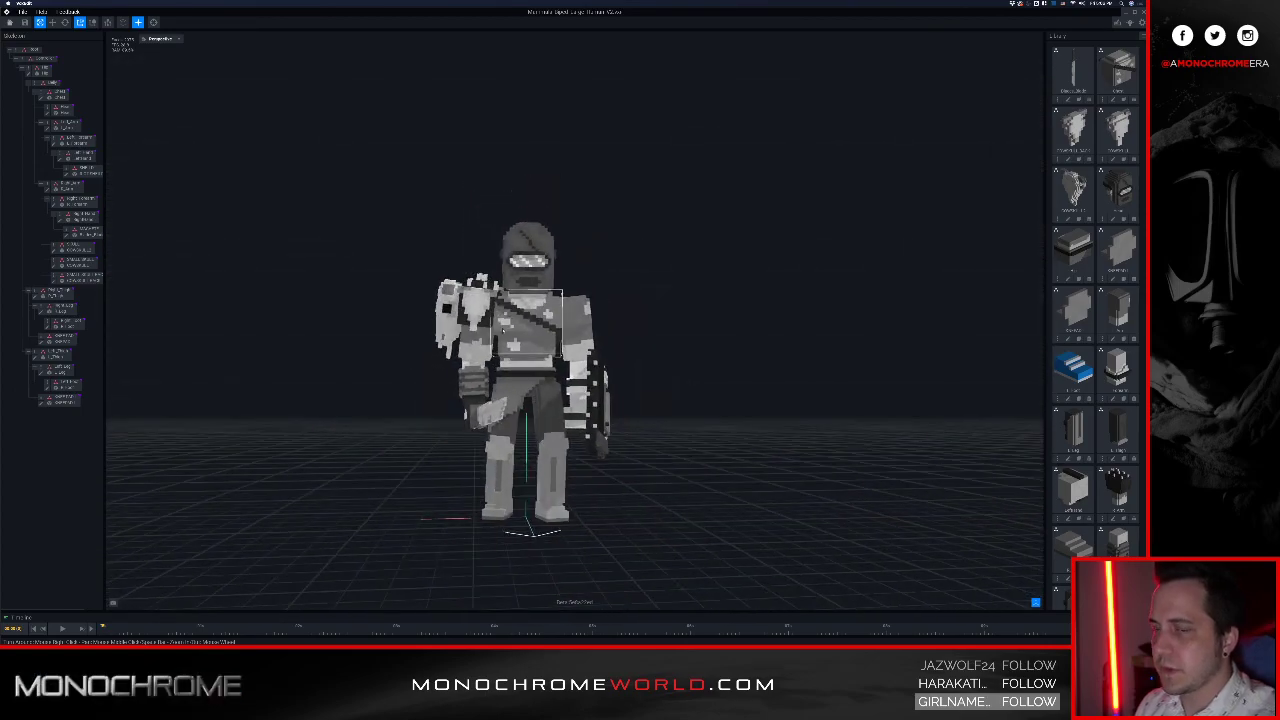
scroll(505, 330, down, 2)
right_drag(586, 375, 557, 375)
scroll(548, 384, up, 4)
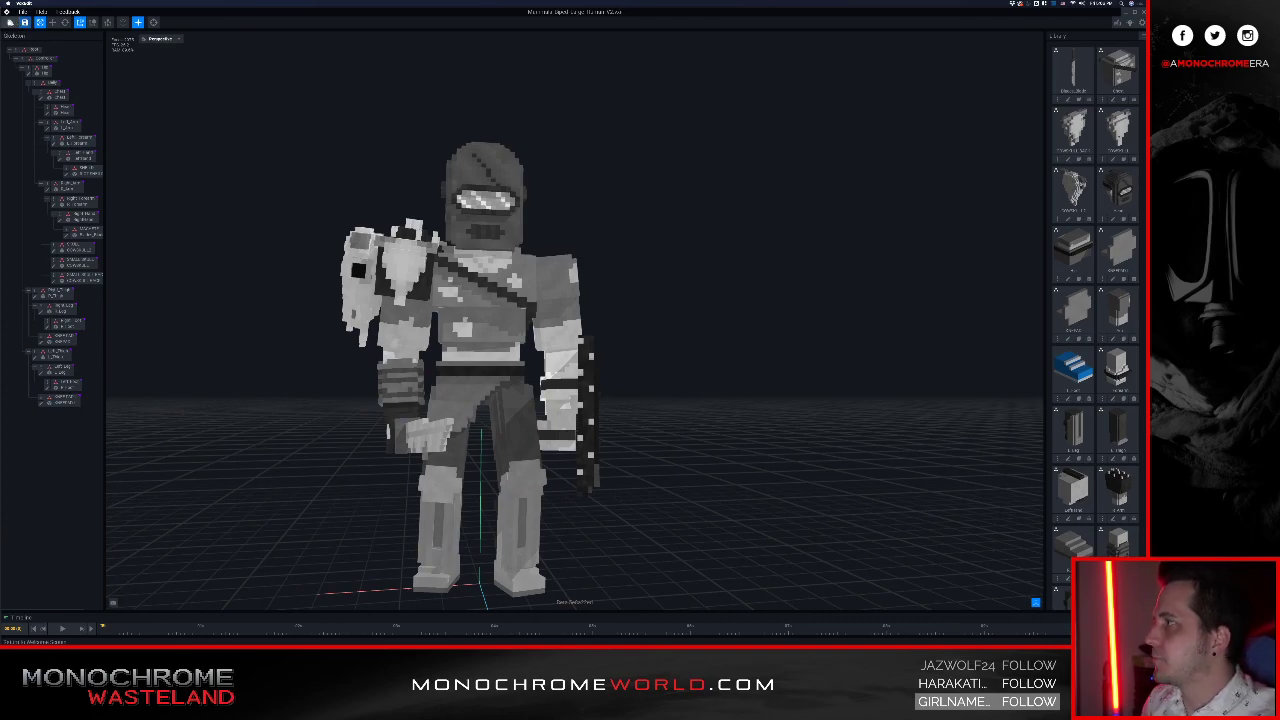
Step: Close the character project, saving its changes, and return to the recent files
click(10, 22)
click(527, 192)
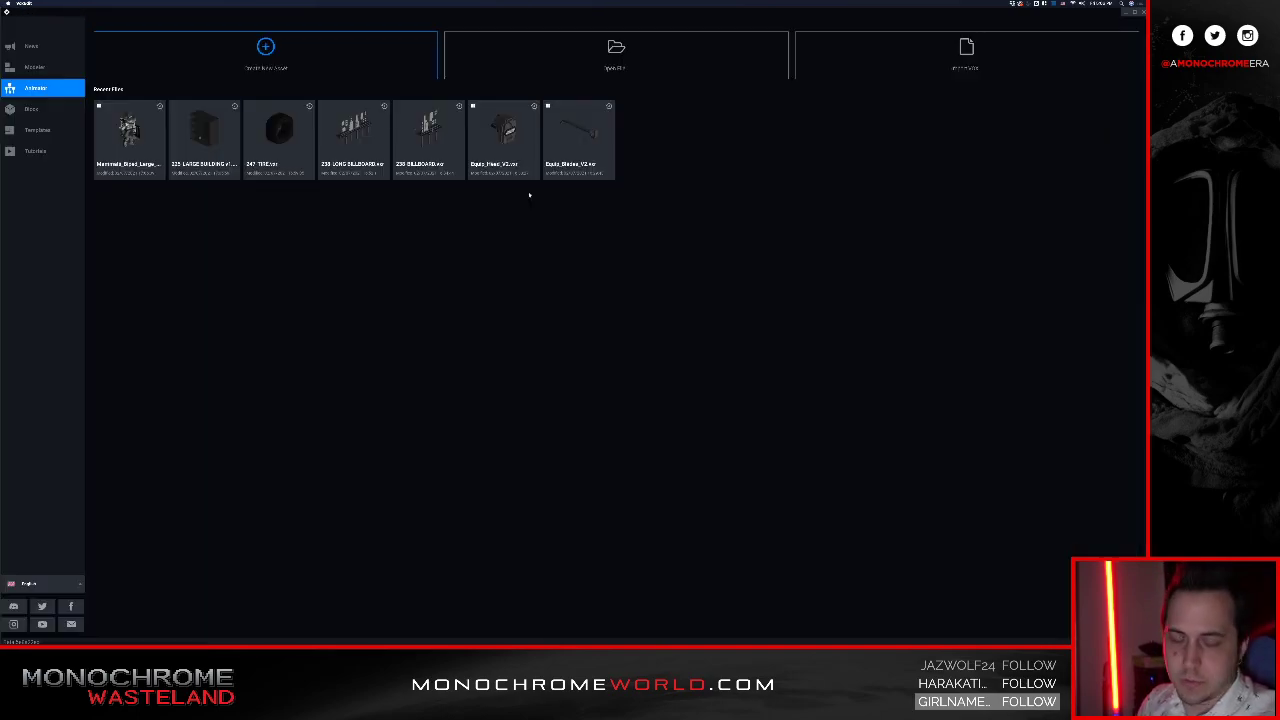